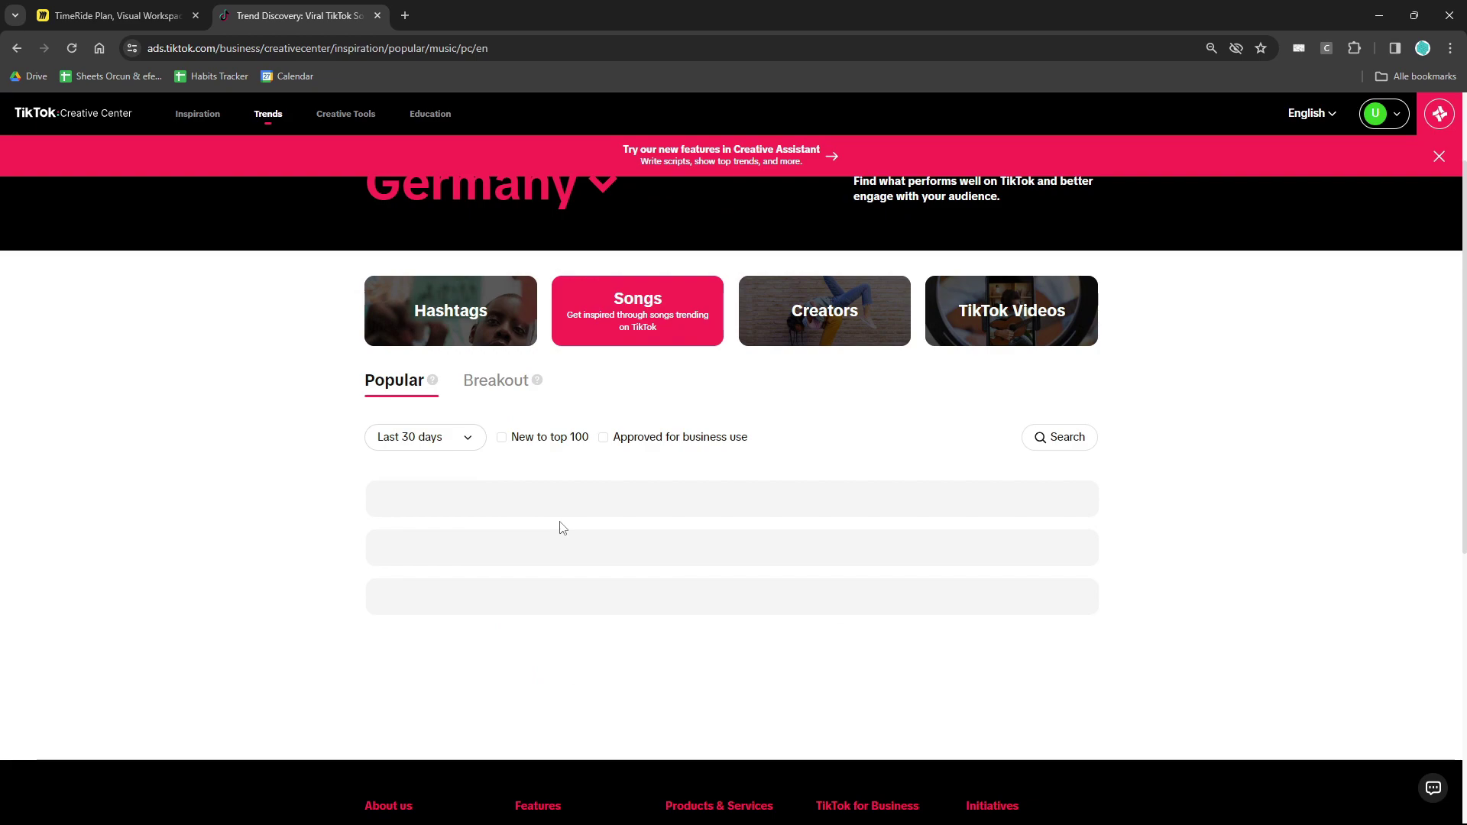
- Limit the popular songs to those approved for business use, and preview "i was only temporary 2 u" and "Trendsetter"
click(604, 441)
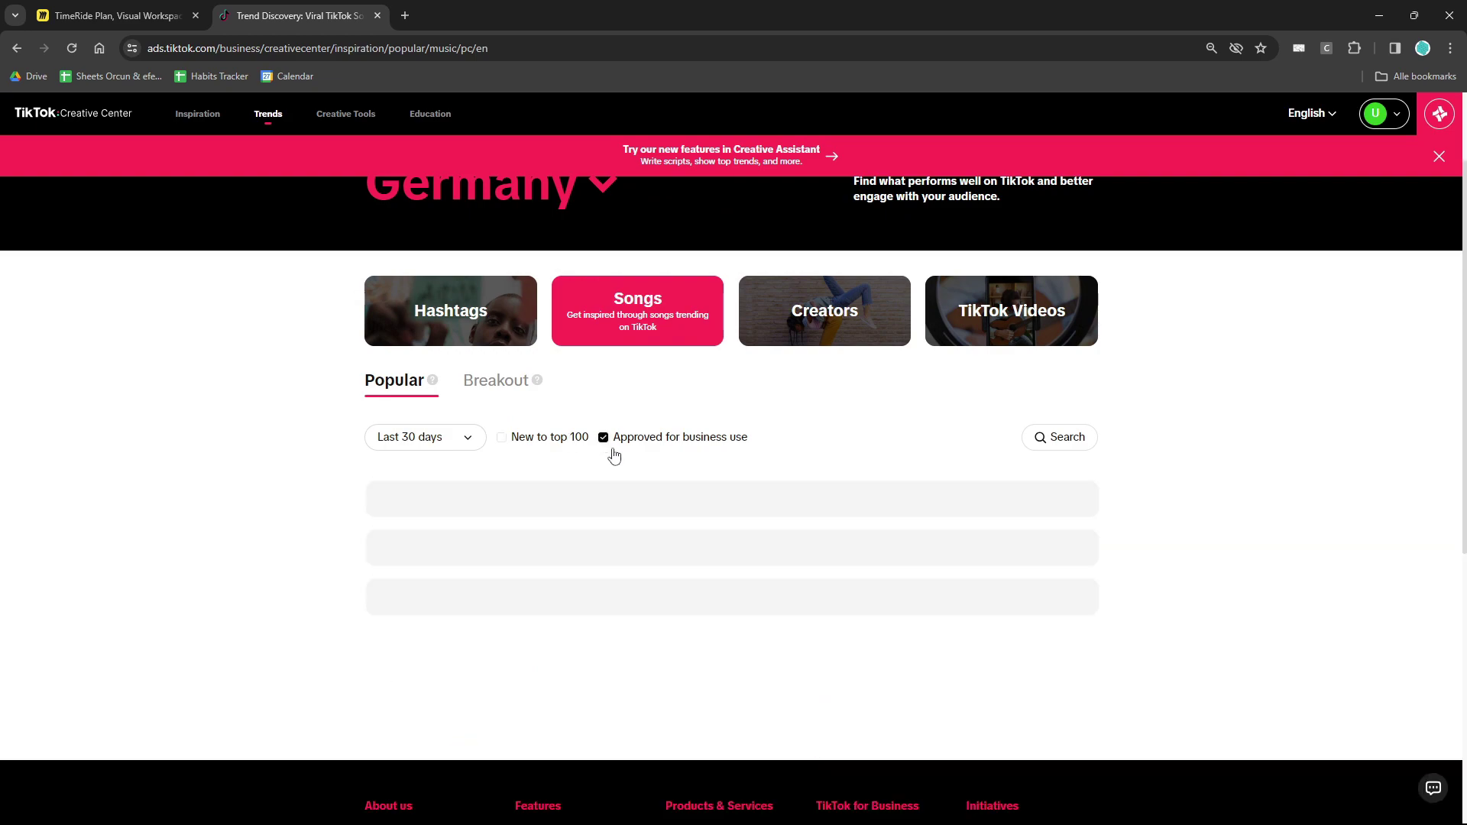
scroll(923, 540, down, 2)
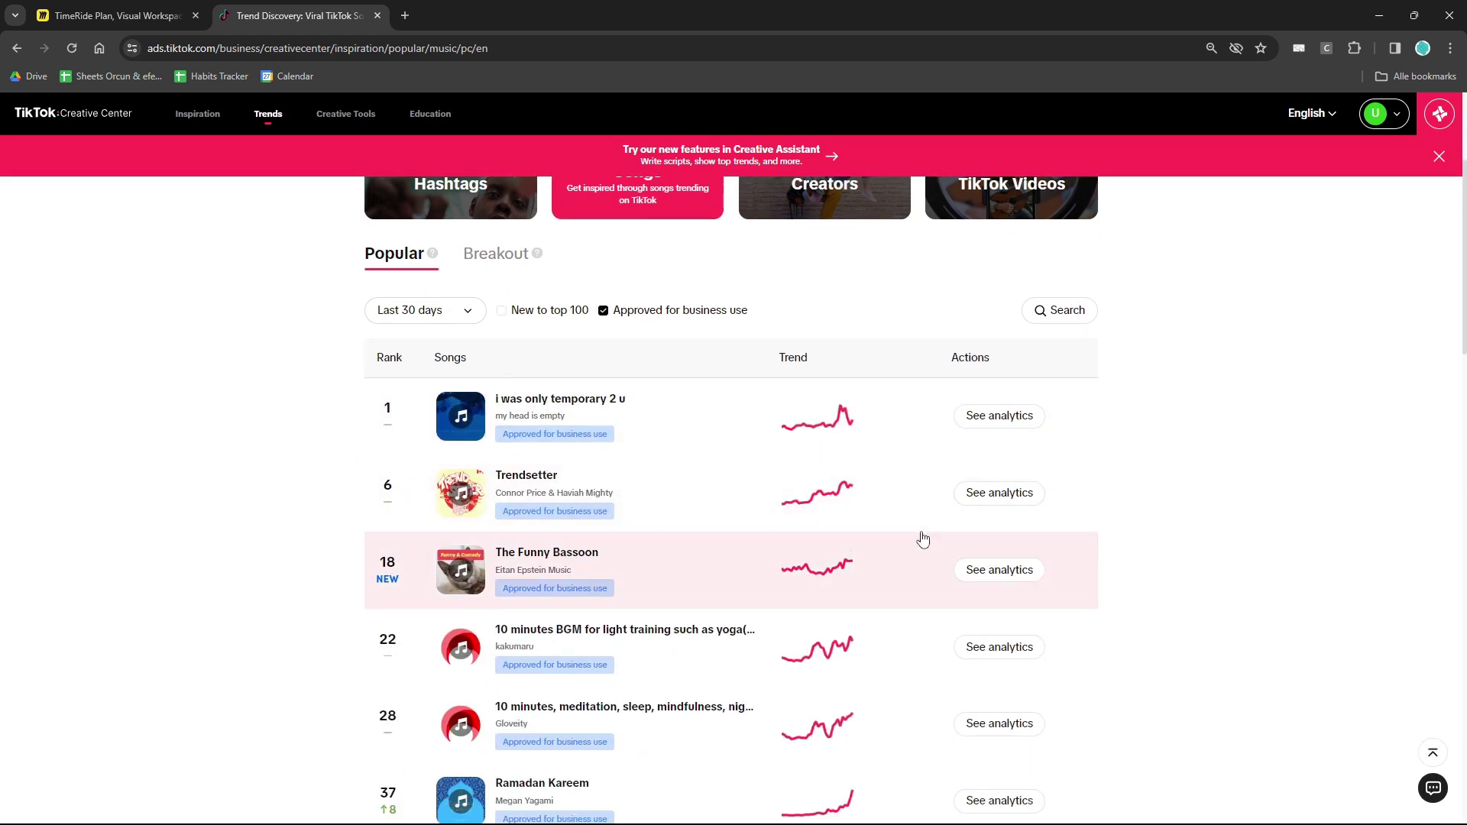
click(459, 422)
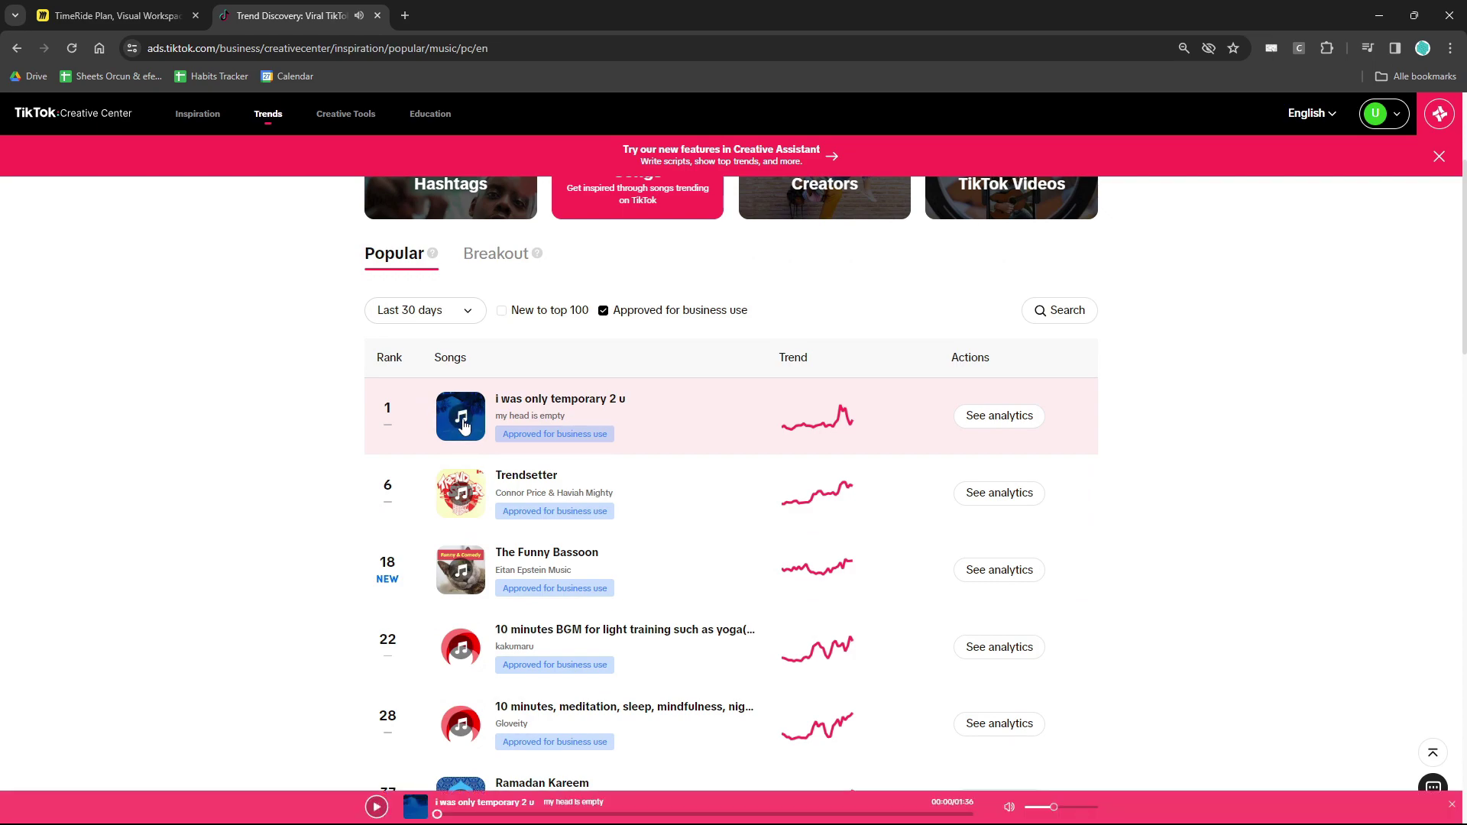
scroll(462, 418, down, 2)
click(461, 367)
click(462, 367)
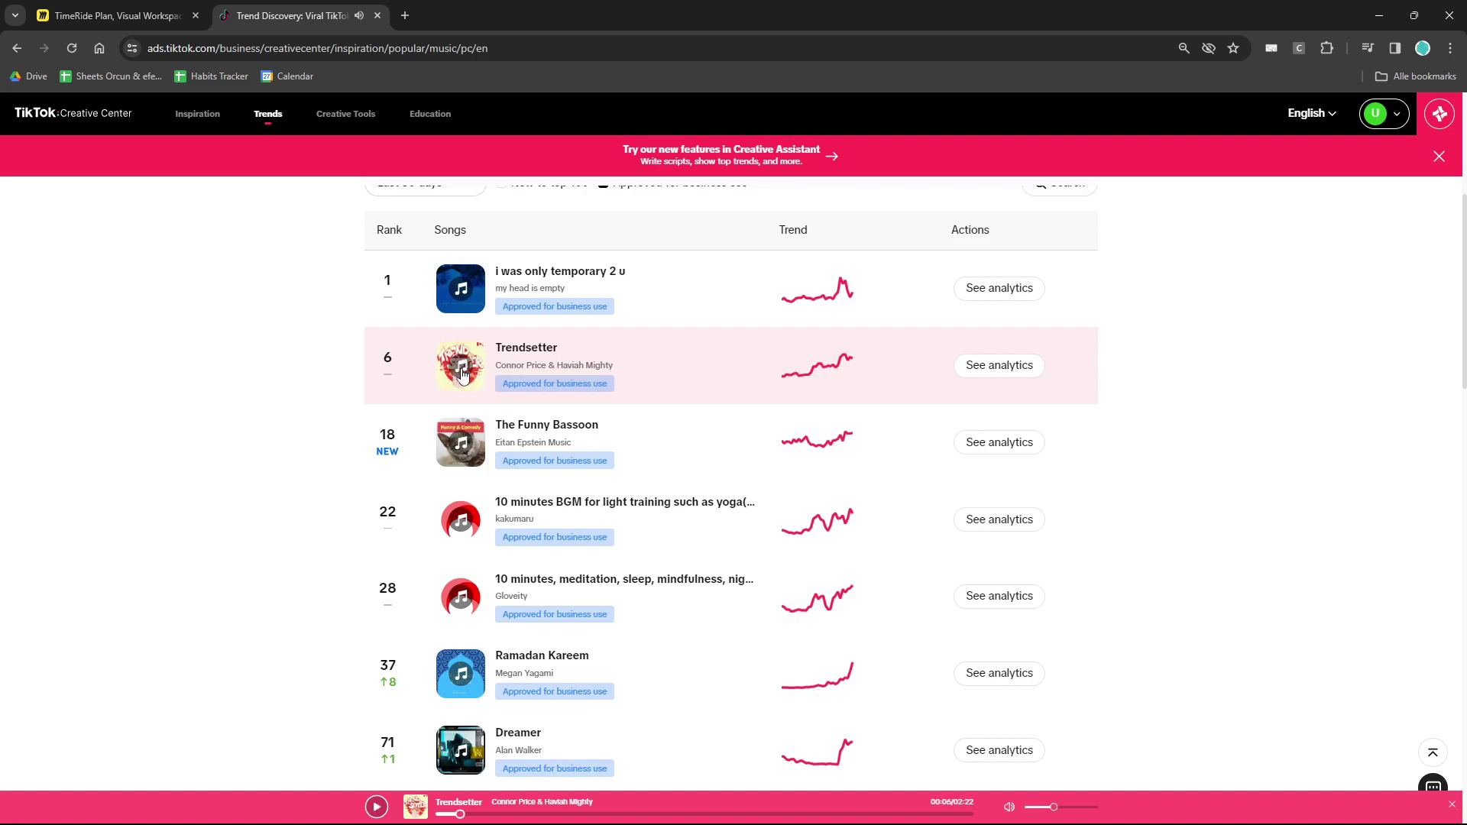
- Switch to Notepad and replace its contents with the note "Trendsetter Connor price"
double_click(526, 348)
key(alt+Tab)
key(ctrl+a)
drag(397, 136, 316, 107)
text(Trendsetter Connor price)
- Preview "The Funny Bassoon" and add "The Funny" on a new line in the Notepad song list
click(461, 442)
key(alt+Tab)
key(Return)
text(The Funny)
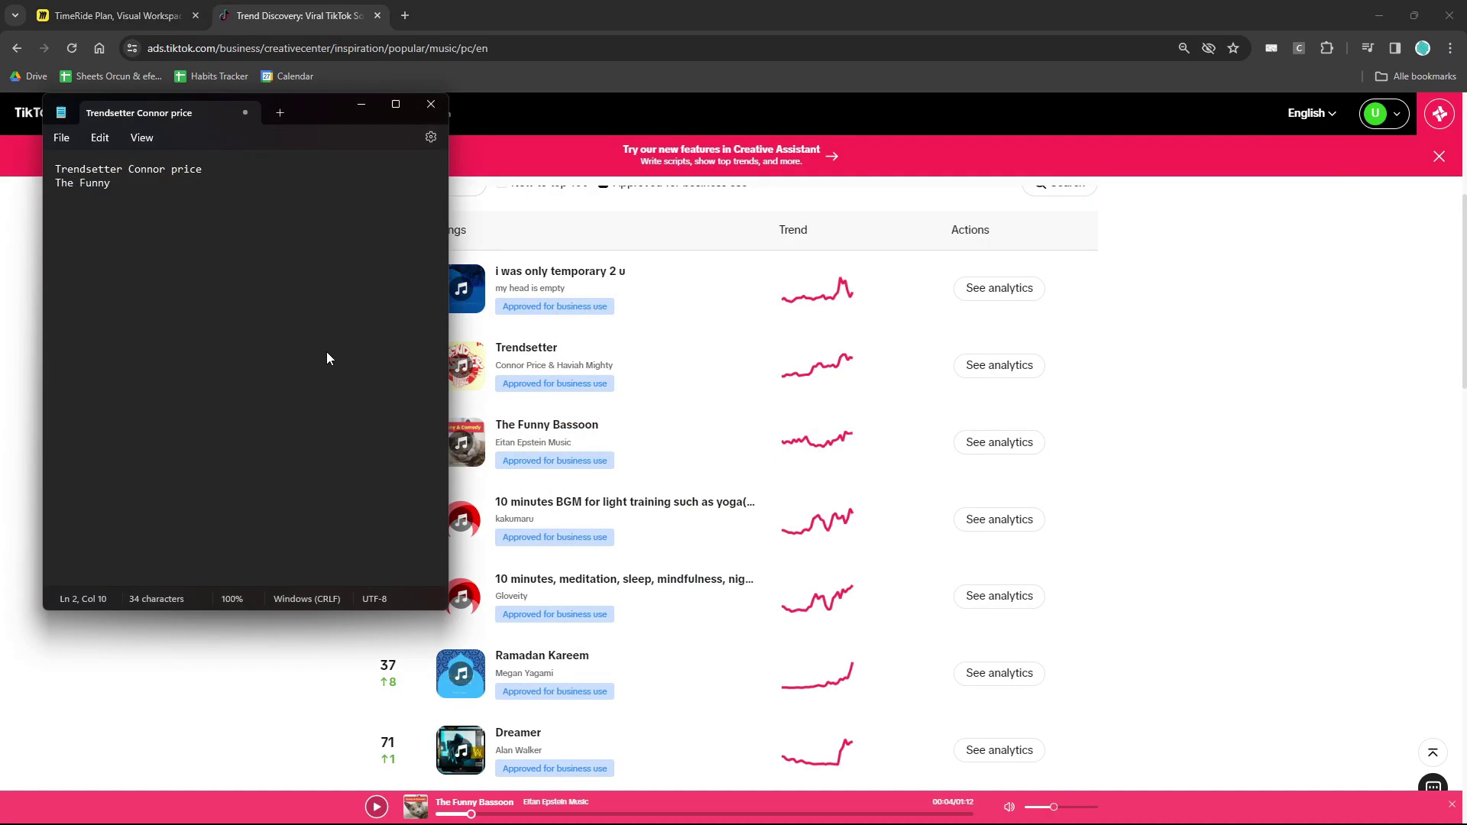
- Preview further songs in the list, from "10 minutes BGM for light training" down to "Dreamer"
click(460, 520)
scroll(461, 598, down, 2)
click(461, 428)
click(463, 496)
scroll(463, 496, down, 1)
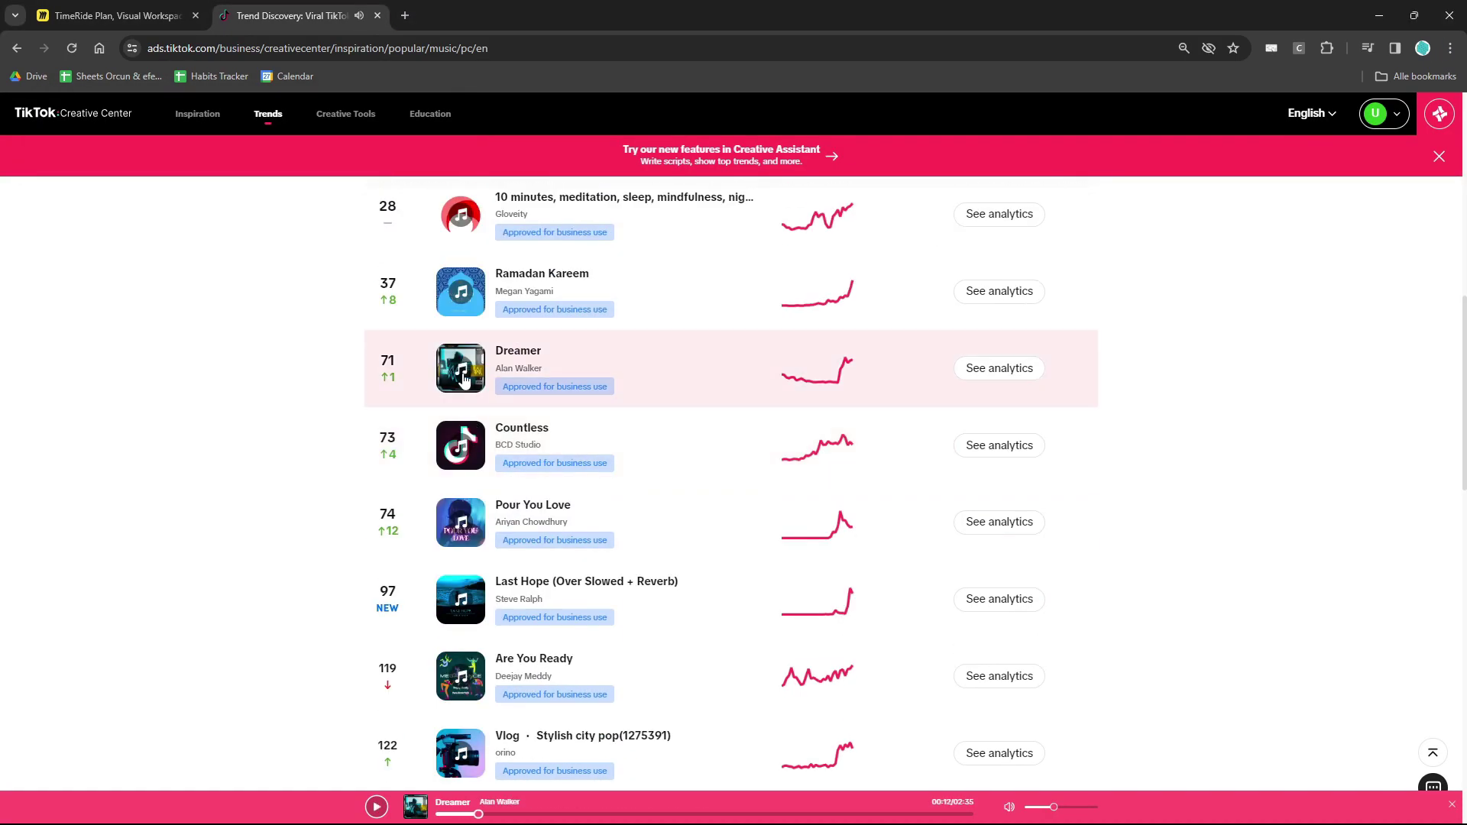
click(462, 373)
- Add "Dreamer Alan Walker" on a new line in the Notepad song list
key(alt+Tab)
key(Return)
text(Dreamer Alan Walker)
- Preview more songs, from "Countless" down to "Vlog · Stylish city pop"
click(461, 445)
scroll(462, 427, down, 1)
click(462, 397)
click(462, 554)
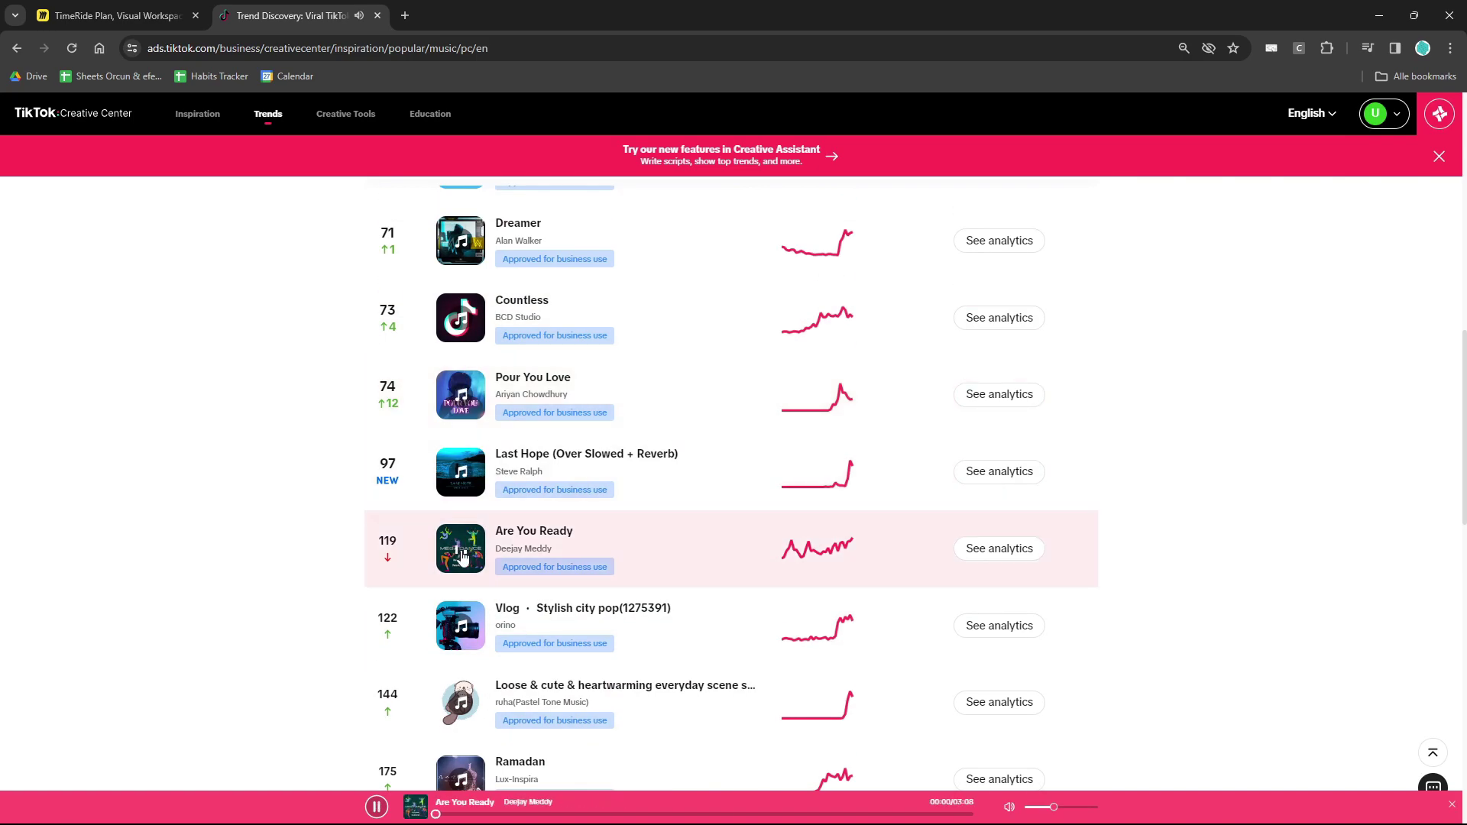
scroll(461, 554, down, 1)
click(461, 498)
- Capture the "Vlog · Stylish city pop" row with Snipping Tool, and minimize its window
key(alt+Tab)
click(328, 73)
drag(341, 456, 1158, 543)
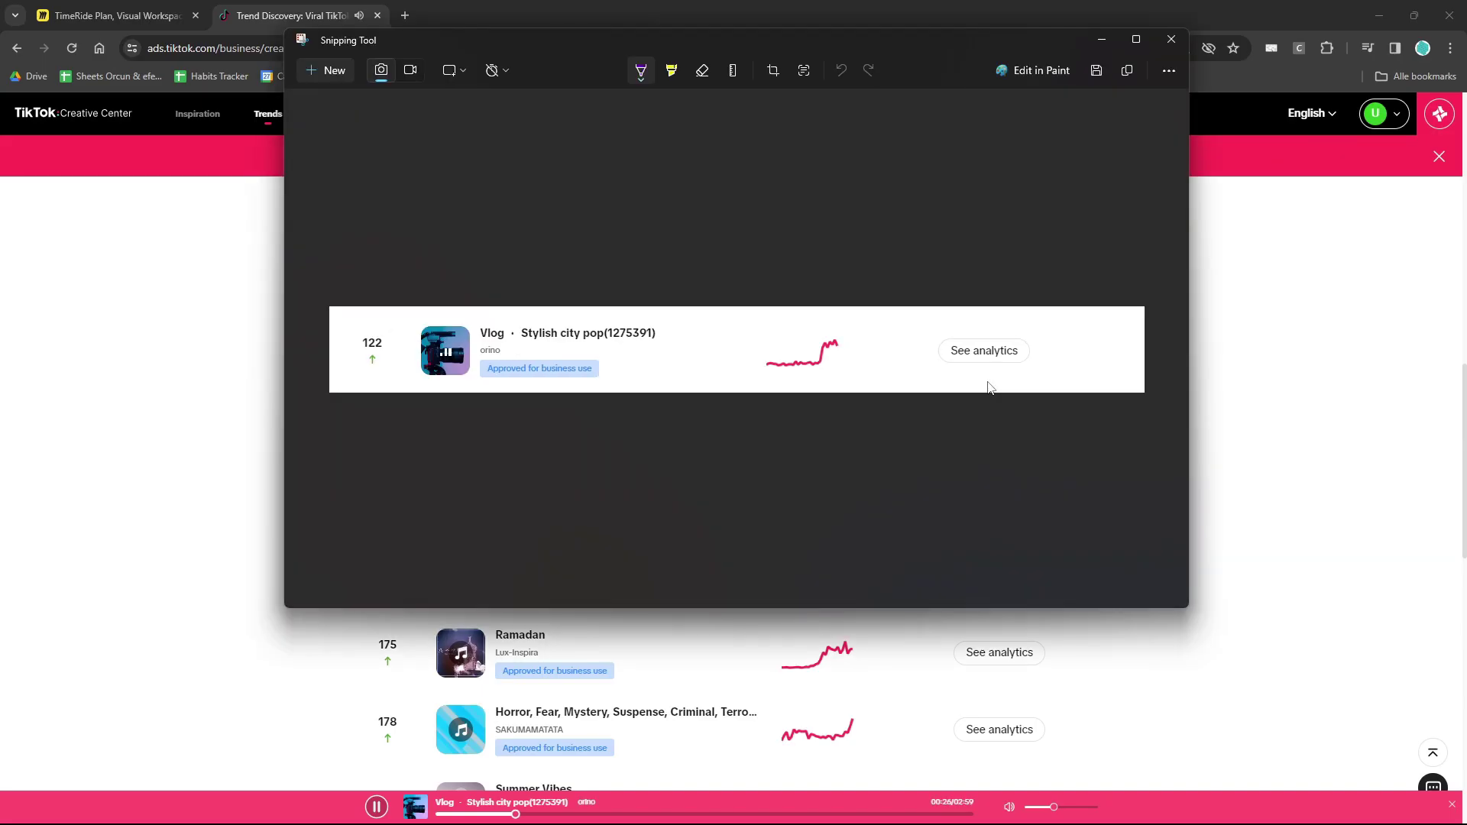
click(1101, 46)
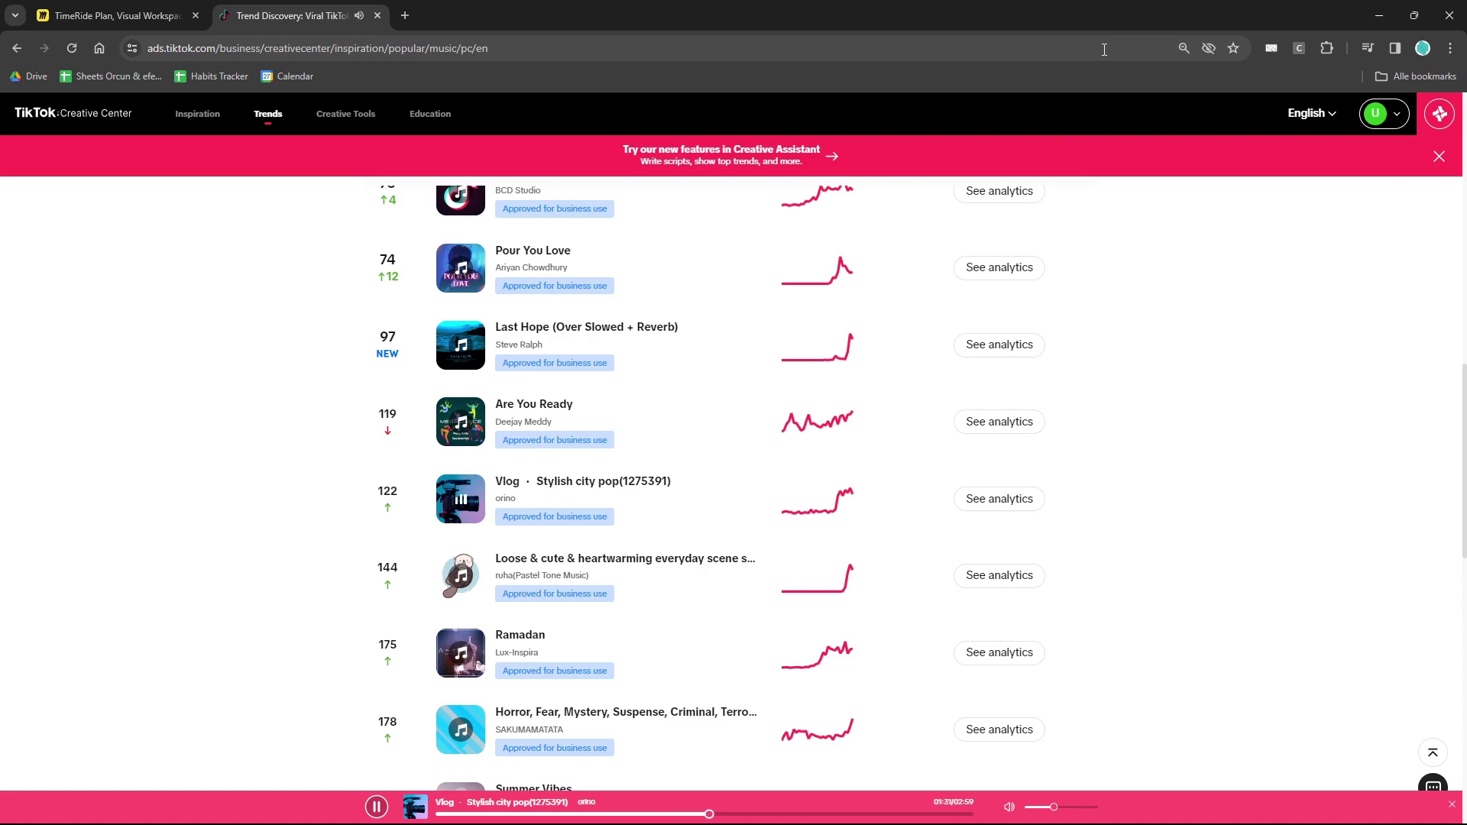
- Preview songs further down the list, including "Feel Good" and "if it's real, then i'll stay (slowed + reverb)"
scroll(461, 573, down, 7)
click(461, 602)
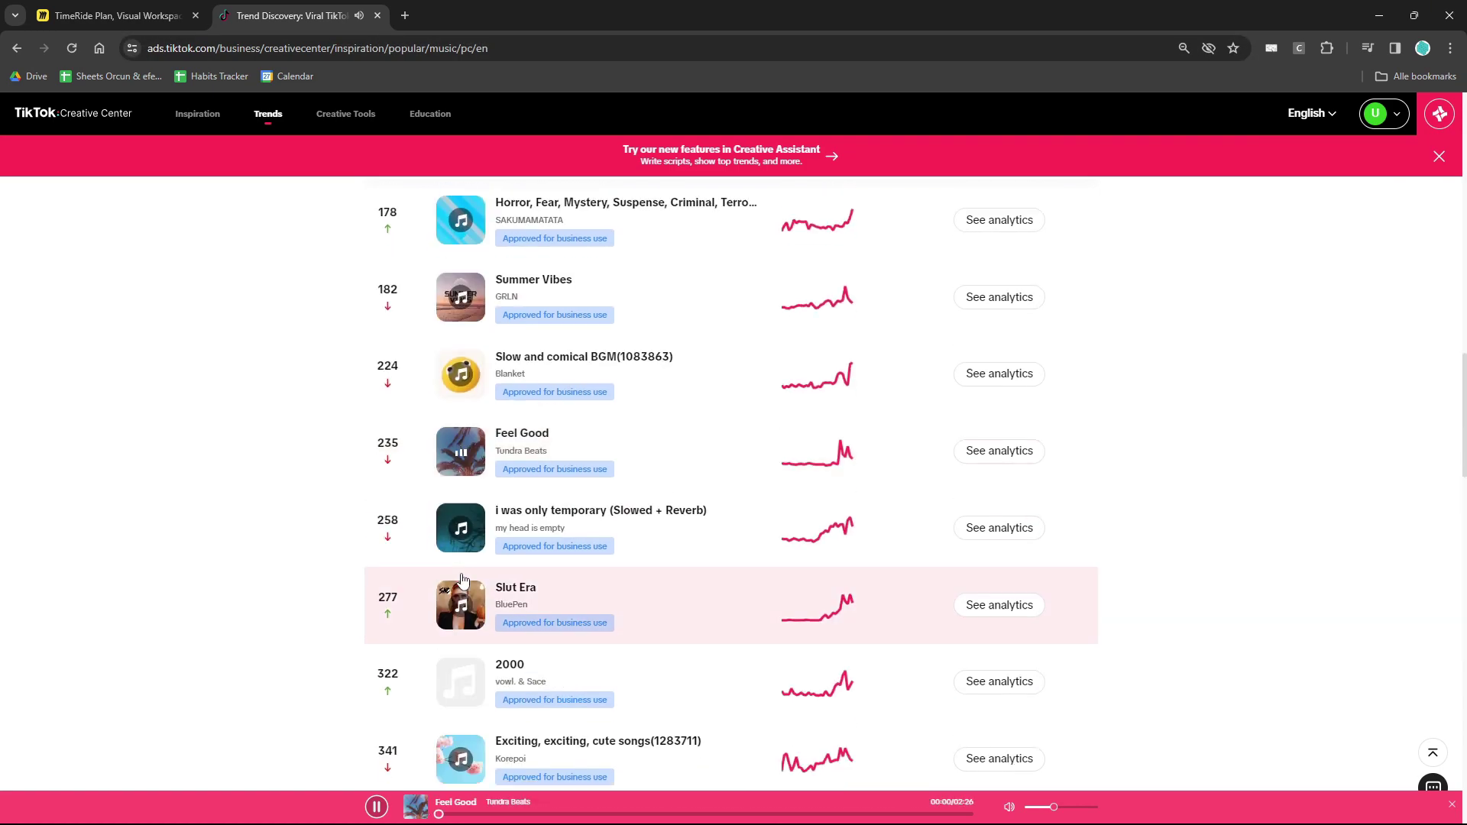
scroll(466, 565, down, 5)
scroll(749, 695, down, 9)
click(461, 382)
scroll(504, 596, down, 9)
click(460, 514)
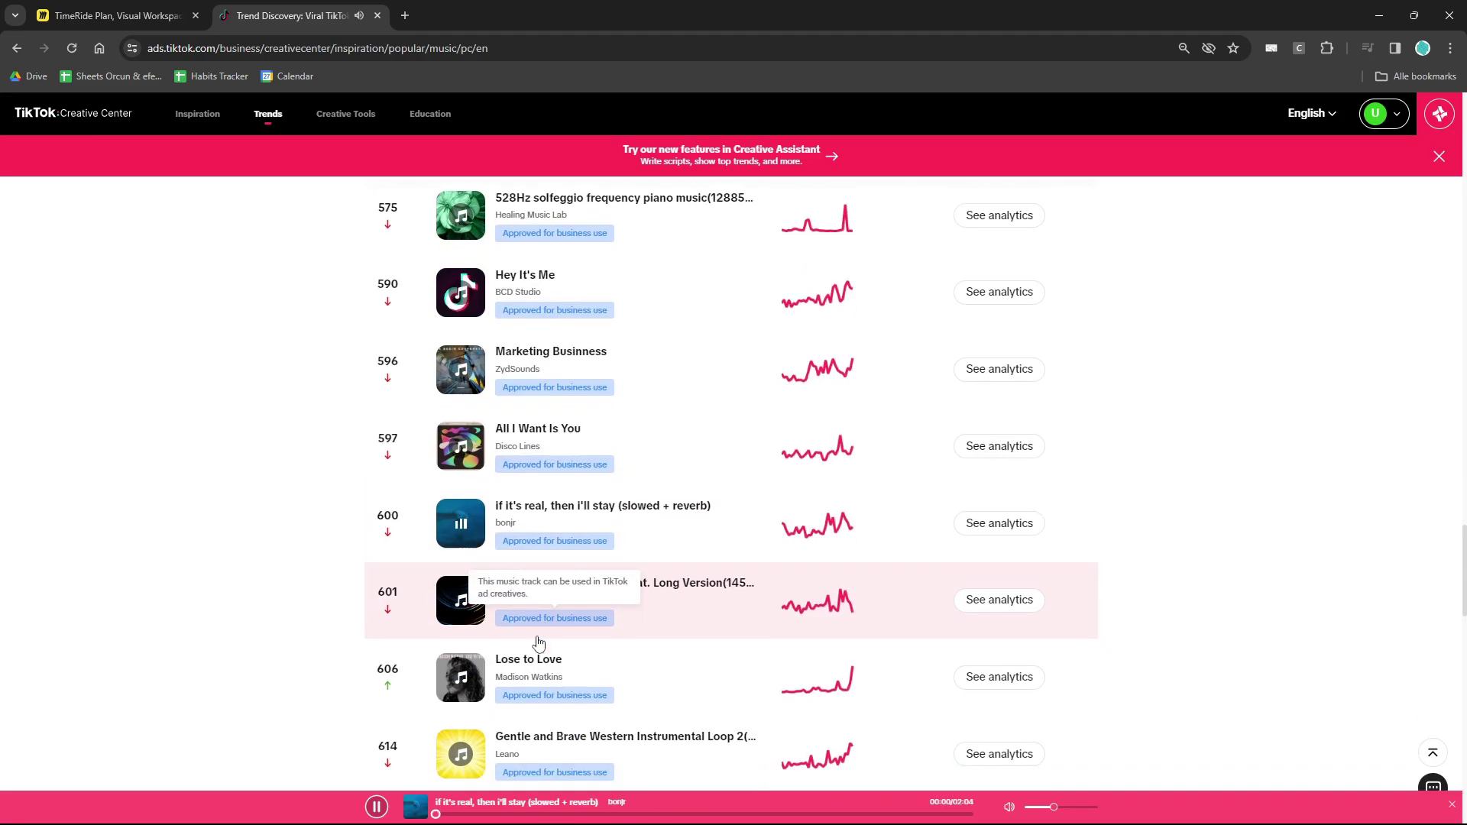
scroll(537, 639, up, 20)
scroll(474, 634, down, 2)
click(462, 631)
- Go back to the higher-ranked songs and play "Dreamer" by Alan Walker
scroll(461, 632, down, 2)
scroll(465, 527, down, 6)
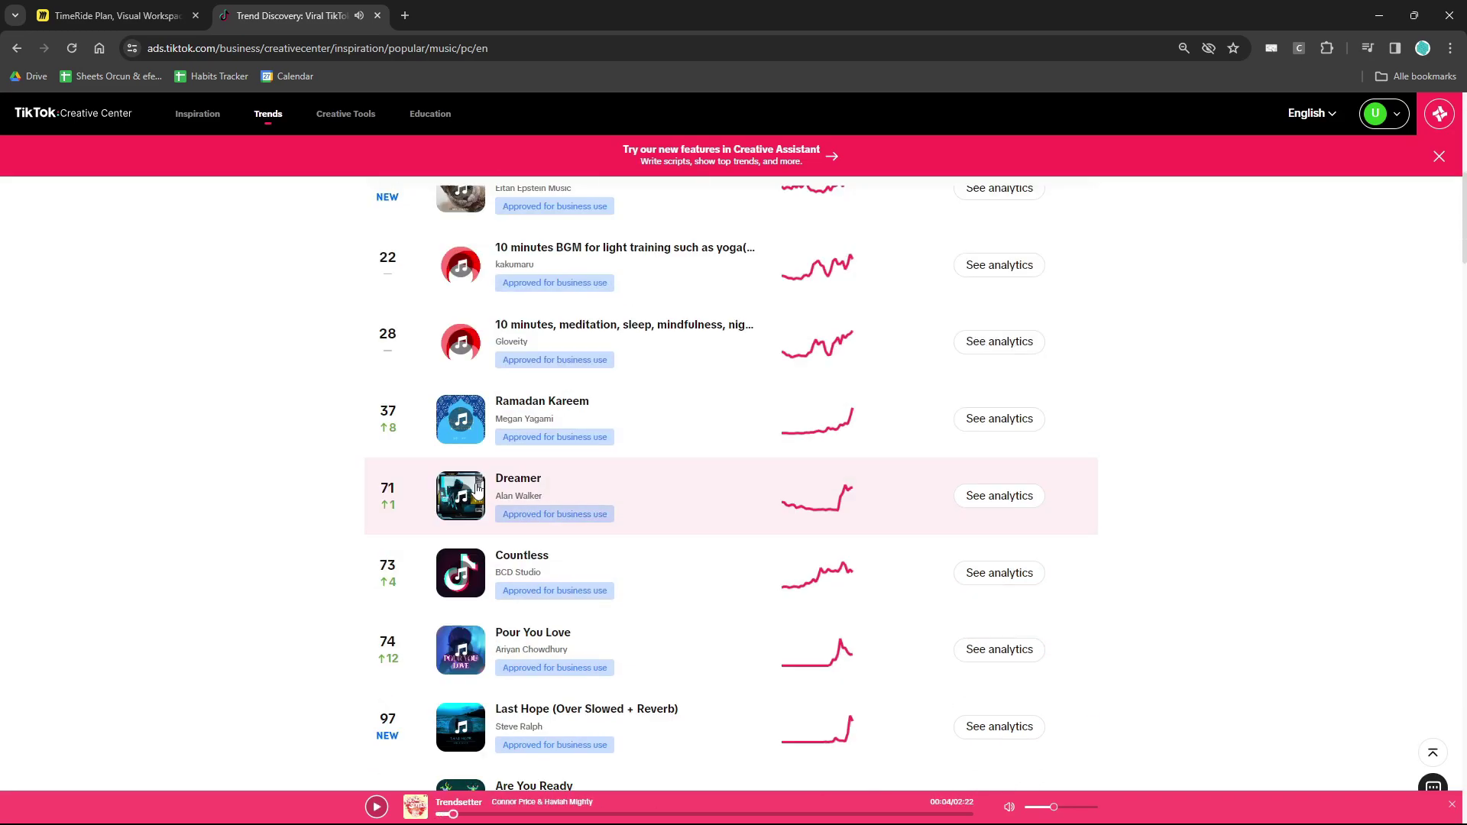
scroll(468, 506, up, 6)
scroll(467, 505, down, 2)
click(460, 751)
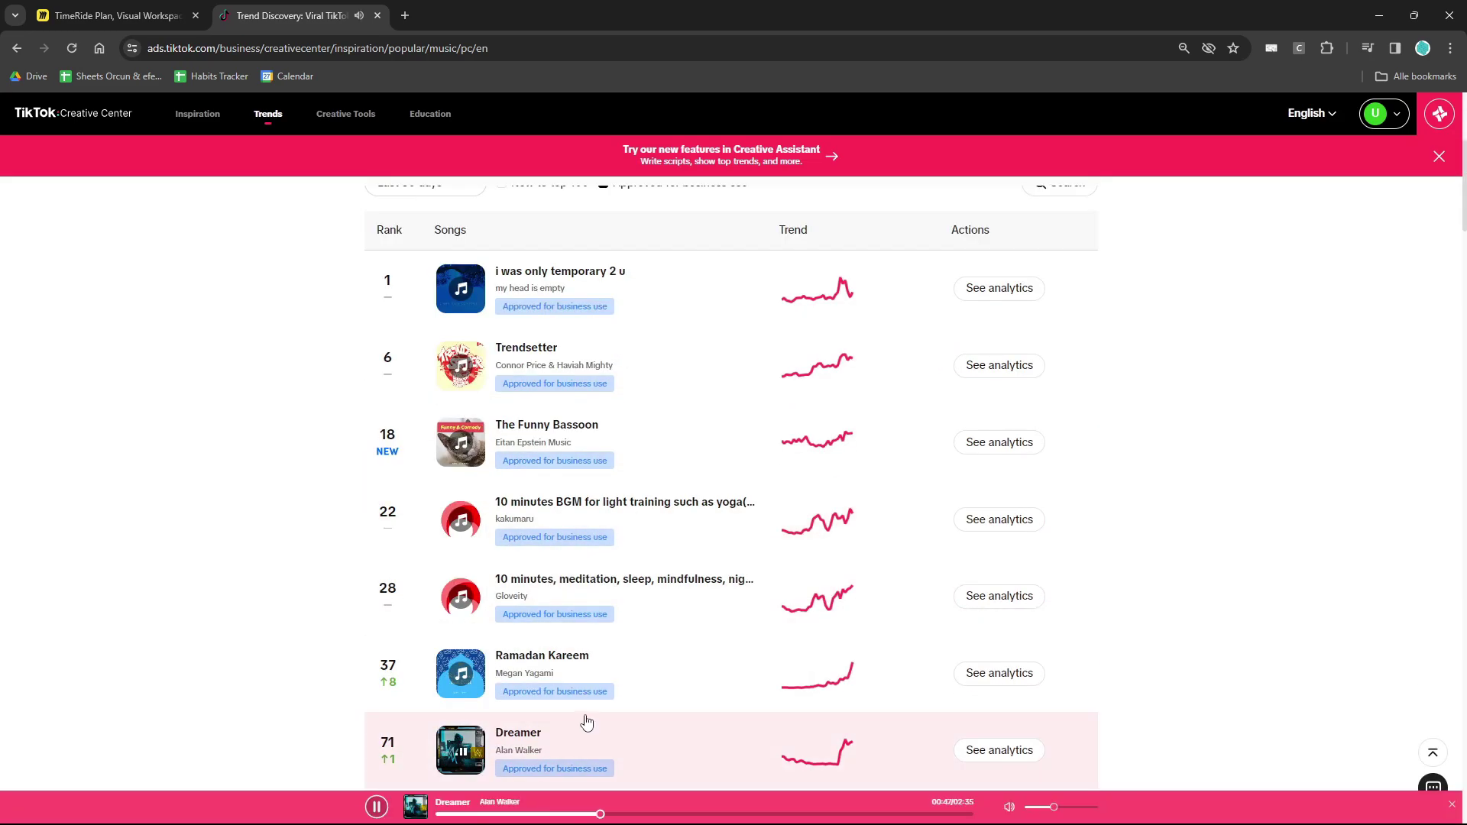
- Search for "dreamer alan walker" in a new browser tab and open the song's YouTube video
click(404, 15)
text(dreamer alan walker)
key(Return)
click(342, 575)
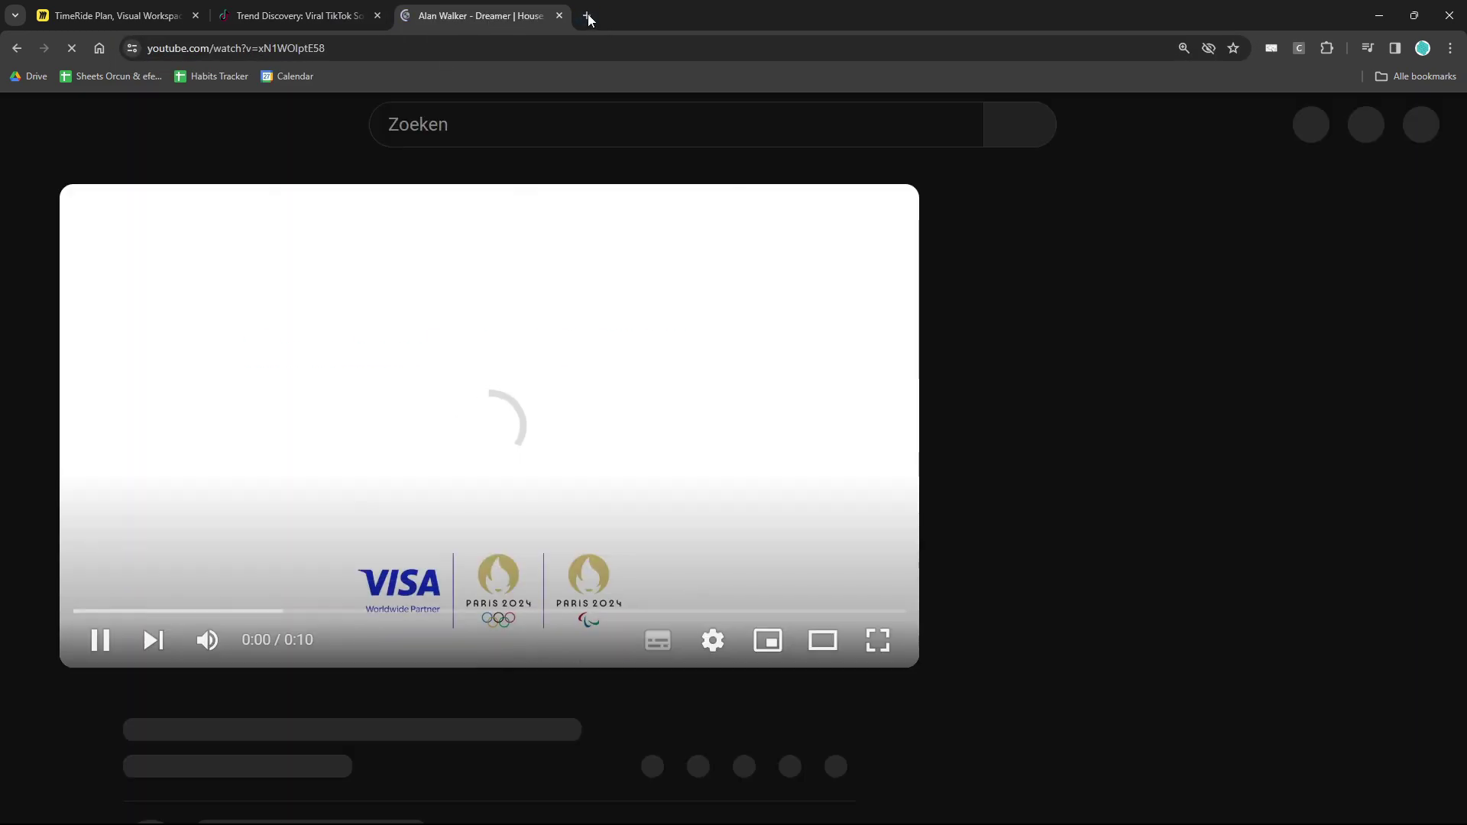
- Open the YTMP3 YouTube to MP3 converter site in another new browser tab
click(586, 15)
text(yt t)
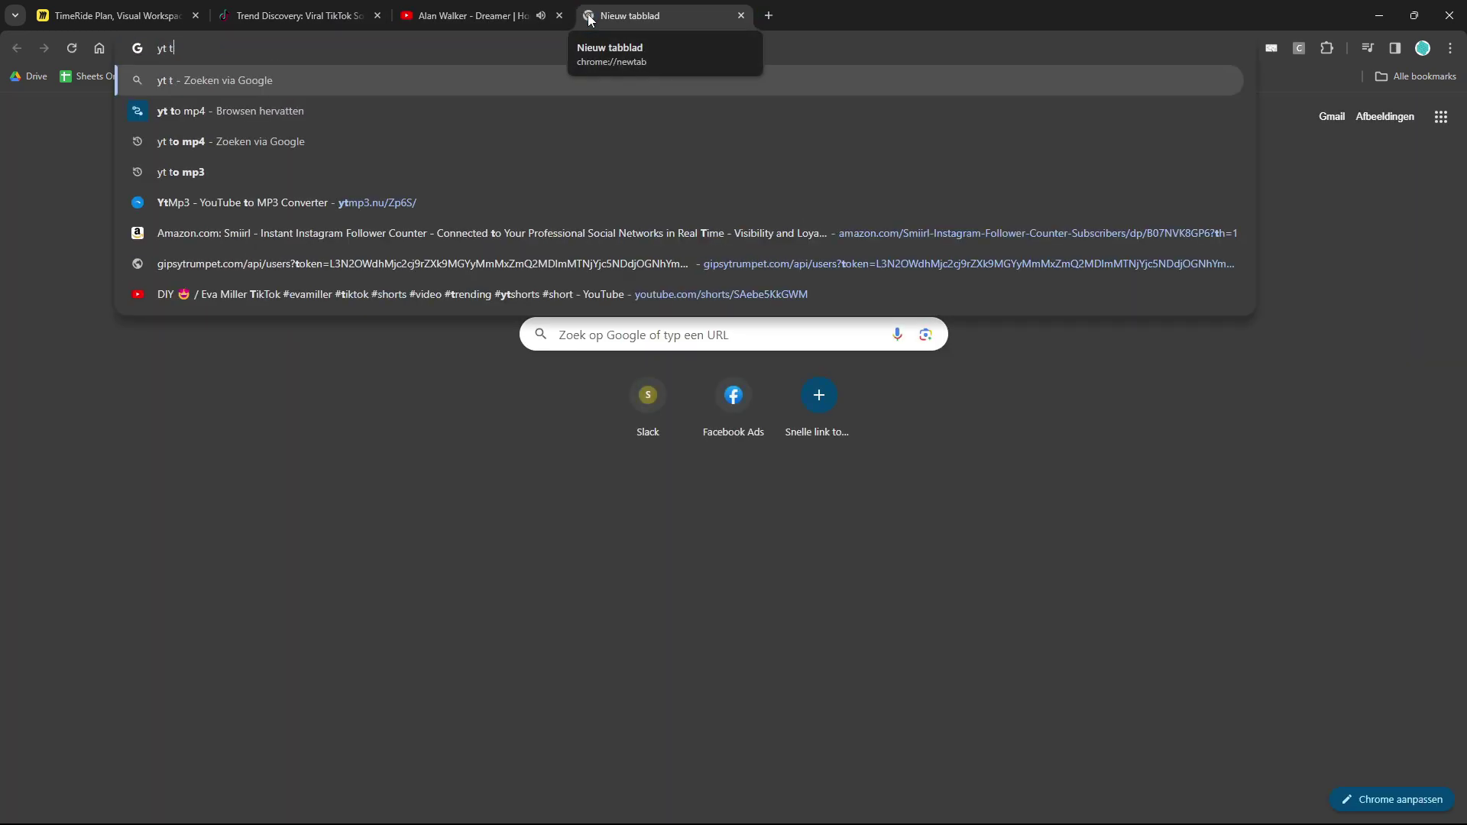
key(Down)
key(Down)
key(Down)
key(Down)
key(Return)
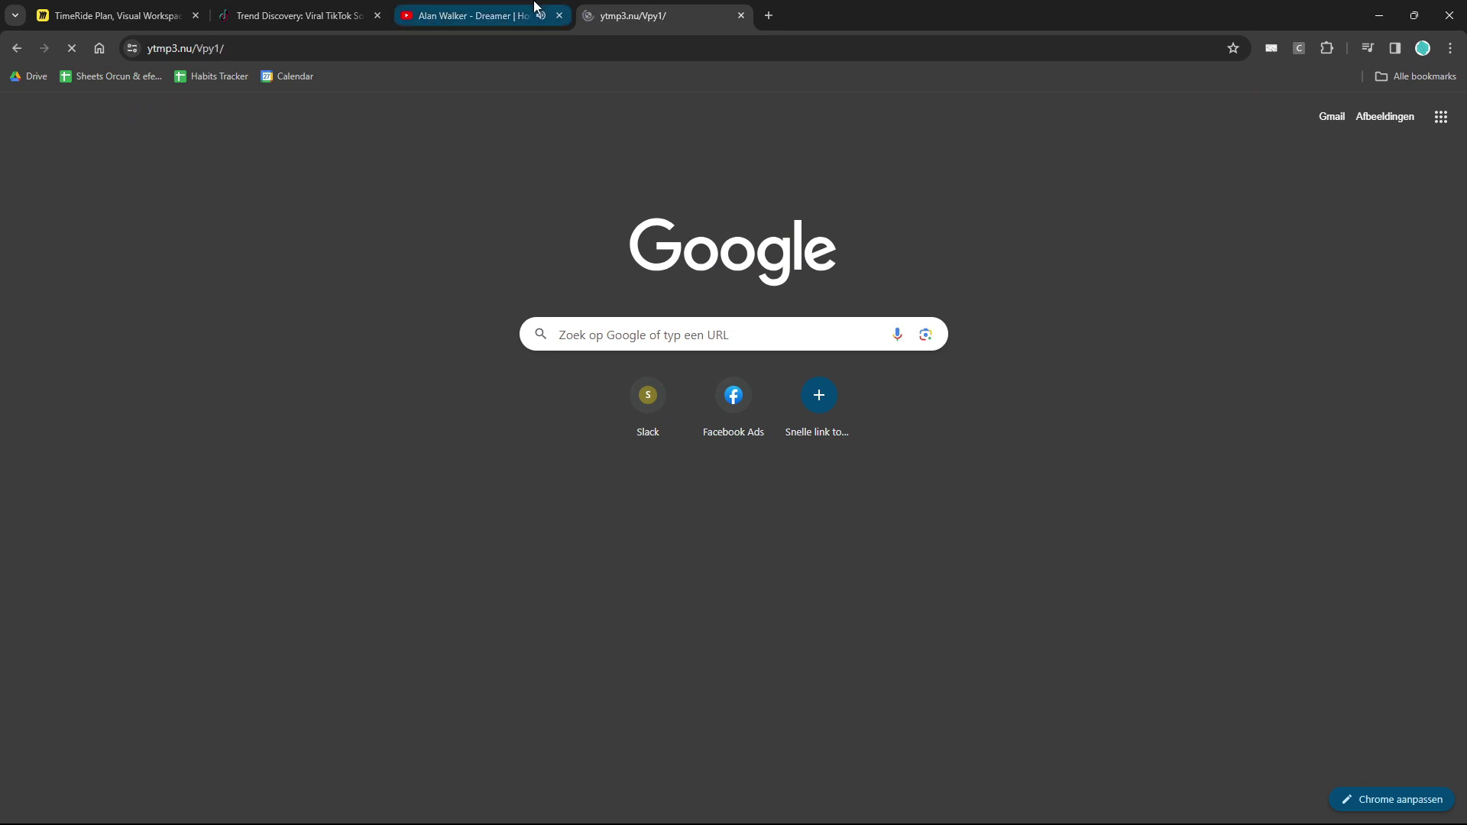
- Copy the Dreamer video's YouTube URL into the YTMP3 converter and convert it
click(467, 15)
click(92, 639)
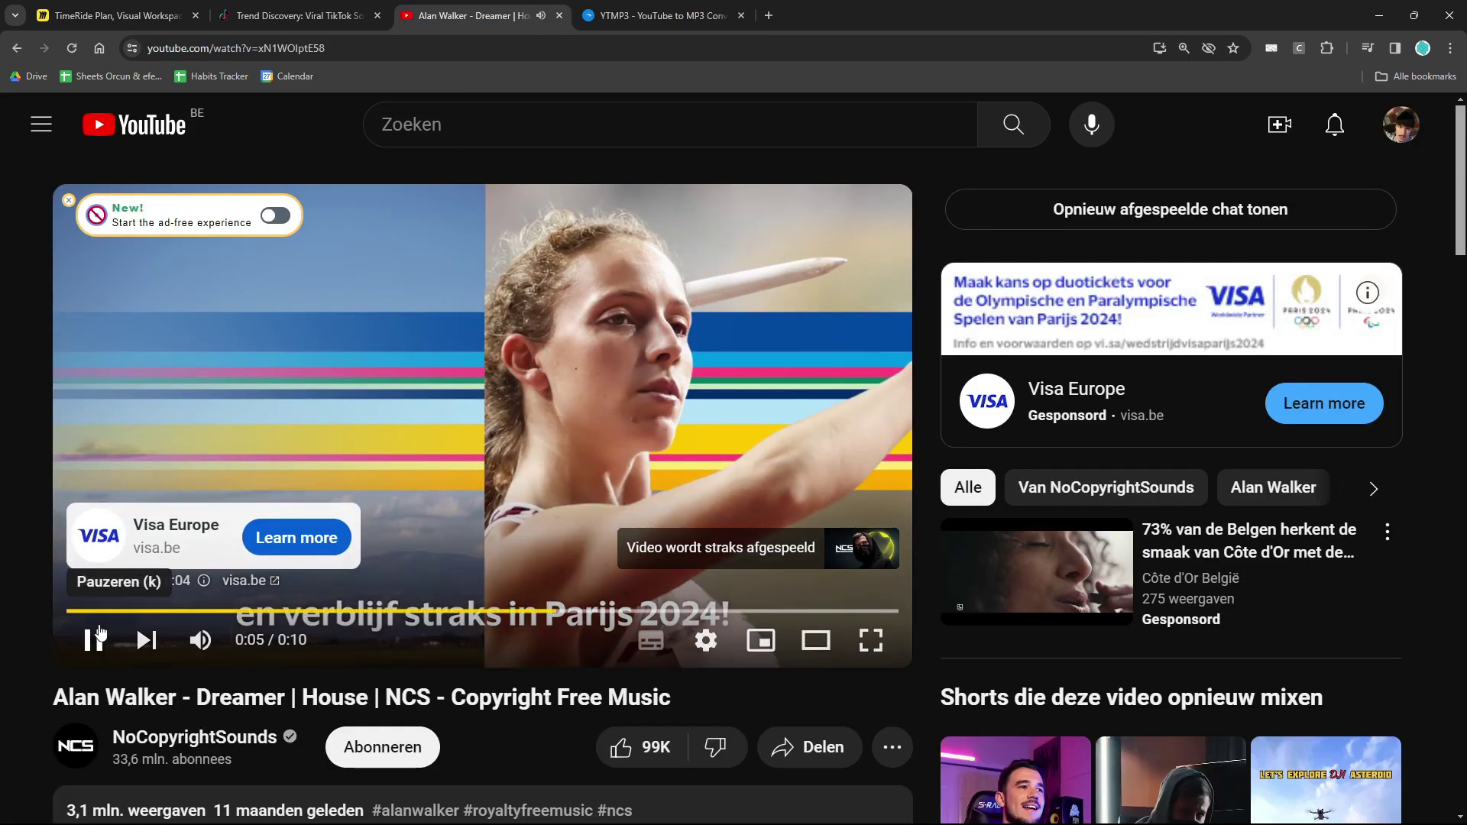
click(467, 48)
key(ctrl+c)
click(664, 15)
key(ctrl+v)
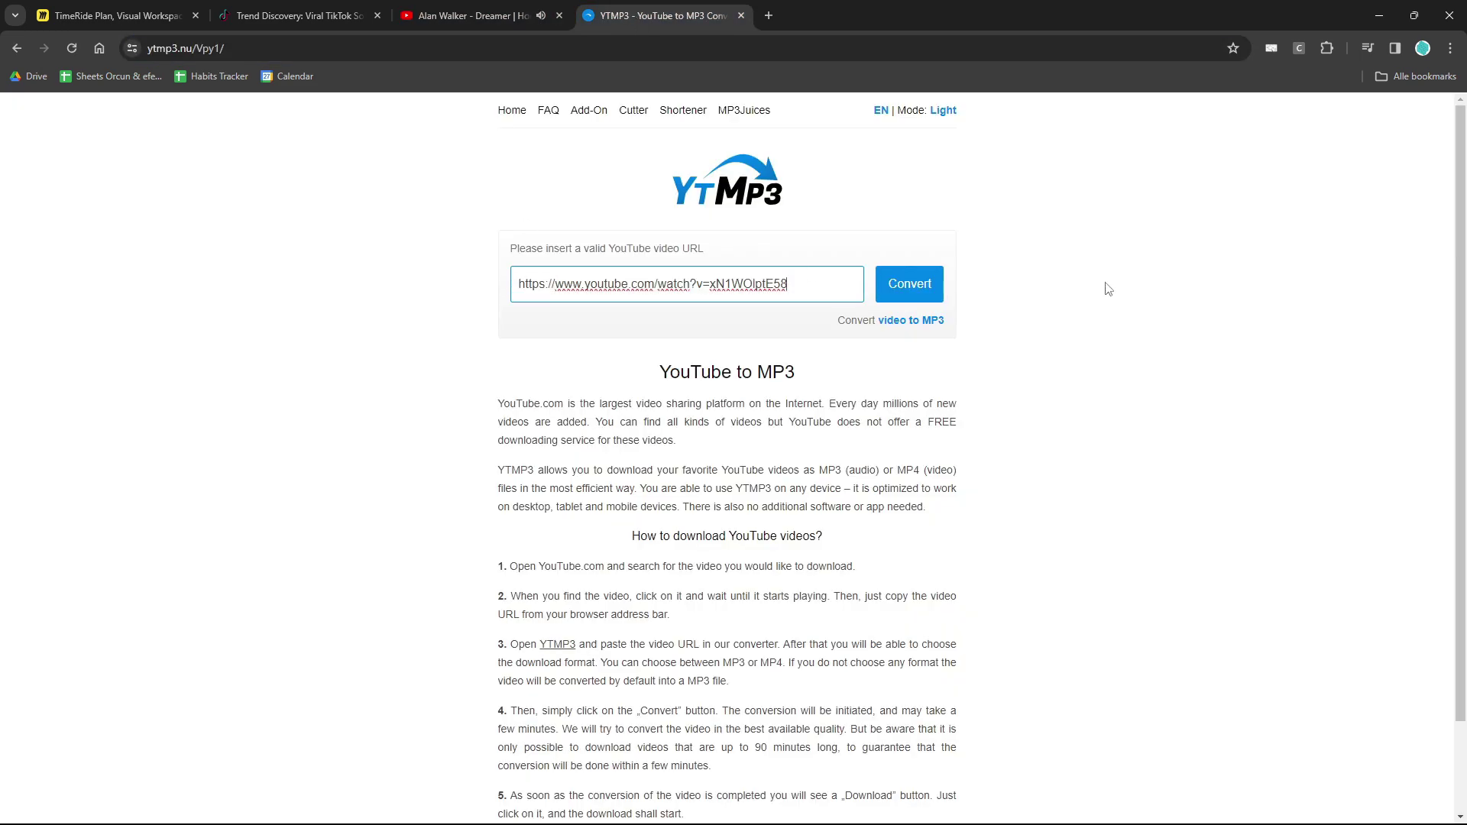
click(909, 285)
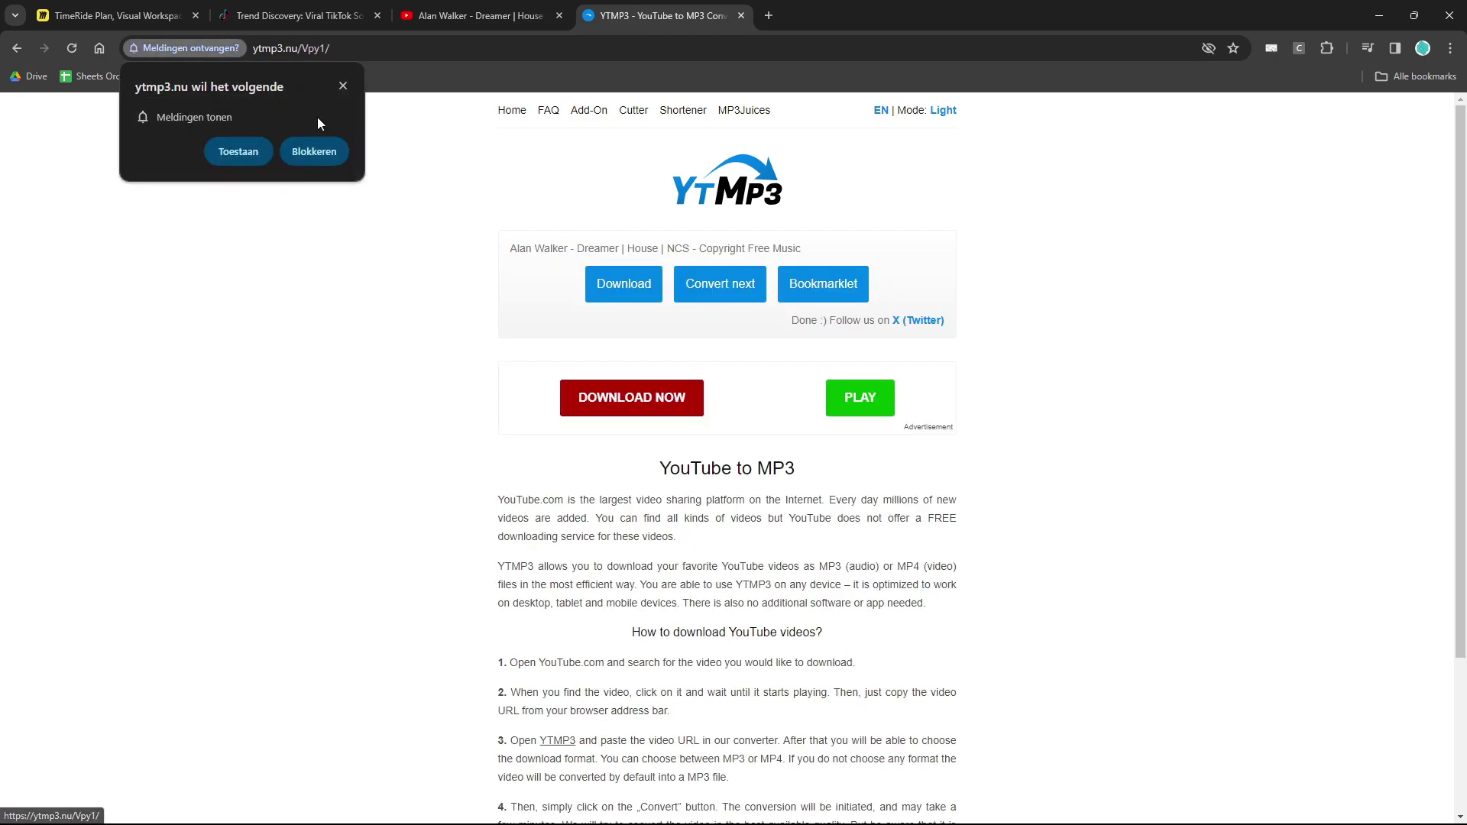
- Dismiss the site's notification request, download the converted Dreamer MP3, and close the pop-up ad tab
click(343, 85)
click(624, 279)
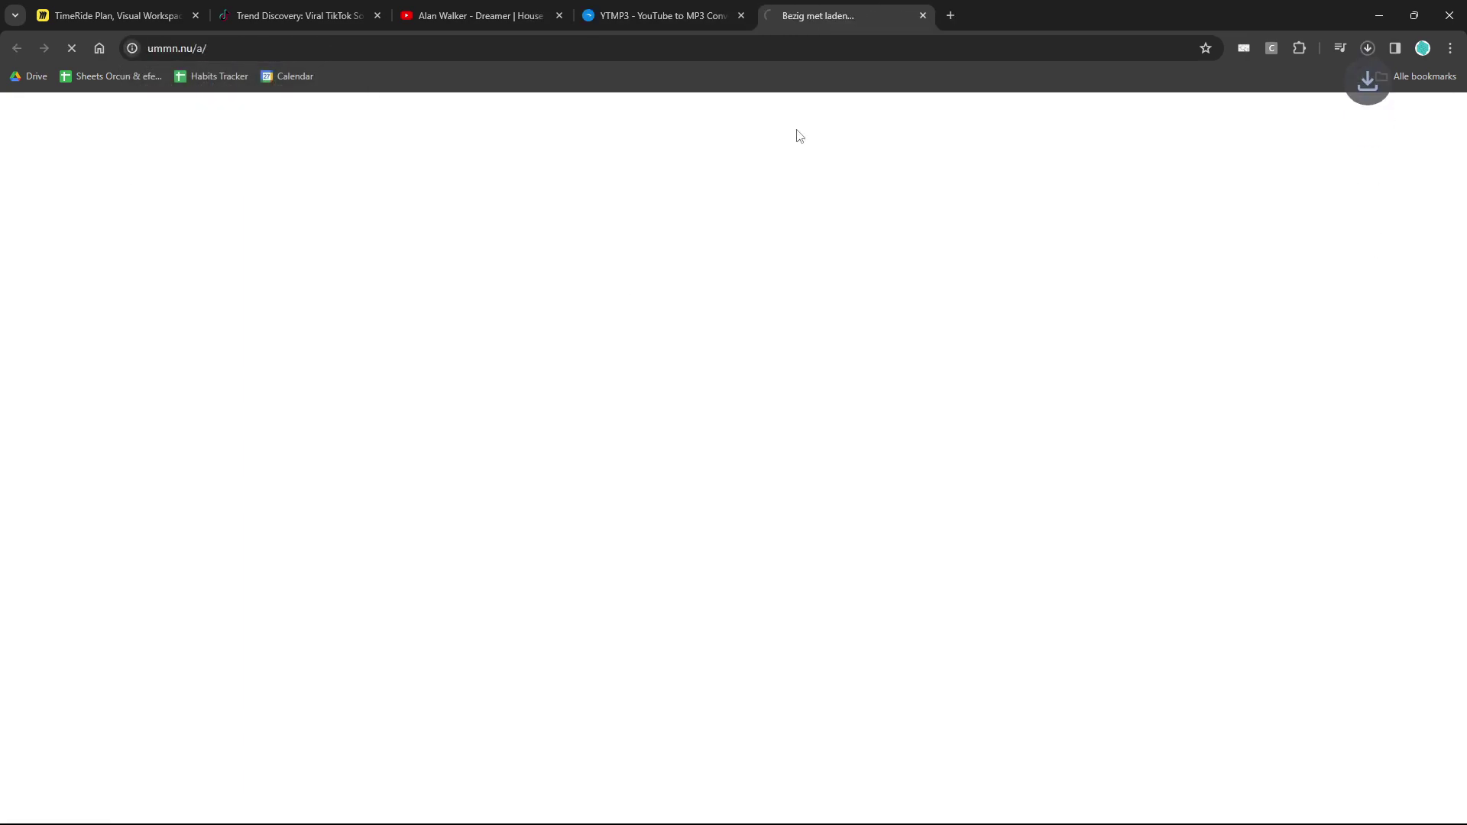
click(923, 16)
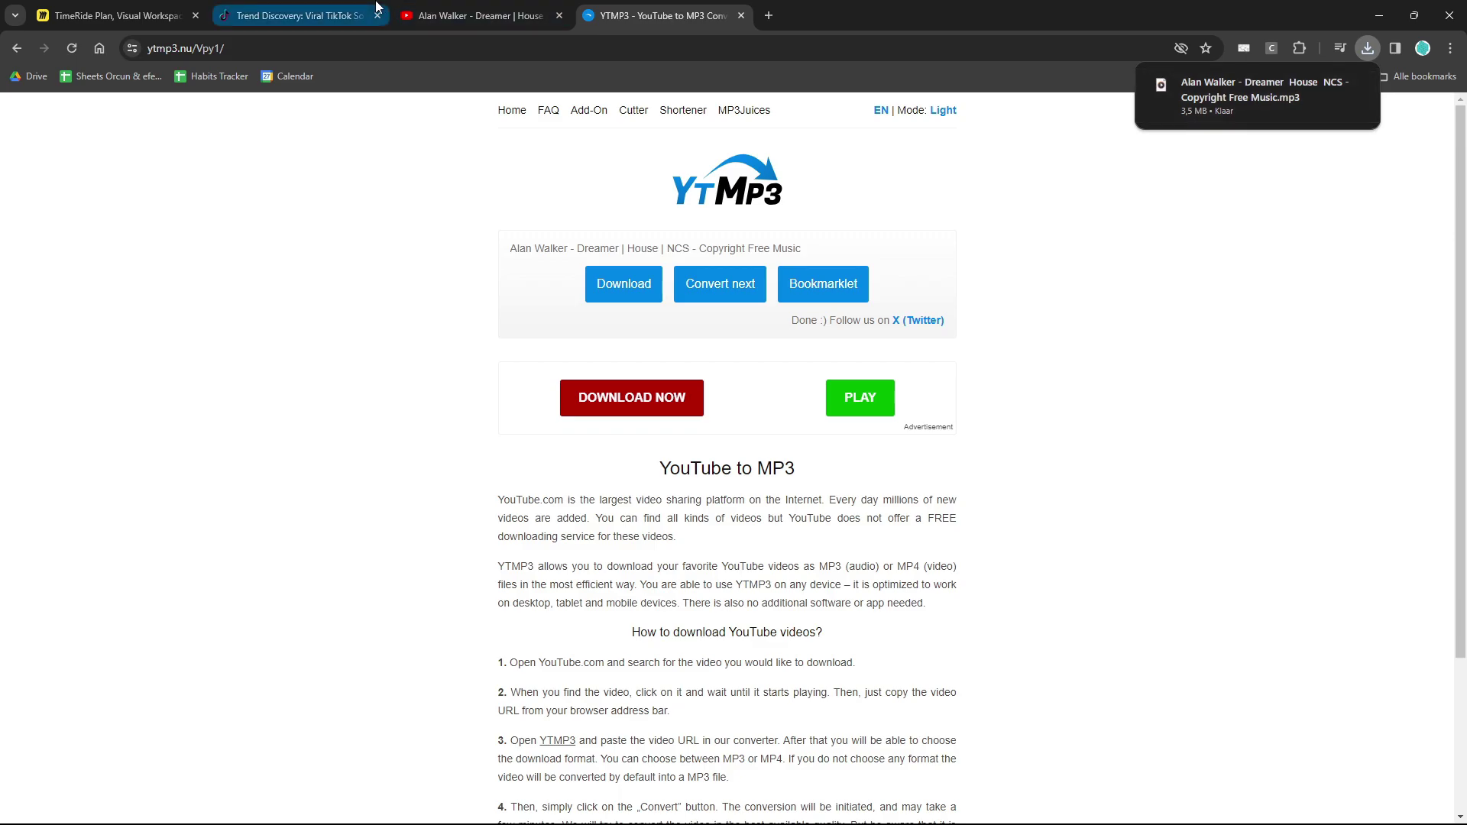
- Switch to CapCut and open the Downloads folder in File Explorer over it
key(alt+Tab)
click(1088, 322)
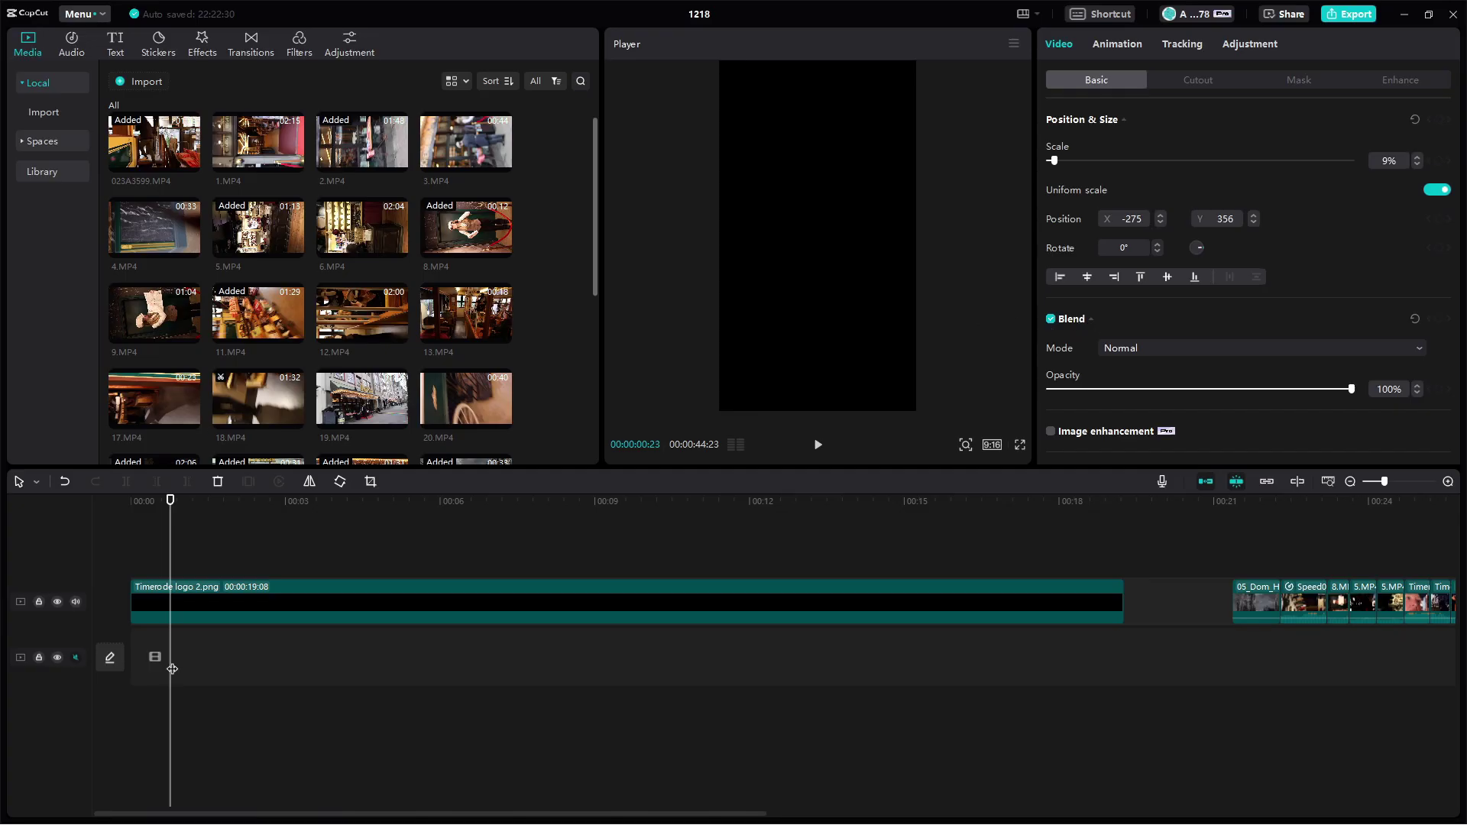
key(super)
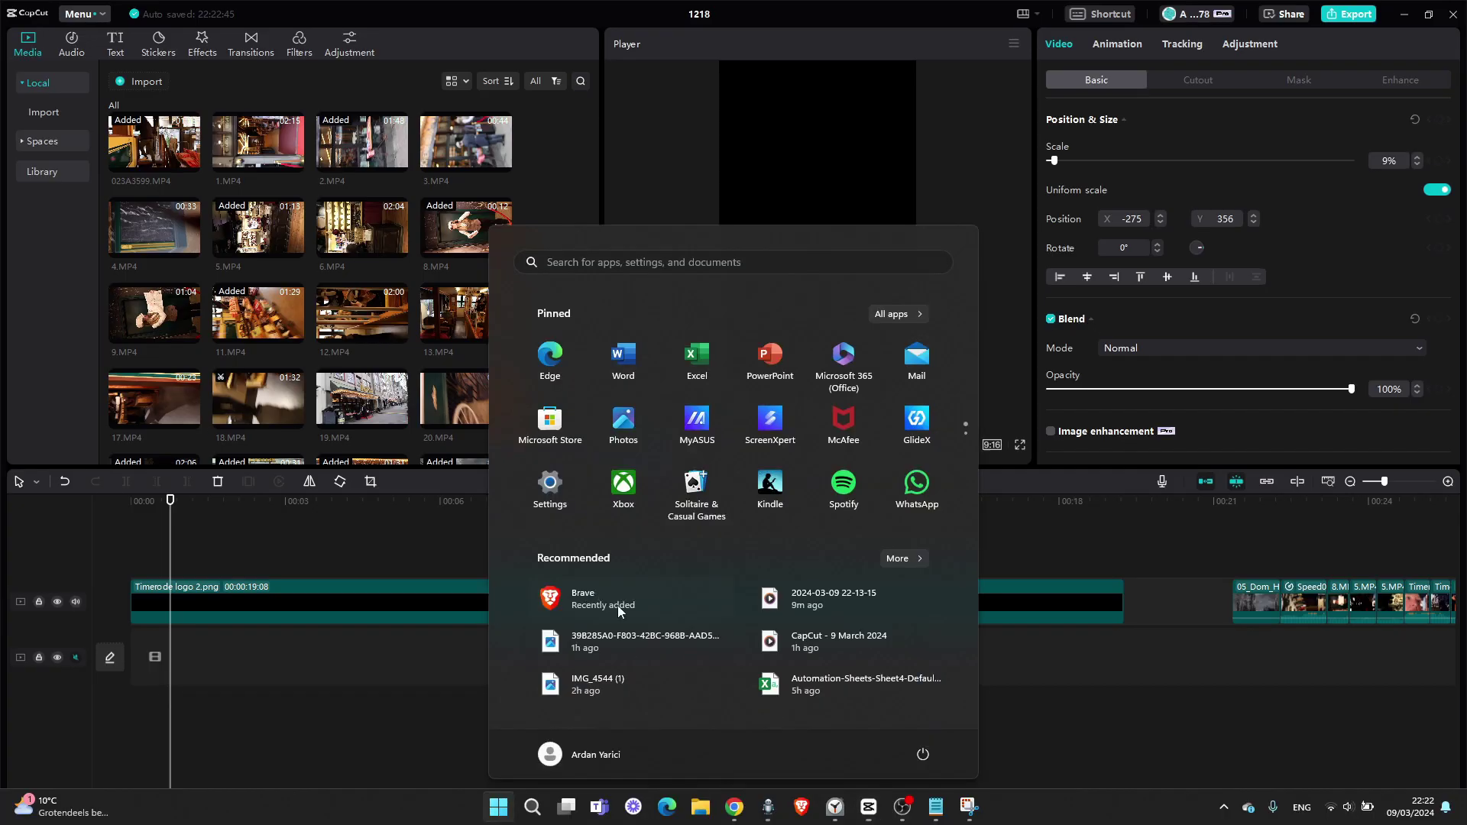
click(701, 808)
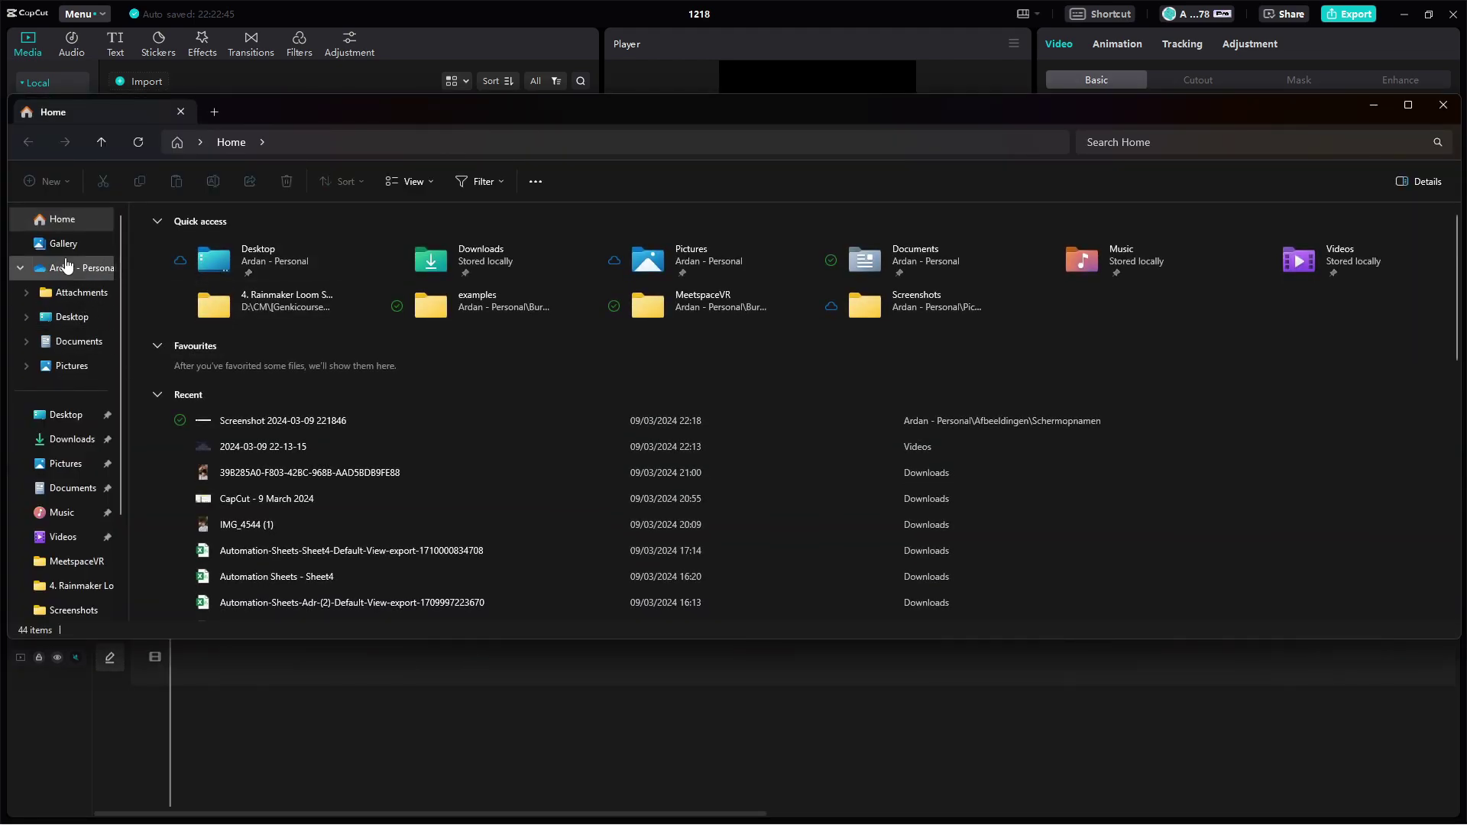
click(70, 439)
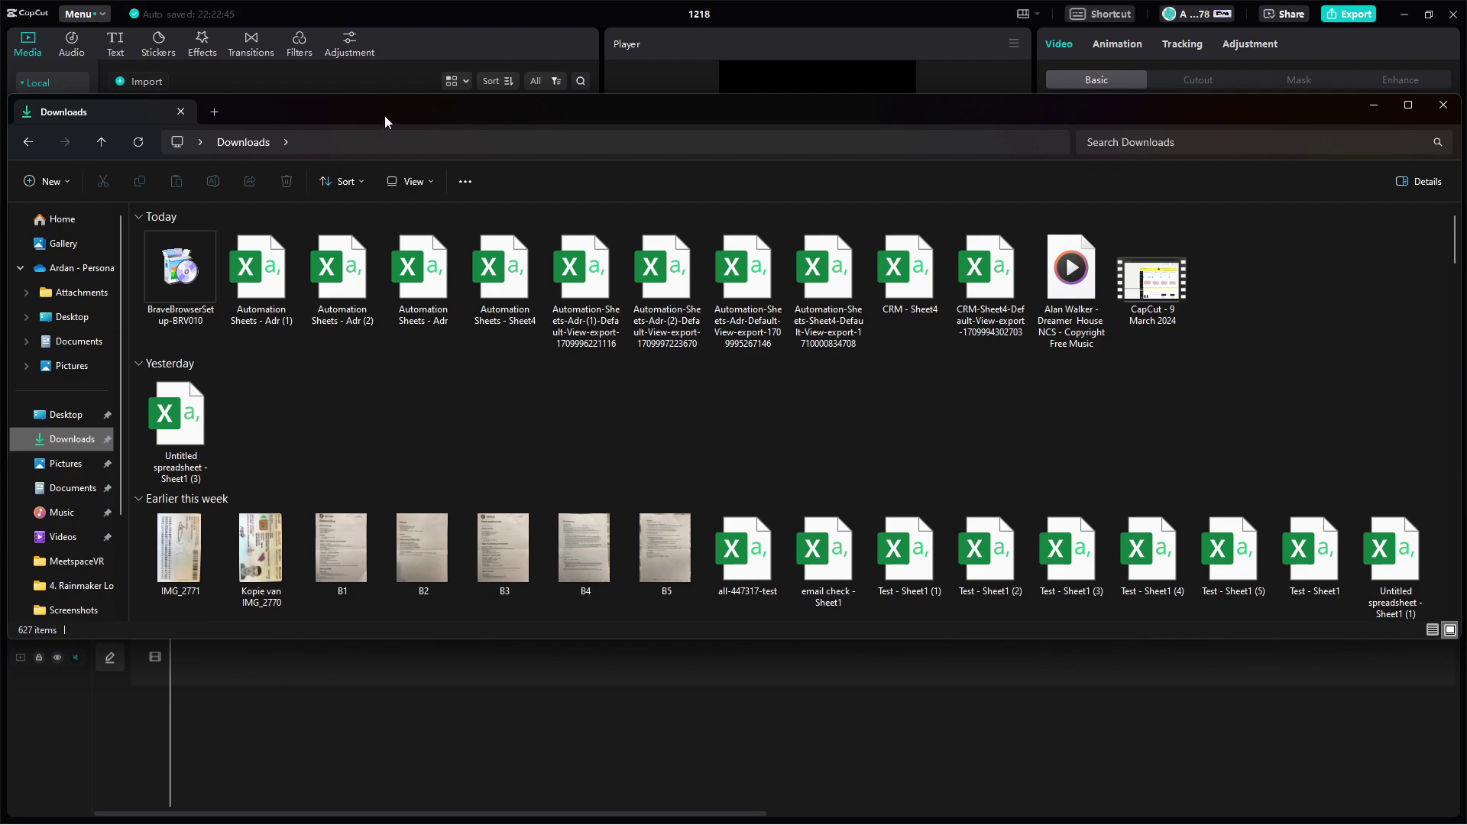
- Add the Alan Walker - Dreamer MP3 below the video clips as an audio track starting at 00:00
drag(1070, 275, 488, 728)
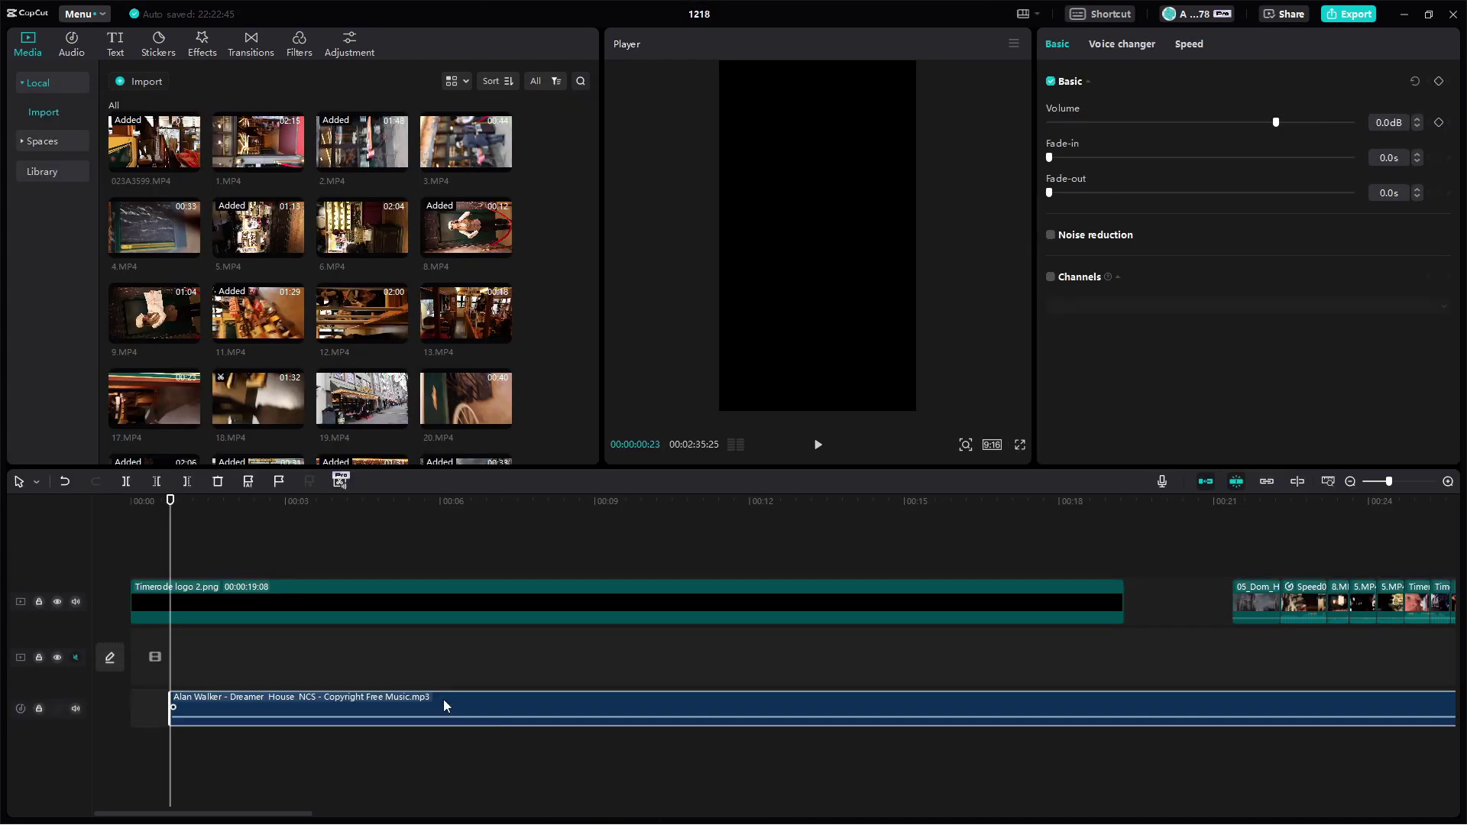
drag(293, 691, 240, 700)
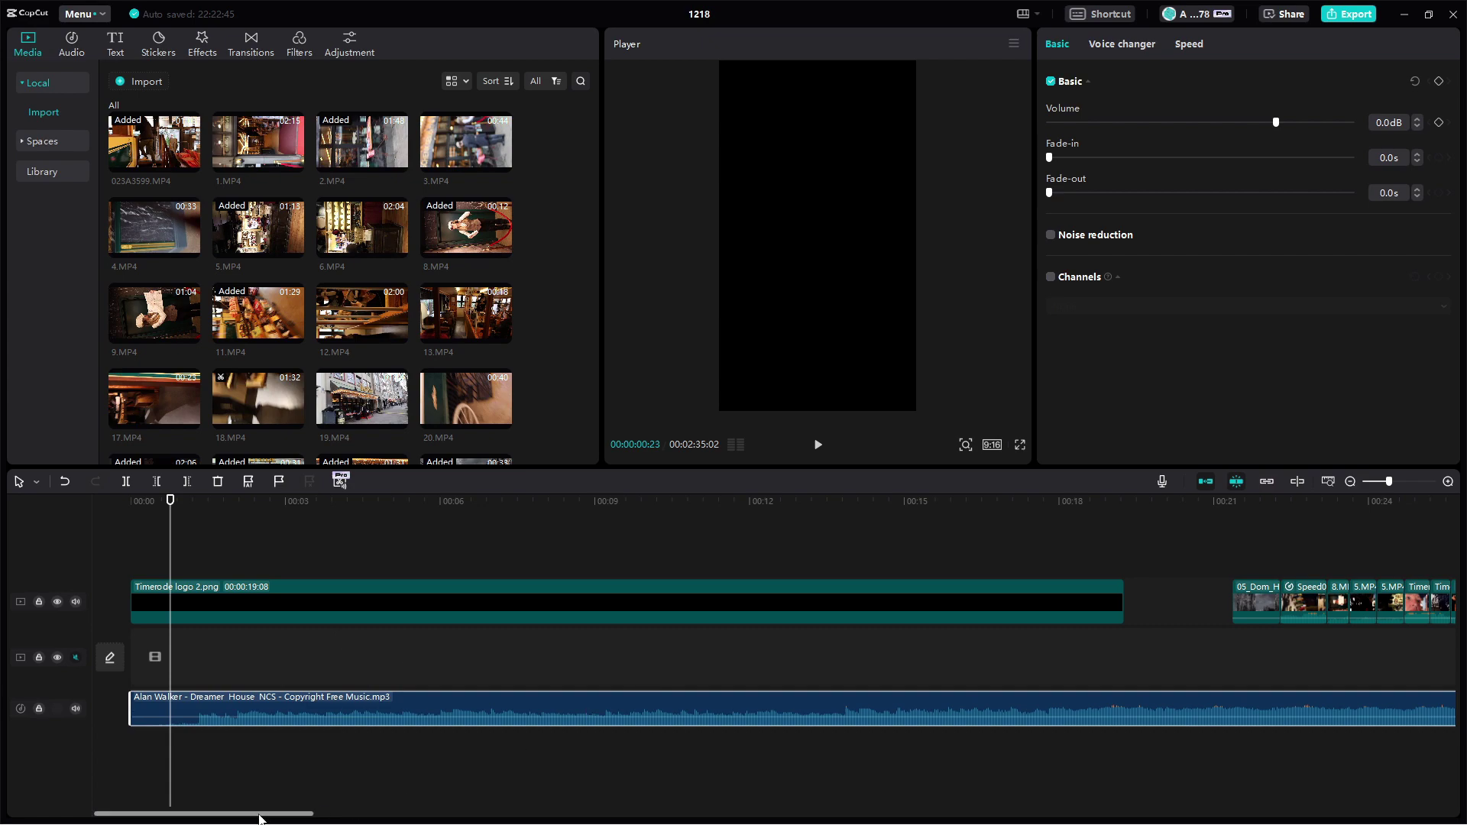
drag(305, 812, 454, 783)
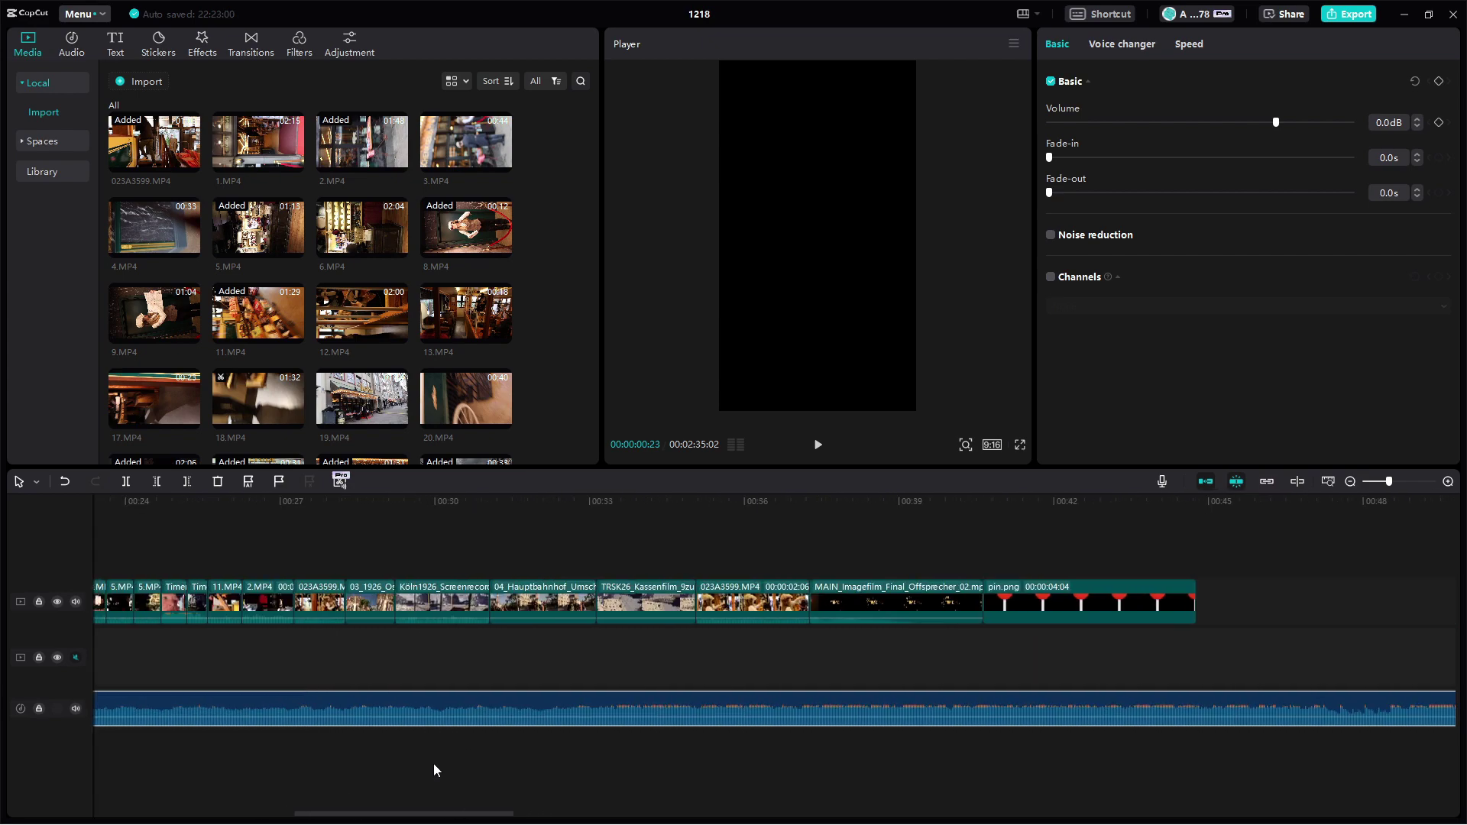
scroll(469, 350, down, 6)
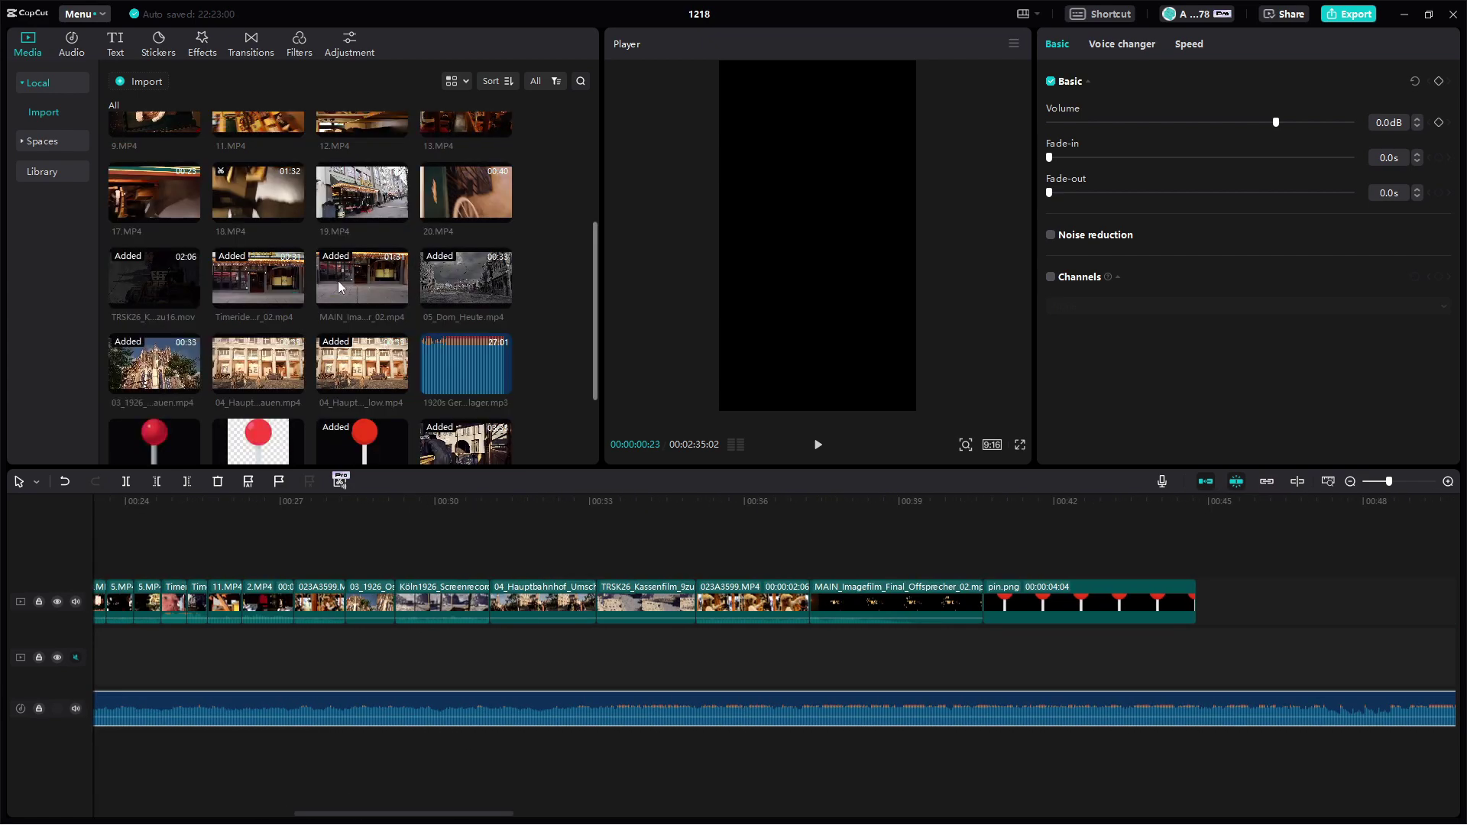
scroll(337, 281, up, 2)
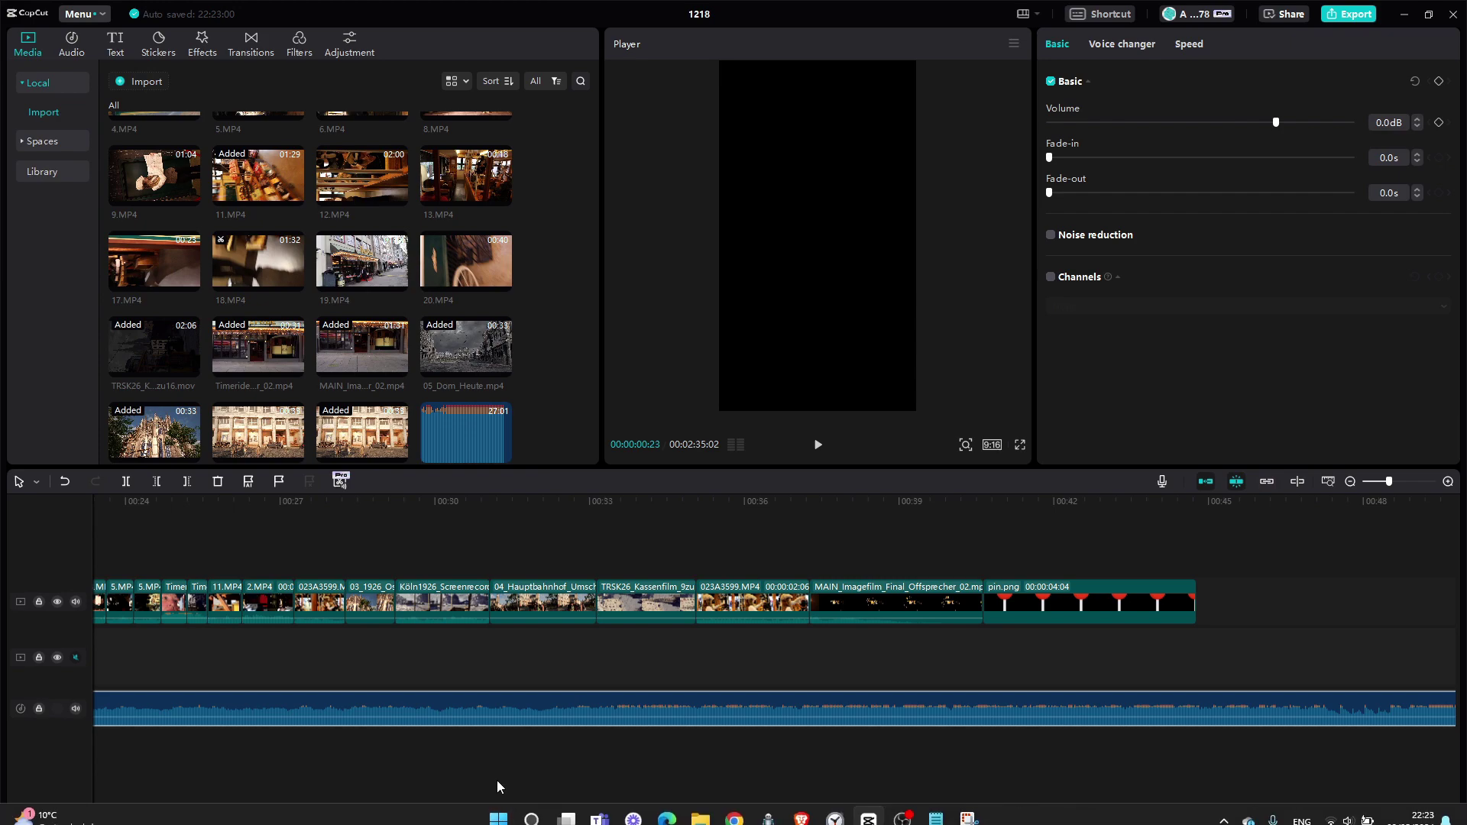
drag(463, 814, 416, 812)
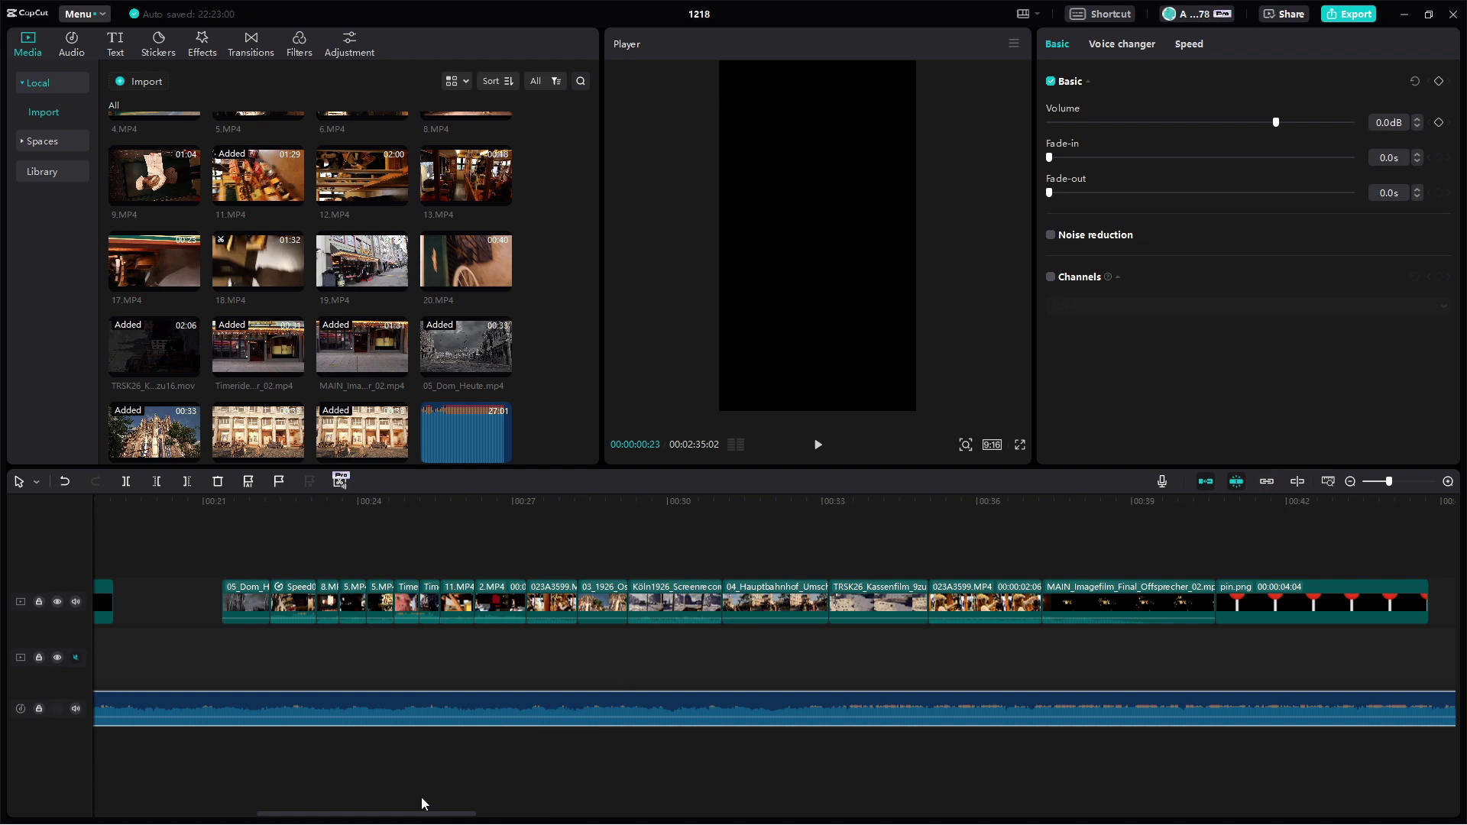
drag(429, 819, 236, 817)
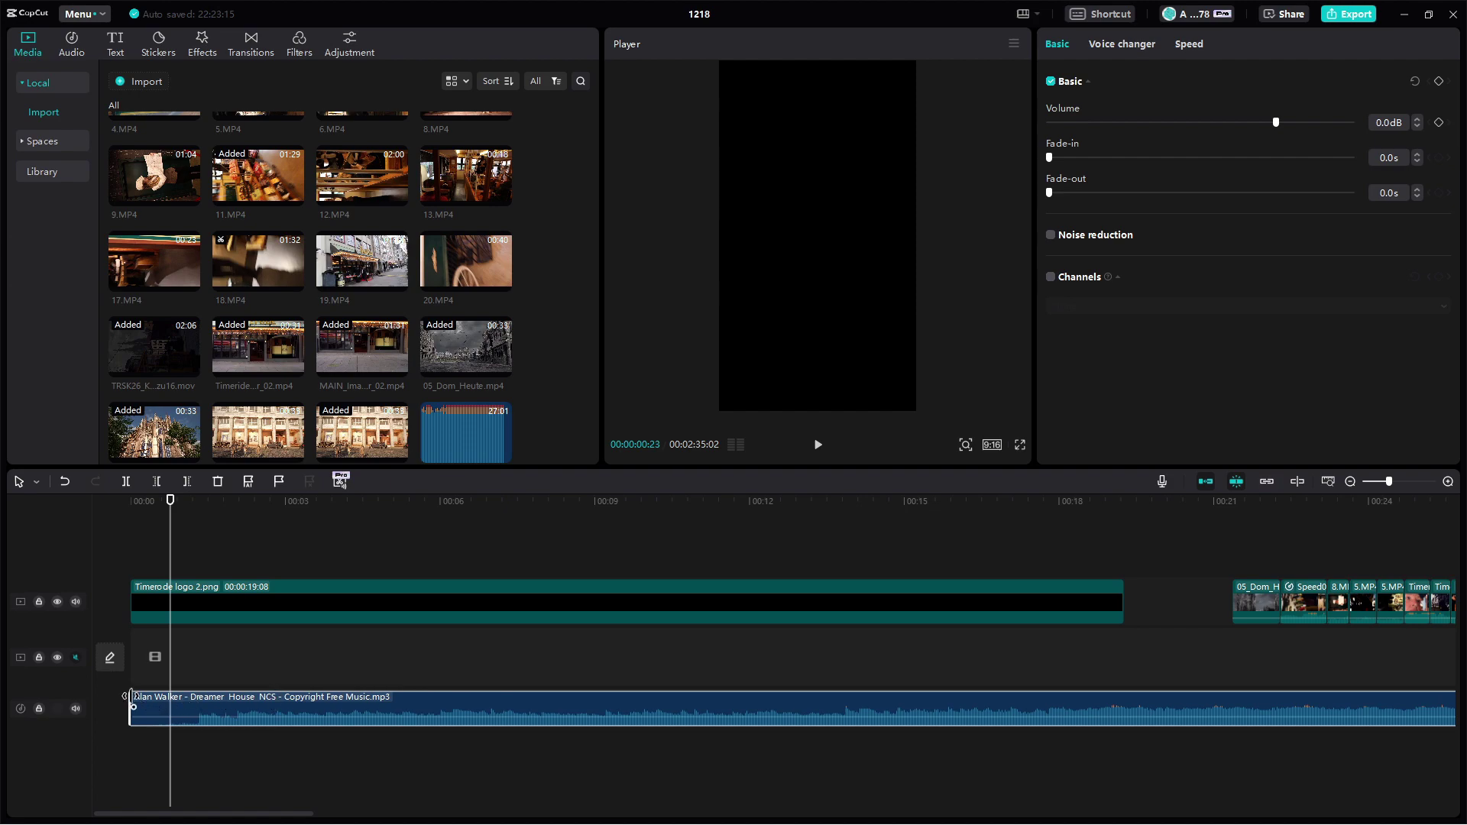
- Play the timeline from about 2 seconds to listen to the opening of the music
drag(131, 697, 126, 694)
click(248, 500)
click(810, 447)
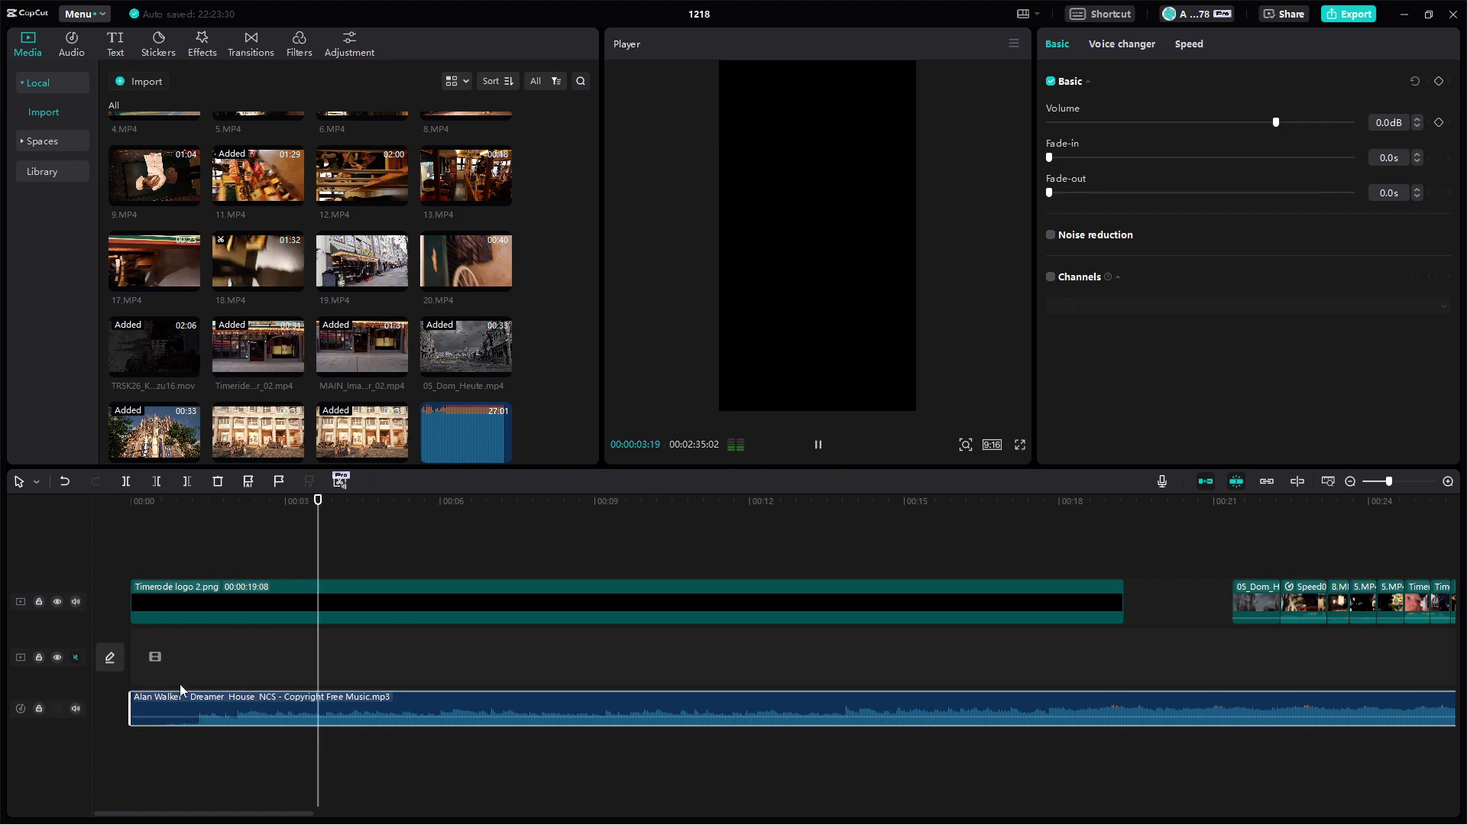
- Play the music around the final pin.png clip at the end of the video
drag(252, 813, 530, 812)
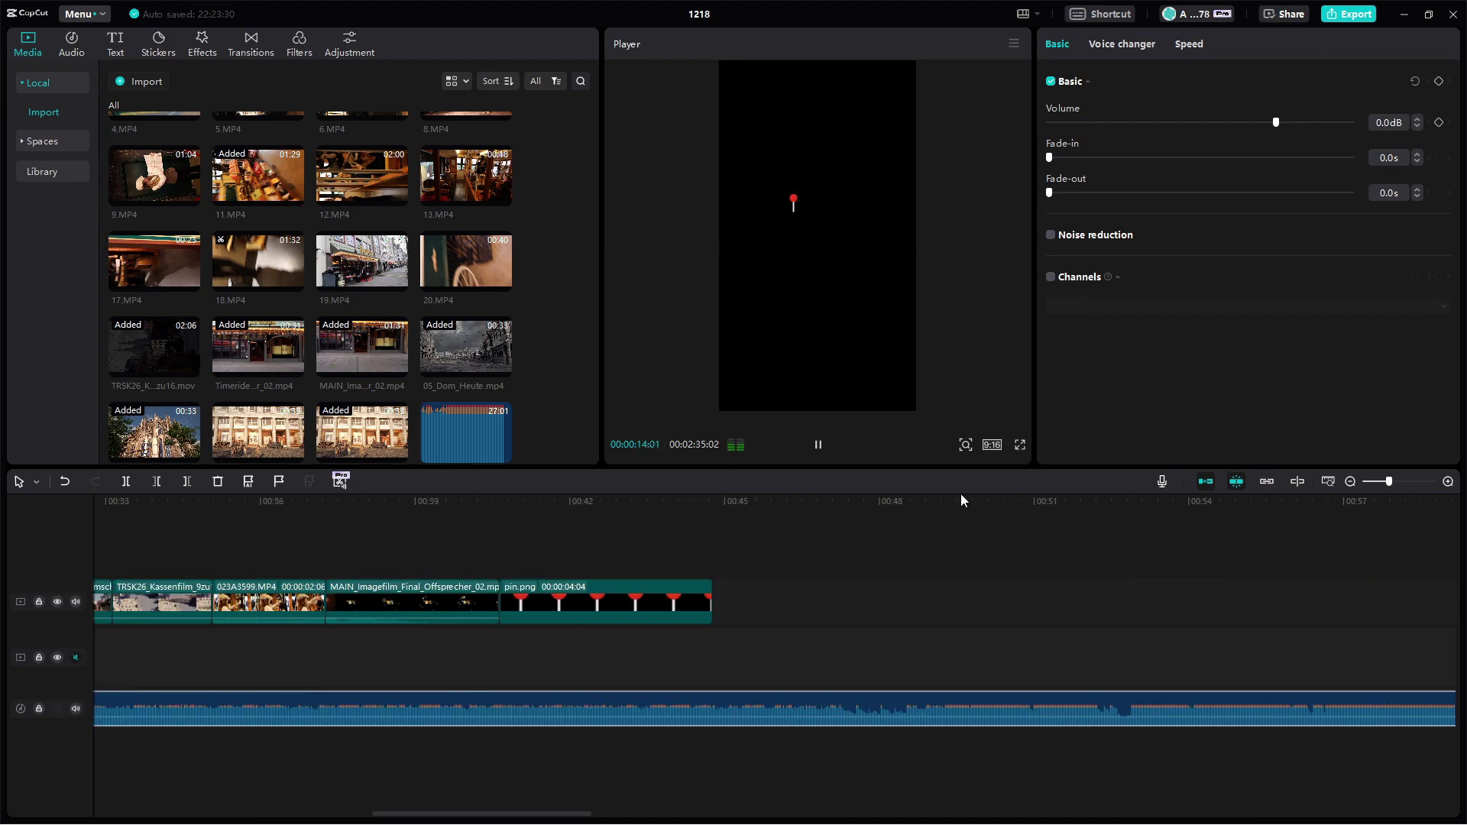
click(928, 499)
click(518, 504)
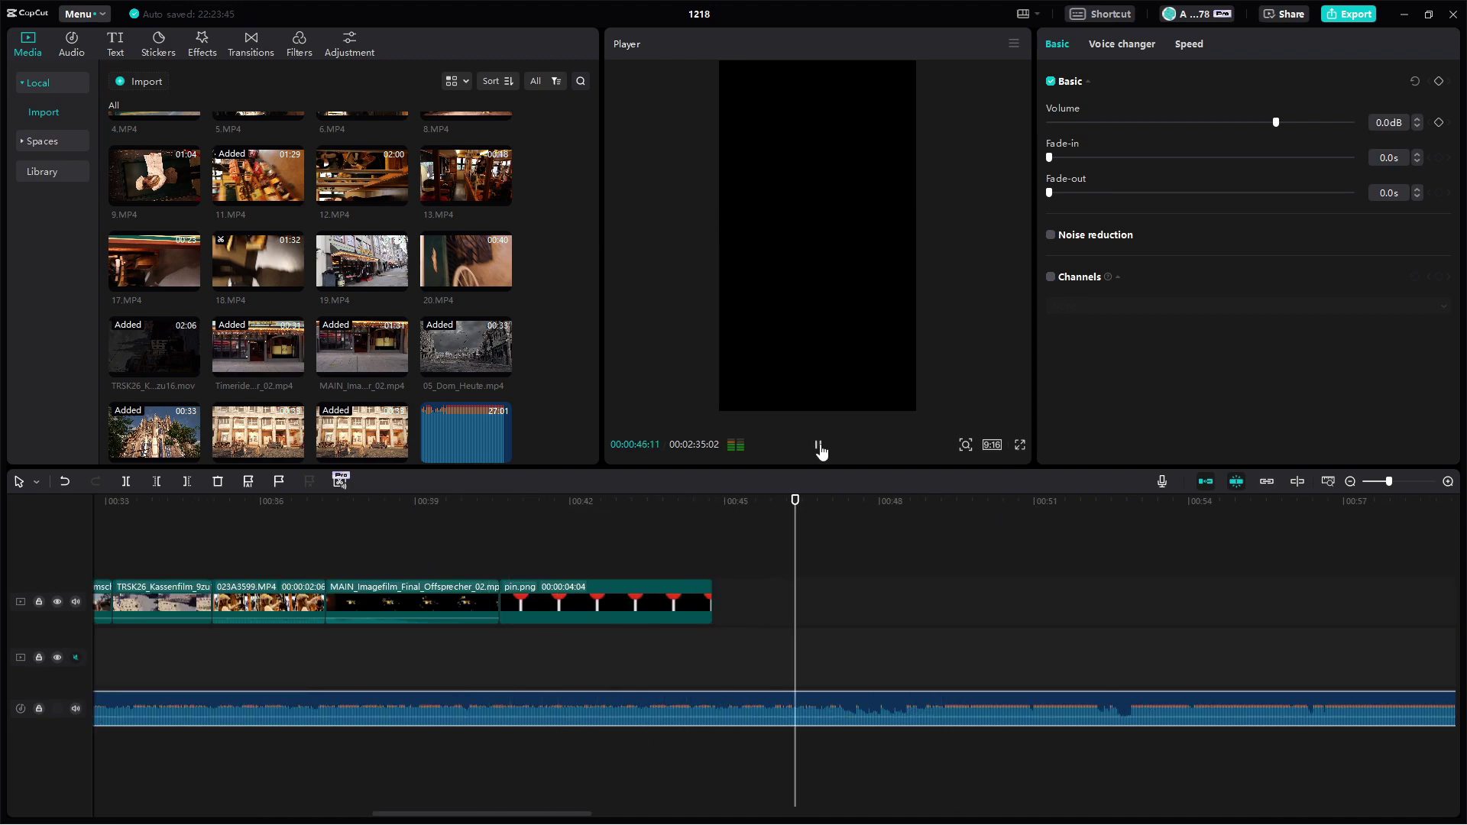
- Trim about 40 seconds off the start of the Alan Walker - Dreamer music clip and move it back to 00:00
click(546, 501)
click(817, 447)
click(460, 524)
click(522, 701)
key(q)
drag(521, 696, 70, 702)
- Play the timeline from 00:00 twice to listen to the new opening of the music
click(131, 501)
click(817, 445)
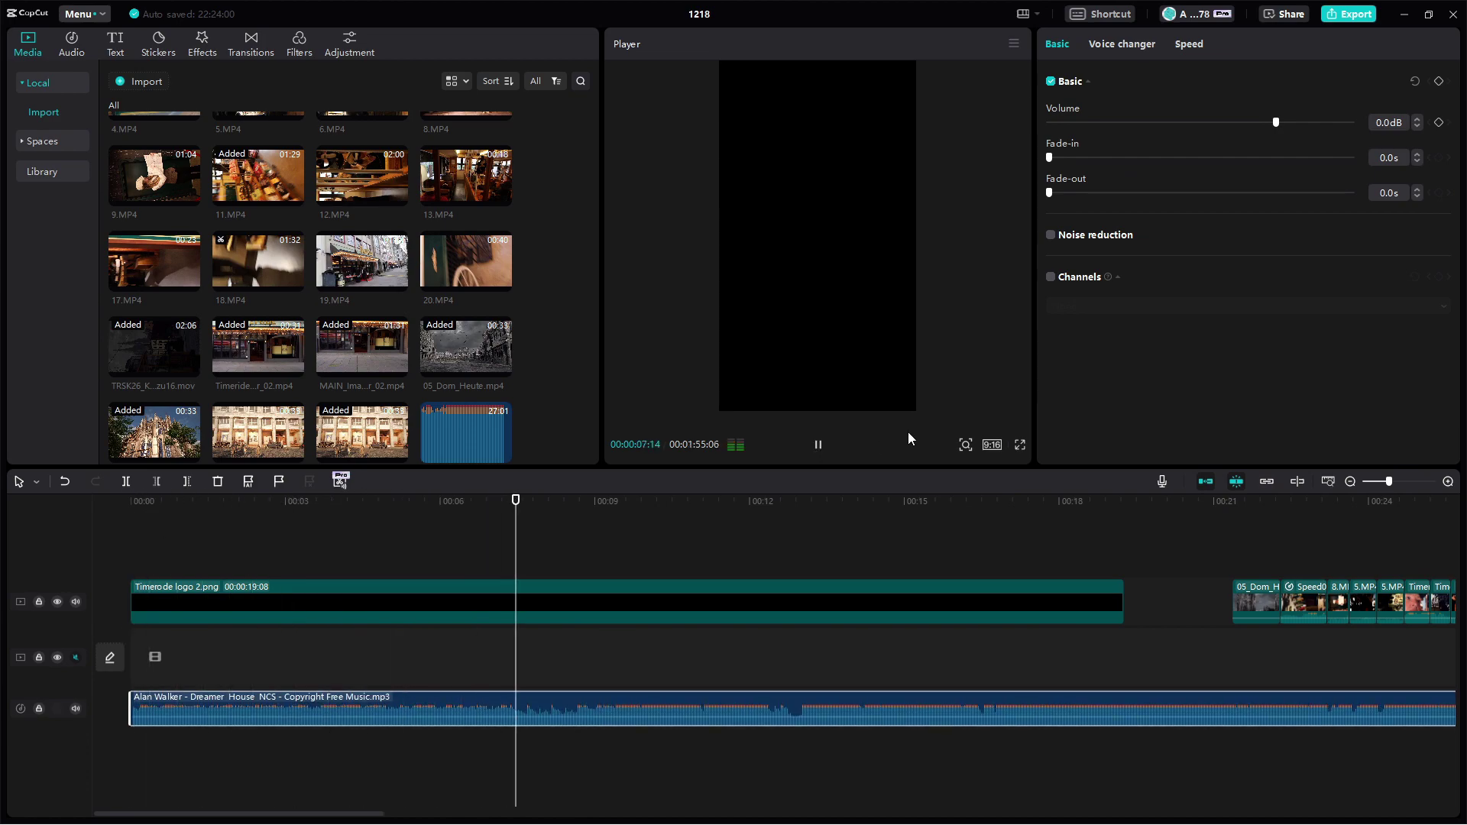
click(817, 445)
click(130, 501)
click(816, 448)
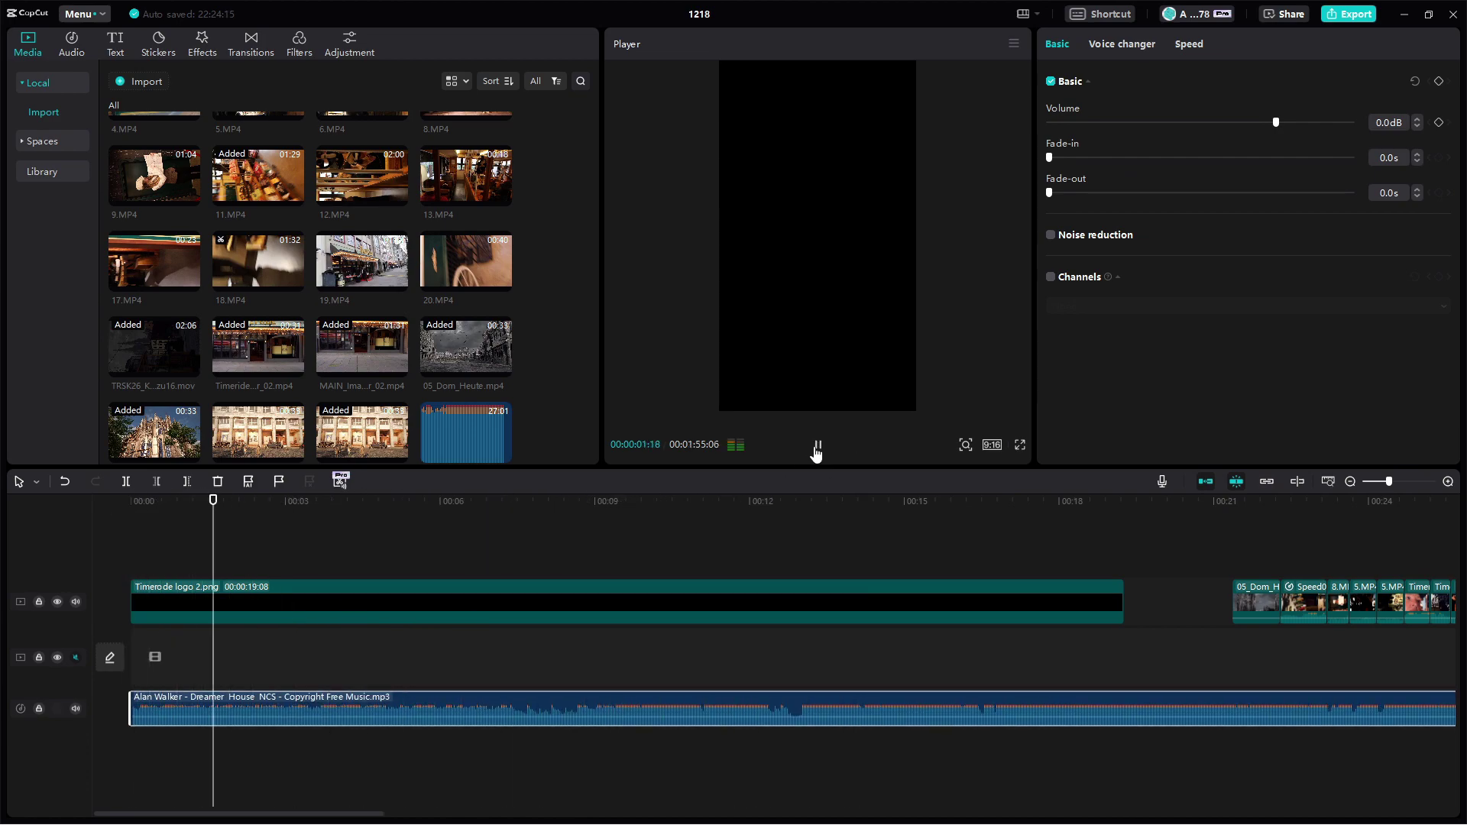
click(816, 447)
- Trim about 8.6 seconds more off the start of the music in stages, moving it back to 00:00 and listening after each cut
drag(130, 707, 314, 707)
drag(399, 700, 330, 708)
click(130, 502)
click(818, 447)
click(816, 449)
drag(382, 708, 201, 708)
click(130, 501)
click(818, 448)
click(818, 450)
drag(246, 707, 176, 713)
- Play the shortened music from 00:00 up to about 16 seconds to find an end point
click(131, 535)
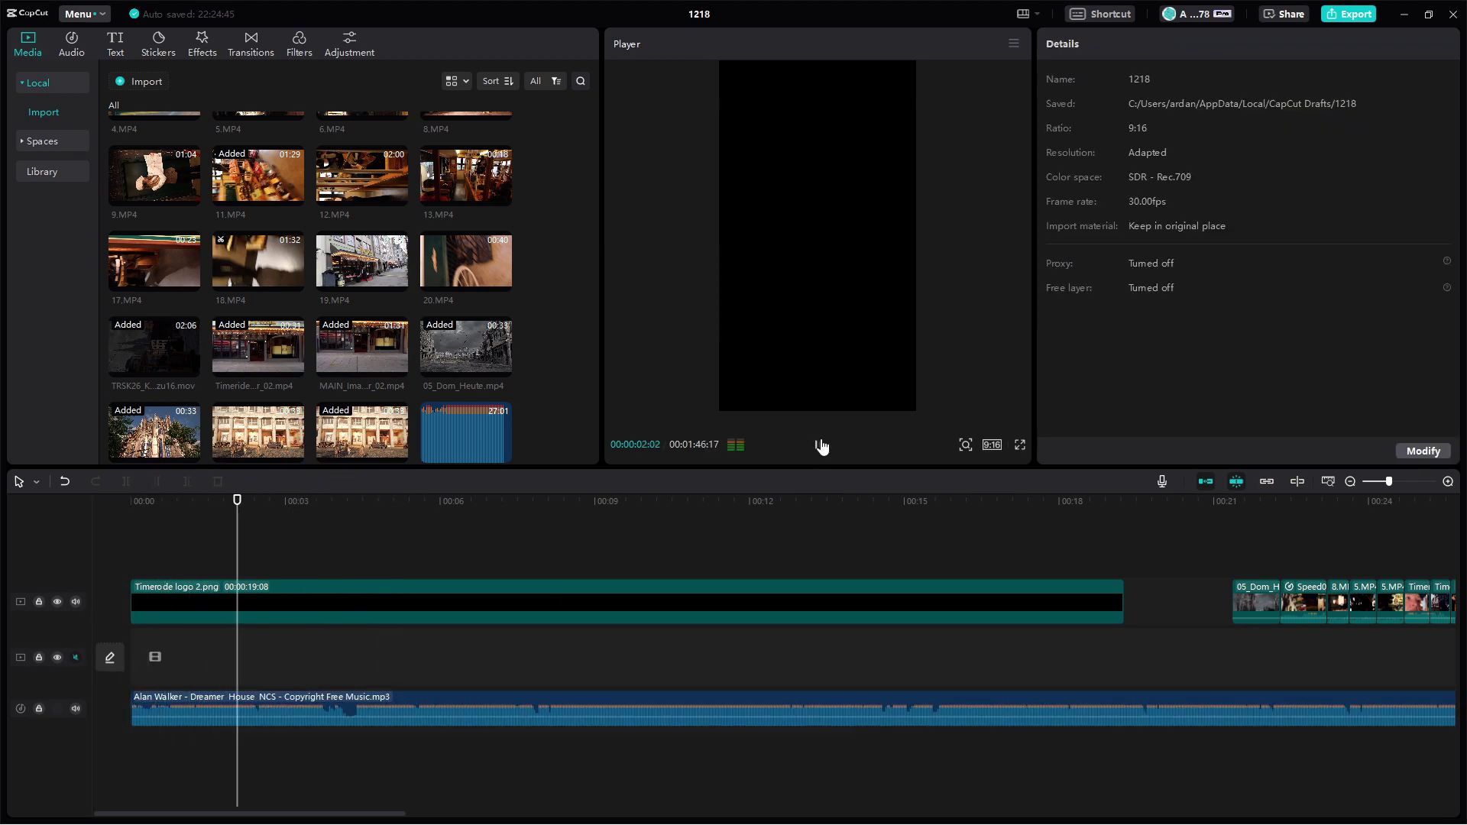
click(819, 445)
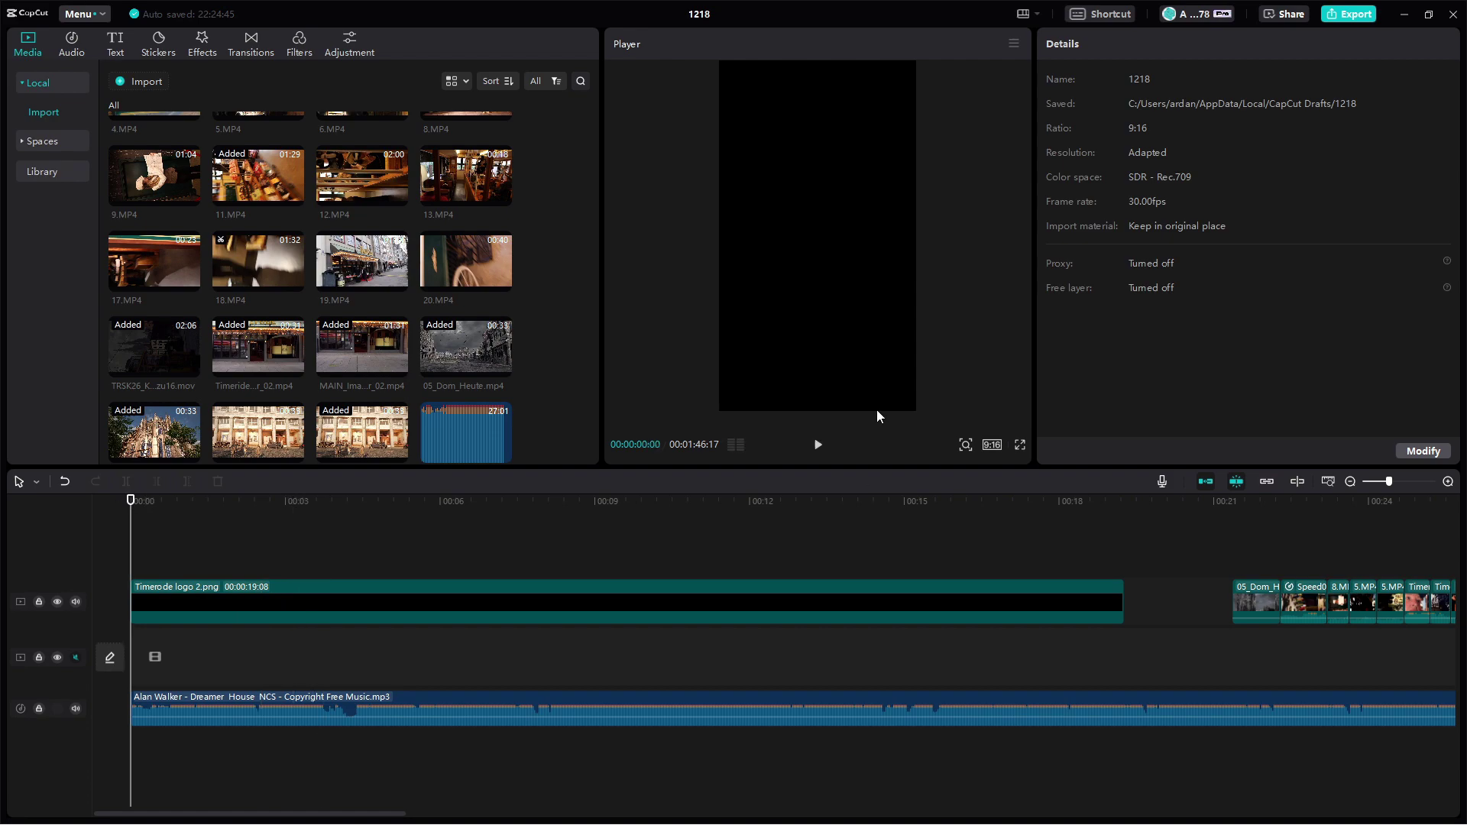
click(817, 447)
click(817, 445)
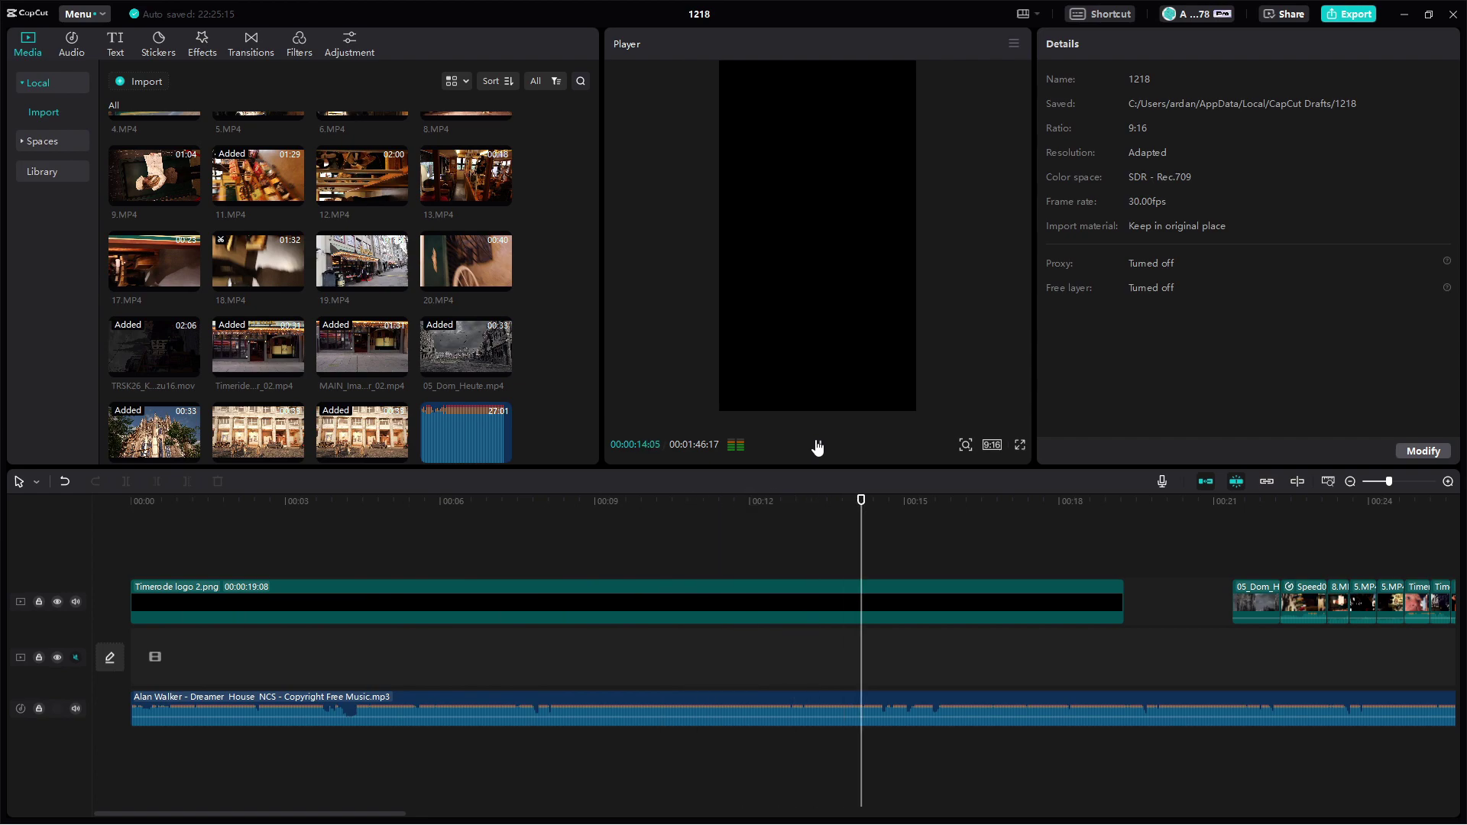
- Cut off the rest of the music after about 16 seconds and return the playhead to 00:00
click(948, 707)
click(186, 483)
click(120, 500)
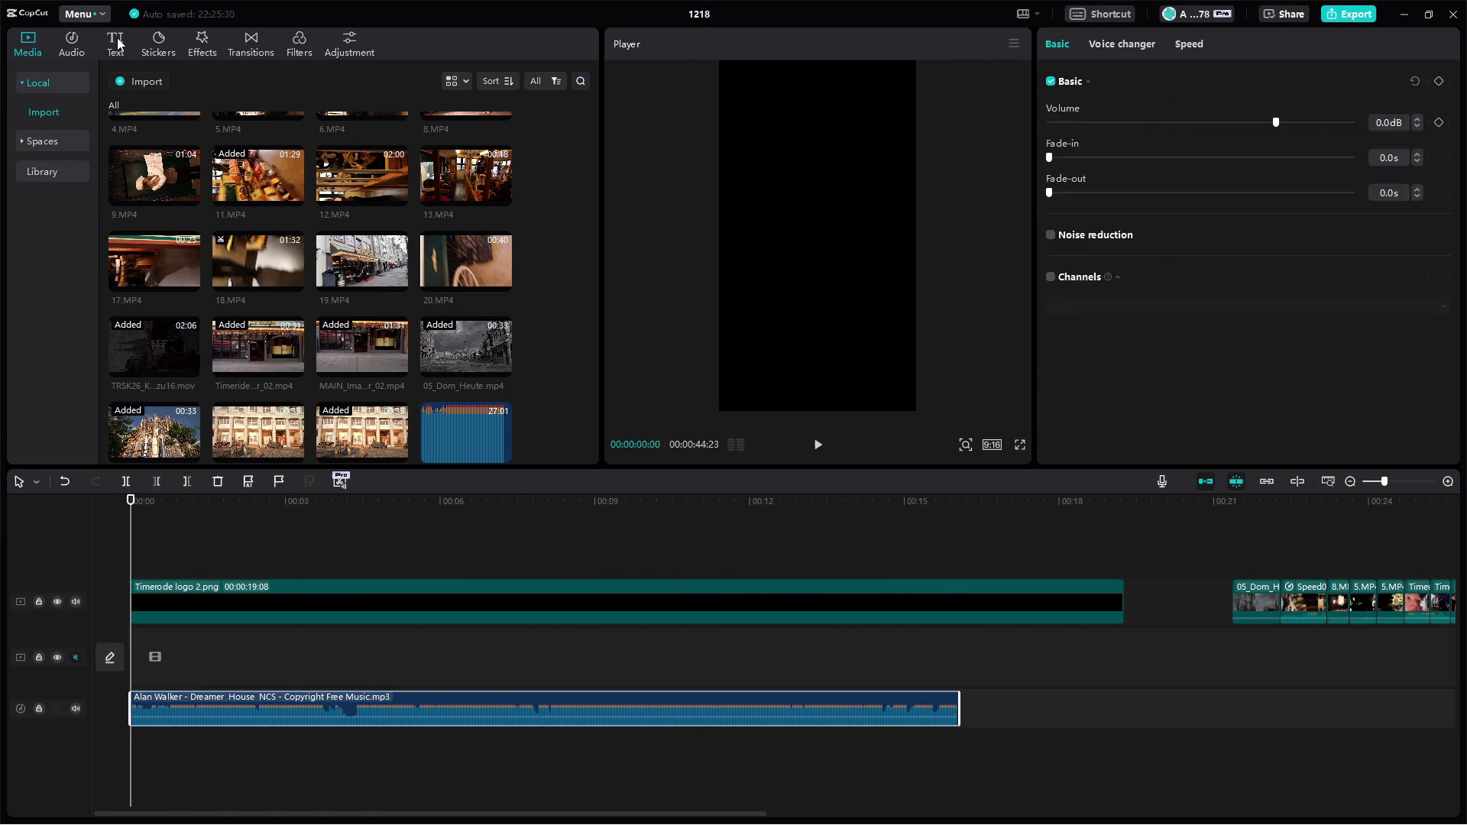
- Add the first favorite text template, the grey location tag, above the logo clip at 00:00
click(158, 44)
click(114, 44)
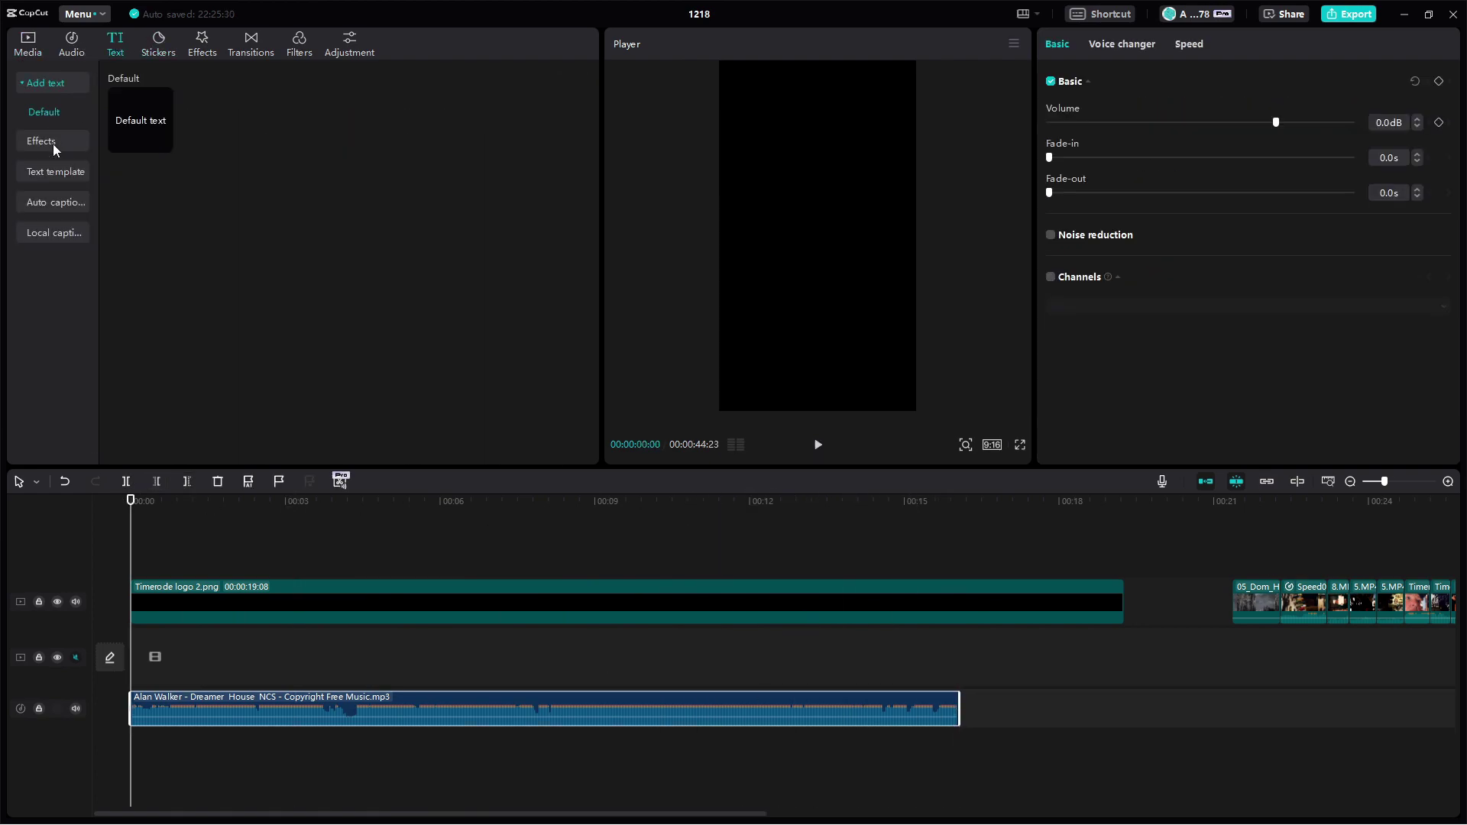
click(57, 171)
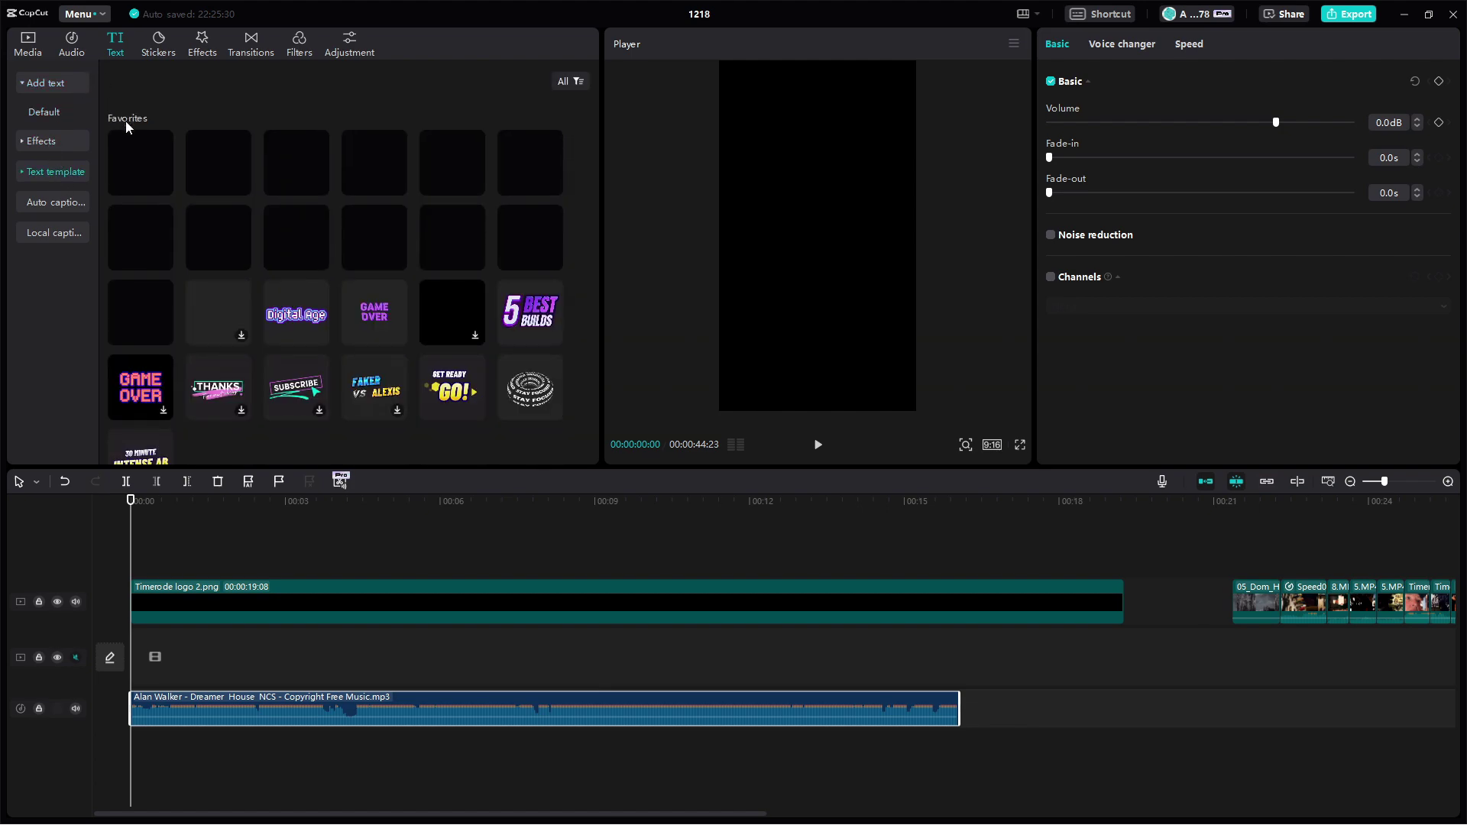
drag(140, 154, 127, 545)
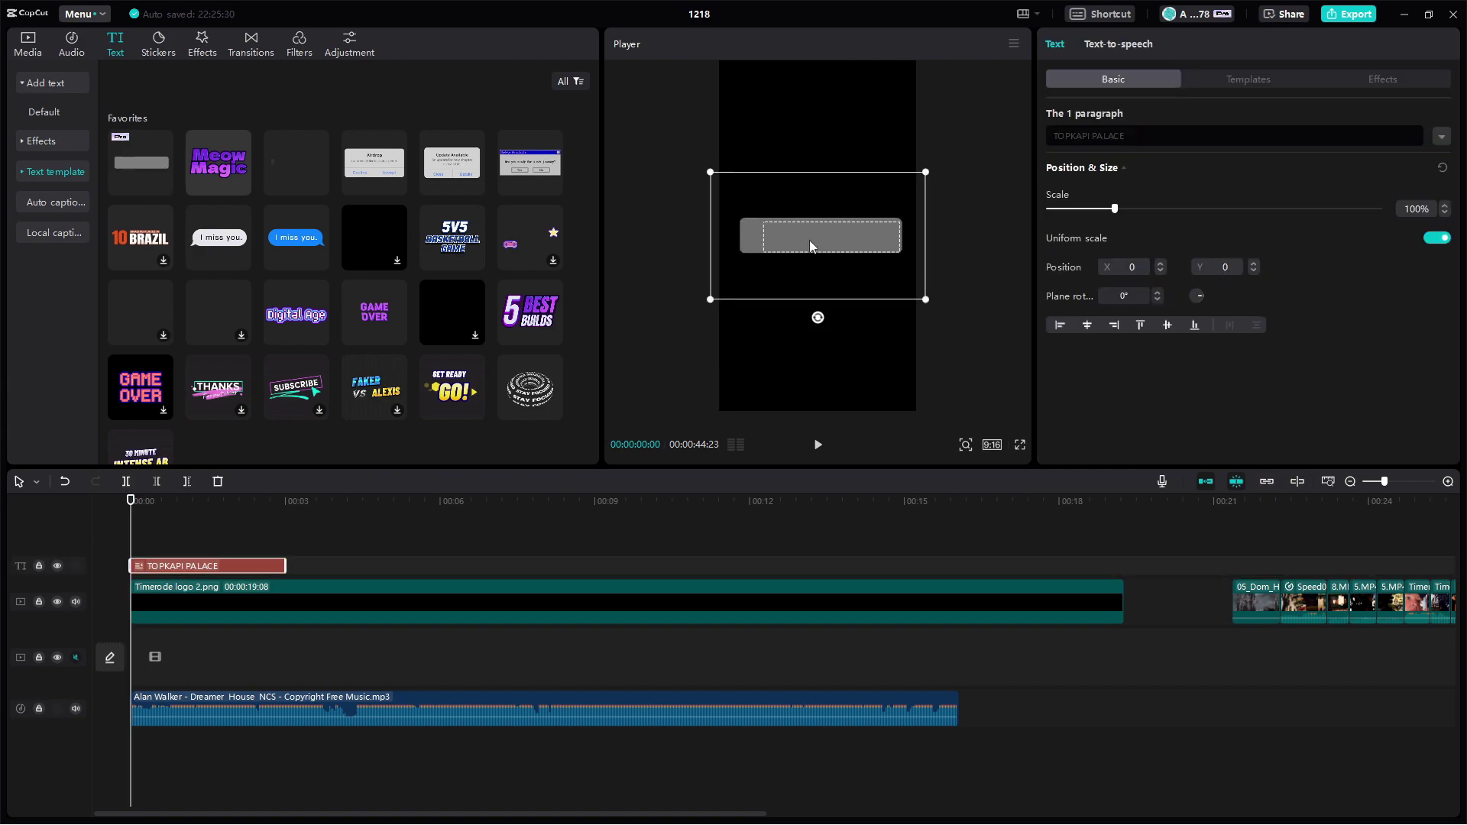
- Replace the location tag's text with "Köln"
click(253, 594)
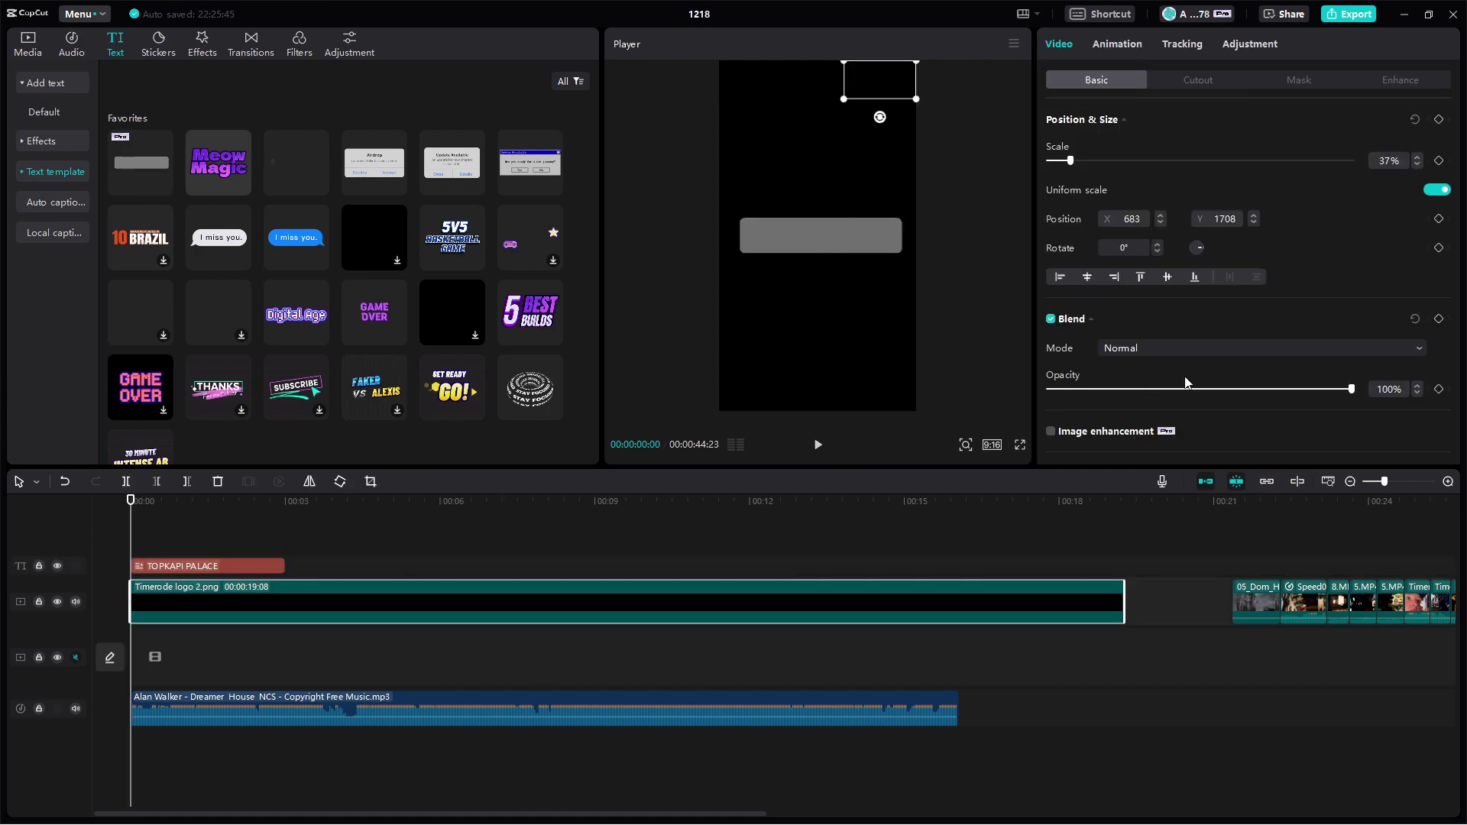
scroll(1144, 390, down, 5)
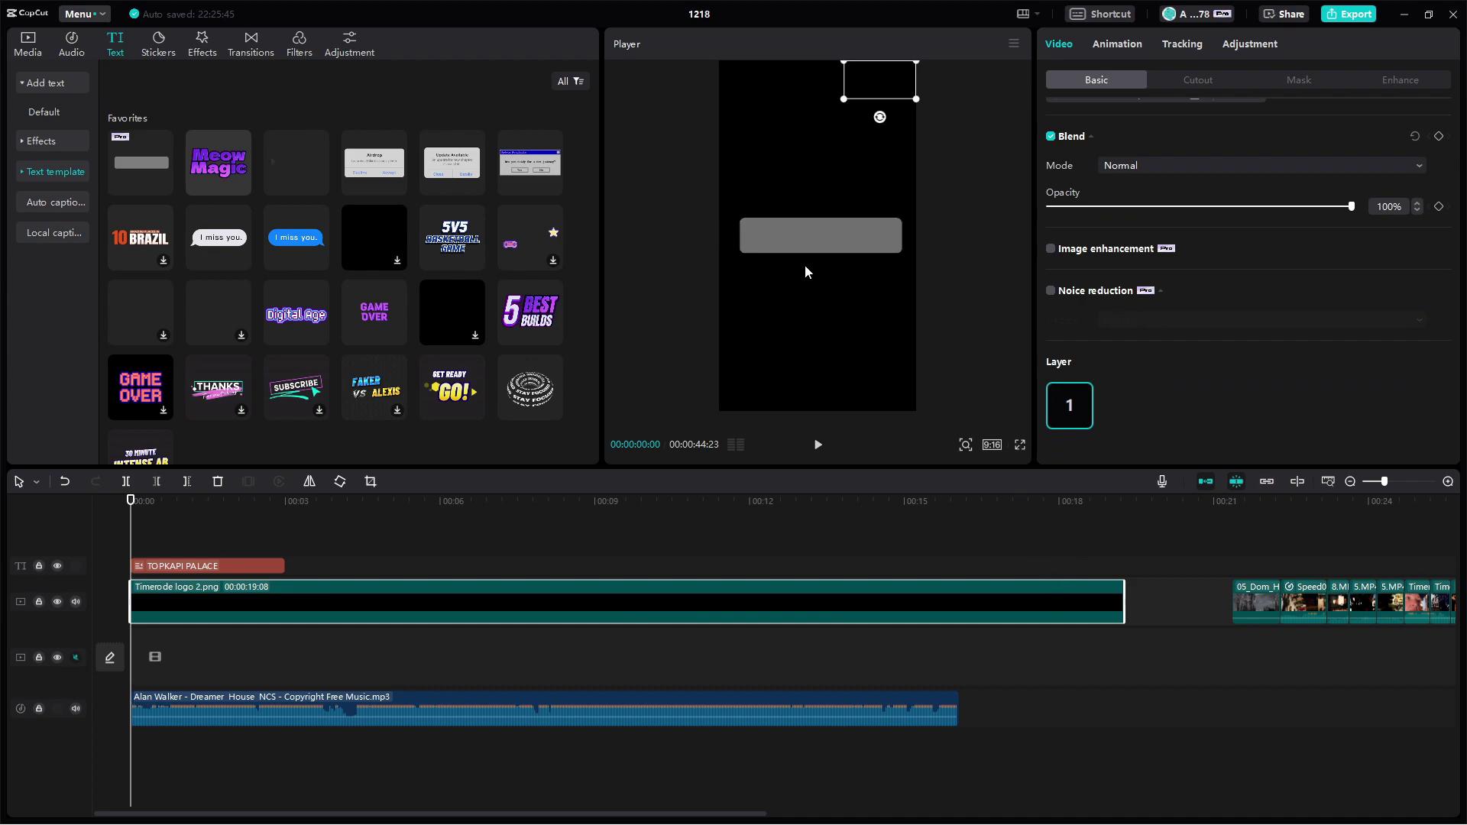
click(821, 246)
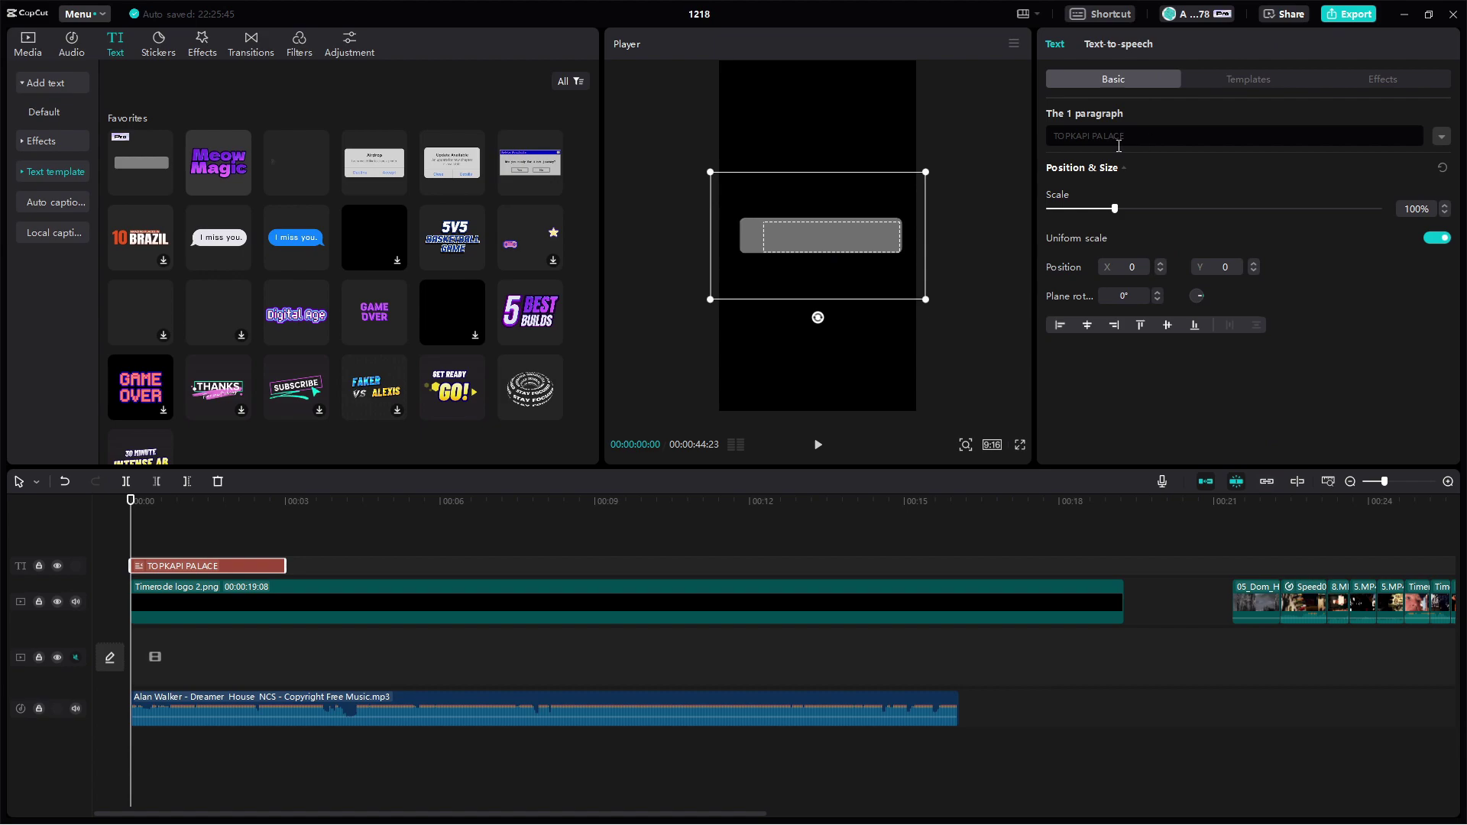
text(Köln)
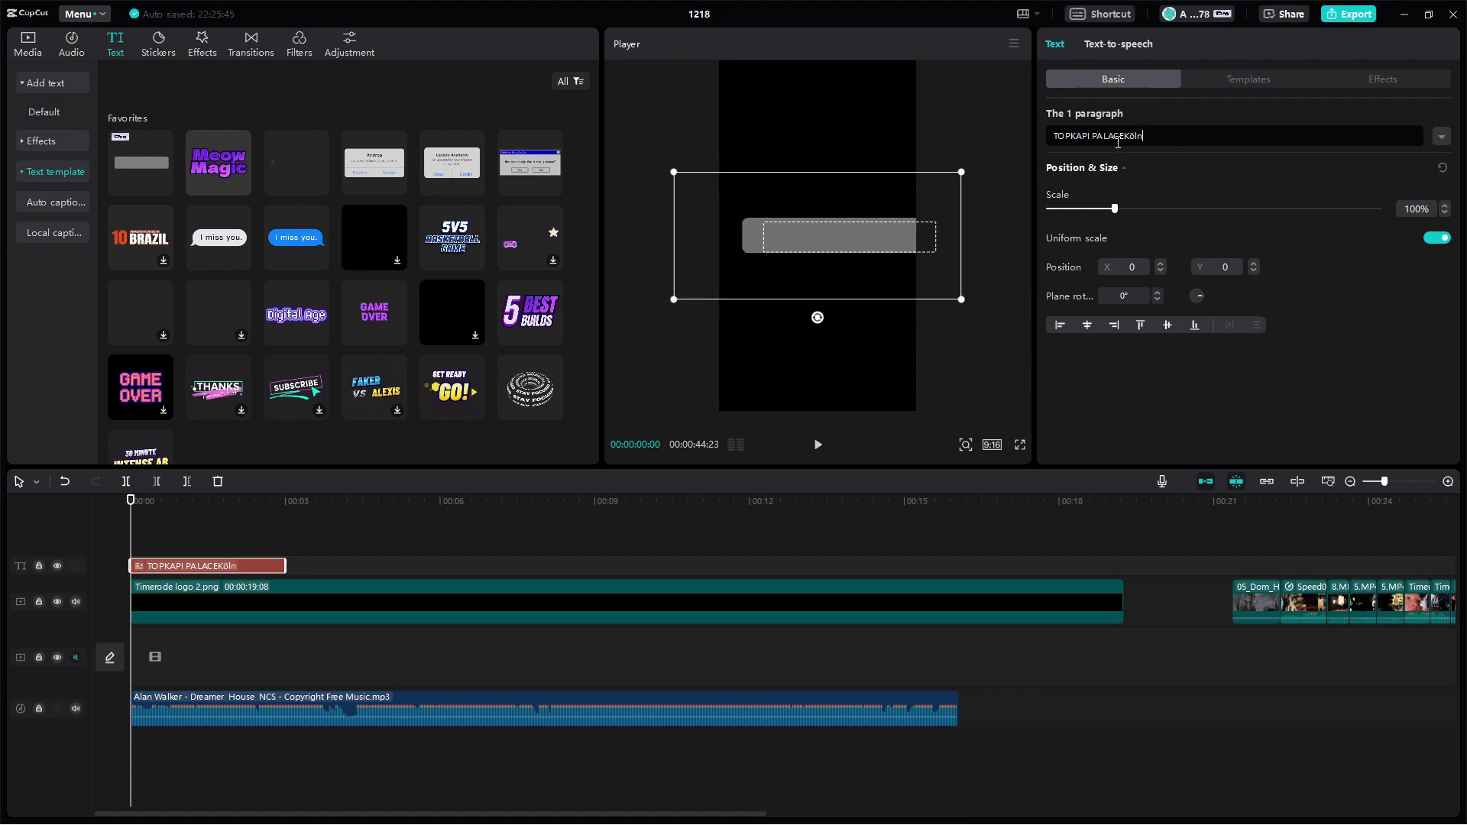
drag(1119, 136, 1146, 136)
click(1121, 139)
key(shift+Home)
key(BackSpace)
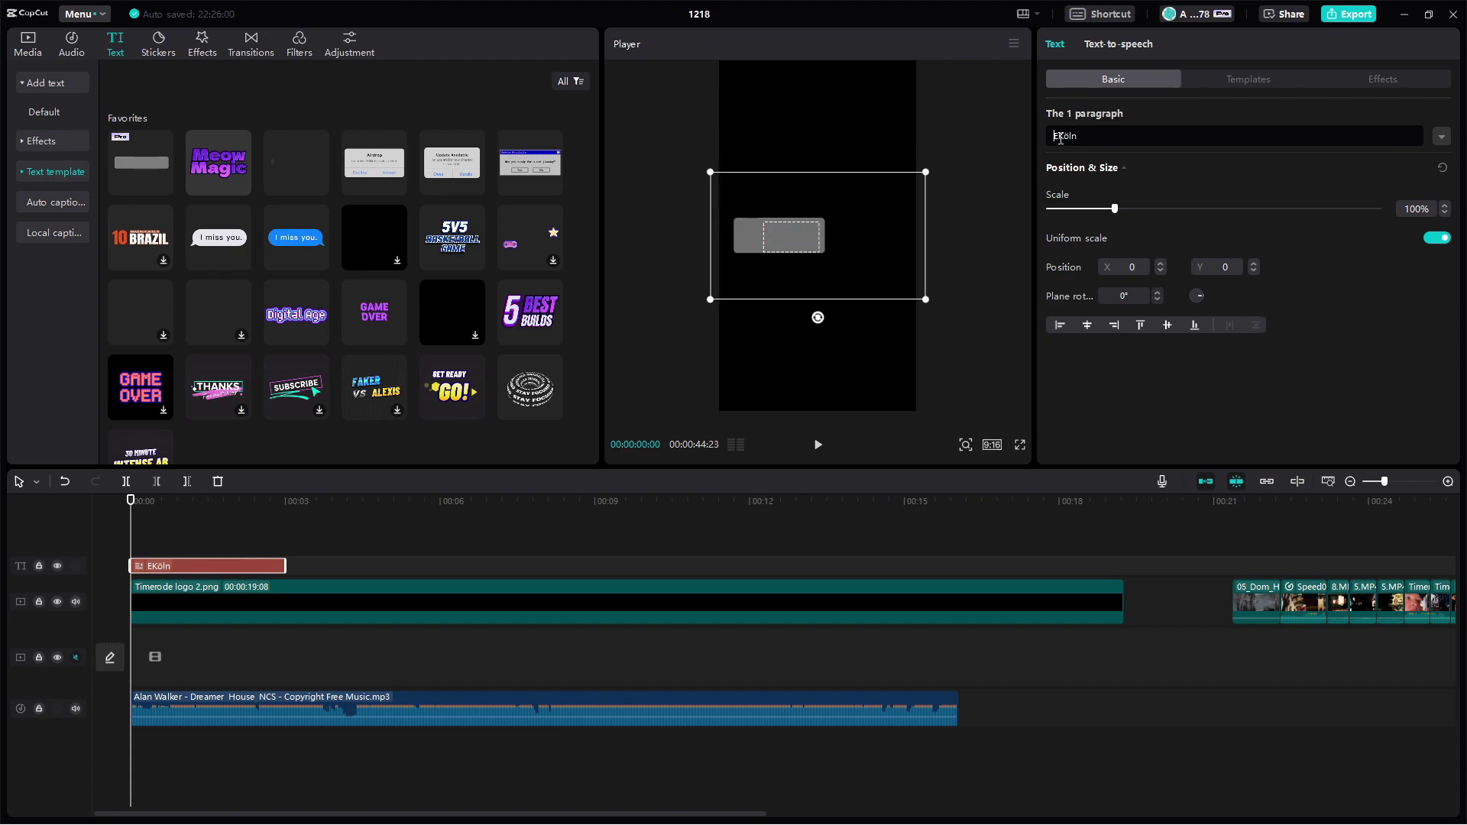
- Move the Köln tag up and to the right in the frame, to about X 444, Y 627, and replay its animation
click(817, 445)
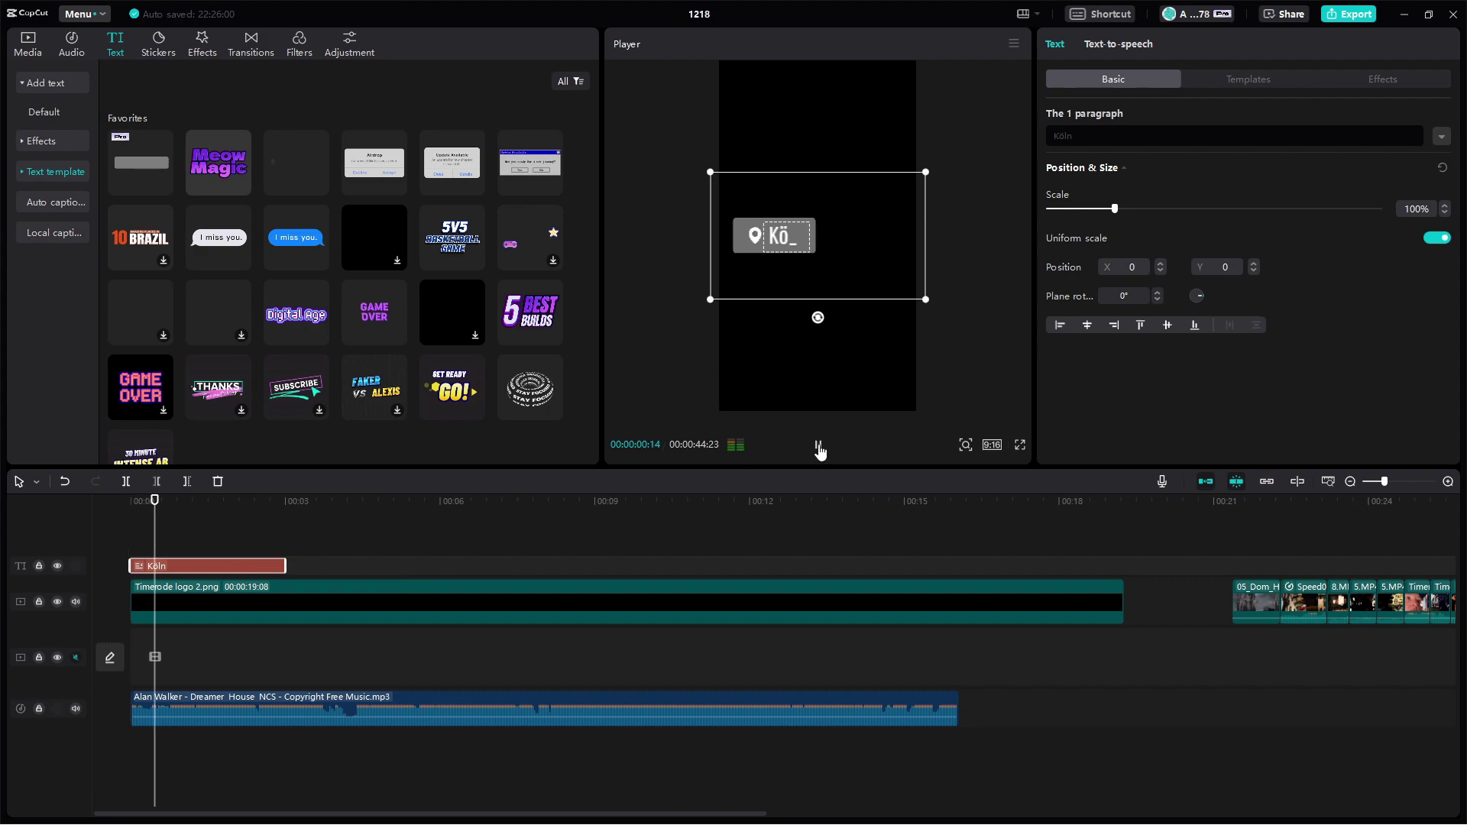
click(818, 445)
drag(810, 243, 849, 182)
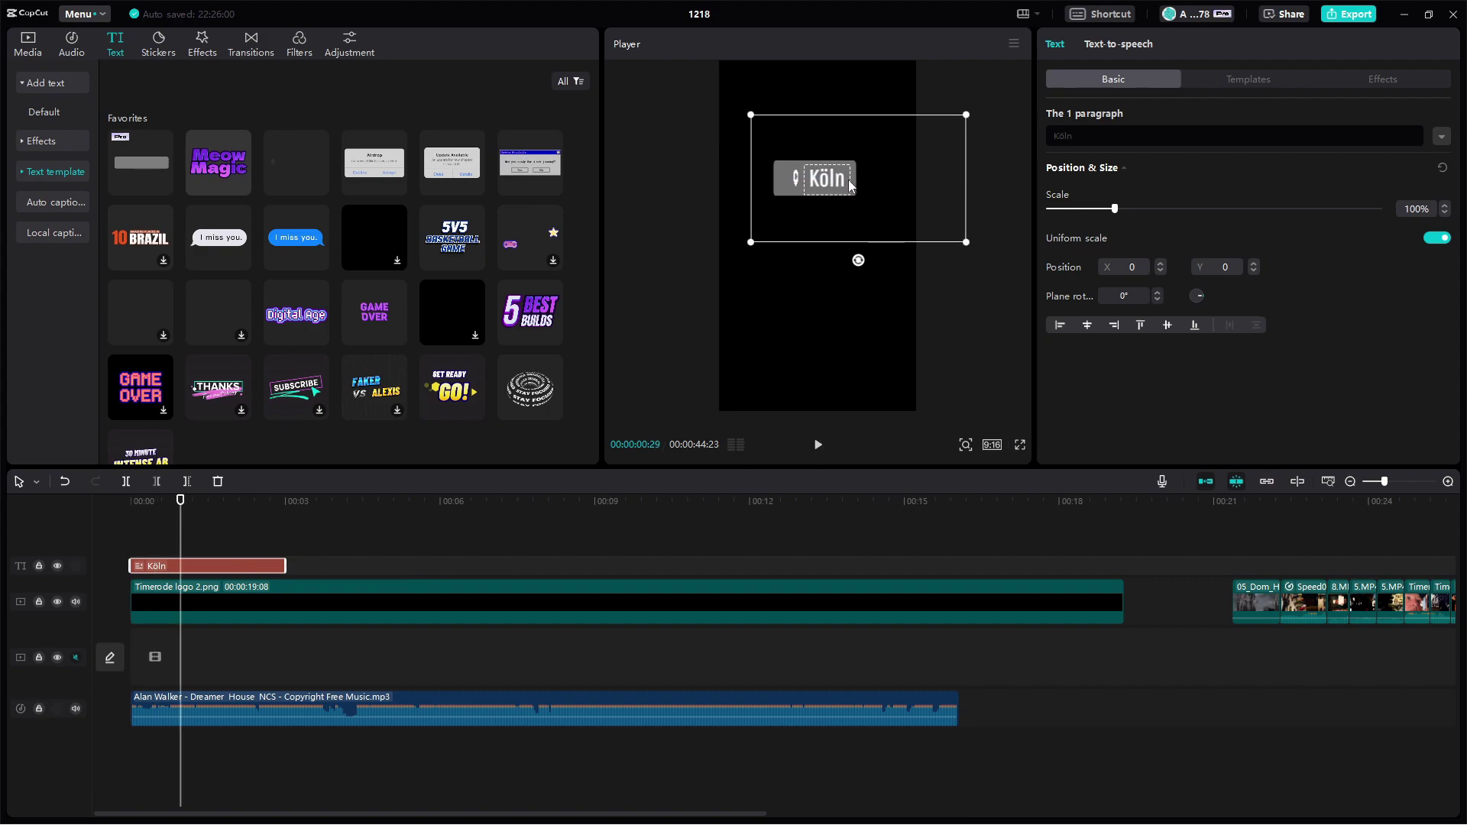
click(128, 496)
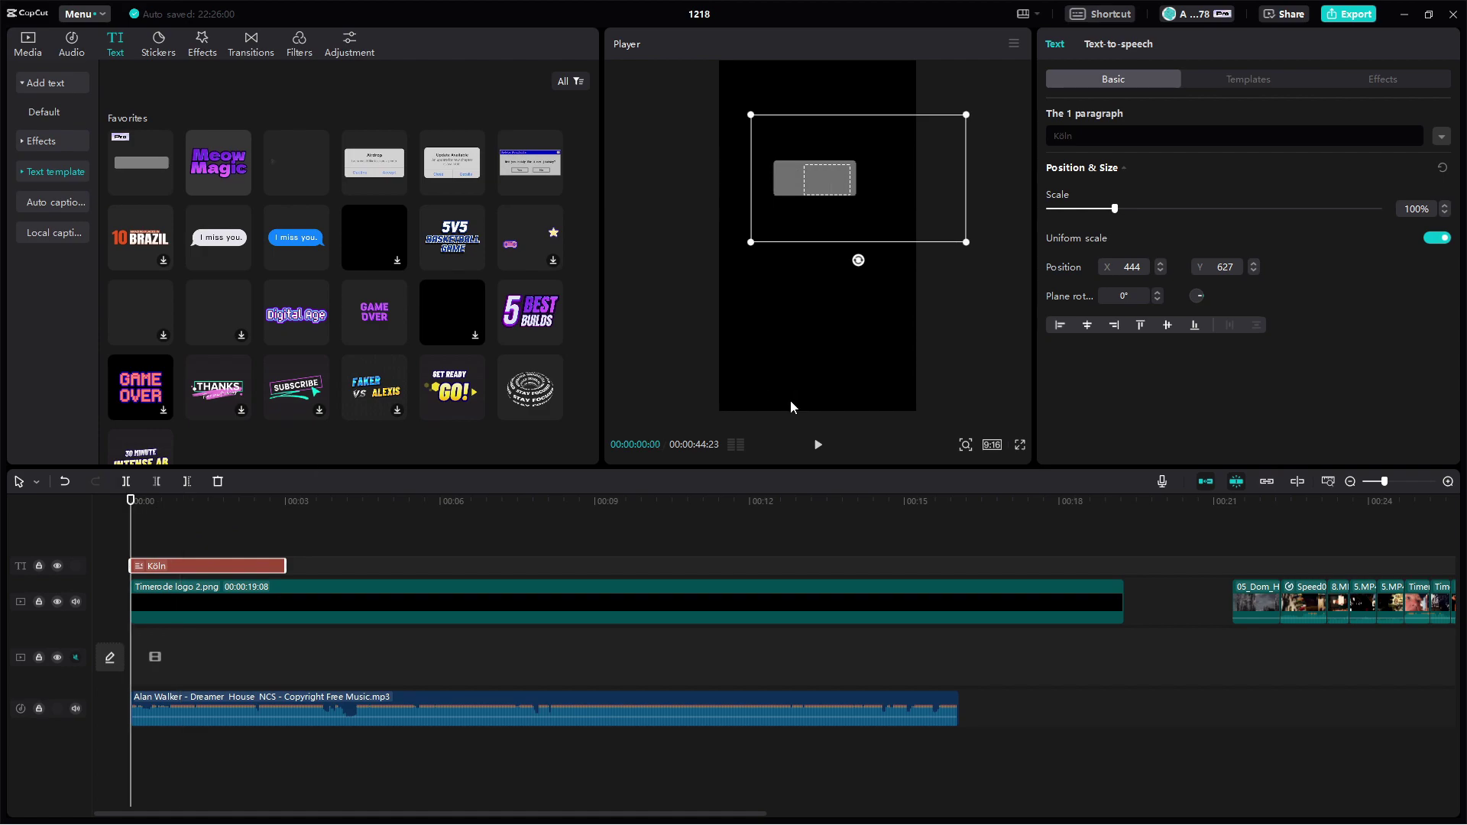
click(816, 446)
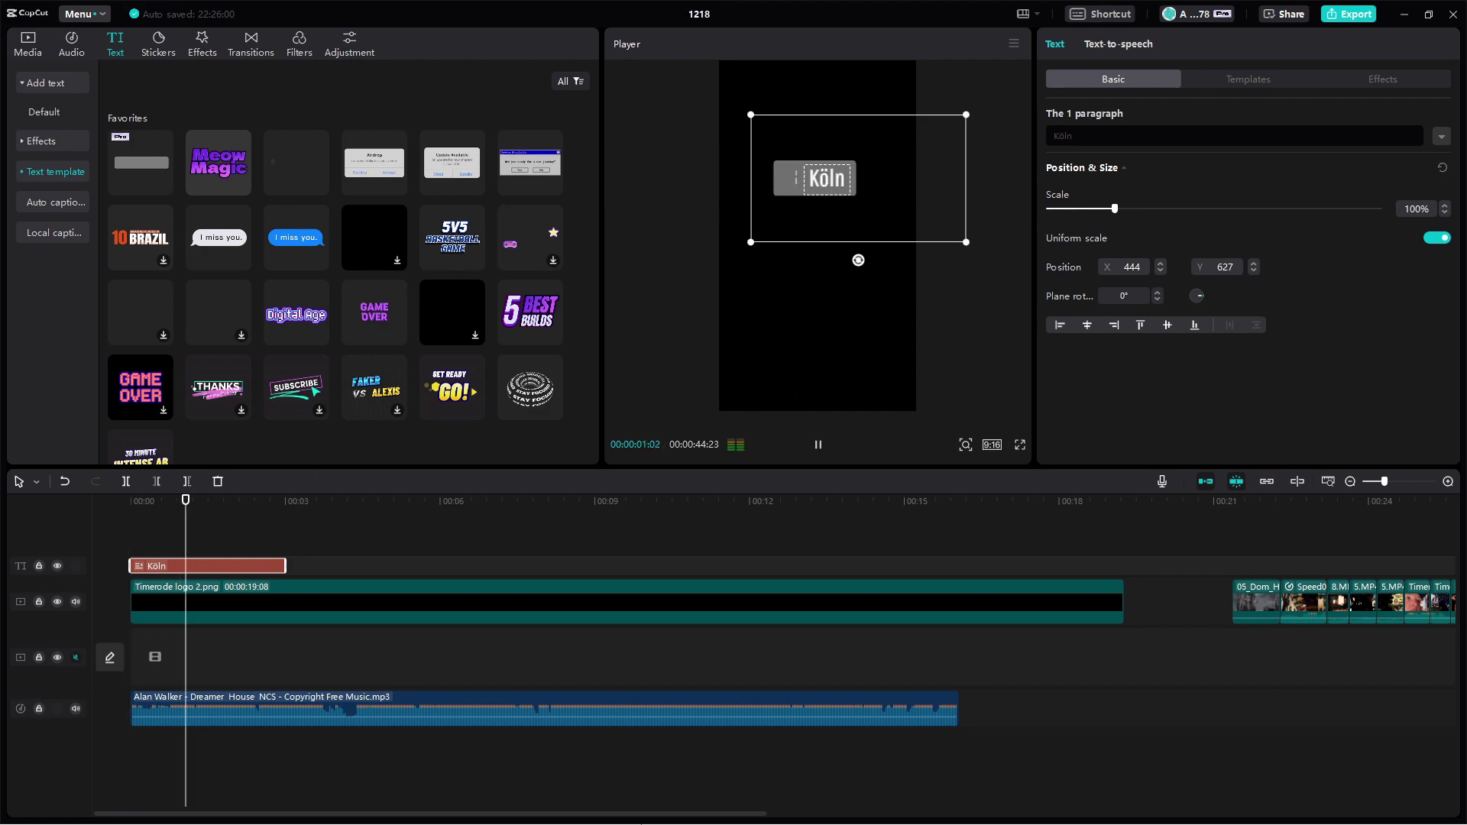
click(816, 447)
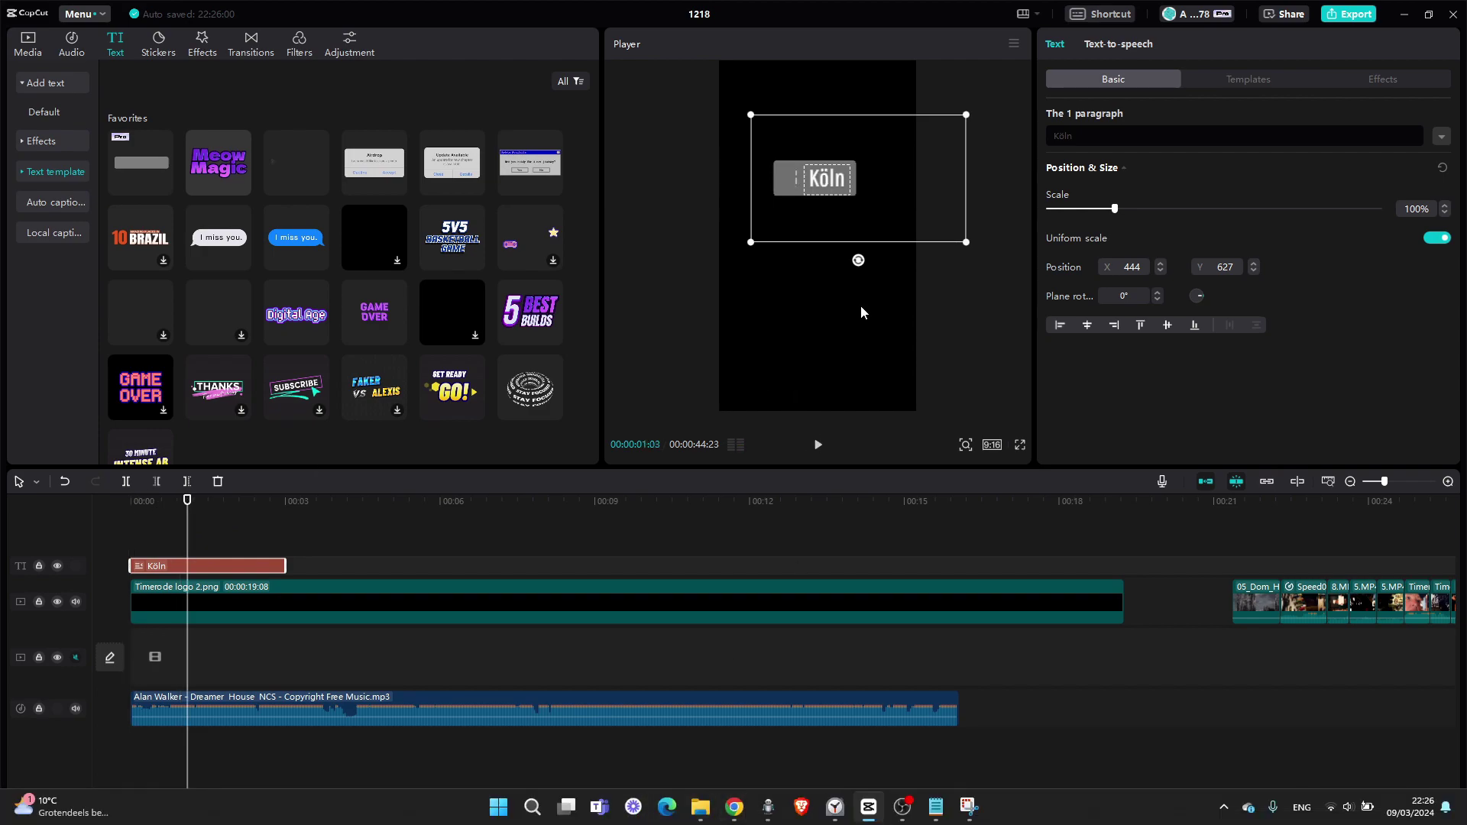
- Switch to File Explorer and look through the TimeRide and MeetspaceVR folders inside the HeidraX folder on the Desktop
click(700, 807)
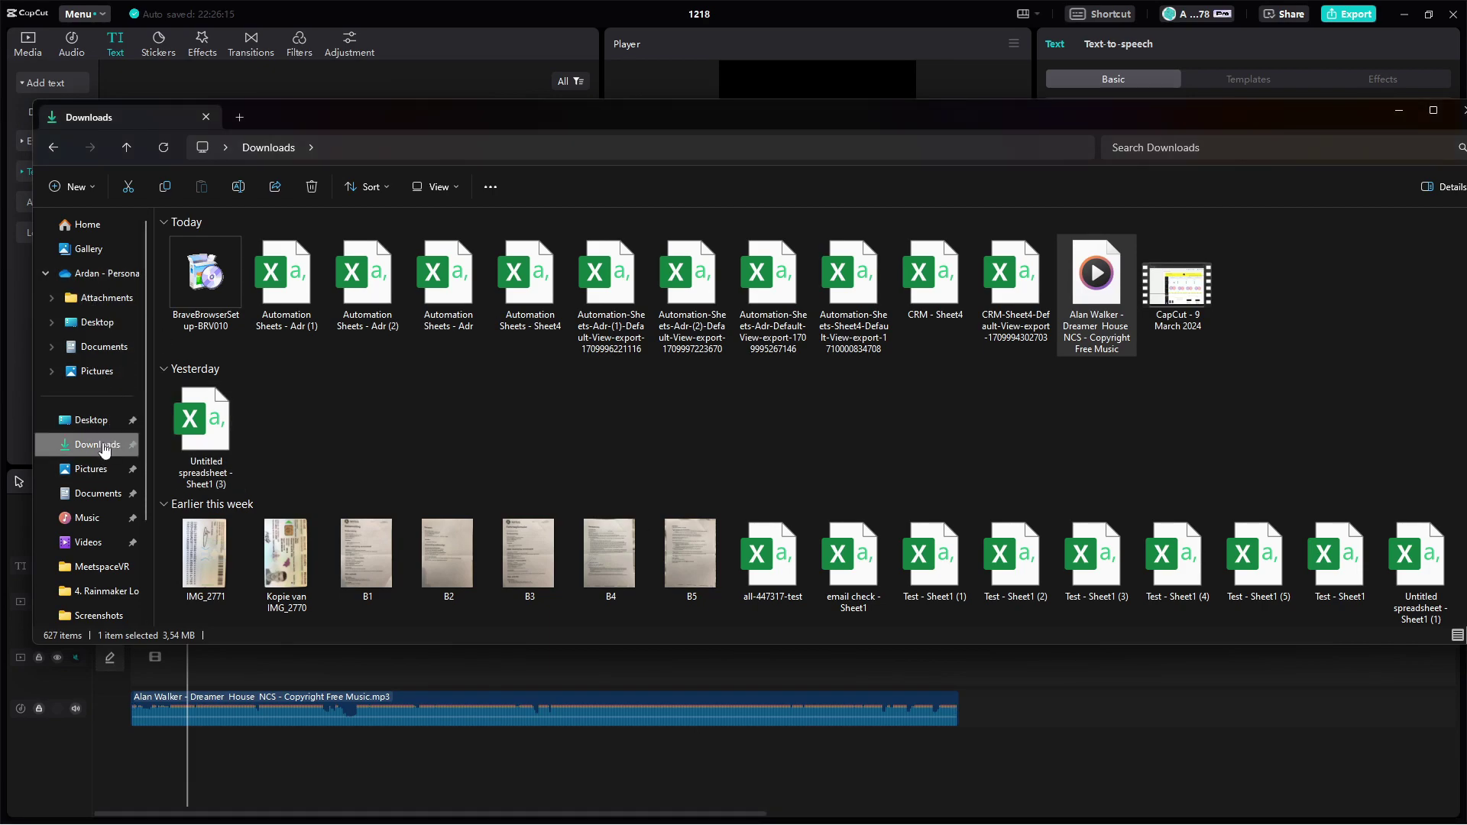
click(89, 420)
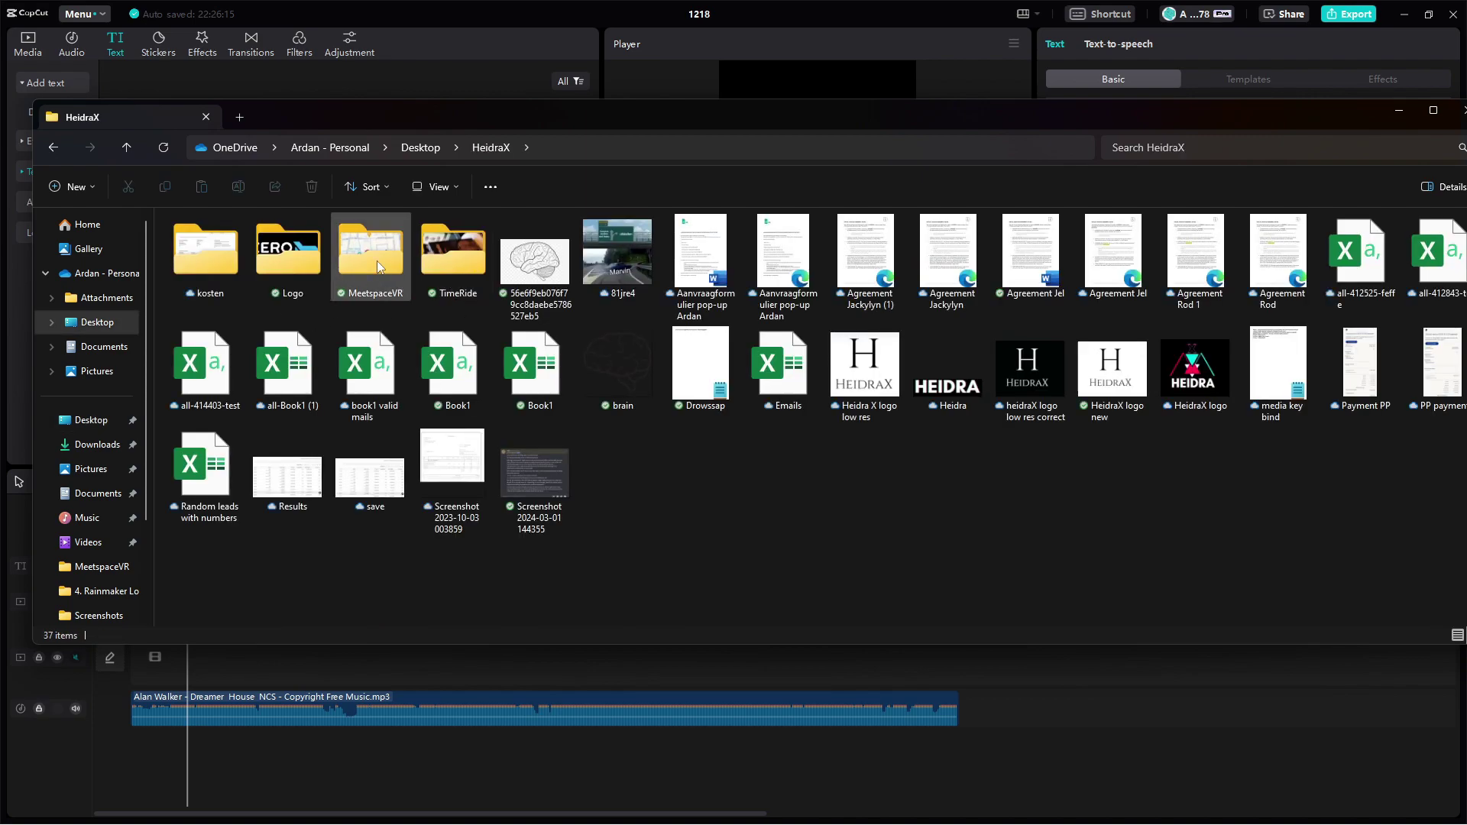
double_click(457, 233)
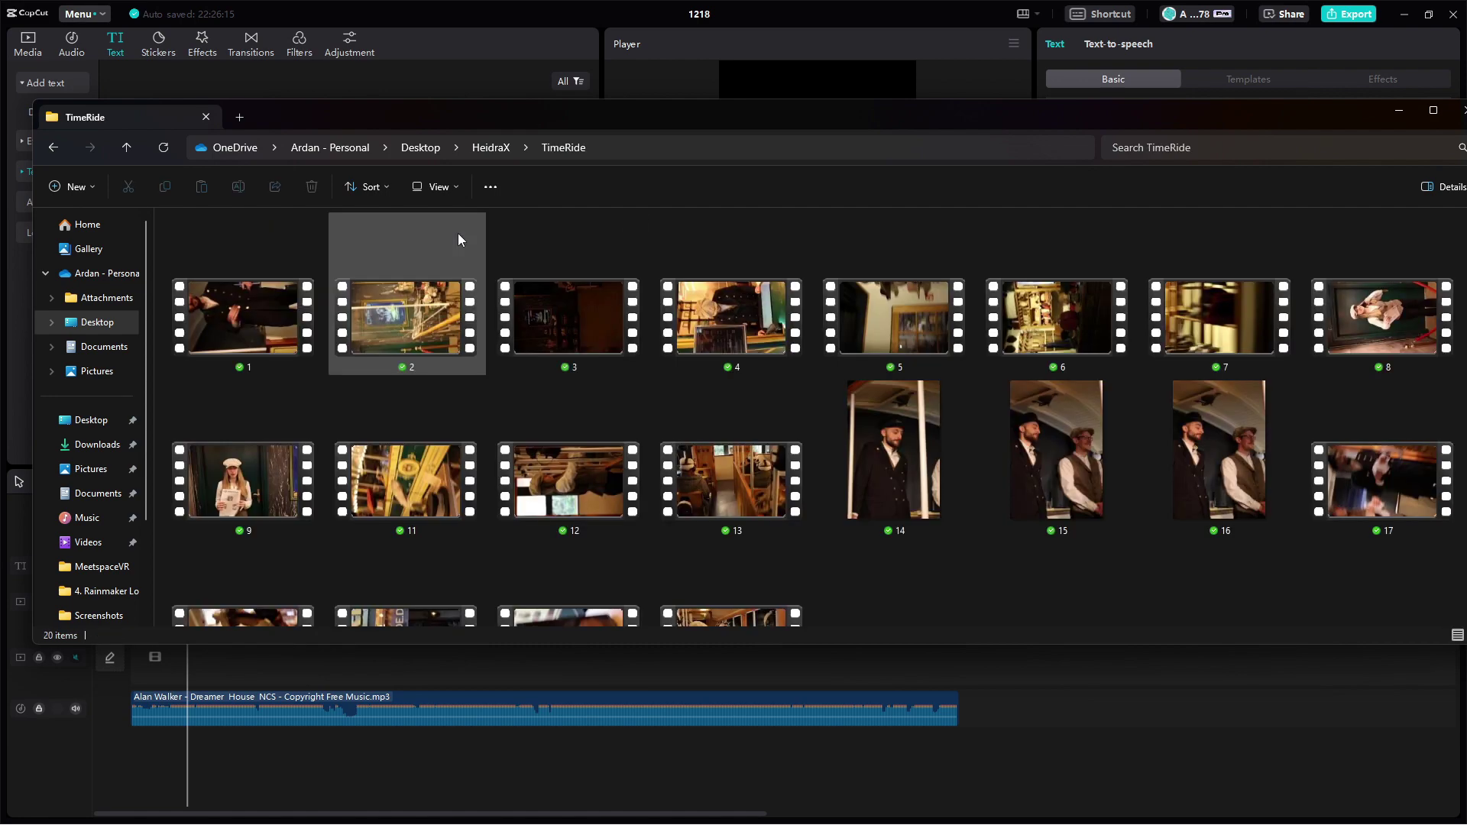
scroll(320, 234, down, 1)
click(54, 147)
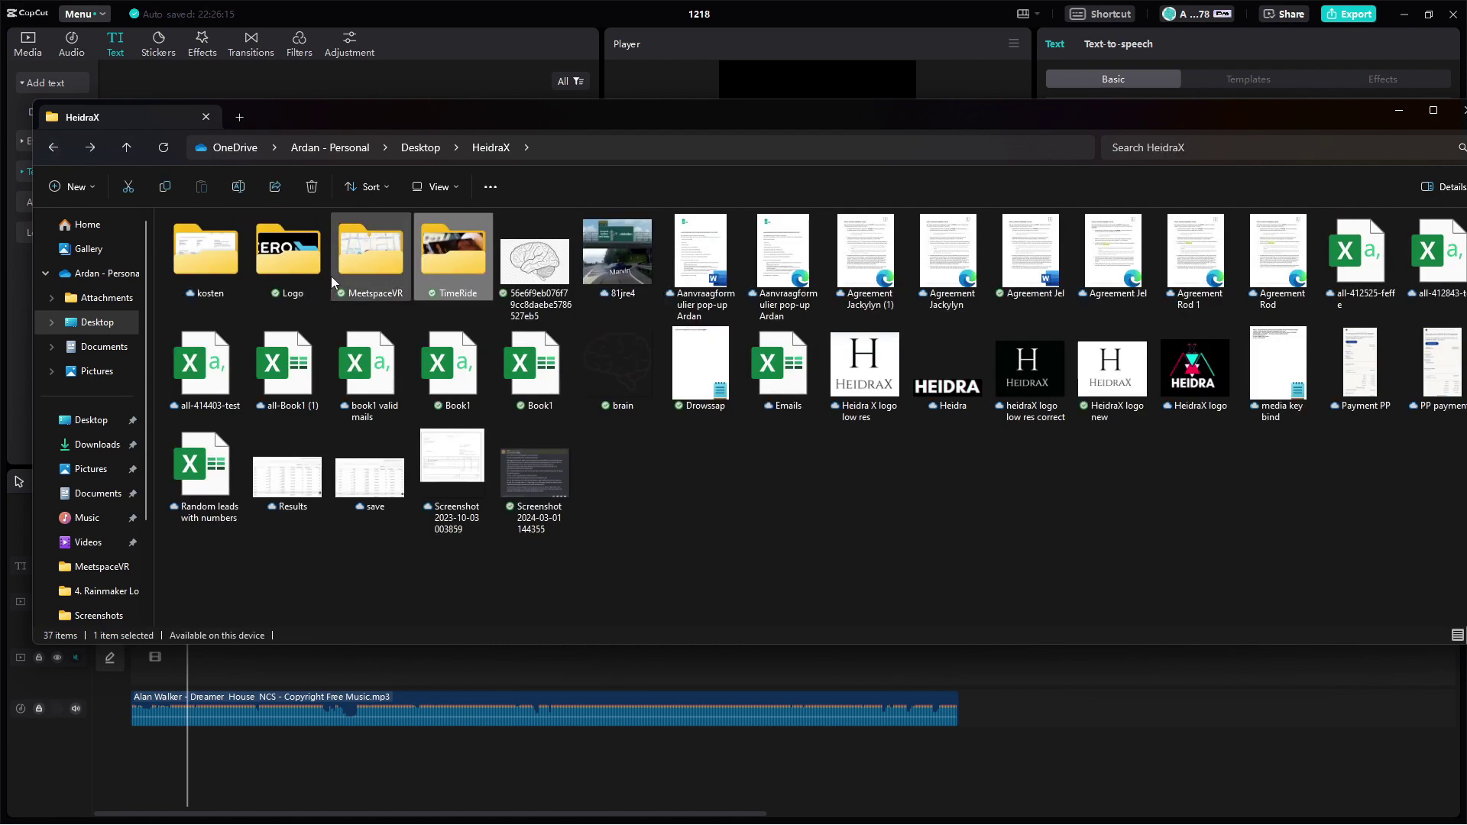
click(298, 264)
double_click(373, 254)
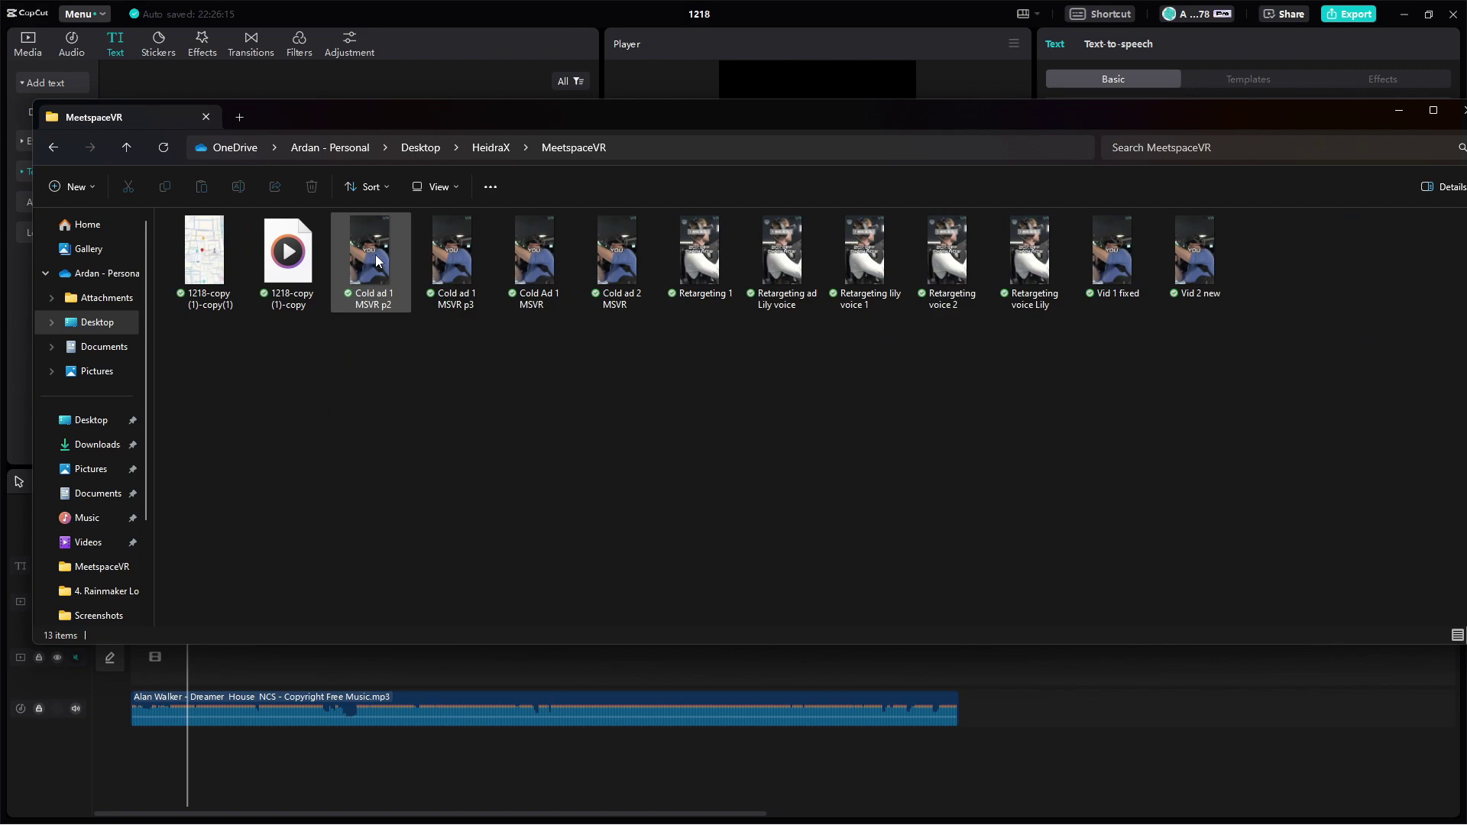
click(52, 149)
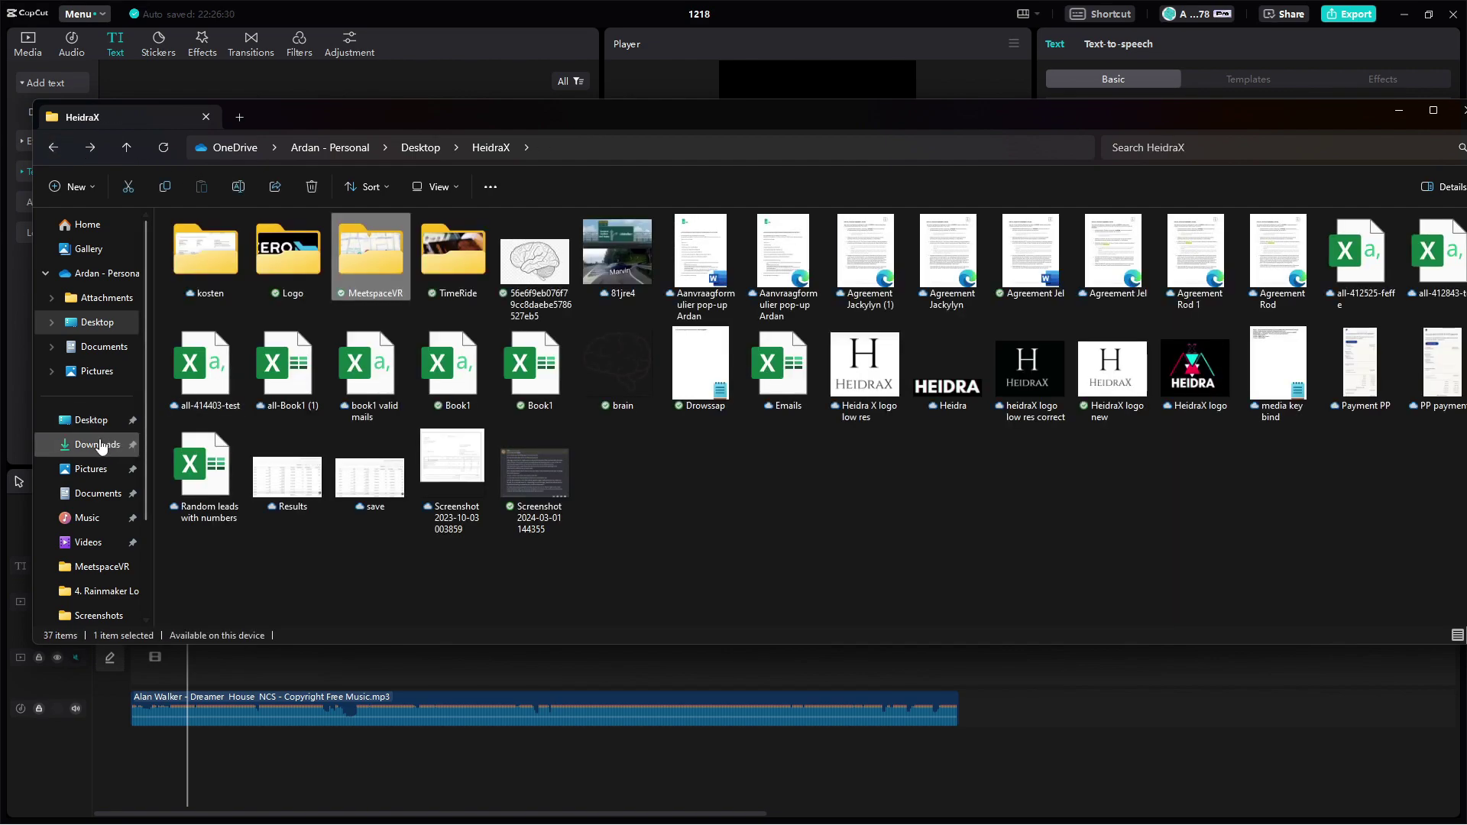
scroll(103, 539, down, 2)
scroll(104, 540, up, 2)
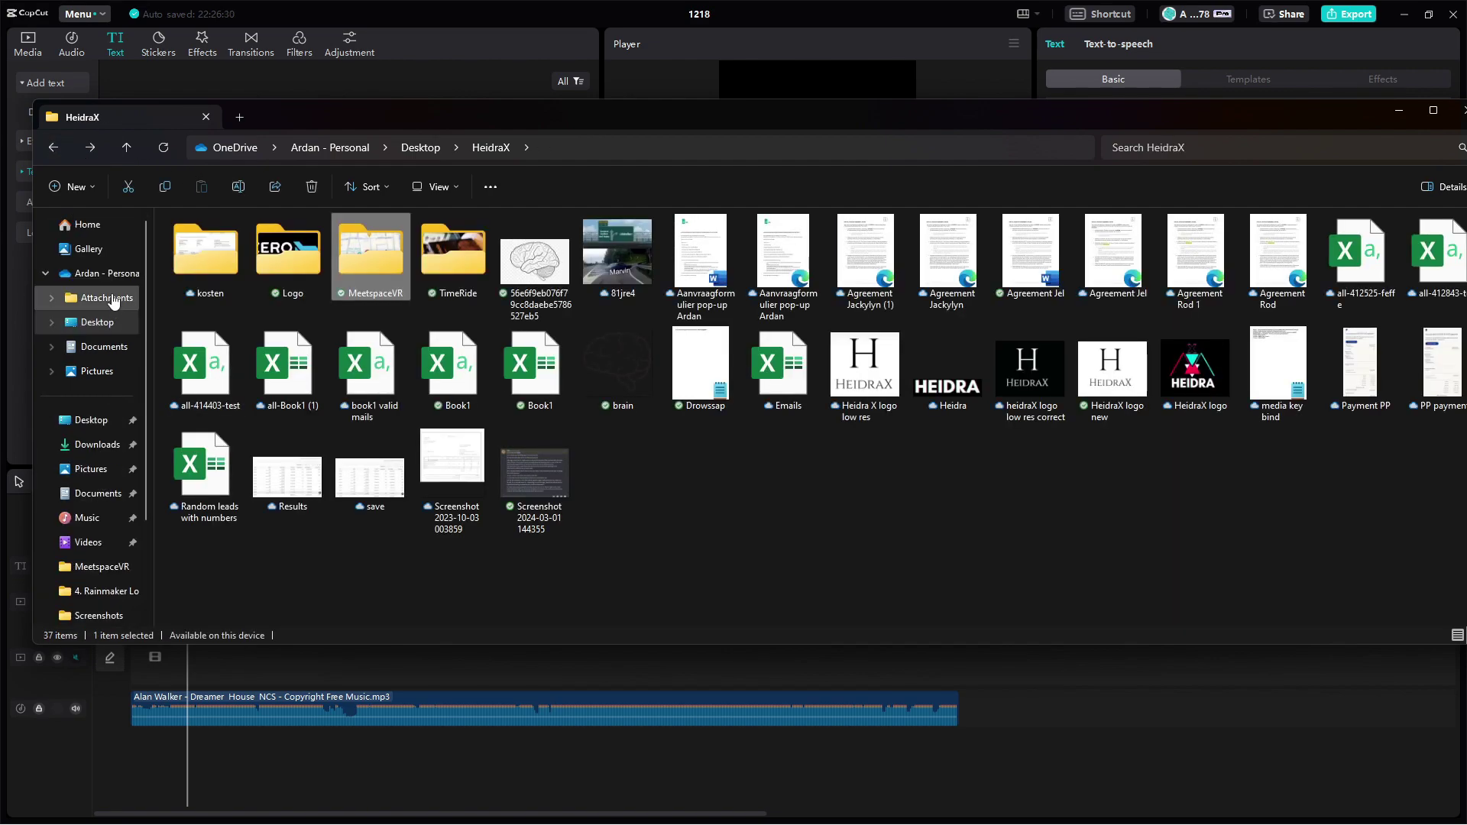
click(1392, 110)
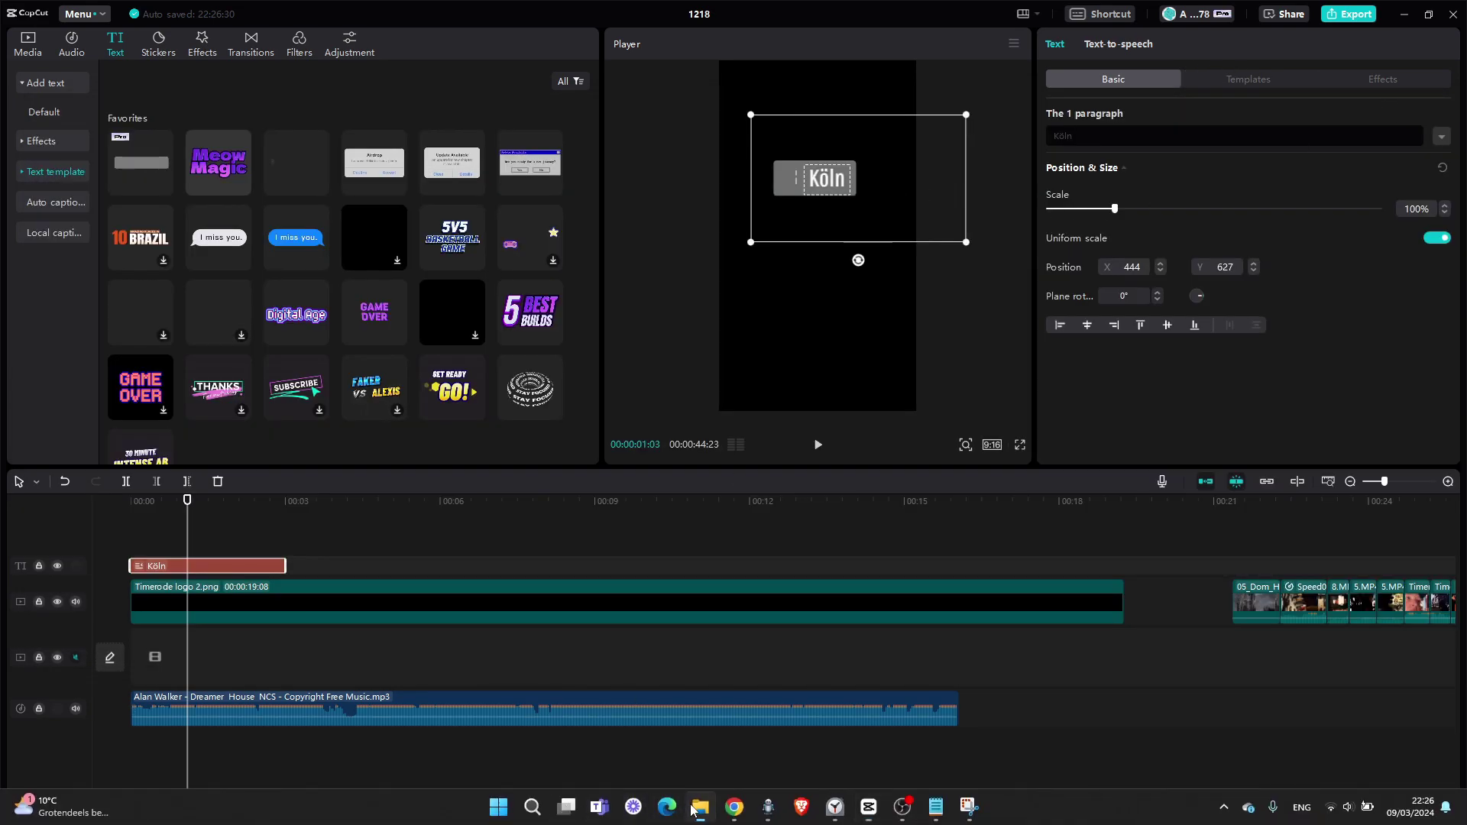
click(700, 814)
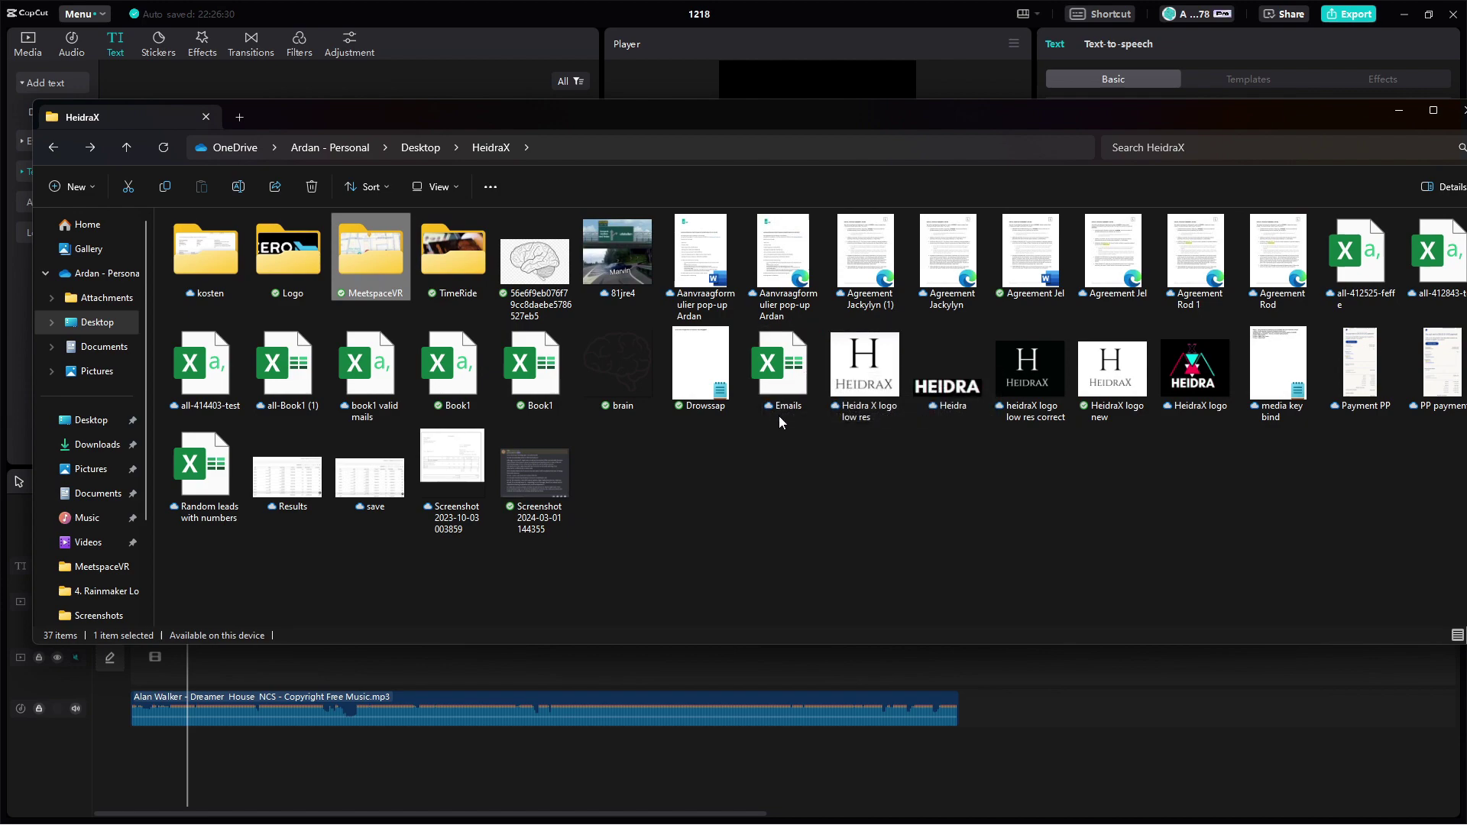
key(alt+Tab)
drag(636, 370, 838, 478)
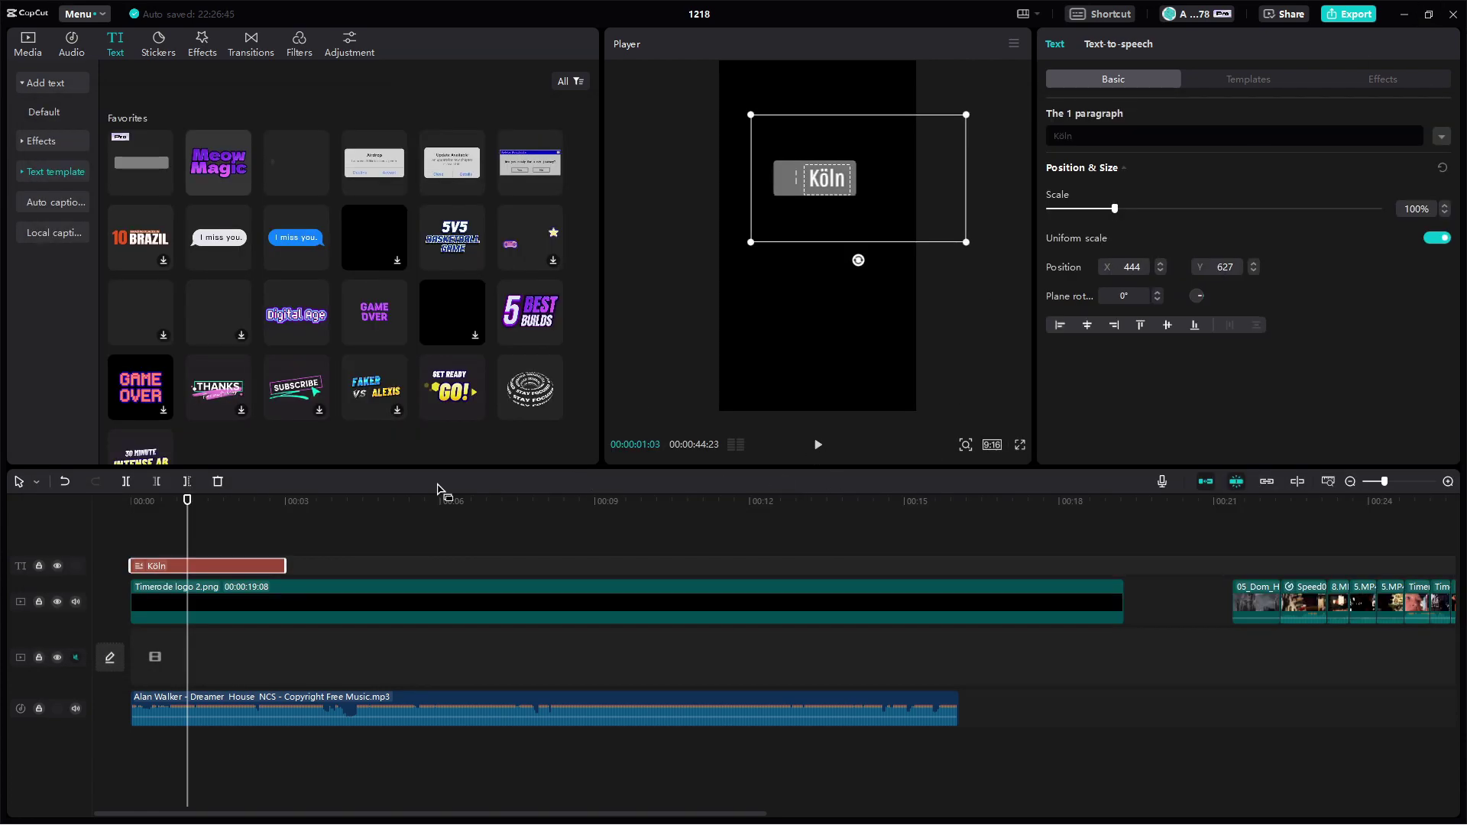
- Play the Köln tag's animation with the music, including once from 00:00
click(816, 446)
click(816, 446)
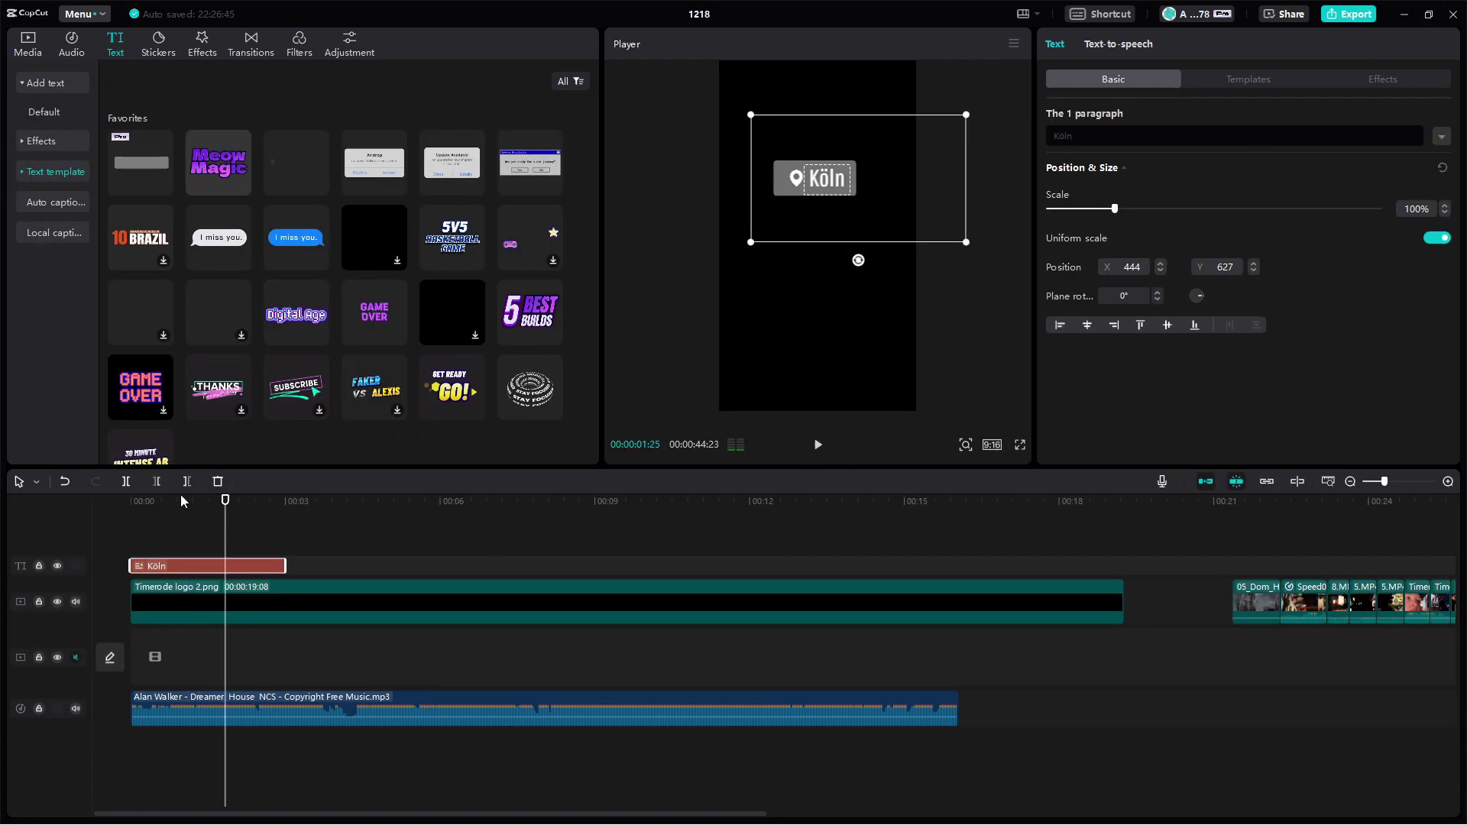
click(119, 504)
click(819, 447)
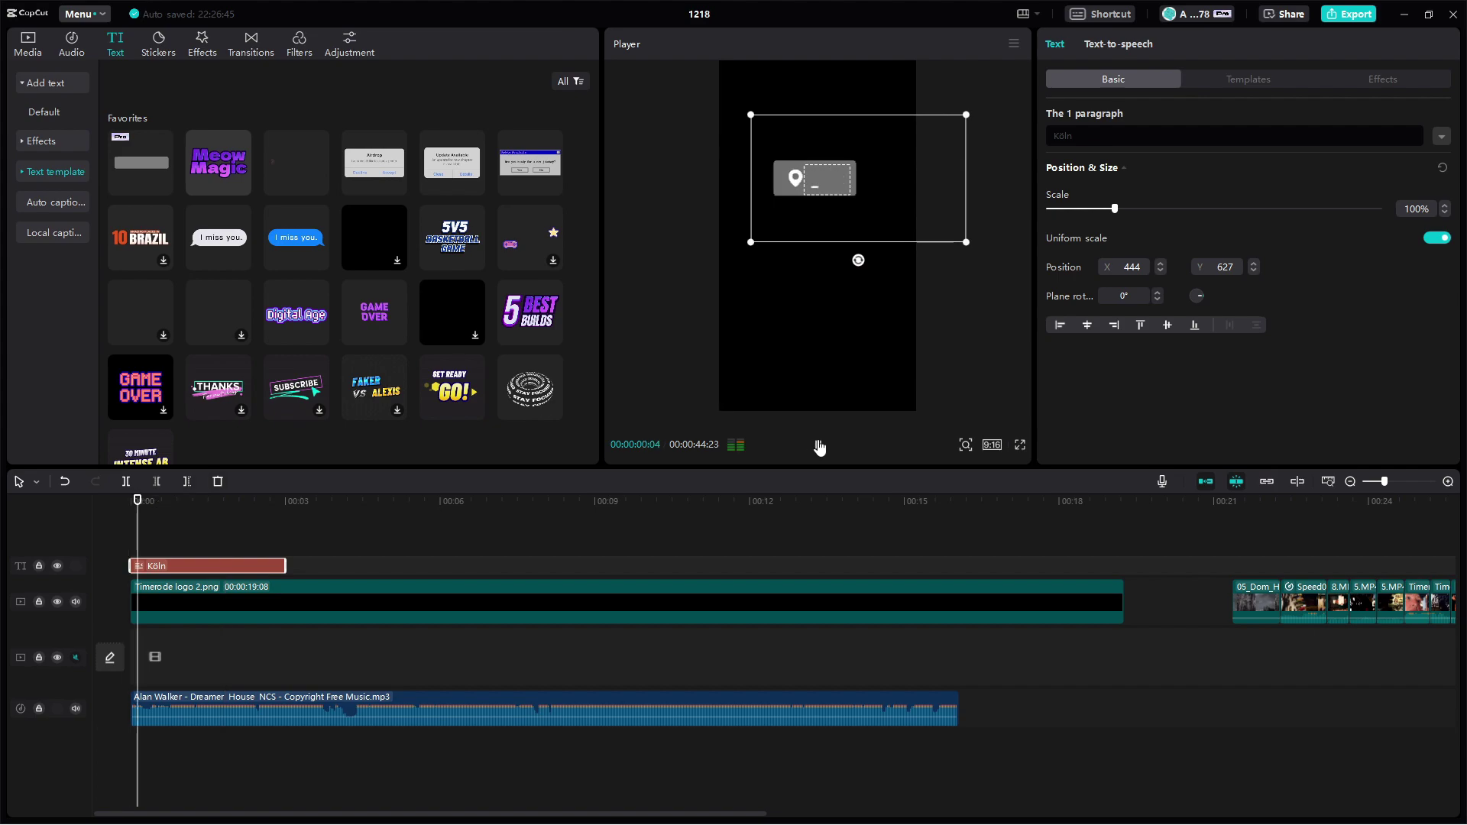
click(819, 447)
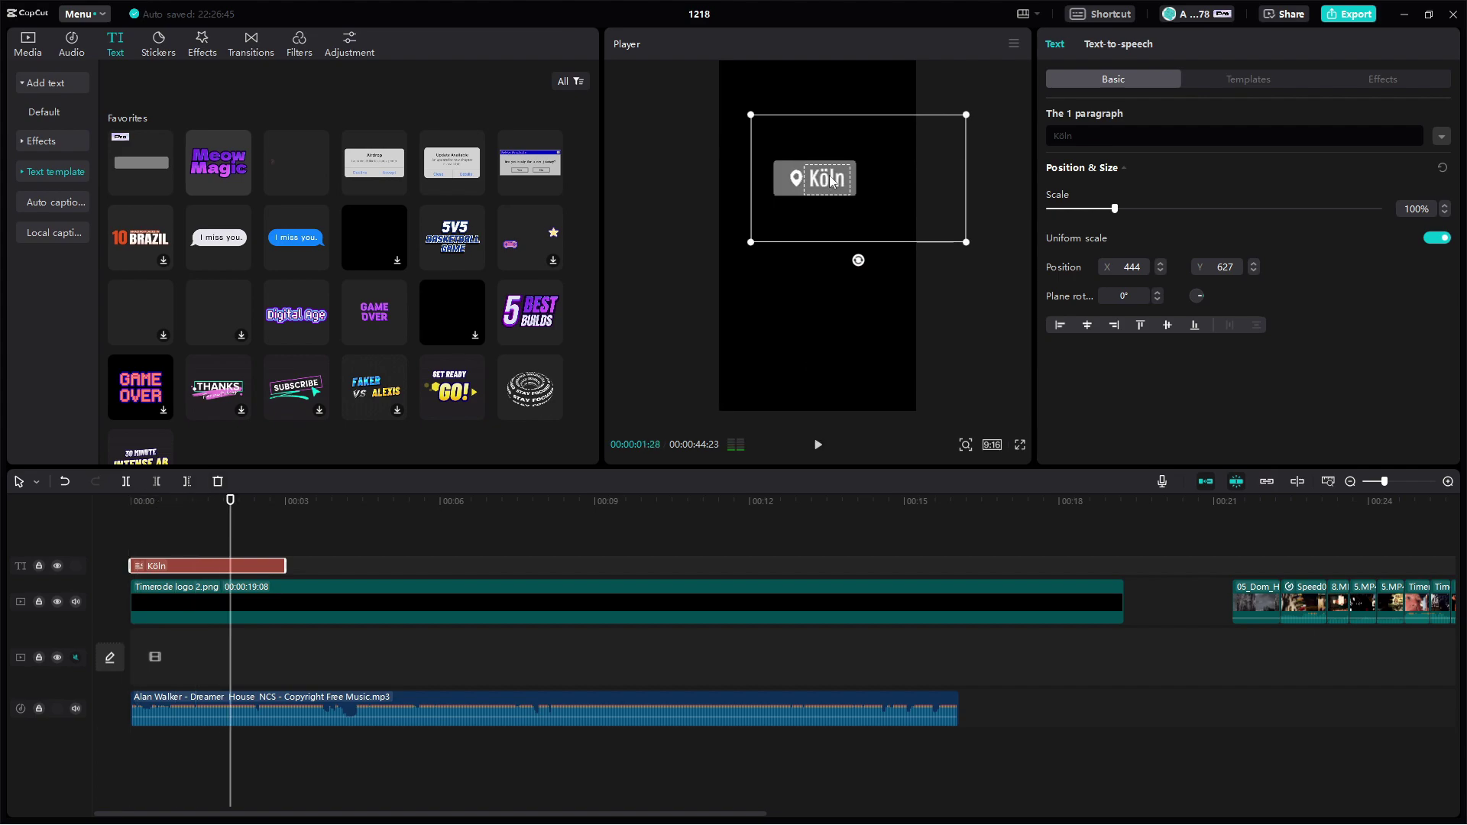
- Move the Köln tag higher in the frame, to about X 502, Y 1163, and return the playhead to 00:00
drag(829, 180, 835, 132)
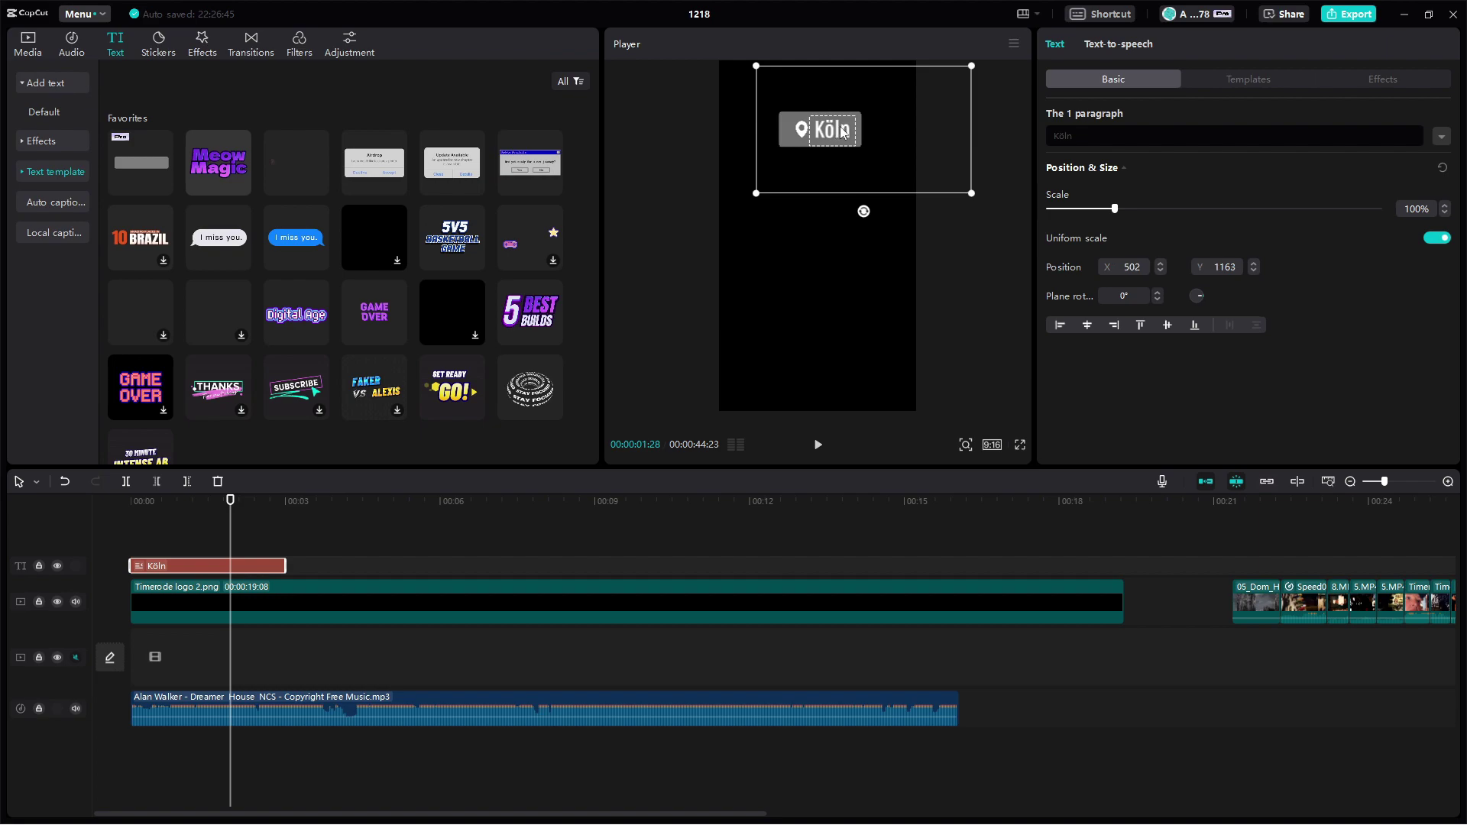
drag(156, 507, 131, 505)
click(1339, 806)
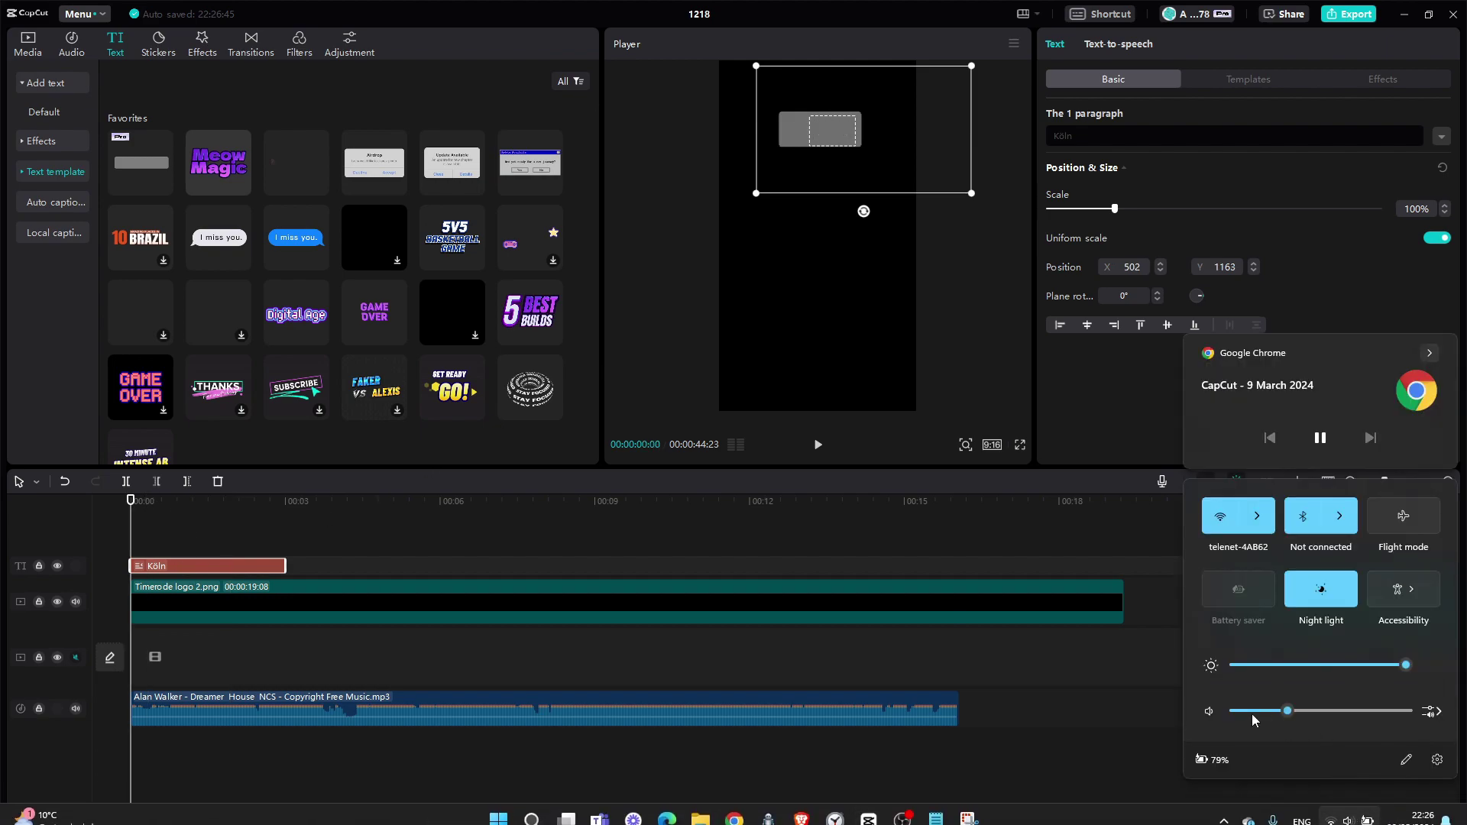
click(147, 515)
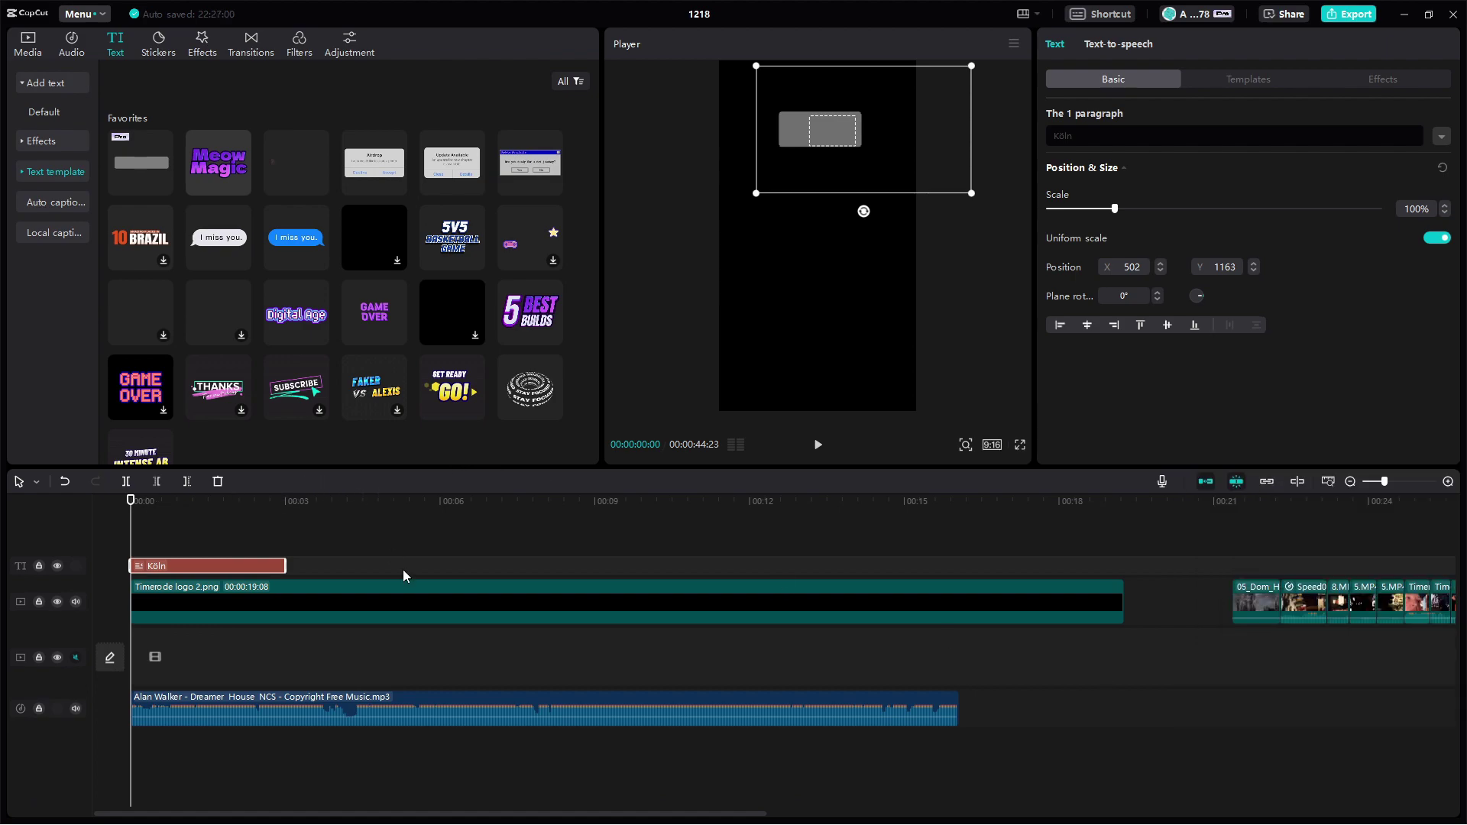
- Move the Köln tag slightly lower in the frame, to about X 527, Y 996, and replay its animation from 00:00
key(space)
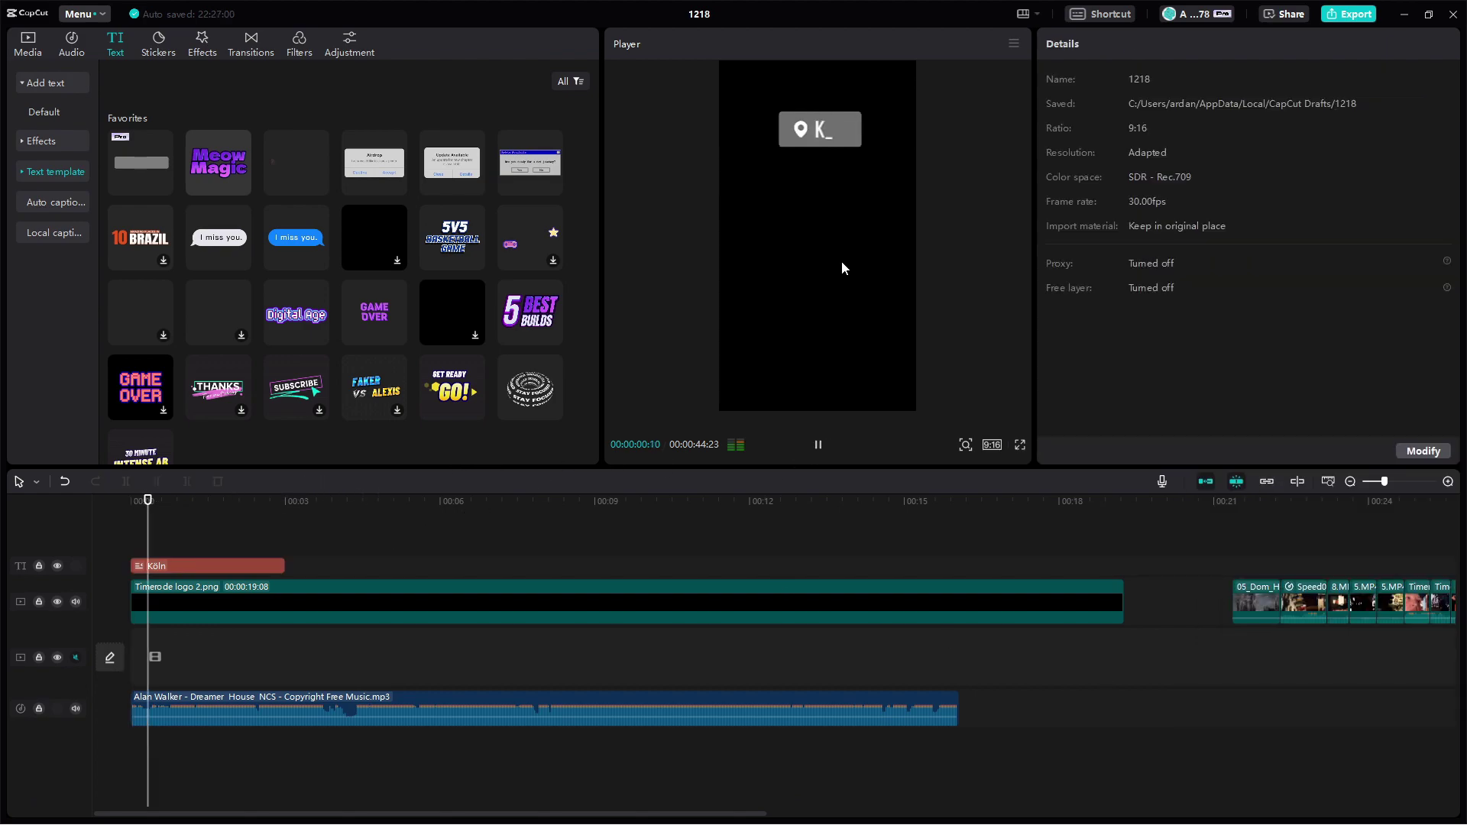
click(829, 149)
drag(830, 151, 832, 154)
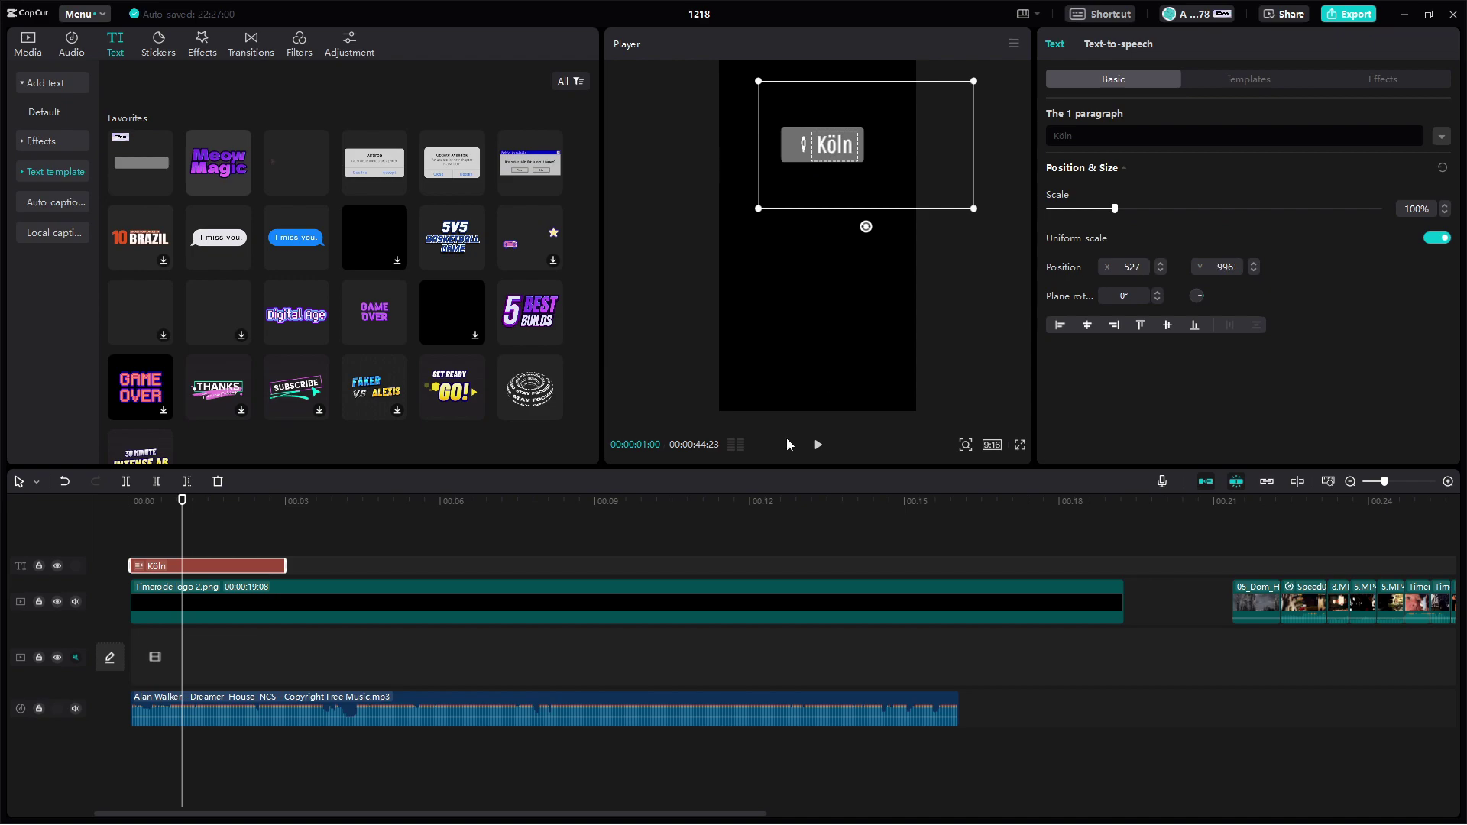
click(933, 360)
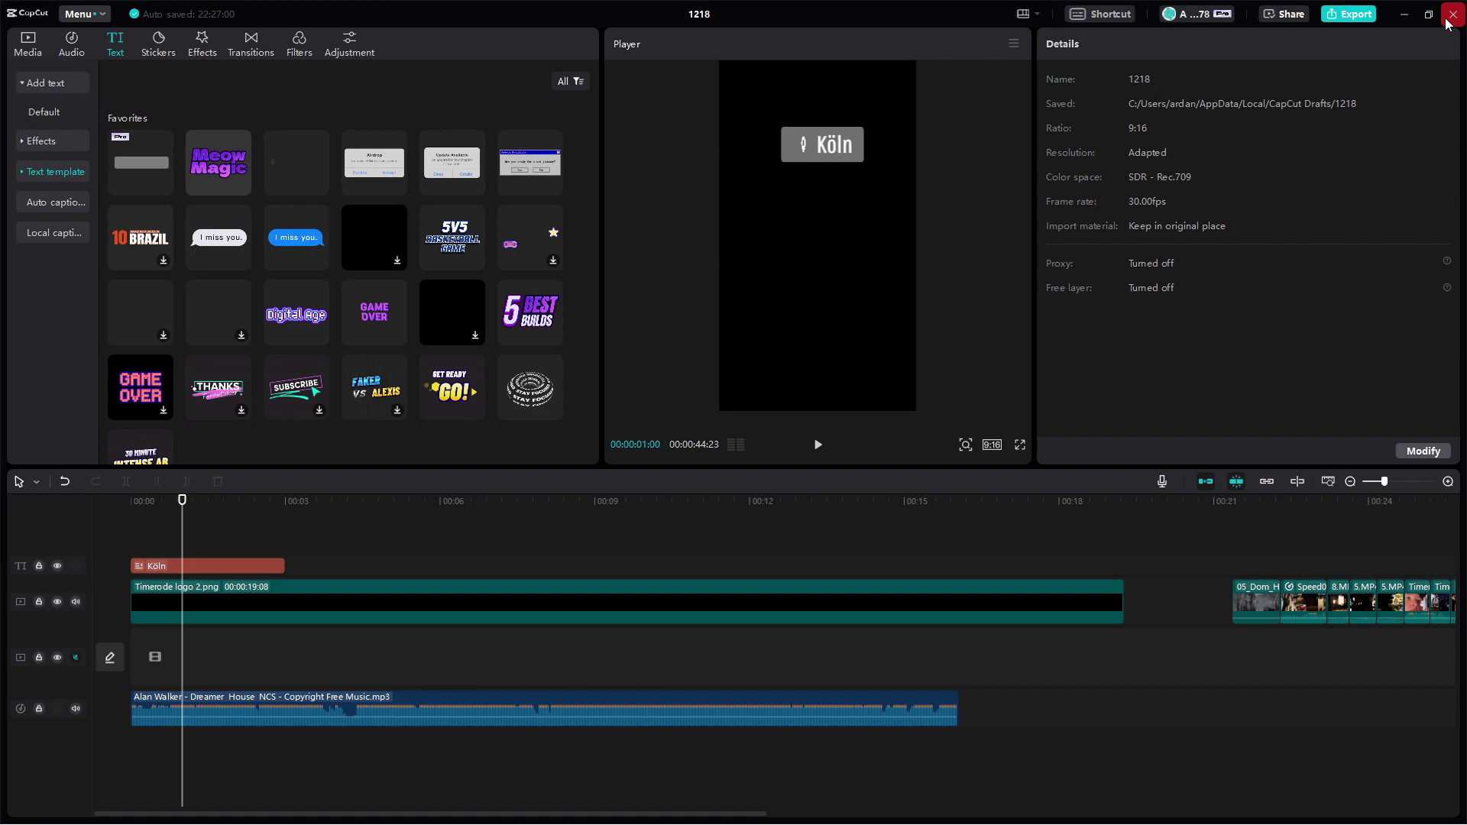
click(818, 447)
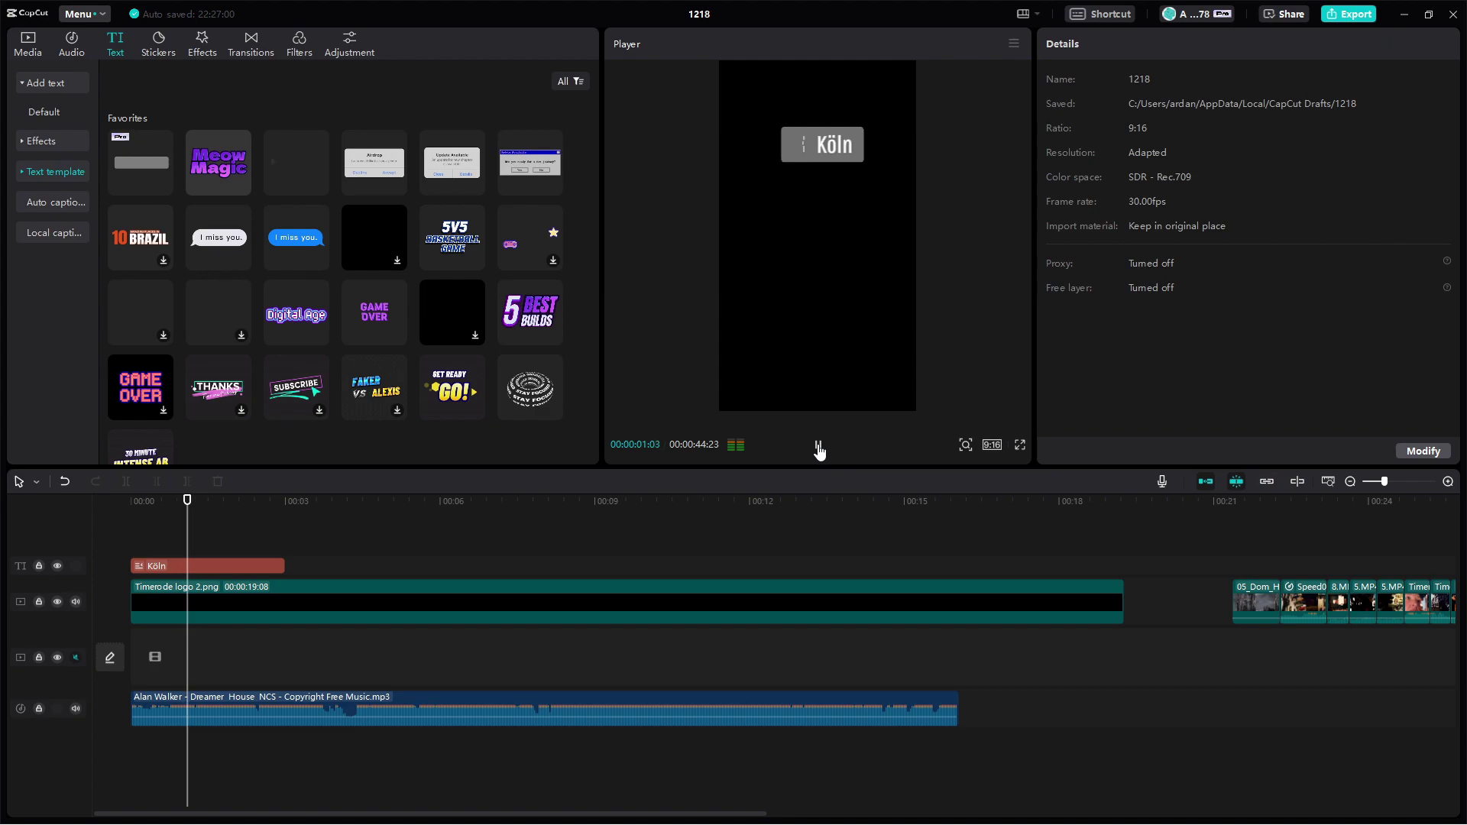
drag(209, 504, 125, 511)
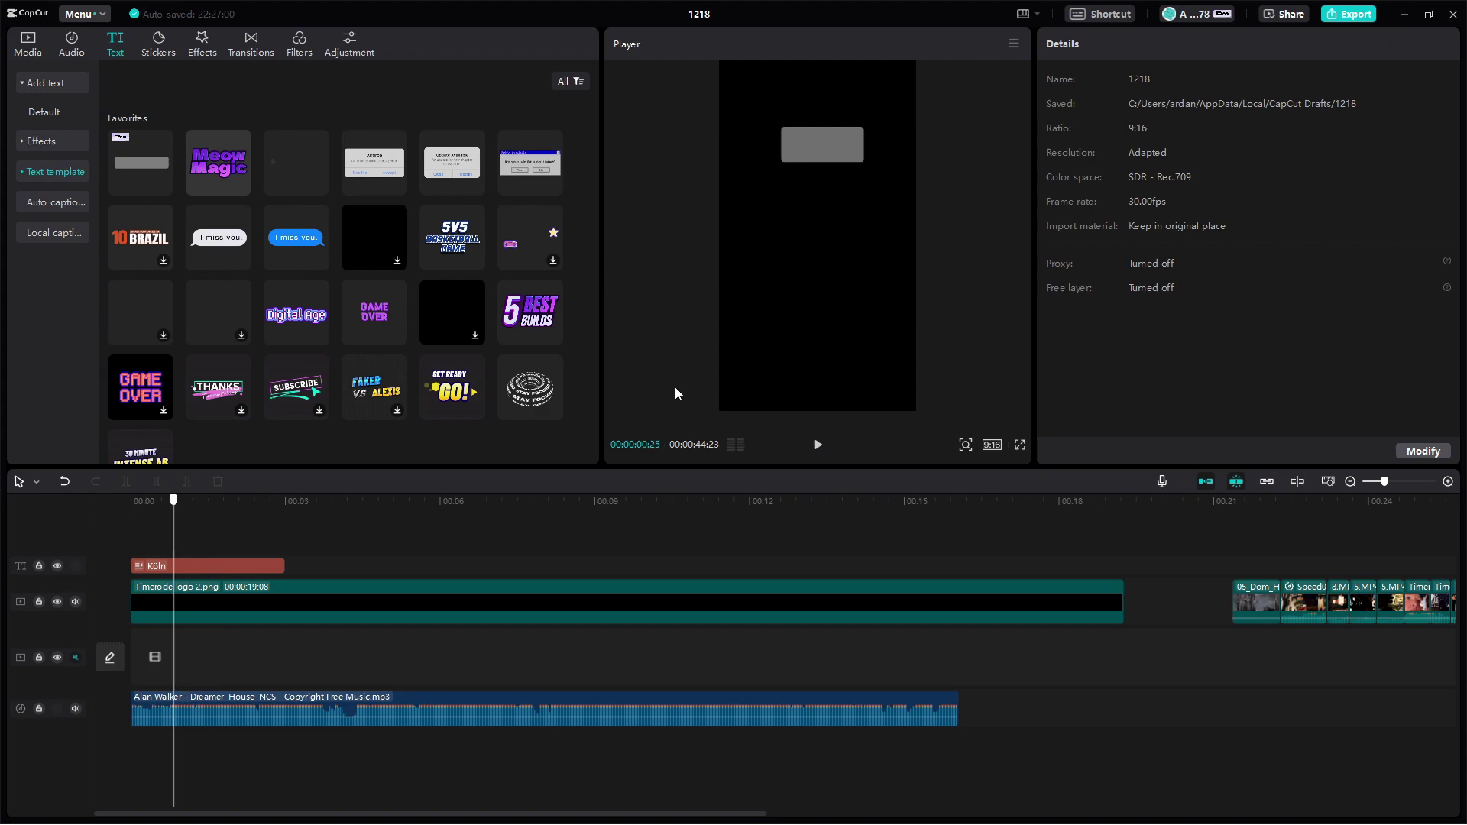
click(812, 451)
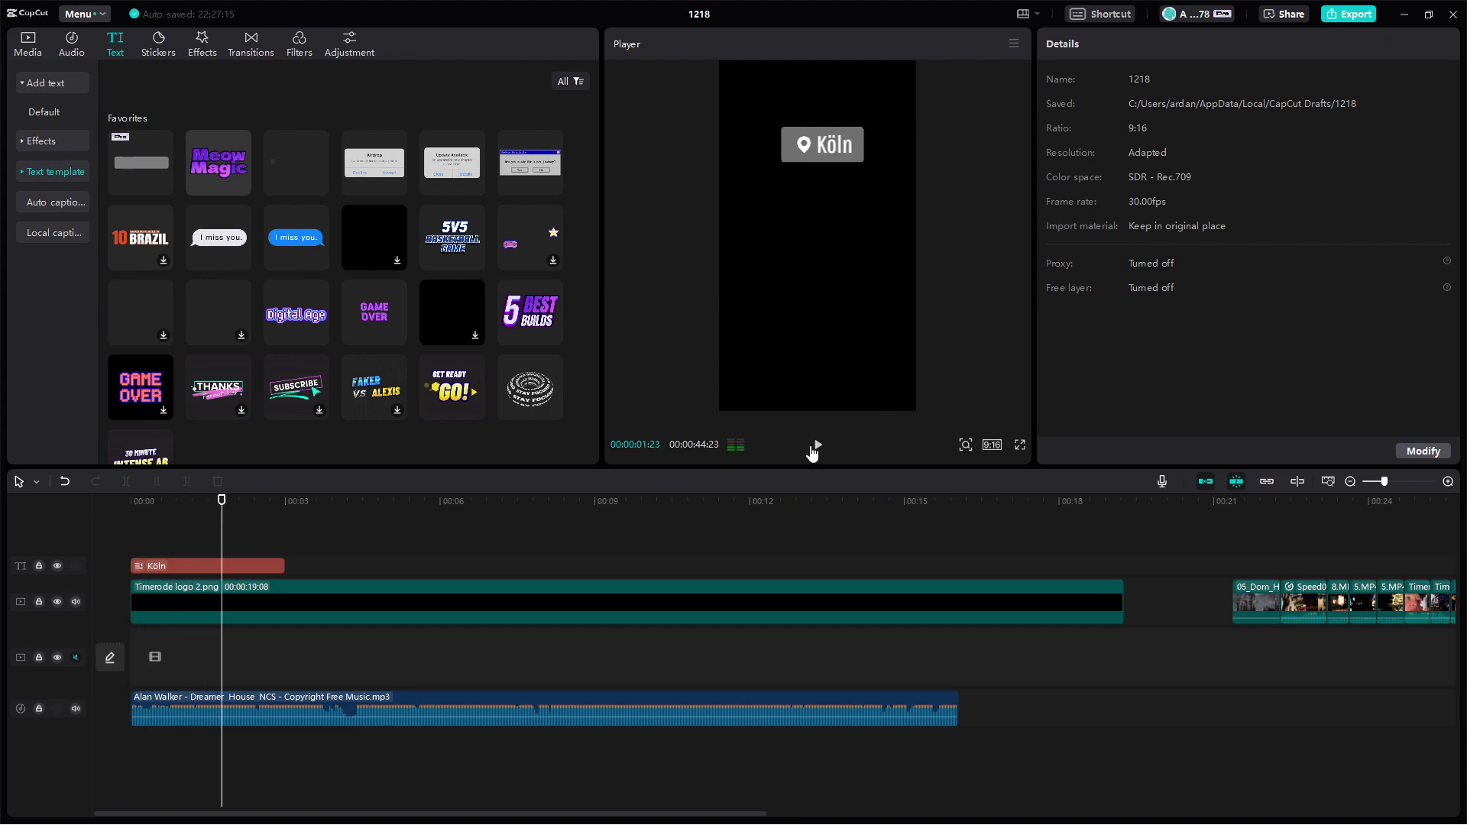
click(114, 497)
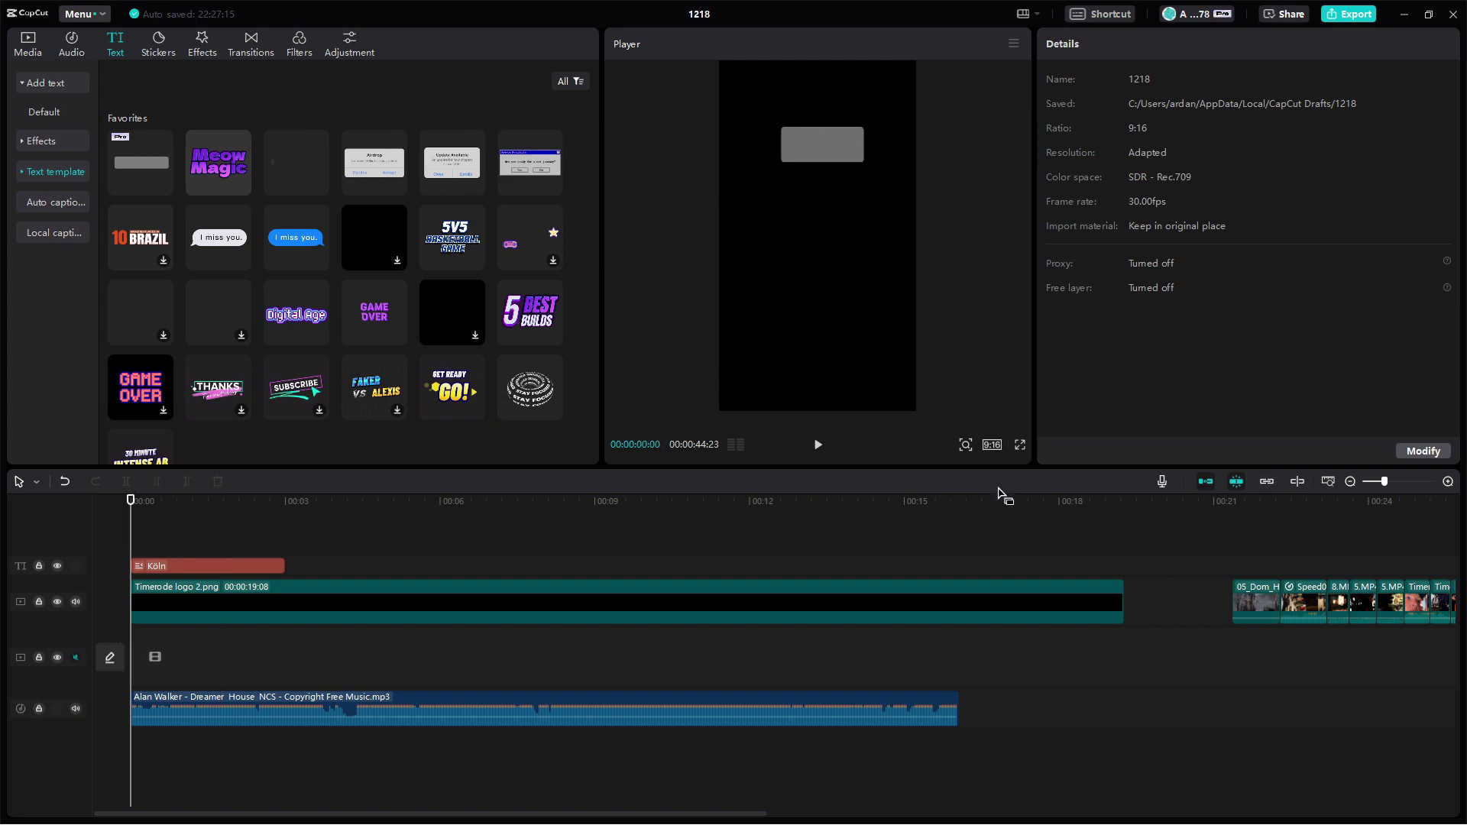
- Preview the clips between about 00:21 and 00:25 and move the Timeride clip of the laughing VR-headset woman to the lower video track's start
click(1226, 510)
click(1314, 505)
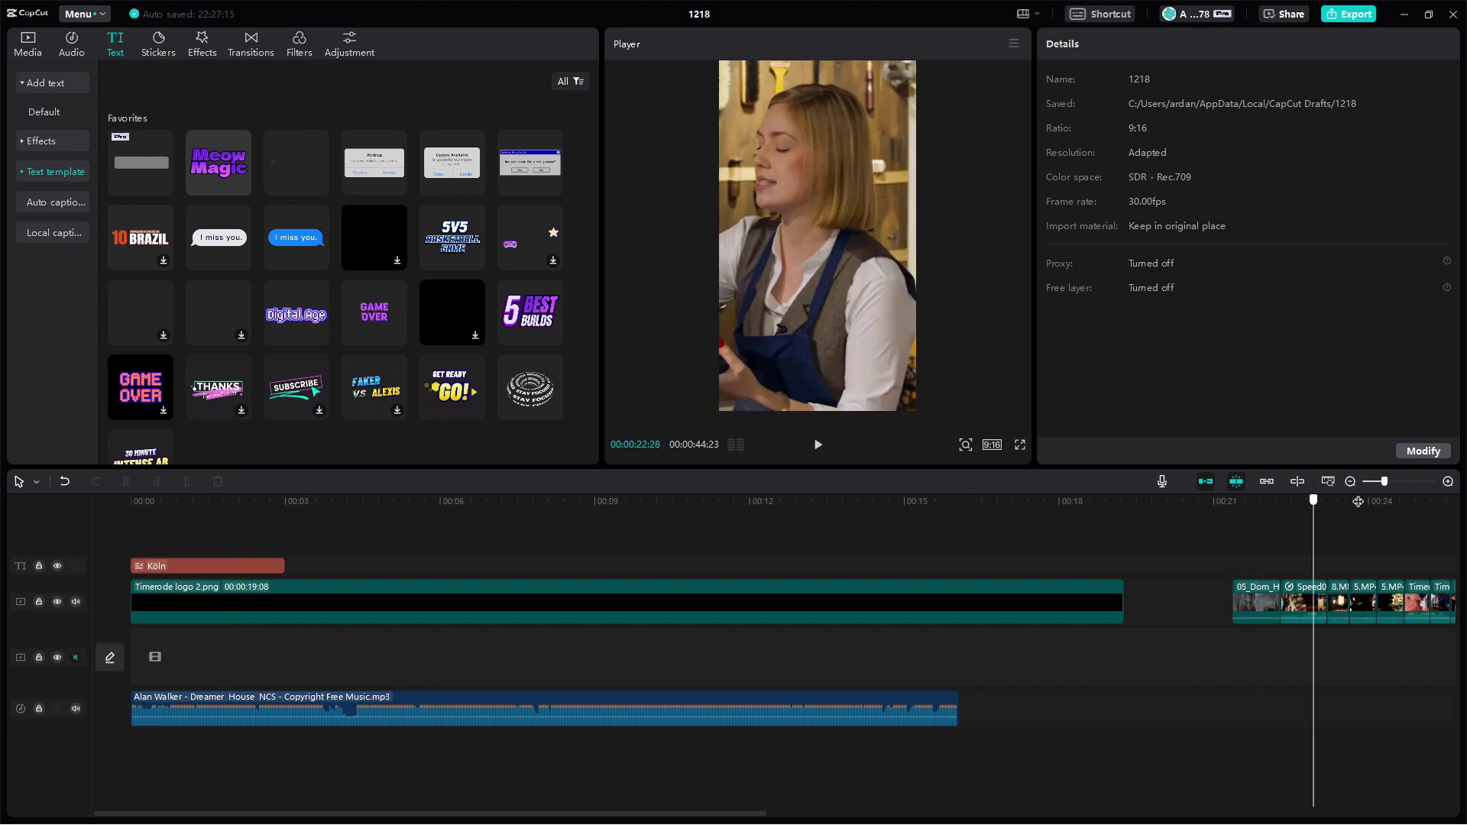
click(1390, 504)
click(1421, 500)
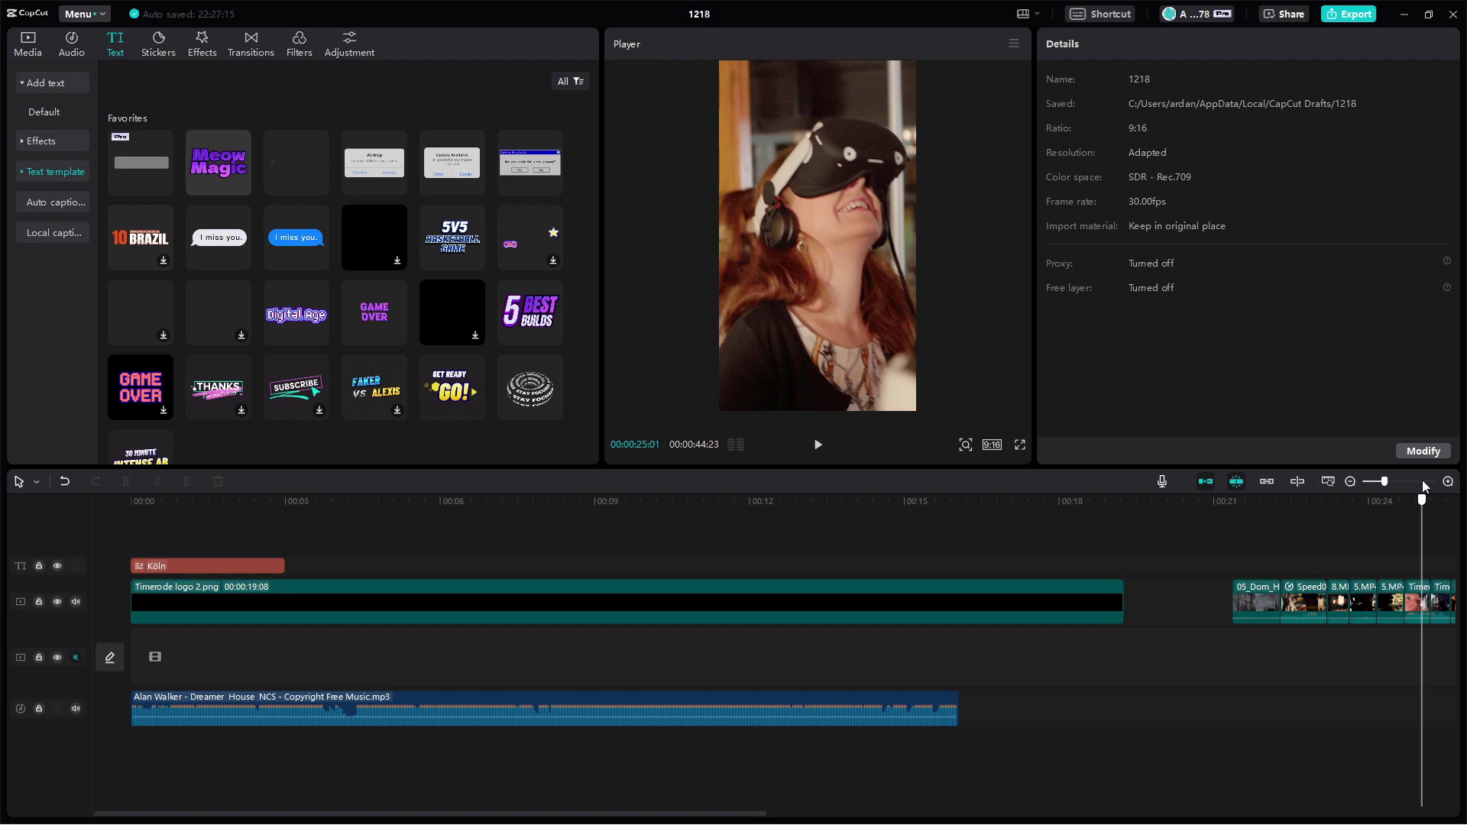
click(1414, 606)
click(1441, 601)
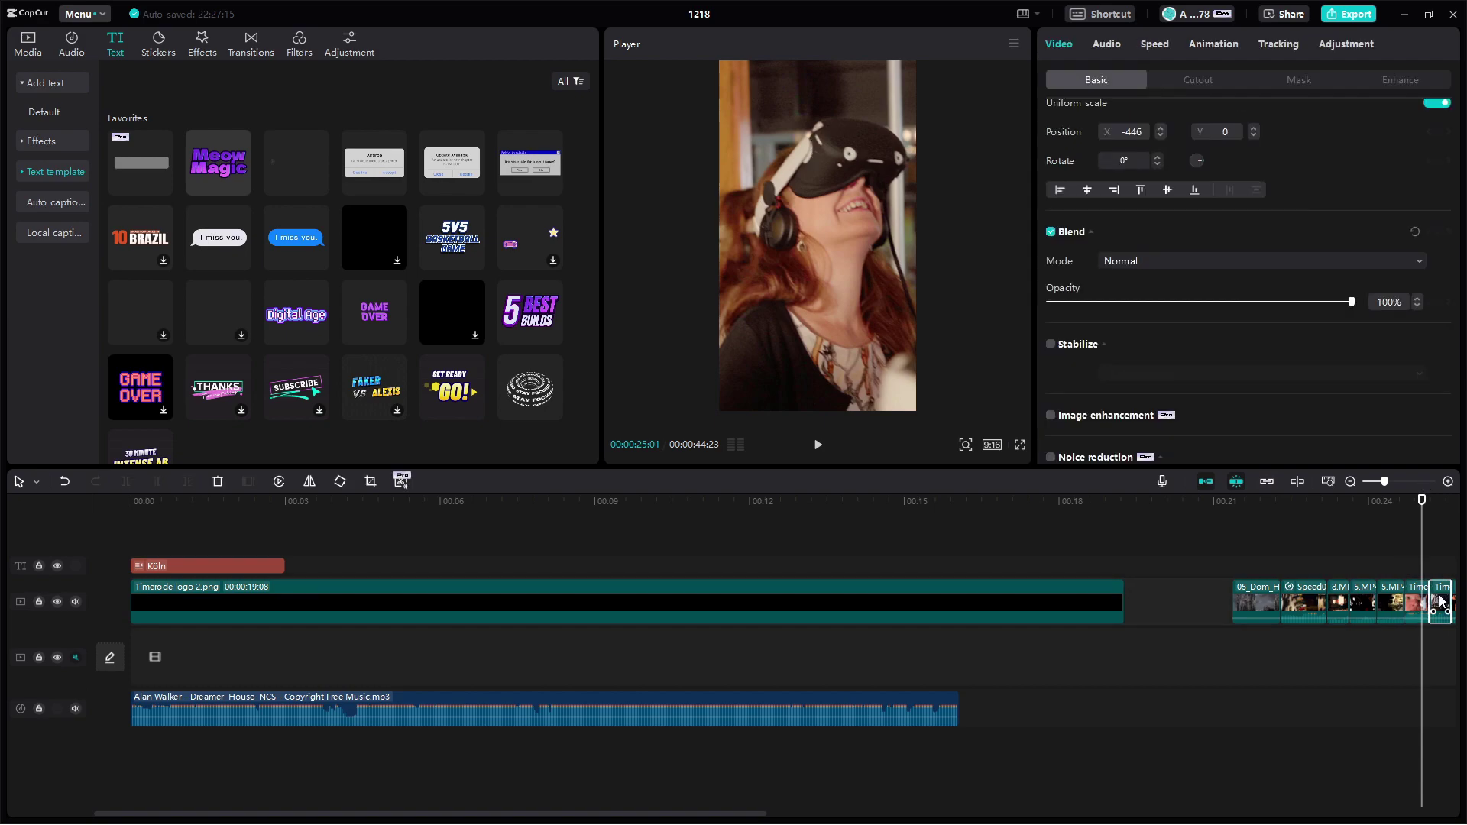
click(1383, 504)
click(1418, 506)
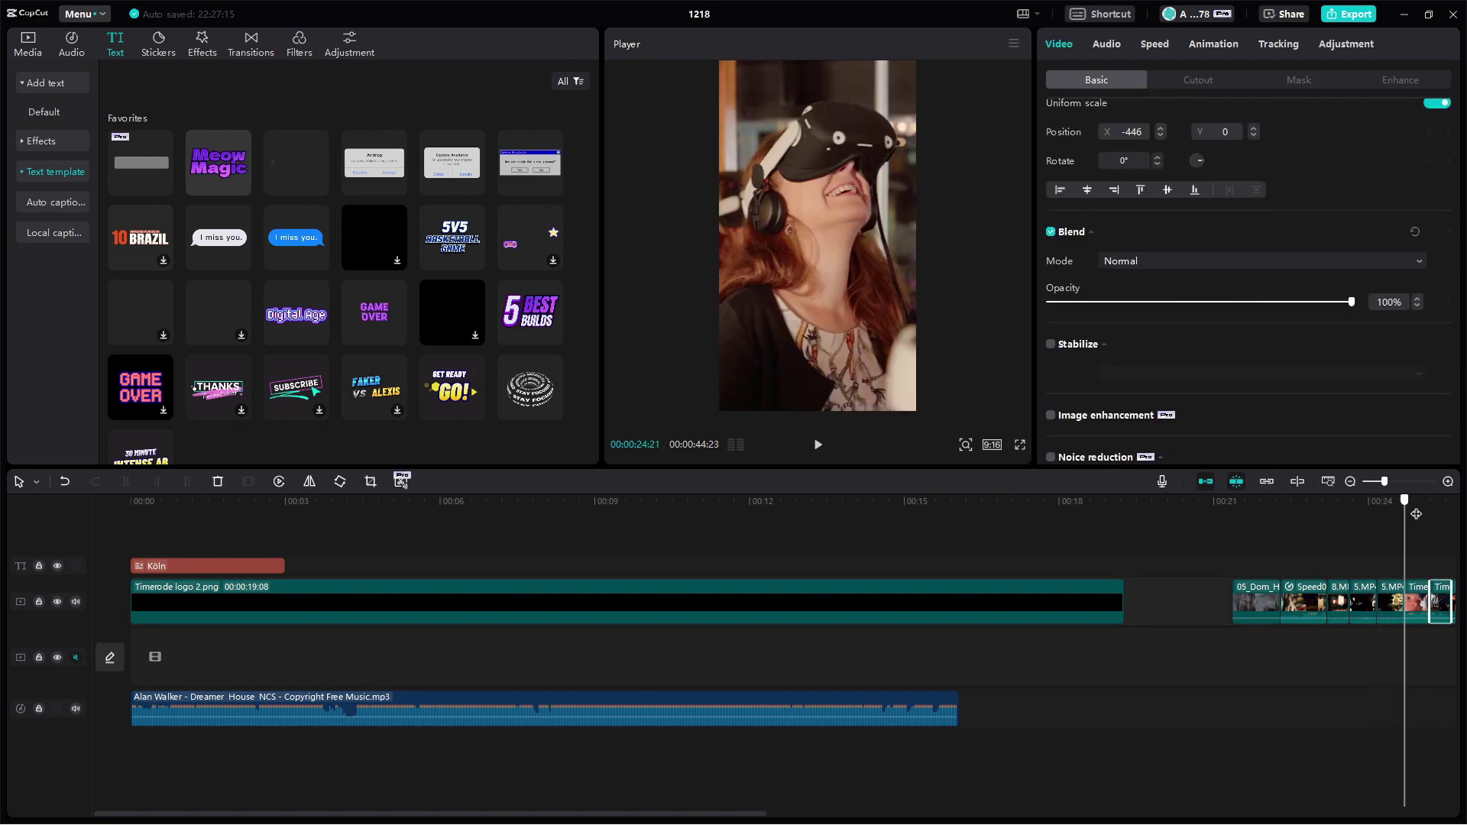
drag(1414, 601, 139, 653)
- Play the opening VR-headset clip from 00:00, lengthen it slightly at its end, and play it again with the music
click(136, 517)
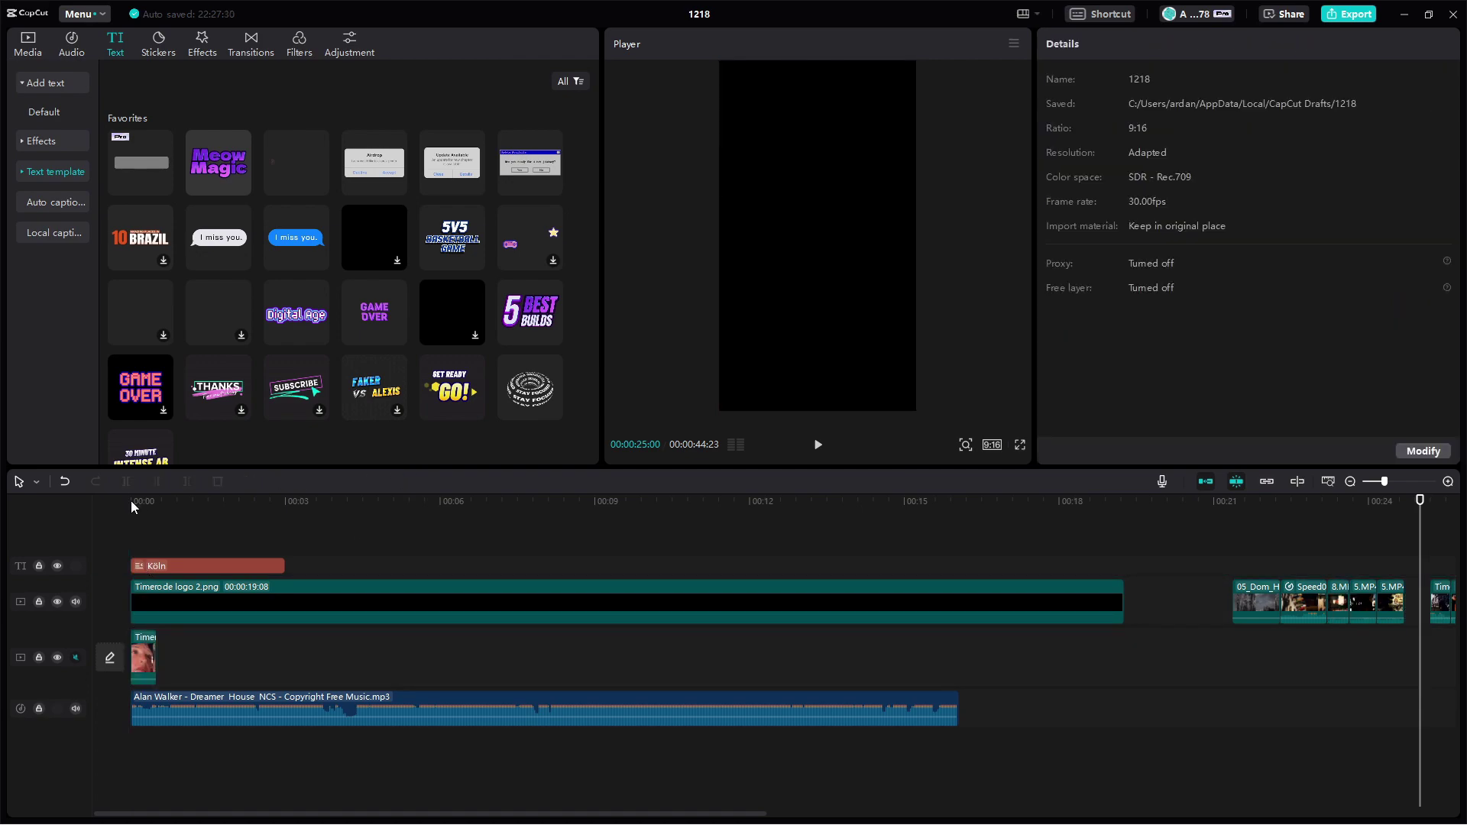
click(130, 502)
click(817, 444)
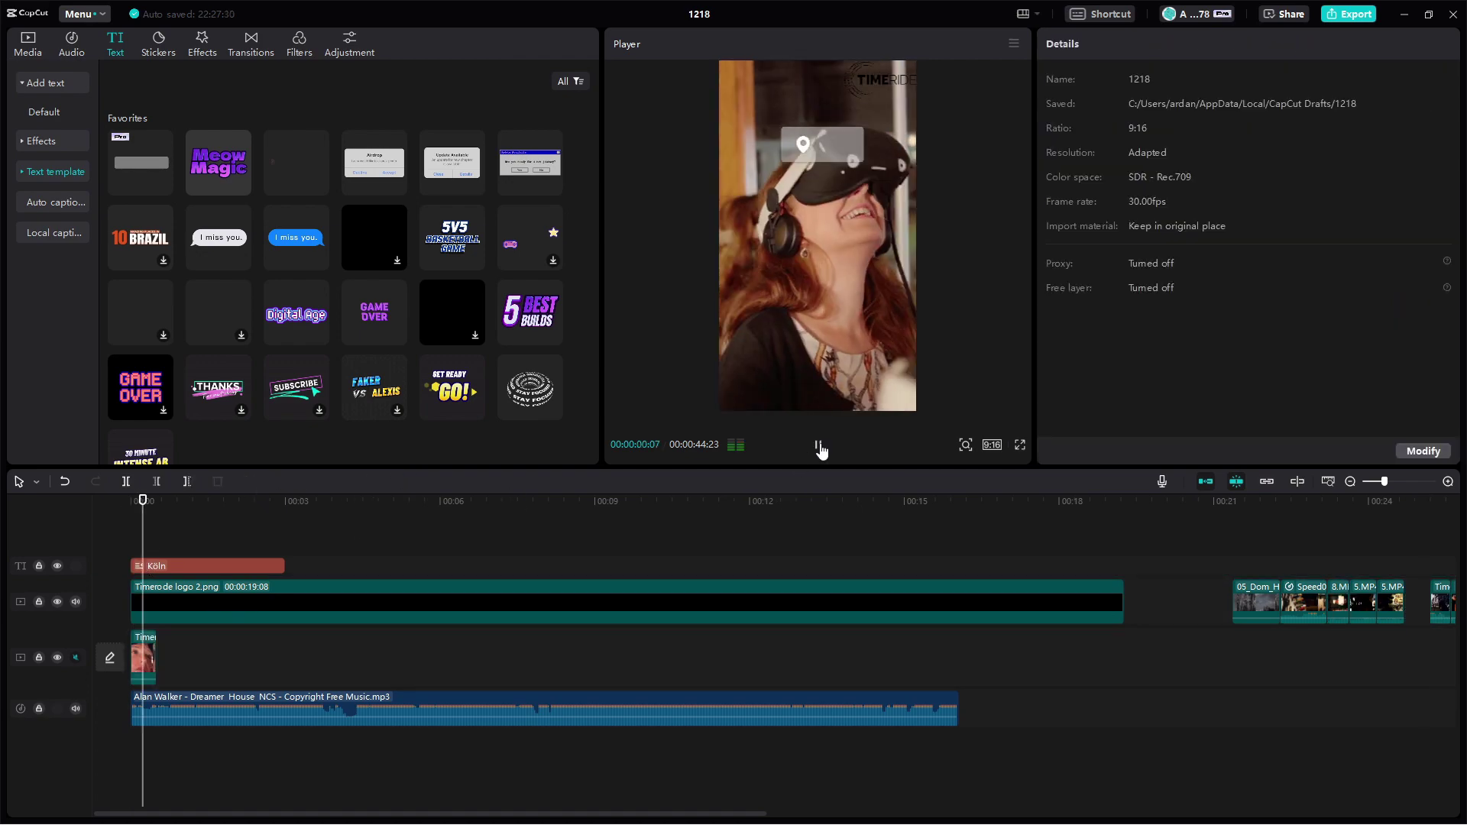
click(817, 445)
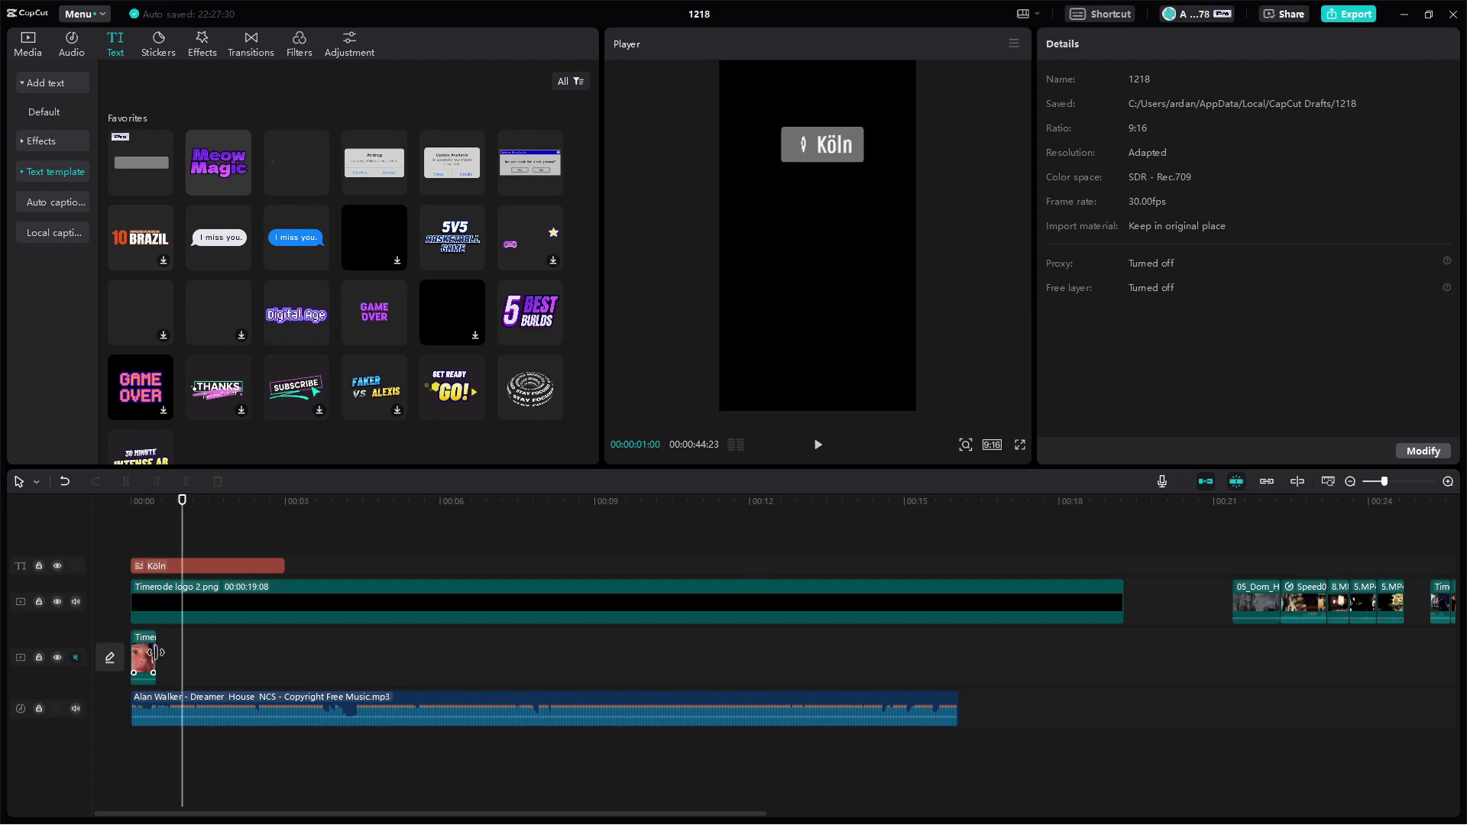
drag(155, 652, 168, 653)
click(139, 503)
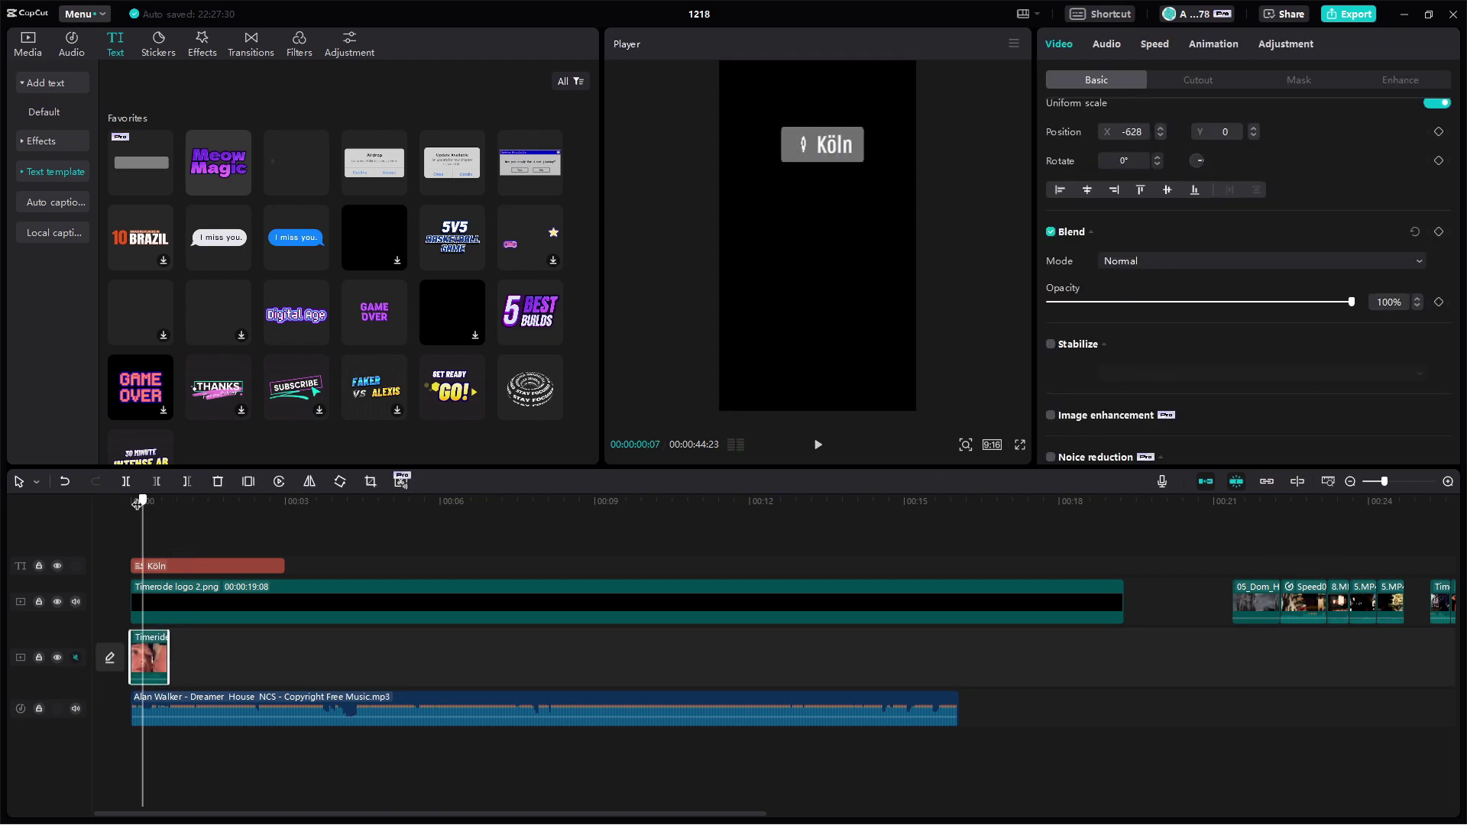
click(132, 503)
click(817, 445)
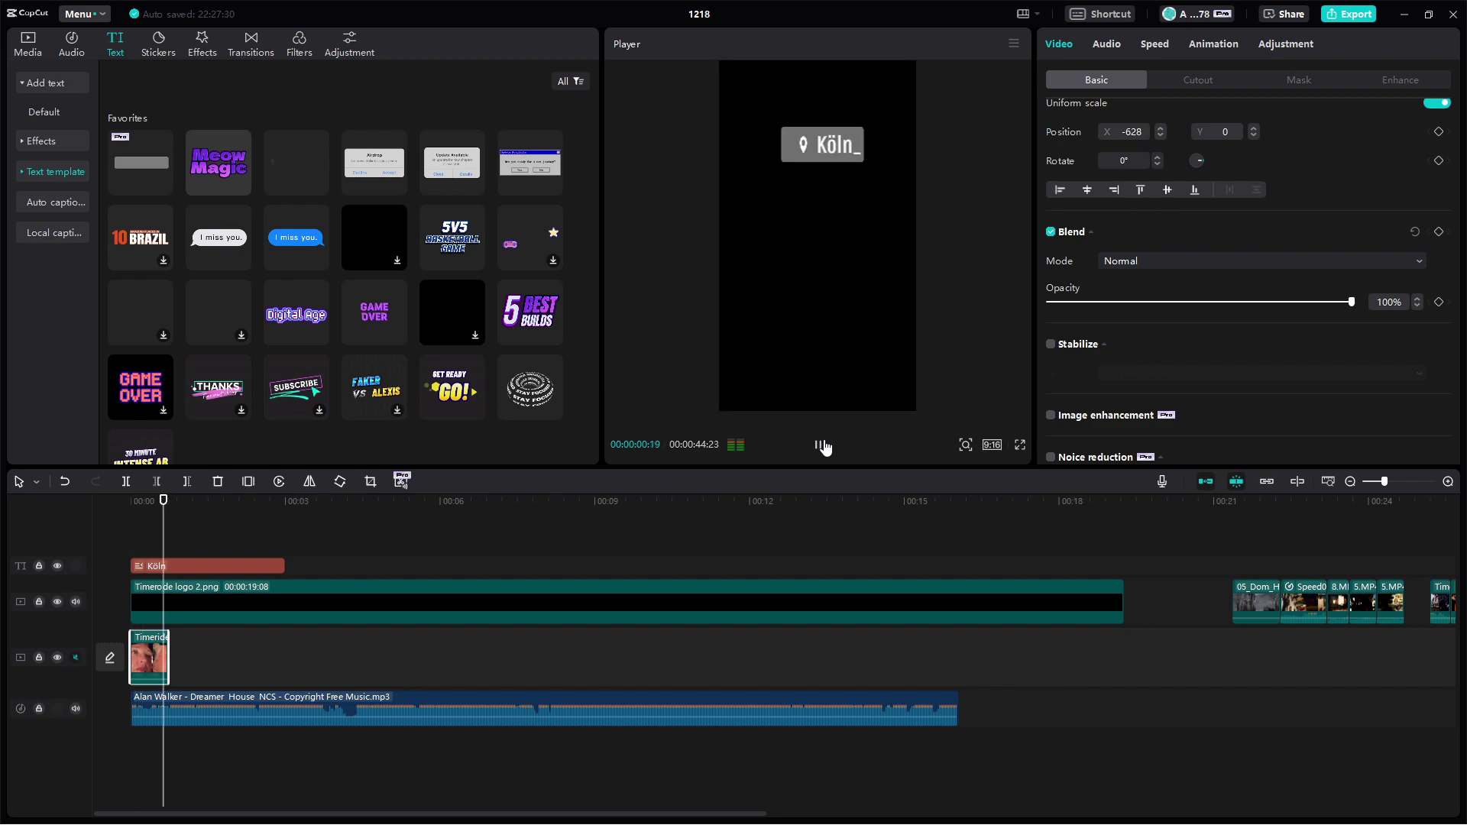
click(823, 445)
- Extend the opening VR-headset clip at its start to include earlier footage and replay it from 00:00
drag(168, 656, 109, 652)
drag(144, 501, 130, 501)
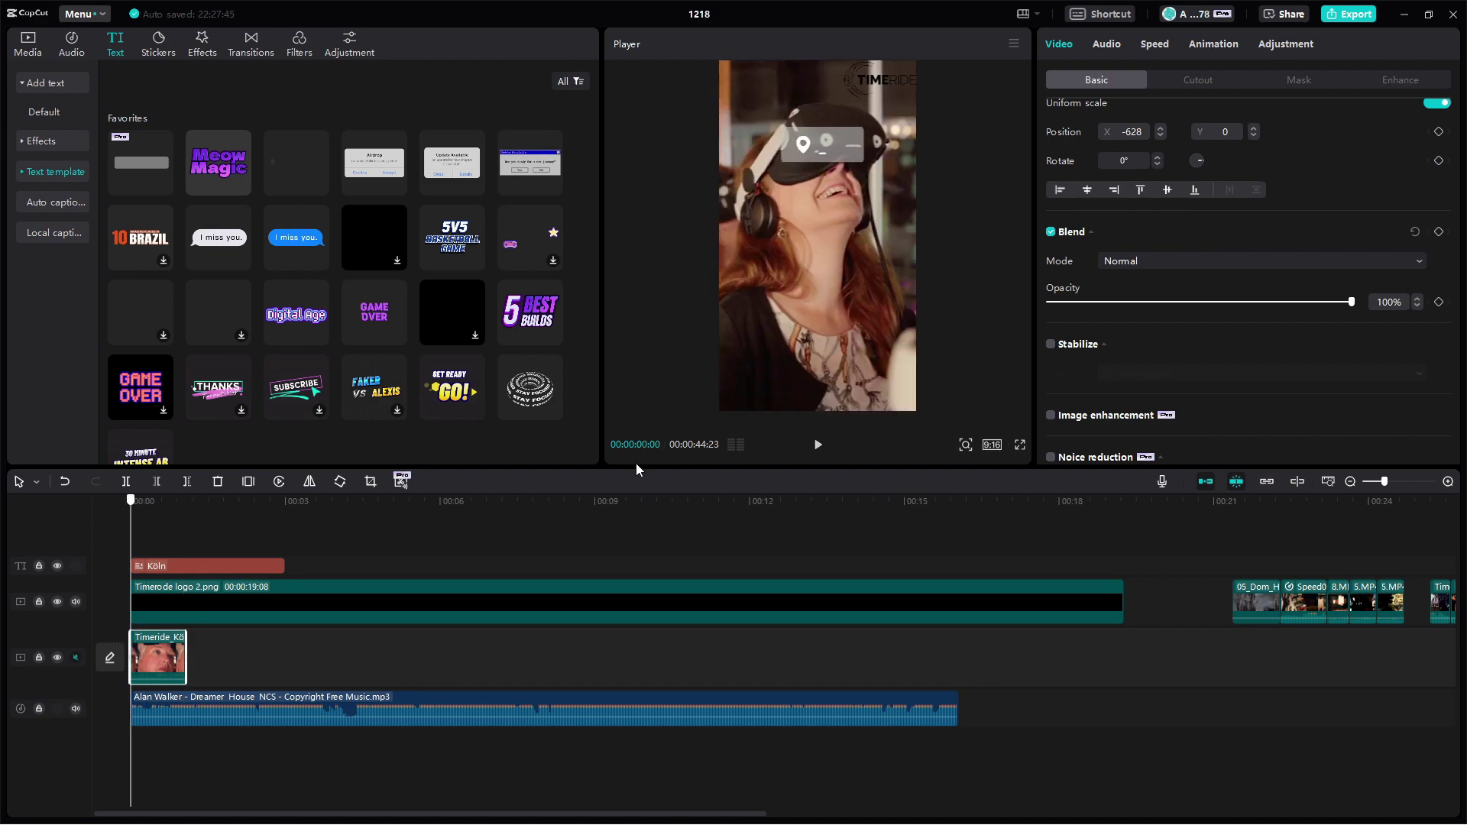
click(818, 445)
key(space)
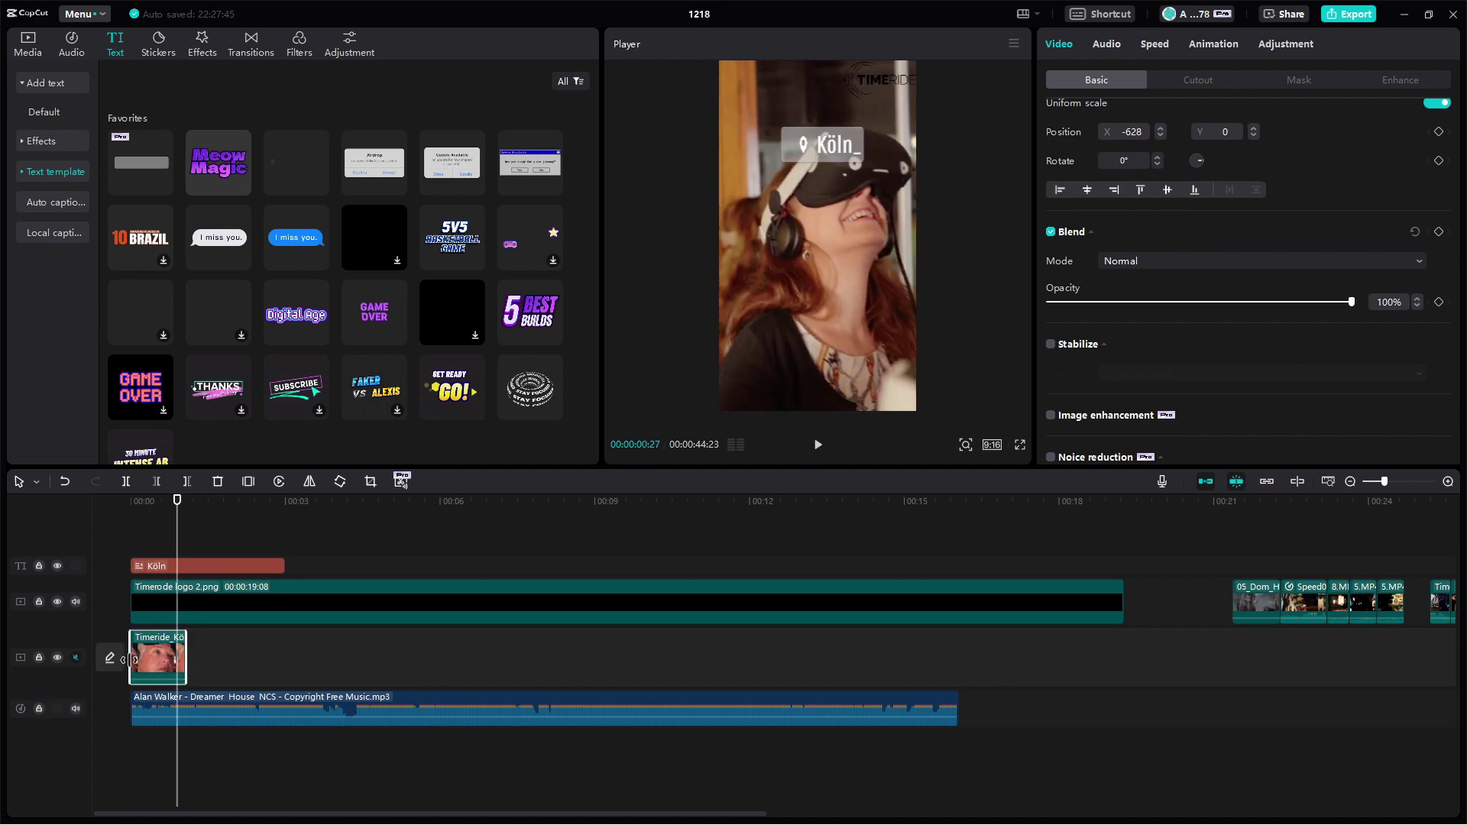
- Trim the opening VR-headset clip slightly at its start, replay it, and shorten its end a little
drag(131, 656, 137, 655)
drag(177, 502, 131, 501)
click(817, 445)
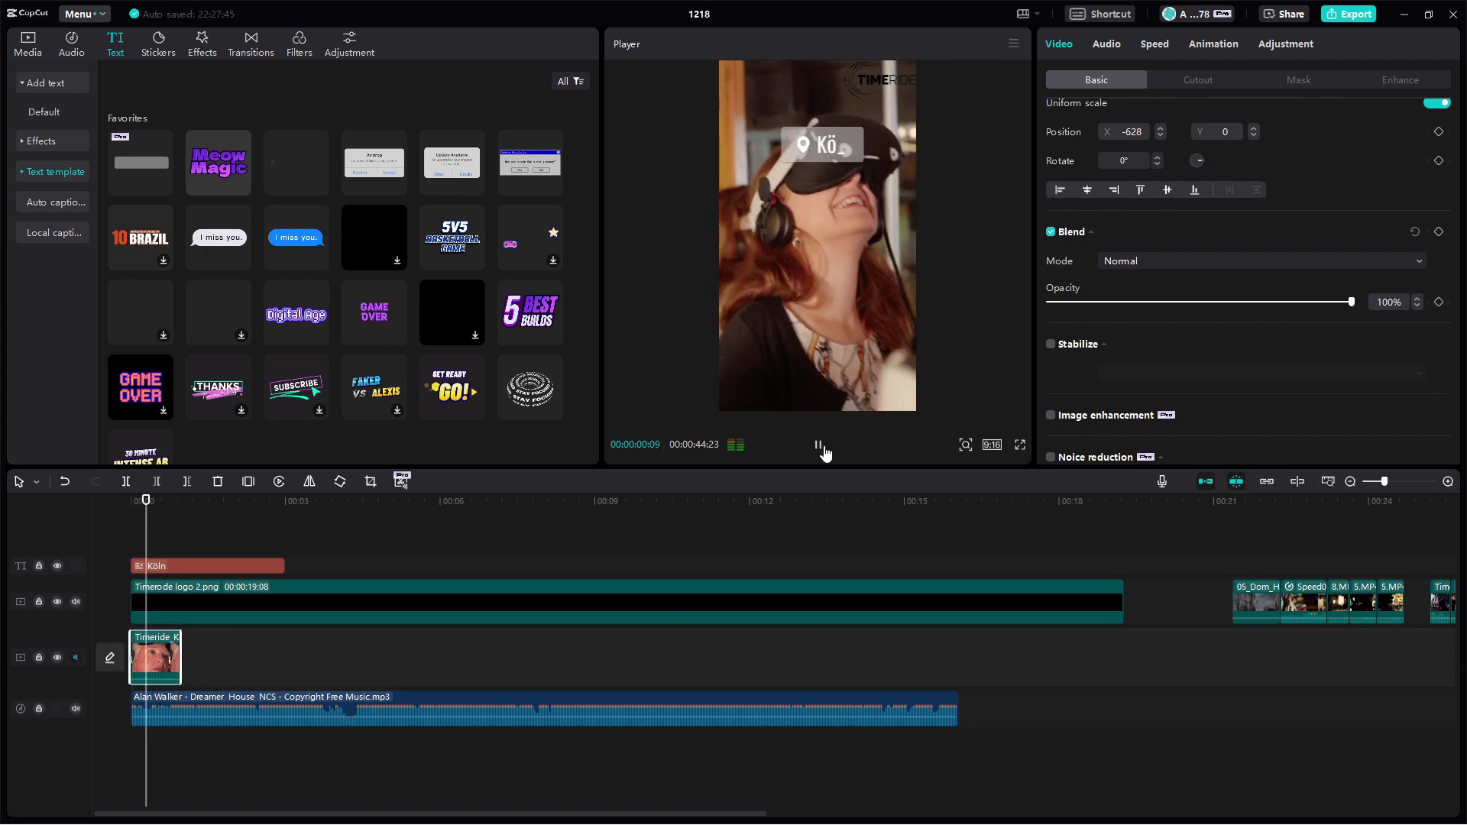
click(818, 447)
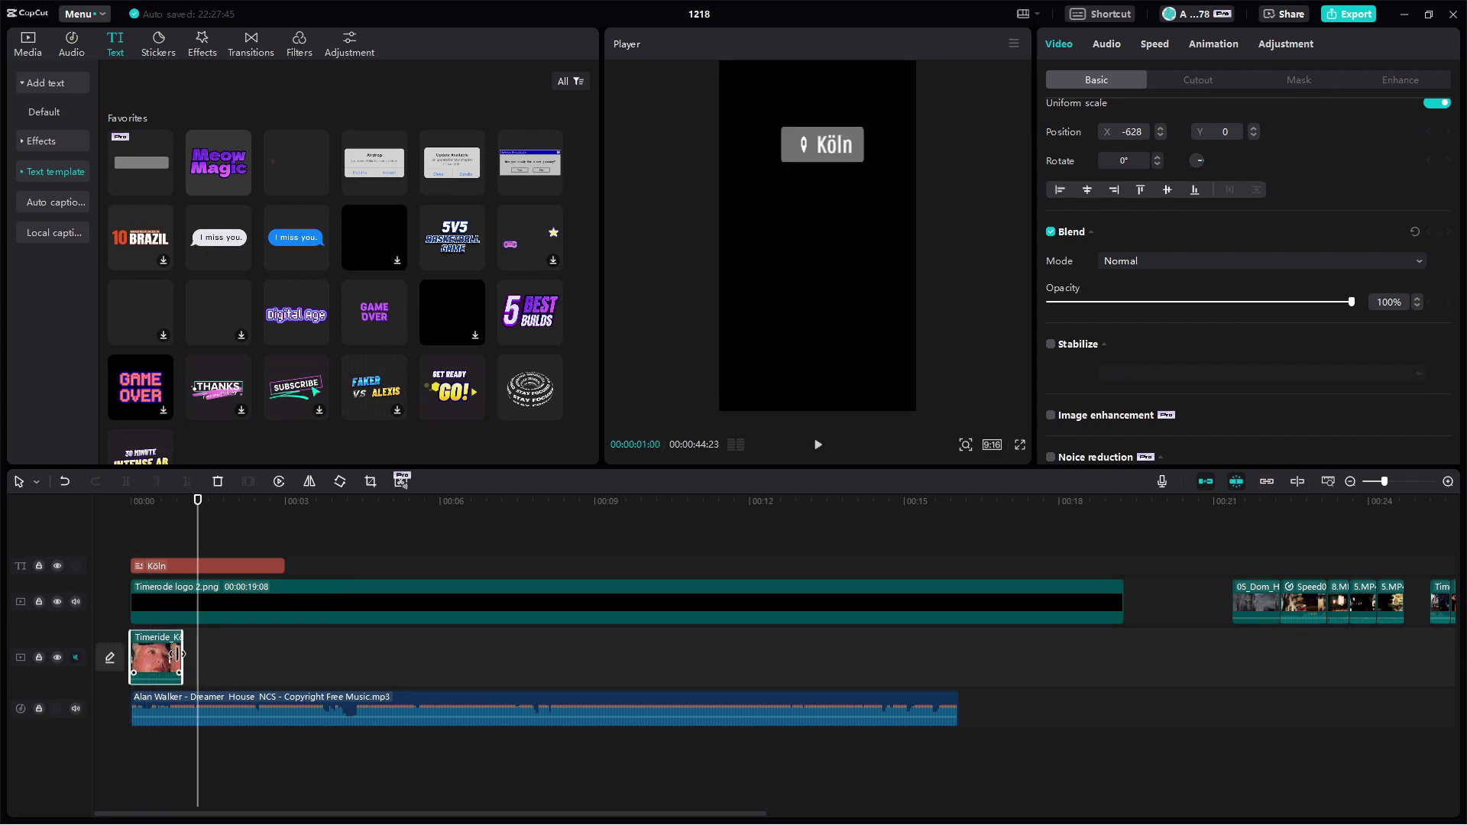
drag(181, 652, 175, 652)
- Place the sped-up clip from about 00:22:23 after the opening clip, followed by the 023A3599.MP4 clip from about 00:27:27
drag(1271, 497, 1305, 520)
drag(1303, 601, 200, 659)
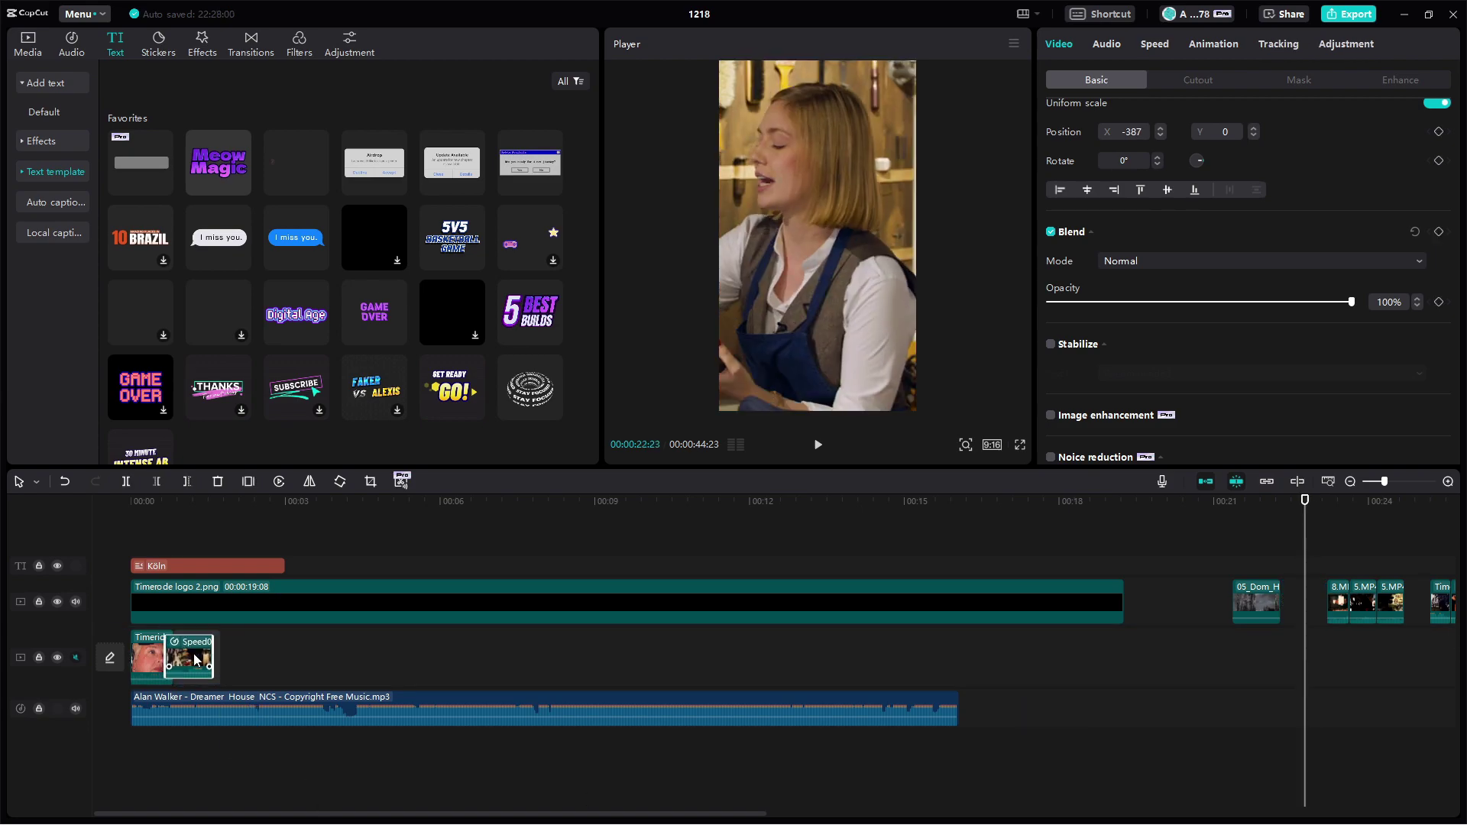
drag(1327, 503, 1454, 513)
click(962, 506)
drag(961, 506, 971, 506)
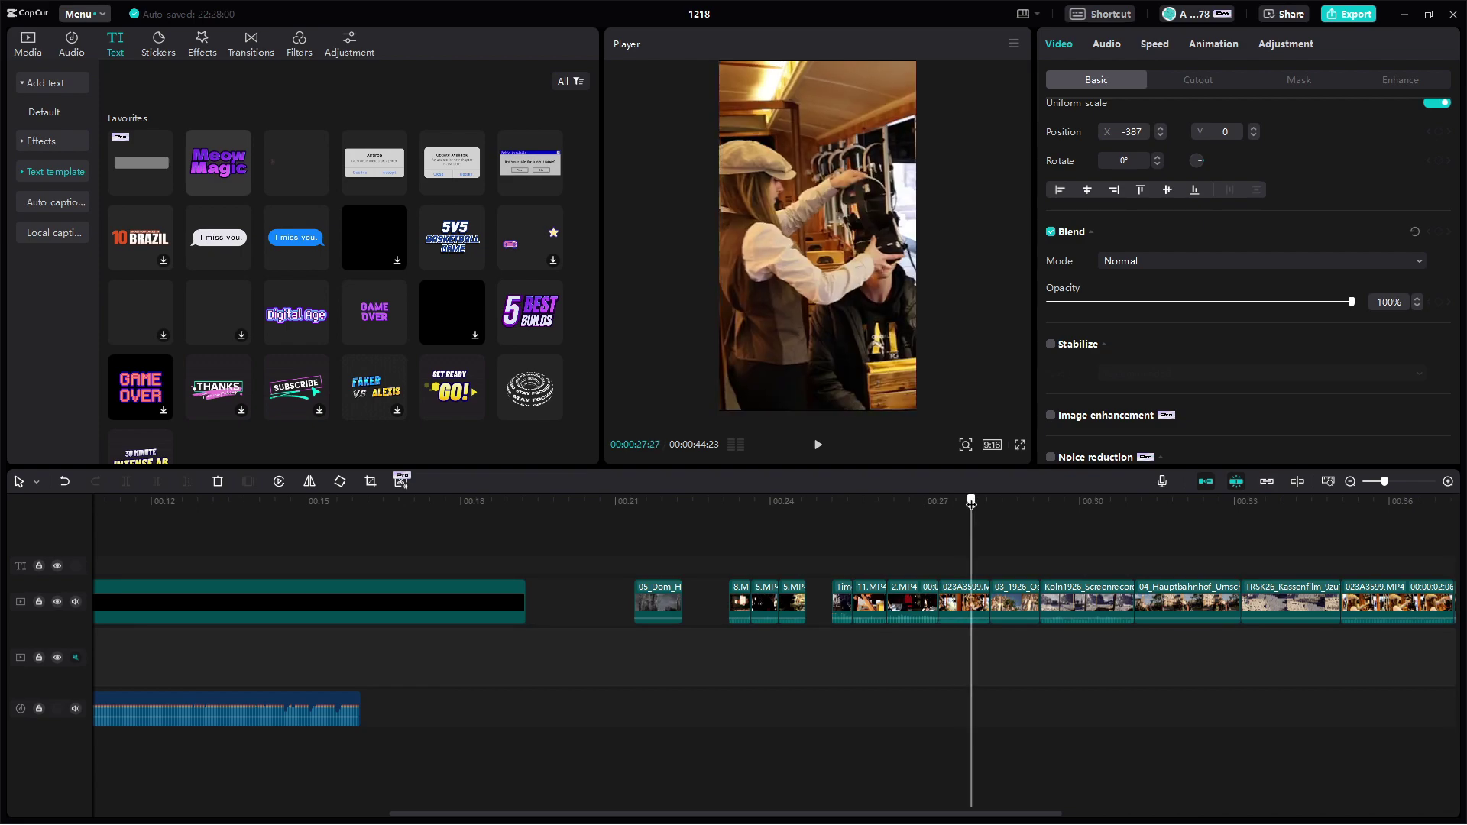
drag(957, 594, 233, 649)
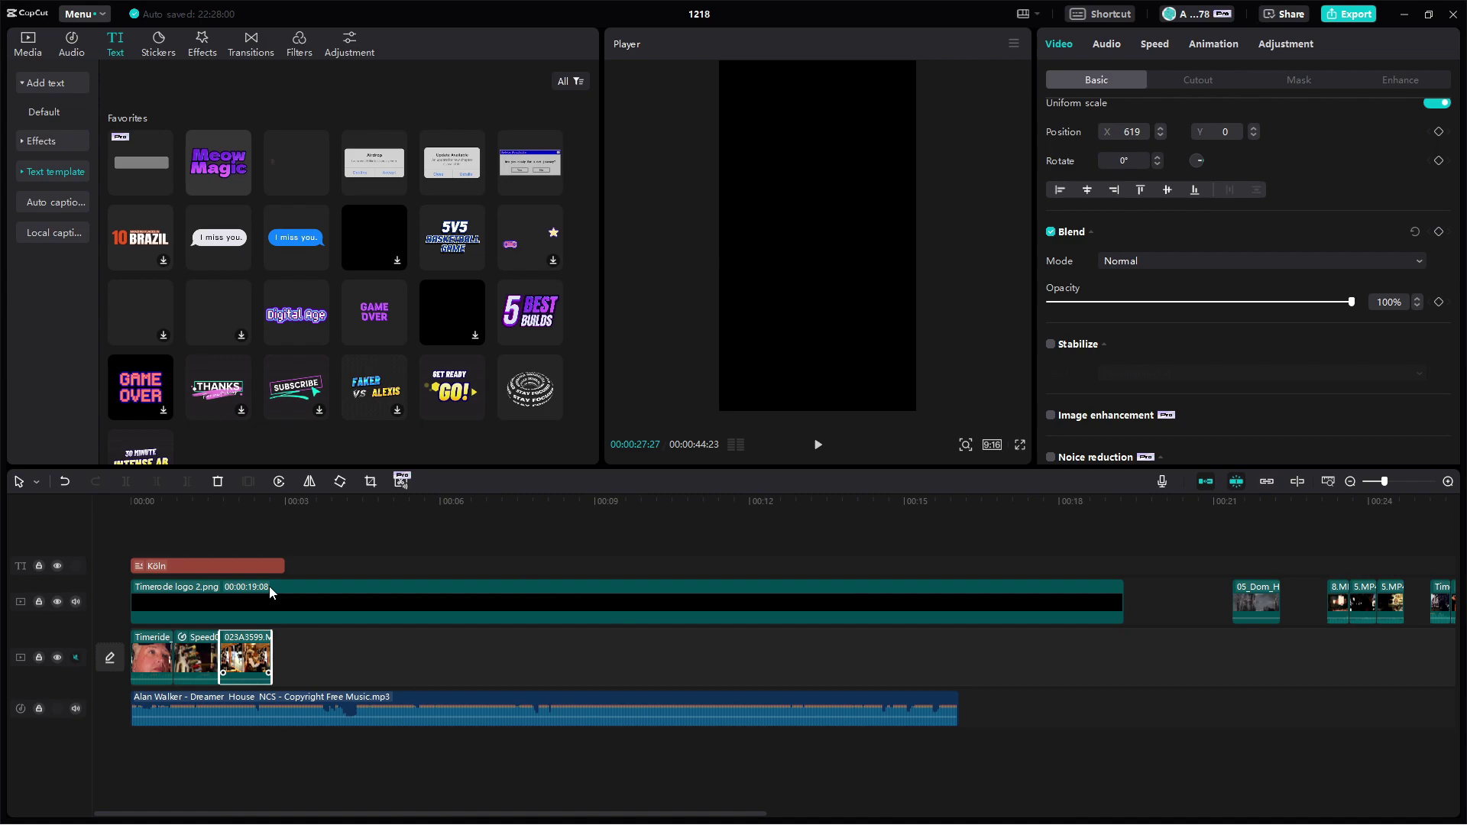
- Play the first three clips from 00:00 several times to check the cuts and the Köln tag against the music
drag(195, 506, 131, 506)
click(817, 444)
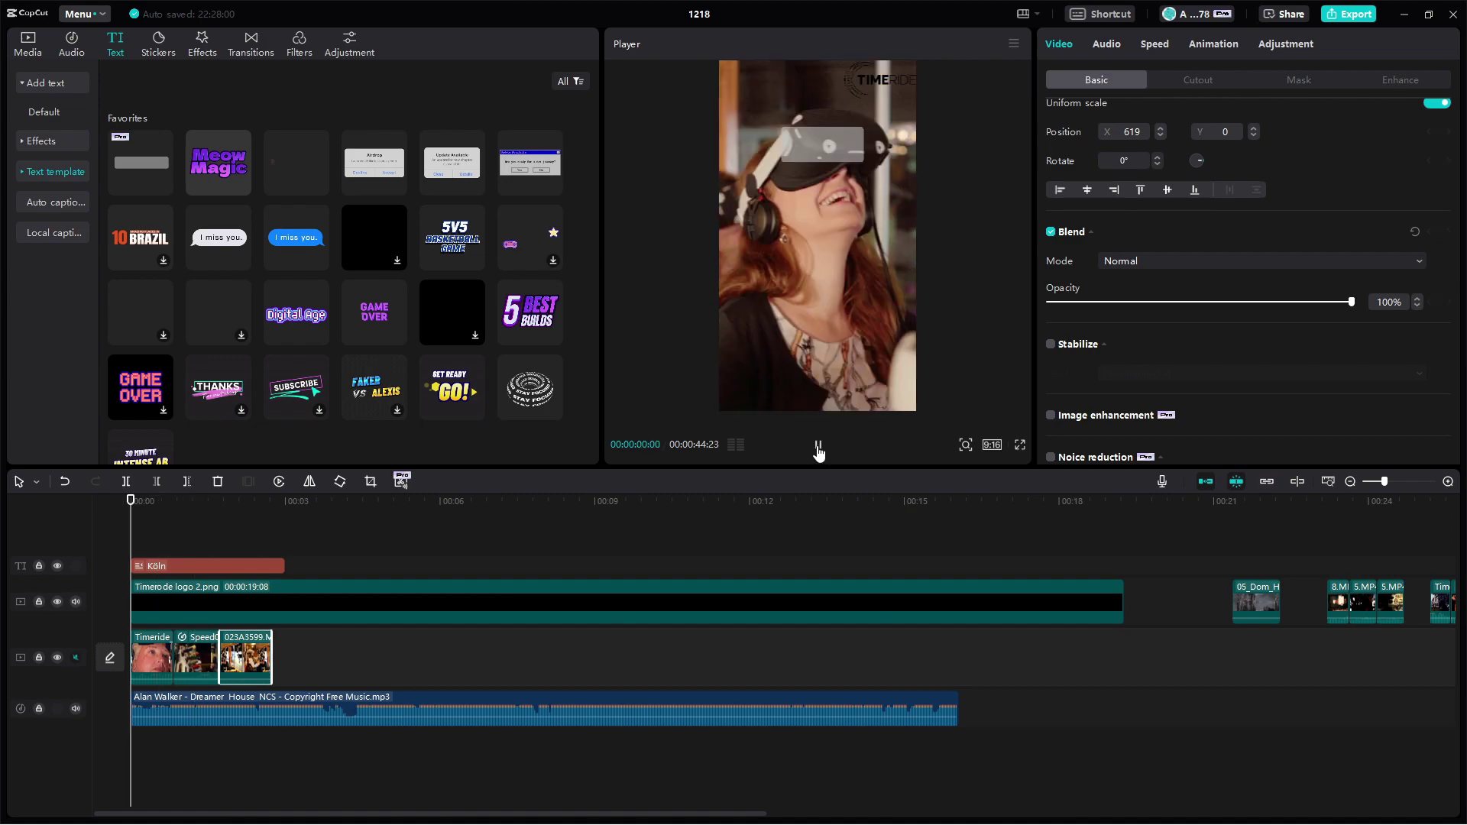
click(817, 449)
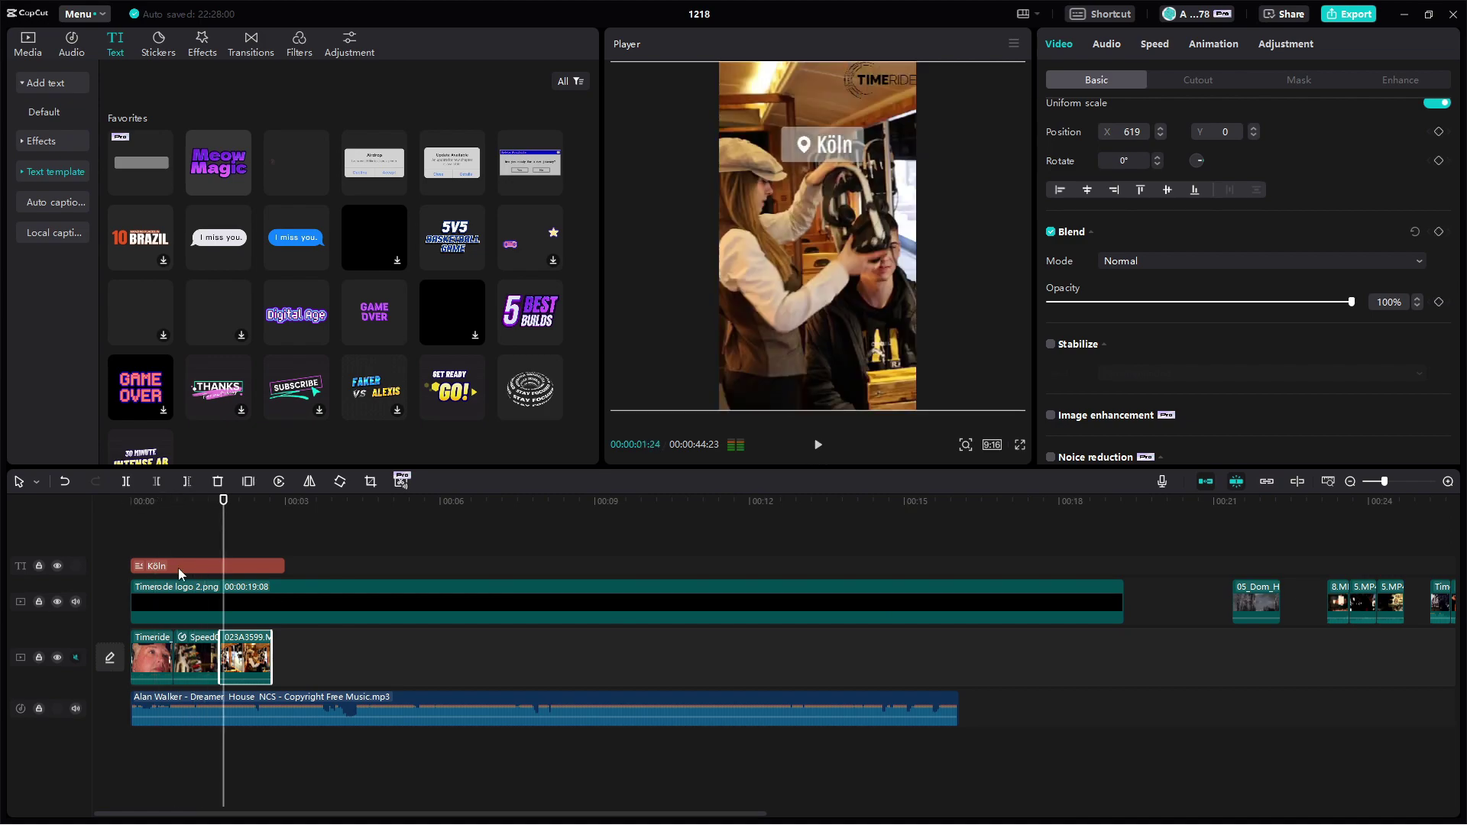
click(116, 500)
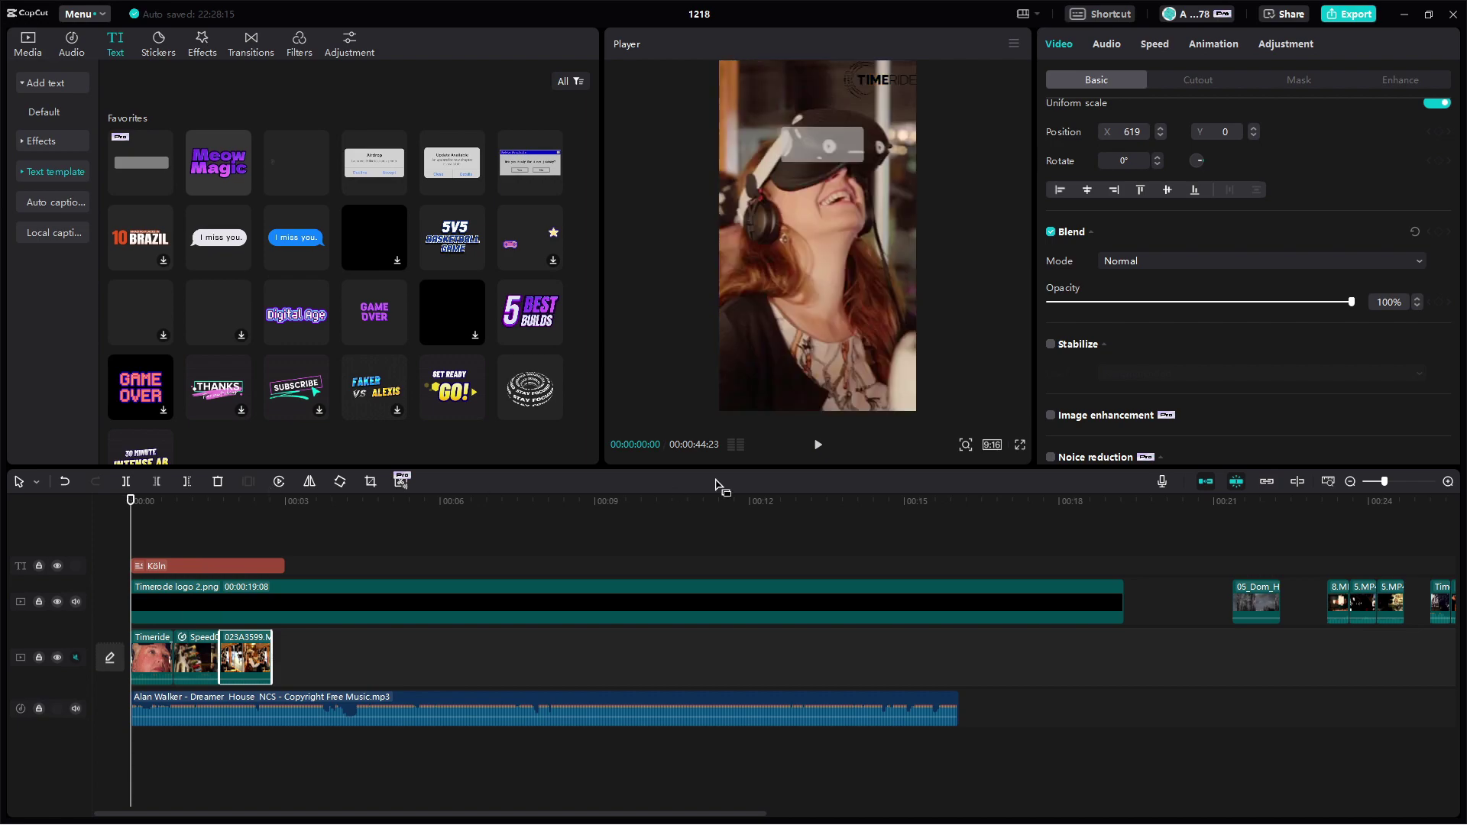
click(817, 445)
click(819, 447)
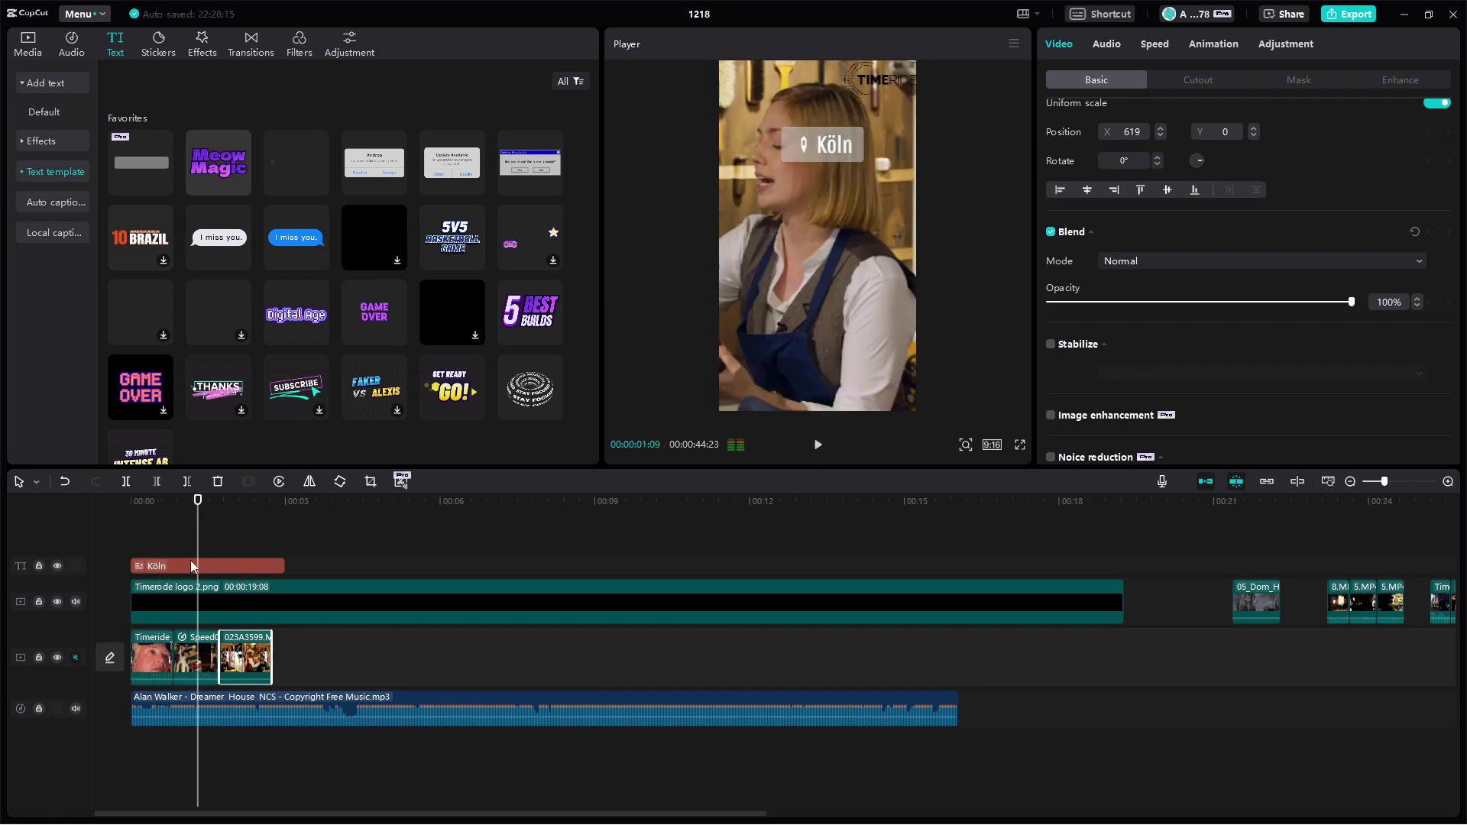
click(140, 505)
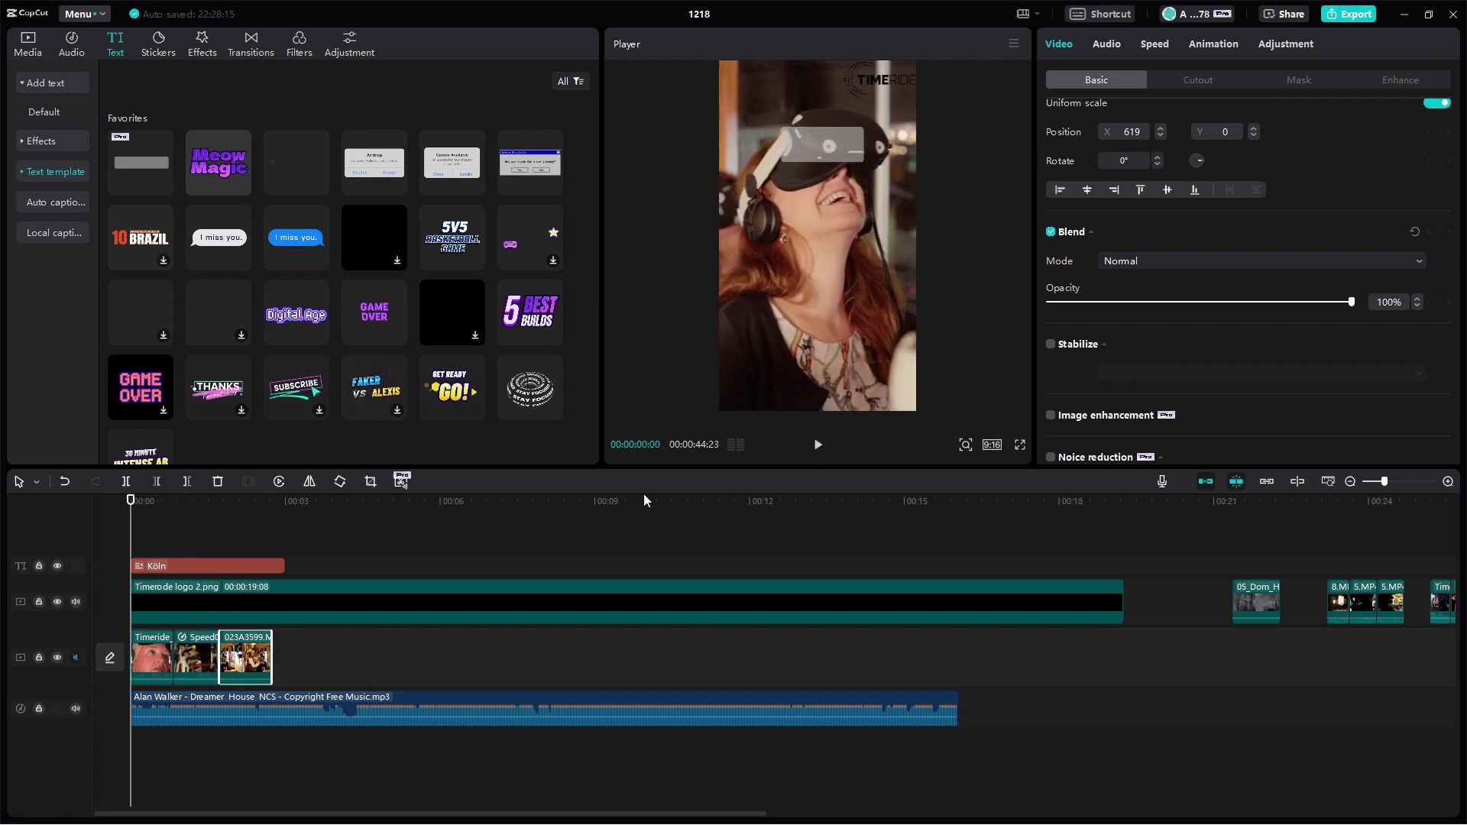
click(814, 449)
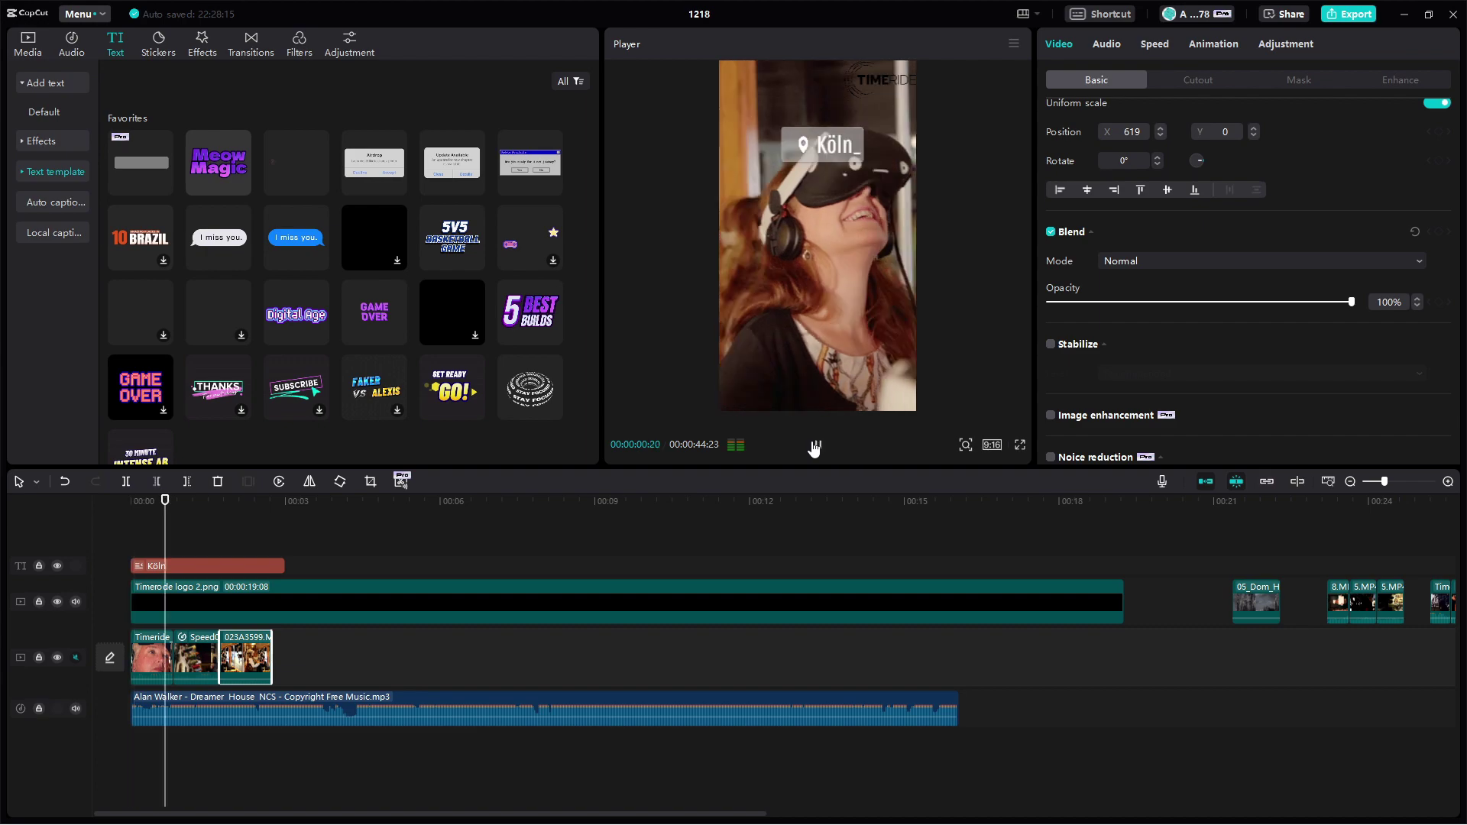
click(172, 502)
click(139, 498)
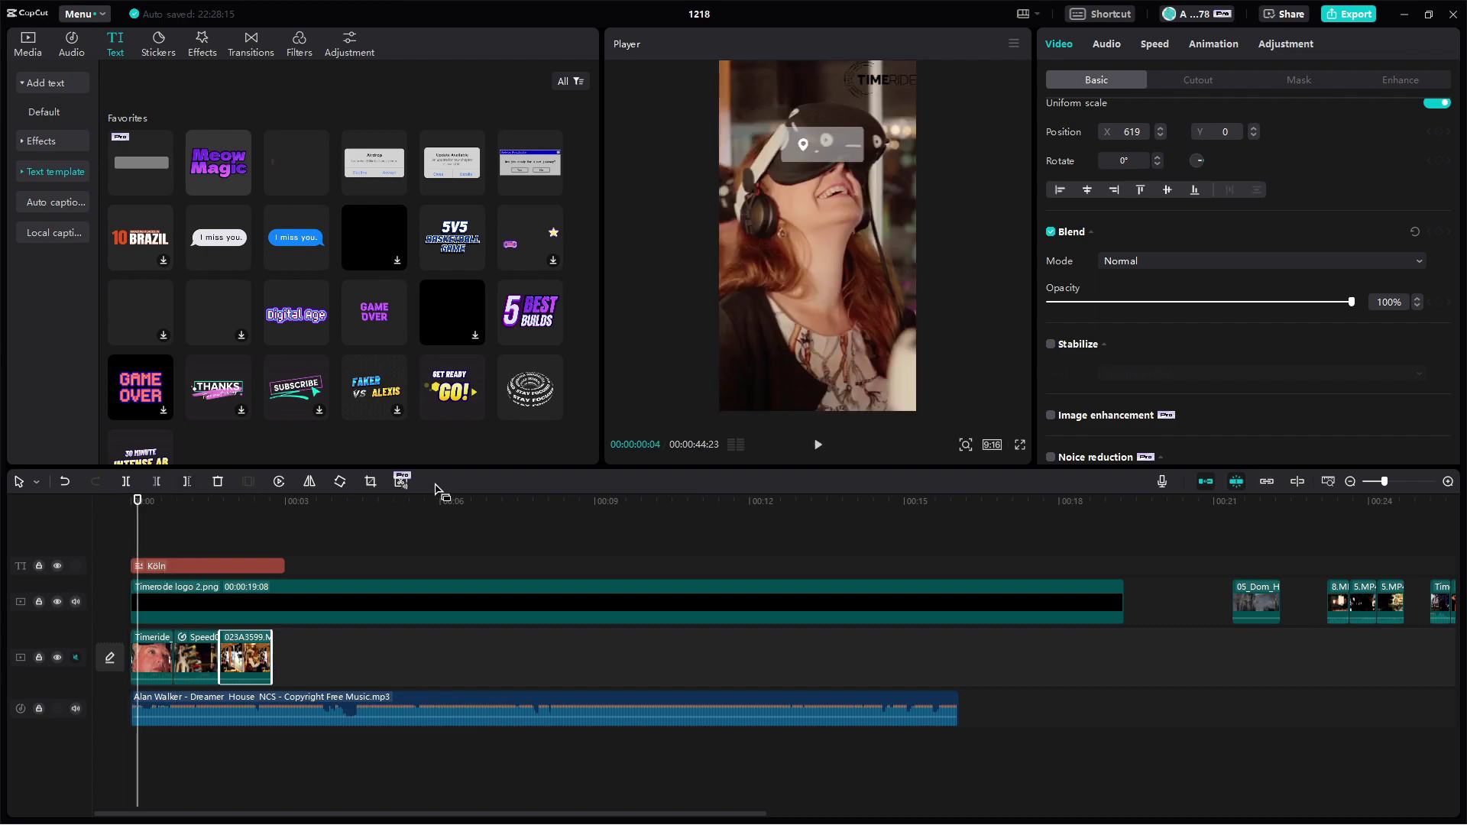
click(819, 446)
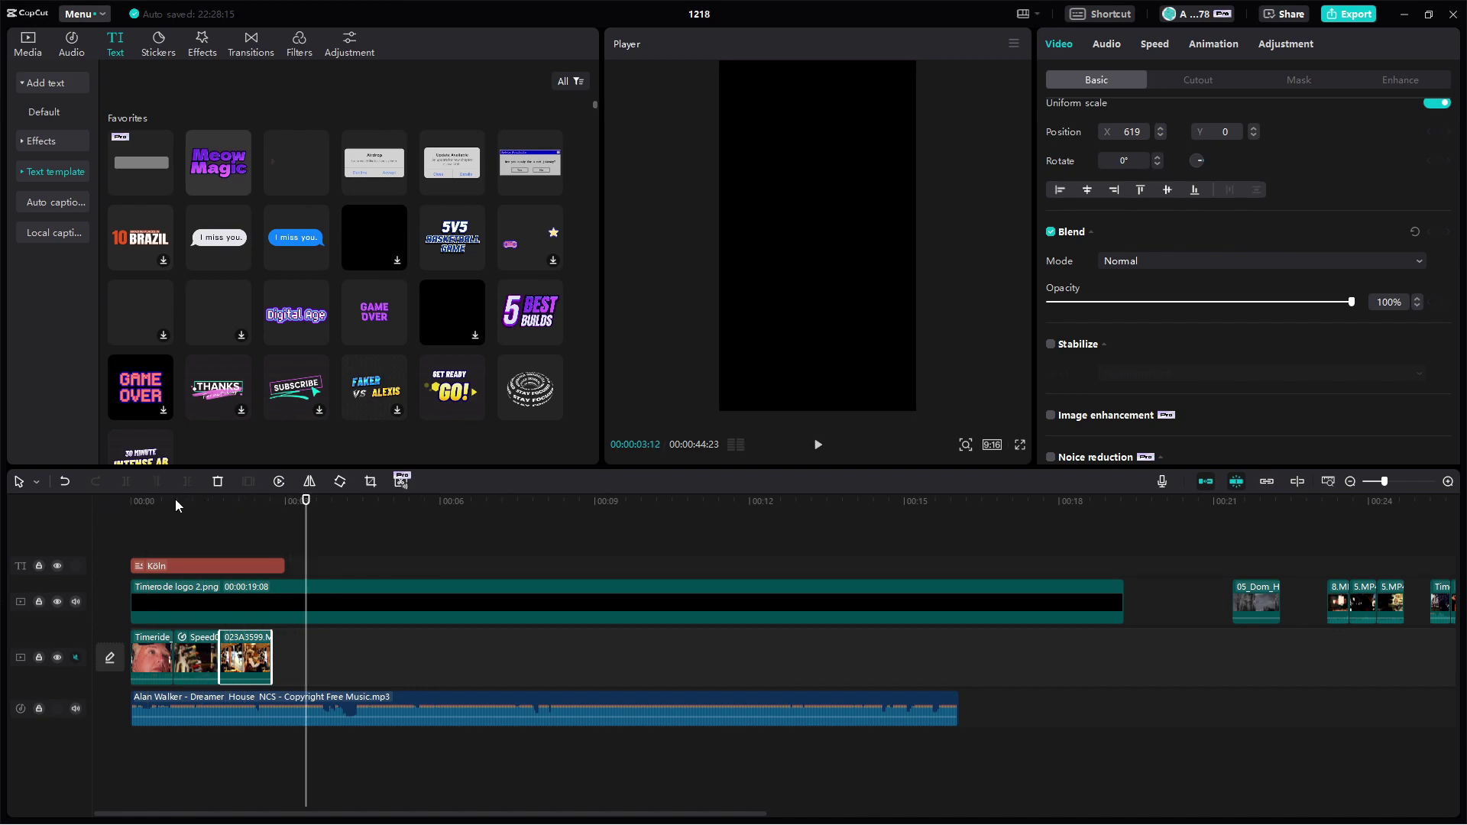
drag(146, 498, 131, 499)
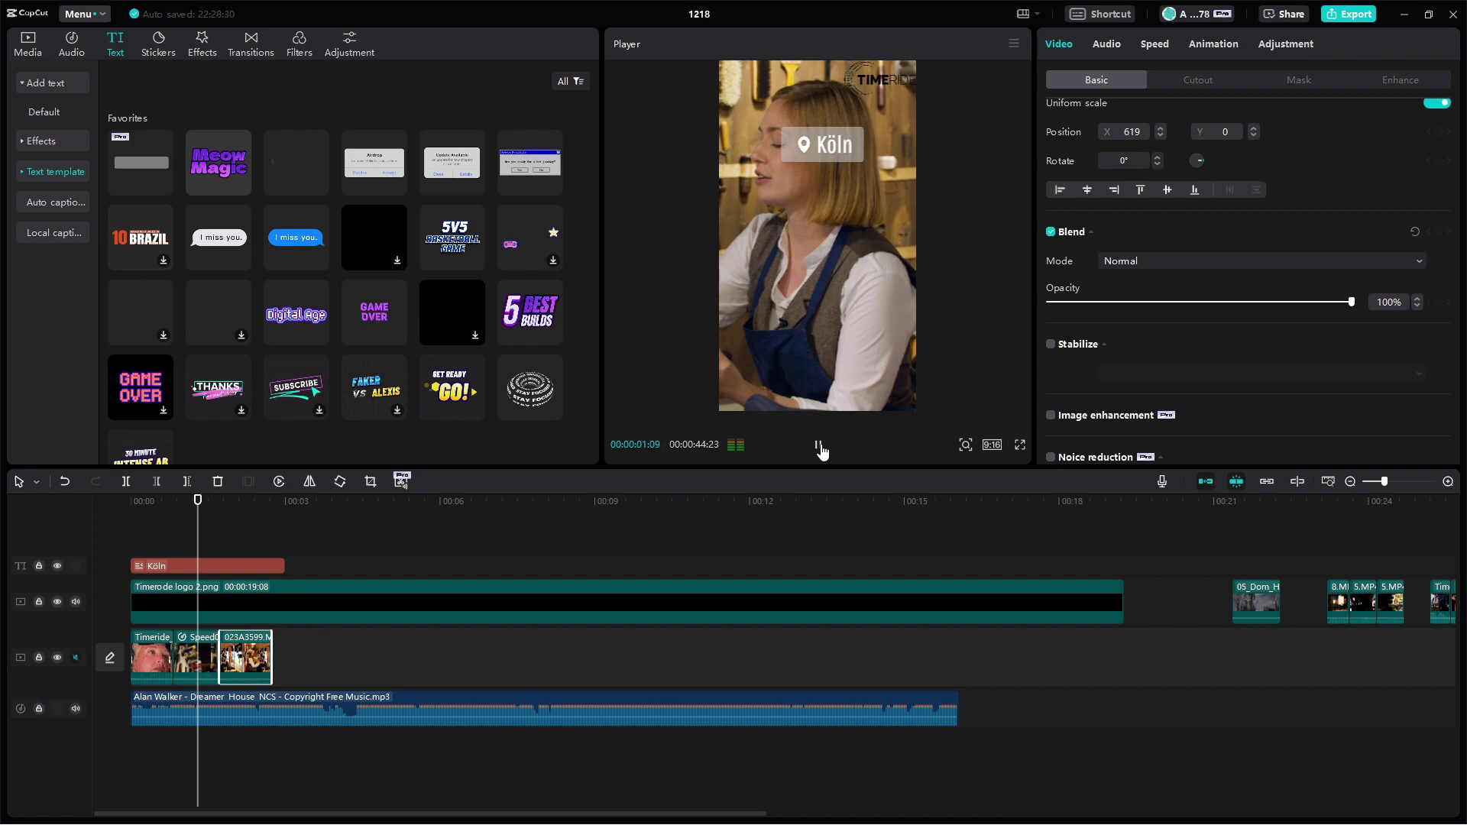
click(819, 448)
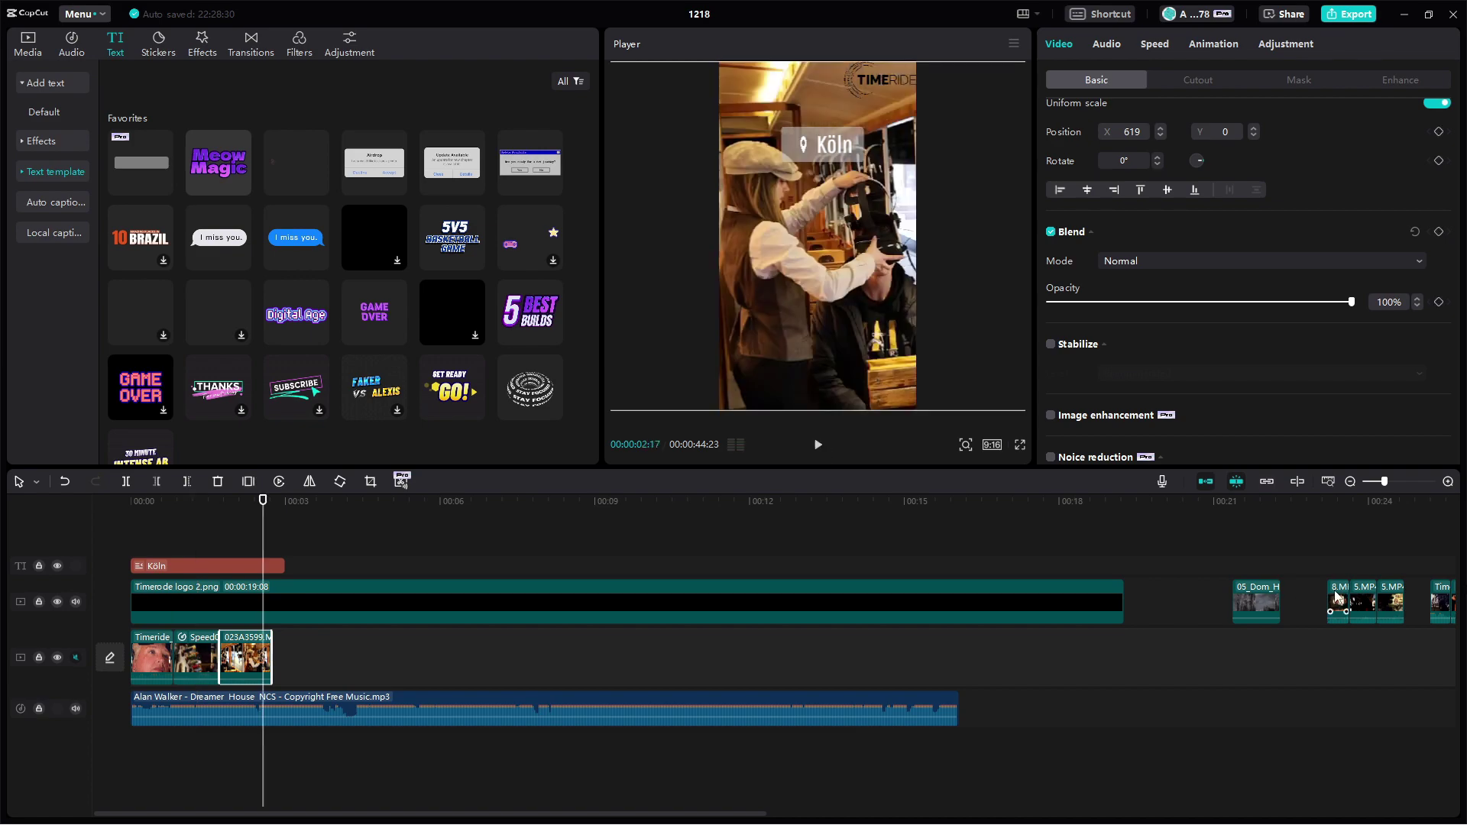
- Move the 5.MP4 piano clip at about 00:24:02 to the lower video track, directly after the 023A3599.MP4 clip
click(1336, 504)
click(1372, 504)
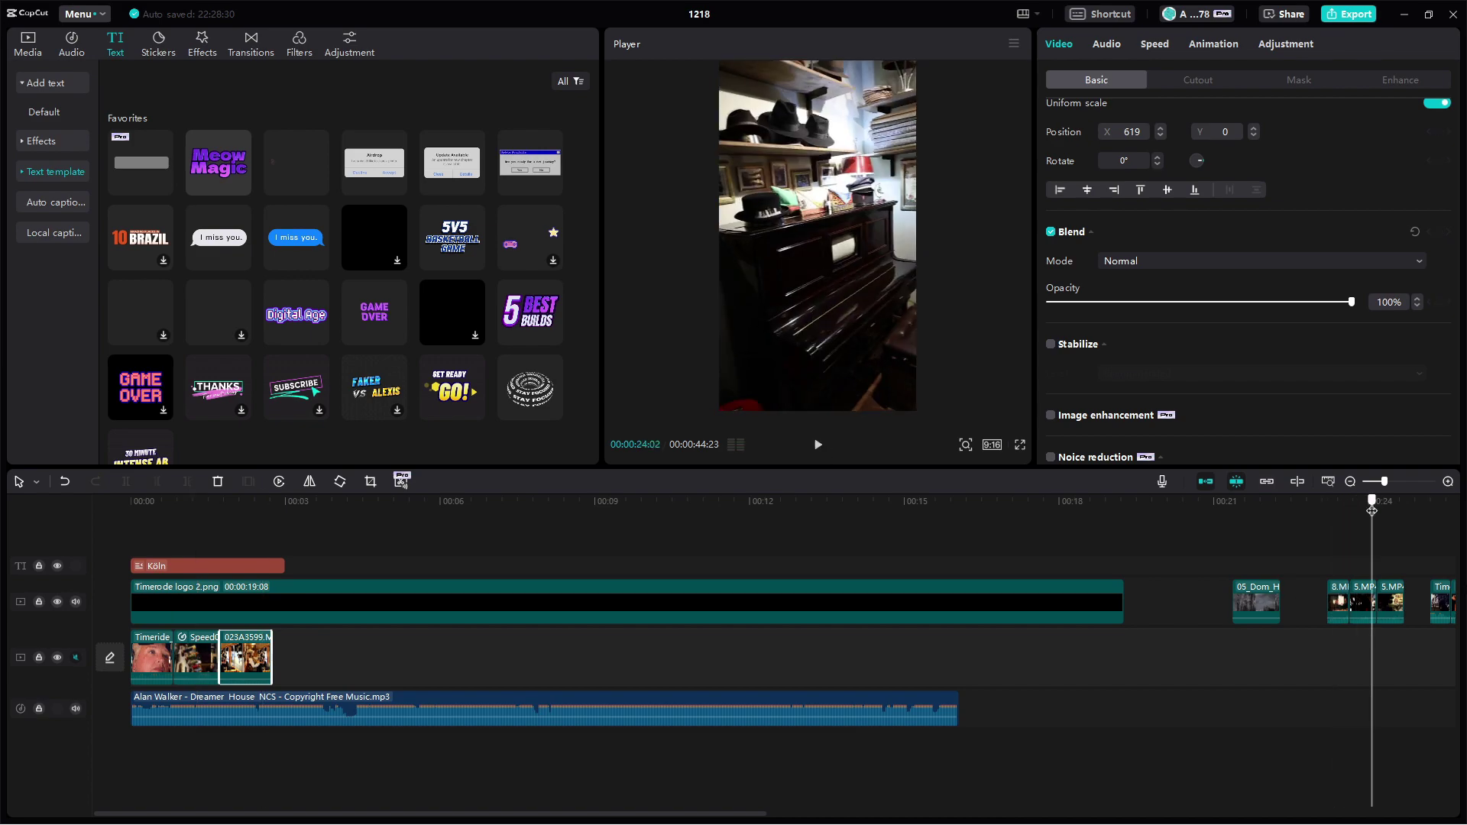
drag(661, 615, 284, 656)
- Move the 04_Hauptbahnhof clip at about 00:32:06 to the lower video track, directly after the 5.MP4 piano clip, and play across the cut
drag(1403, 503, 1140, 538)
click(978, 594)
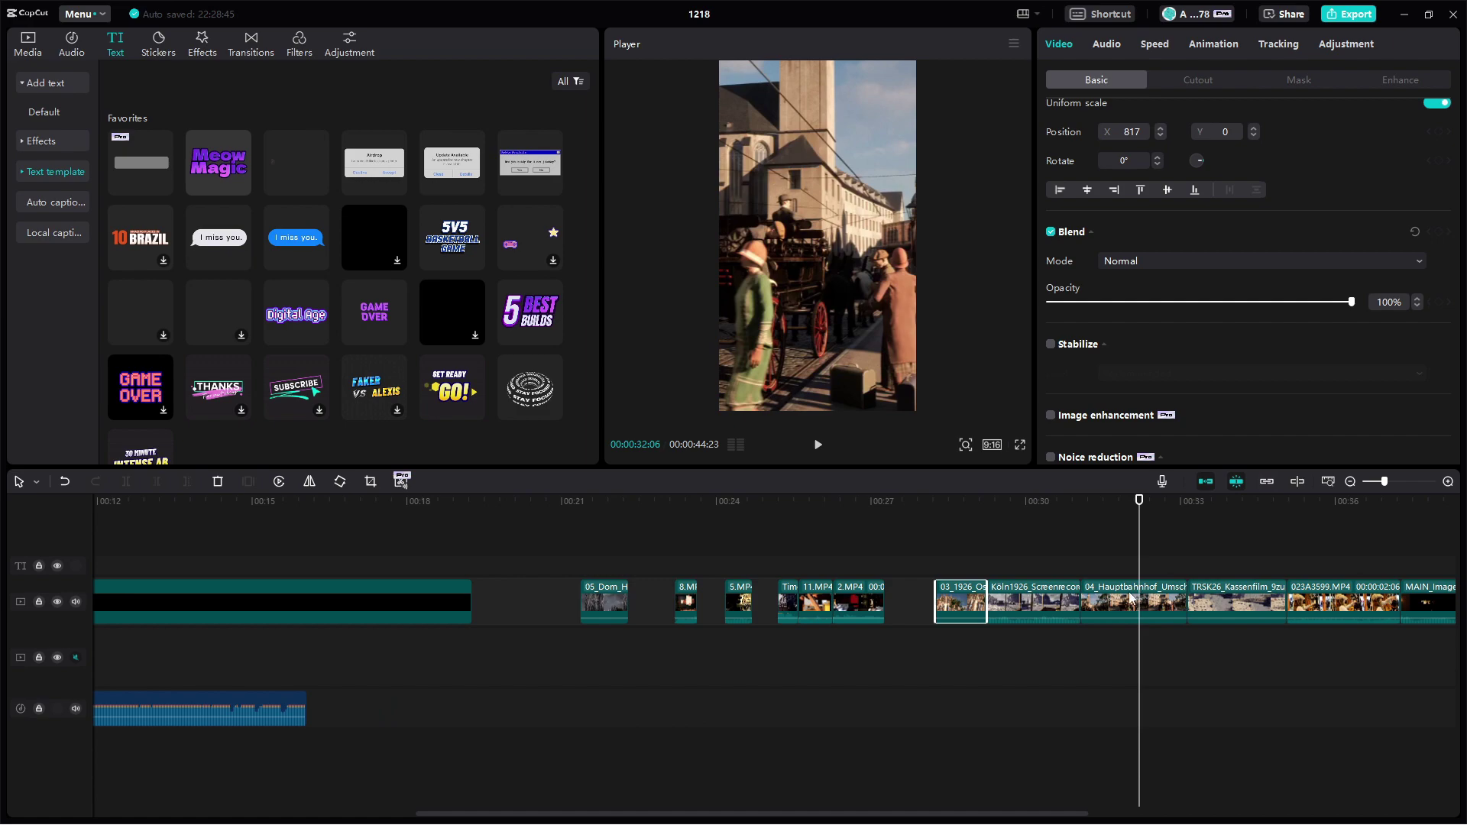
drag(1105, 595, 412, 623)
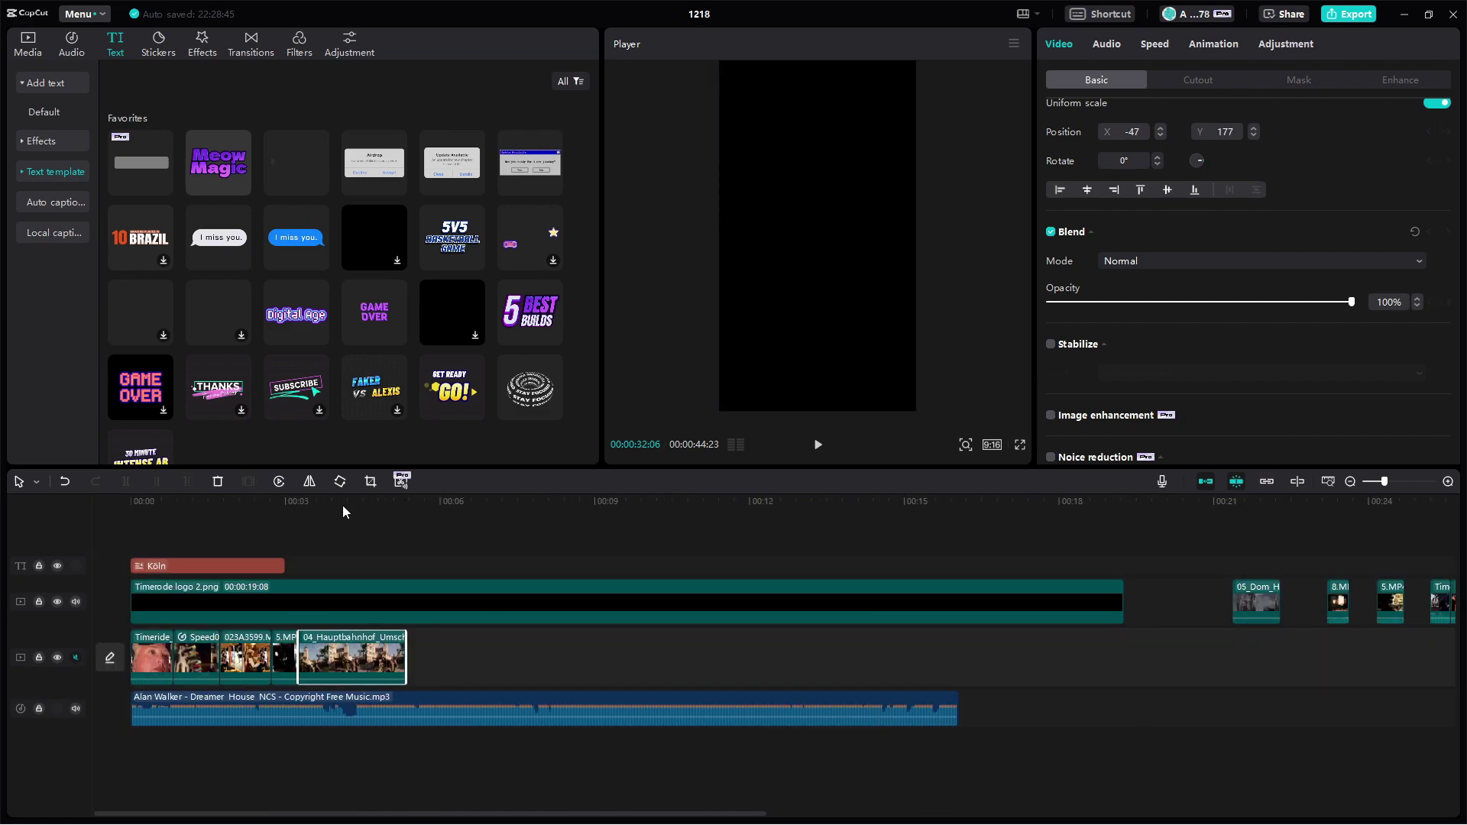
drag(342, 505, 271, 504)
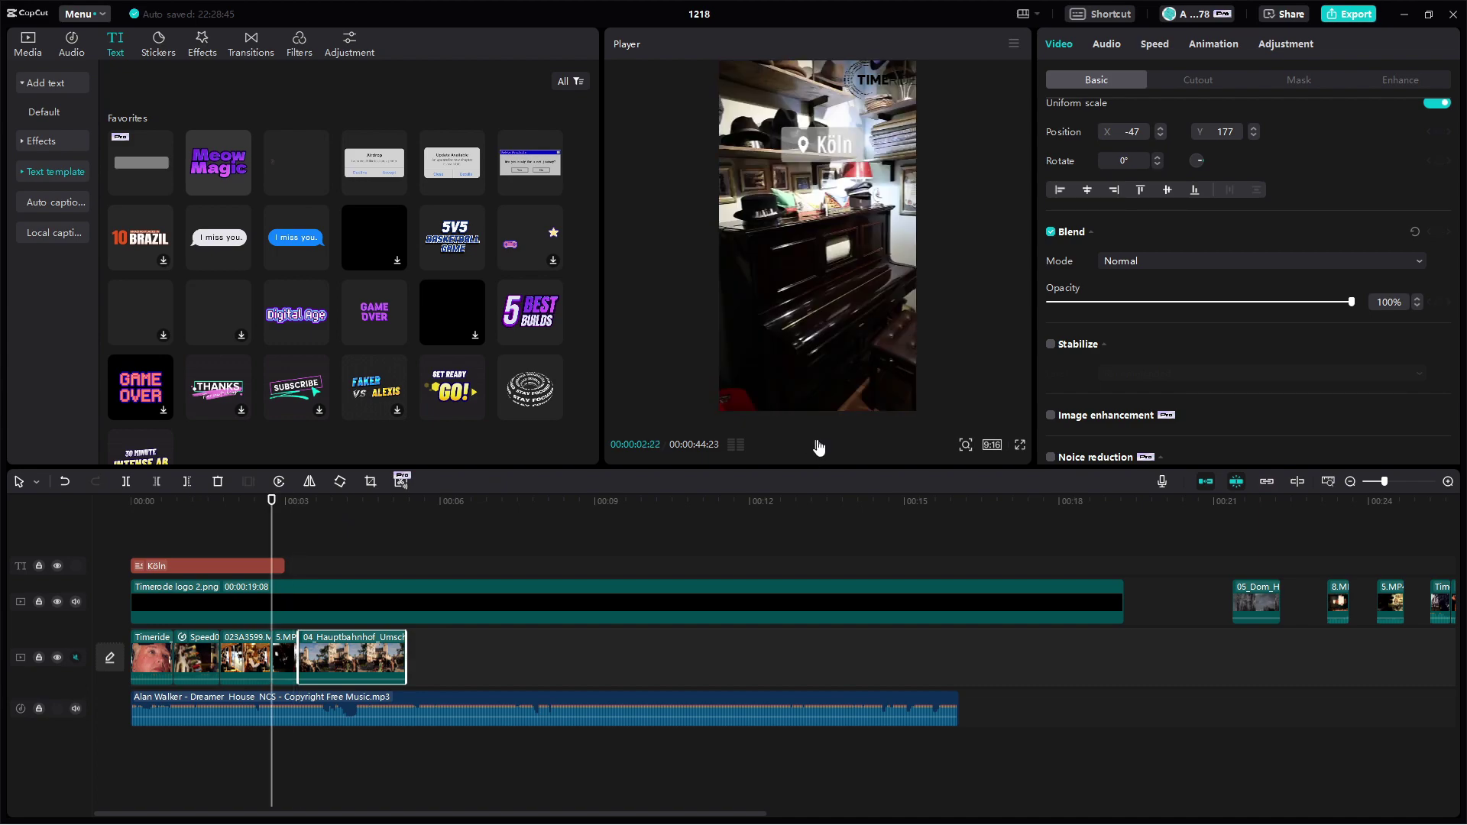
click(820, 447)
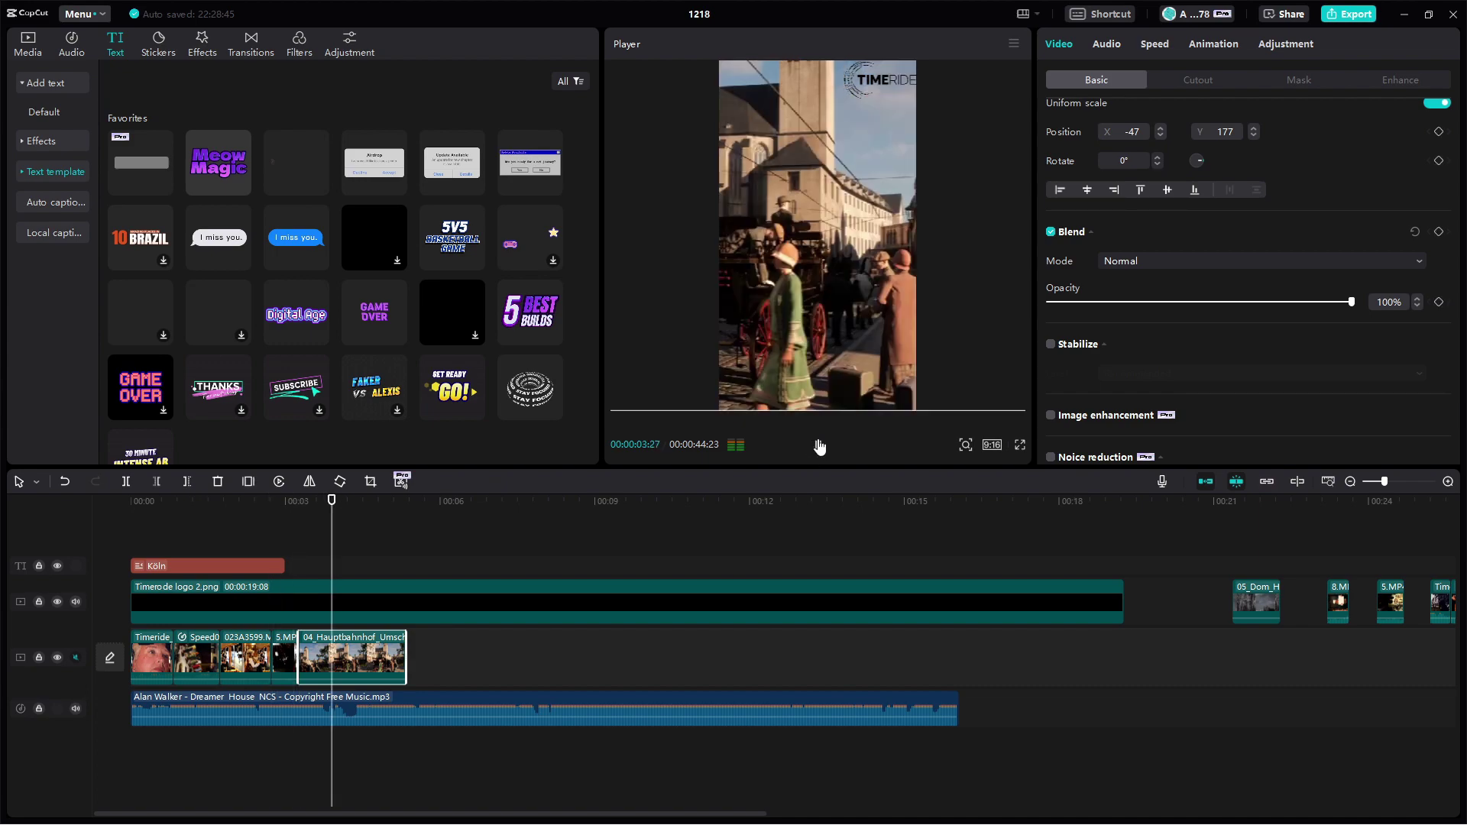
click(819, 446)
- Shorten the end of the opening VR-headset clip slightly and play the sequence from 00:00
click(162, 501)
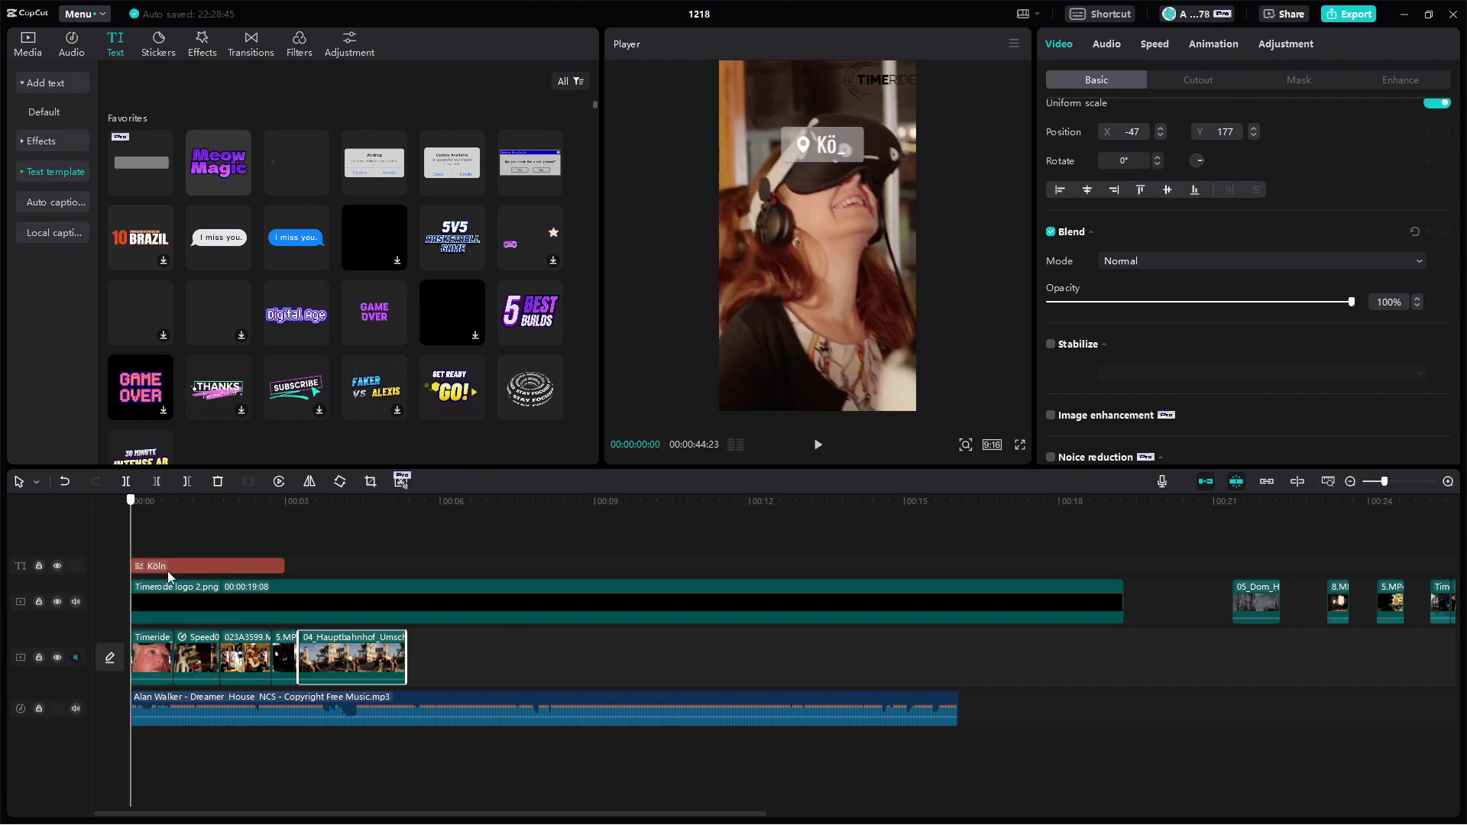
drag(169, 646, 164, 645)
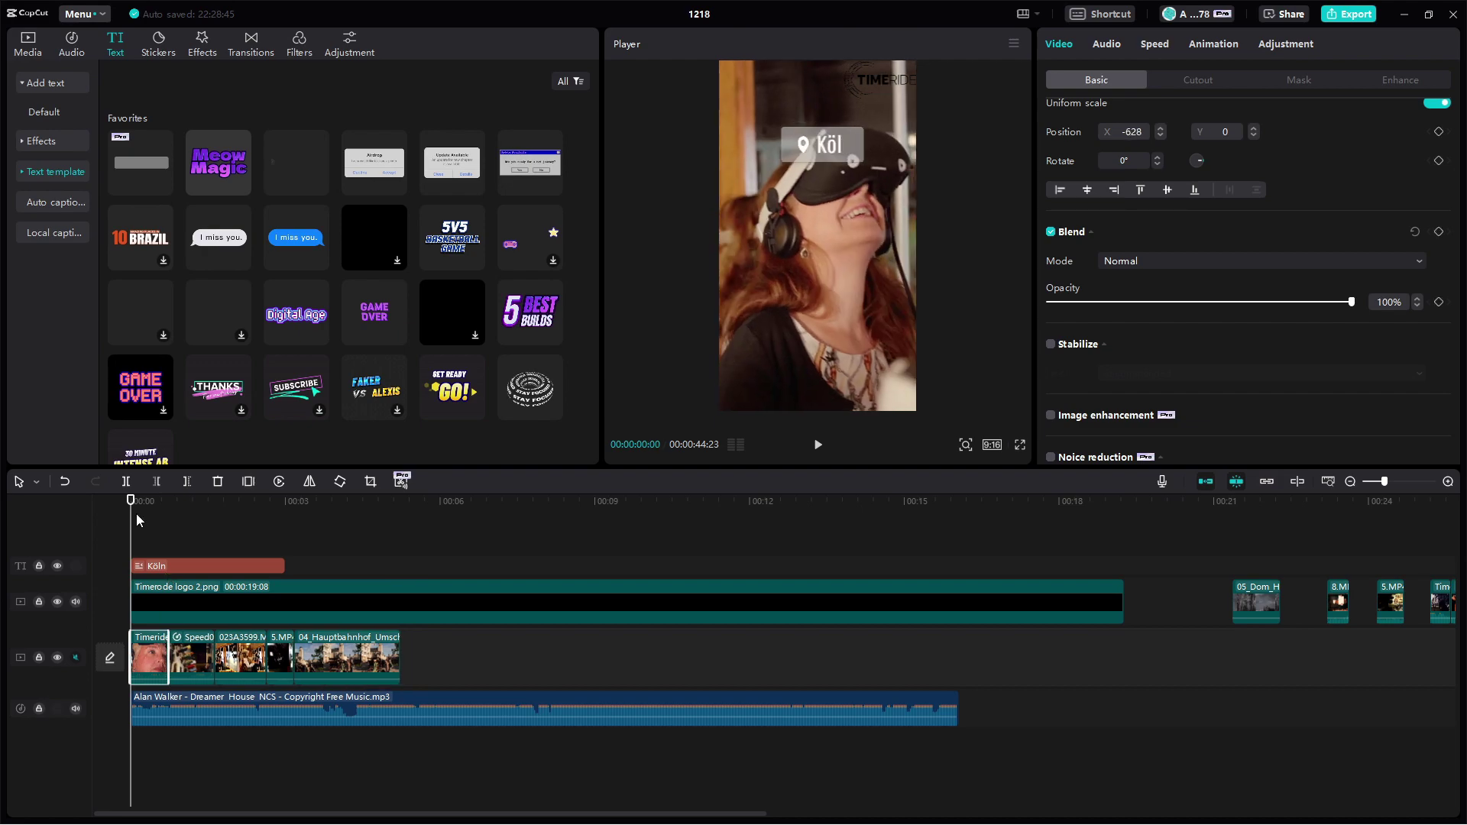
click(823, 447)
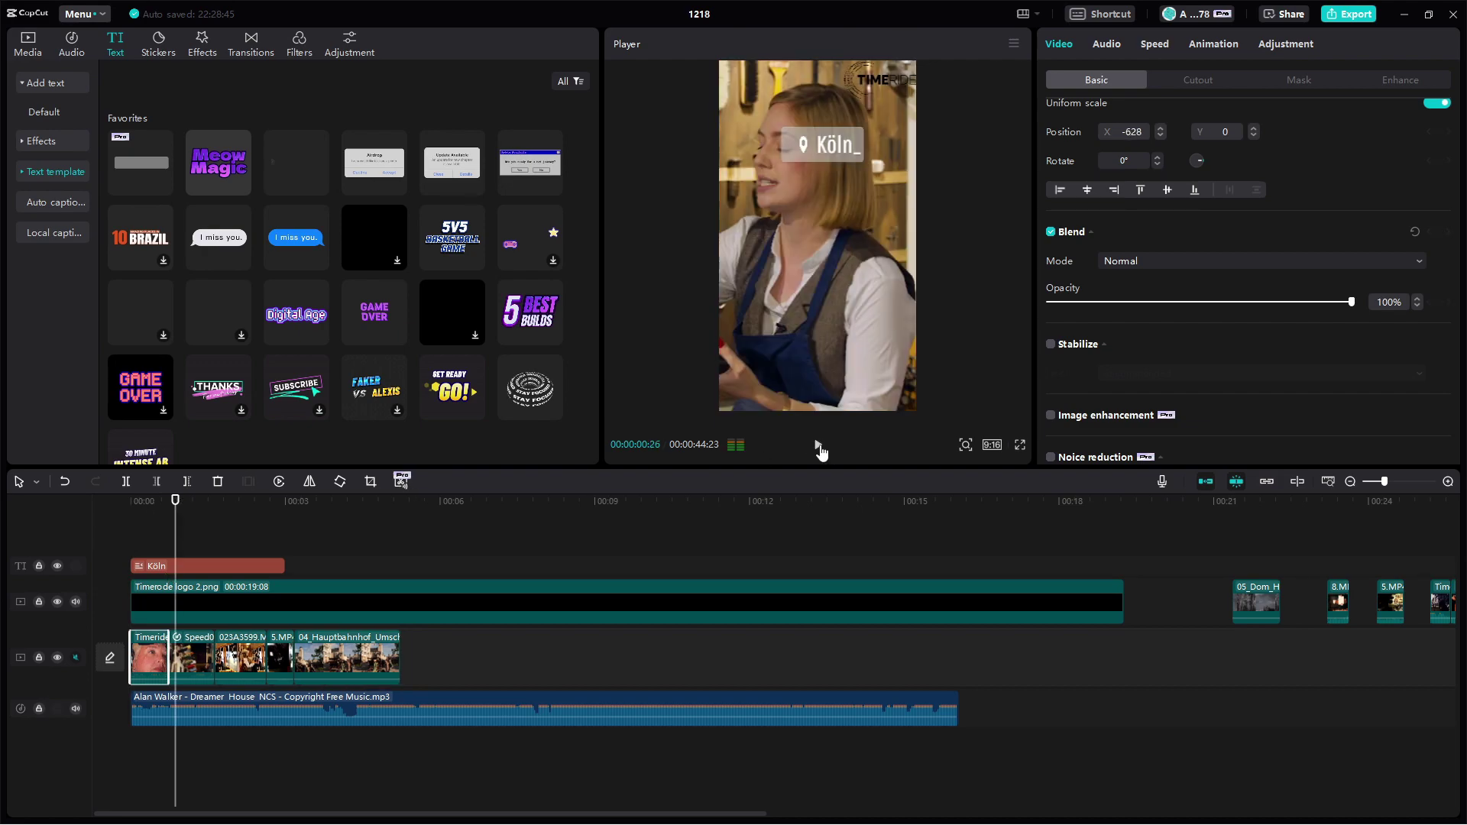
click(819, 447)
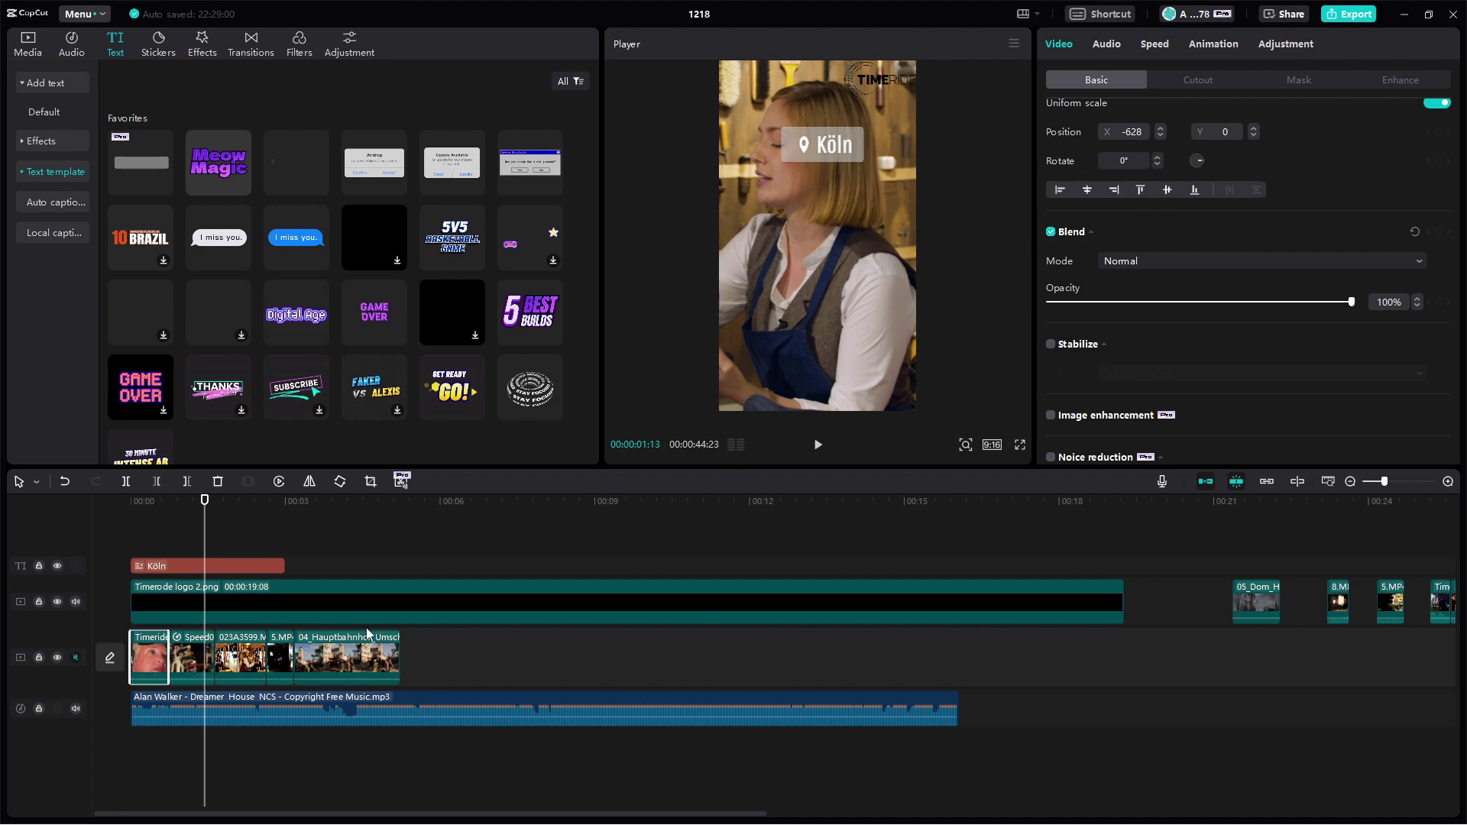
- Shorten the end of the sped-up second clip to about 00:01:13 and replay its cuts against the music
click(208, 658)
drag(206, 654, 195, 654)
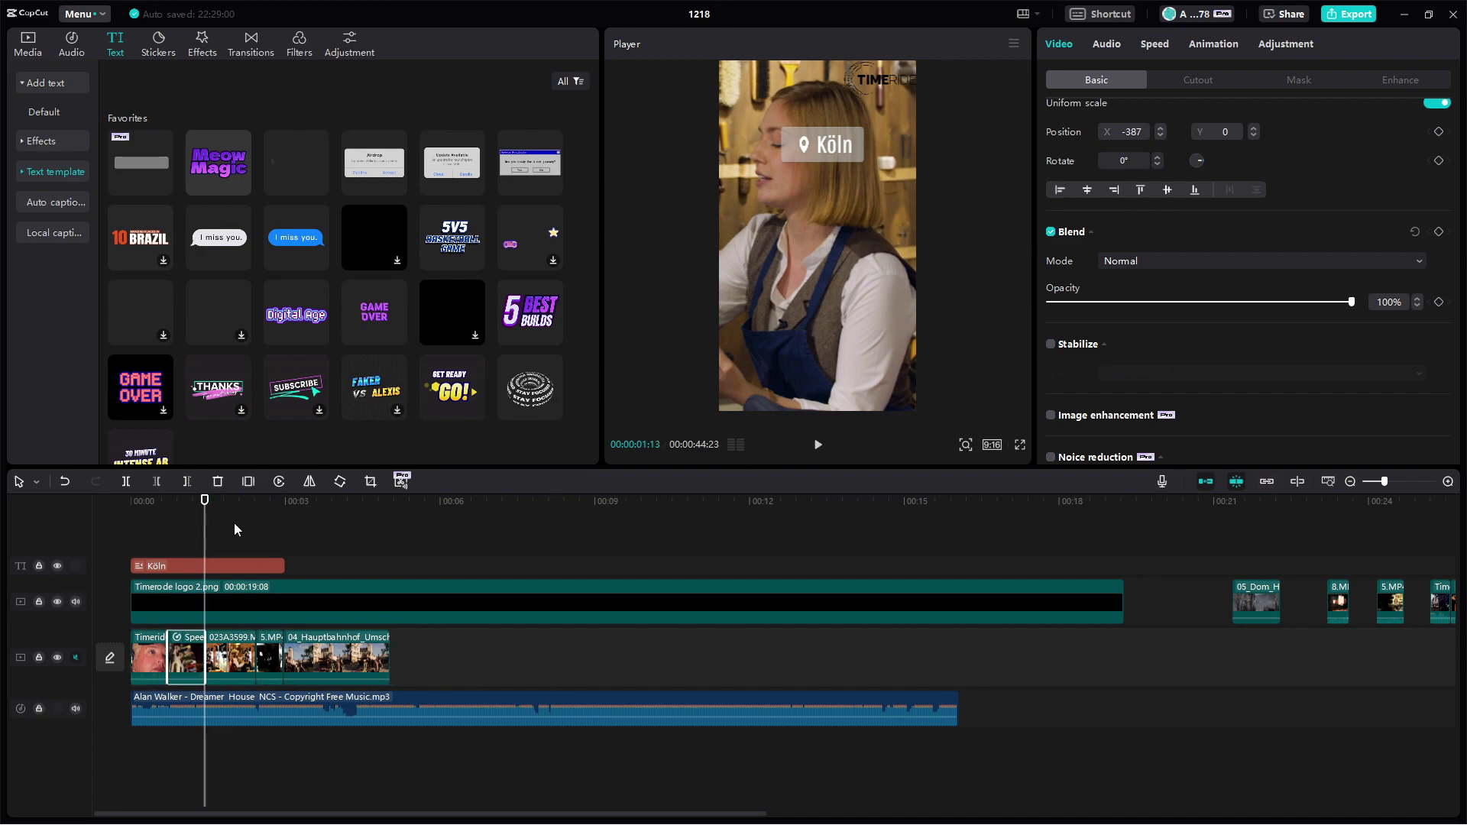
click(167, 500)
click(819, 446)
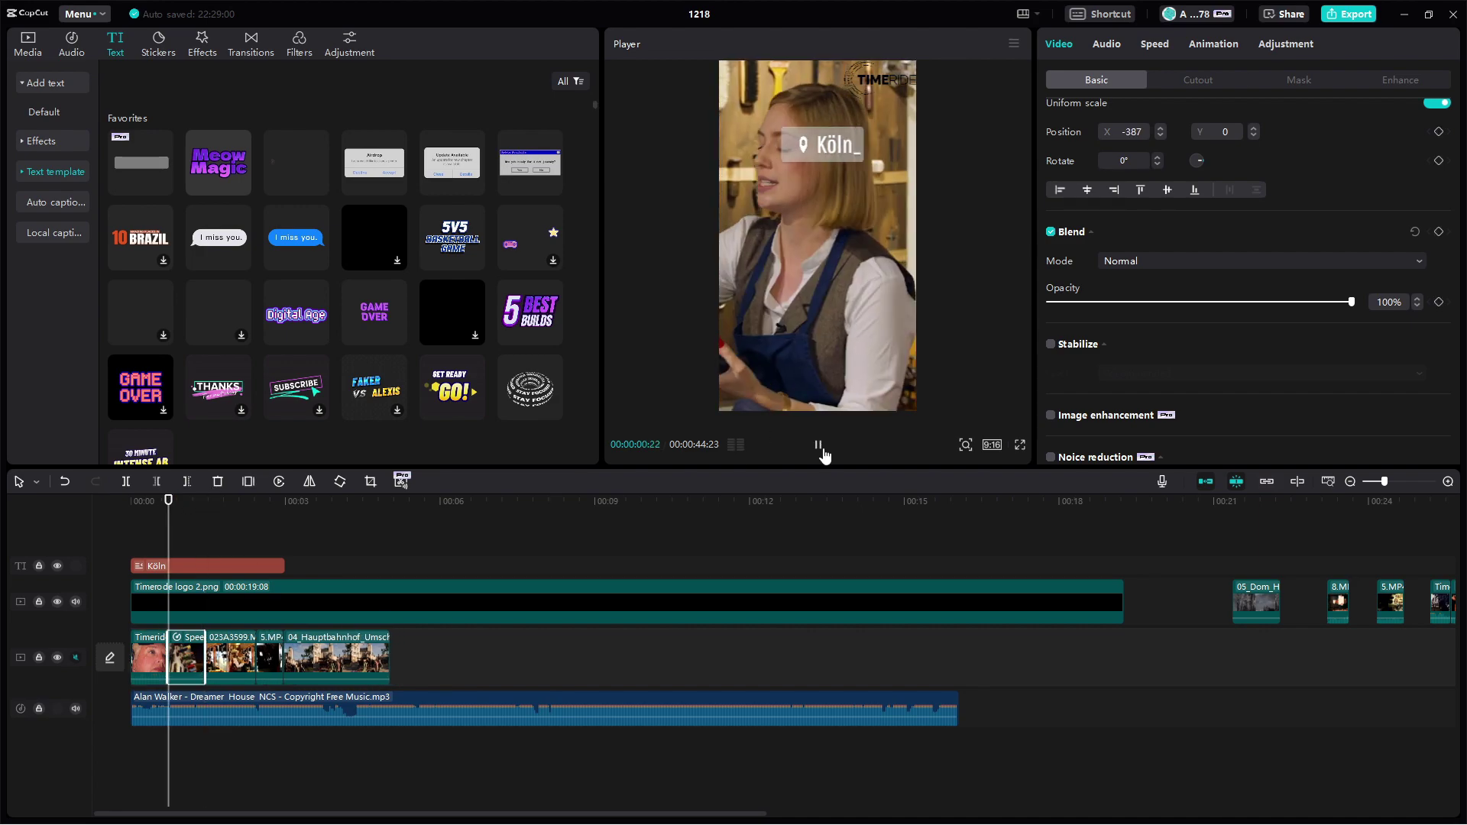
click(819, 446)
click(819, 446)
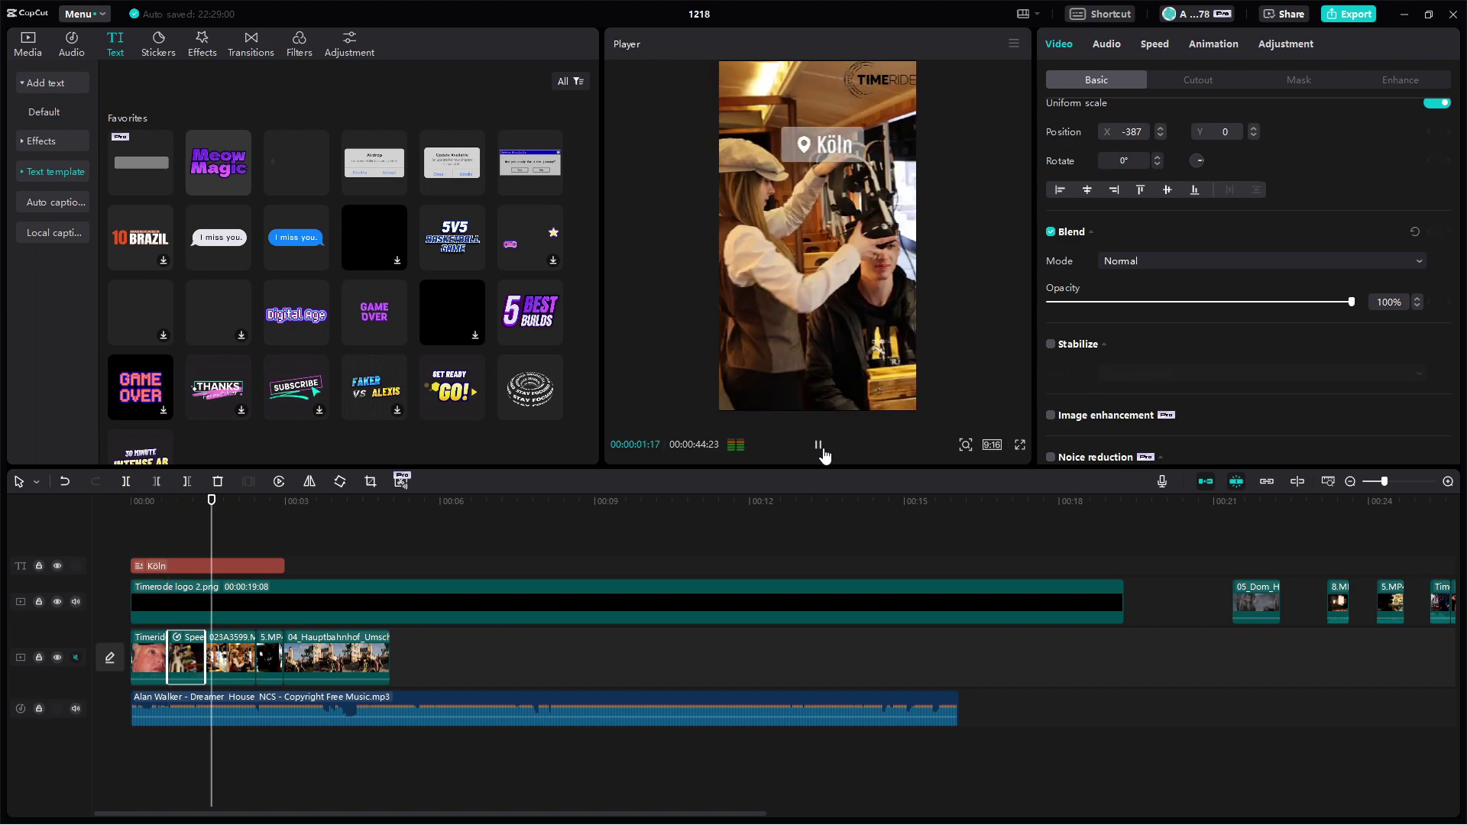
click(819, 446)
- Trim the end of the 023A3599.MP4 clip on the lower track and play through the cut to the piano clip
click(249, 660)
drag(257, 654, 231, 654)
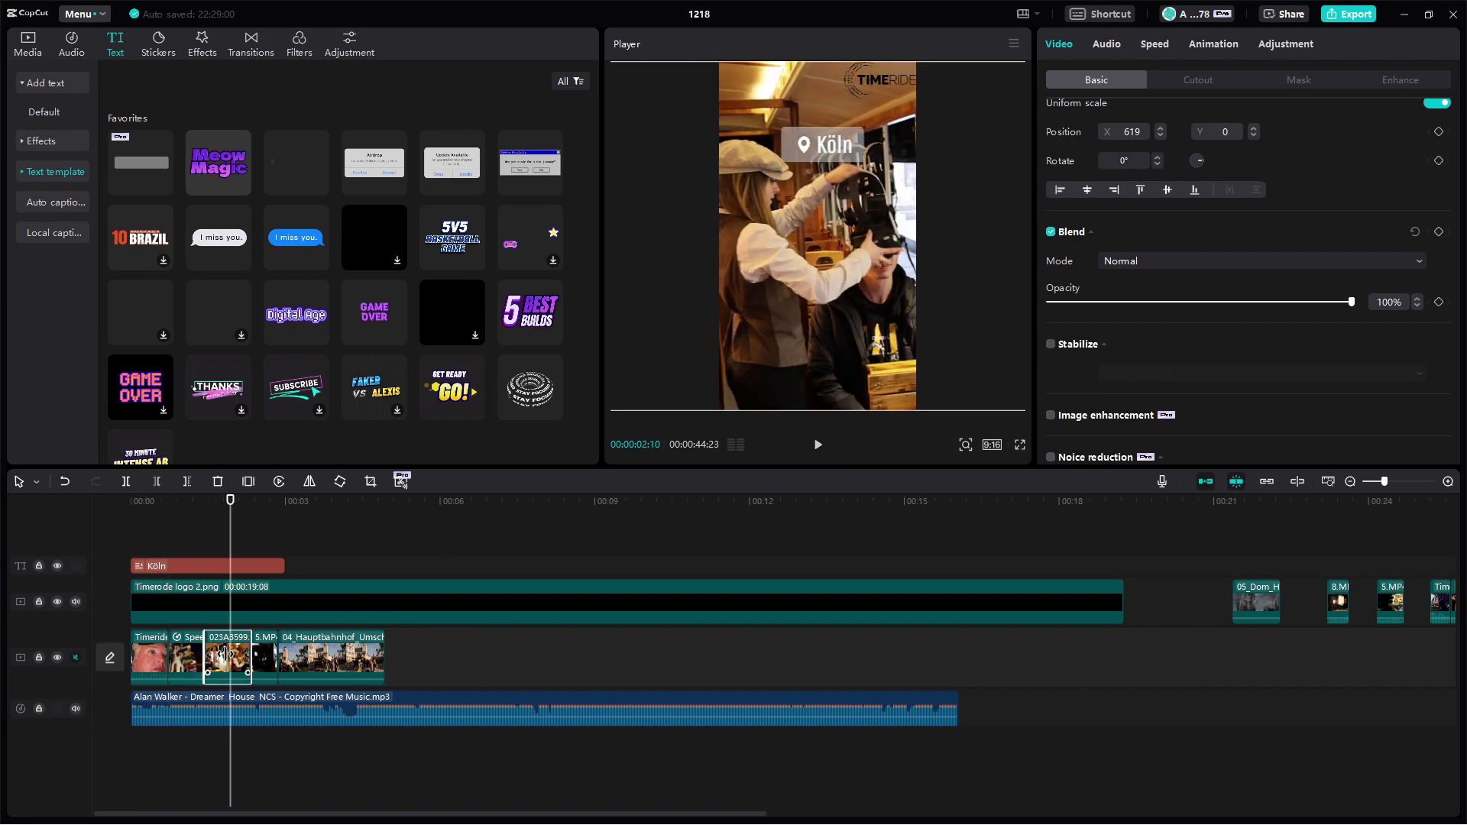
click(822, 451)
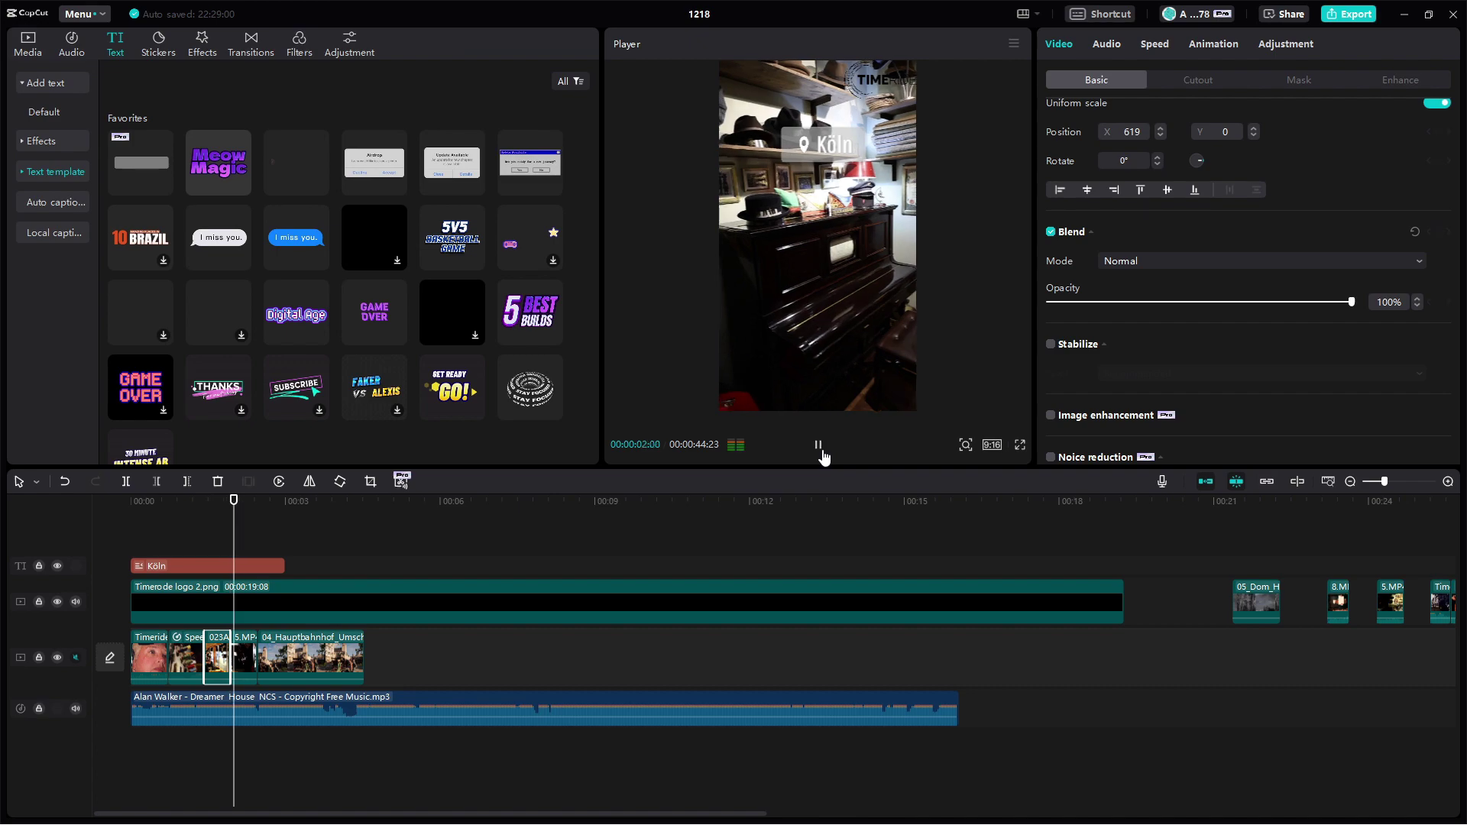
click(821, 450)
- Shorten the end of the 5.MP4 piano clip slightly and play on into the 04_Hauptbahnhof clip
click(249, 657)
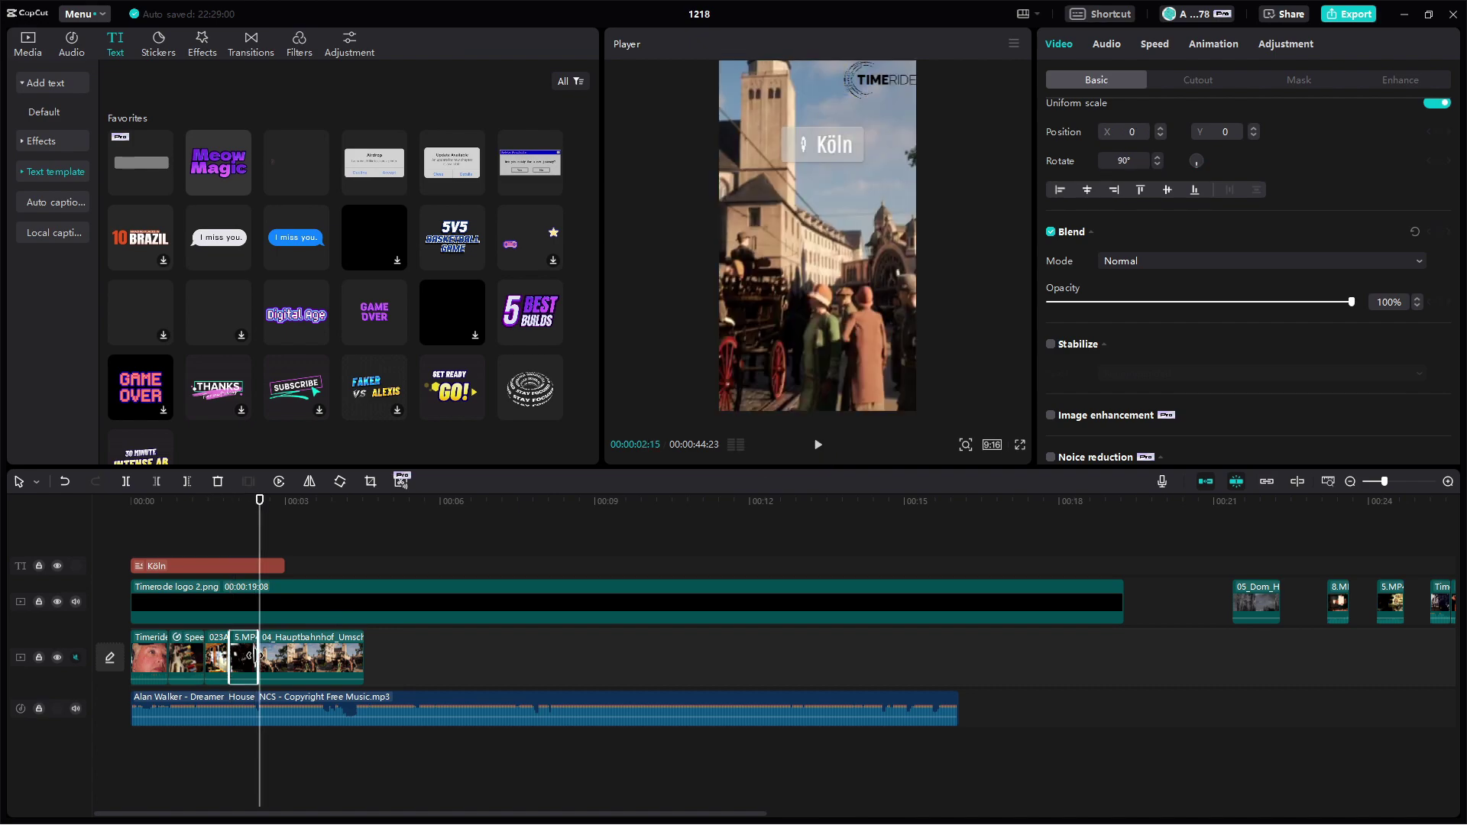
drag(257, 655, 250, 655)
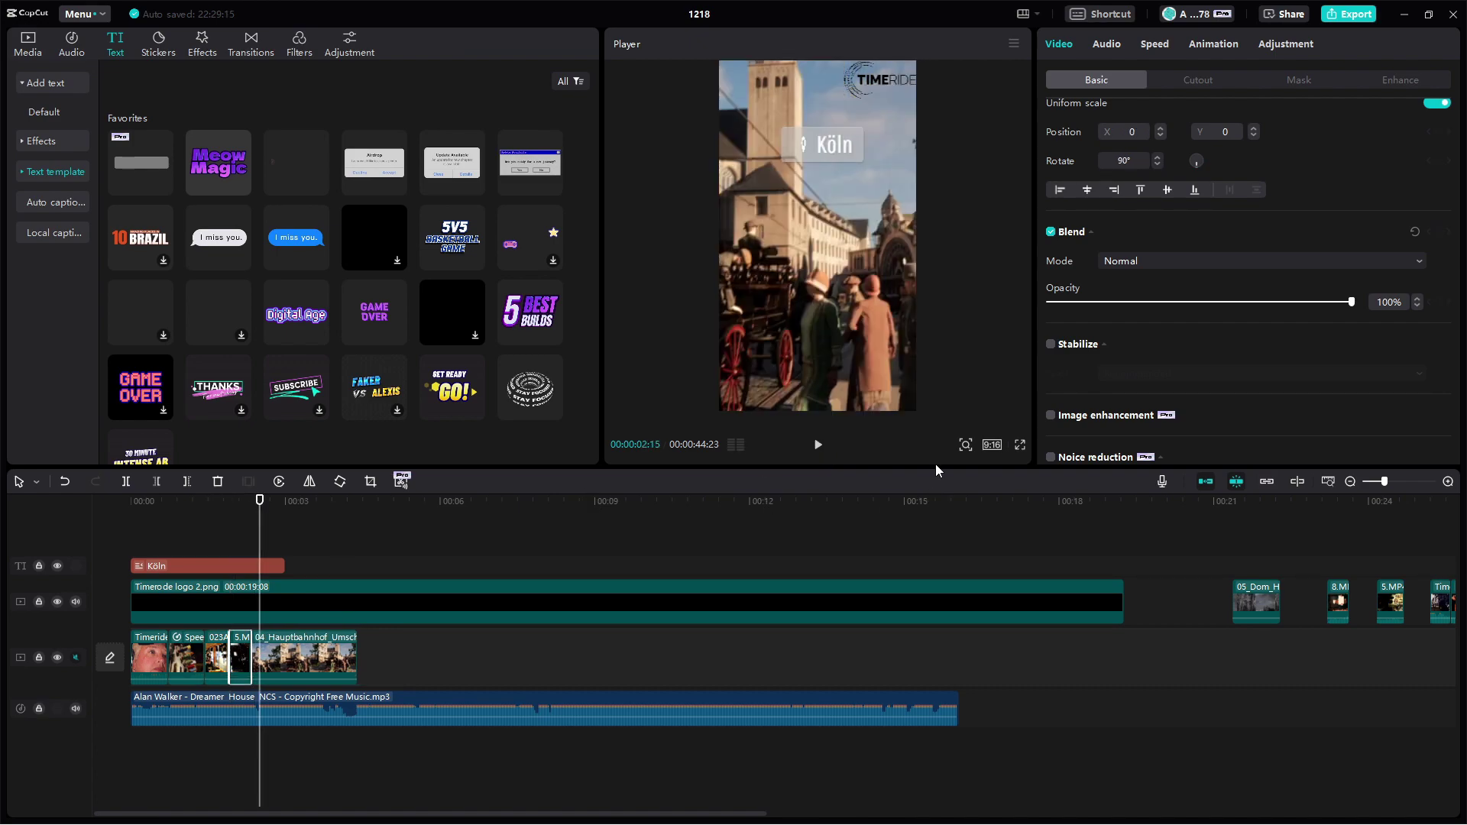
click(817, 447)
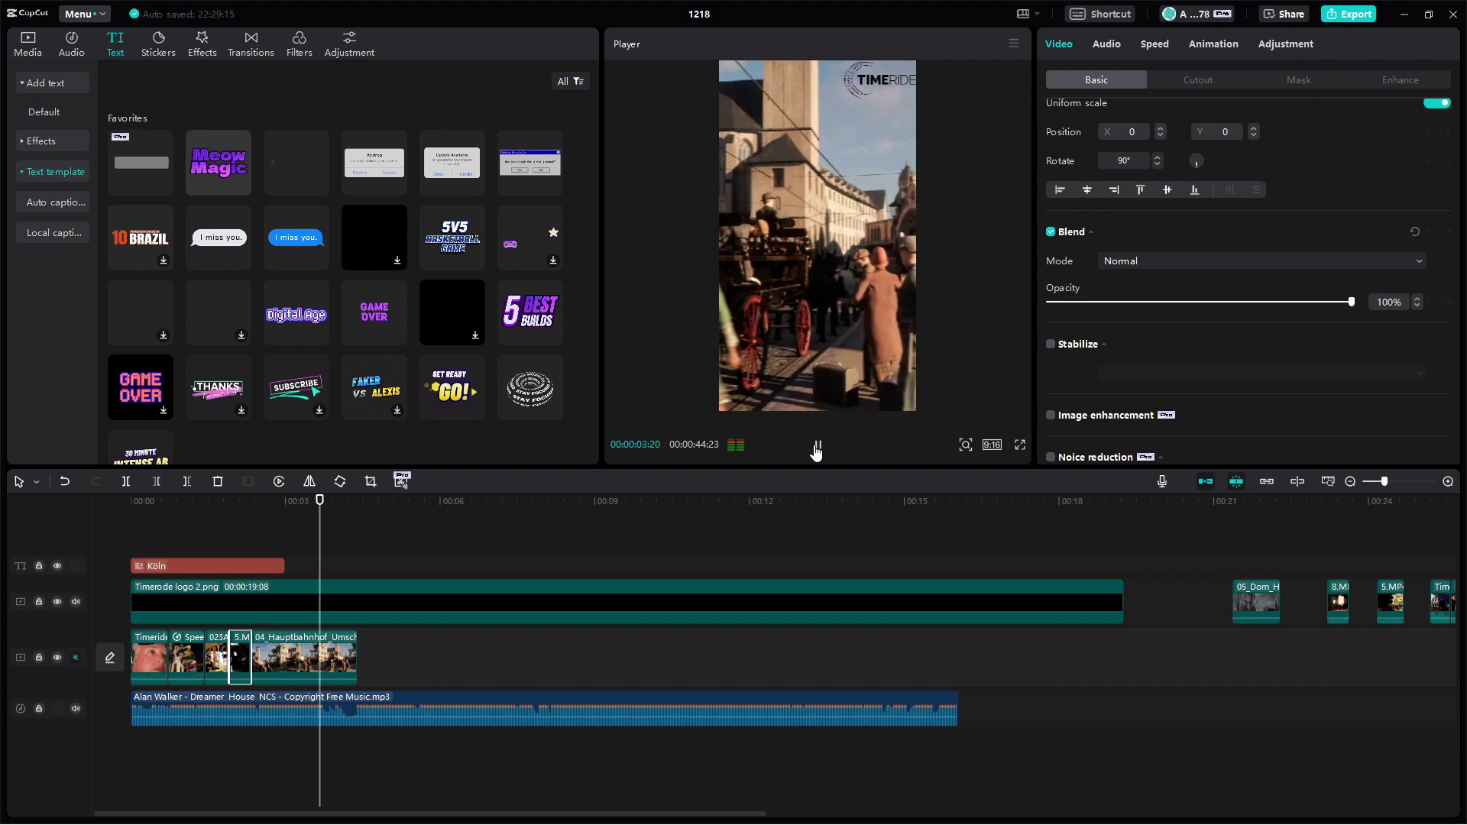
click(817, 450)
- Look through the unused clips and insert the short Timeride clip from about 00:25 between the piano clip and the 04_Hauptbahnhof clip
drag(317, 659, 378, 658)
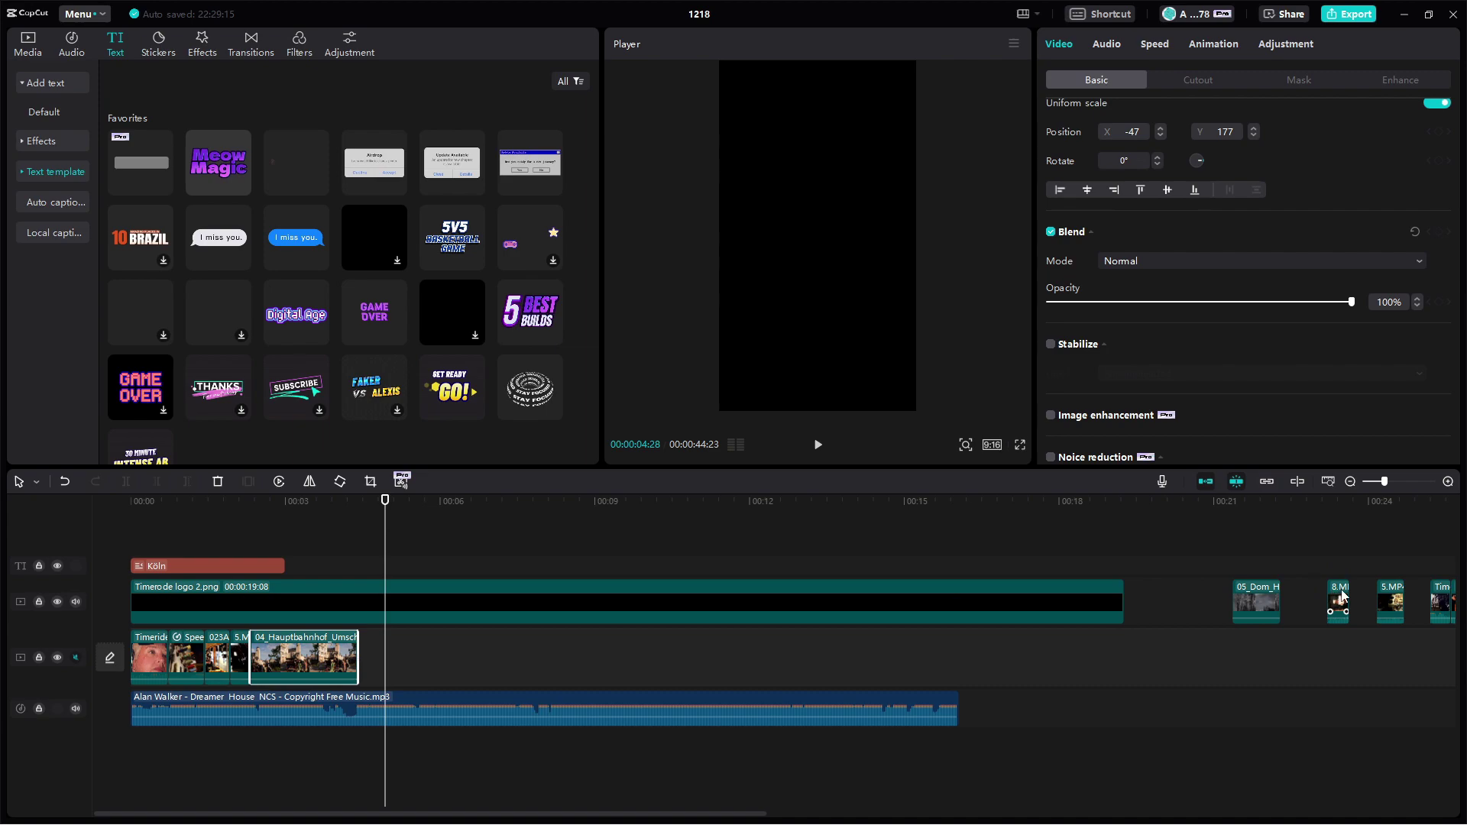
click(1343, 596)
click(1327, 500)
click(1361, 500)
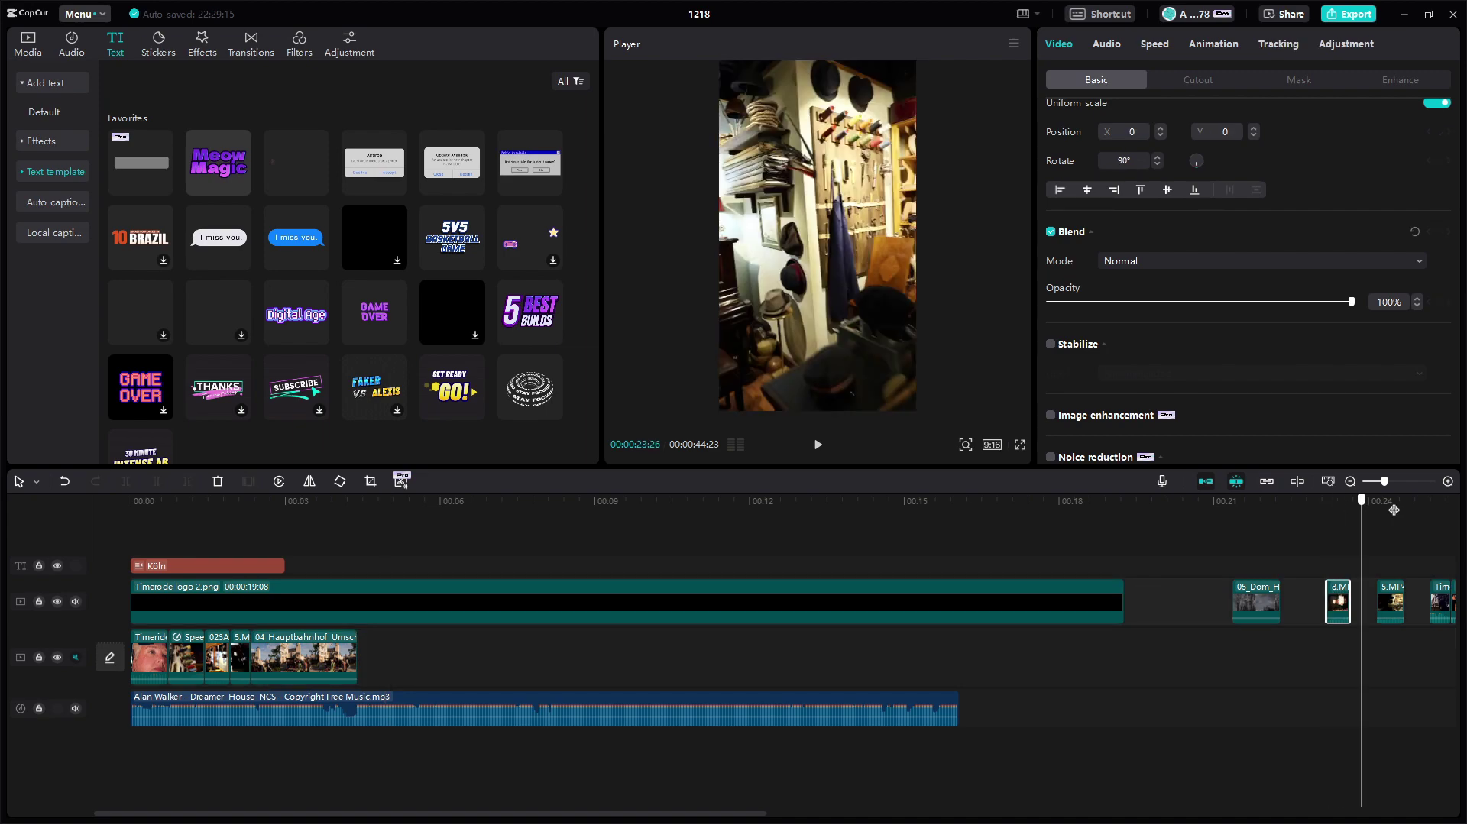
drag(1393, 510, 1451, 511)
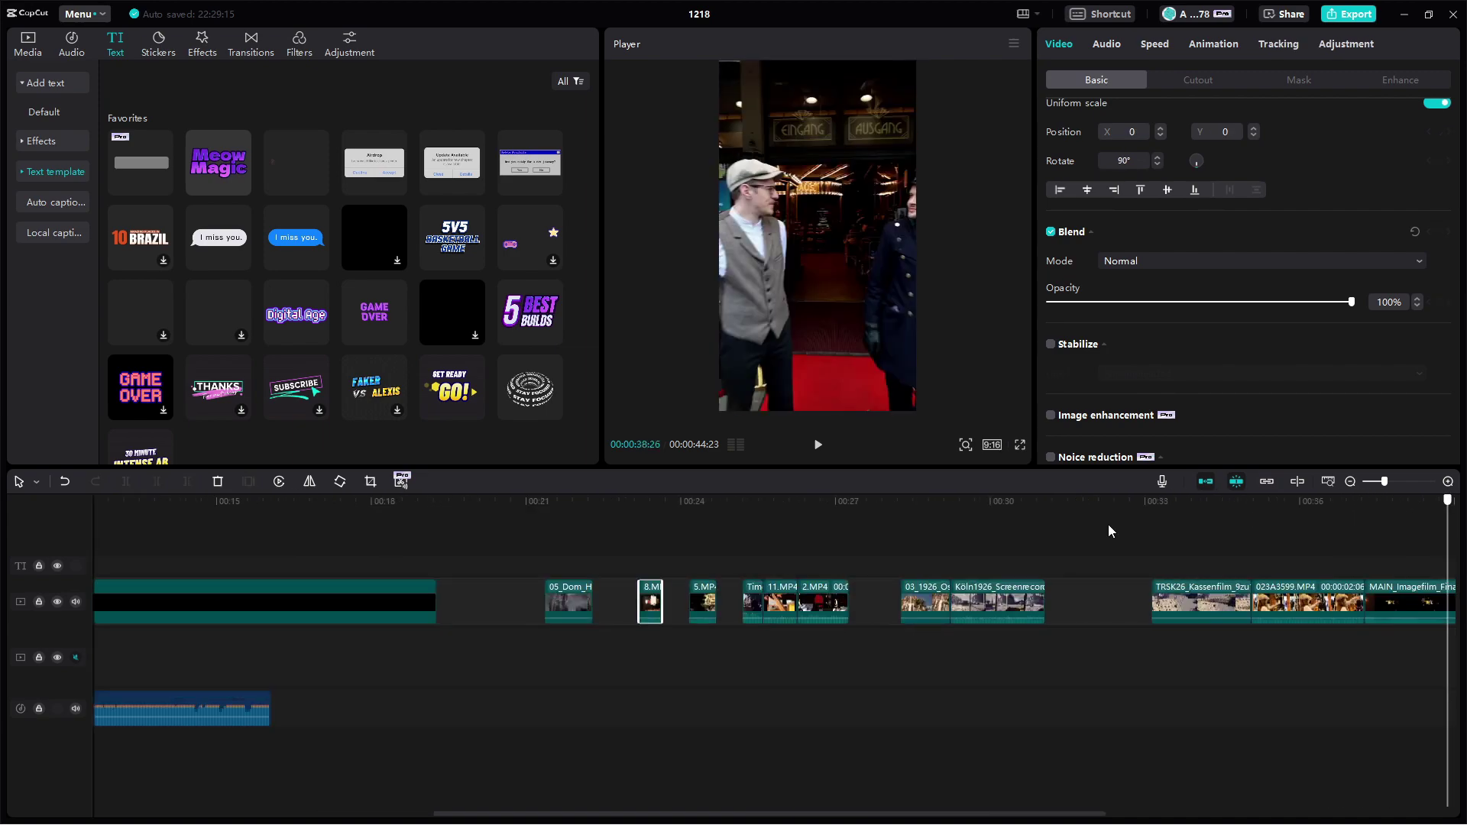
click(1245, 551)
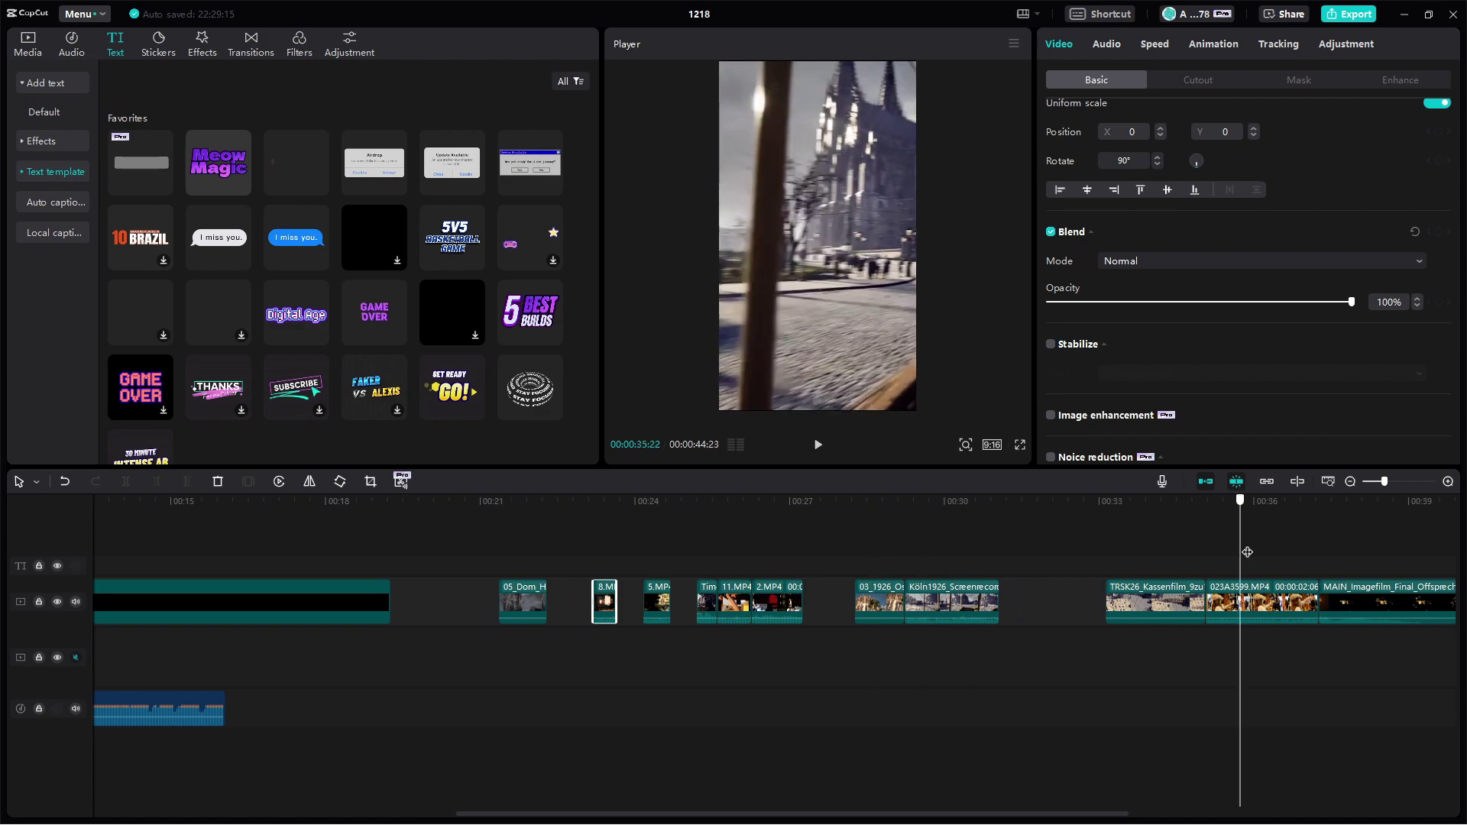
drag(1247, 552, 931, 514)
drag(845, 500, 725, 527)
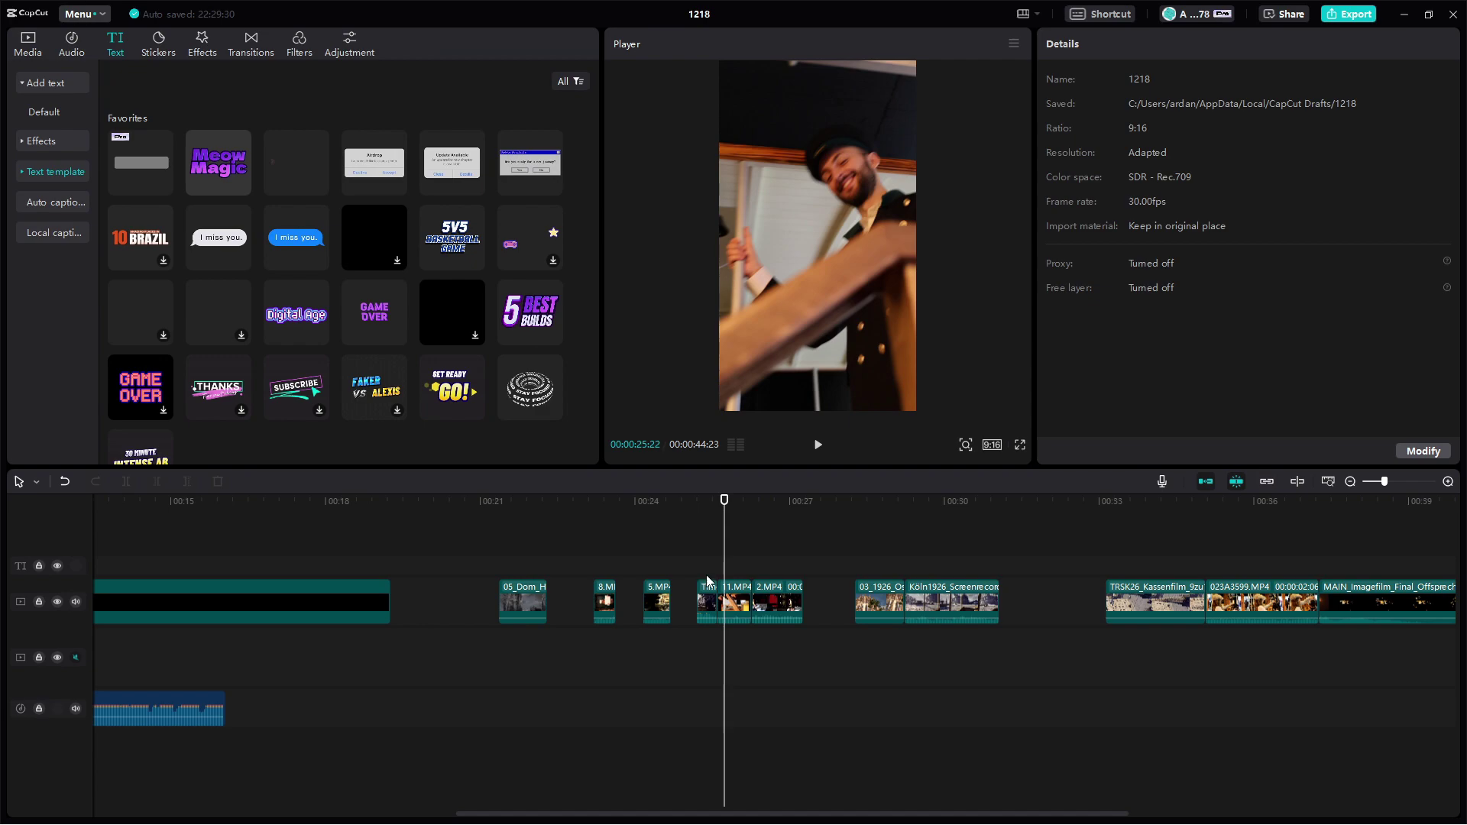
drag(708, 603, 277, 662)
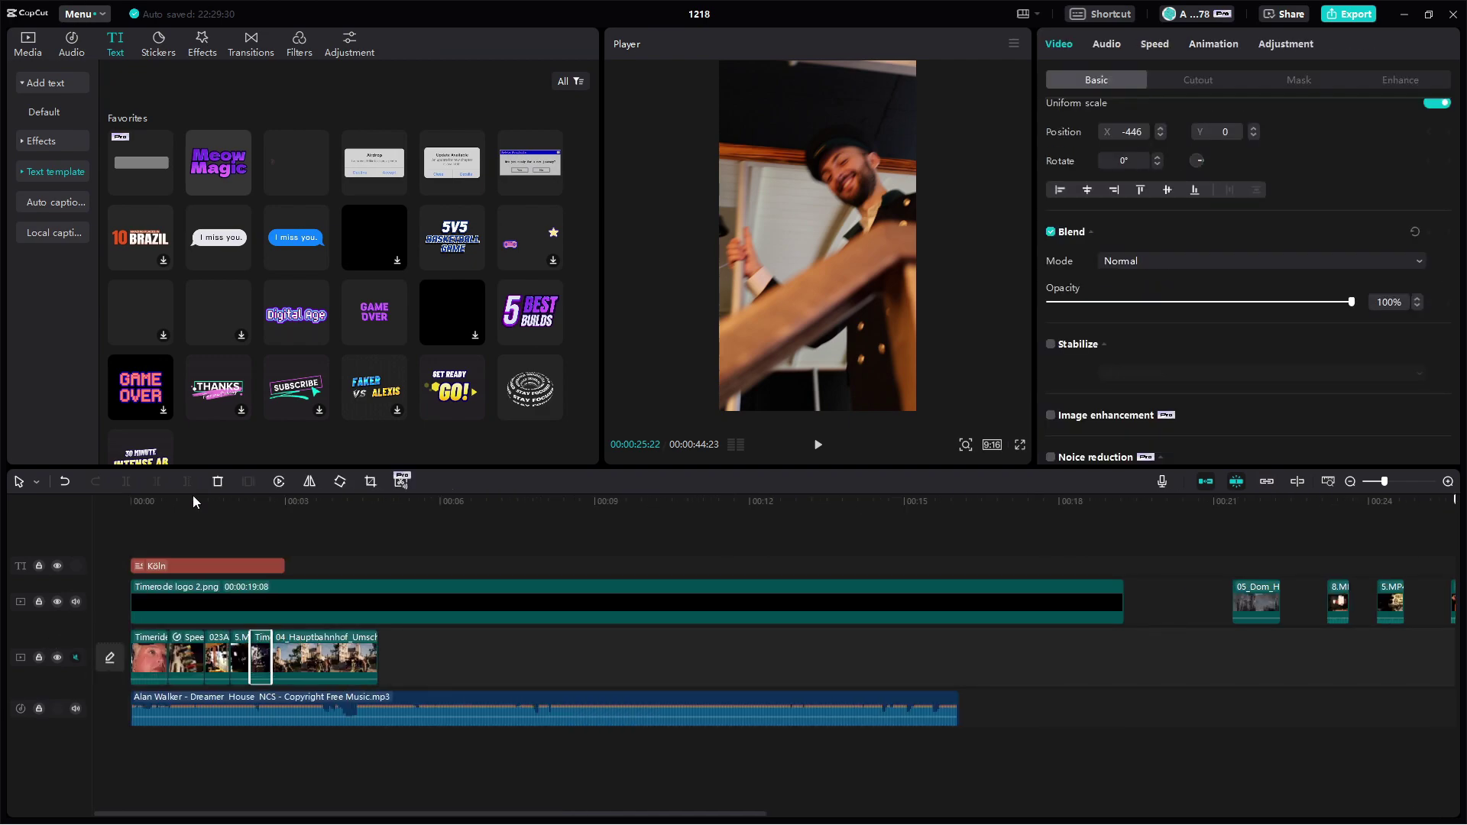
- Play the sequence from 00:00 and insert the 8.MP4 clip from about 00:23:11 between the short Timeride and 04_Hauptbahnhof clips
click(147, 501)
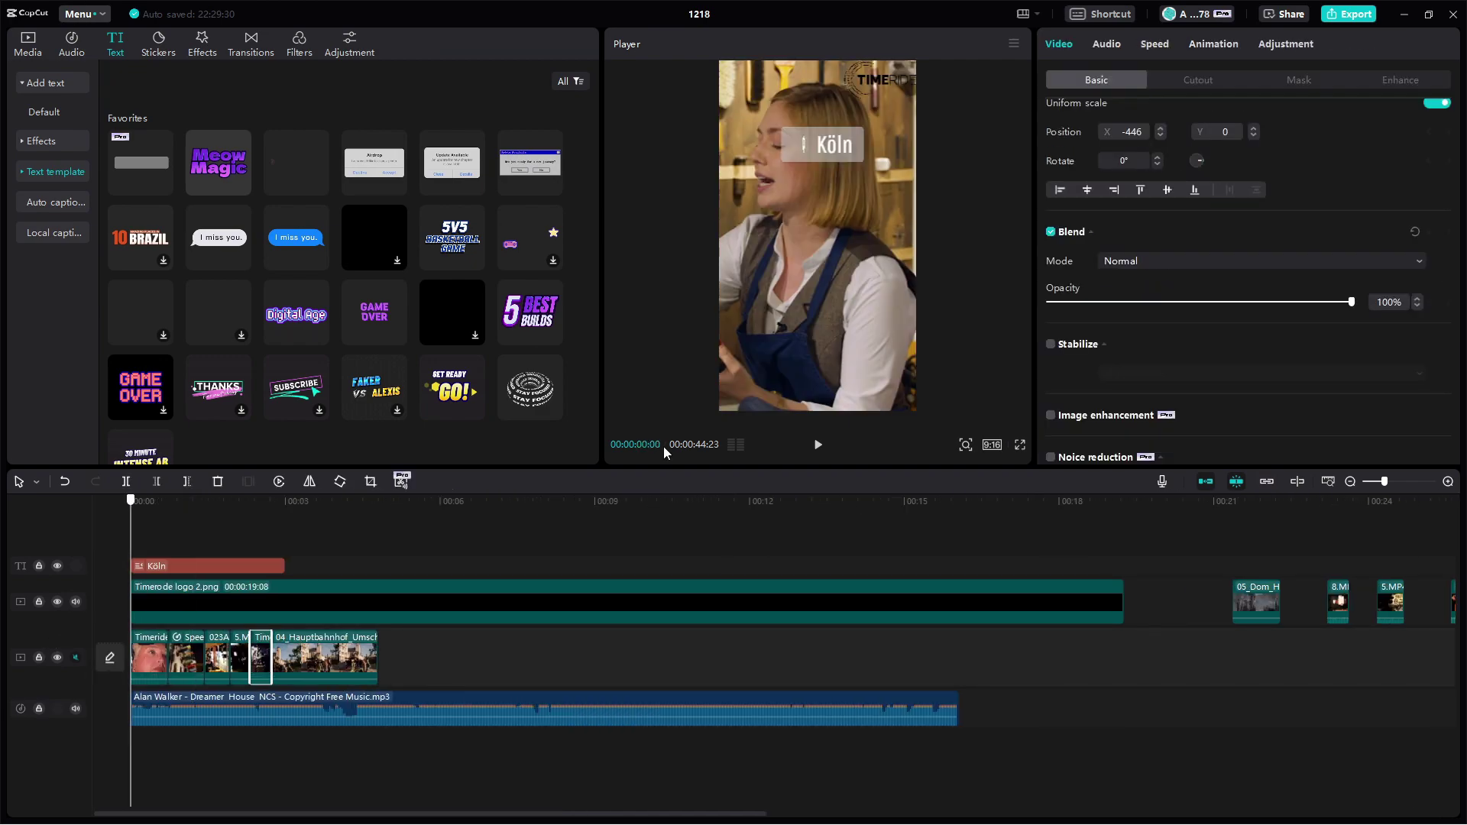
click(815, 446)
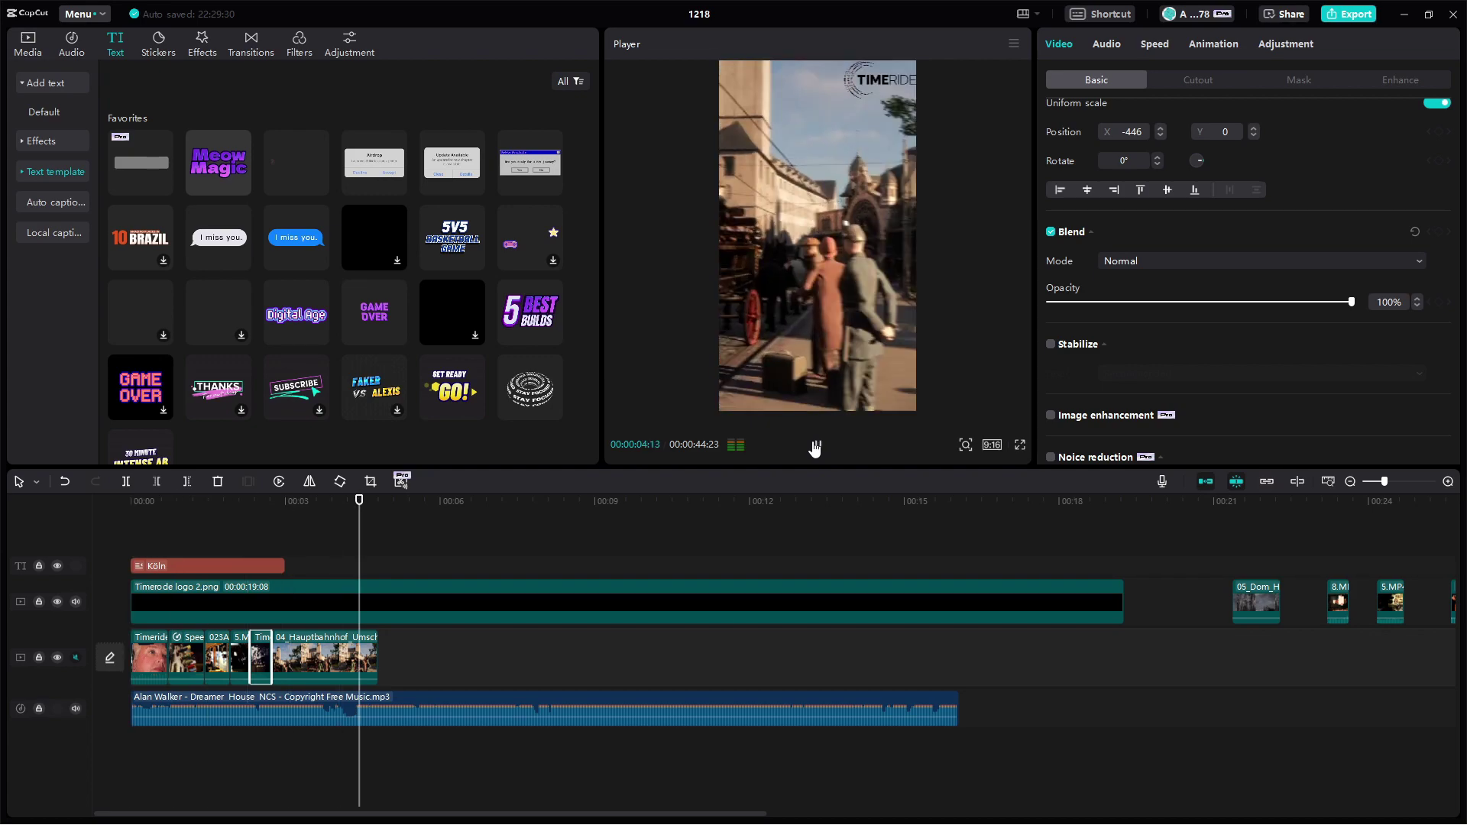
click(815, 446)
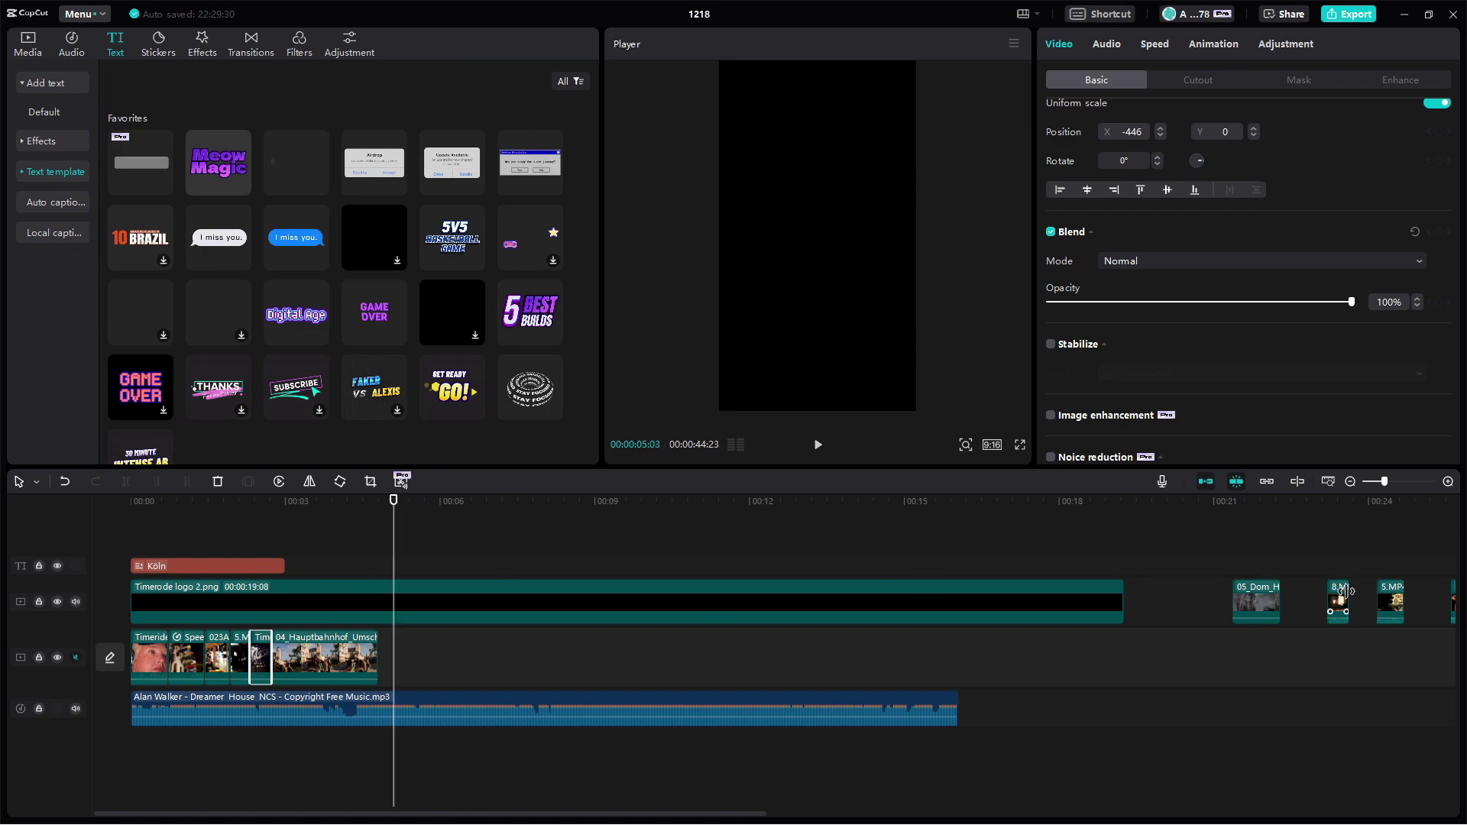
click(1331, 501)
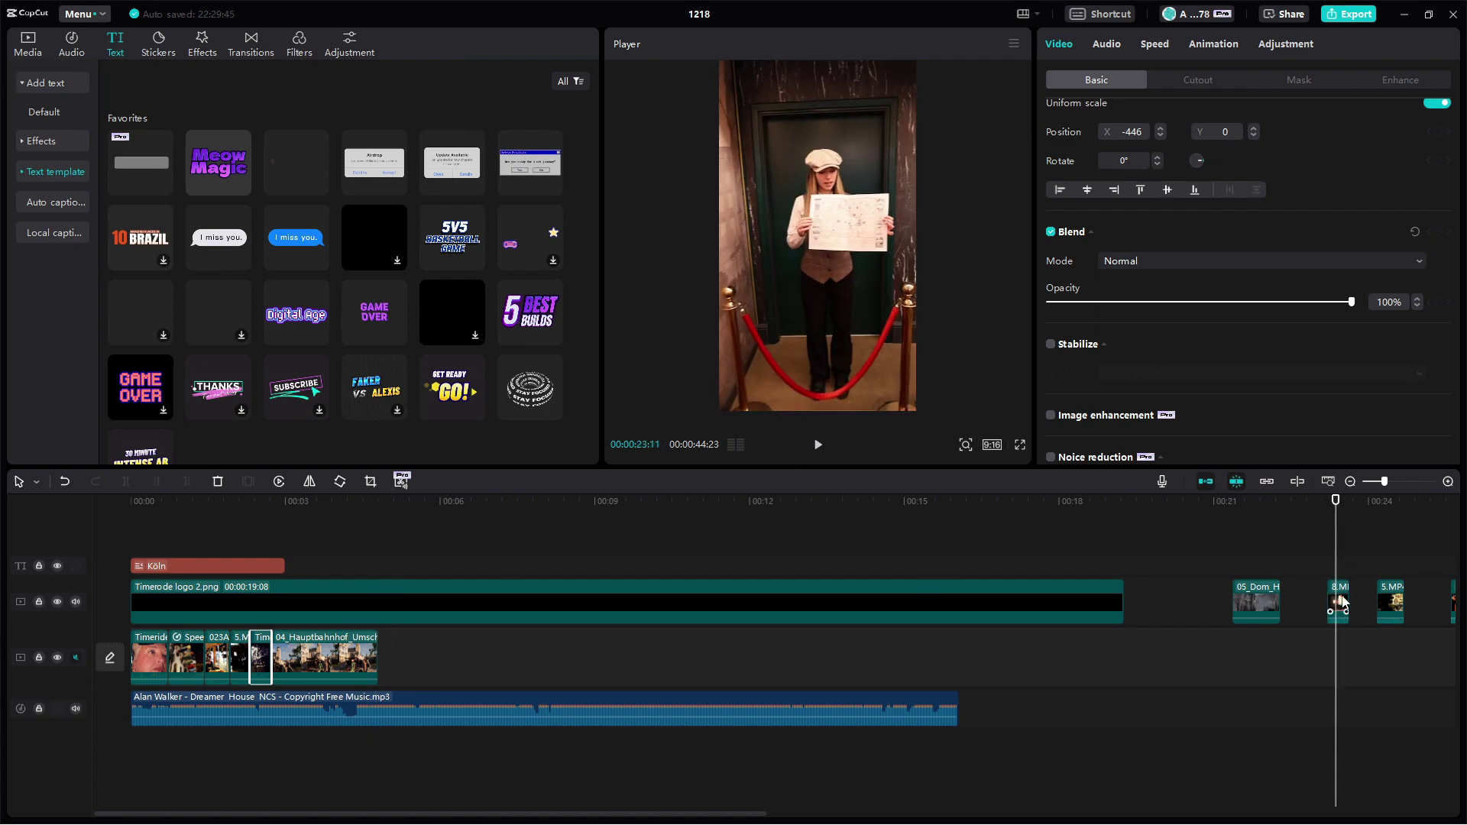
drag(1337, 601, 270, 662)
- Play the sequence from 00:00 several times to check the timing of all clips against the music
drag(191, 505, 126, 505)
click(817, 446)
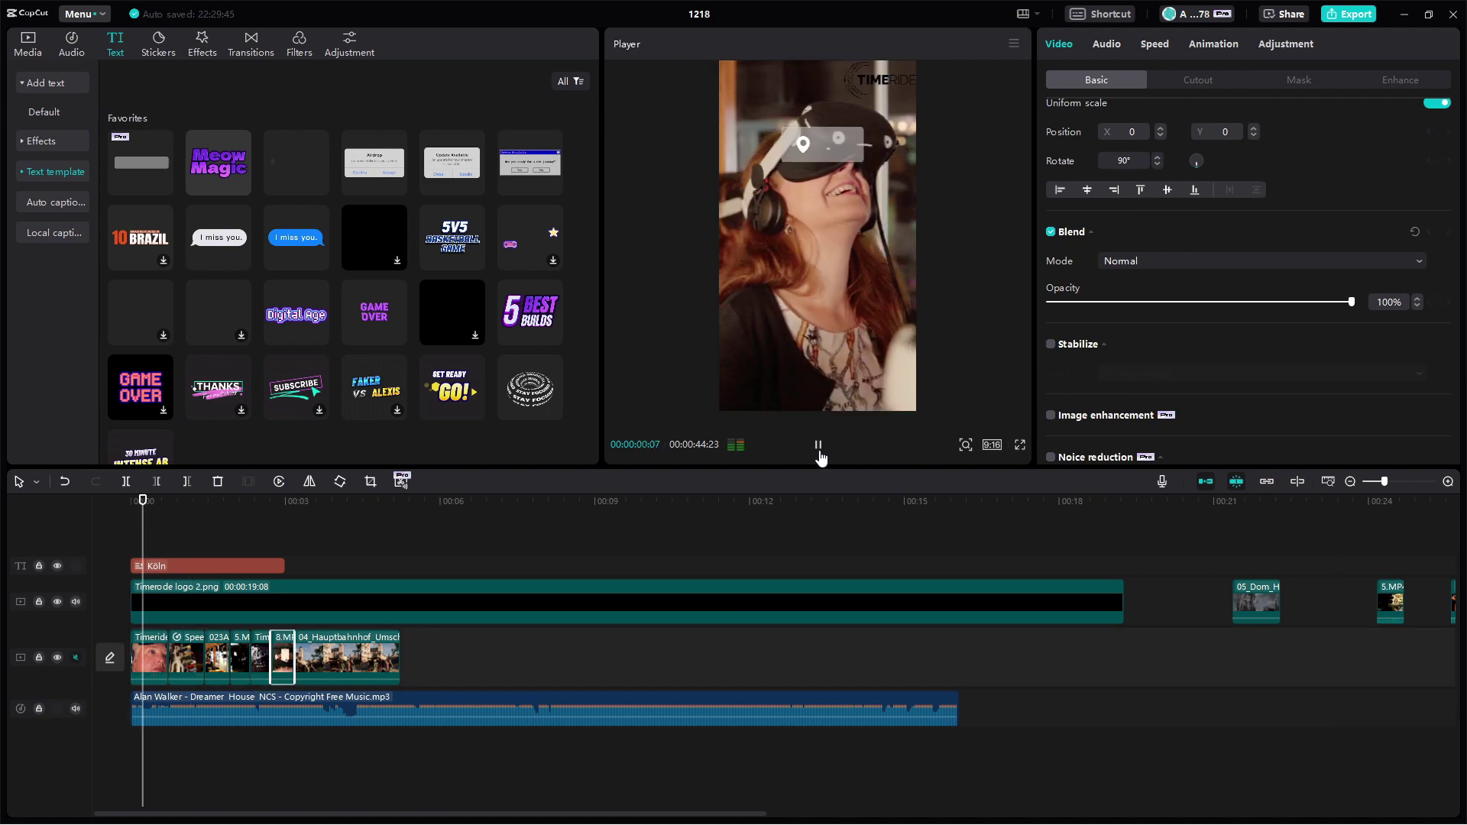
drag(168, 505, 126, 504)
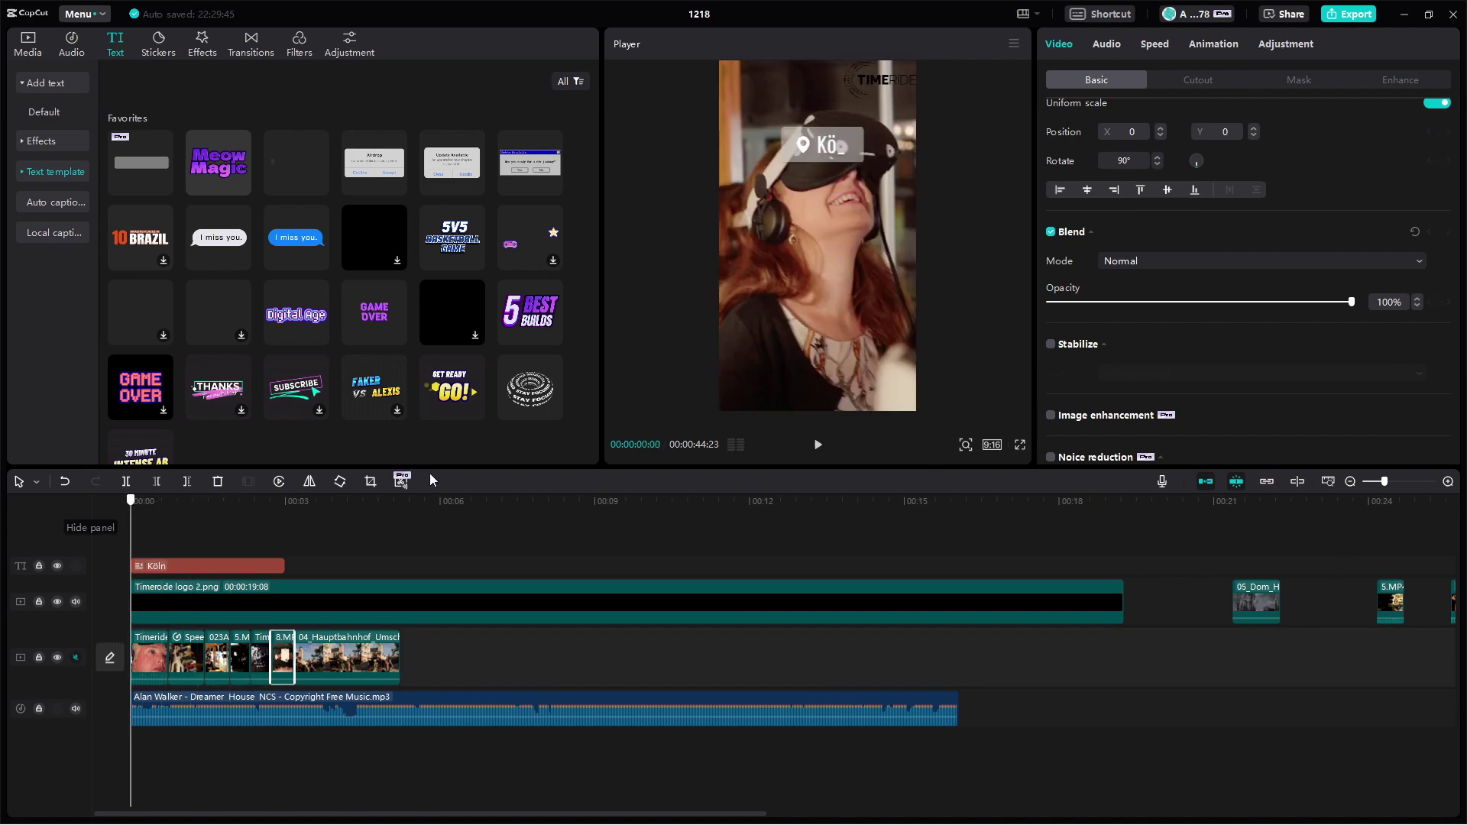
click(816, 447)
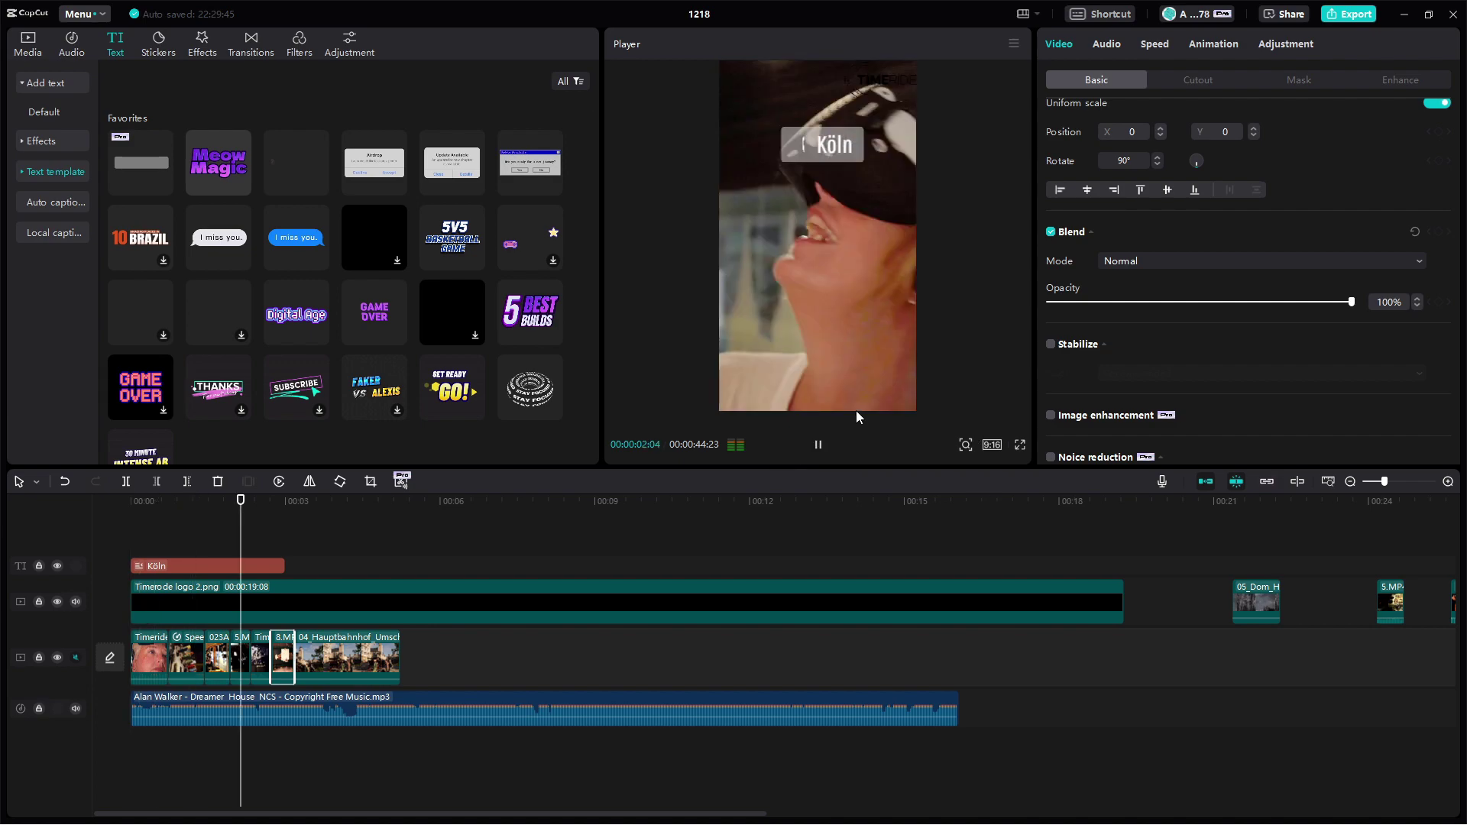
click(817, 443)
key(Home)
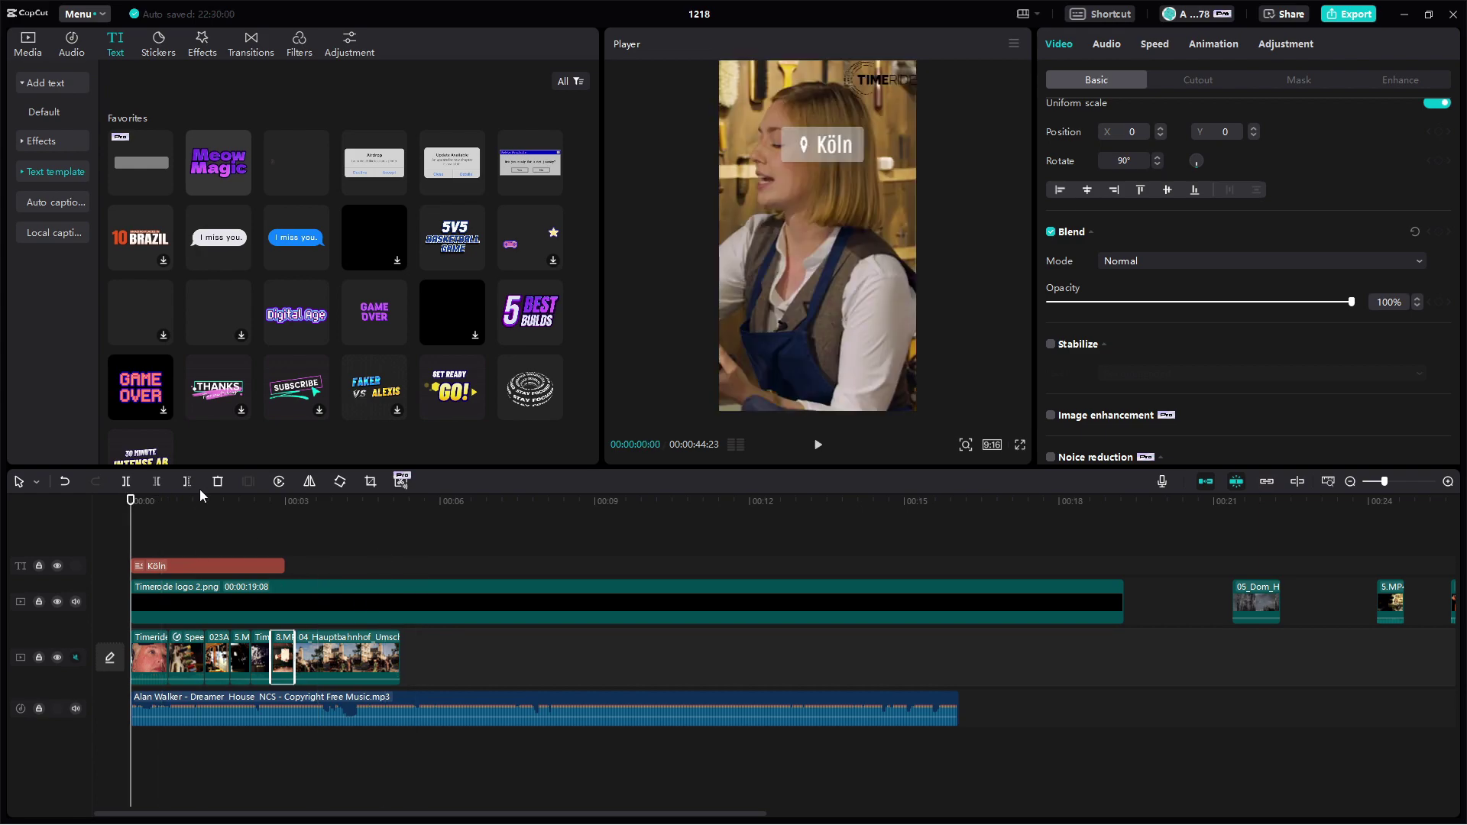
click(818, 446)
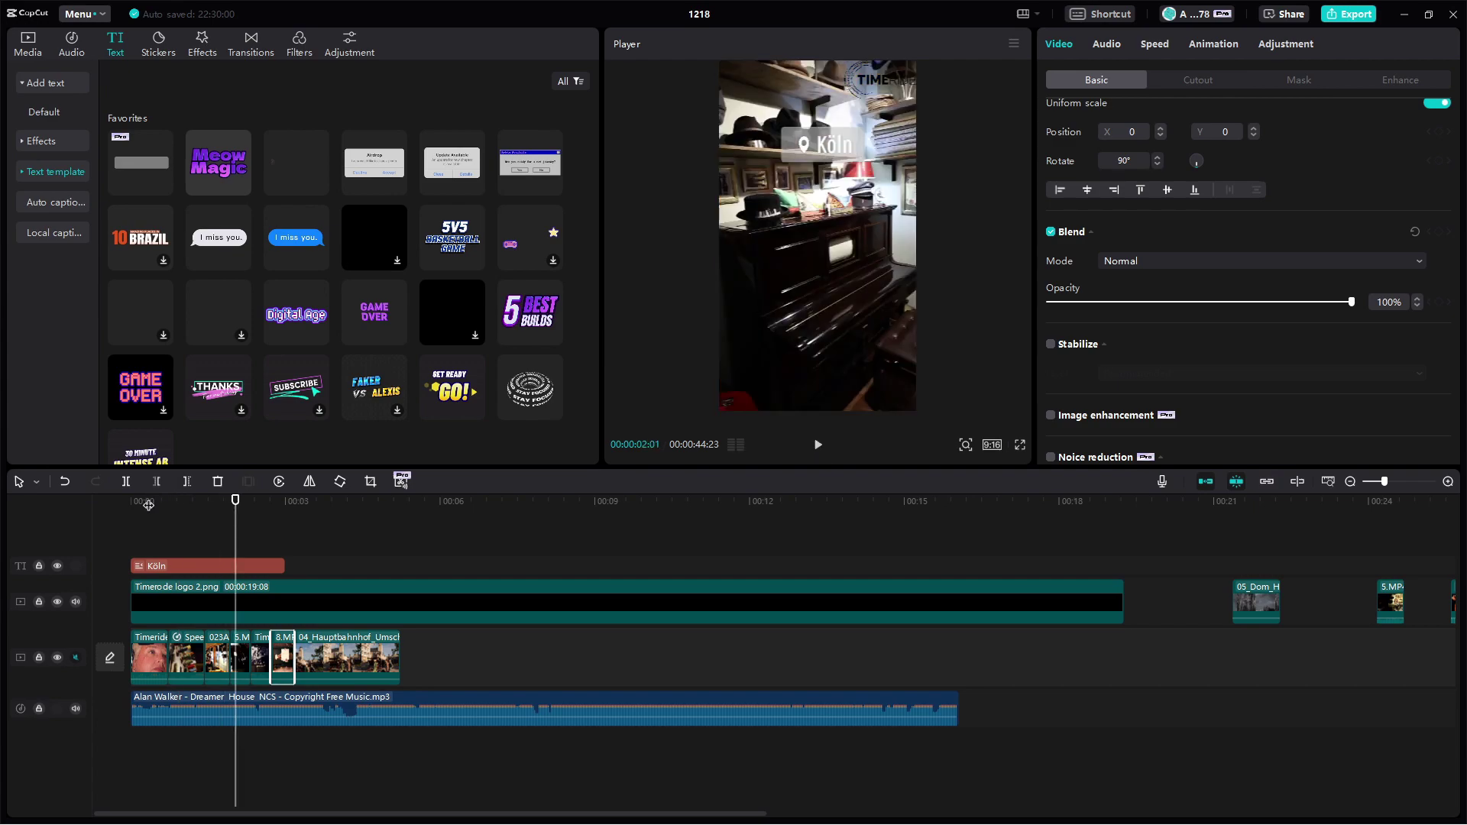
click(818, 447)
key(Home)
click(817, 447)
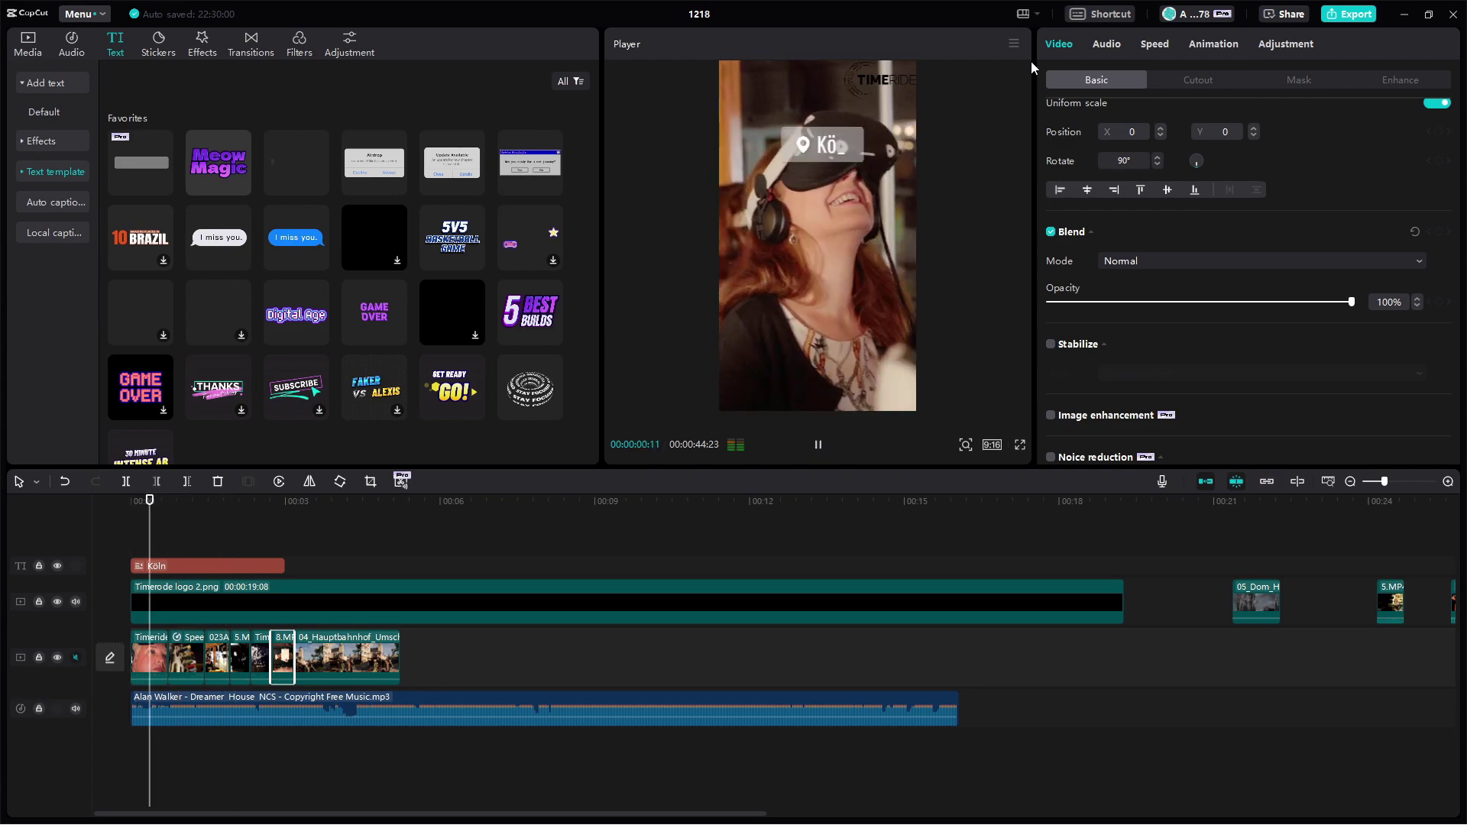
key(space)
click(1014, 43)
mouse_move(1015, 76)
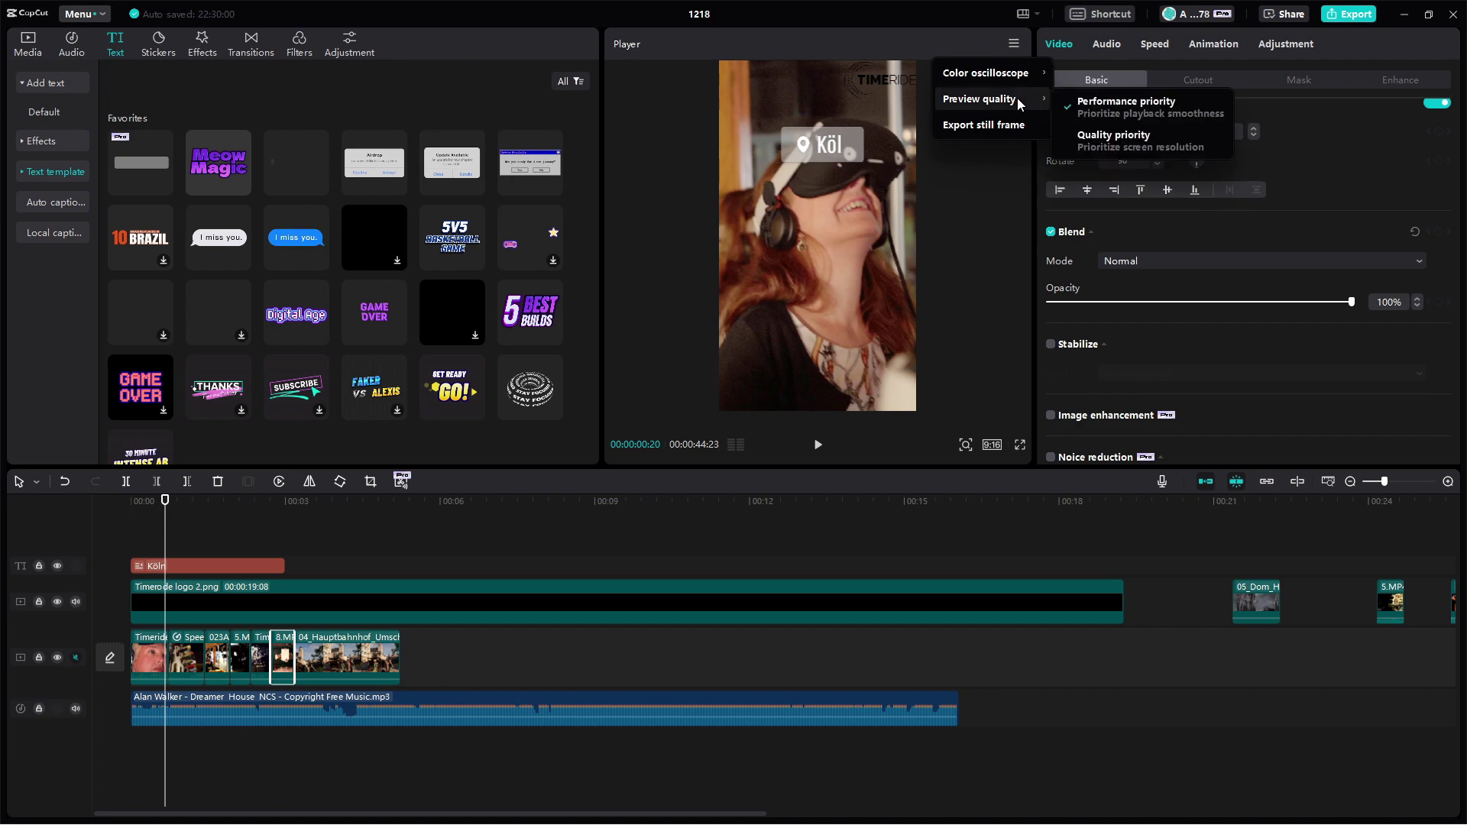
click(1016, 126)
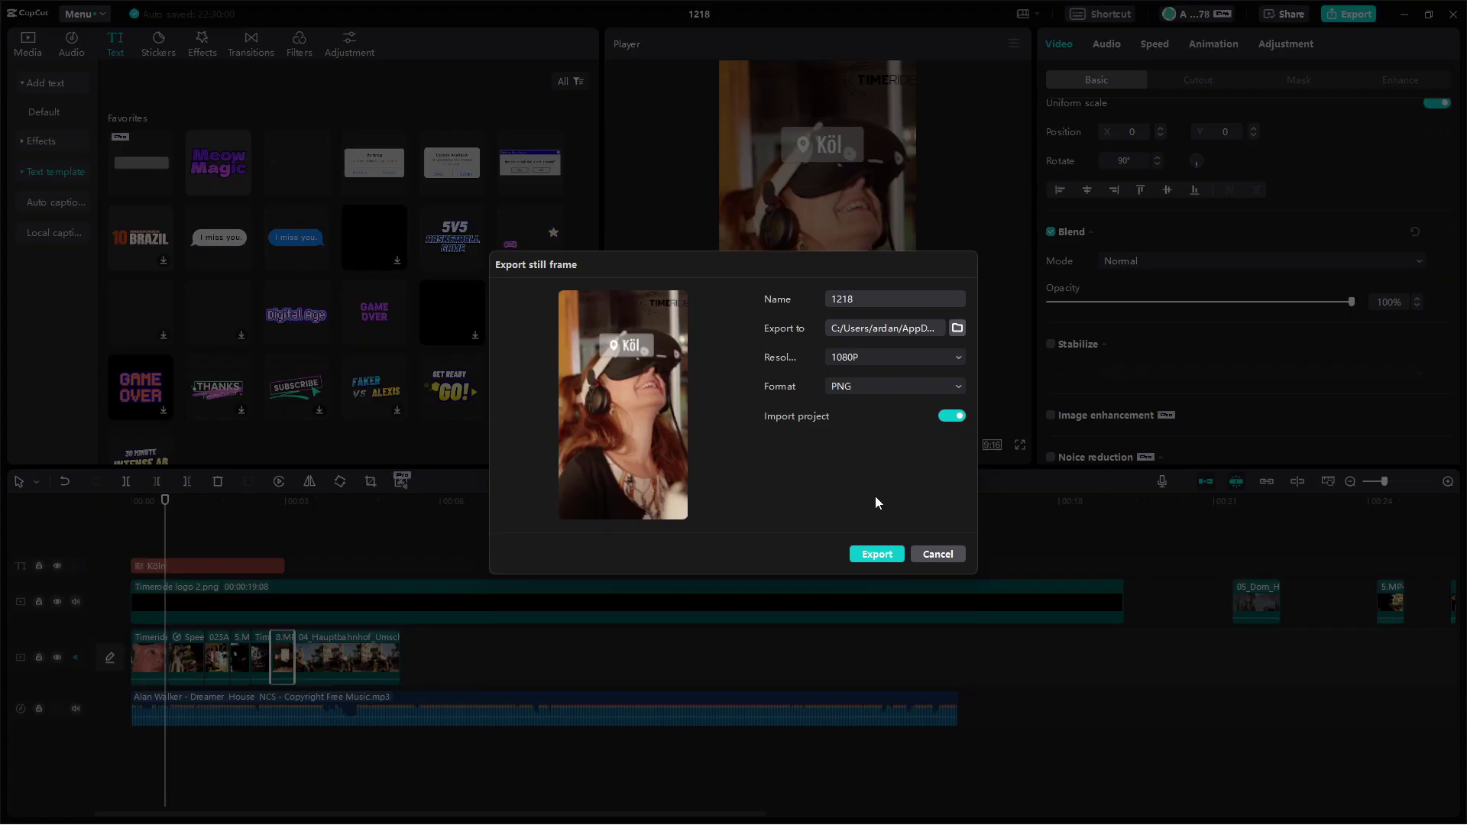
click(918, 555)
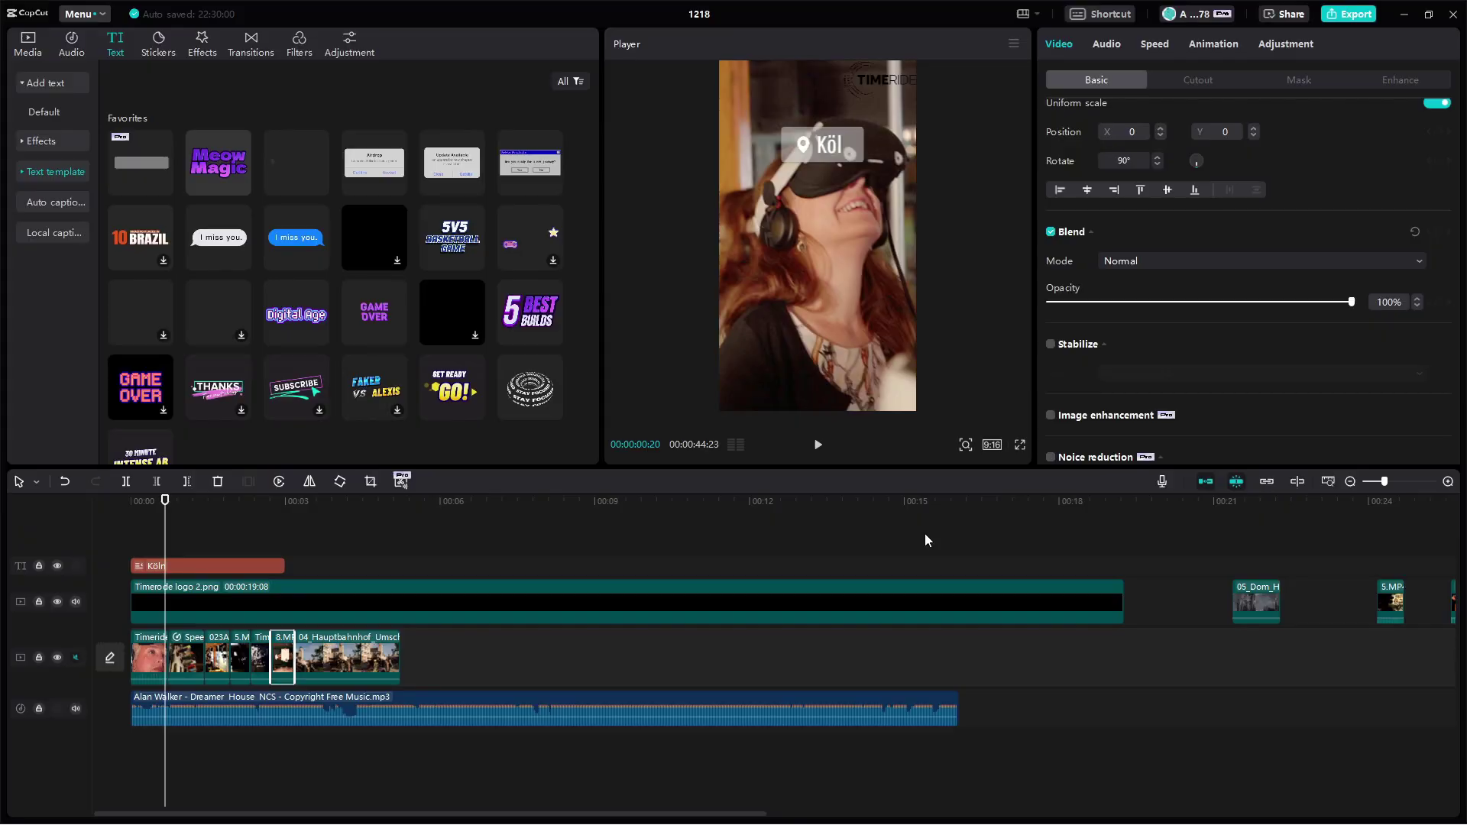
click(1013, 44)
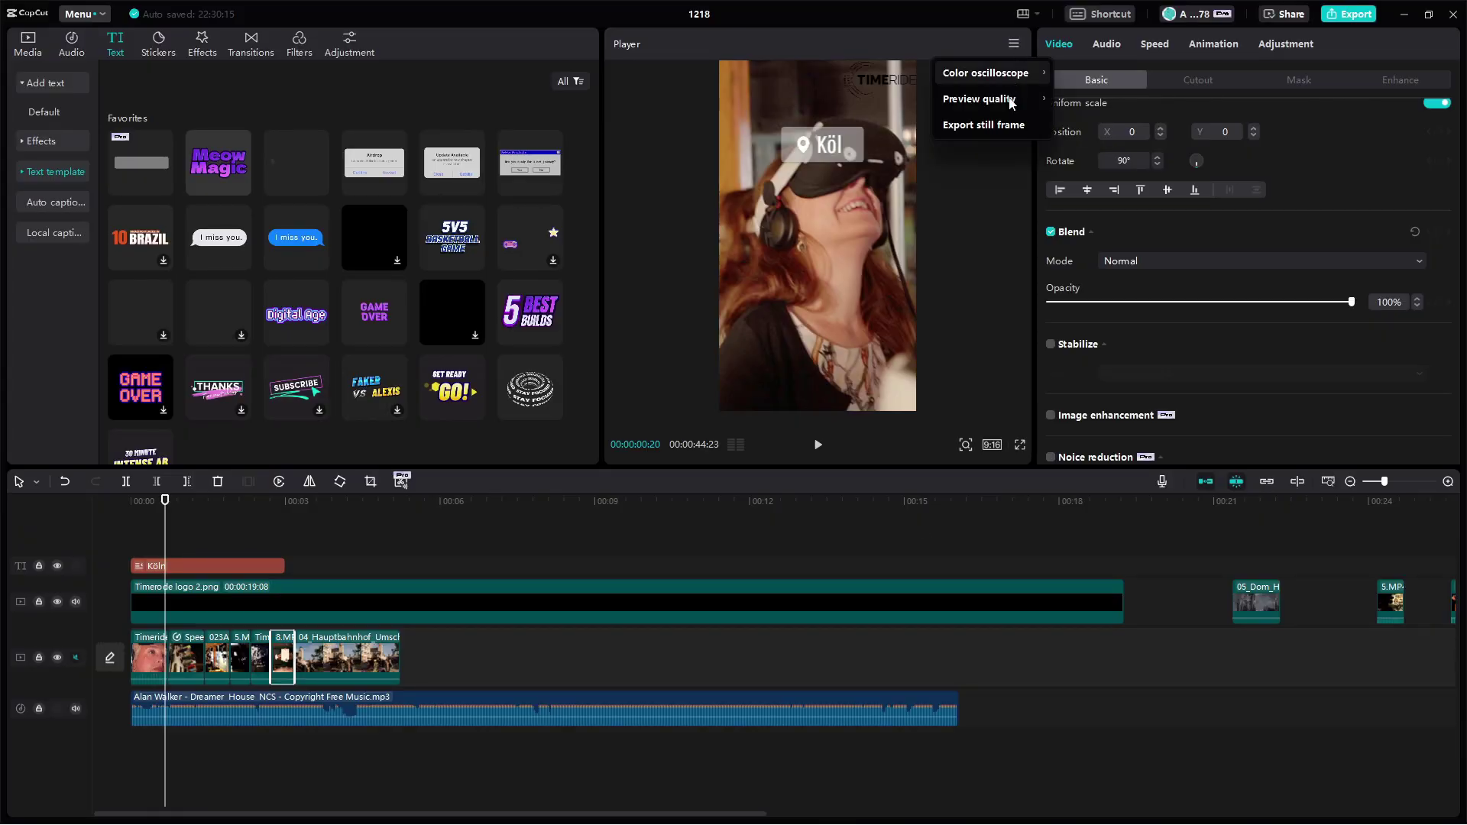
click(1131, 136)
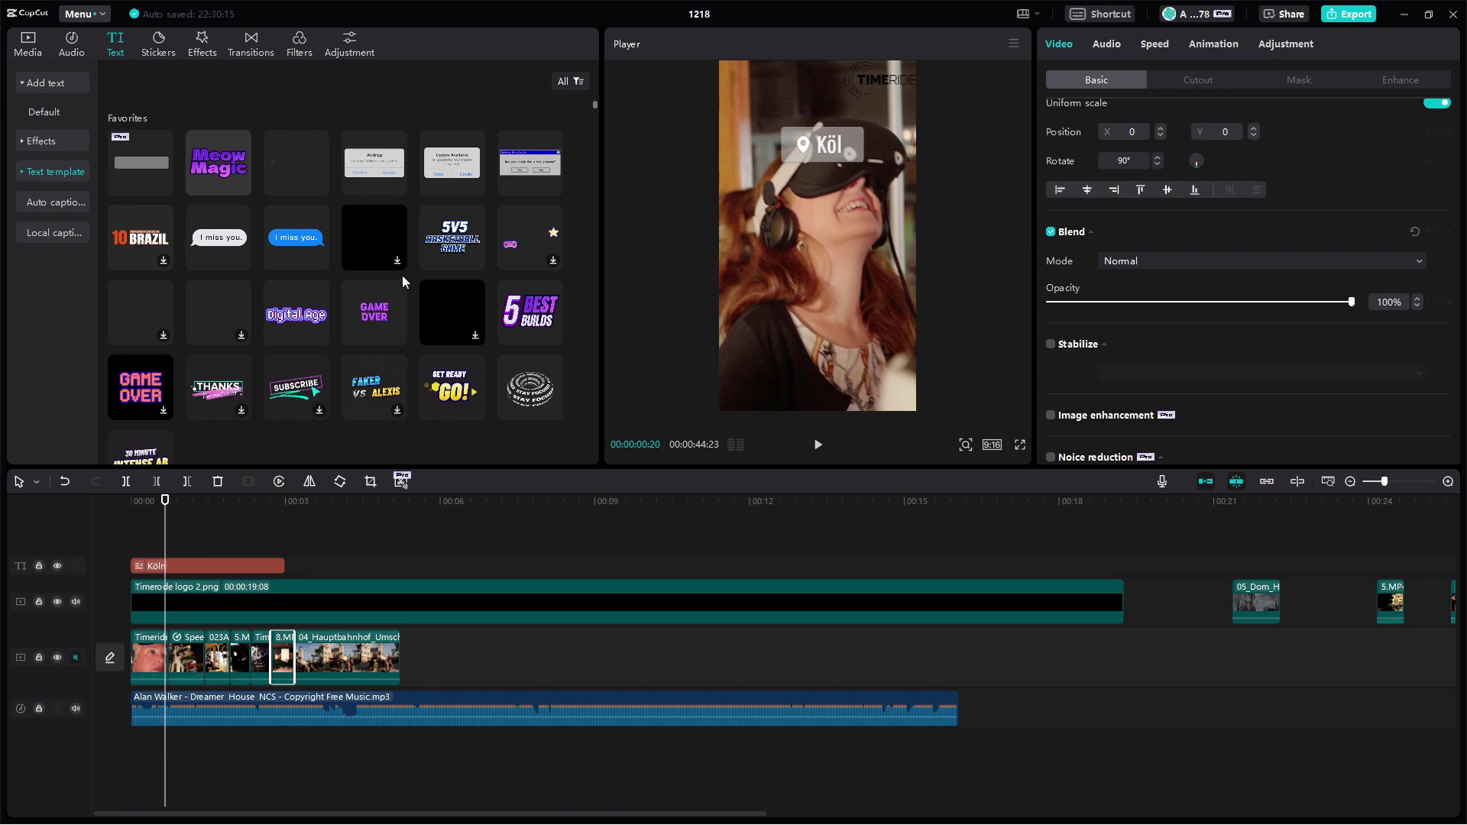
click(817, 444)
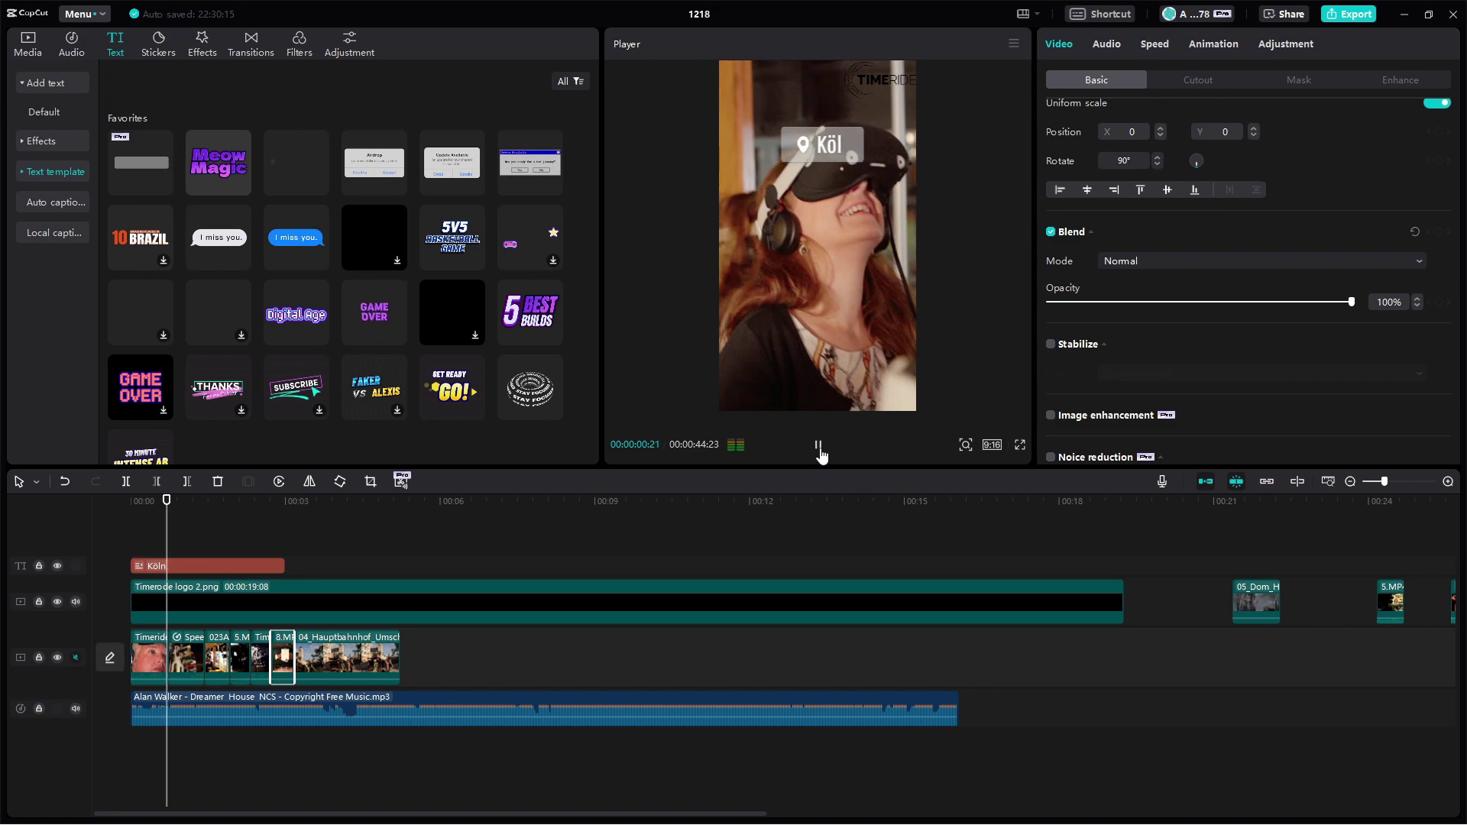
click(817, 445)
- Play the opening from 00:00 repeatedly to judge where the second clip should be cut to the music
key(Home)
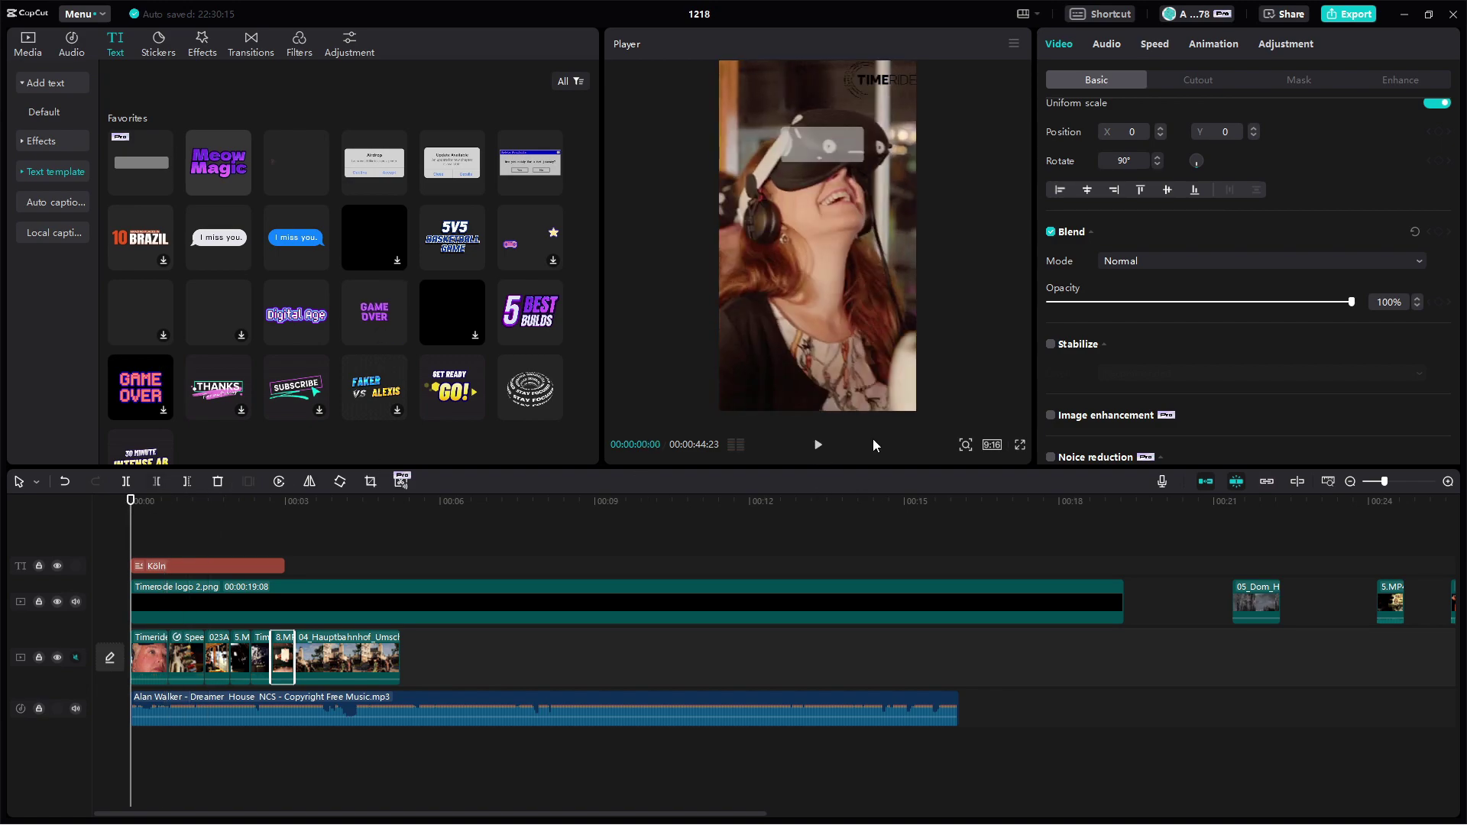
click(819, 449)
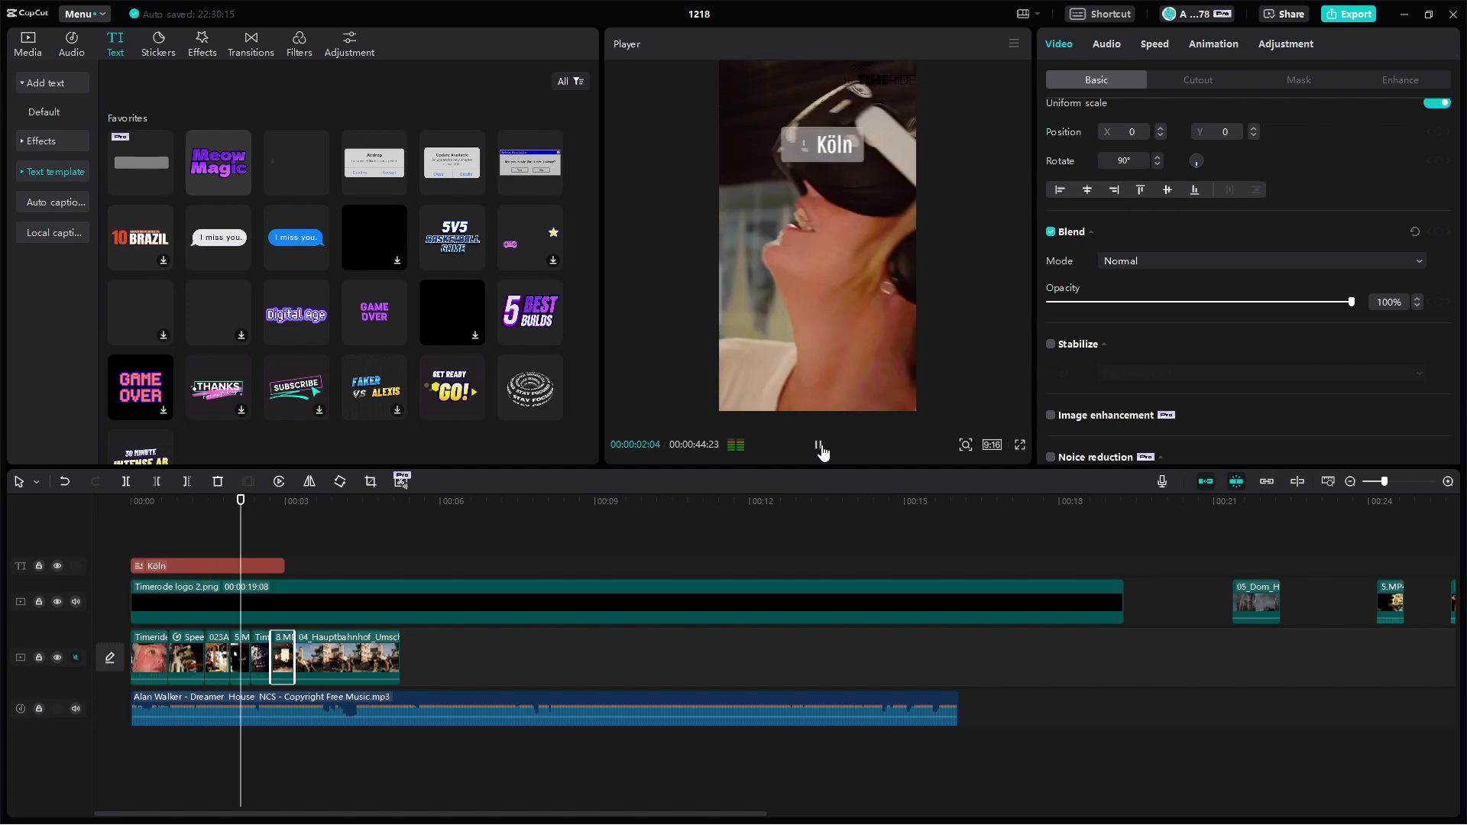
click(819, 445)
drag(154, 504, 90, 502)
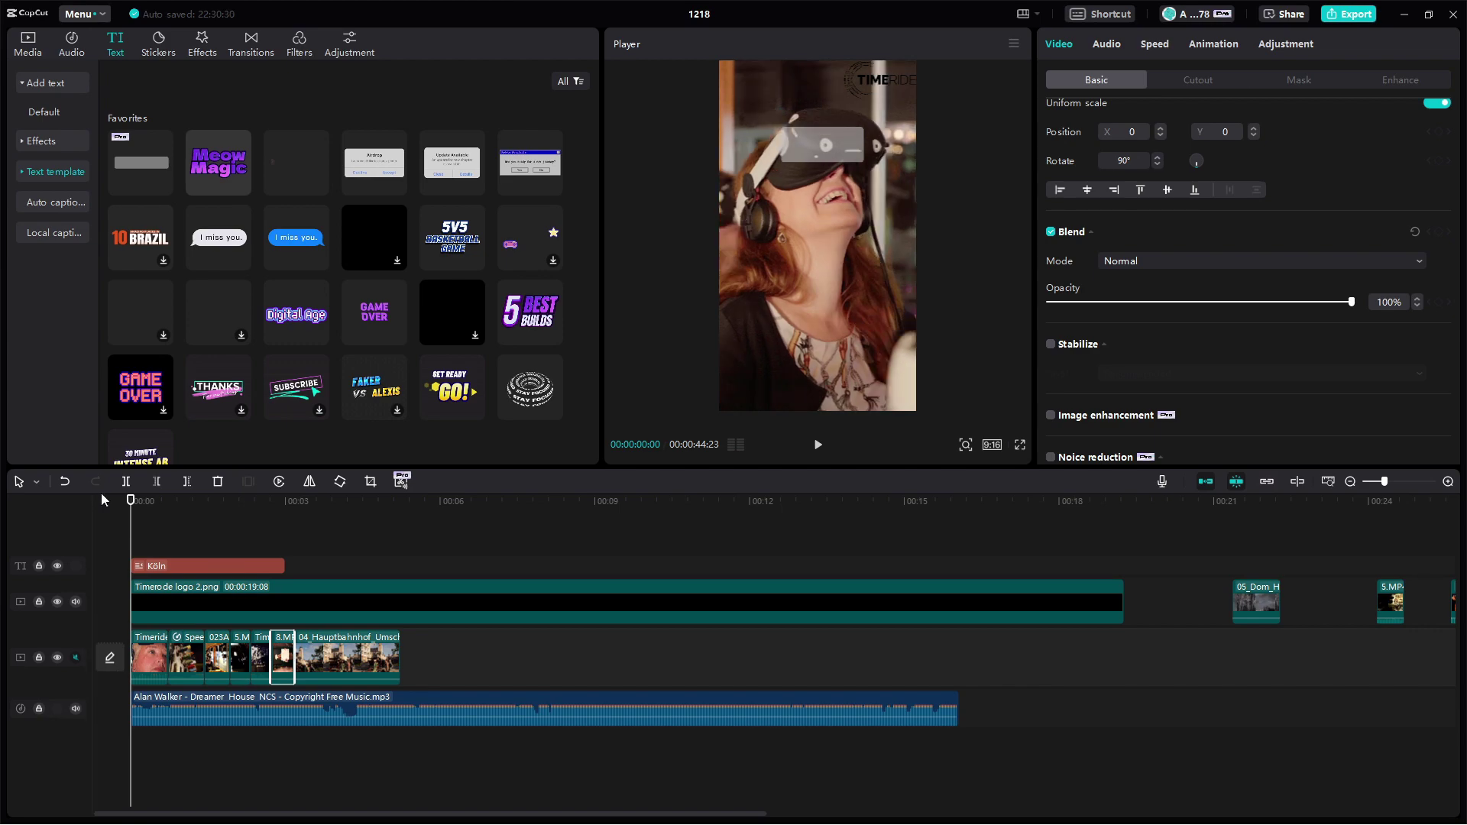
click(817, 447)
click(817, 451)
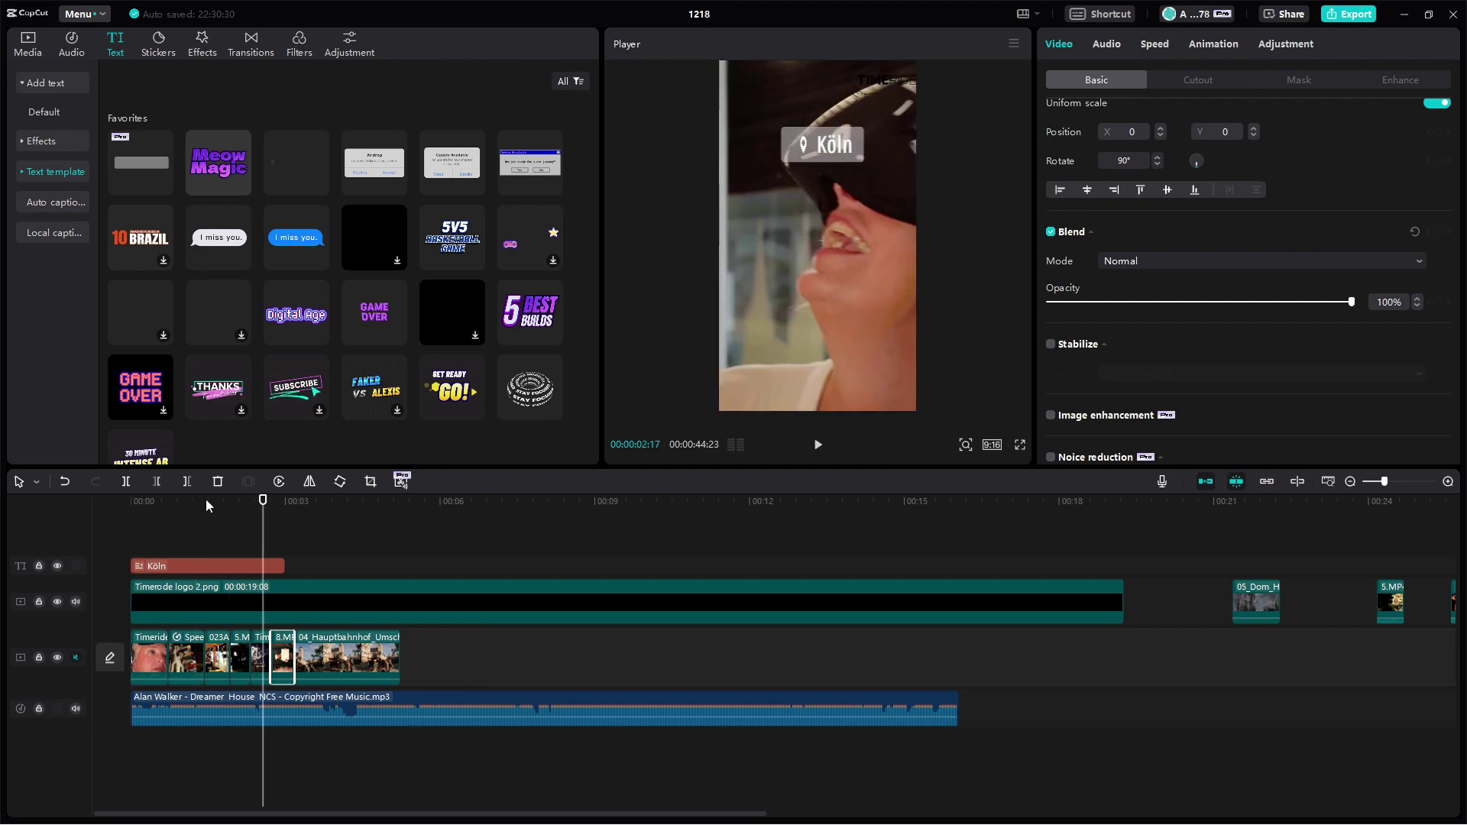
drag(205, 501, 105, 501)
click(818, 446)
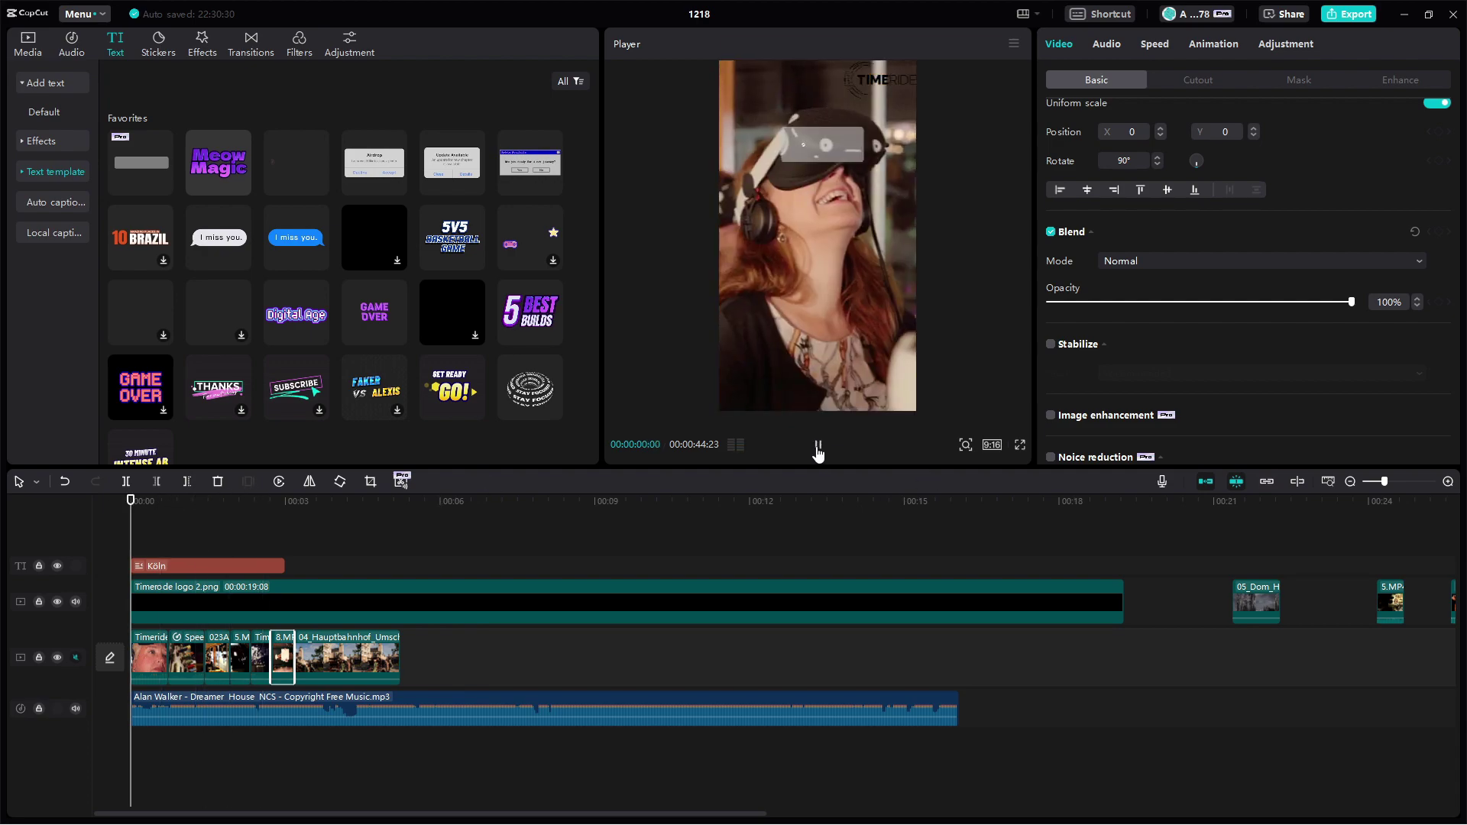
click(817, 447)
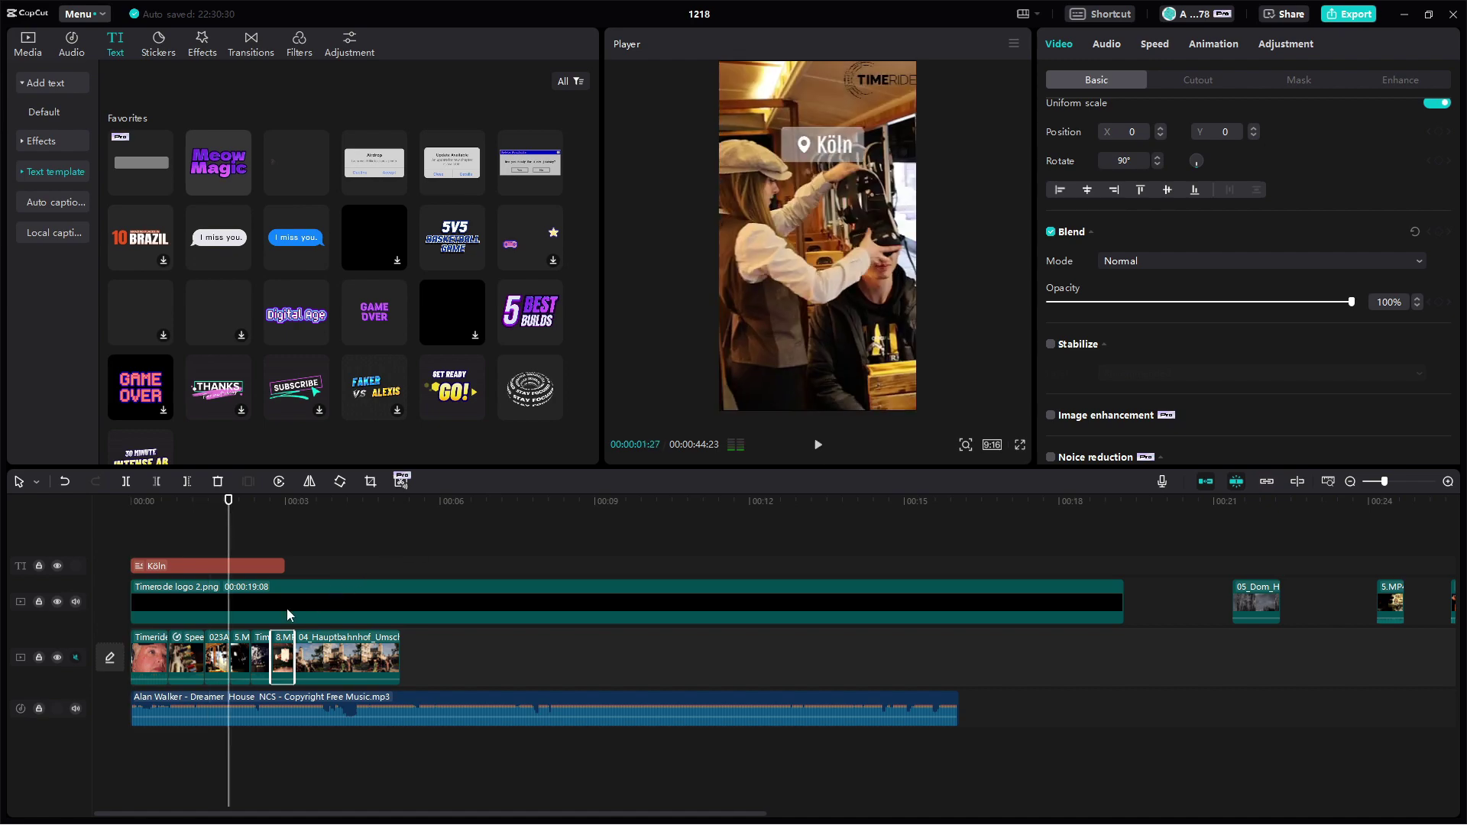
click(81, 505)
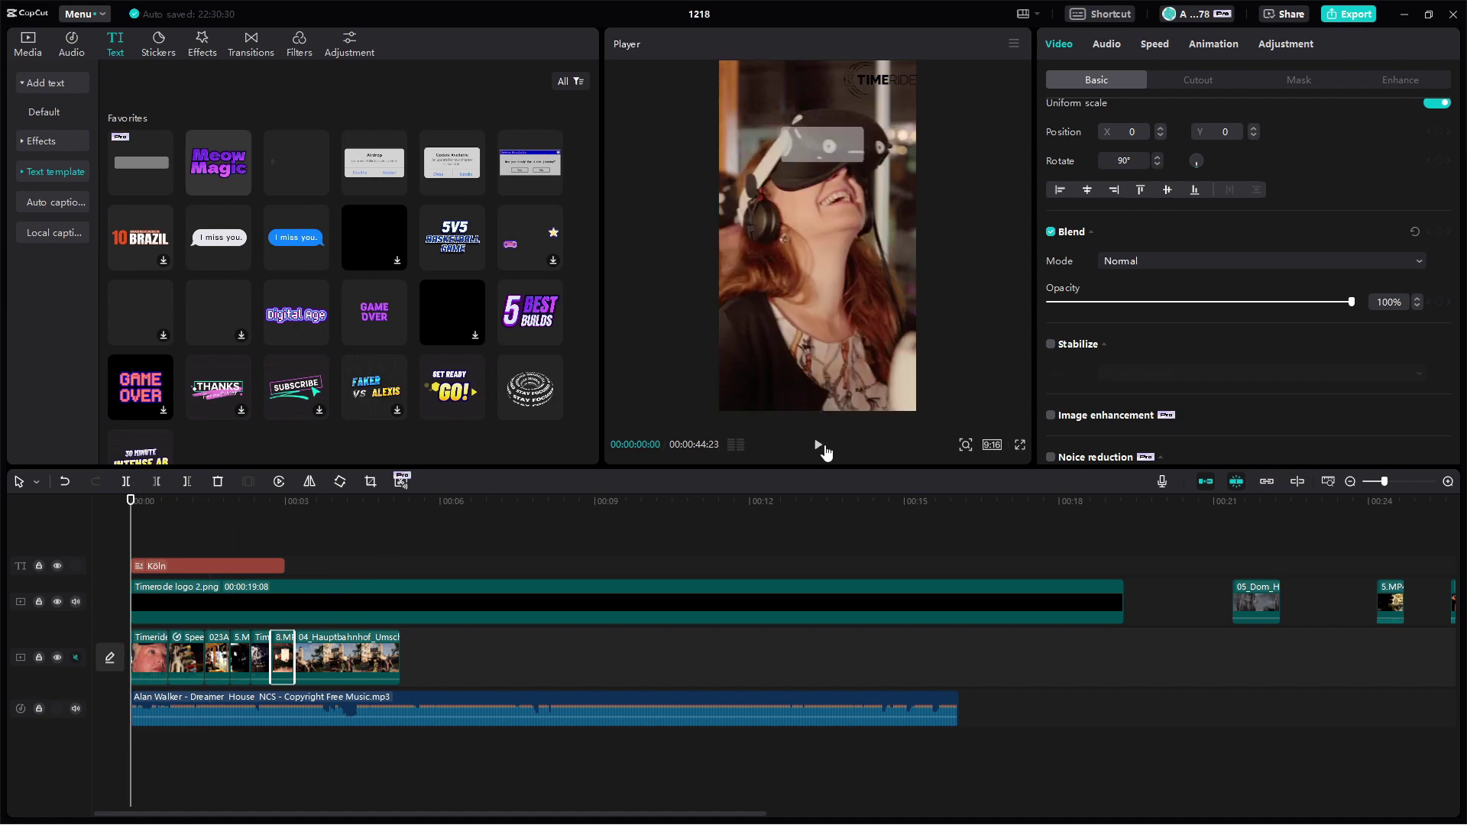
click(819, 447)
click(825, 452)
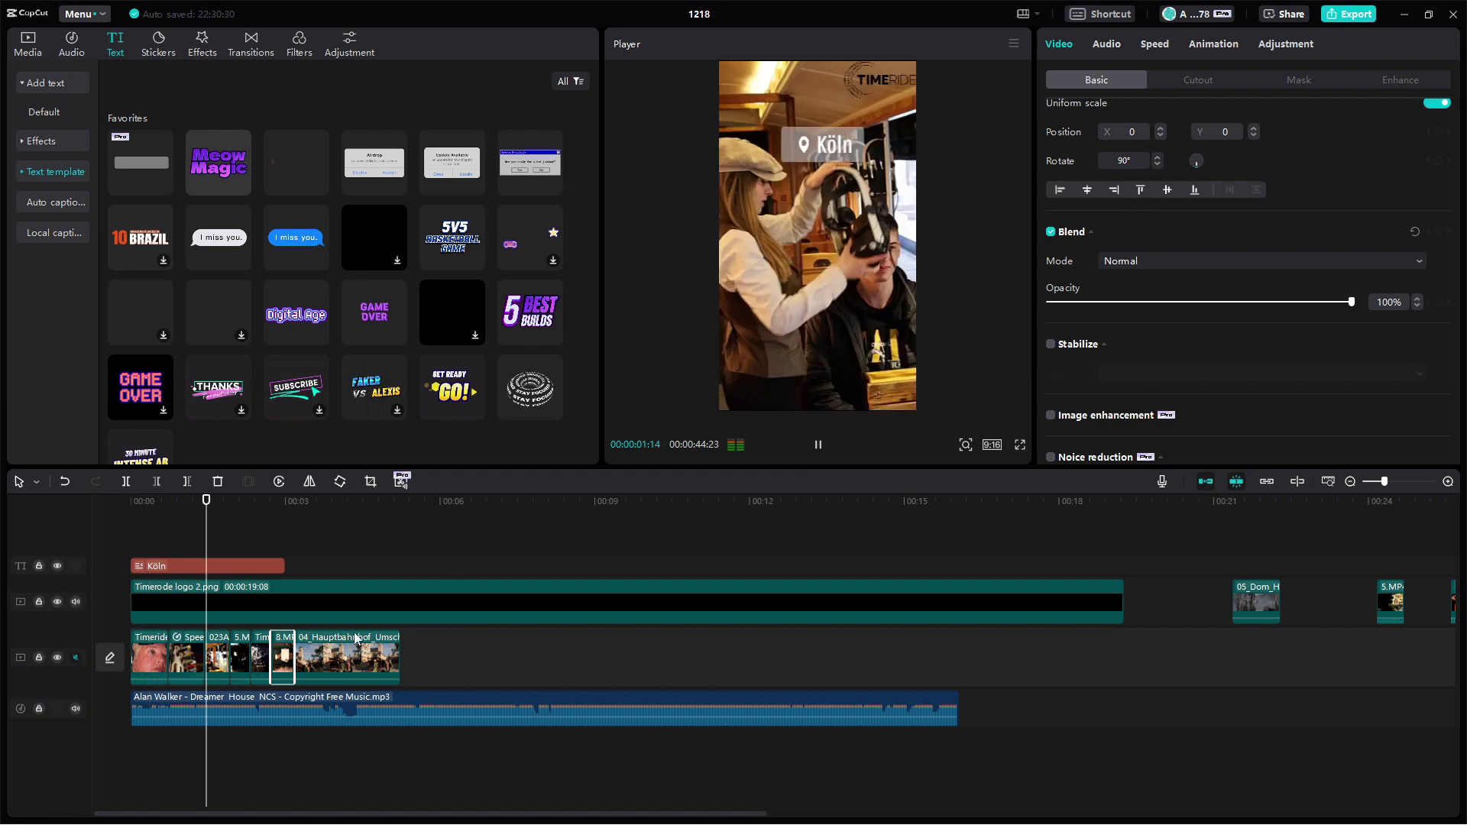
- Trim the end of the second clip (the speed-adjusted one) to about half its length and play the sequence from near the start
click(201, 655)
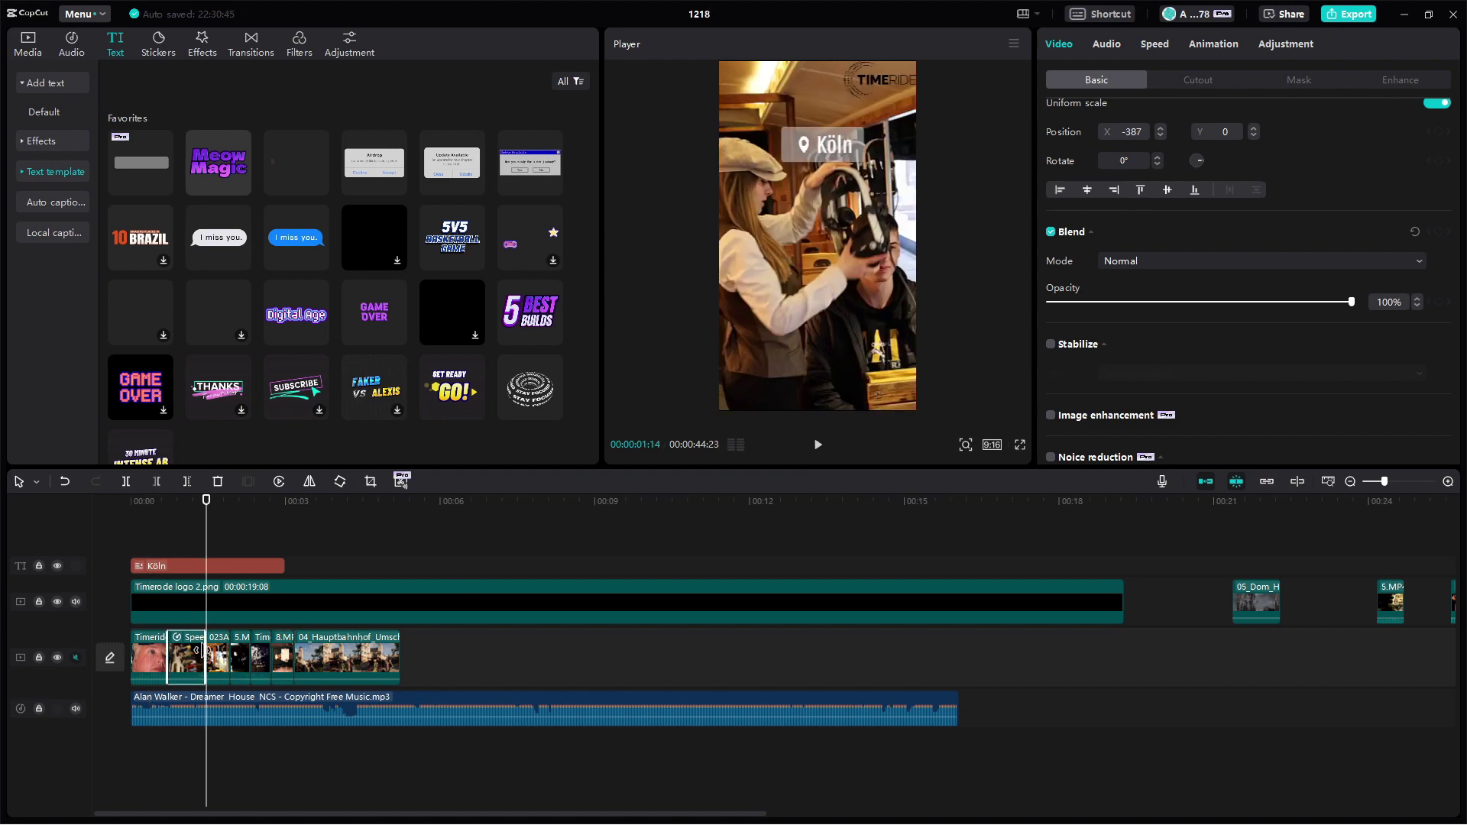
drag(204, 657, 186, 657)
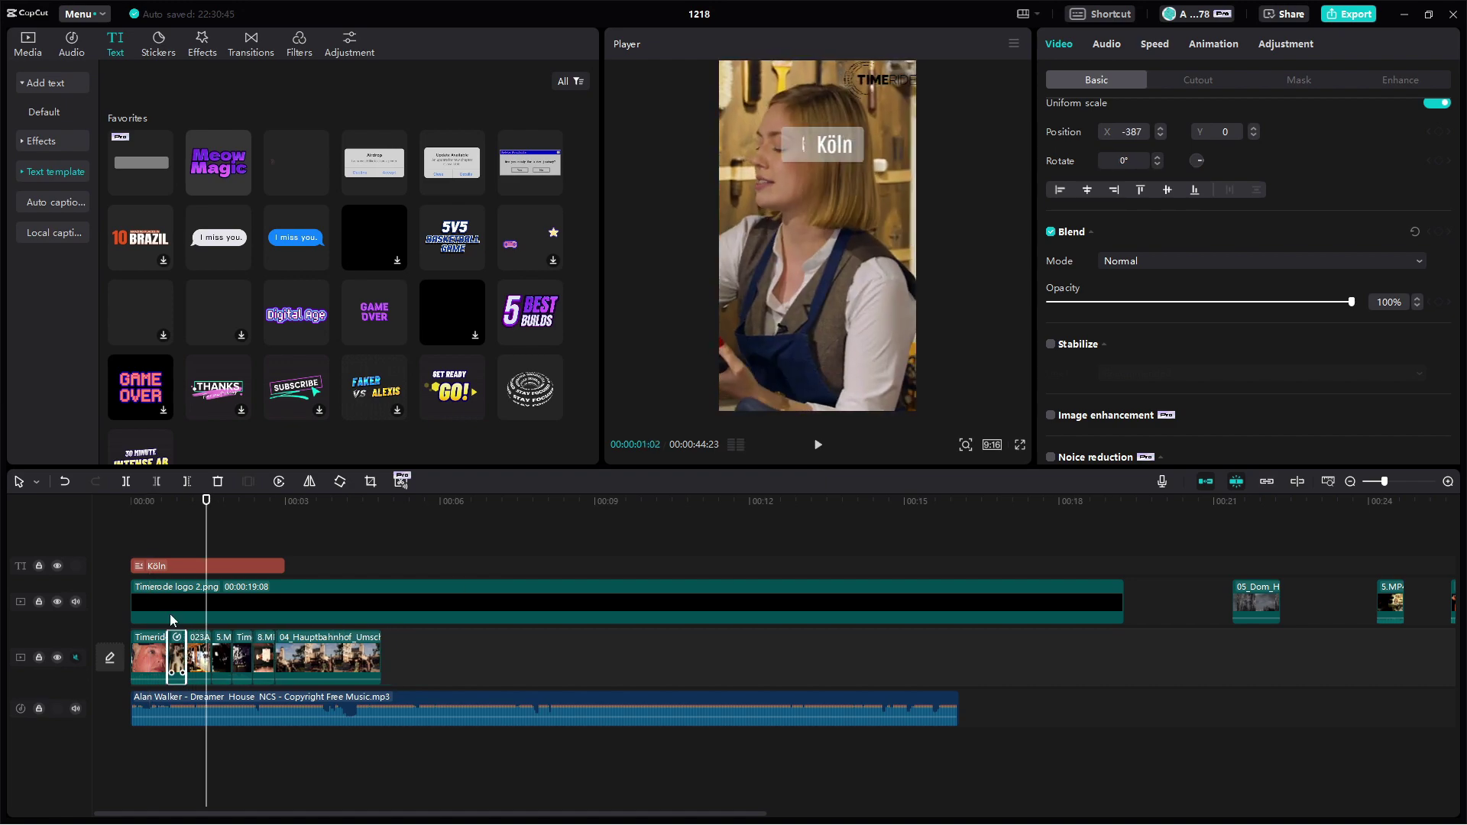
click(142, 506)
click(818, 446)
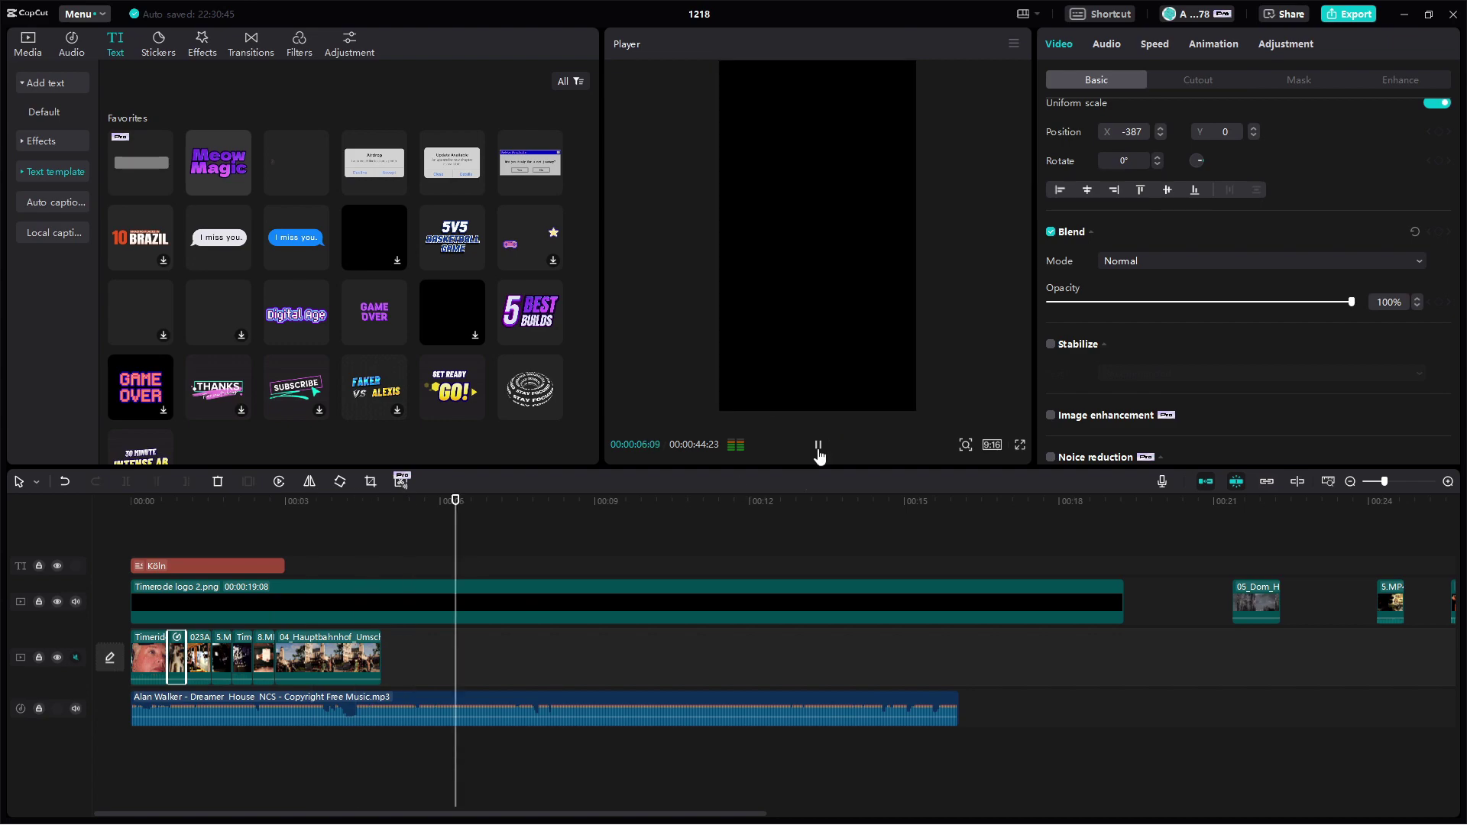
click(817, 445)
- Shorten the end of the 04_Hauptbahnhof clip slightly and play the sequence from near the start to past its end
click(365, 655)
drag(365, 655, 343, 655)
click(144, 502)
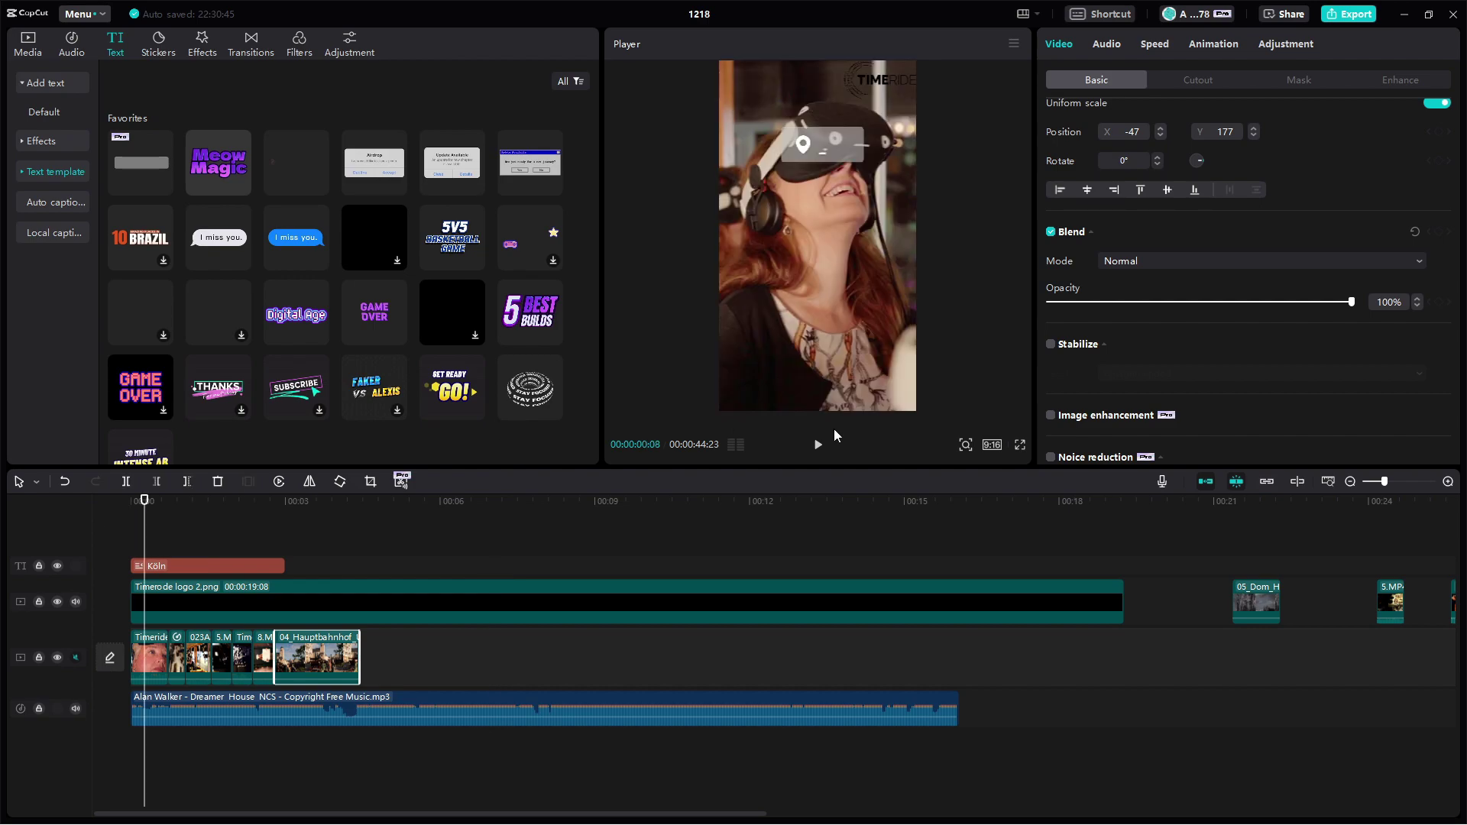
click(818, 448)
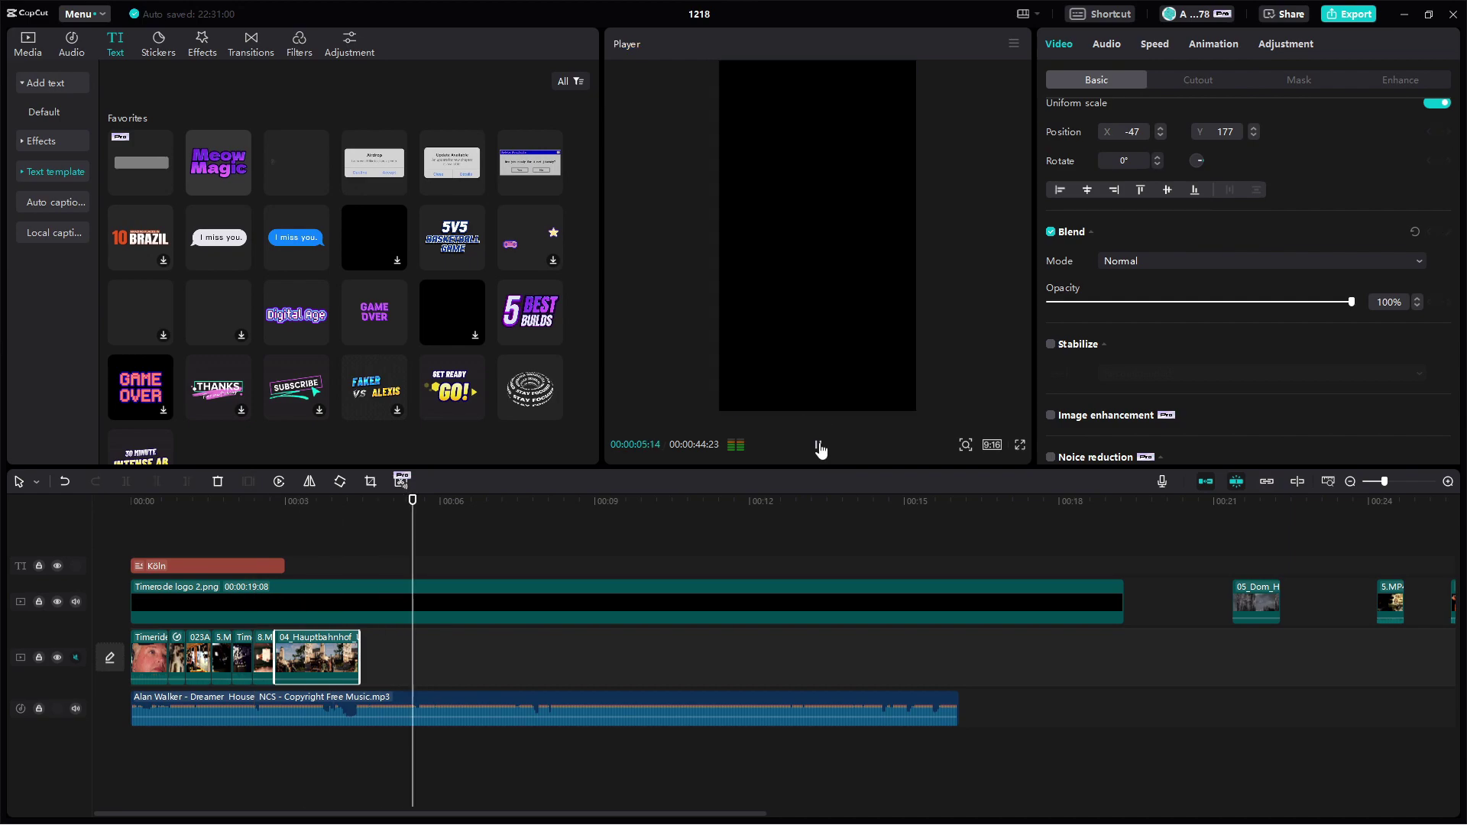
click(819, 446)
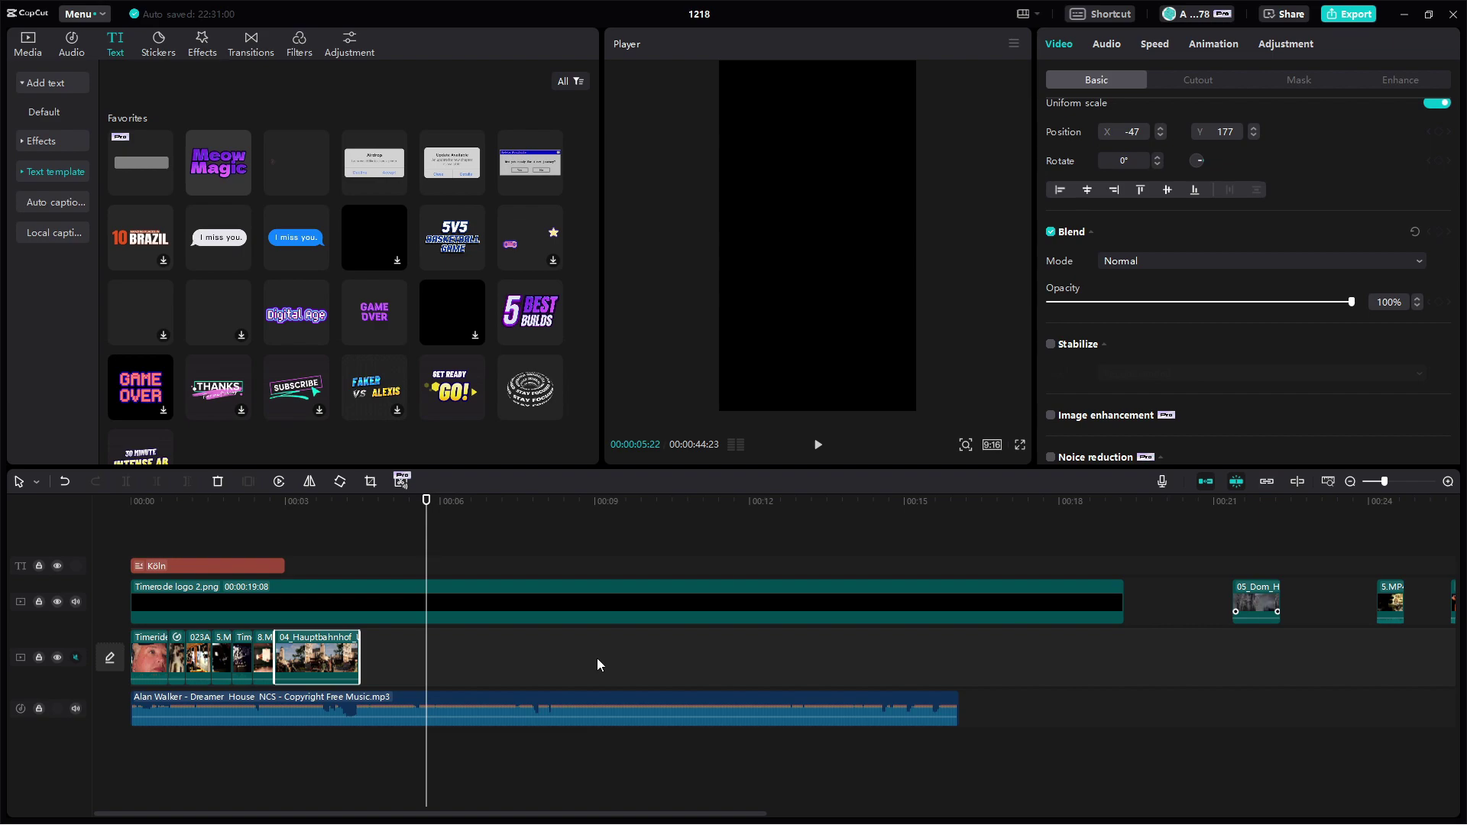
- Append the 05_Dom clip from about 00:21, cut to about half its length, and the 03_1926 clip after the 04_Hauptbahnhof clip
drag(598, 663, 384, 648)
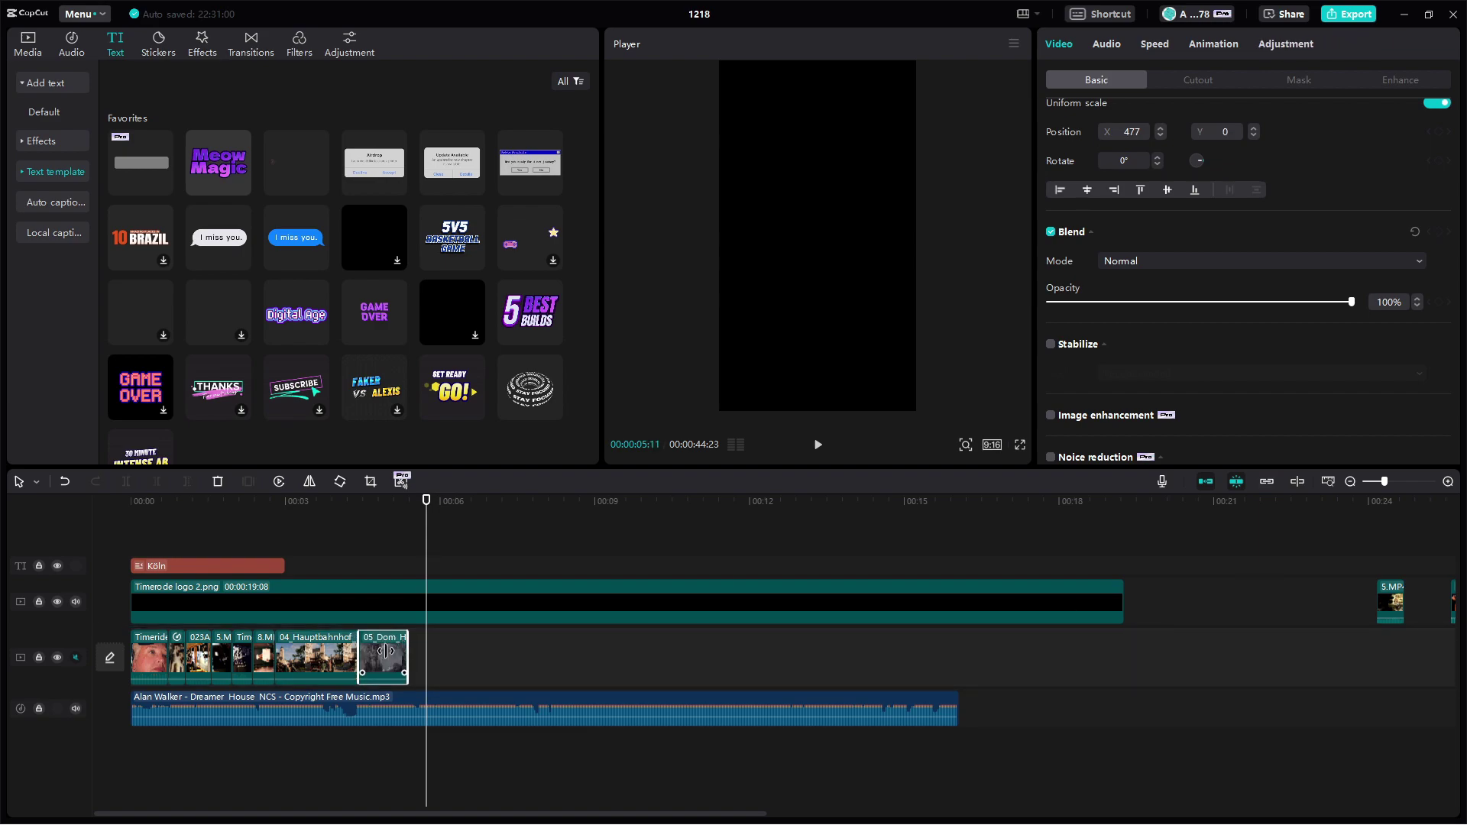
drag(1361, 599, 697, 513)
click(763, 525)
click(773, 582)
drag(709, 586, 407, 652)
- Play the end of the sequence from about 00:04 and move the 03_1926 clip in front of the 05_Dom clip
drag(357, 515, 334, 514)
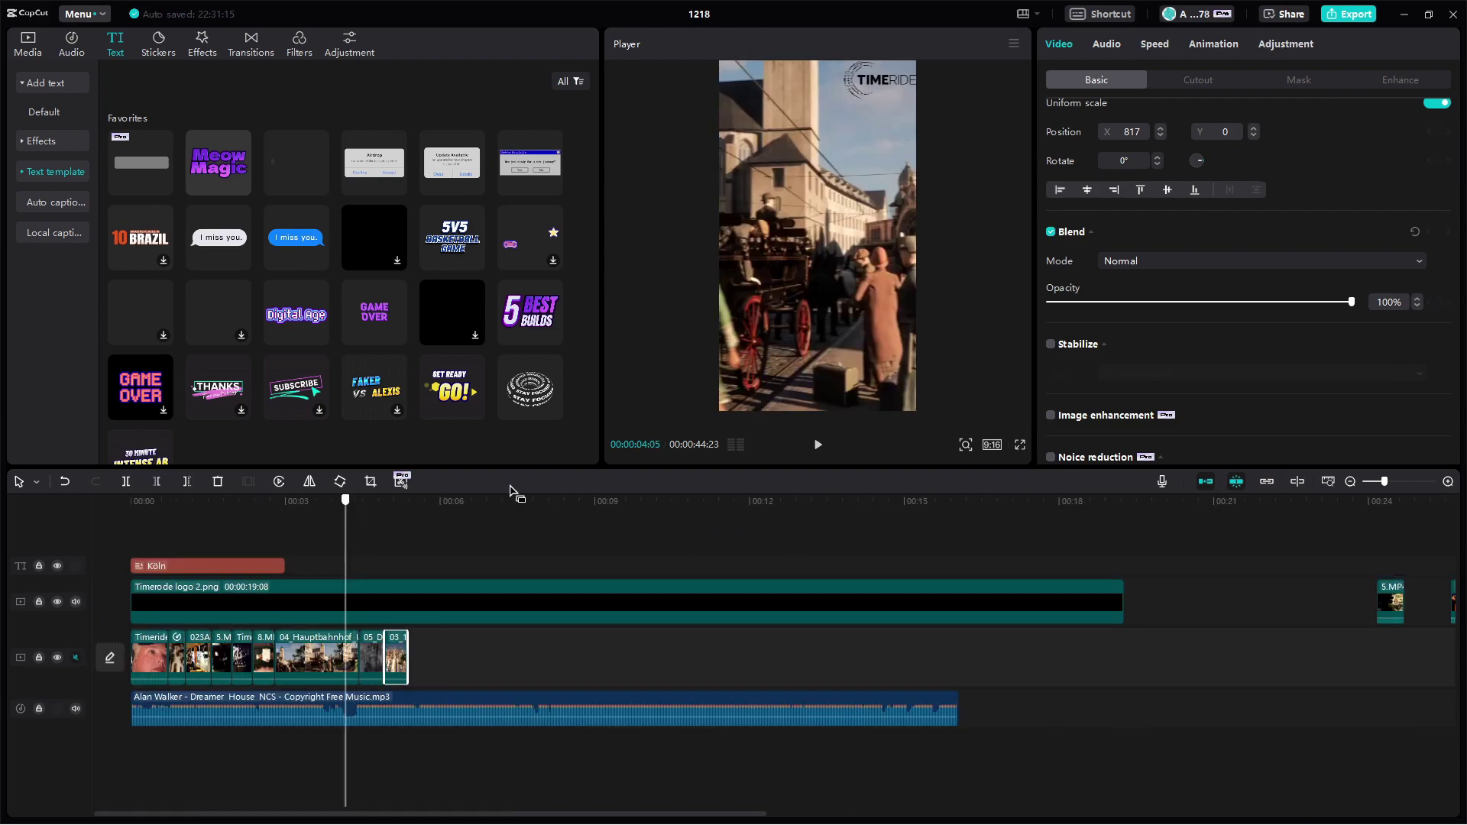
click(817, 445)
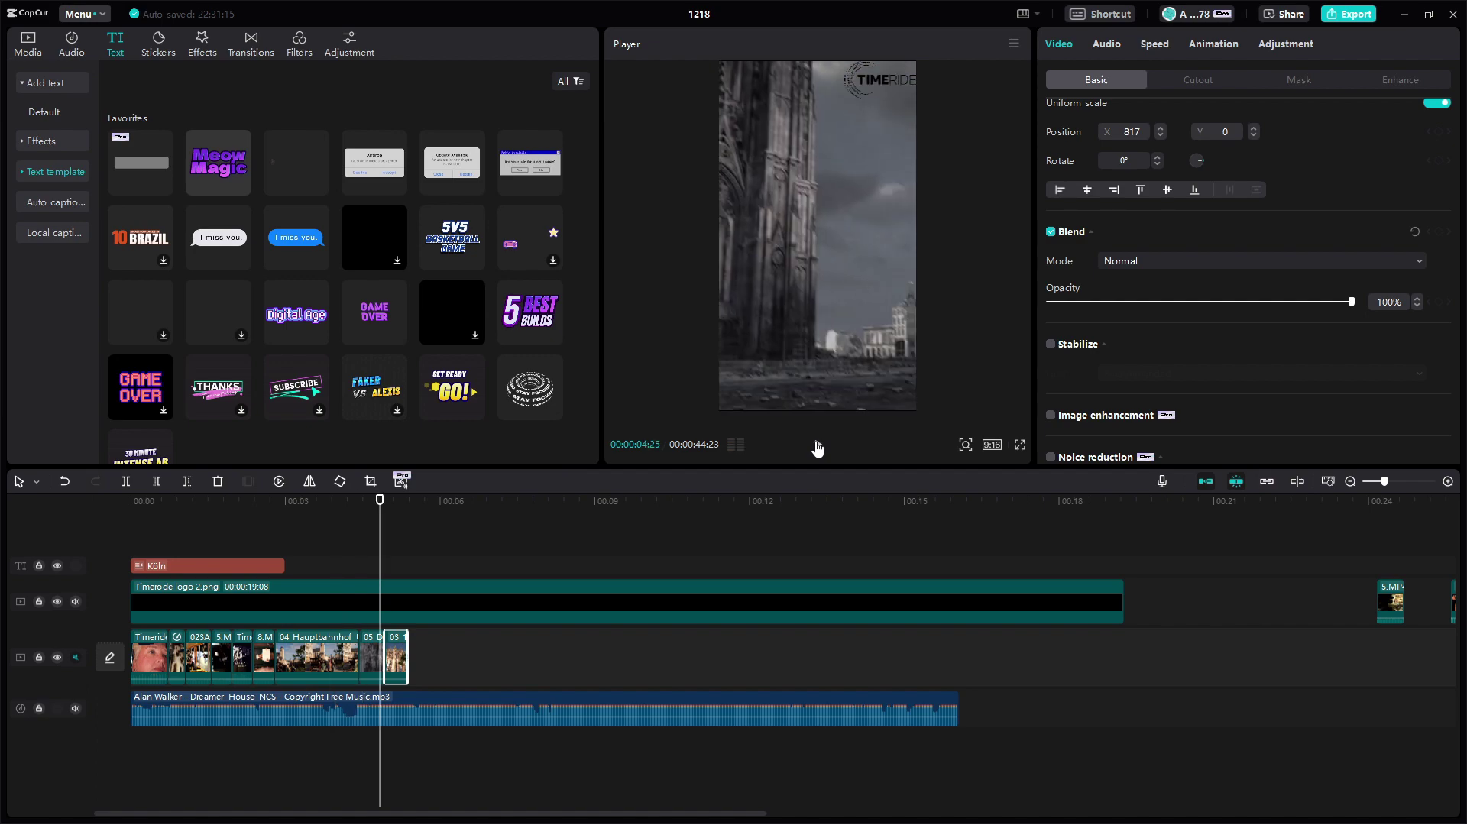
click(817, 445)
drag(395, 657, 370, 657)
- Replay the change from 04_Hauptbahnhof through the 03_1926 and 05_Dom clips to check their length against the beat
click(360, 512)
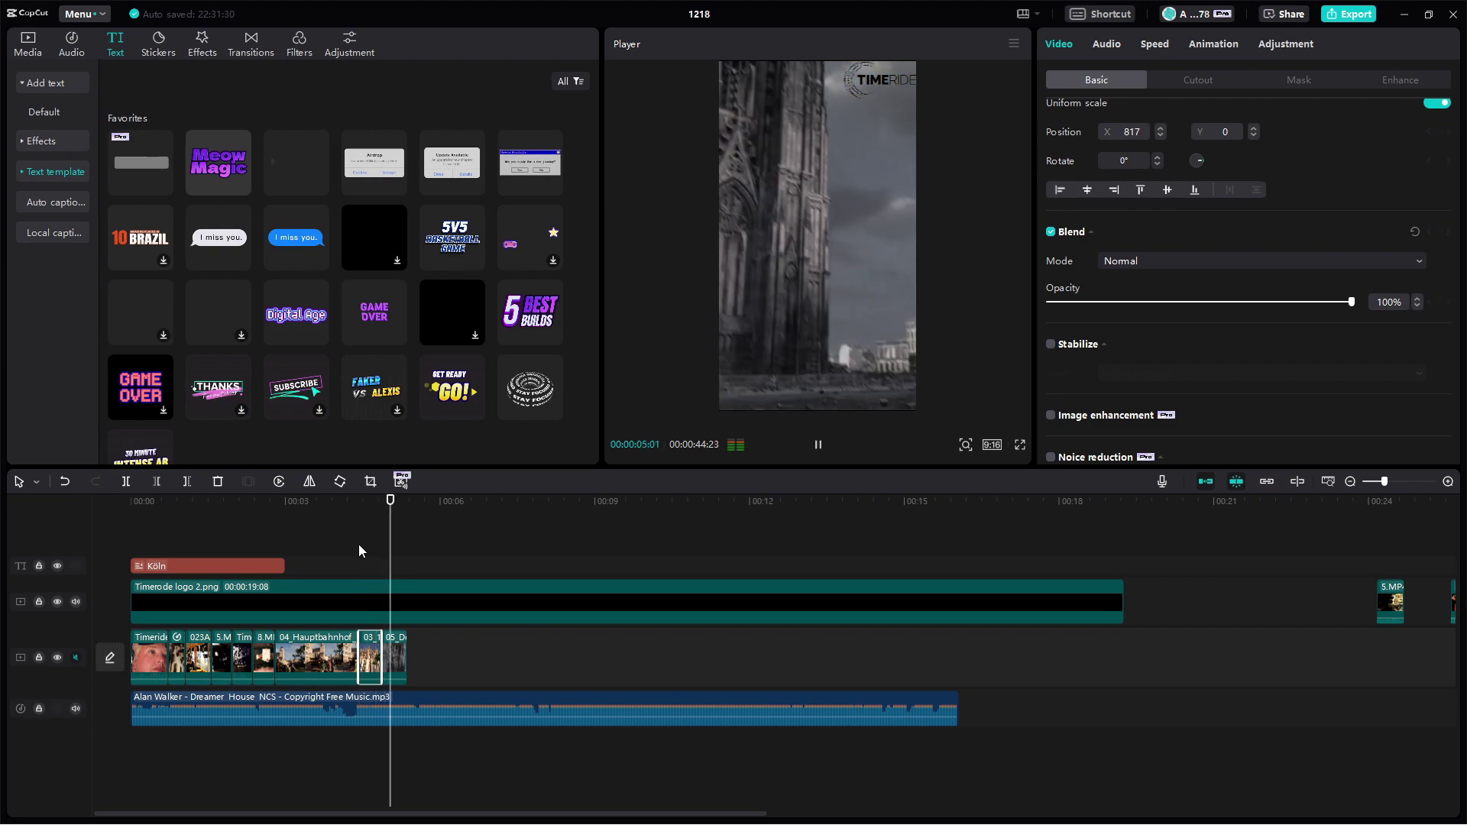
click(324, 508)
click(241, 507)
click(817, 457)
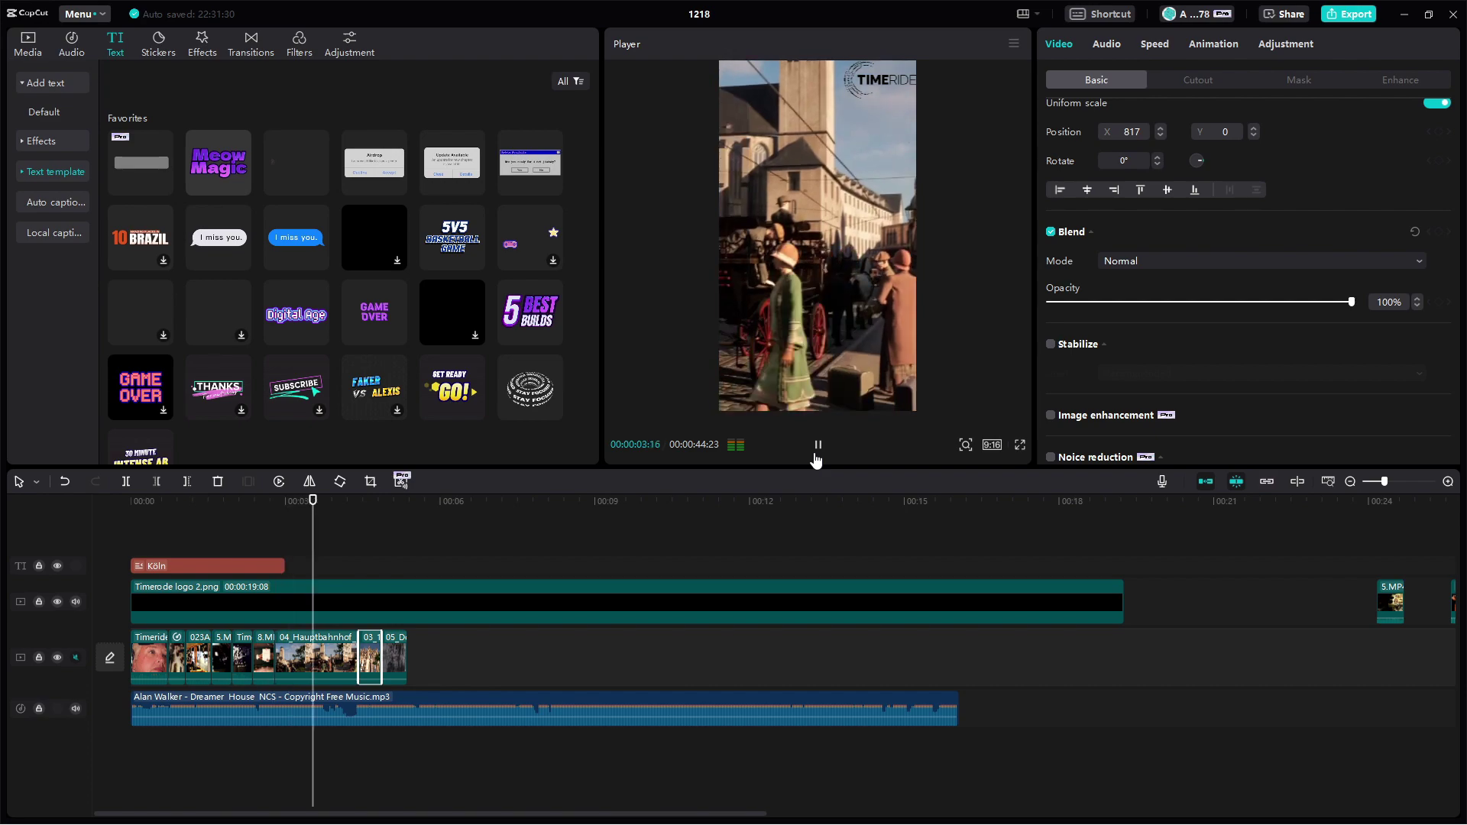
click(816, 457)
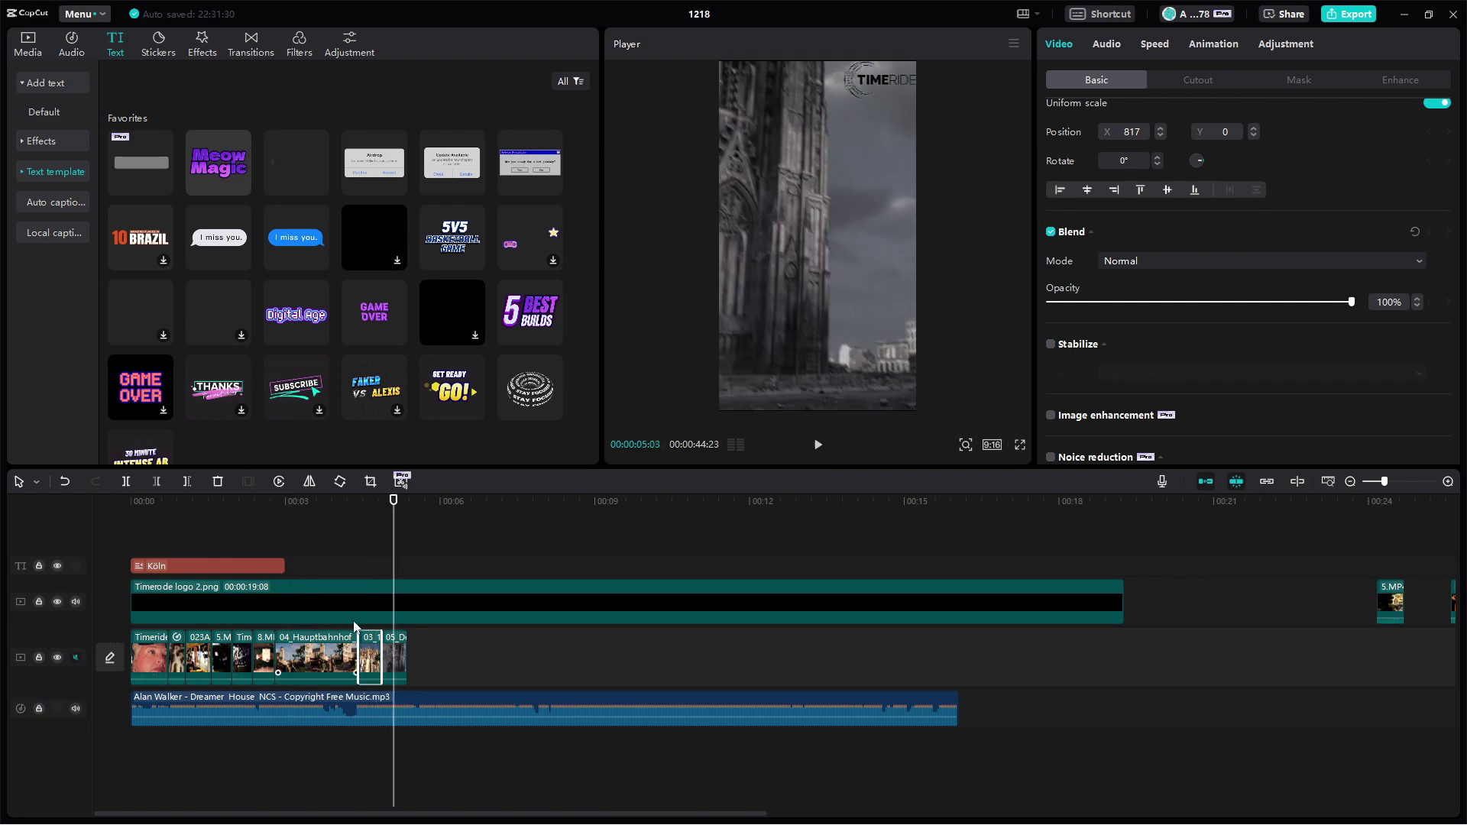
click(358, 626)
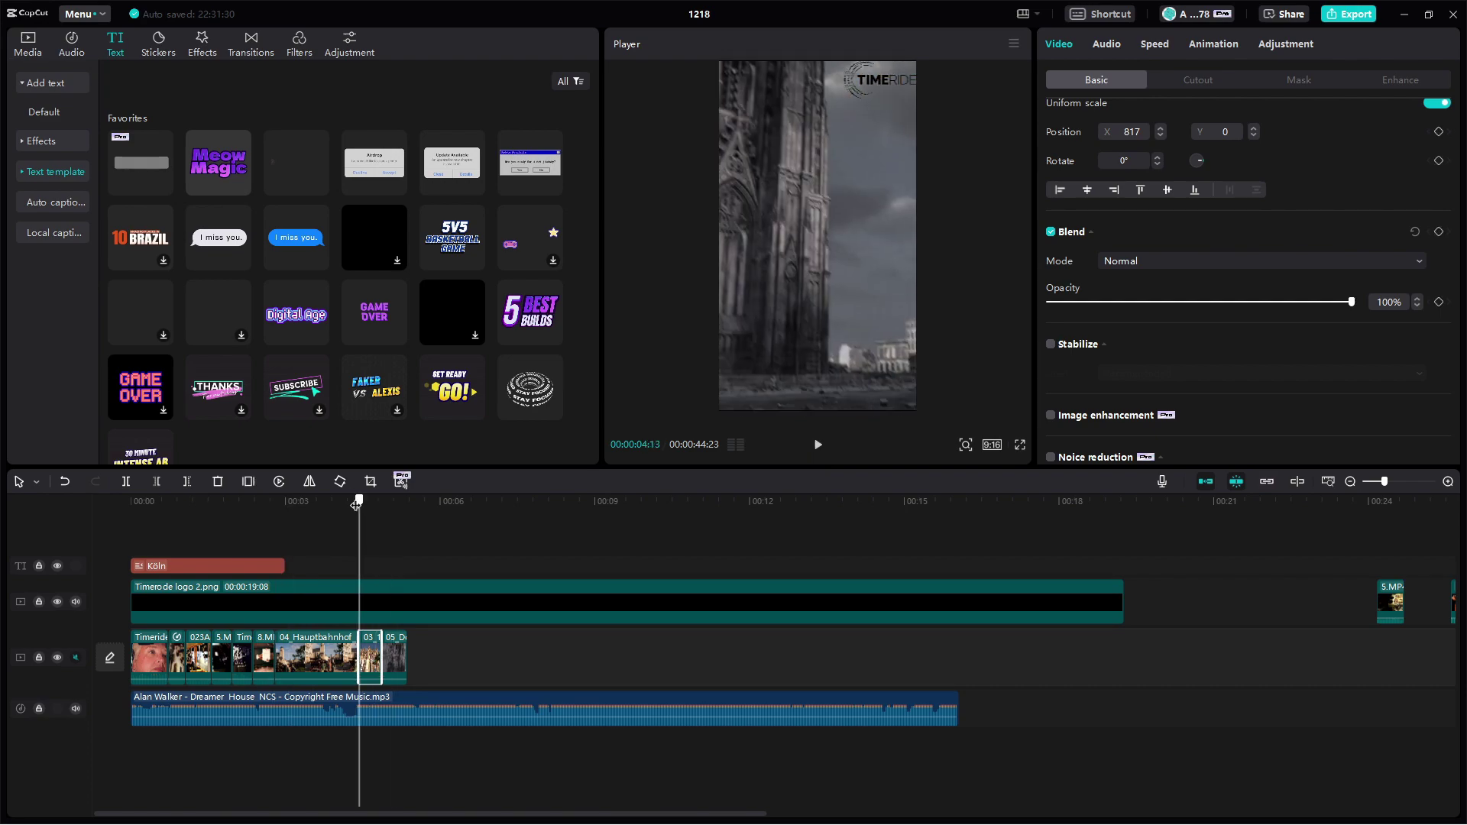
click(819, 447)
click(289, 504)
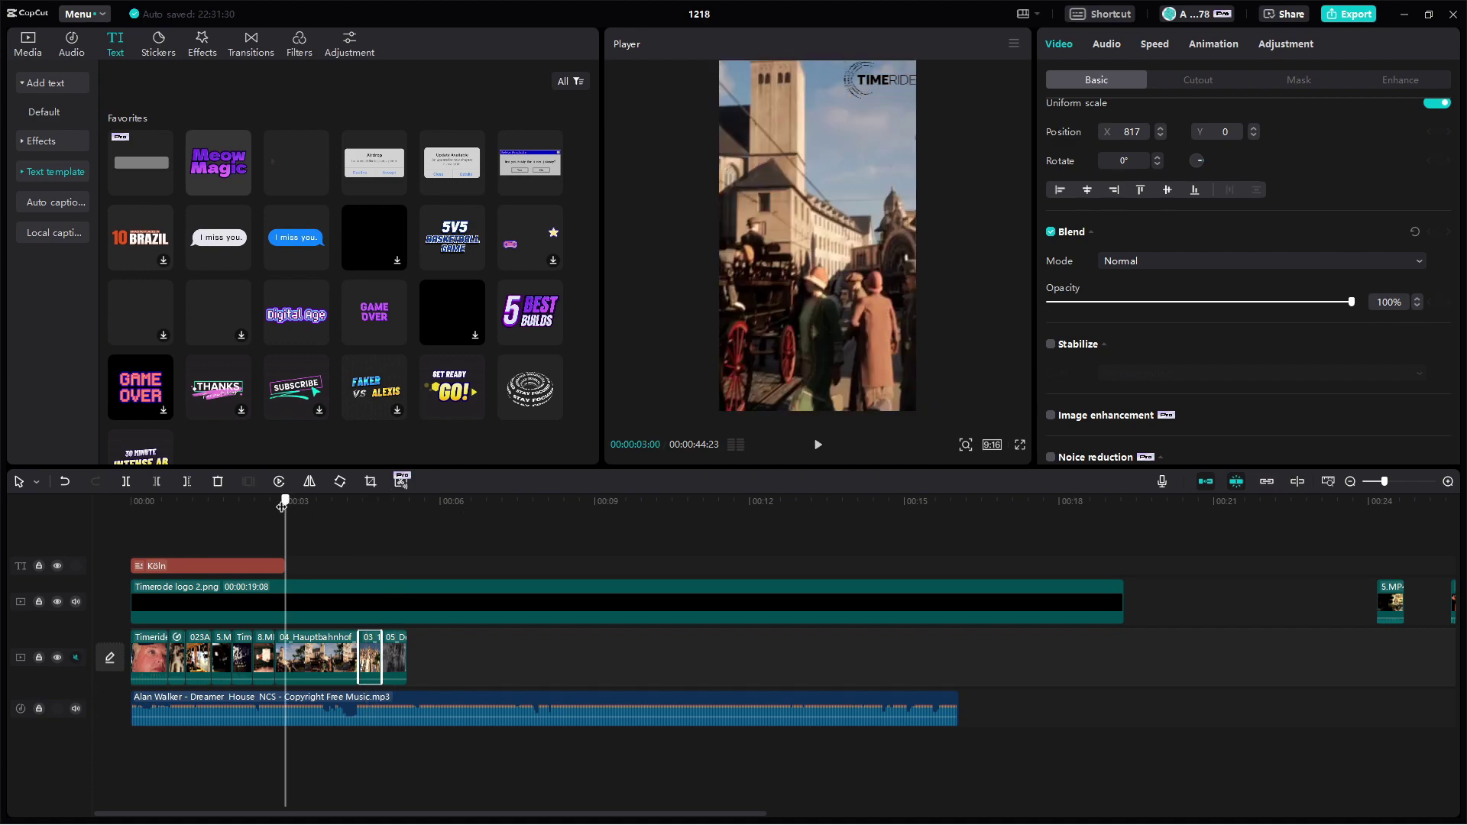
- Shorten the 03_1926 and 05_Dom clips to under half a second each and play them from 00:03:26
drag(376, 647, 395, 656)
click(393, 653)
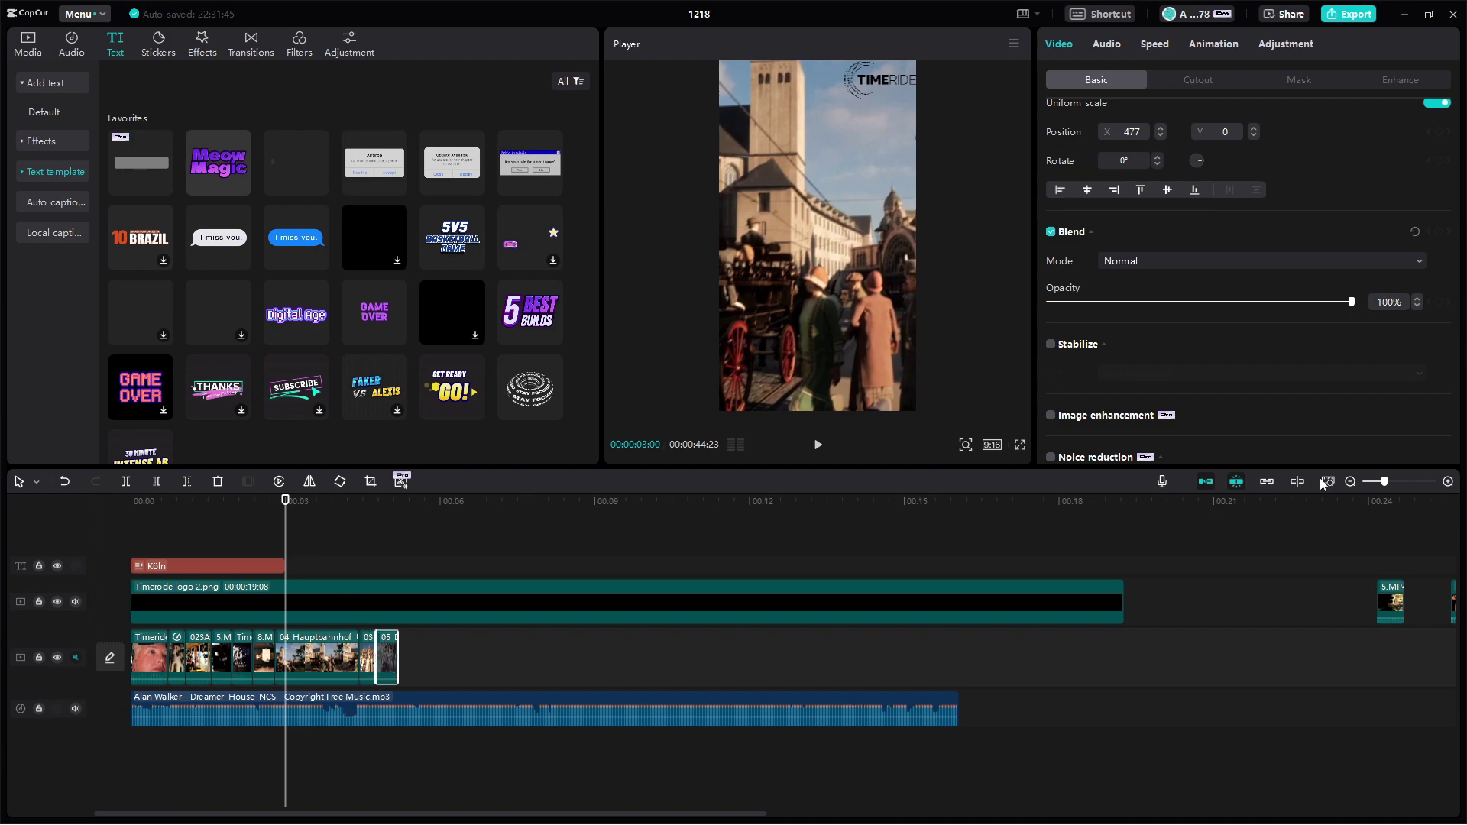
drag(1386, 481, 1397, 482)
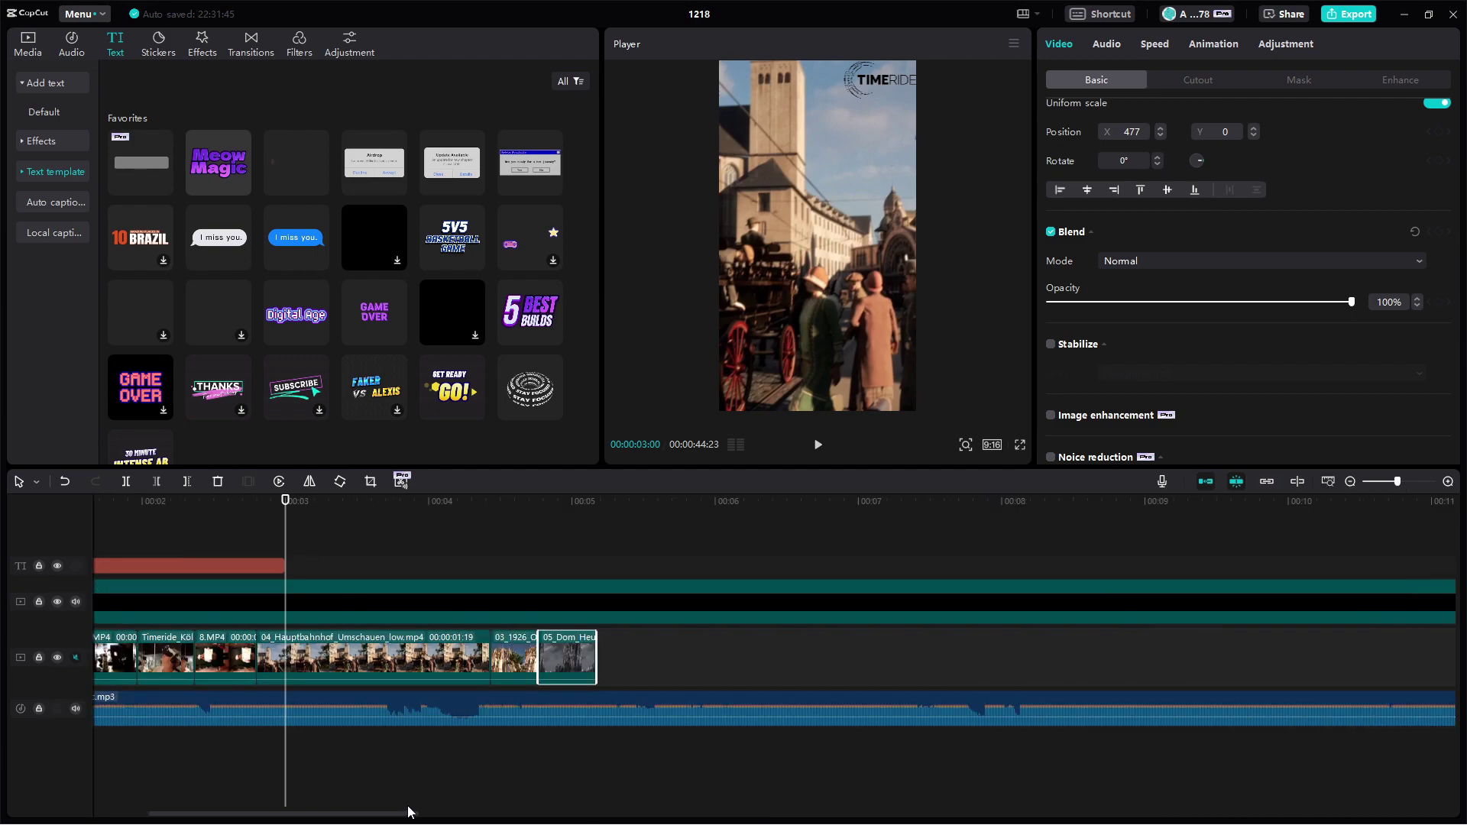
drag(407, 812, 351, 811)
click(682, 510)
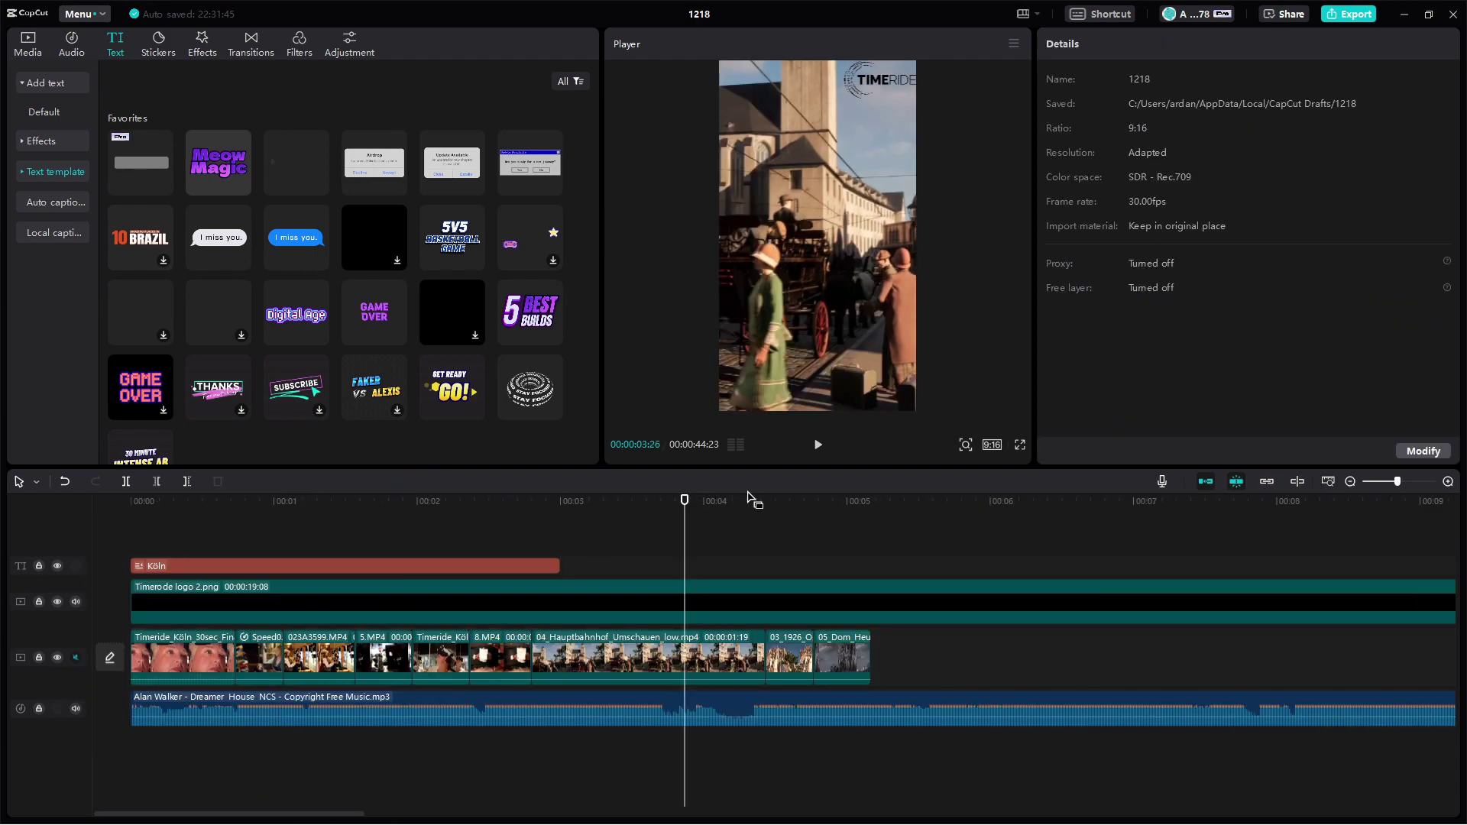
click(819, 446)
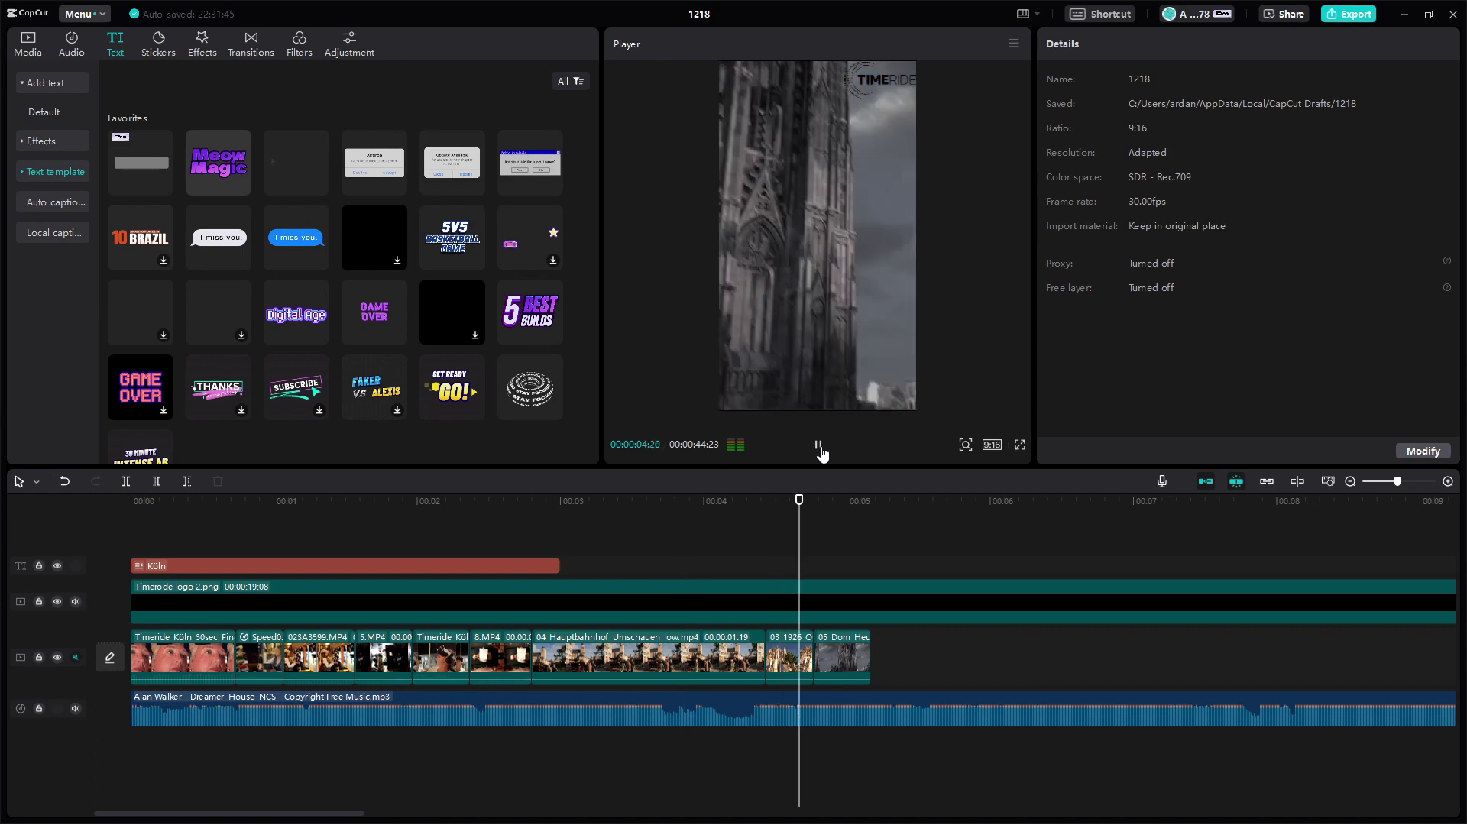
- Play the whole sequence from 00:00 past the end of the 05_Dom clip
drag(163, 506, 127, 504)
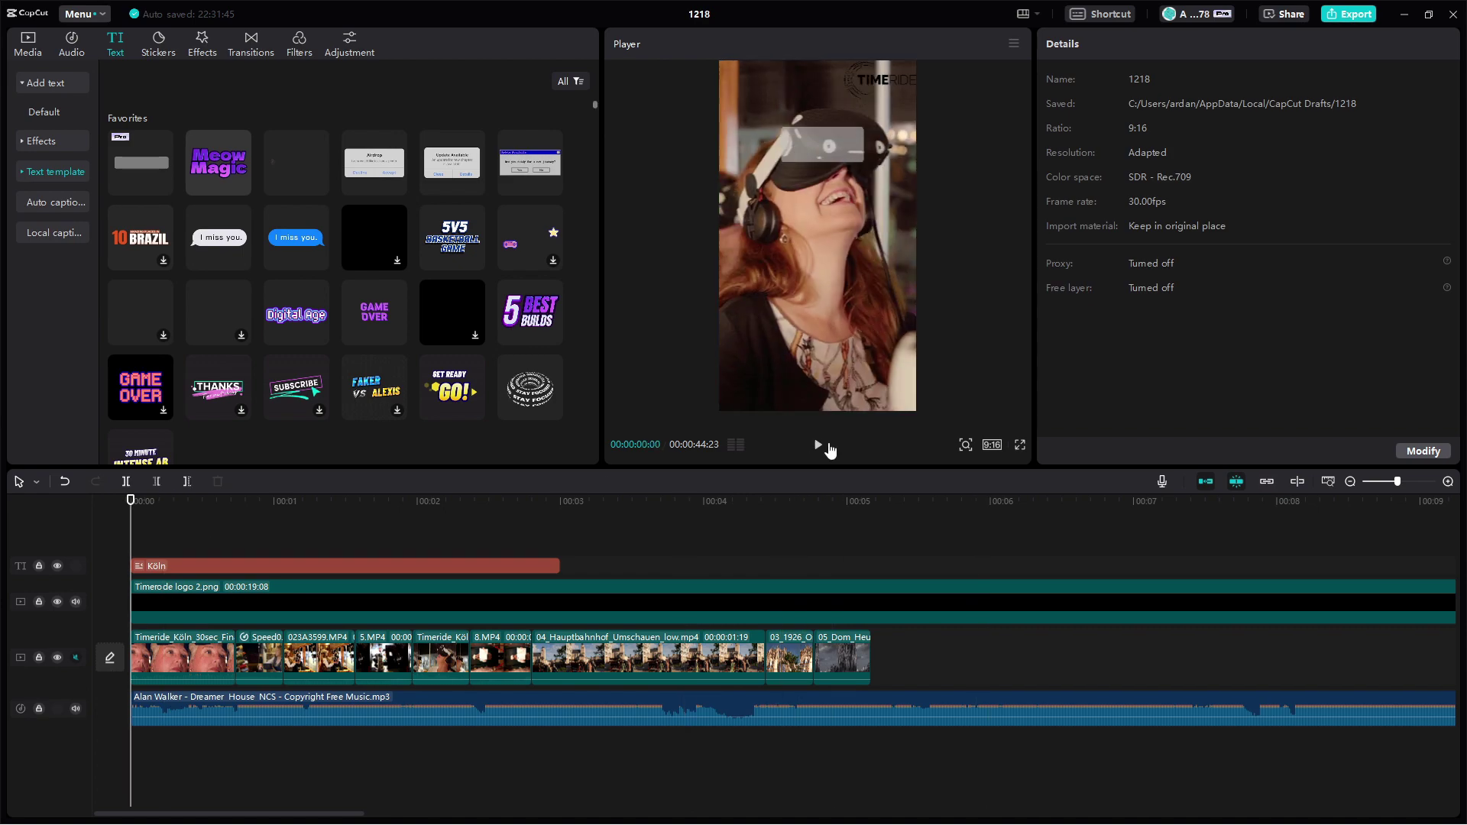
click(819, 447)
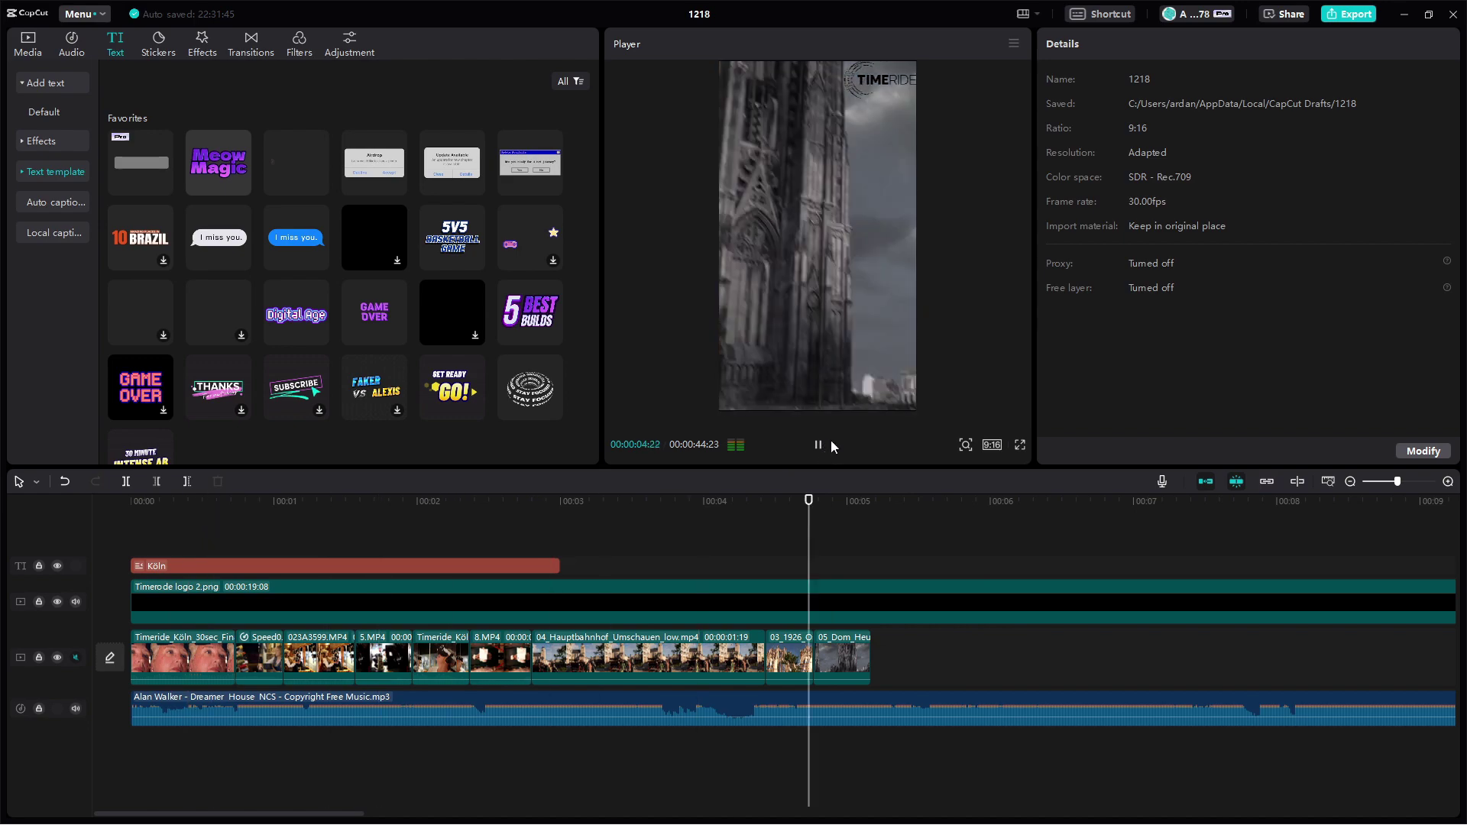
key(space)
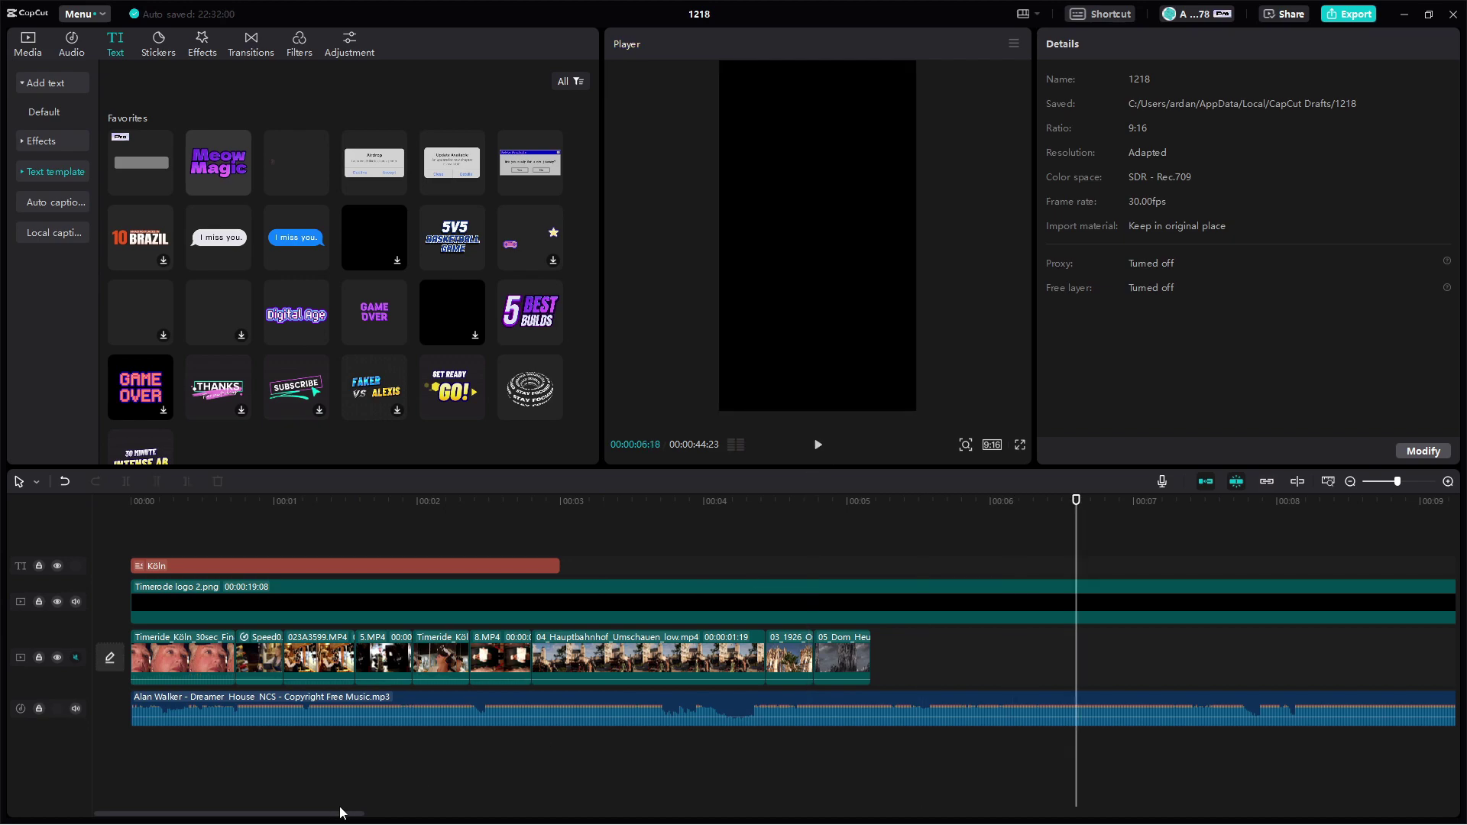
- Move the Köln1926_Screenrecording_3.30min.mp4 clip from about 00:29 directly behind the 05_Dom clip and play the join at about 00:05
drag(341, 812, 189, 763)
drag(341, 815, 1106, 777)
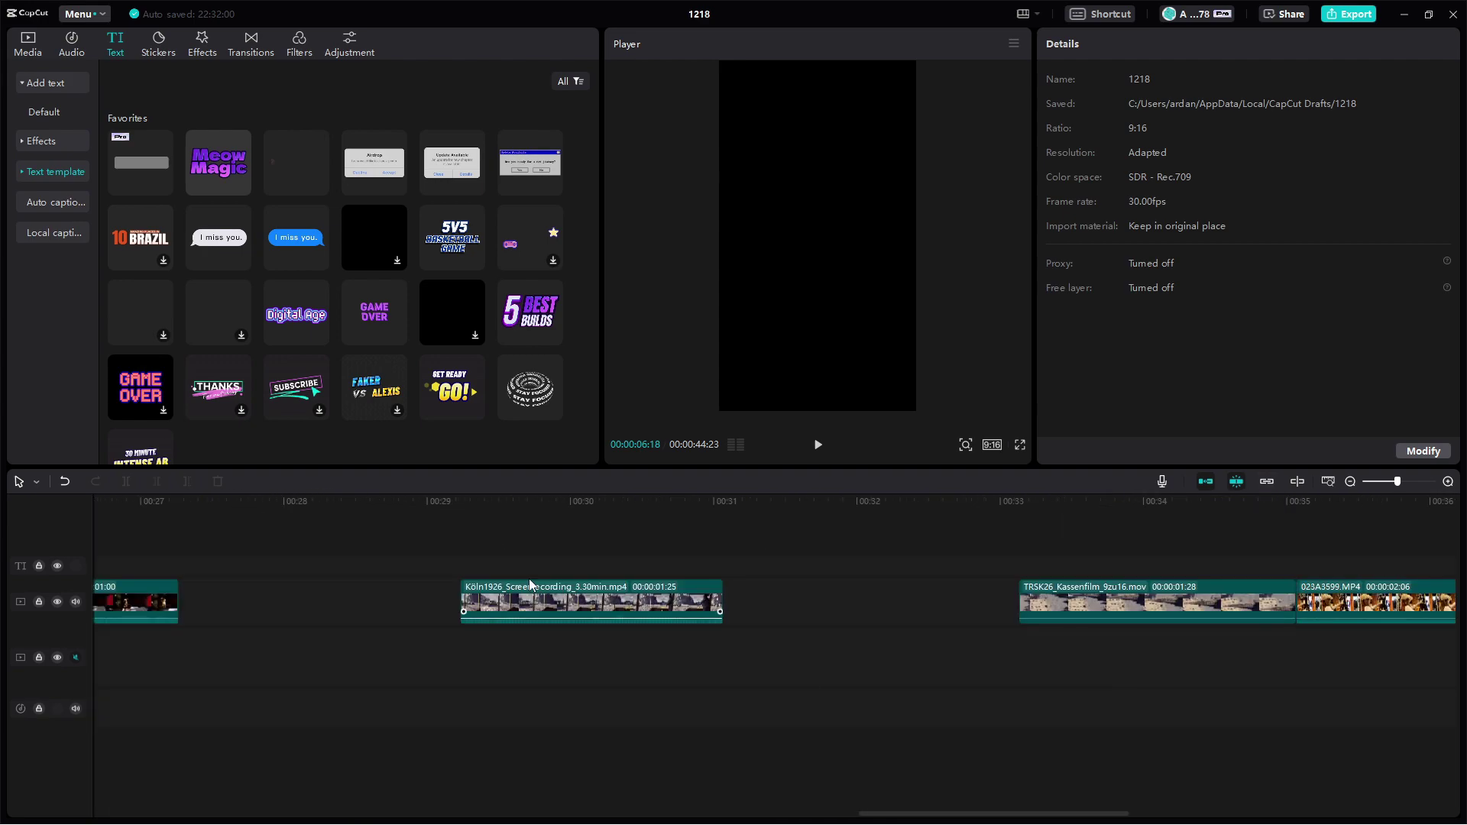
click(579, 502)
drag(605, 587, 746, 648)
click(569, 507)
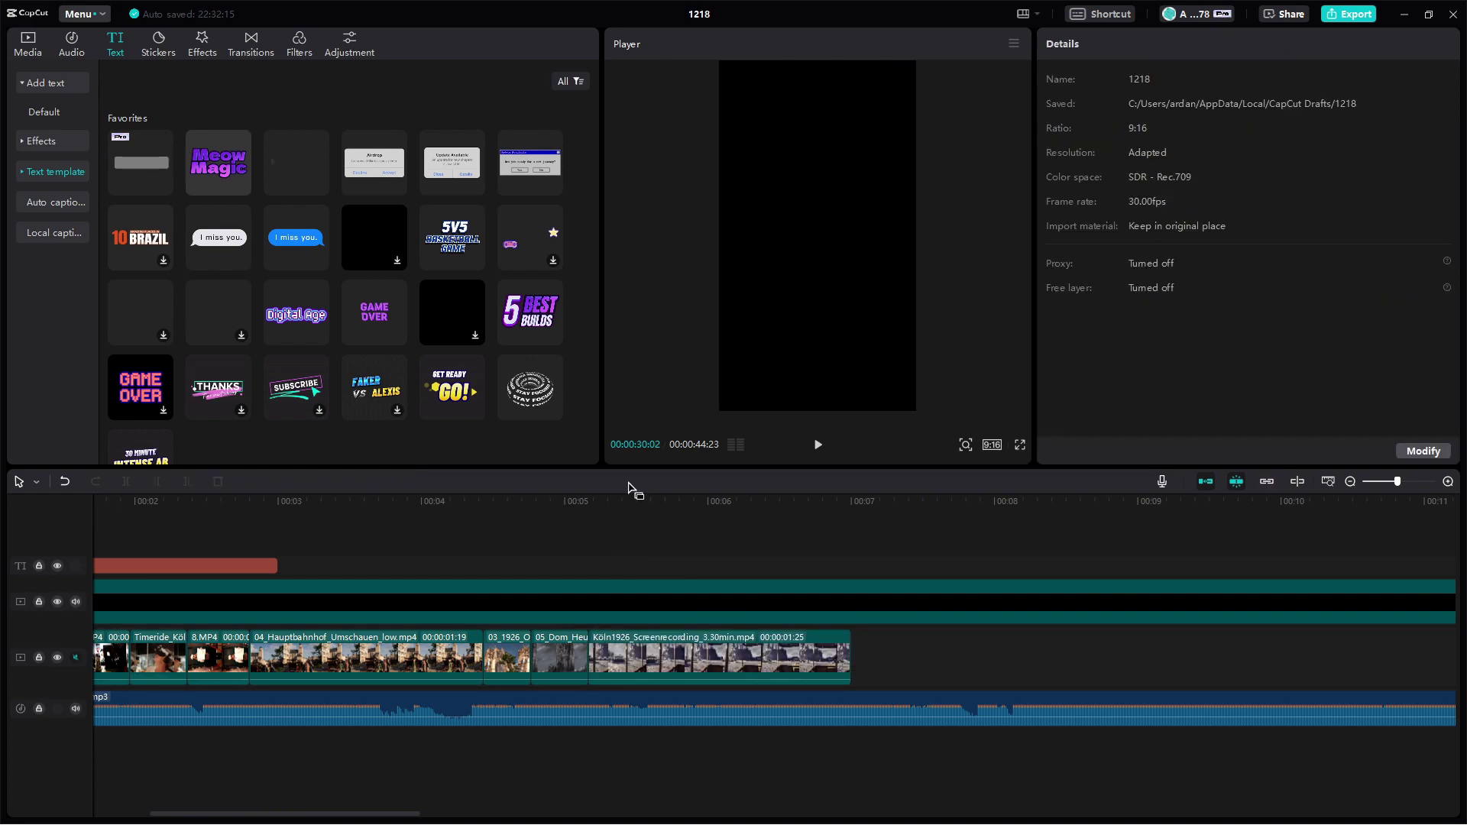
click(817, 445)
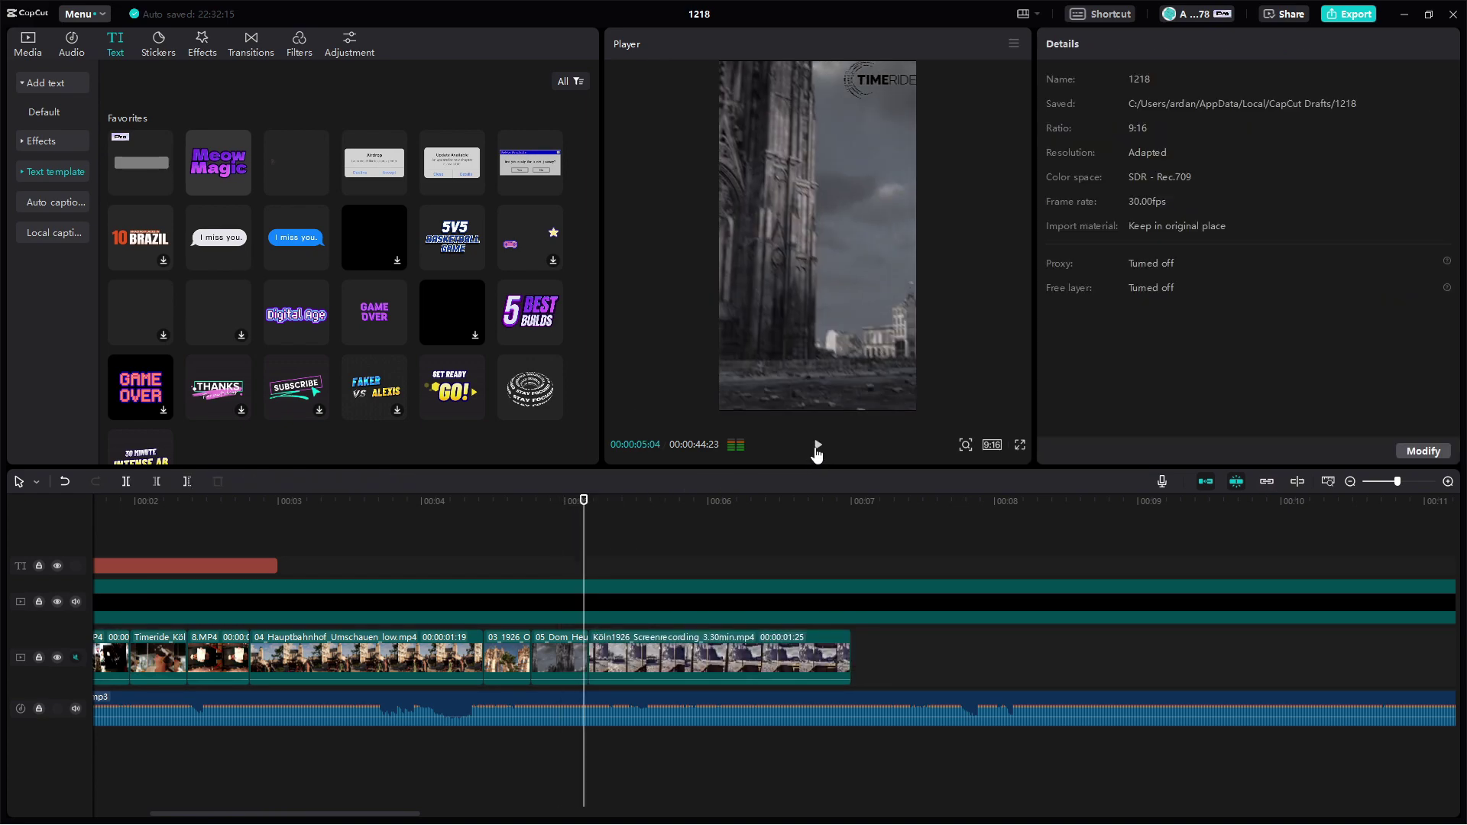
- Play the join between the 05_Dom and Köln1926_Screenrecording clips through to about 00:08
click(818, 446)
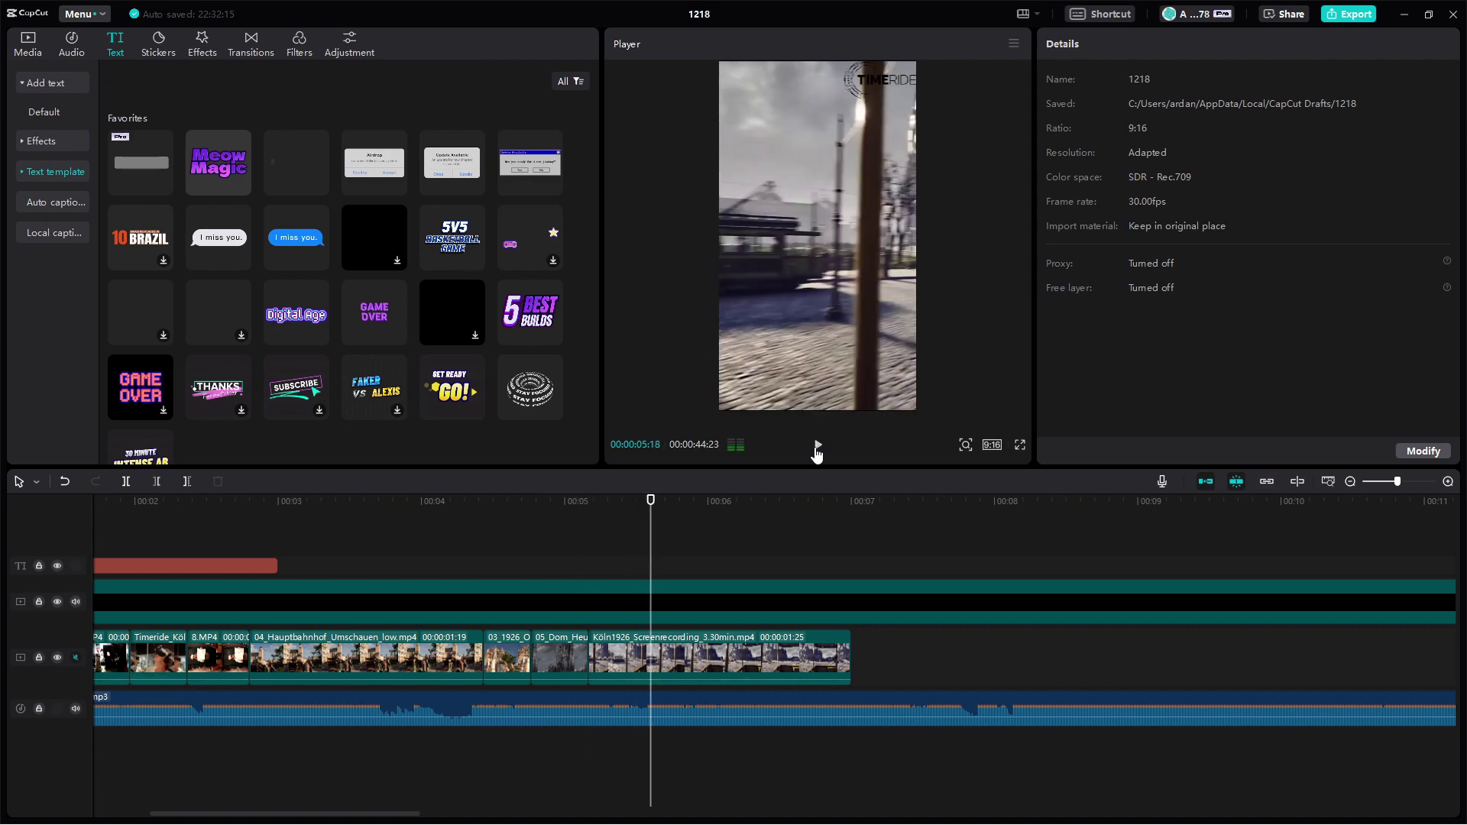
click(538, 499)
click(816, 447)
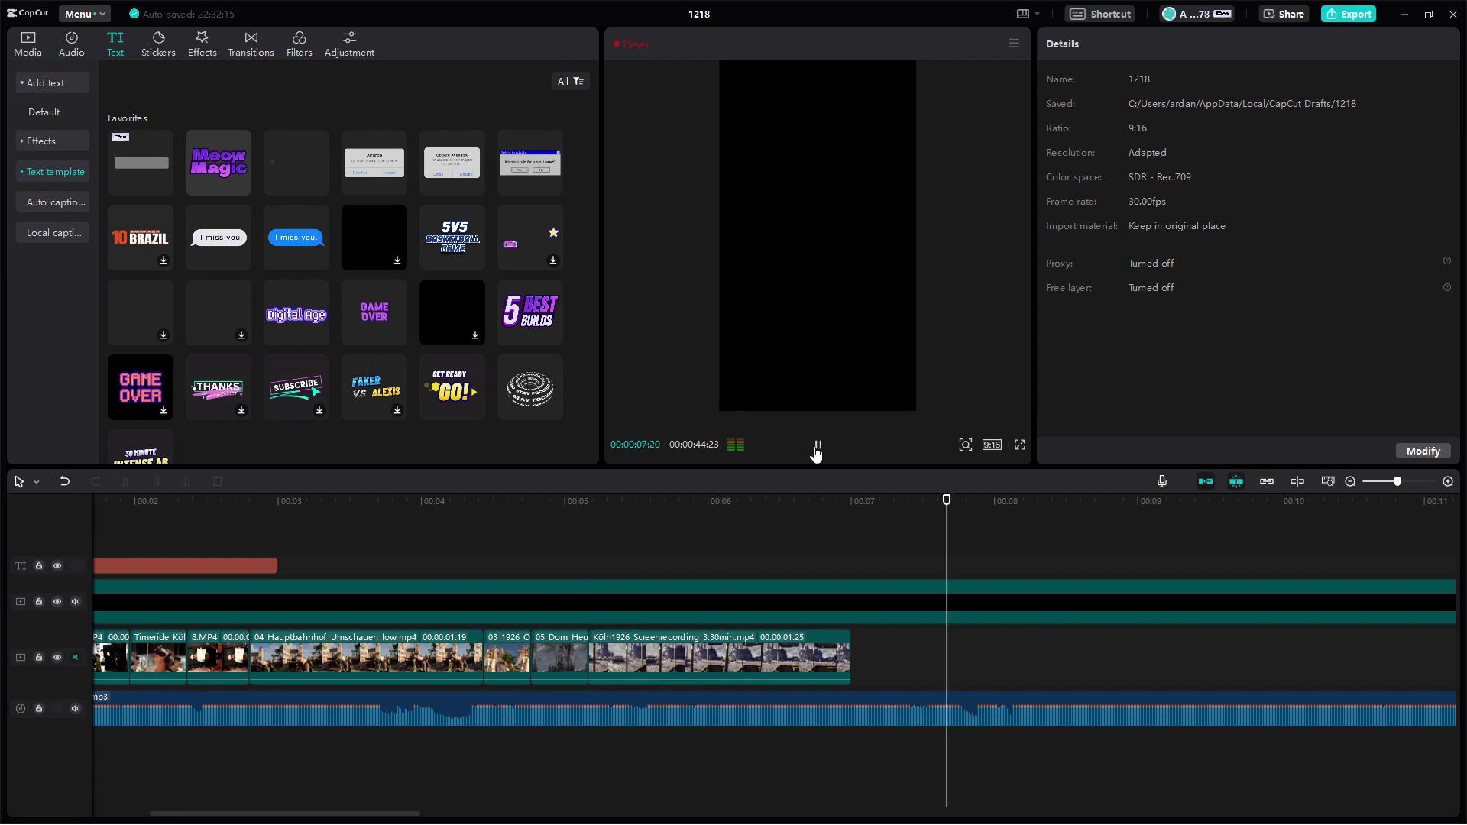
click(816, 451)
mouse_move(771, 821)
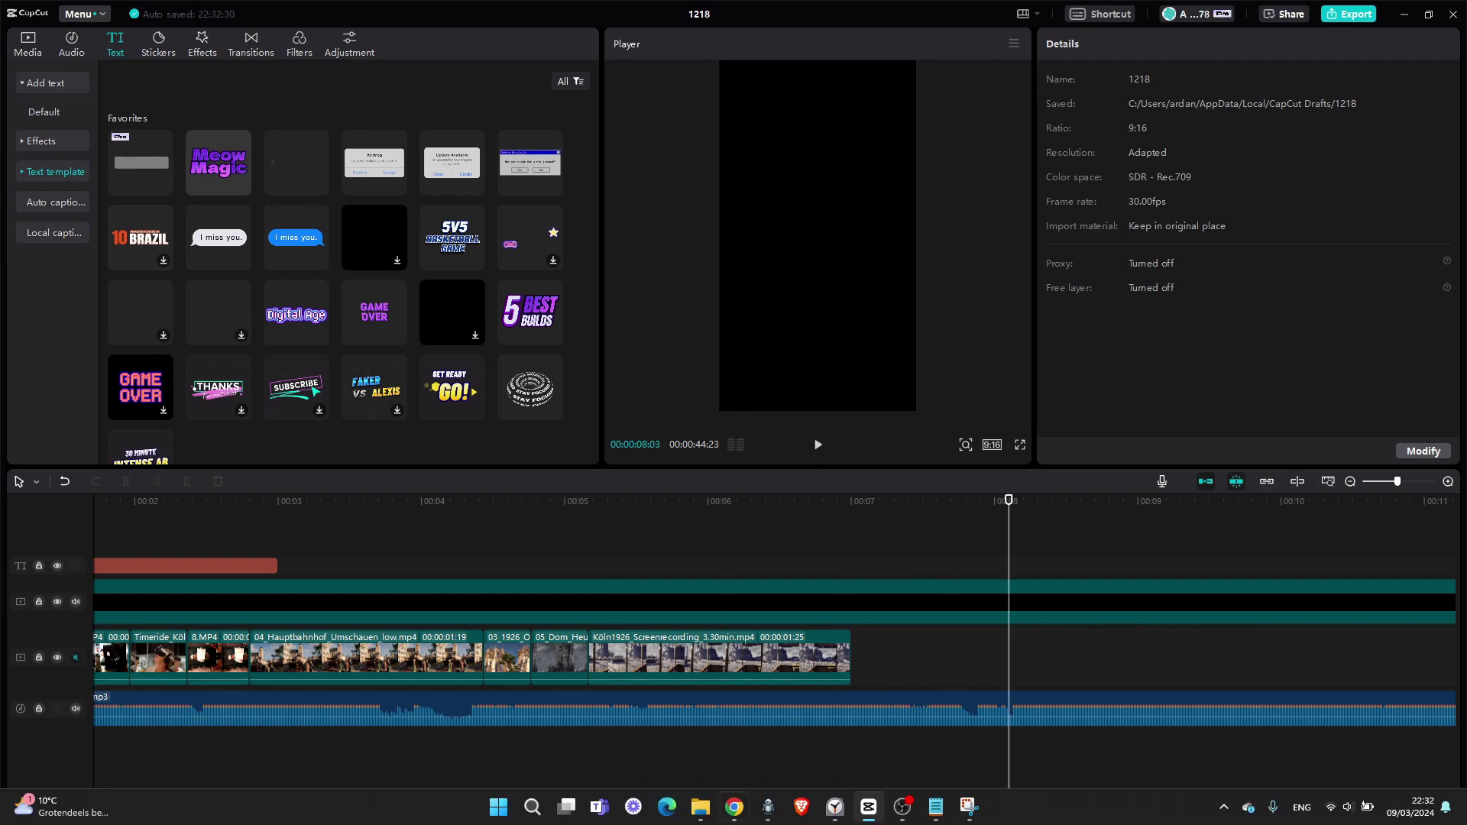
- Replay the Köln1926_Screenrecording clip from about 00:05 past its end to check its length against the beat
click(575, 544)
click(818, 445)
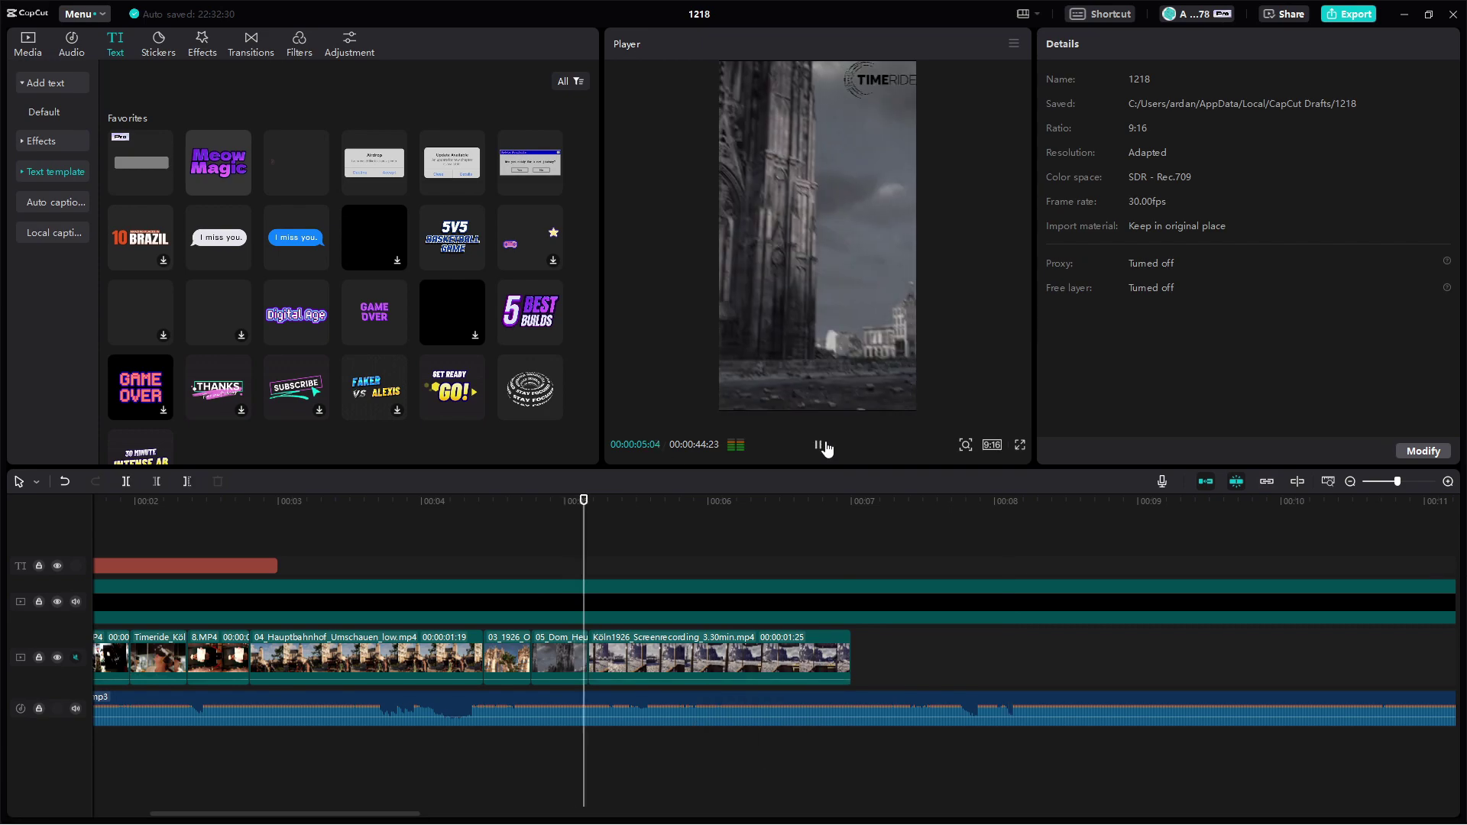
click(824, 446)
click(631, 498)
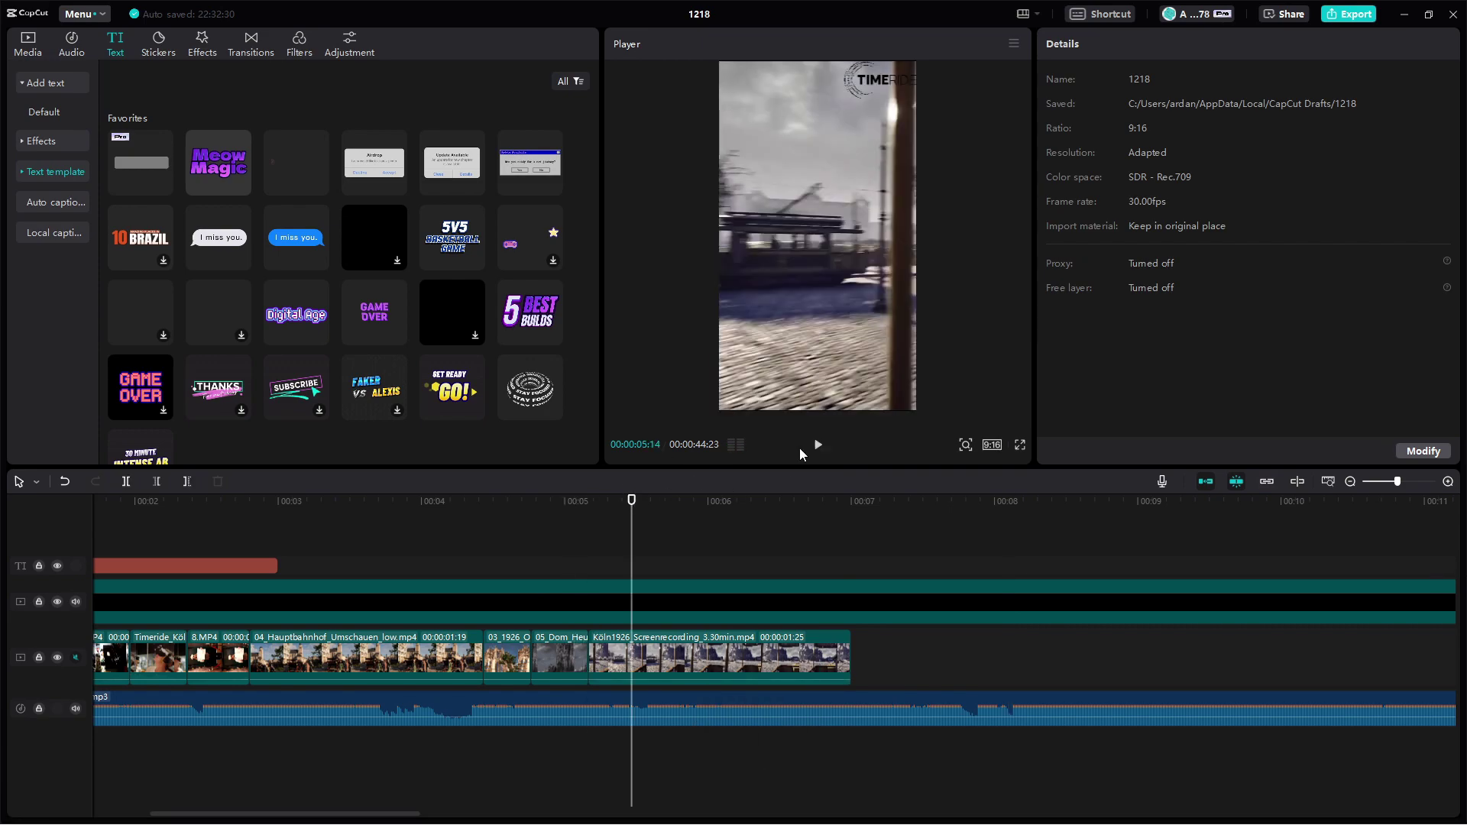
click(818, 446)
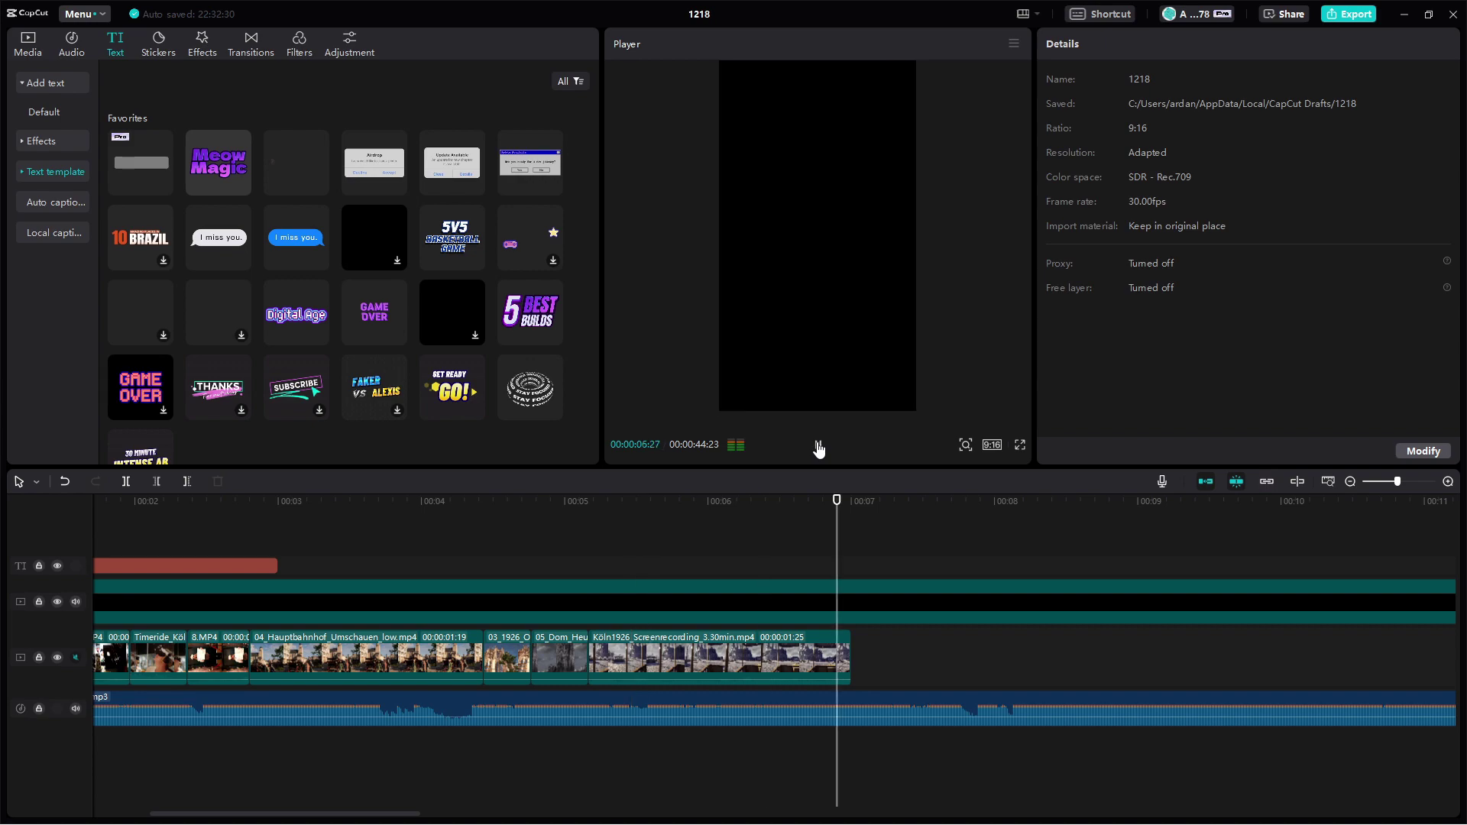
click(593, 501)
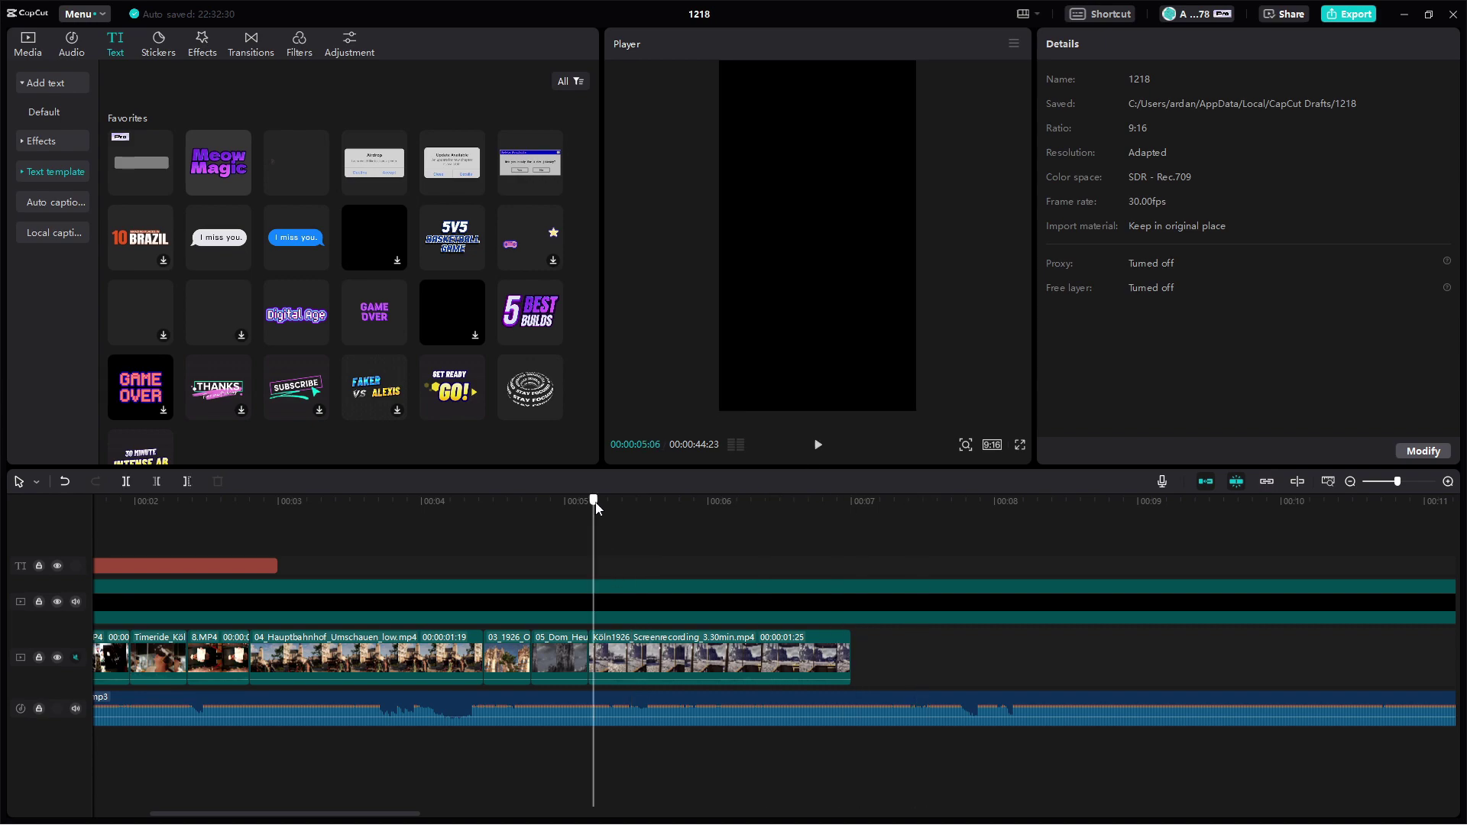
click(820, 449)
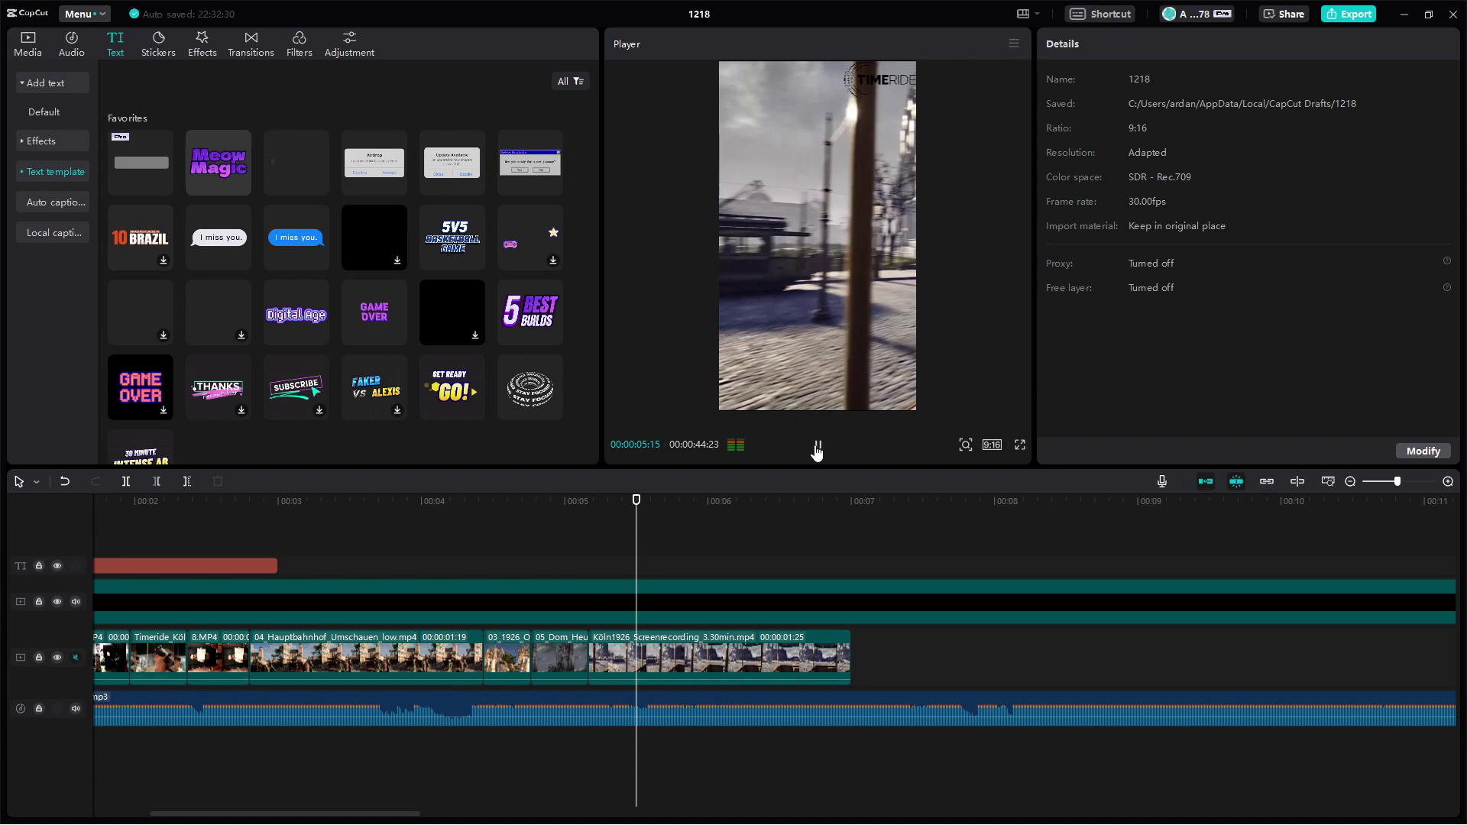
key(space)
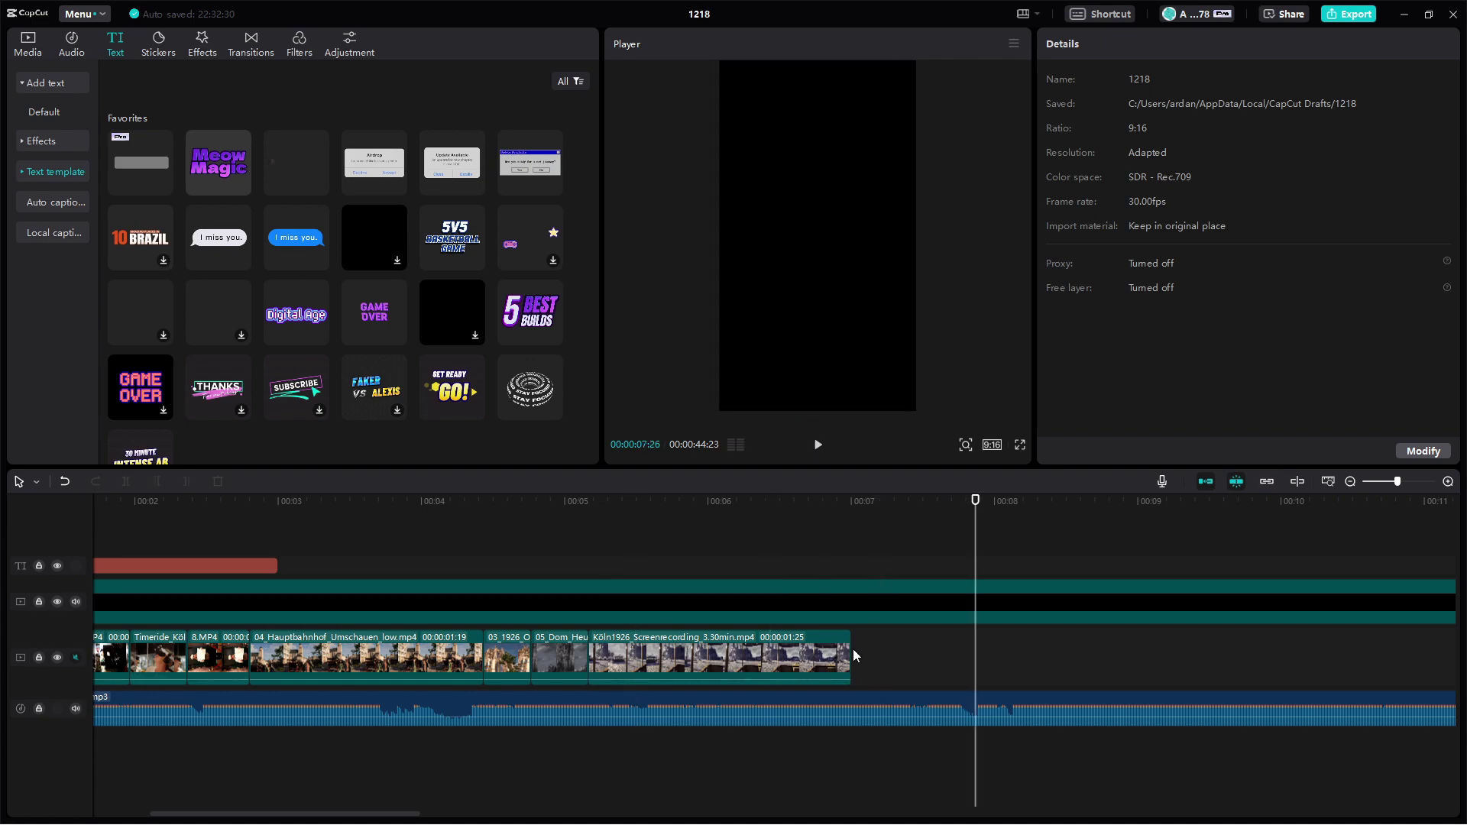
- Extend the end of the Köln1926_Screenrecording_3.30min.mp4 clip to a duration of 00:00:02:01 and play past its end
drag(850, 652, 878, 652)
drag(571, 506, 151, 496)
click(818, 447)
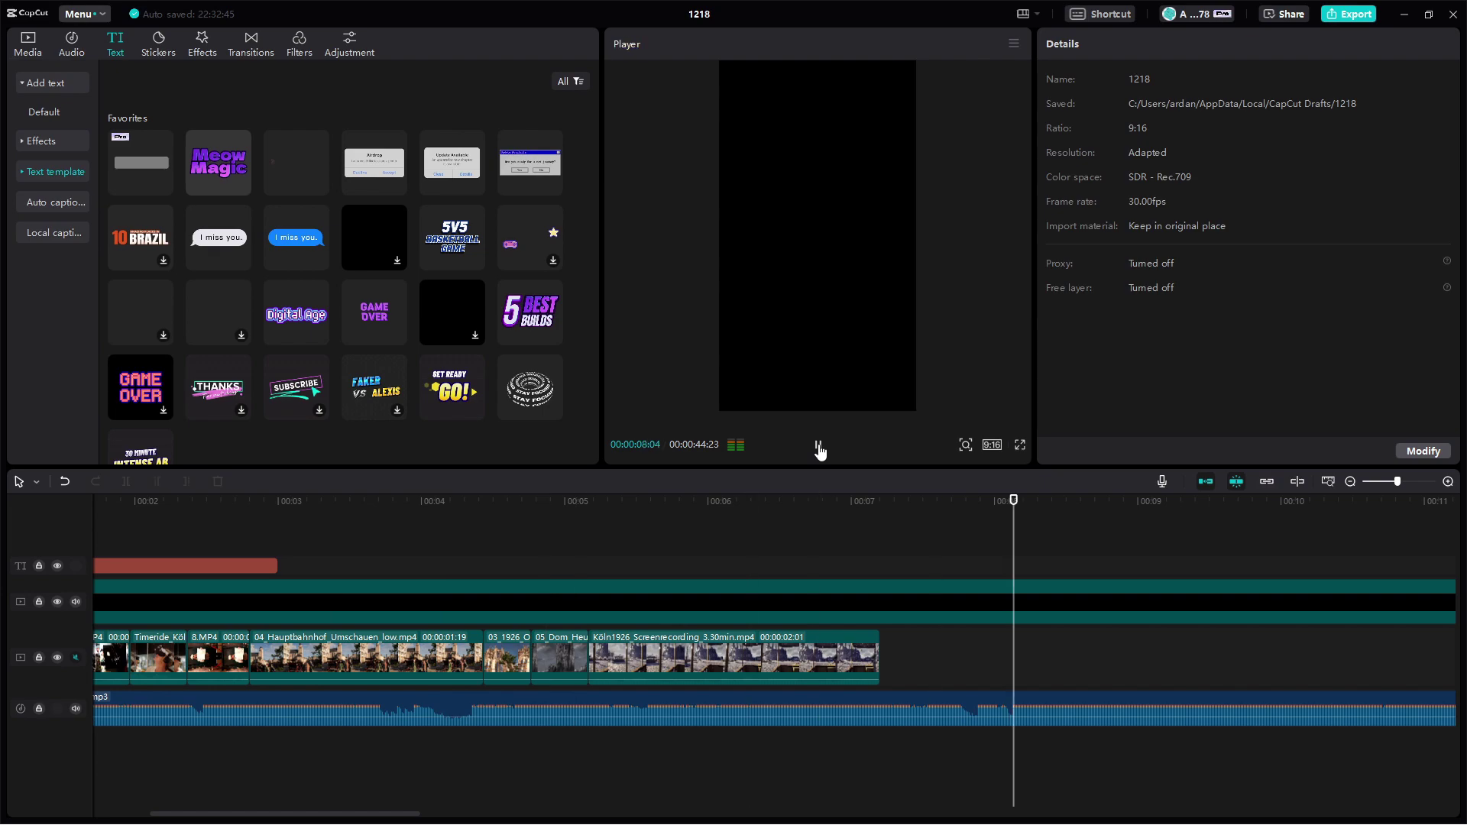
click(819, 445)
- Stack the 05_Dom clip on a separate layer above the 03_1926 clip and trim it to the same length
scroll(408, 802, right, 5)
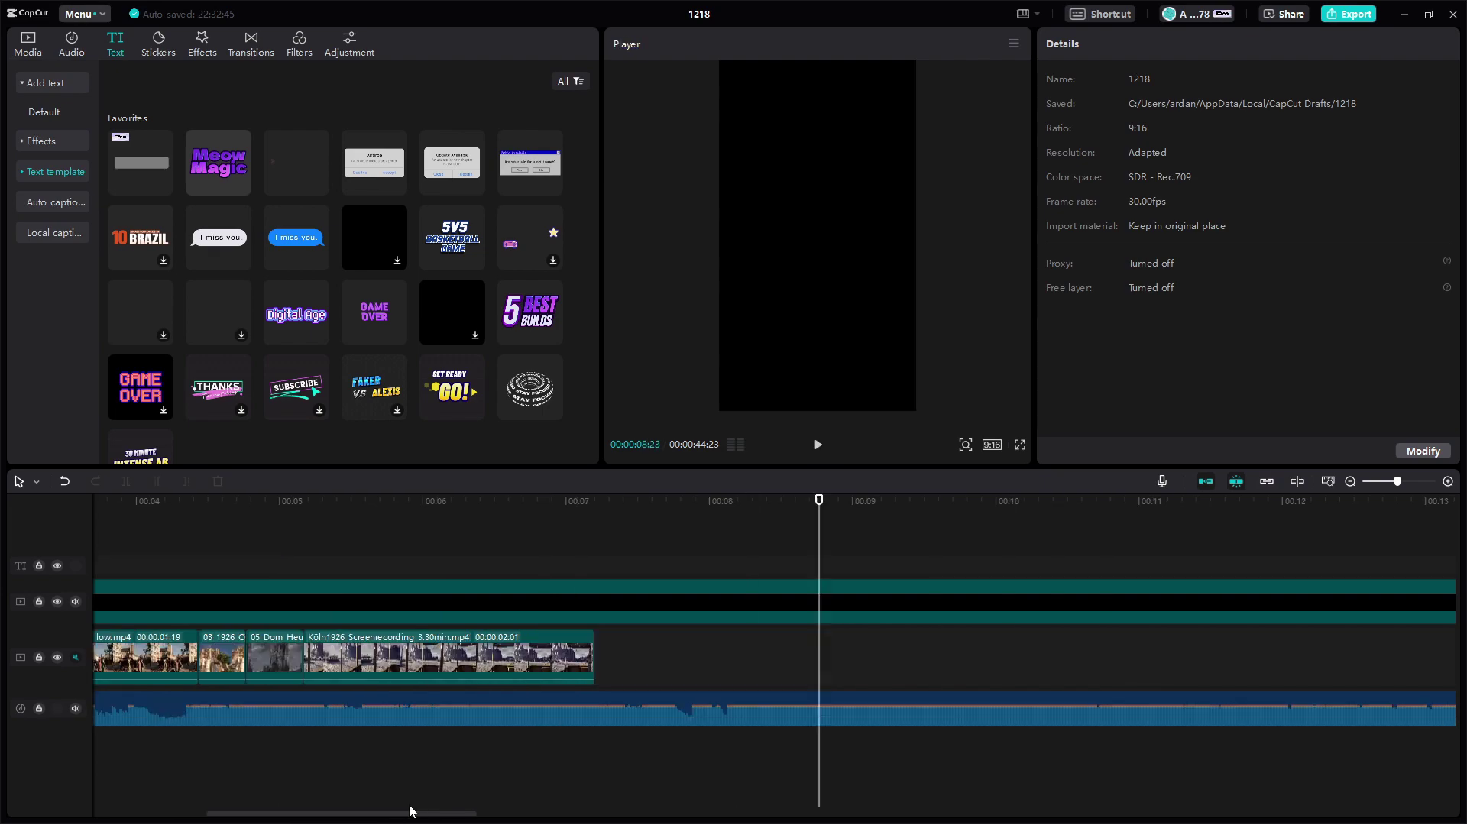
scroll(252, 800, left, 5)
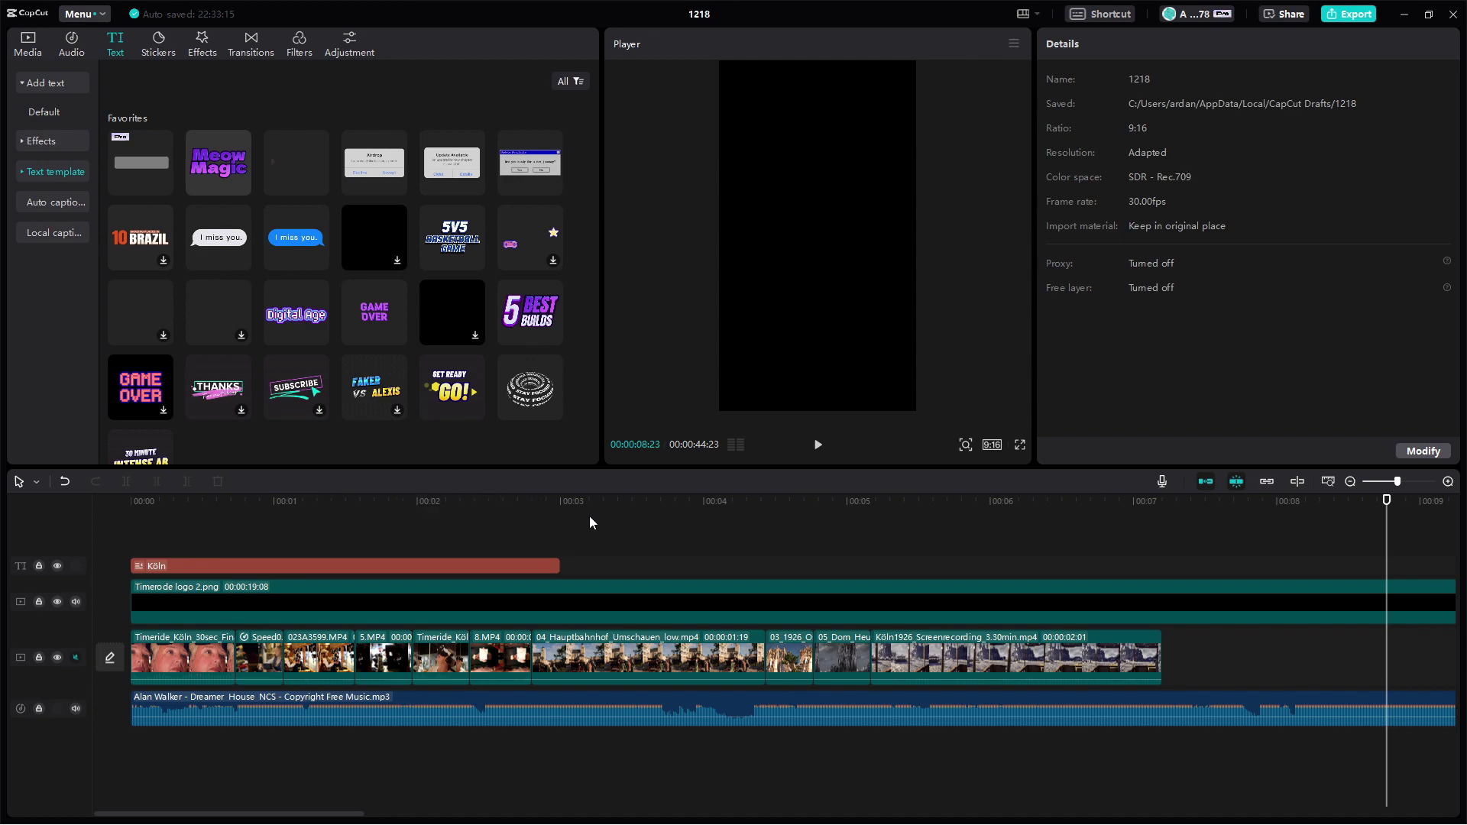
click(846, 651)
click(790, 657)
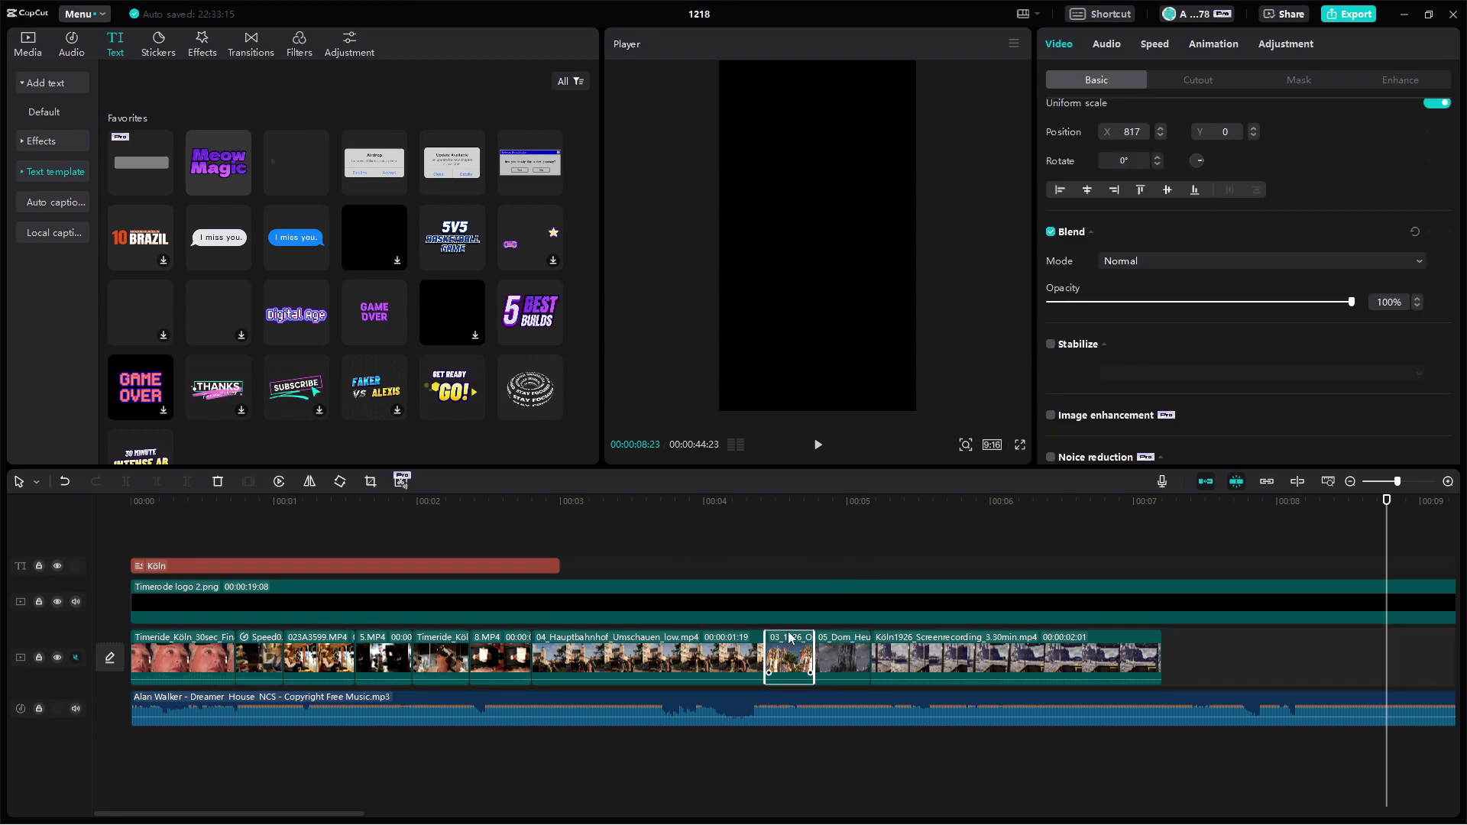
click(773, 506)
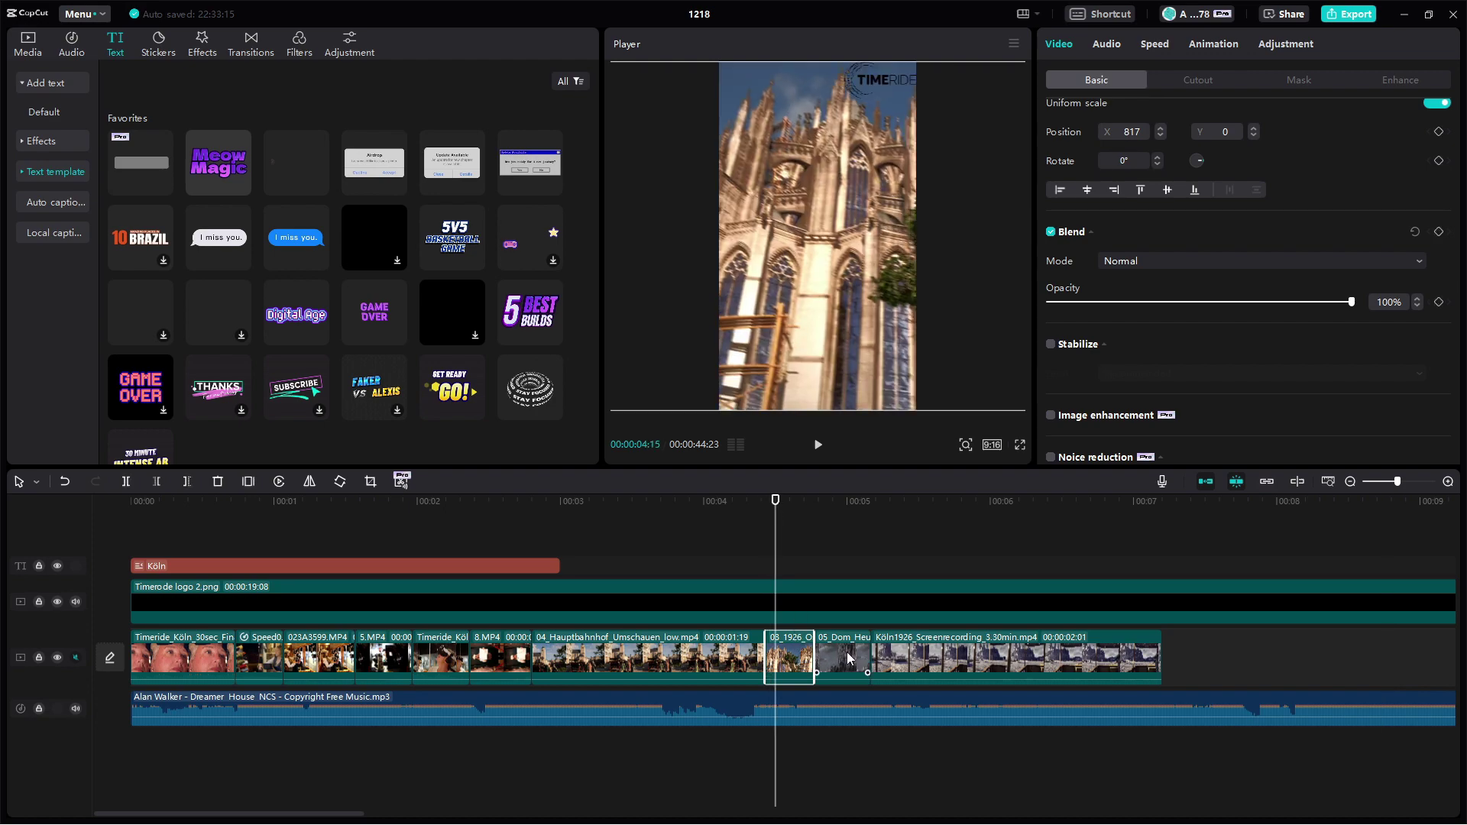
drag(845, 653, 801, 635)
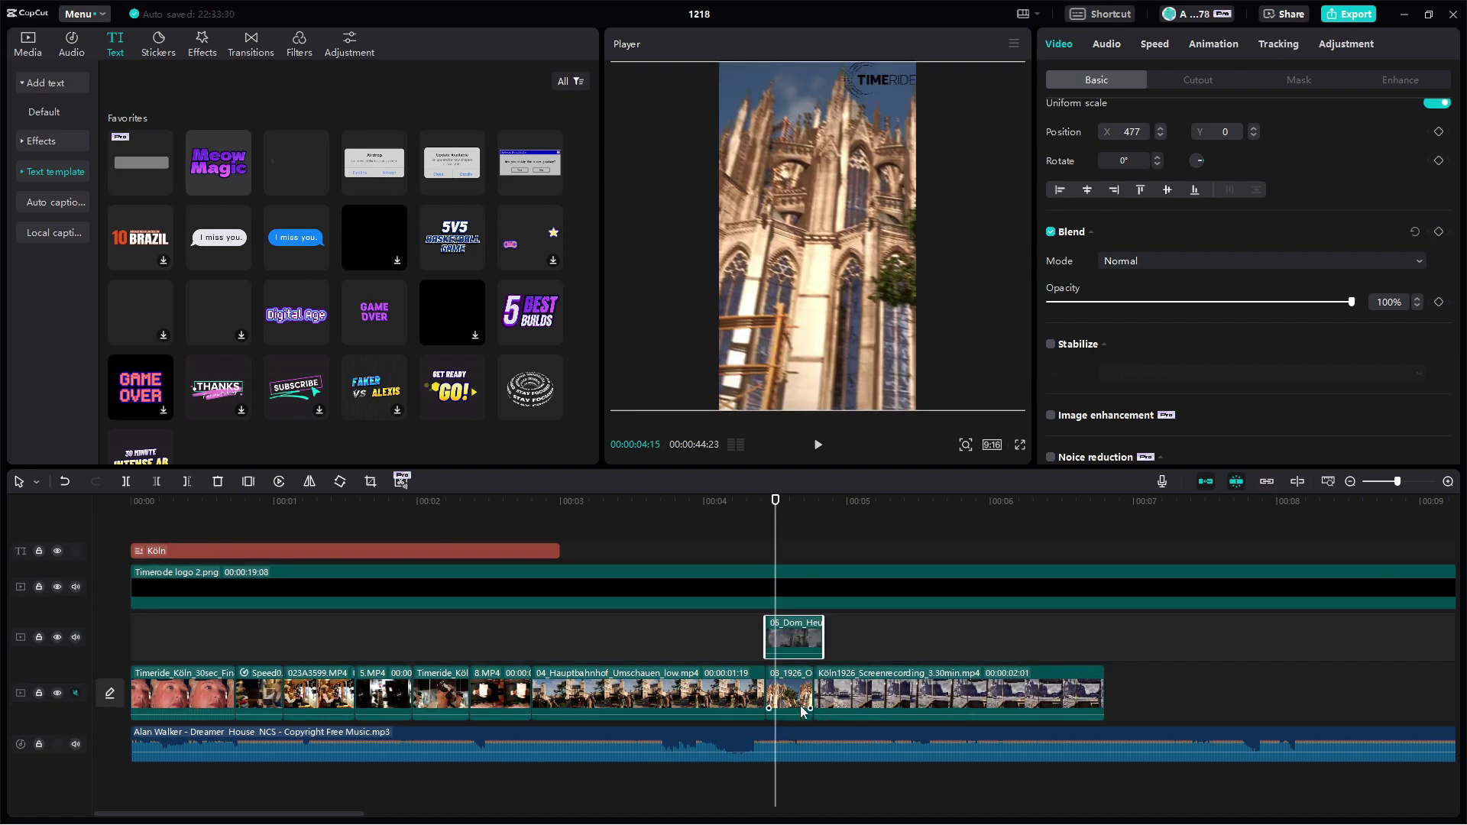
drag(822, 634, 814, 633)
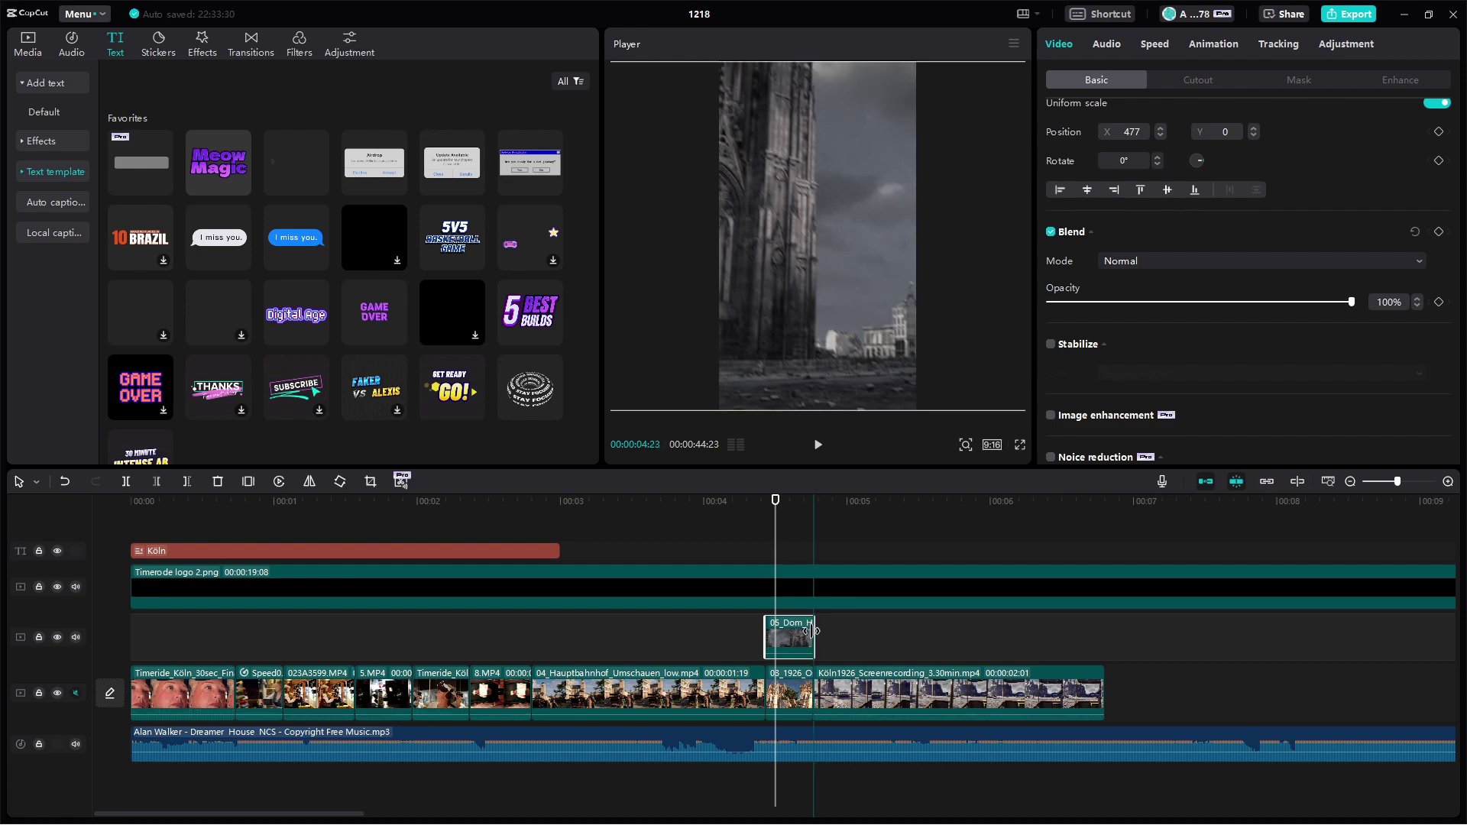
- Lift the 8.MP4 clip onto a layer above the logo, and return it and the 05_Dom clip to the main track behind 03_1926
drag(505, 687, 767, 579)
scroll(766, 579, down, 1)
drag(778, 639, 815, 698)
drag(791, 580, 816, 690)
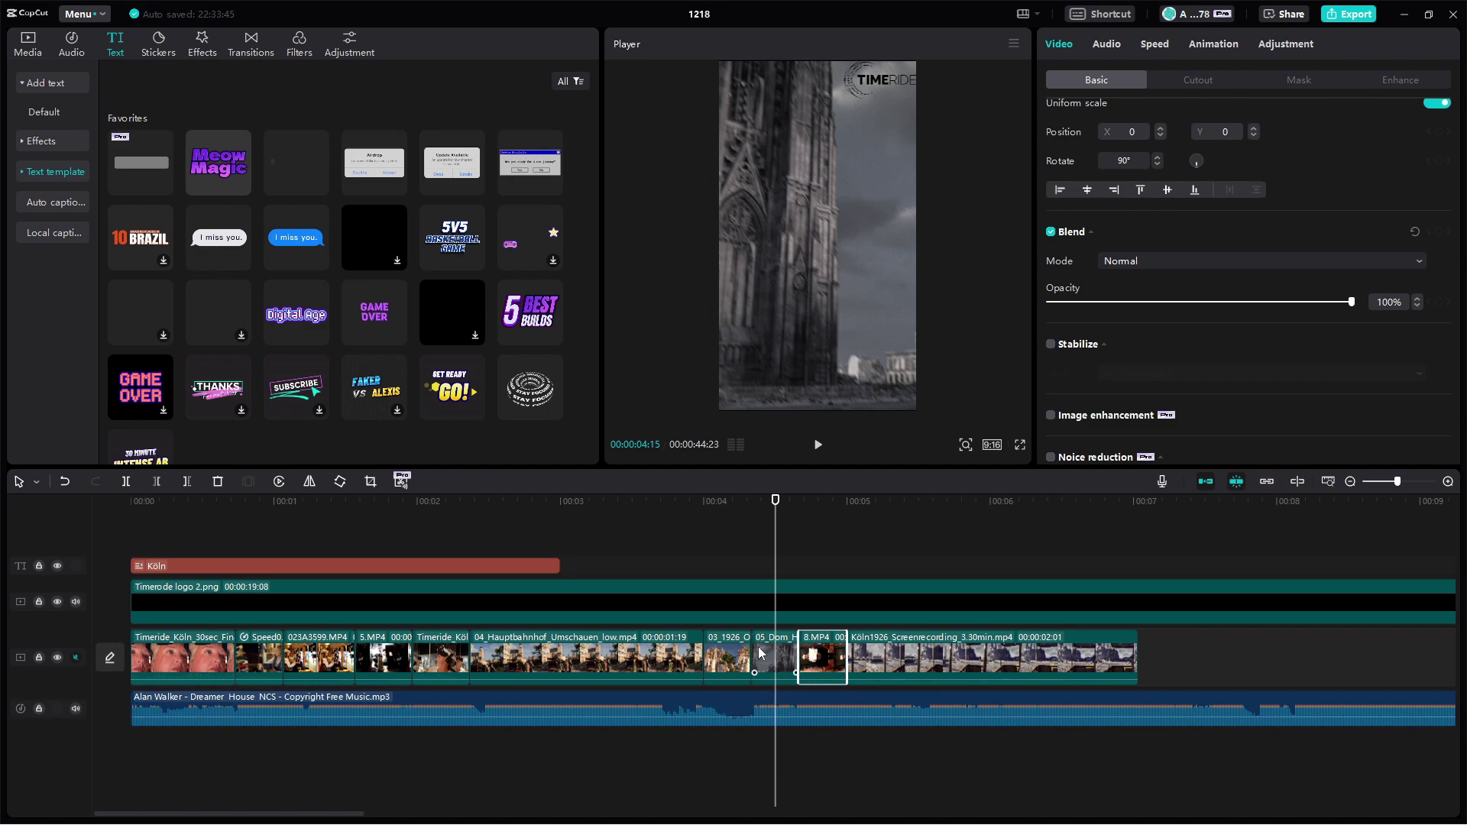
- Undo the layer moves of the 8.MP4 and 05_Dom clips back to the original main-track order
key(ctrl+z)
key(ctrl+z)
key(ctrl+z)
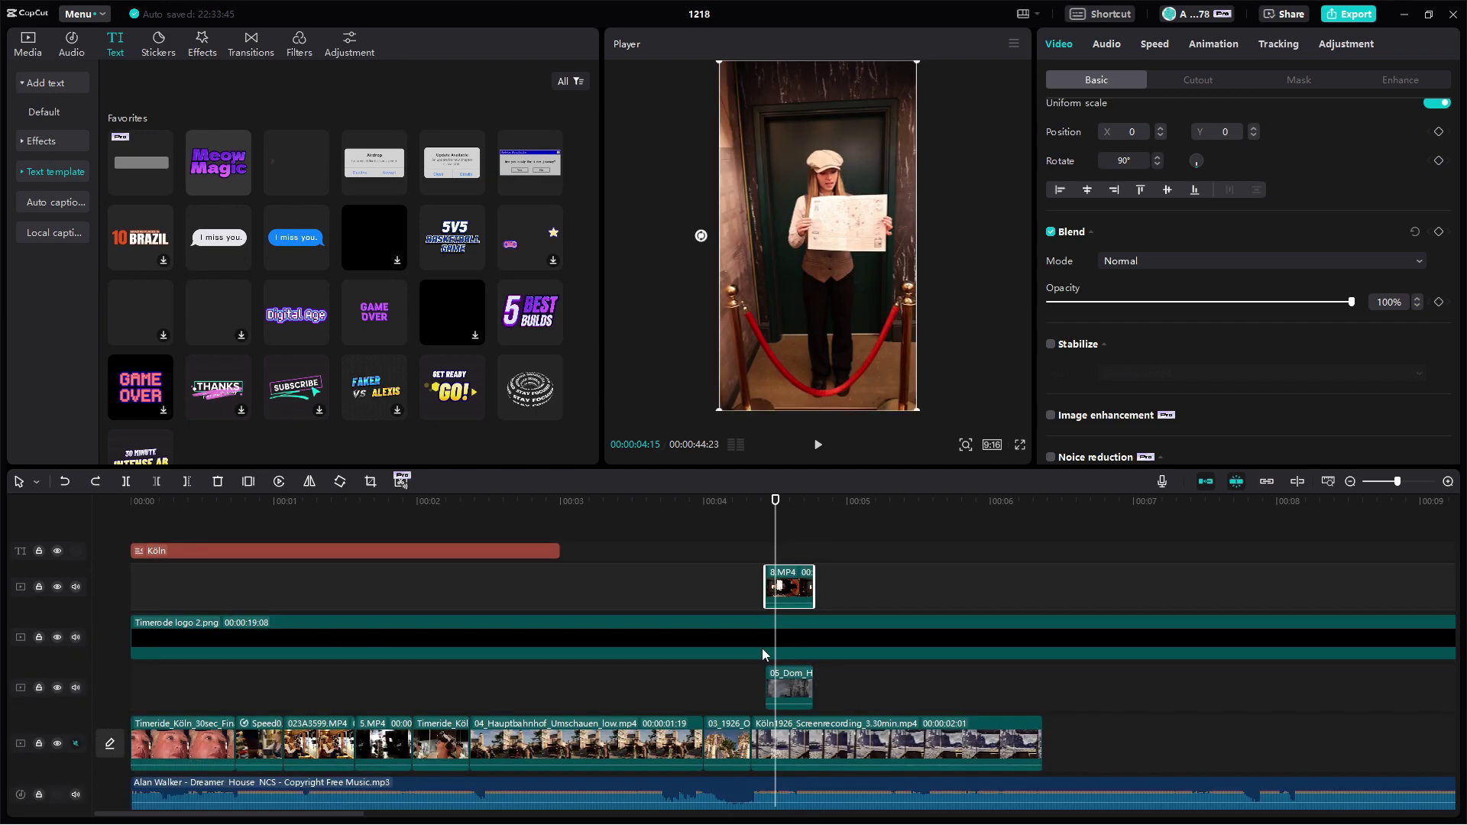
key(ctrl+z)
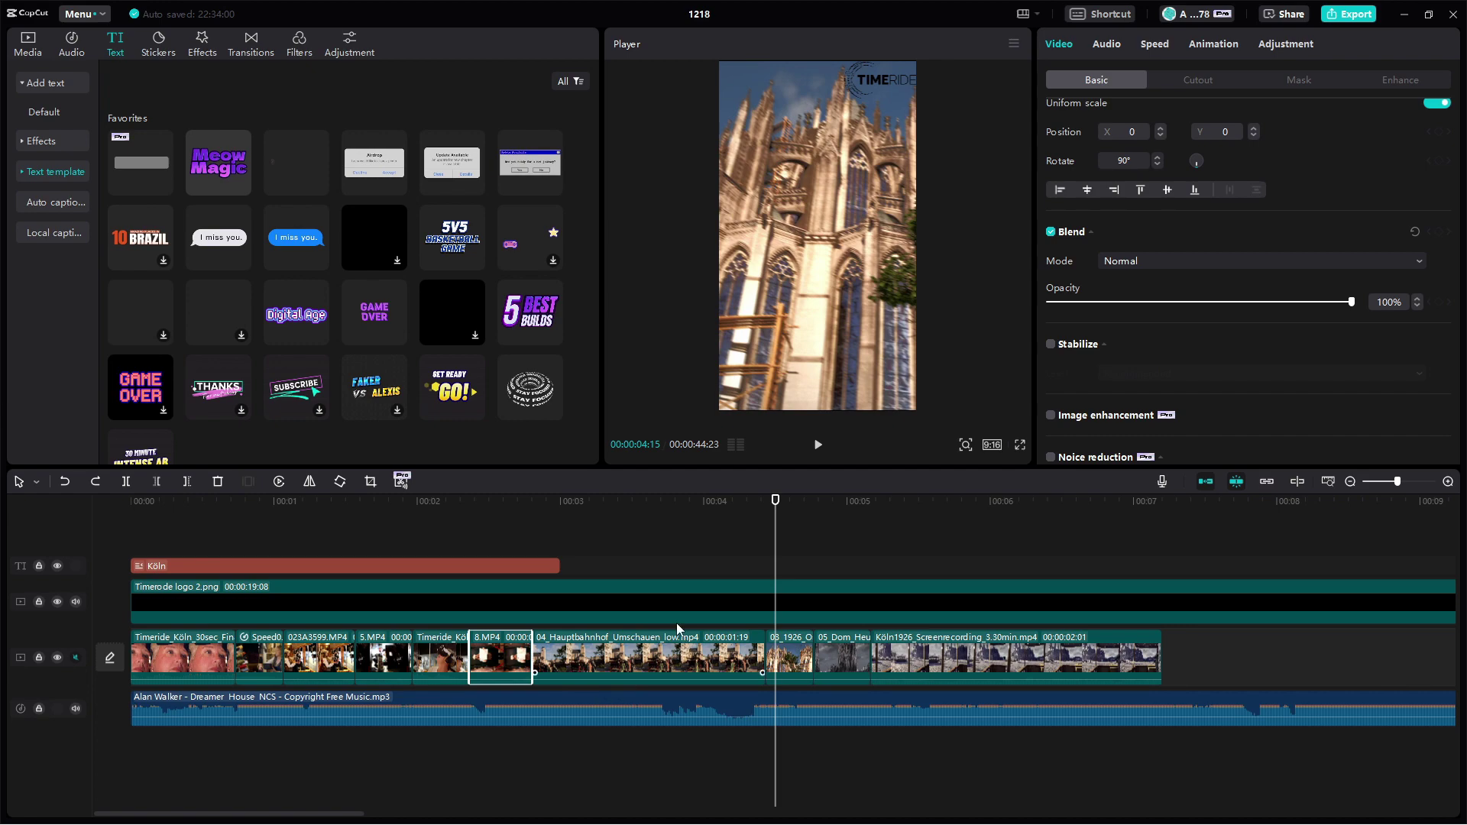
- Look through the spare clips parked on the timeline after about 00:24
drag(863, 501, 1020, 501)
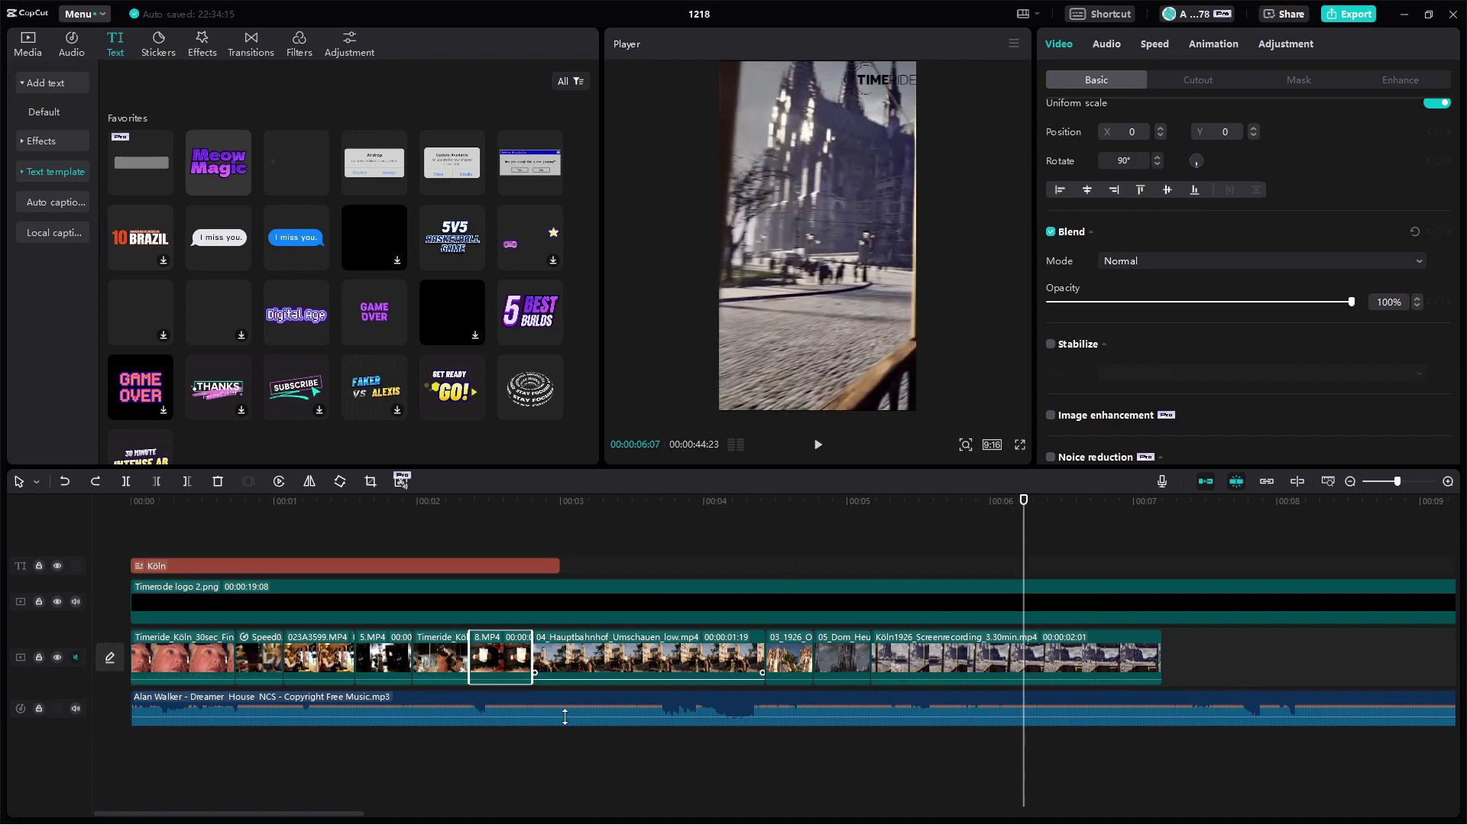
drag(350, 814, 351, 813)
scroll(1089, 755, right, 15)
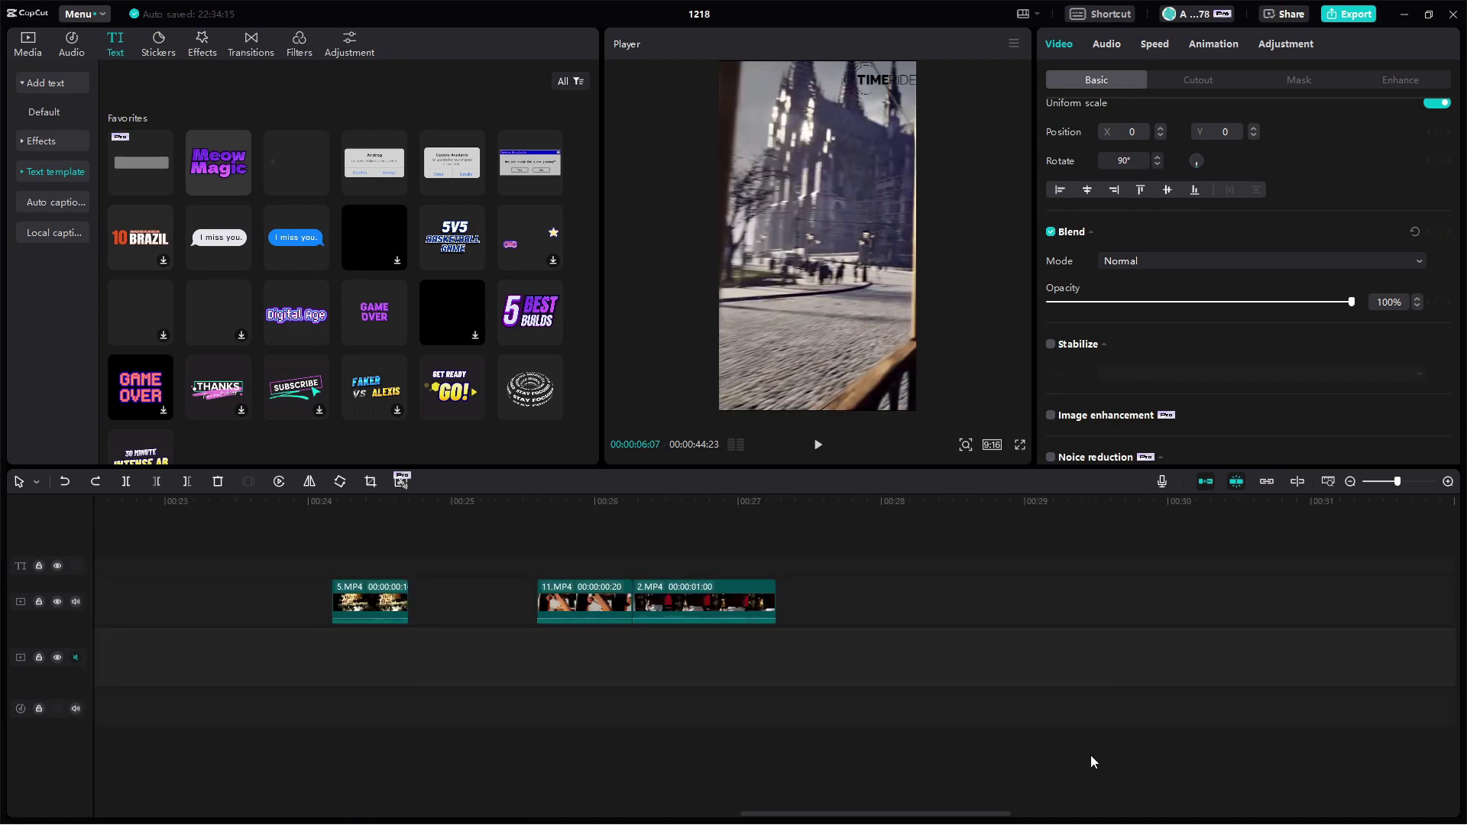
scroll(1244, 723, left, 15)
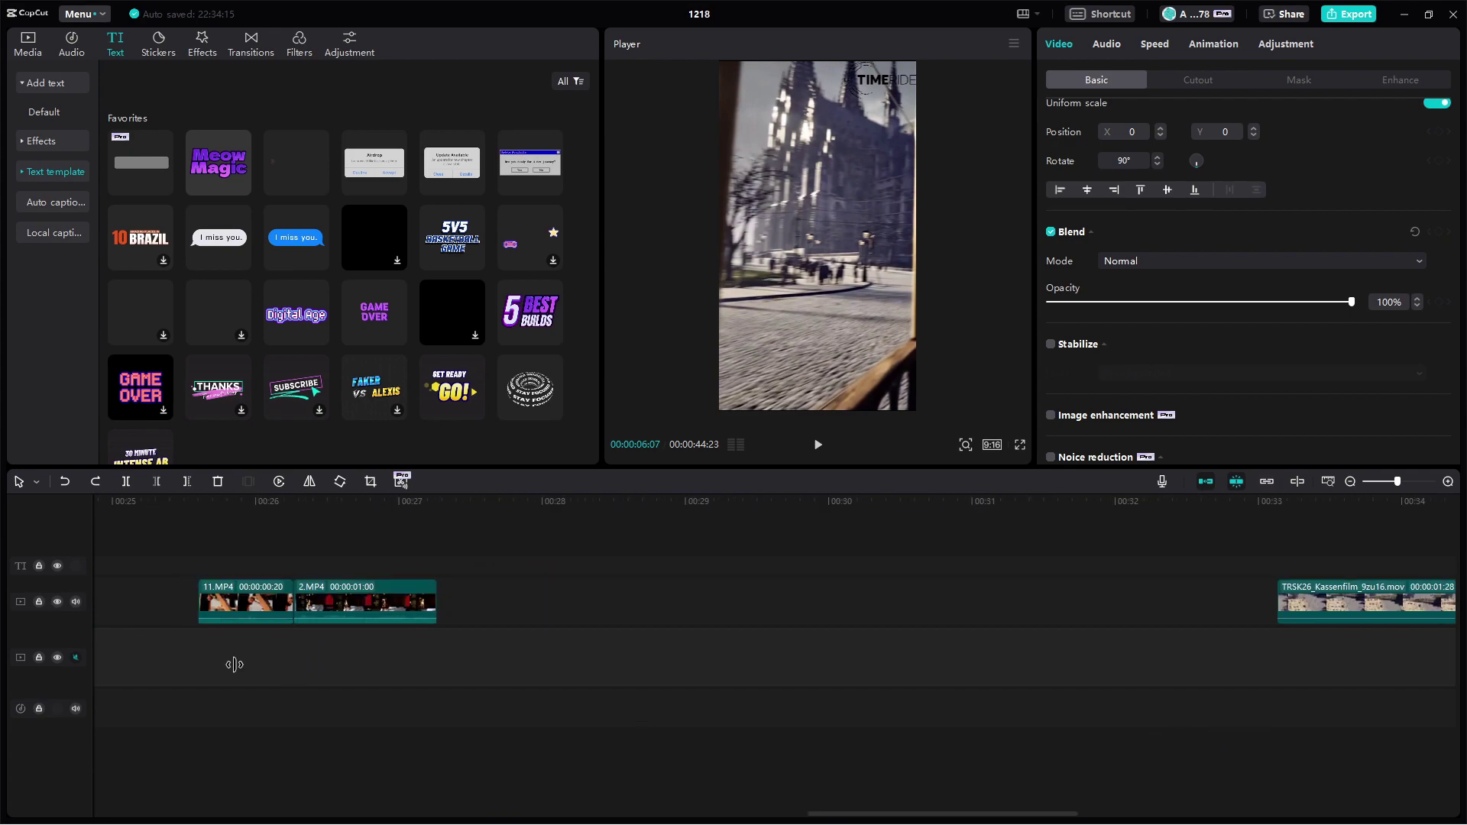
- Compare the layer and basic settings of Timerode logo 2.png with those of the 03_1926 clip
click(298, 603)
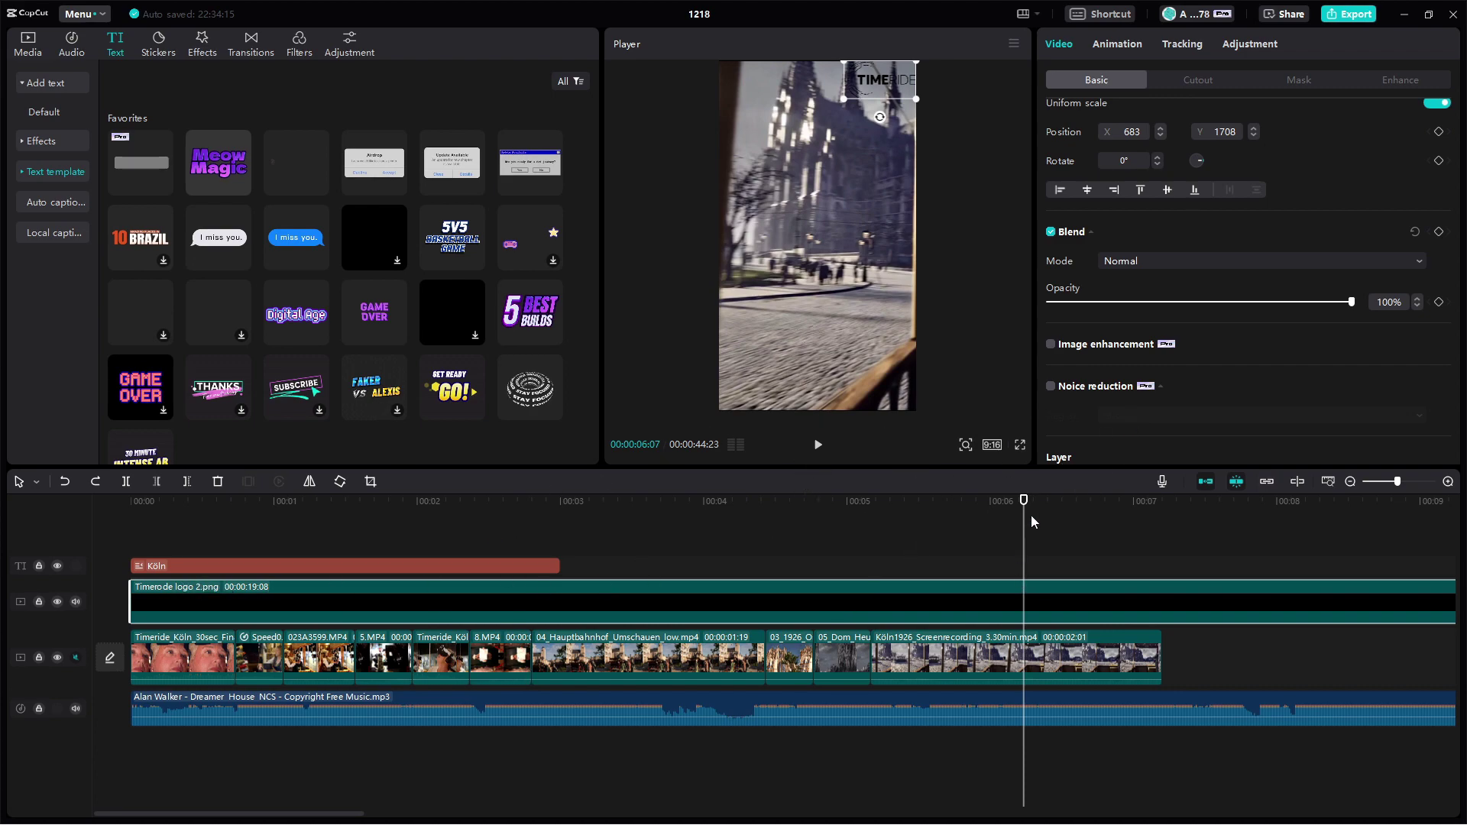
scroll(1130, 401, down, 2)
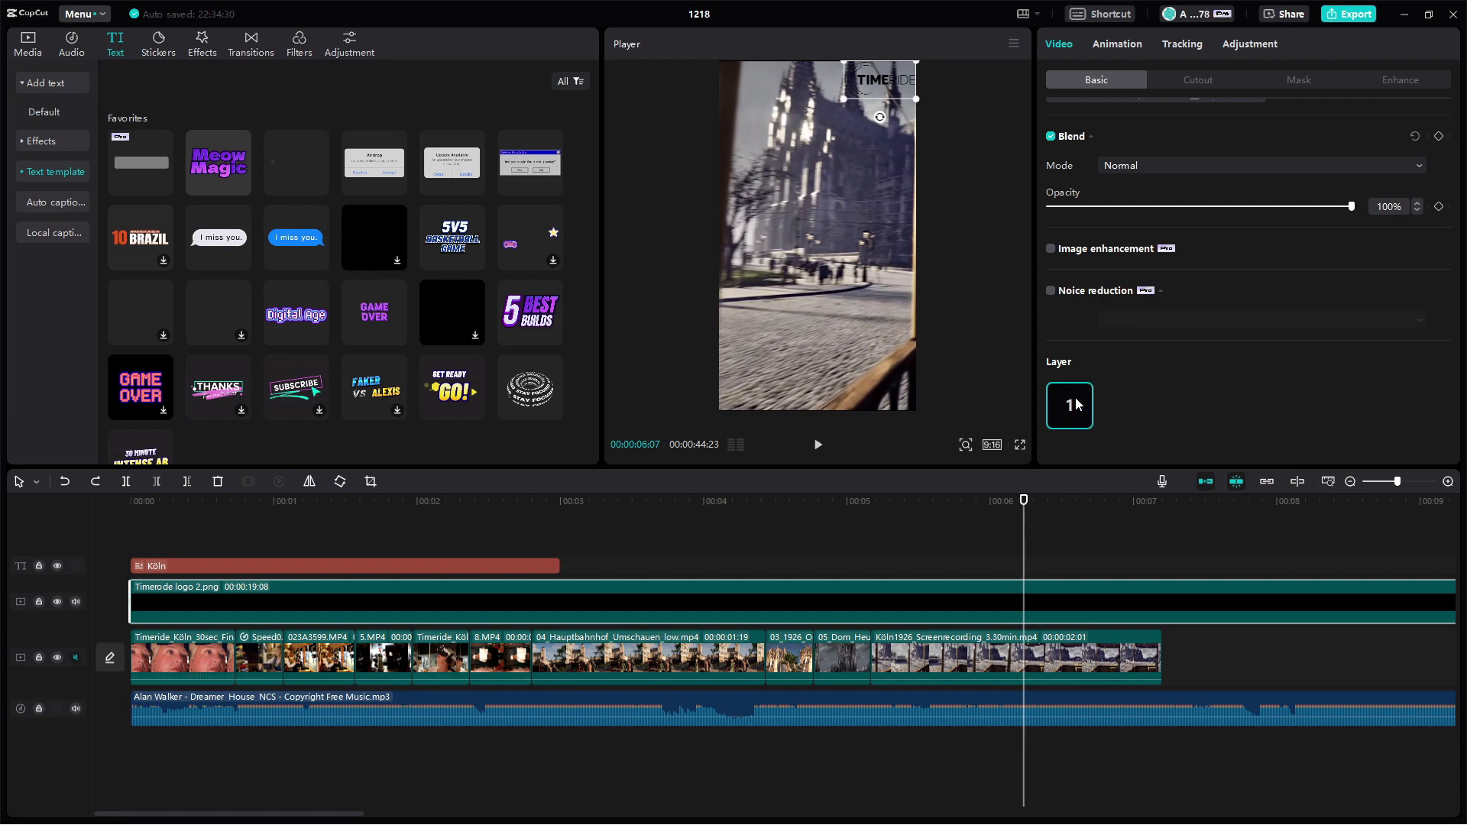
click(802, 648)
click(804, 504)
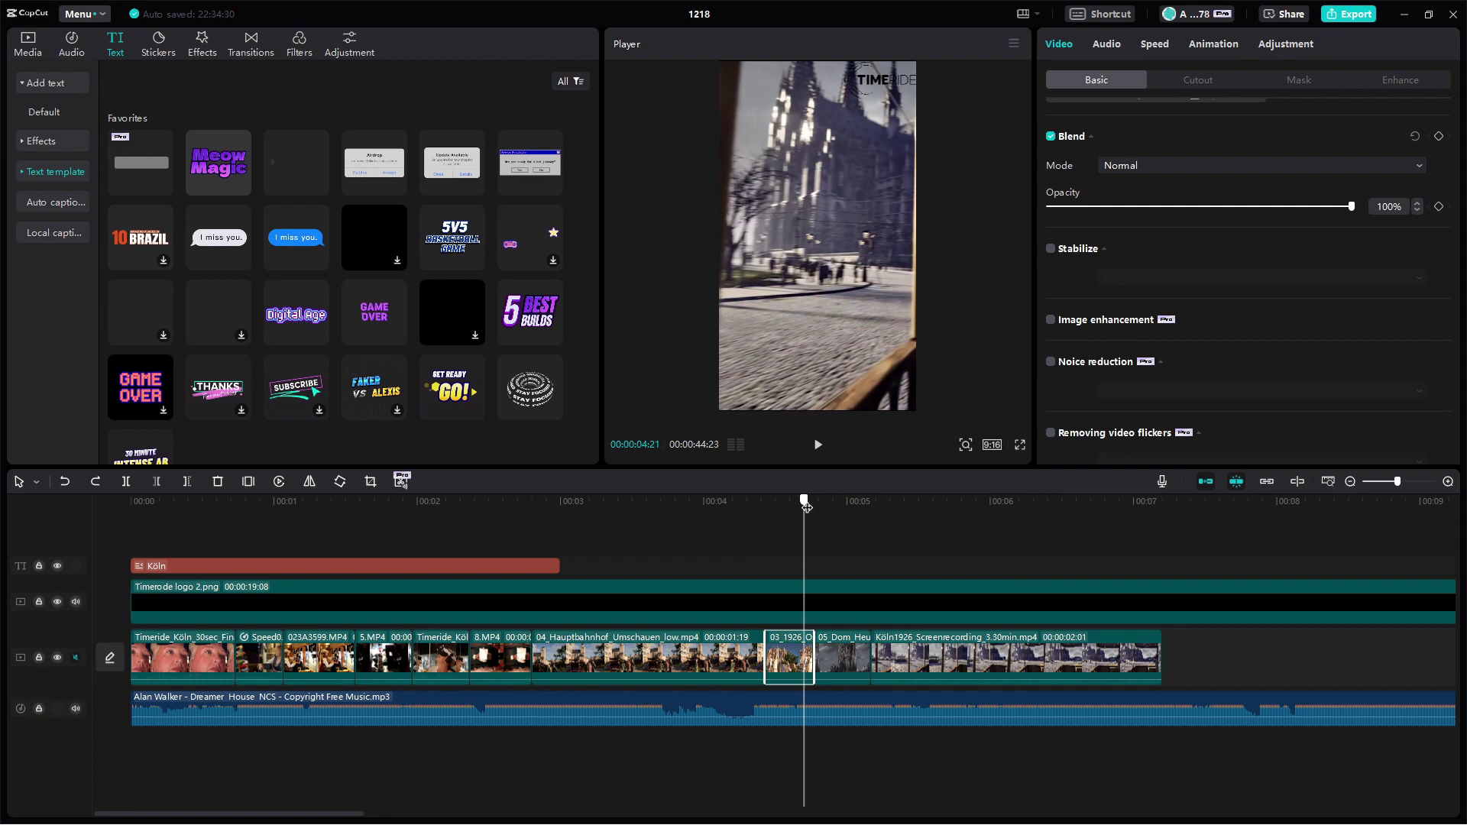
drag(806, 506, 808, 506)
scroll(1166, 393, down, 5)
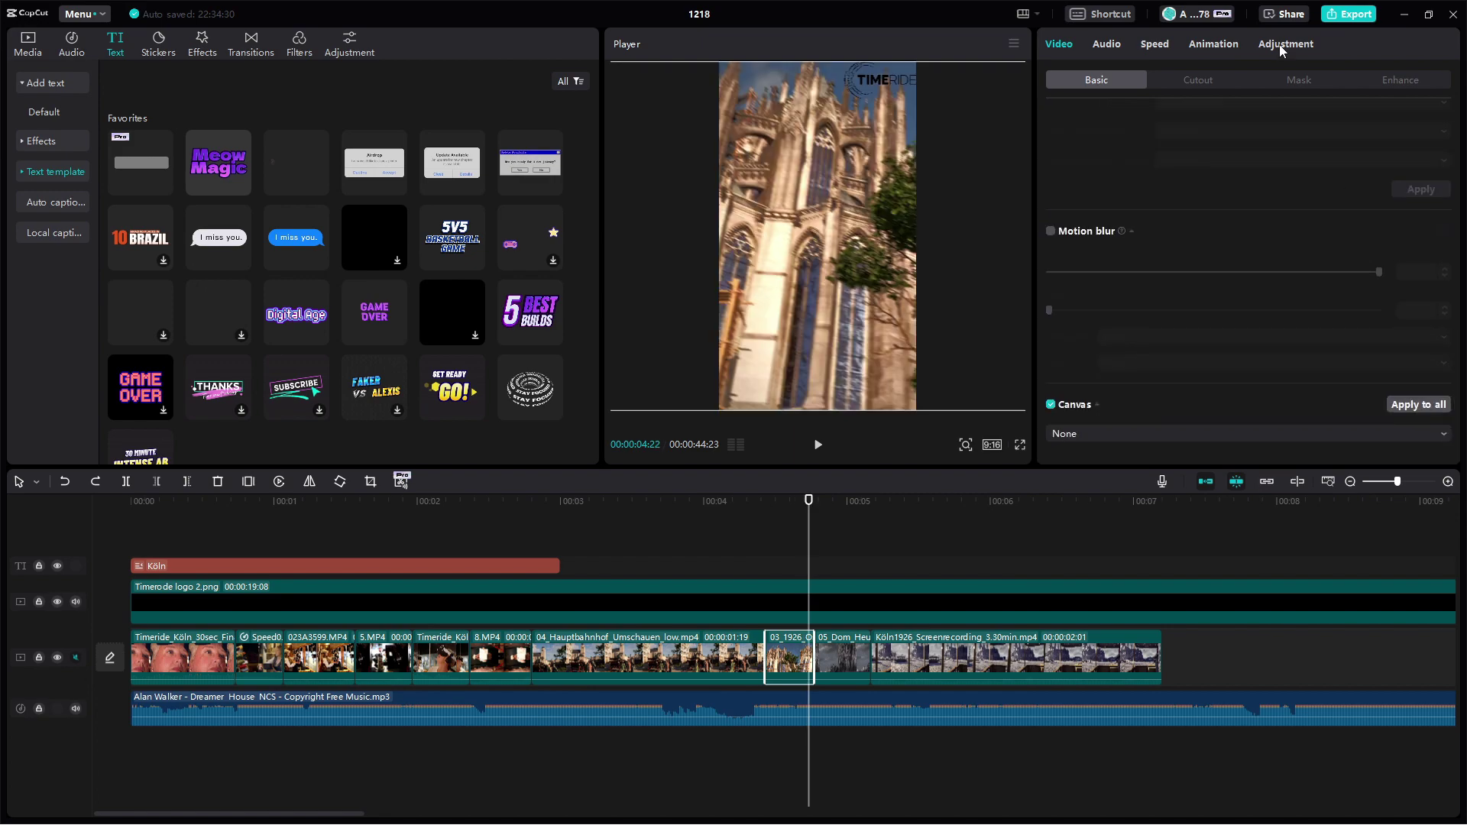
click(777, 603)
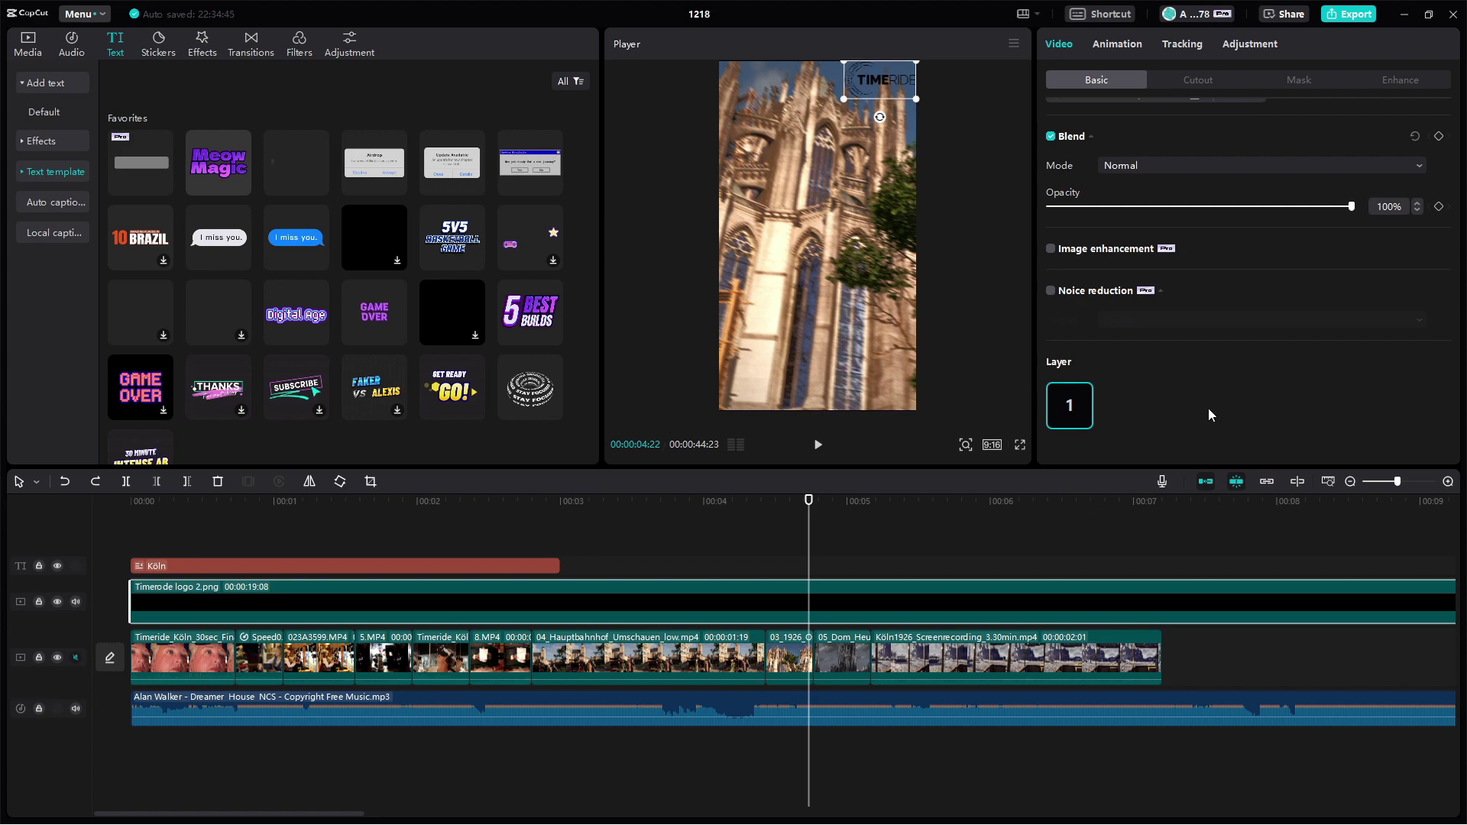
- Scrub through the first second of the video to check the Köln location tag, and preview the favourite text templates
click(293, 509)
click(146, 505)
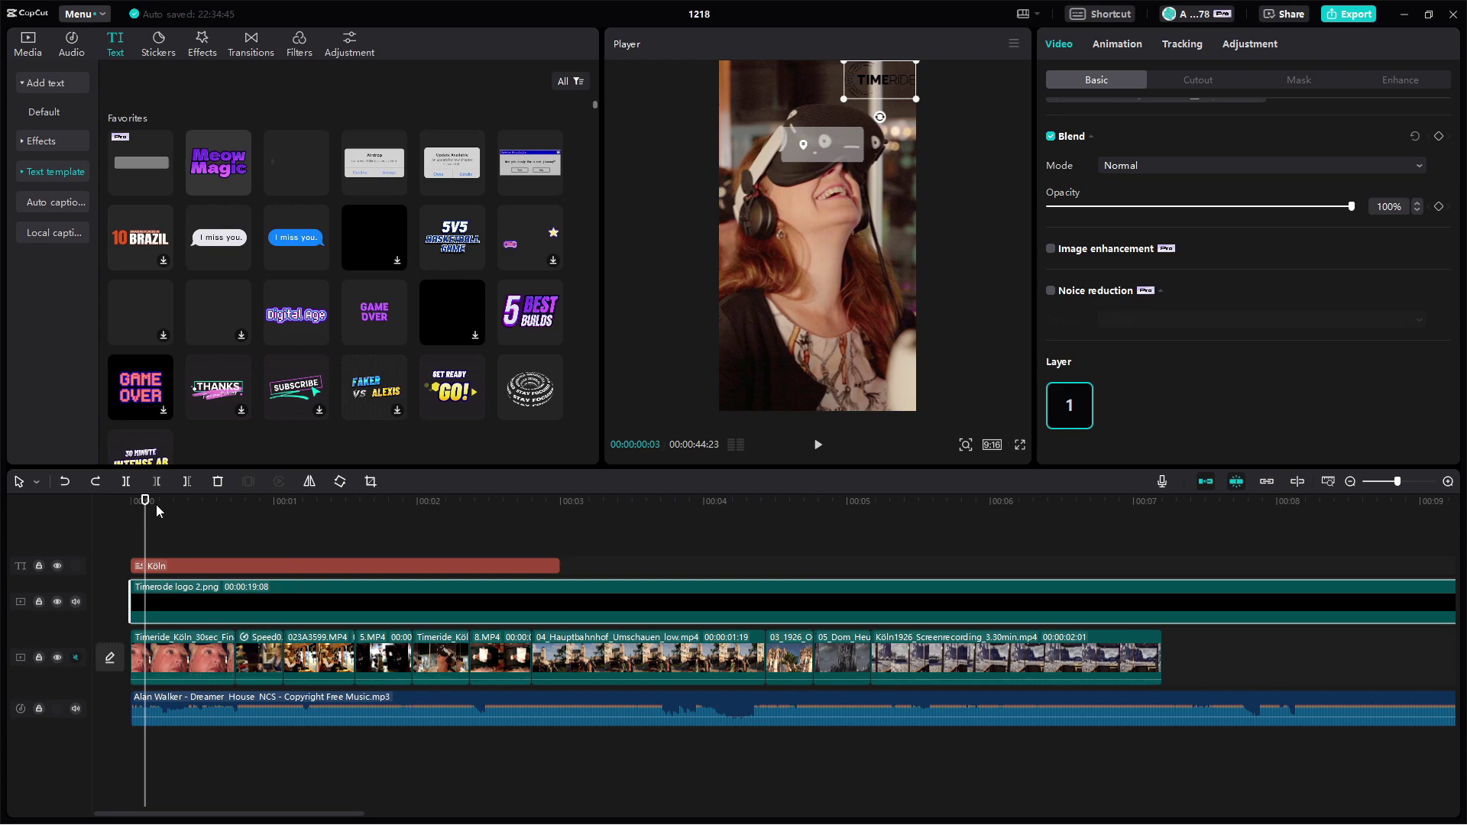
click(133, 505)
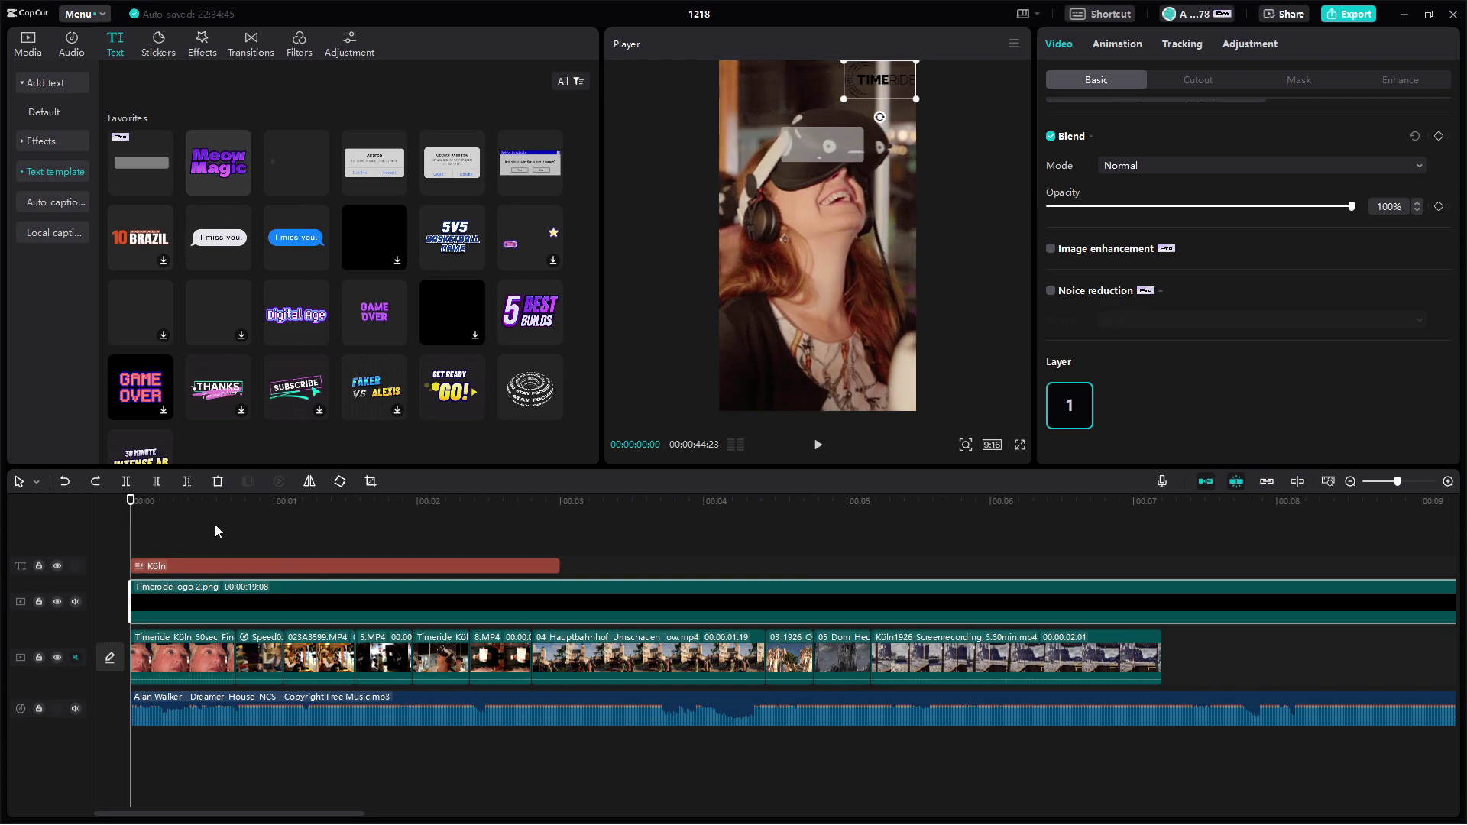
click(150, 508)
drag(182, 505, 234, 509)
click(255, 505)
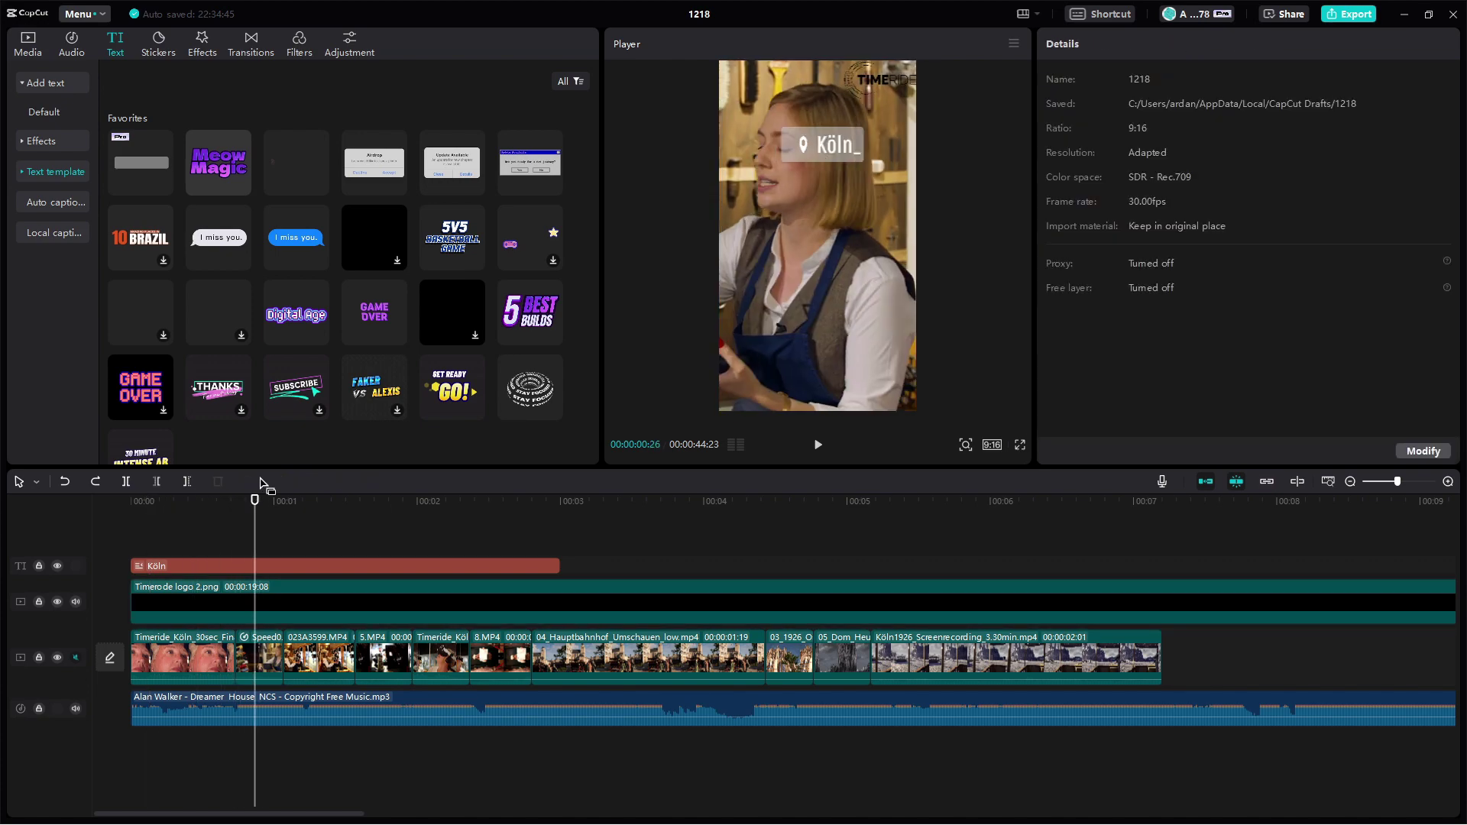
mouse_move(314, 215)
mouse_move(424, 244)
mouse_move(544, 342)
mouse_move(126, 163)
mouse_move(315, 189)
- Scrub across the clips and play the whole sequence from 00:00 twice to check the cuts against the music
click(413, 501)
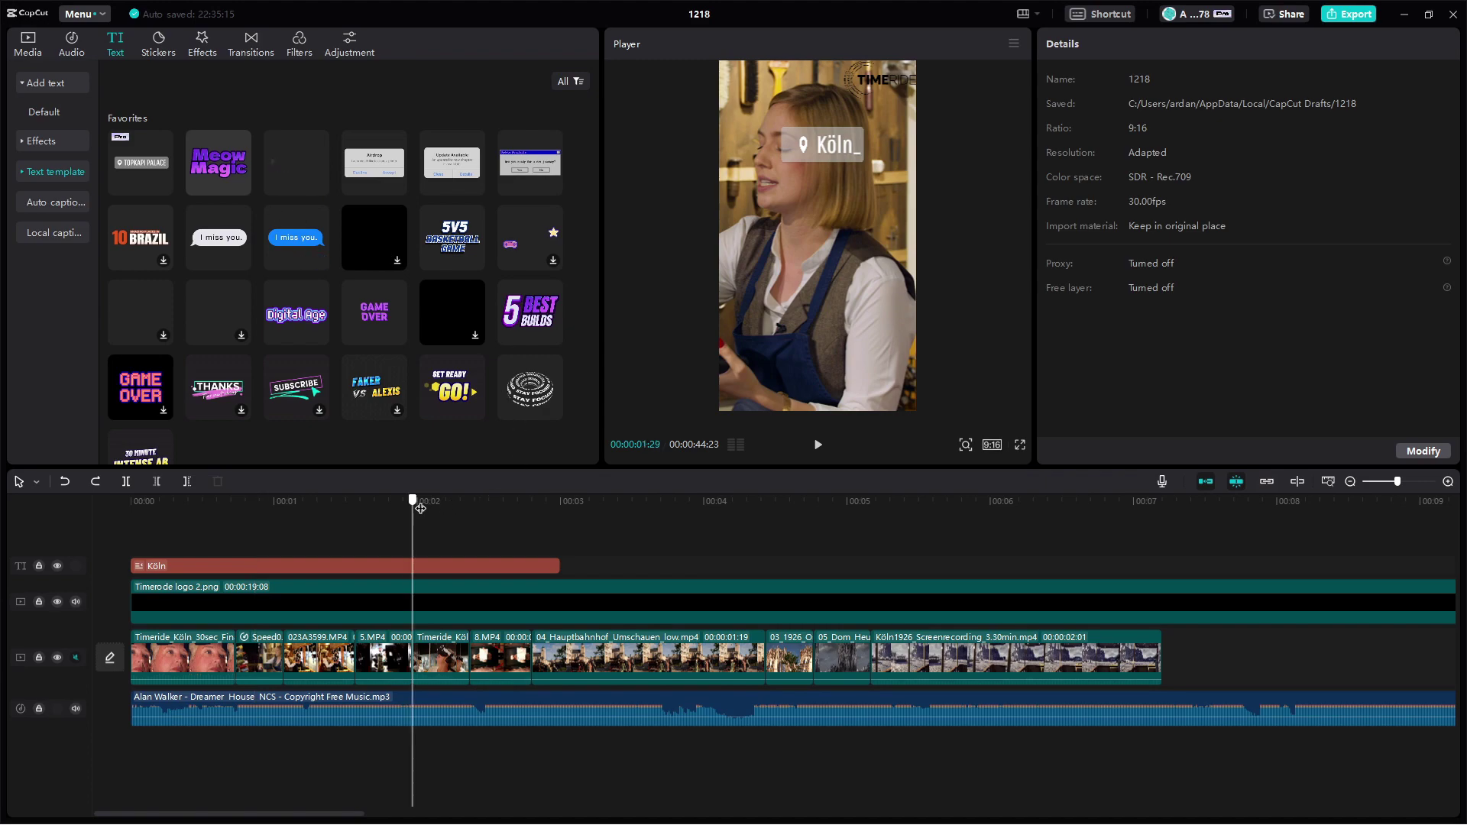
click(452, 501)
click(814, 501)
drag(857, 490, 131, 519)
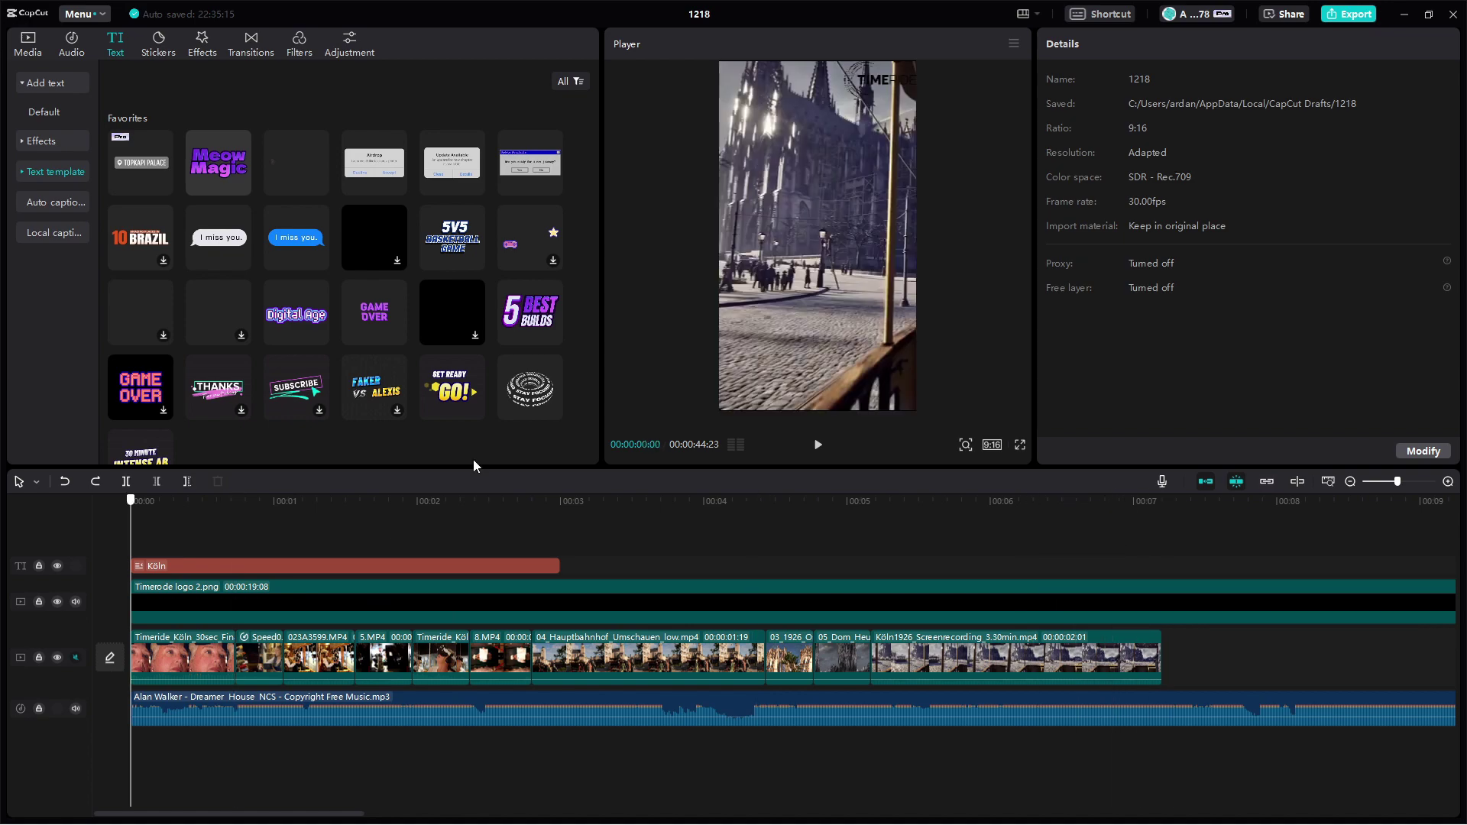
click(817, 446)
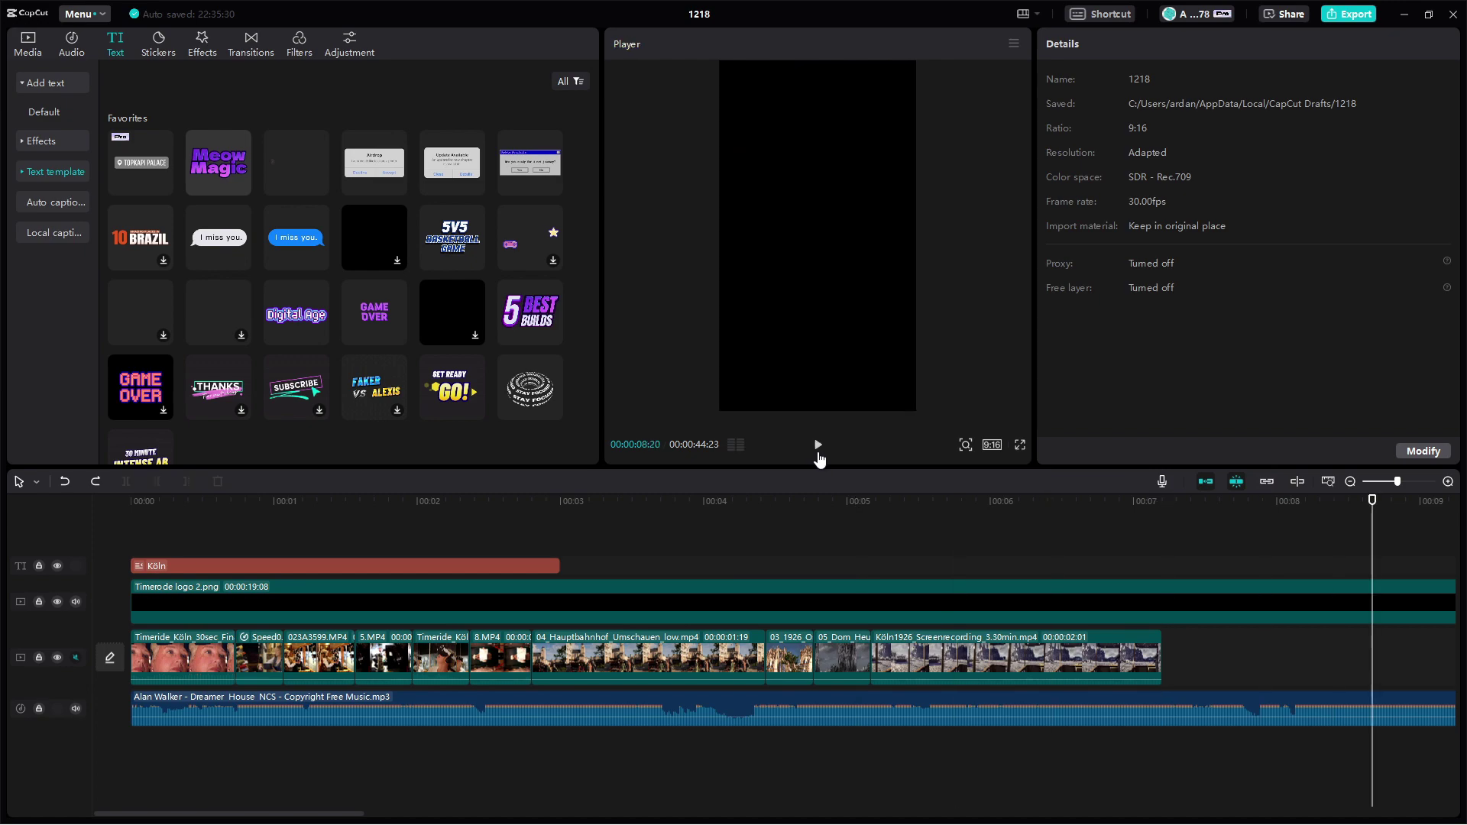
click(819, 451)
click(138, 504)
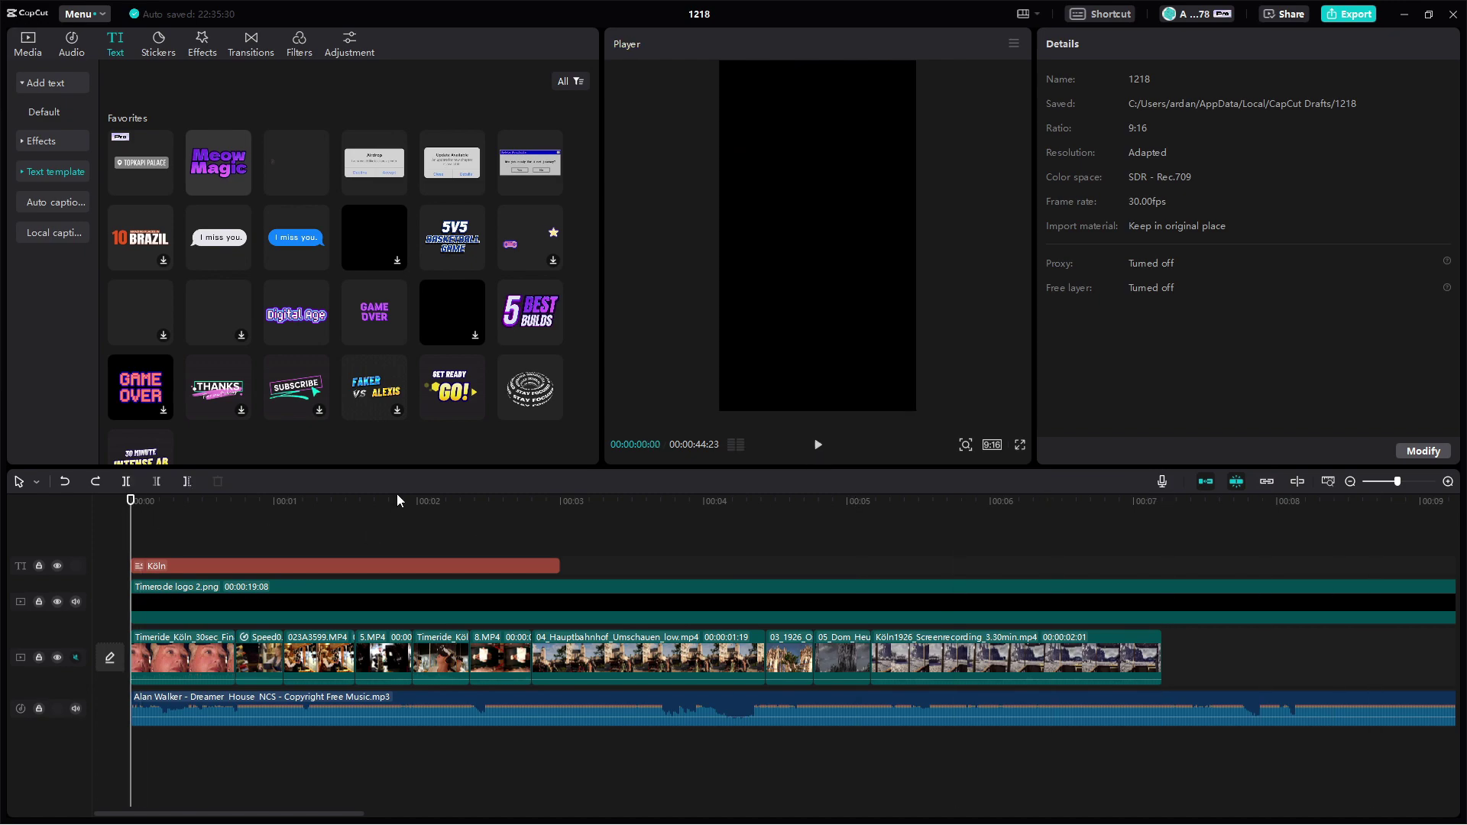
click(818, 450)
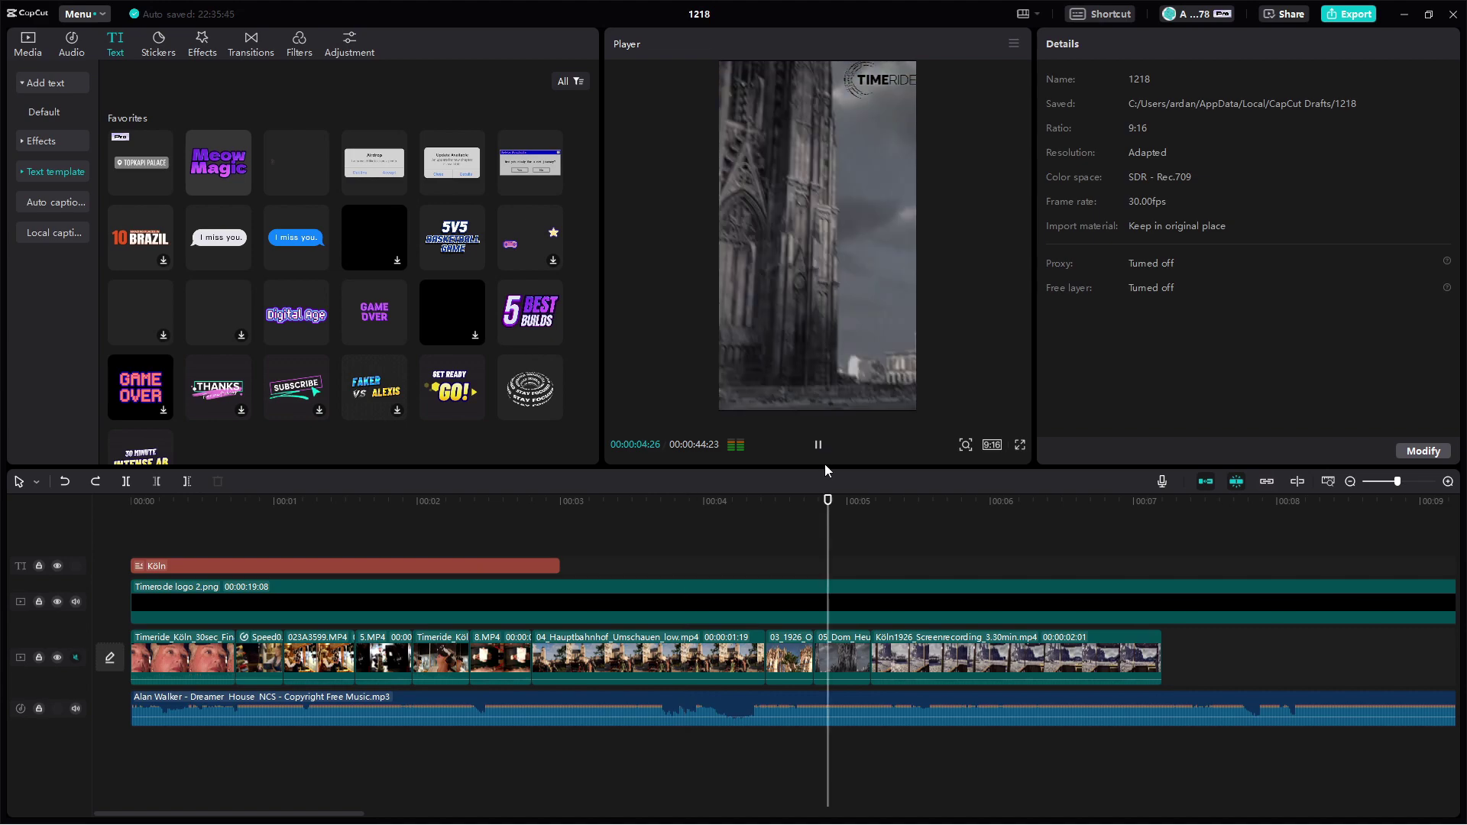
- Replay the opening clips from the start several times to check the Köln location tag's timing against the cuts
click(818, 447)
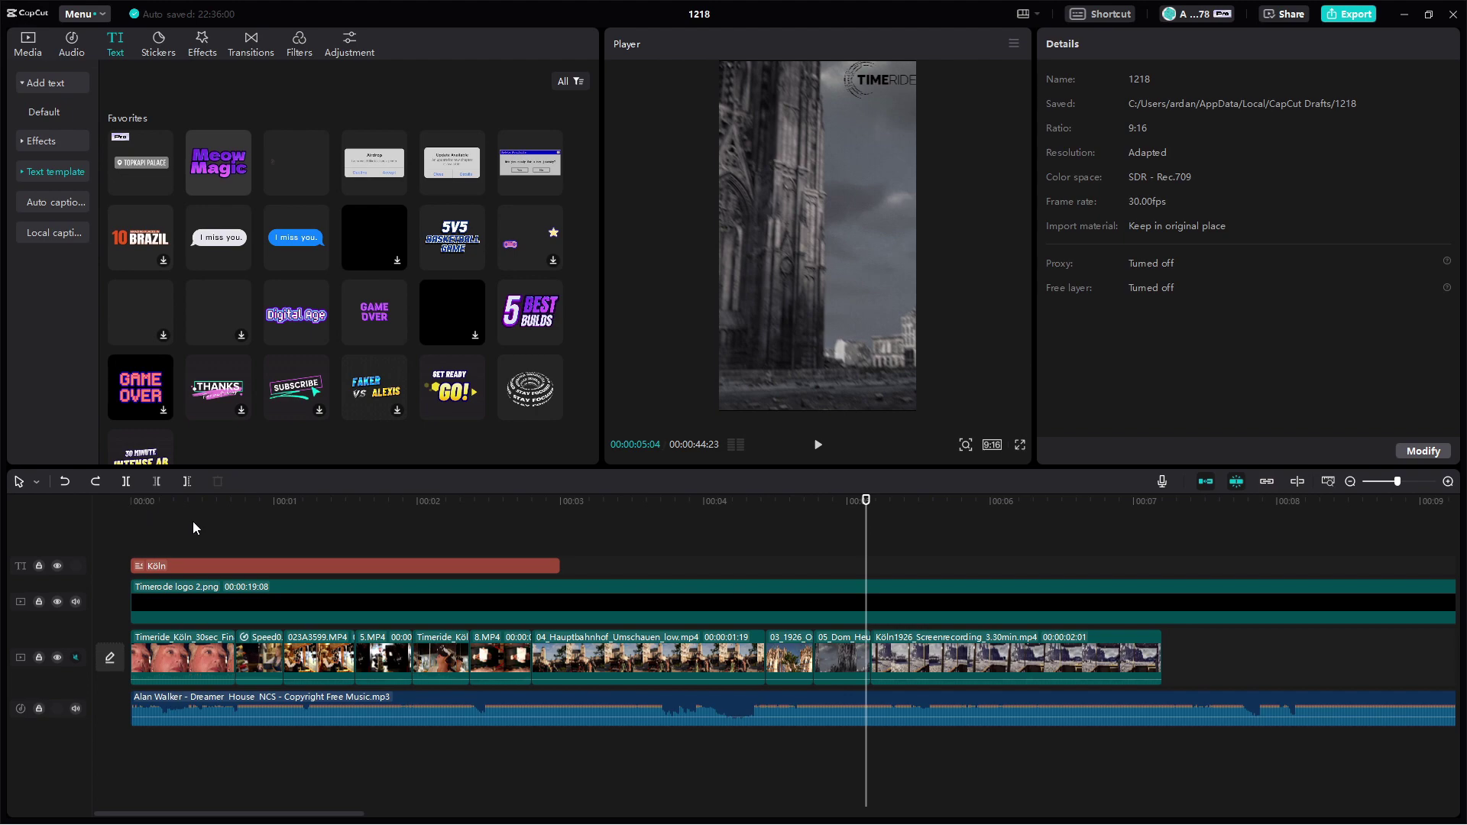
click(154, 501)
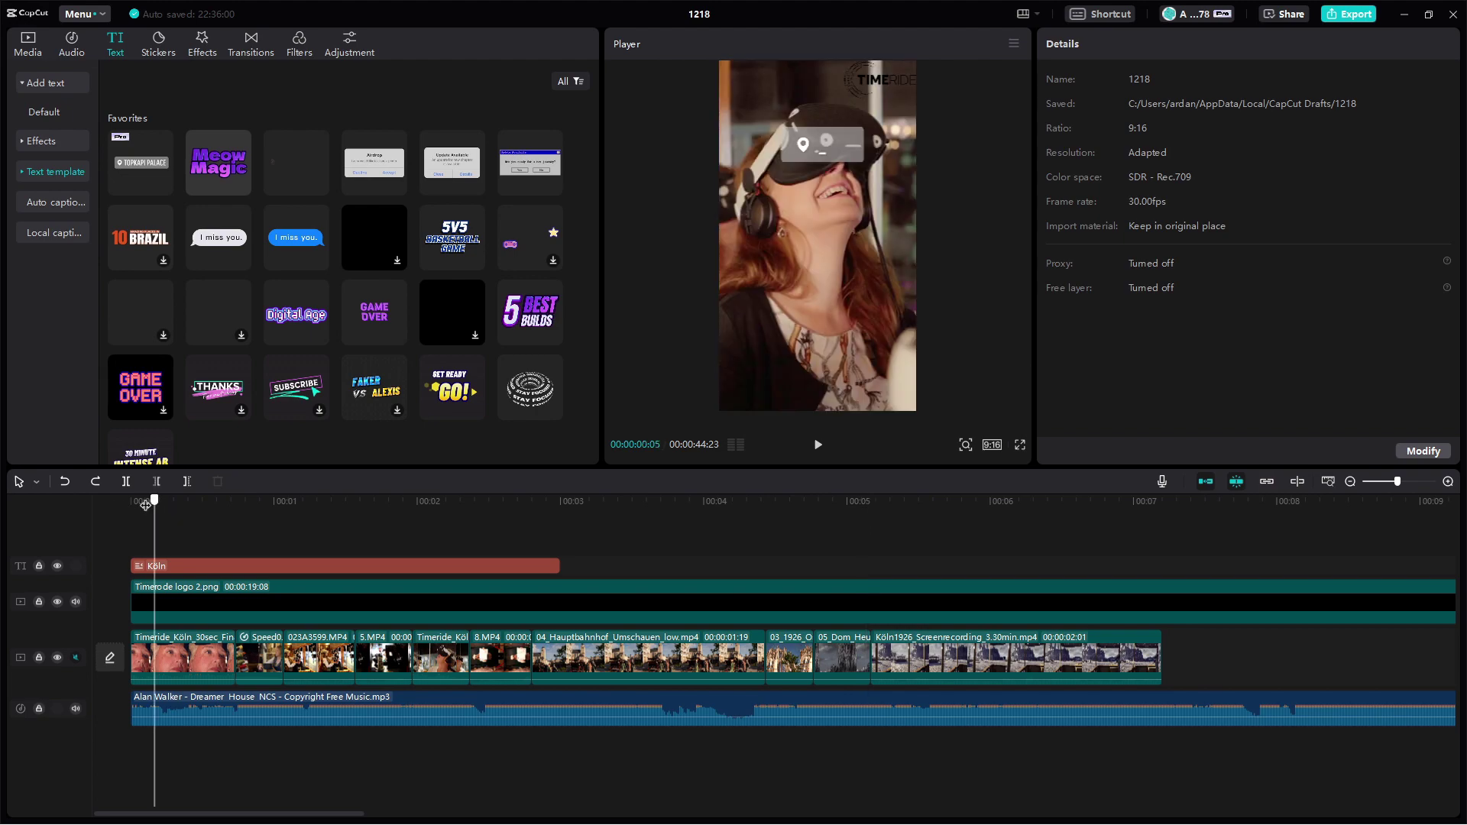
click(819, 448)
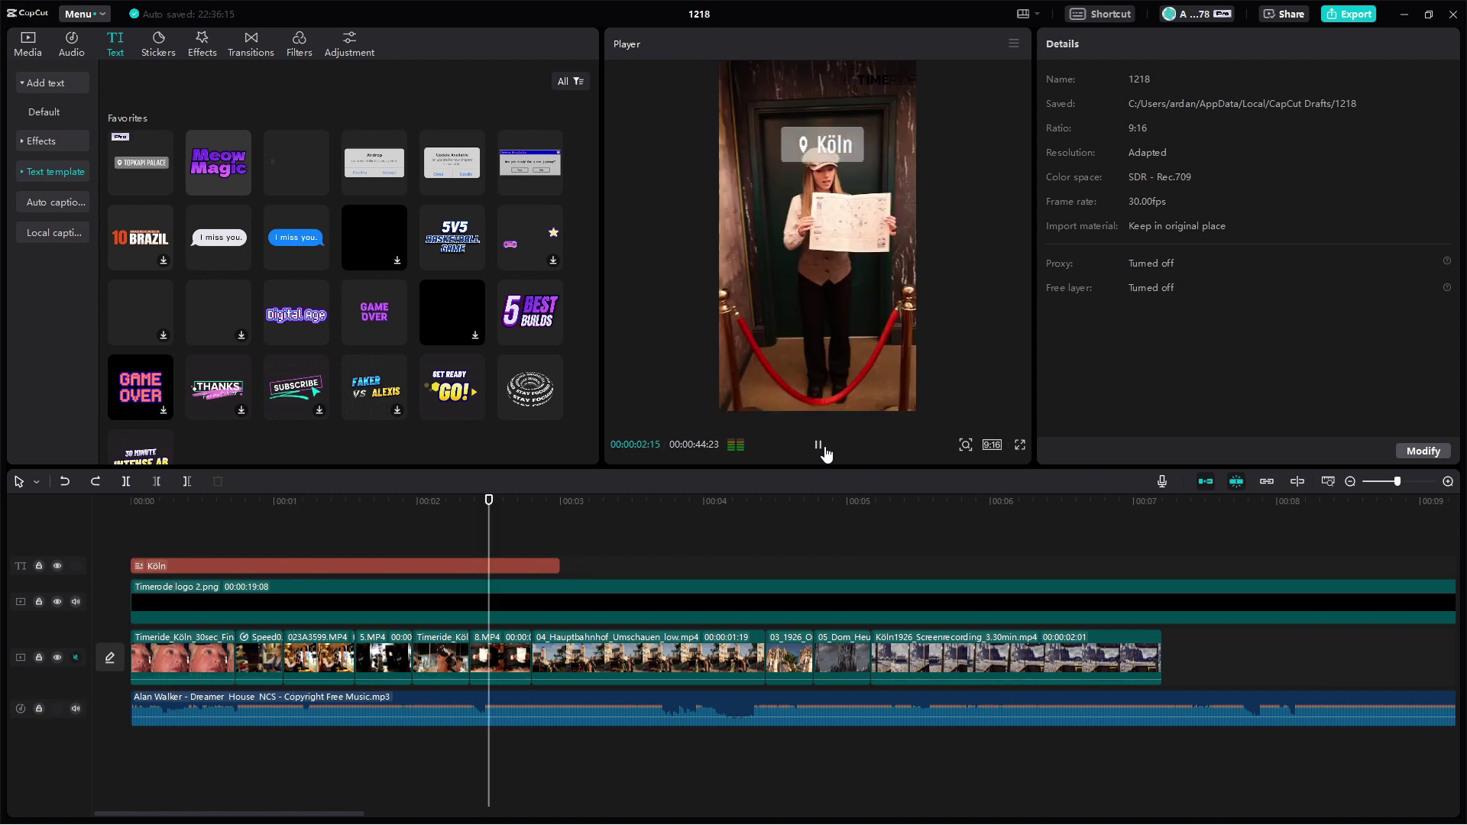
key(space)
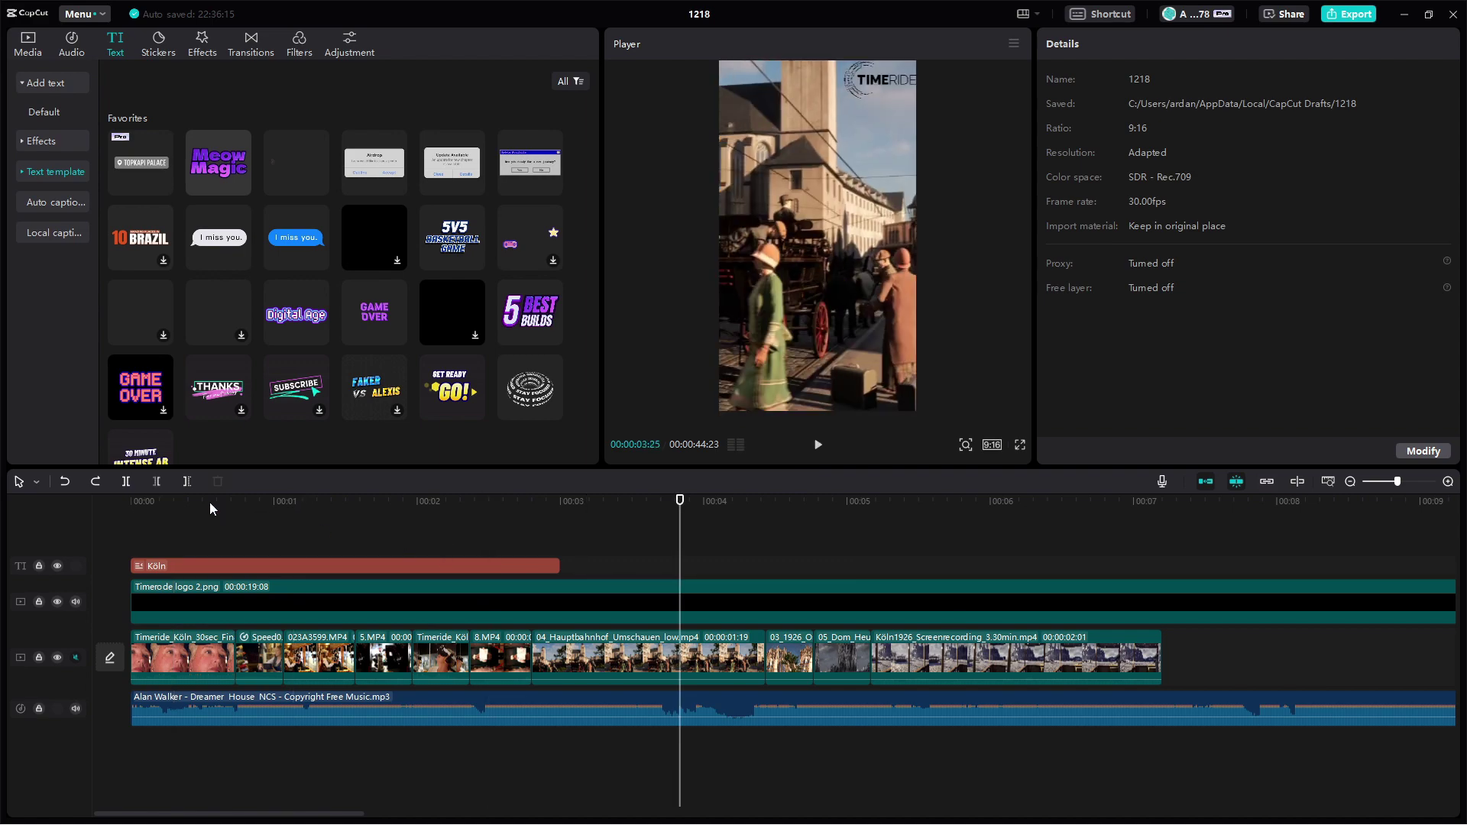
click(185, 501)
key(Home)
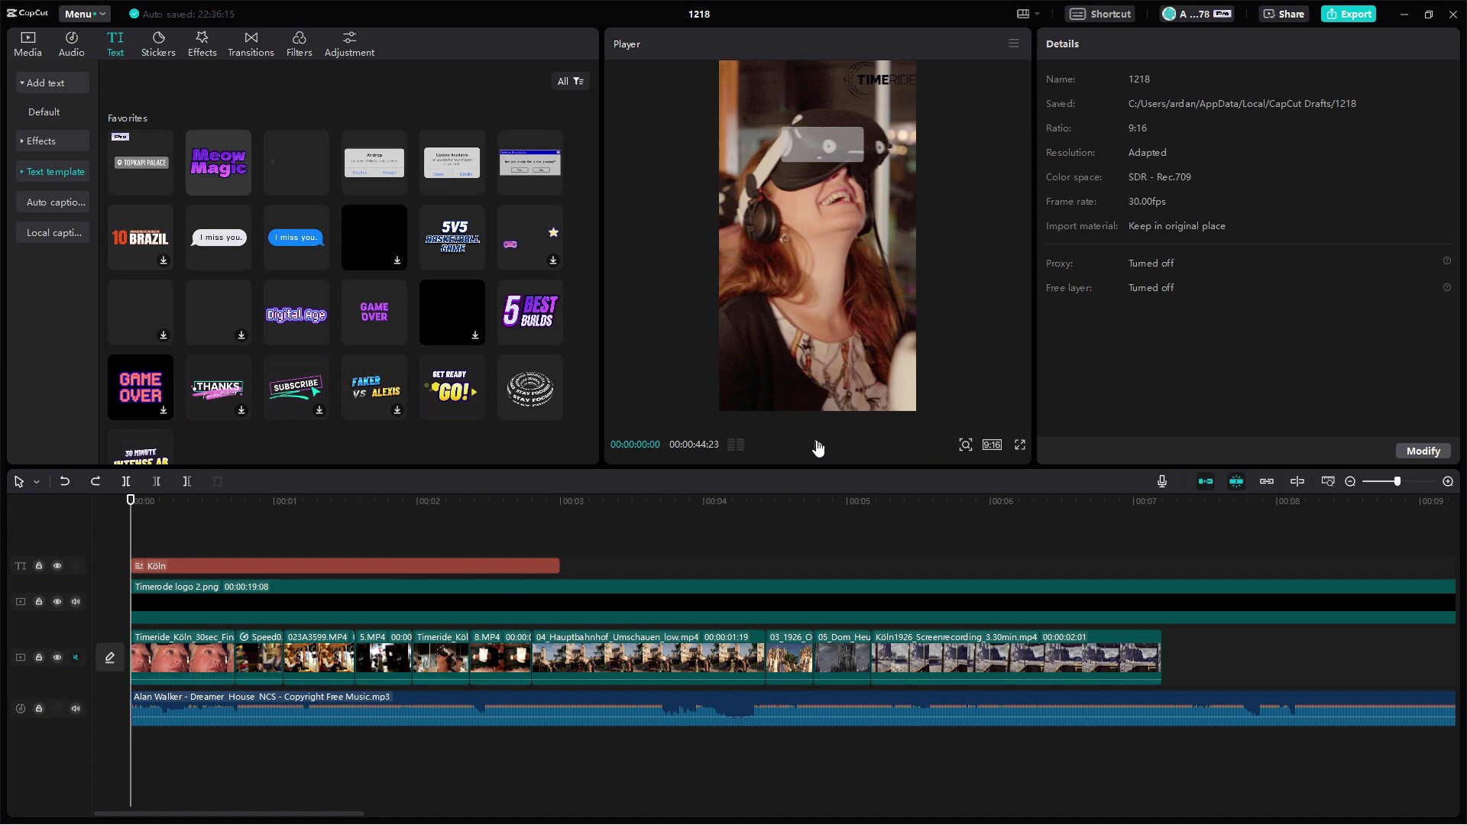
click(817, 447)
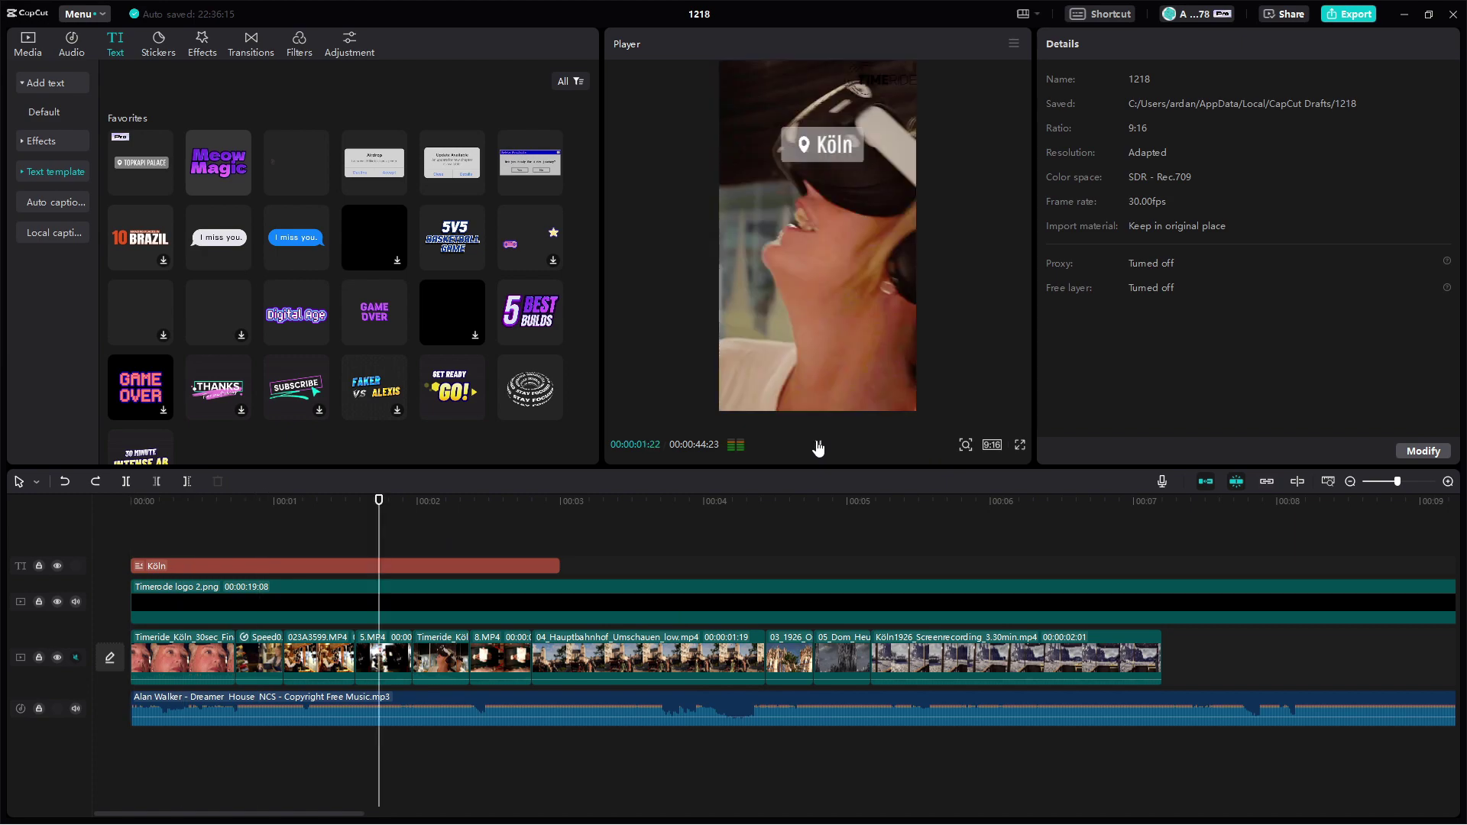
- Shorten the Köln location tag to end where the 04_Hauptbahnhof clip begins, and play the rest of the sequence
click(521, 563)
drag(558, 566, 532, 566)
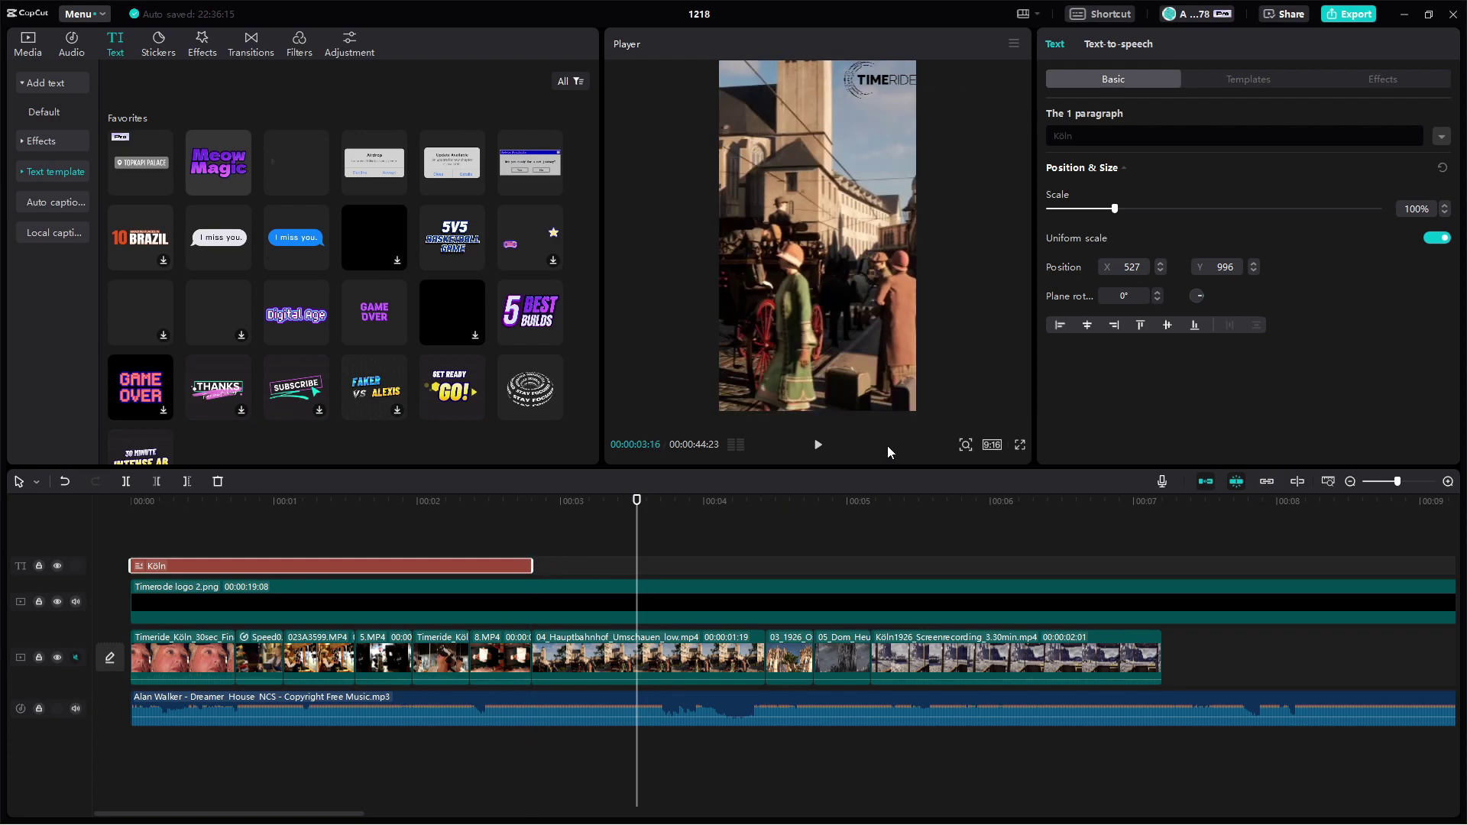
click(817, 446)
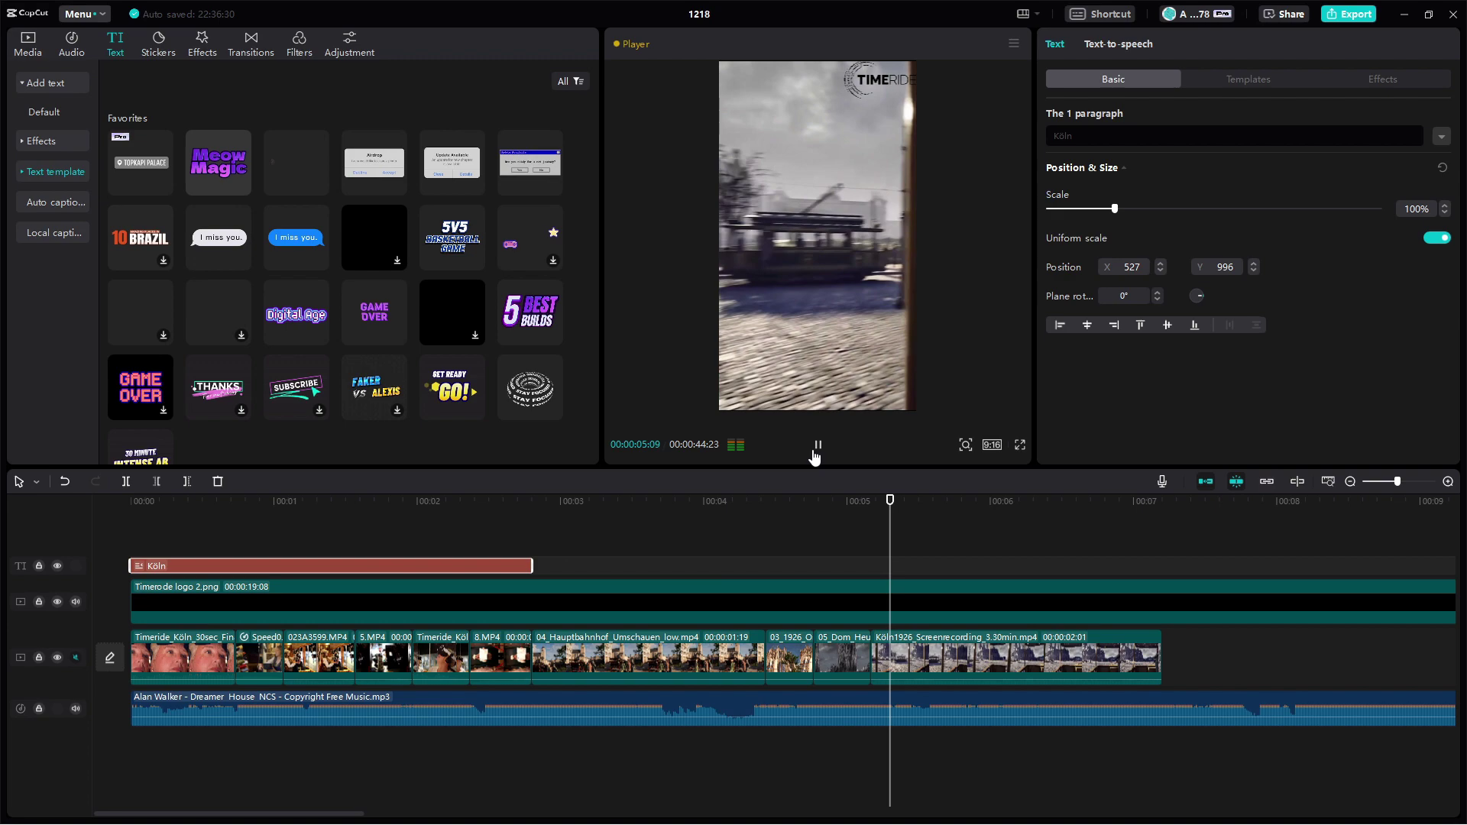
click(814, 451)
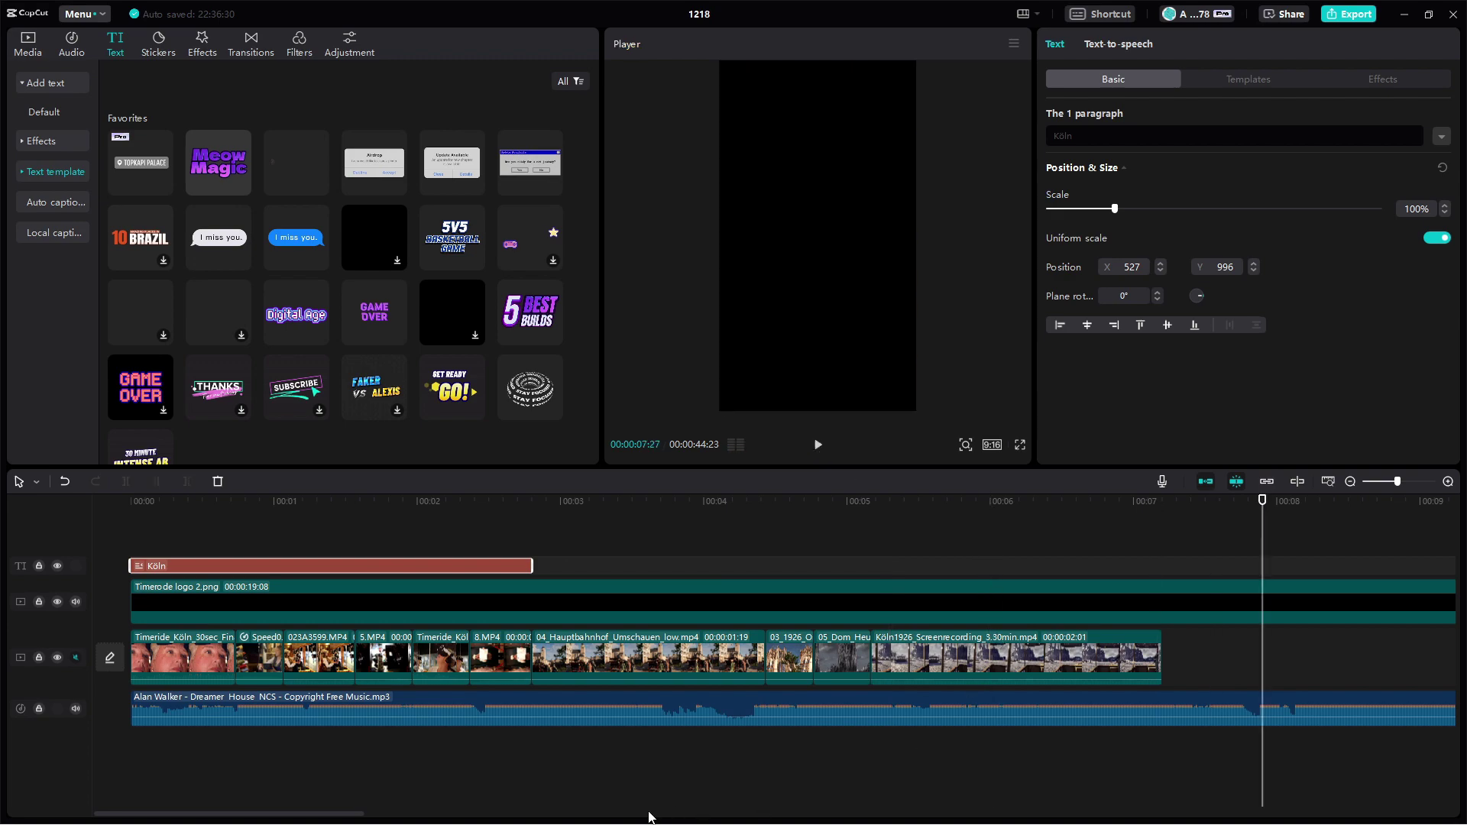
- Move the spare 5.MP4 clip onto the main track directly after the Köln1926 screen recording
scroll(744, 786, right, 10)
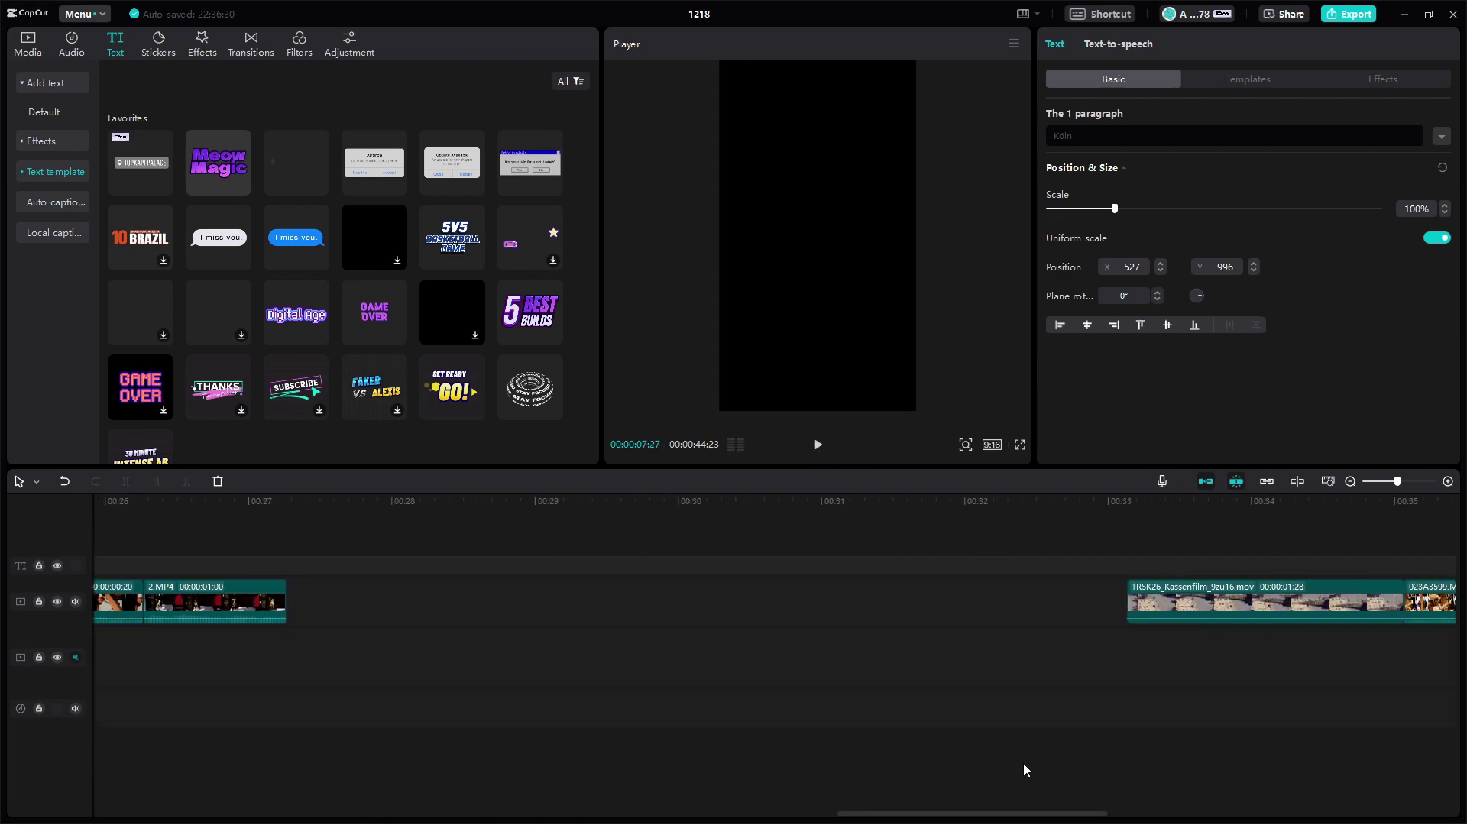
scroll(1024, 764, left, 3)
drag(809, 598, 428, 653)
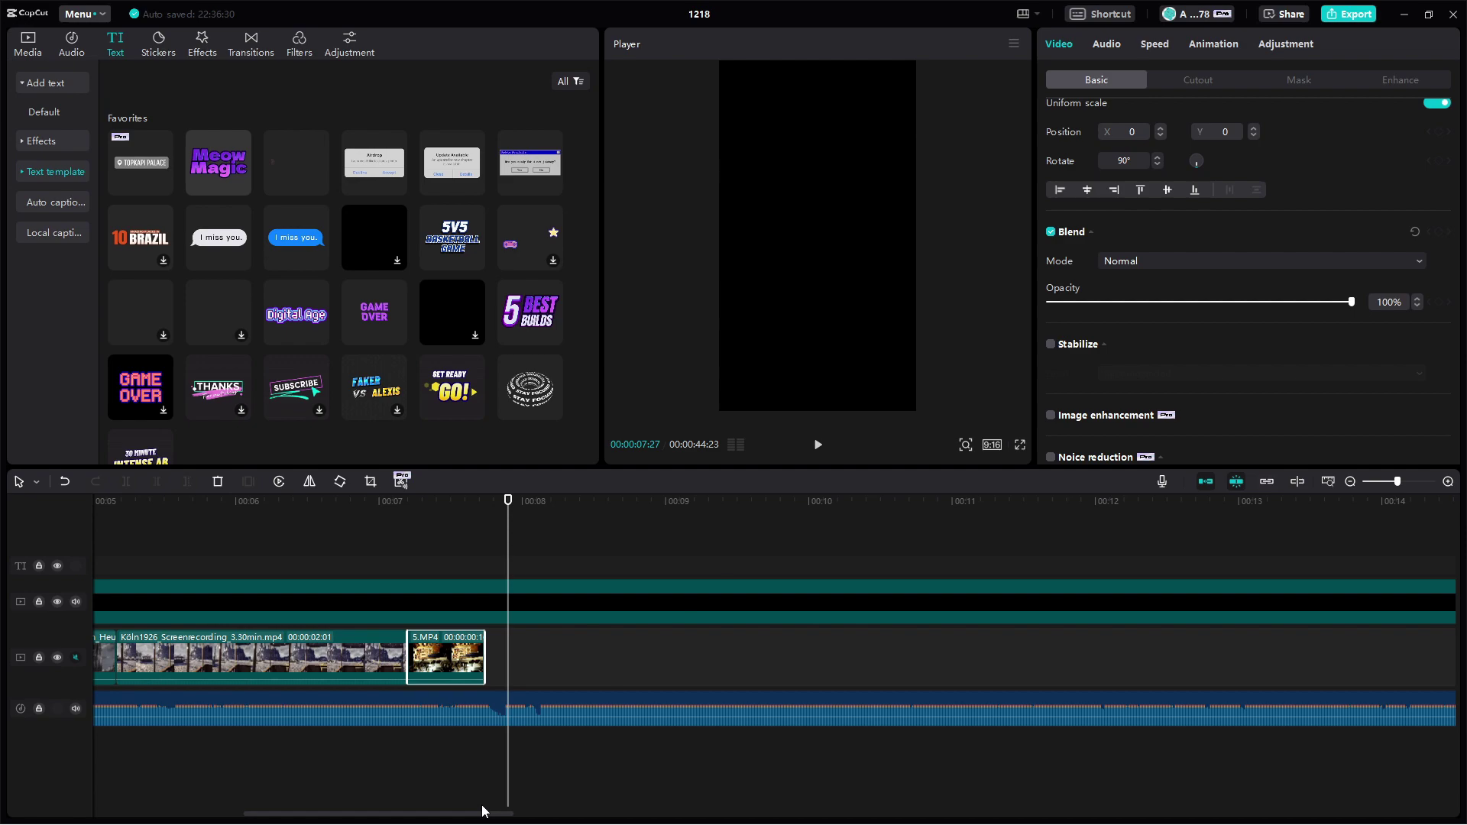
- Move the TRSK26_Kassenfilm, 023A3599 and MAIN_Imagefilm clips together onto the main track after 5.MP4, and play back the new ending
scroll(1388, 735, right, 10)
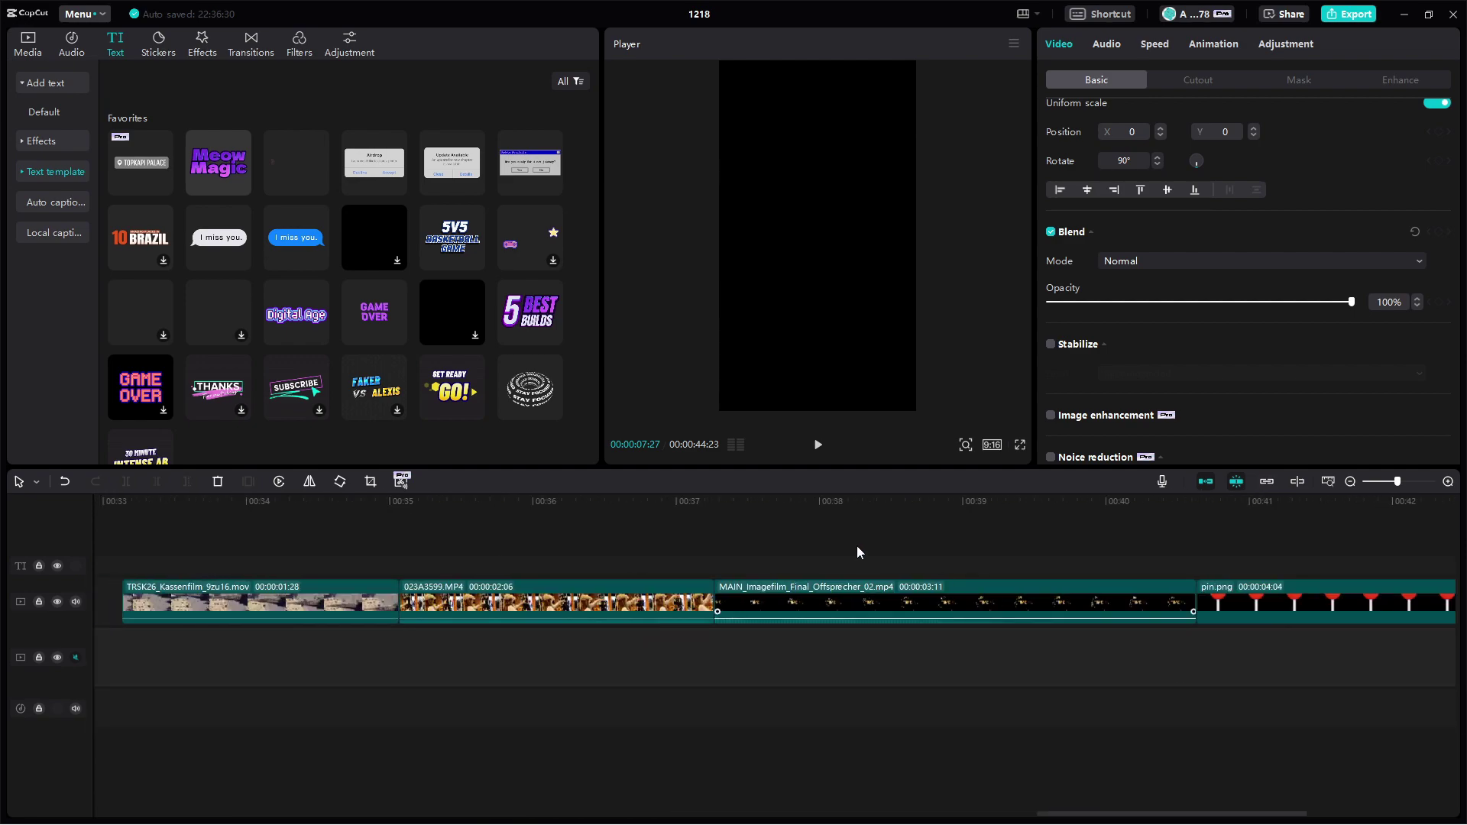
drag(855, 546, 282, 604)
drag(379, 605, 143, 699)
drag(98, 709, 904, 648)
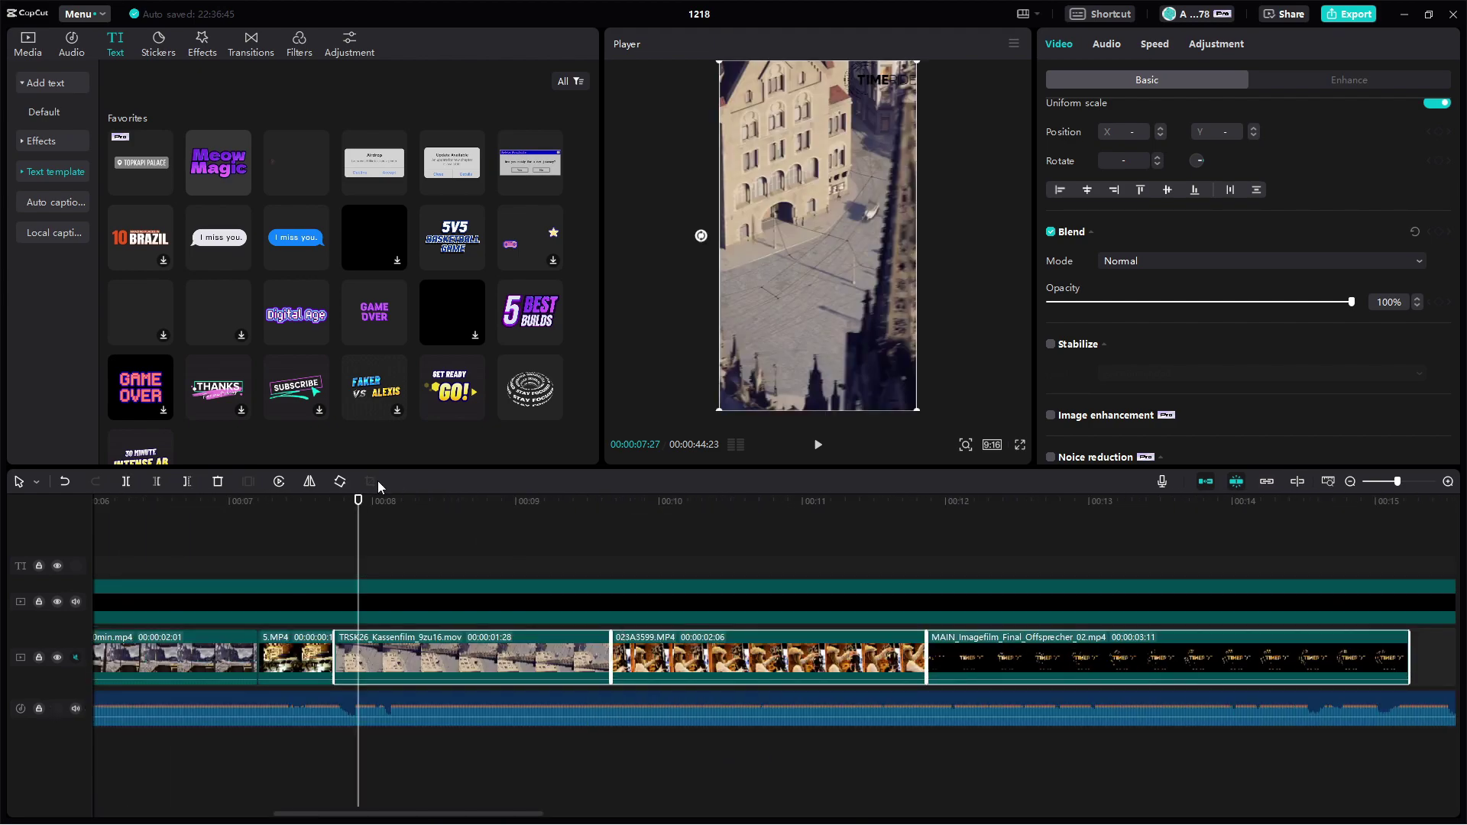
drag(330, 508, 291, 502)
click(818, 445)
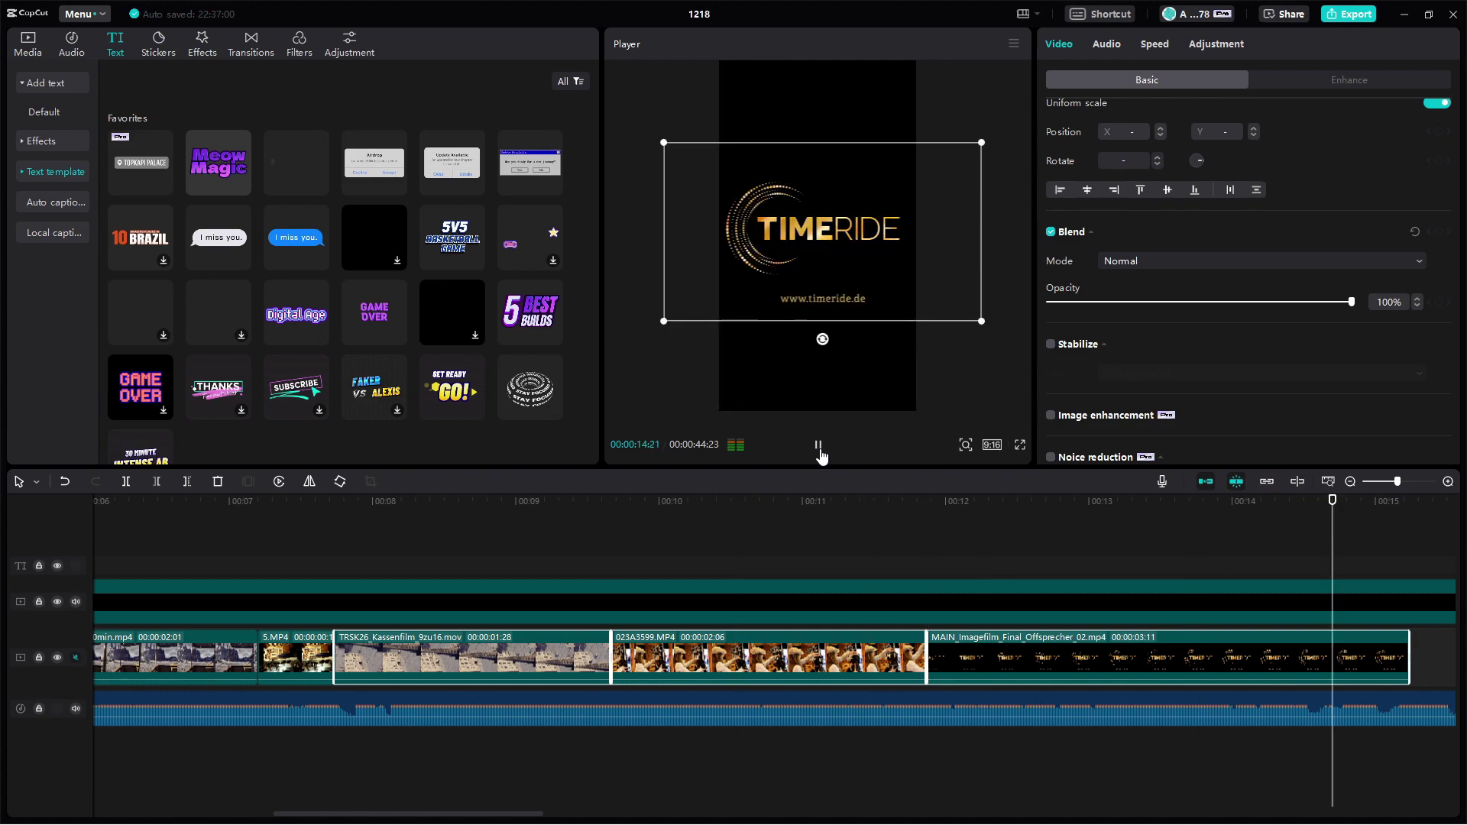
click(818, 445)
- Trim the end of the music track and of the Timerode logo 2.png overlay to the end of the MAIN_Imagefilm clip
click(1352, 722)
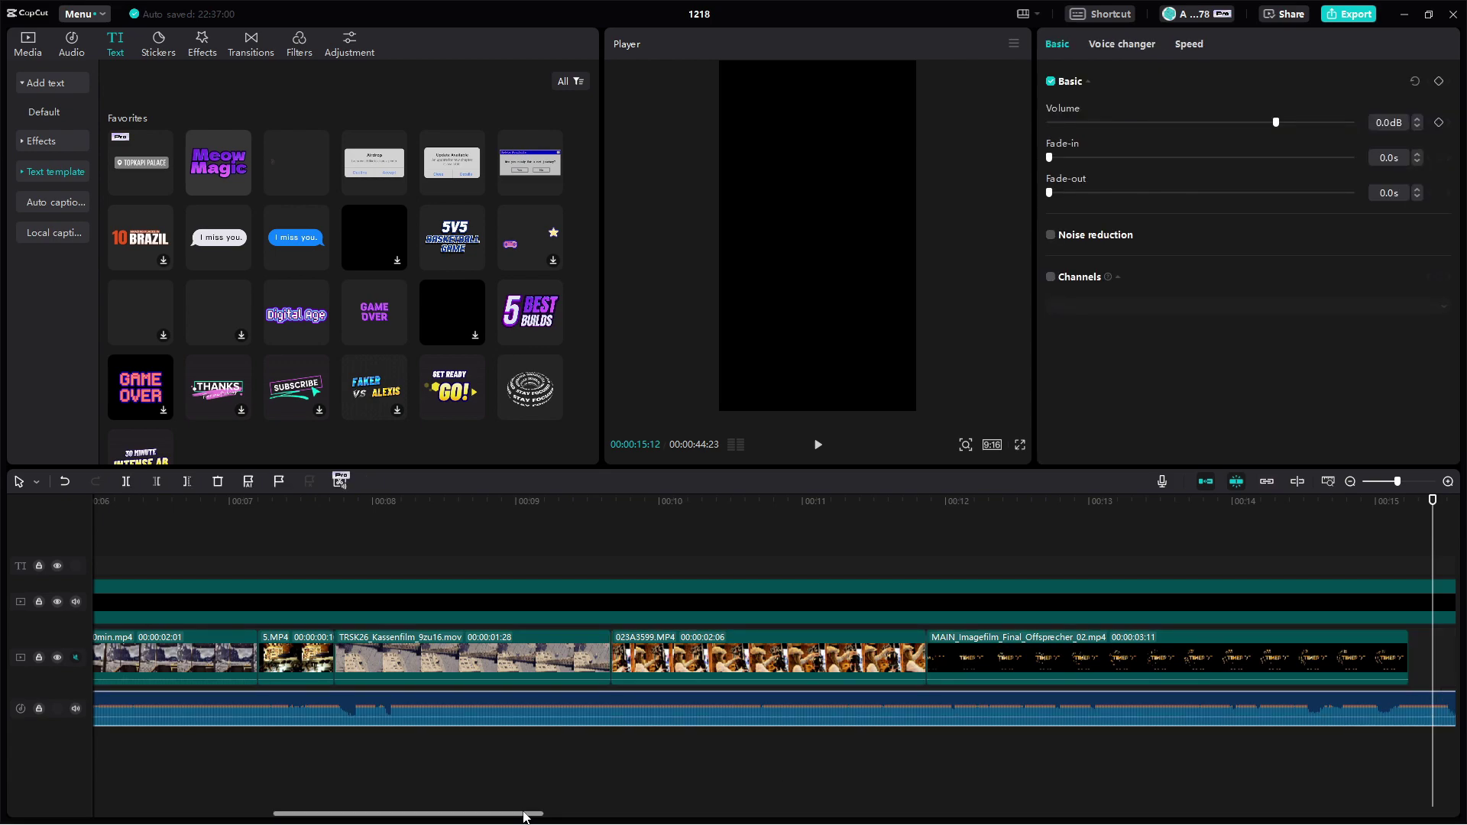
drag(524, 813, 722, 814)
drag(639, 709, 518, 706)
click(1054, 600)
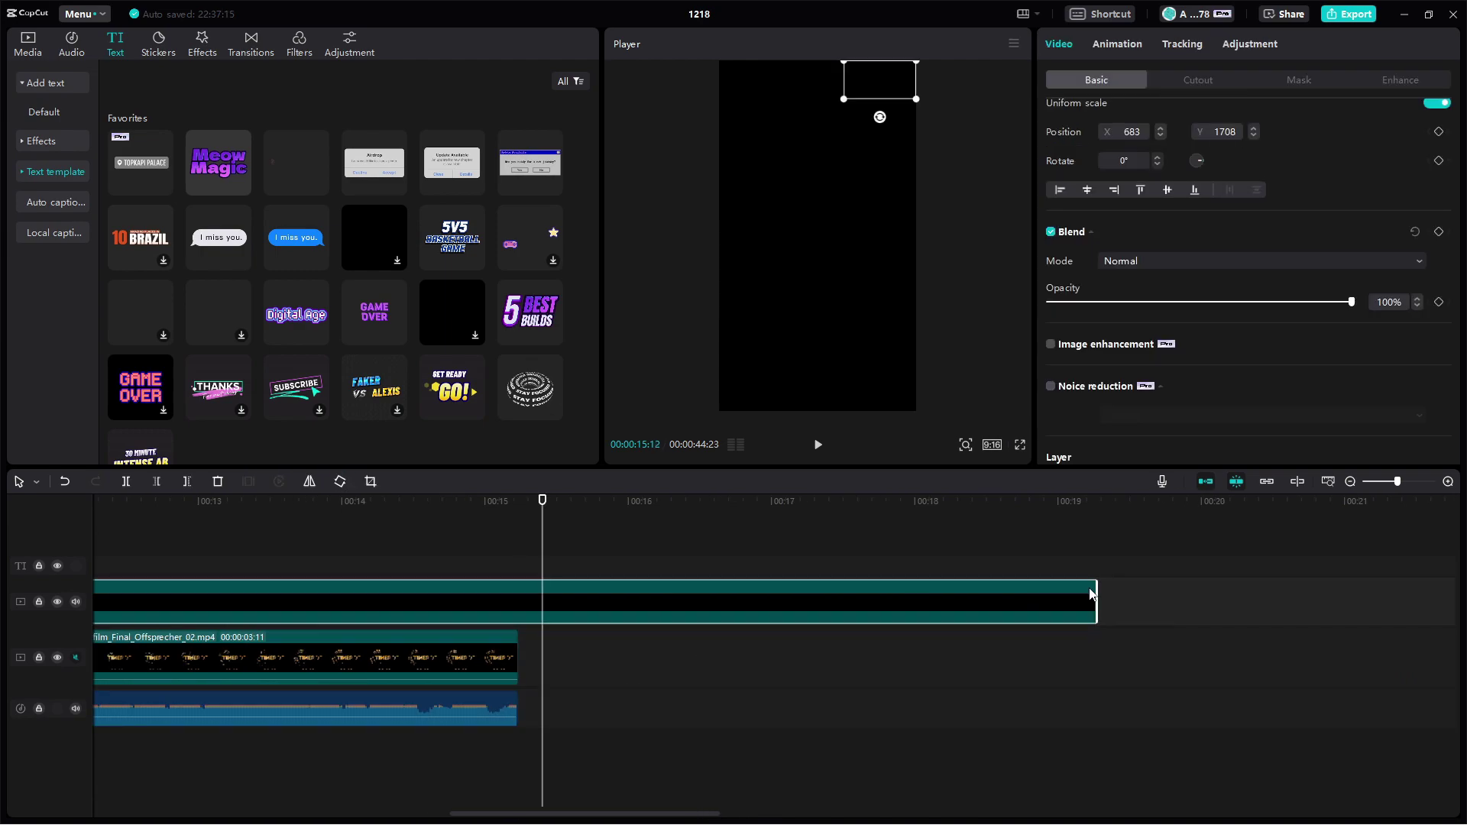
drag(1094, 599, 519, 601)
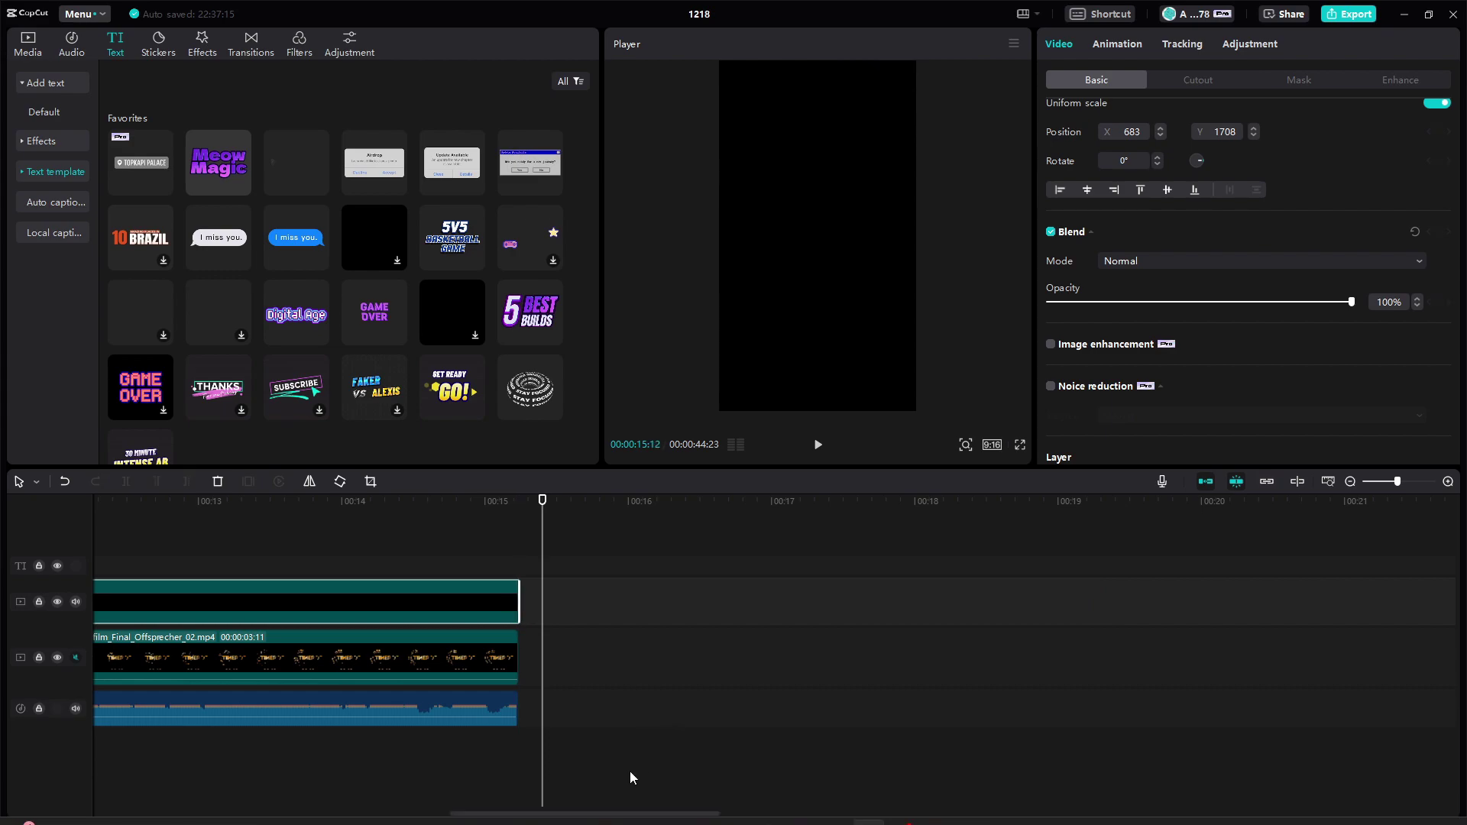
- Return to the beginning of the timeline and play the video to check the opening with the shortened Köln tag
drag(613, 815, 198, 765)
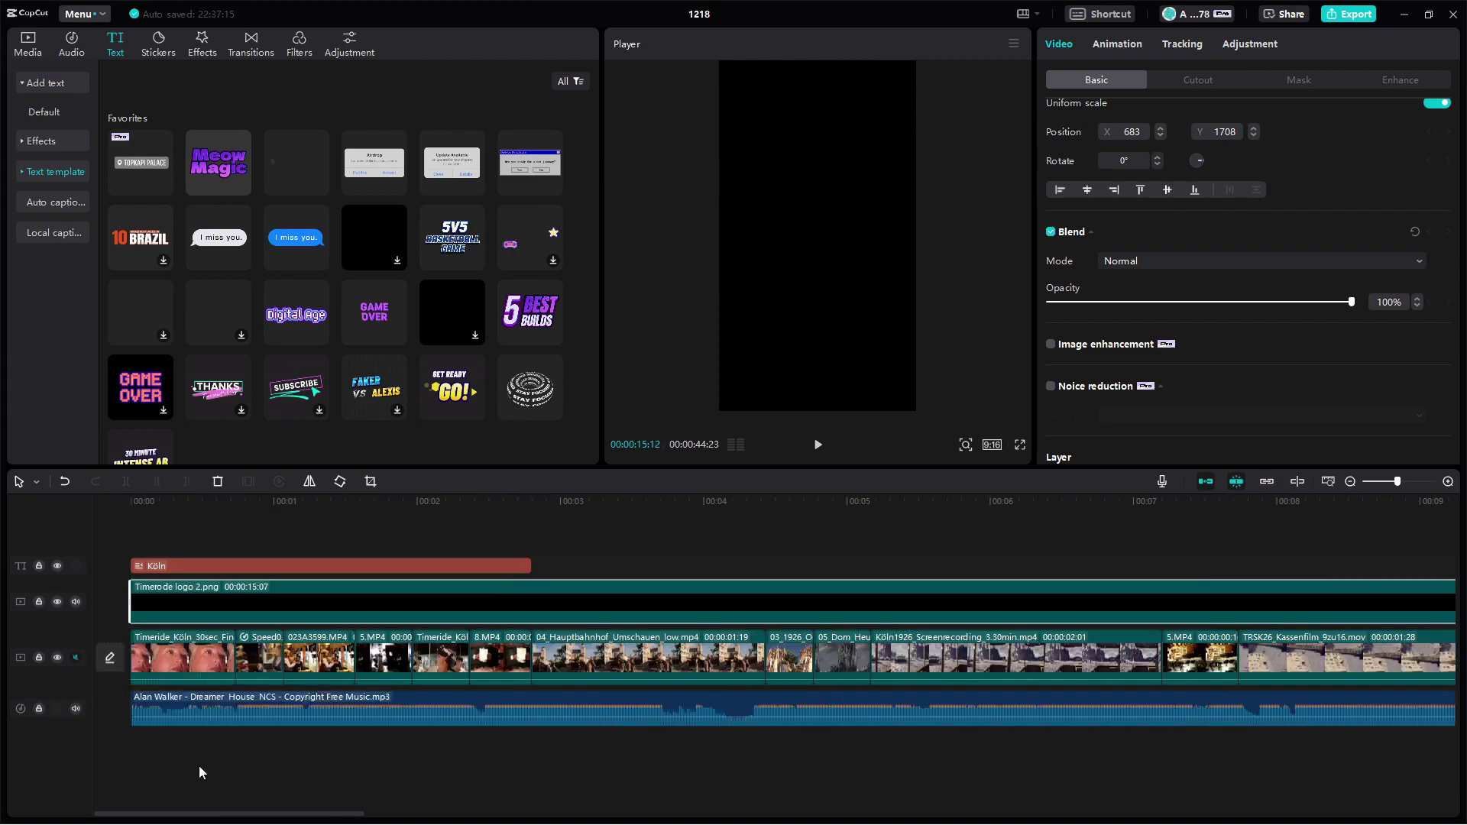
click(308, 505)
click(817, 447)
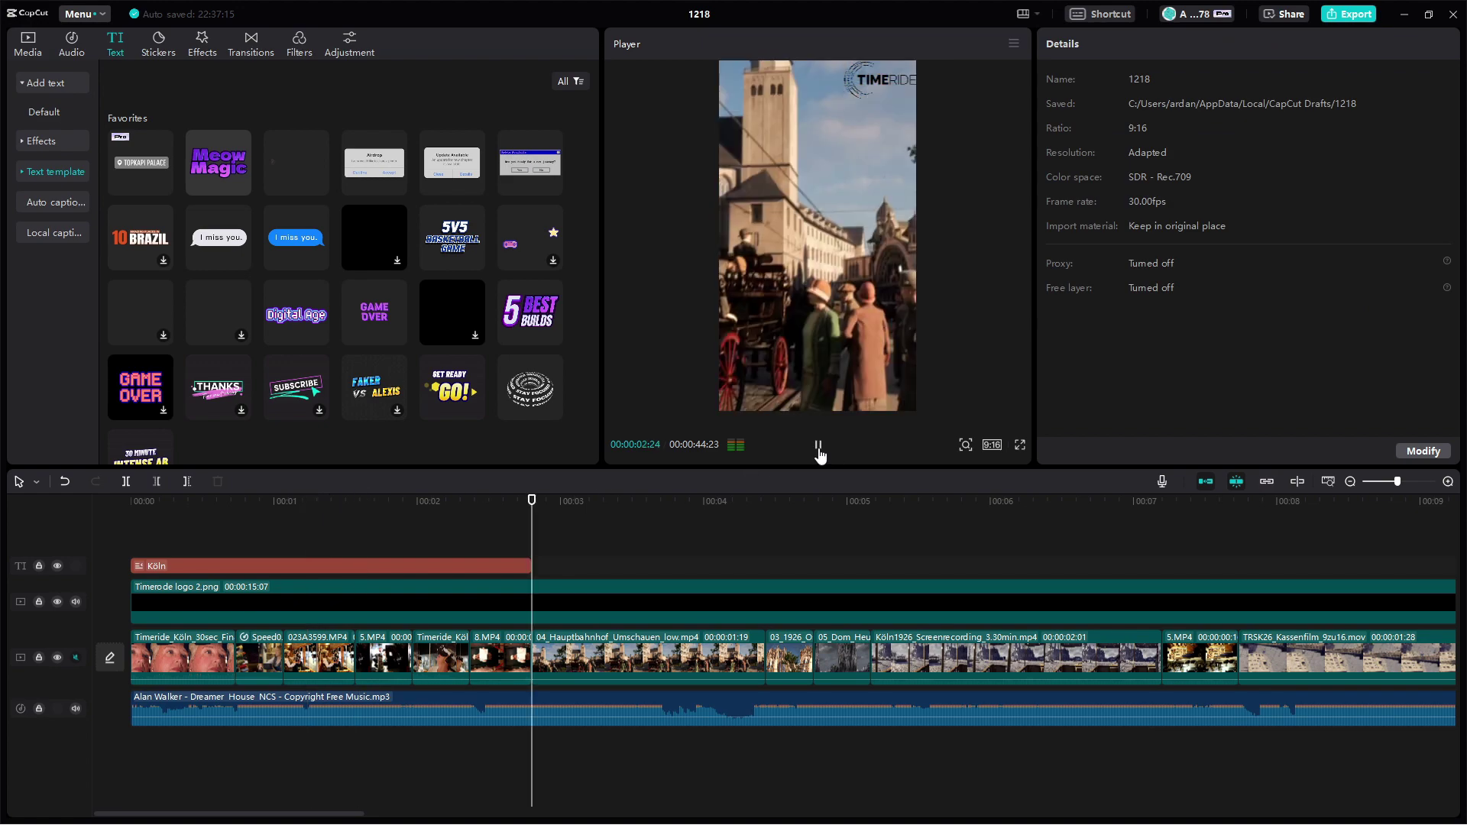
click(818, 447)
drag(154, 501, 115, 498)
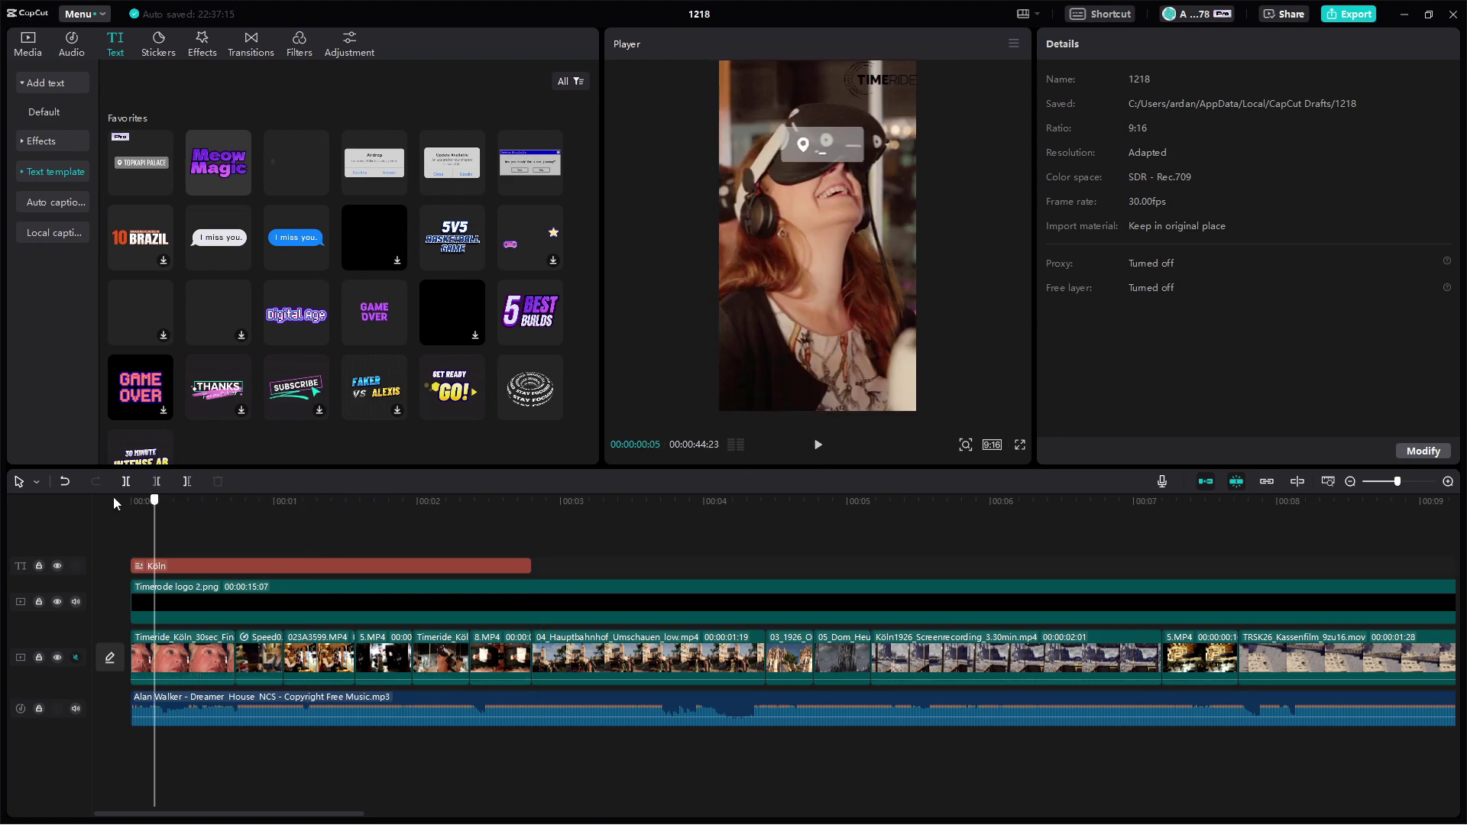
click(819, 446)
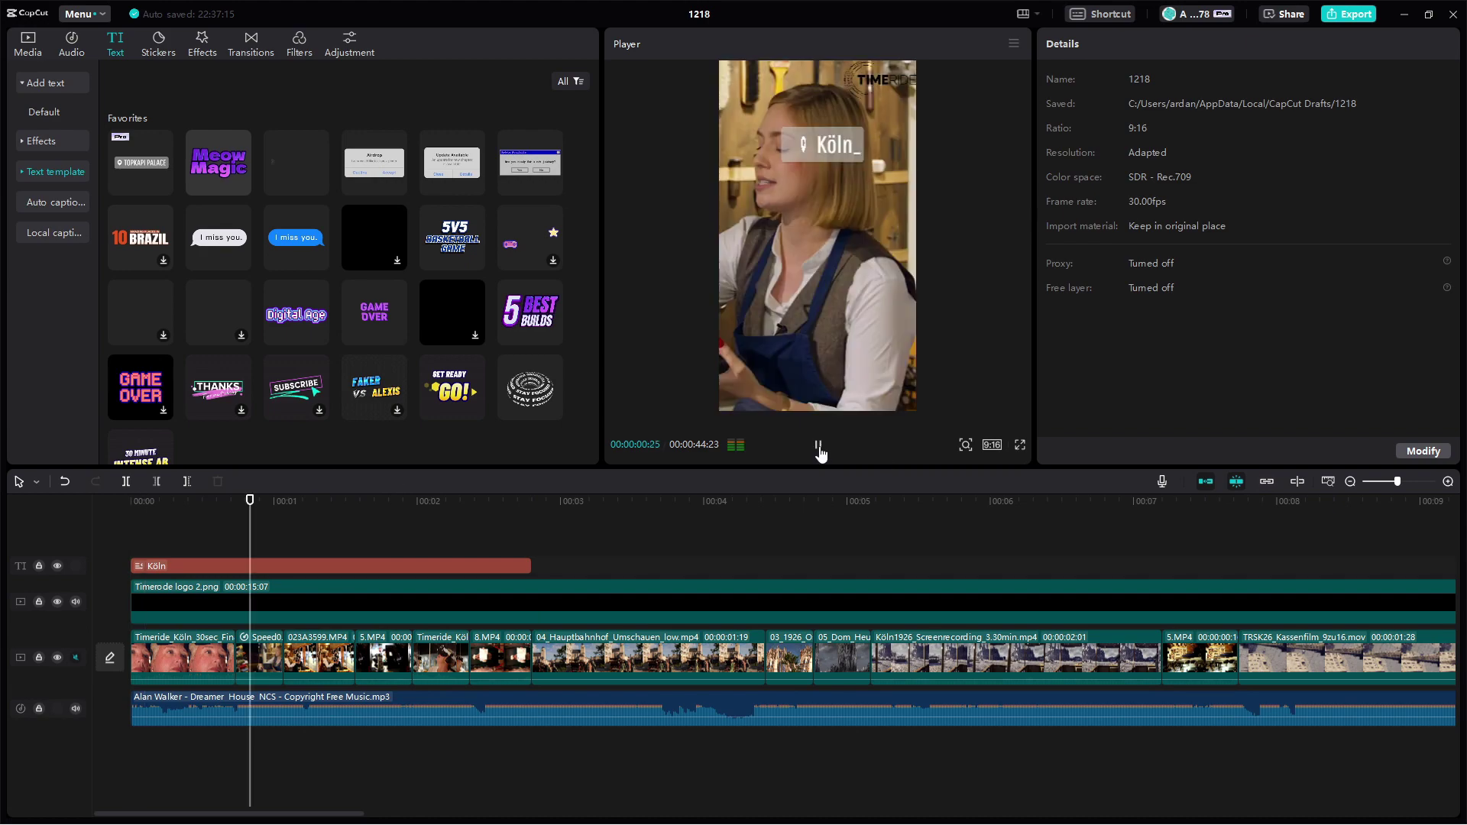
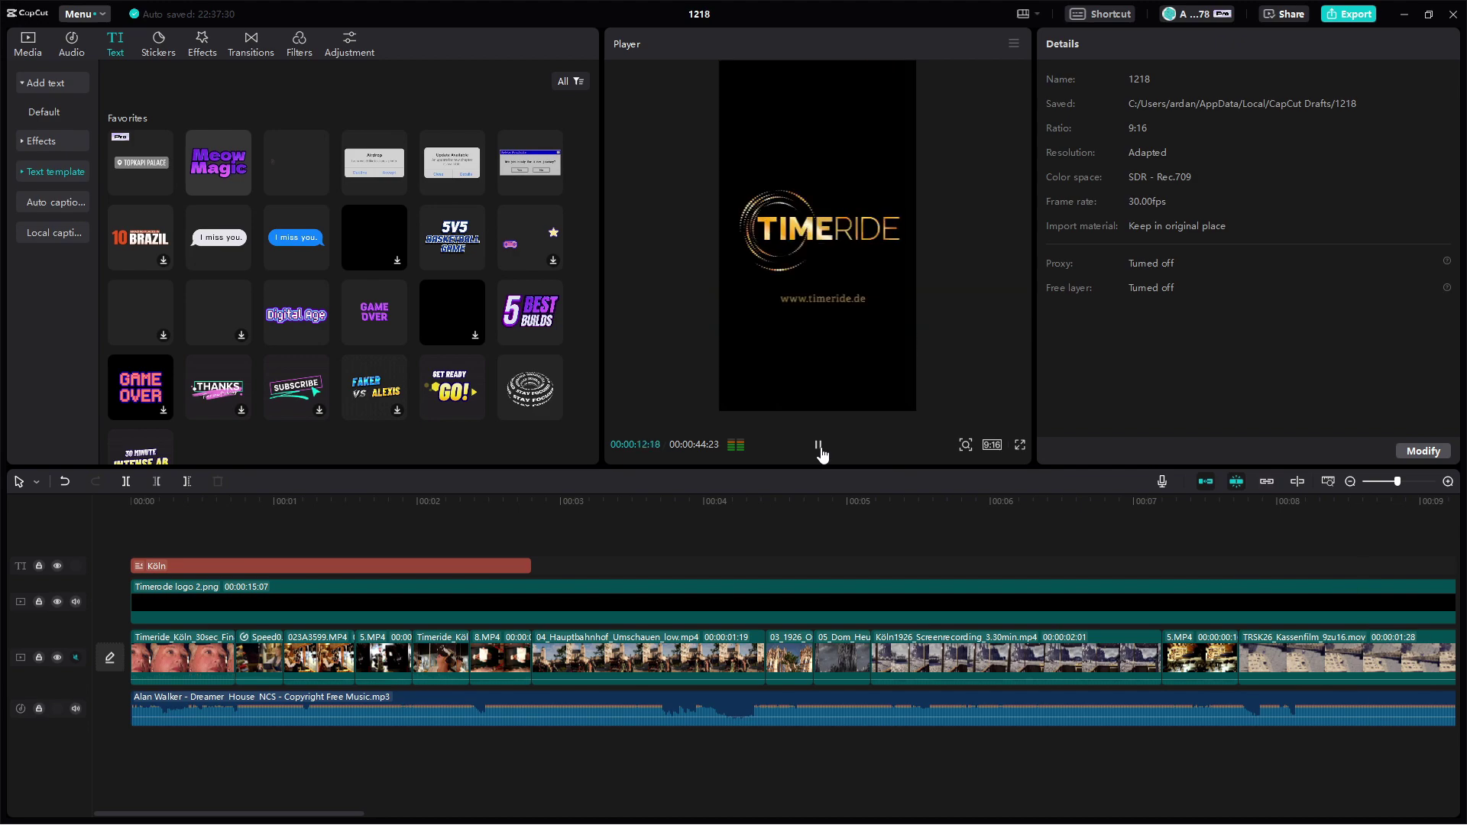
- Stop playback and add a default text at 00:00:10:00, over the 023A3599.MP4 clip before the end card
click(819, 445)
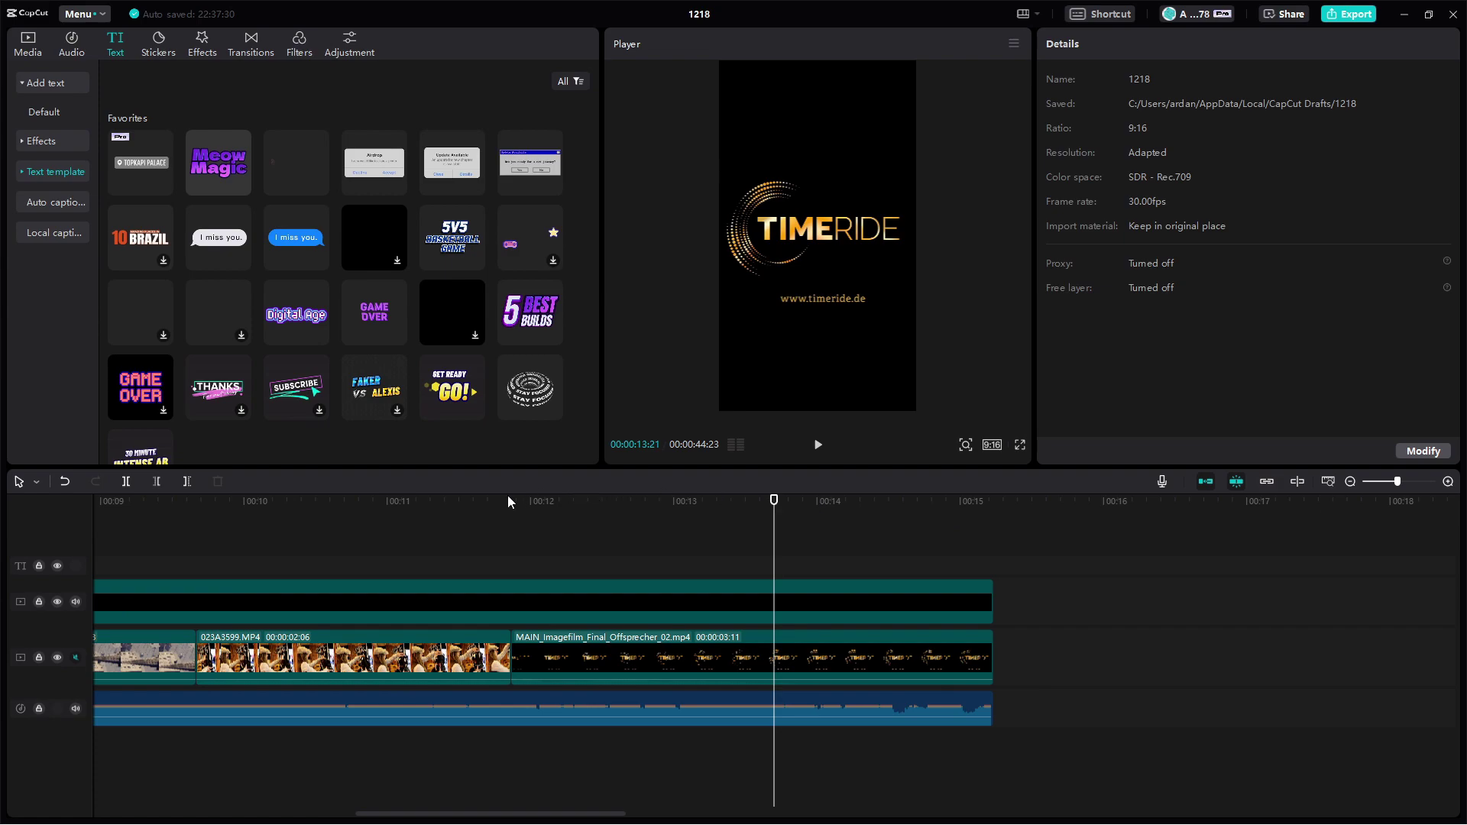
drag(507, 502, 243, 516)
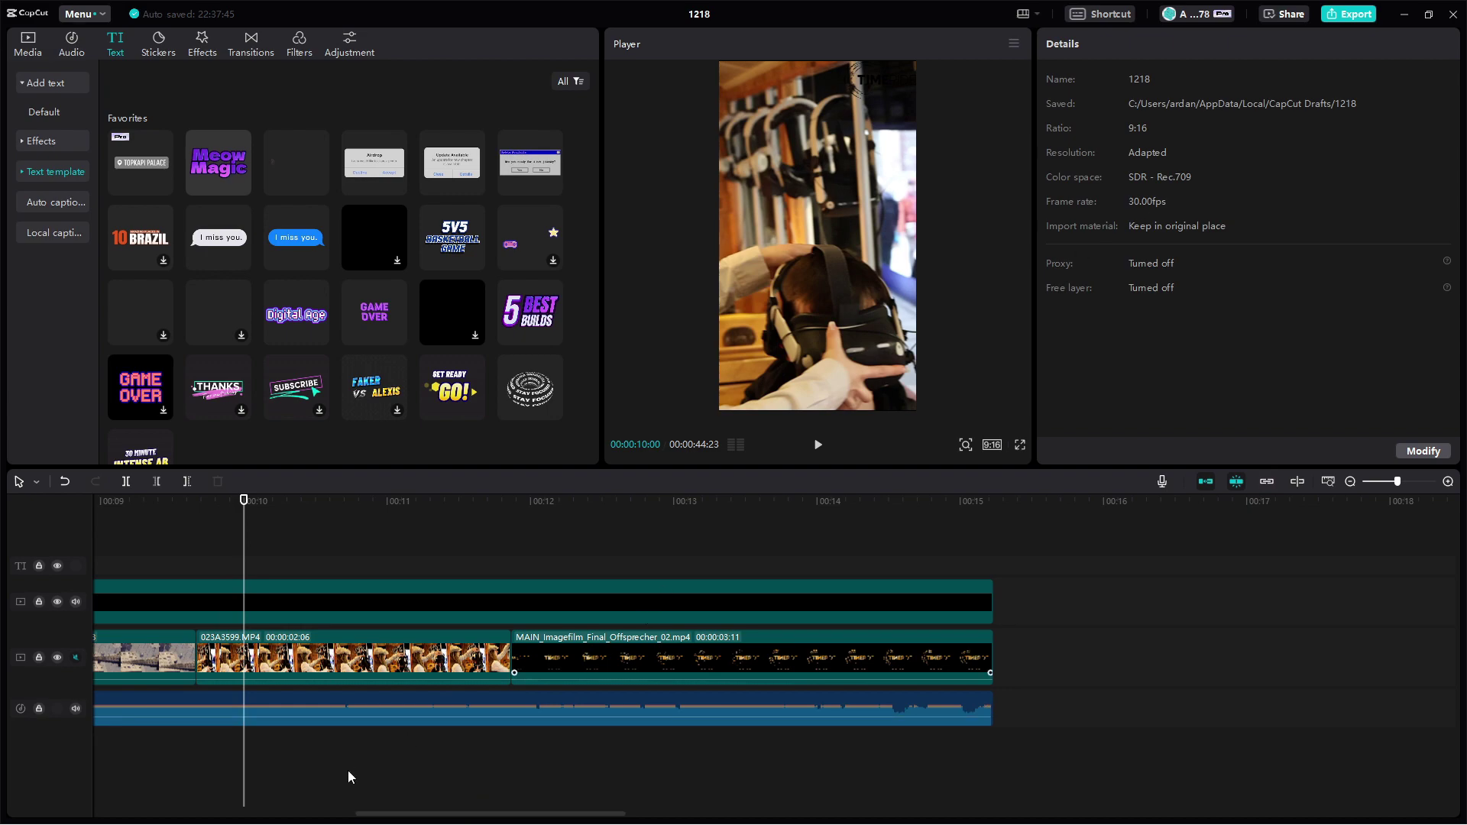
drag(393, 815, 46, 799)
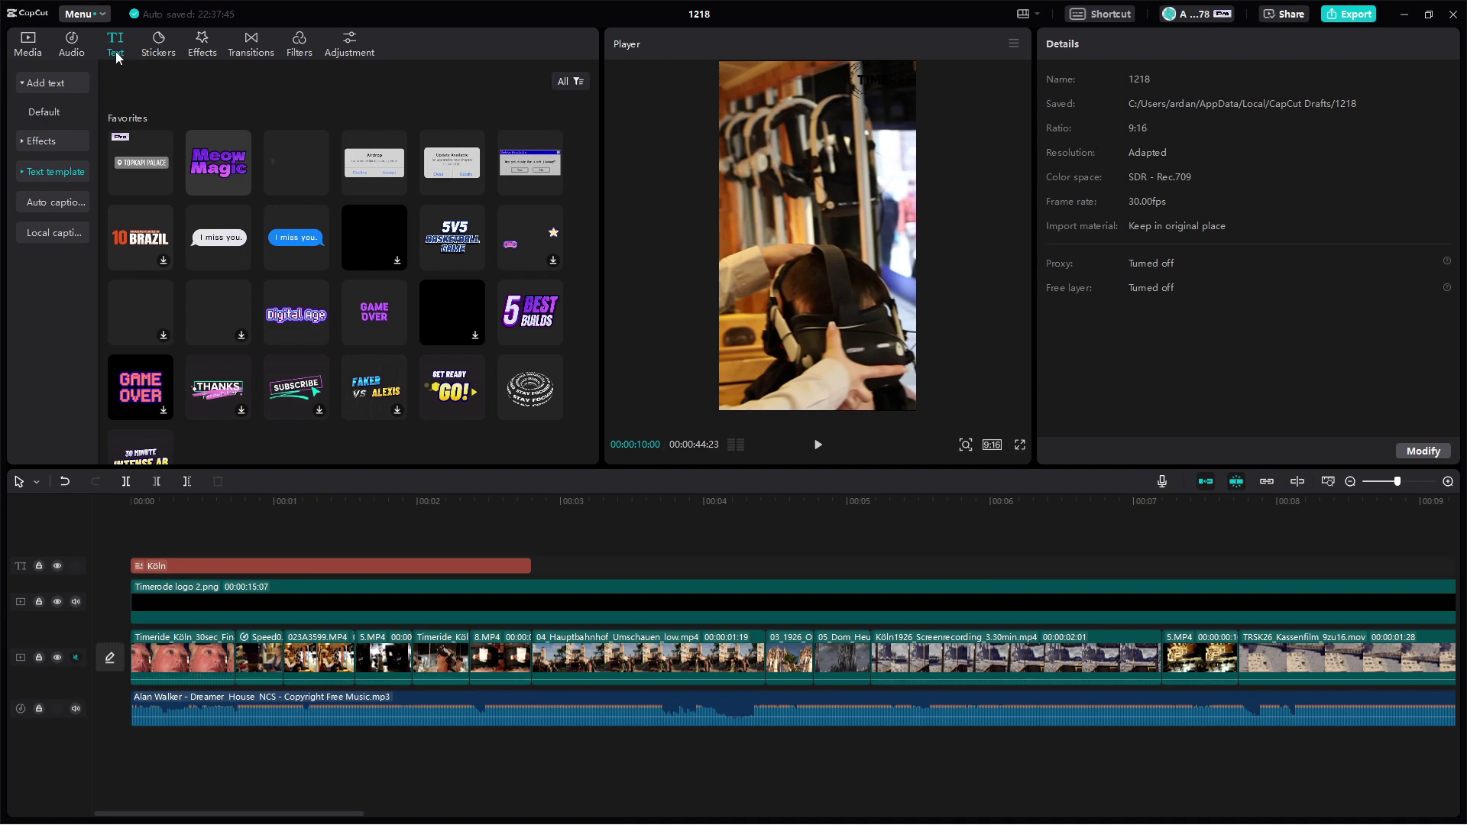
click(48, 84)
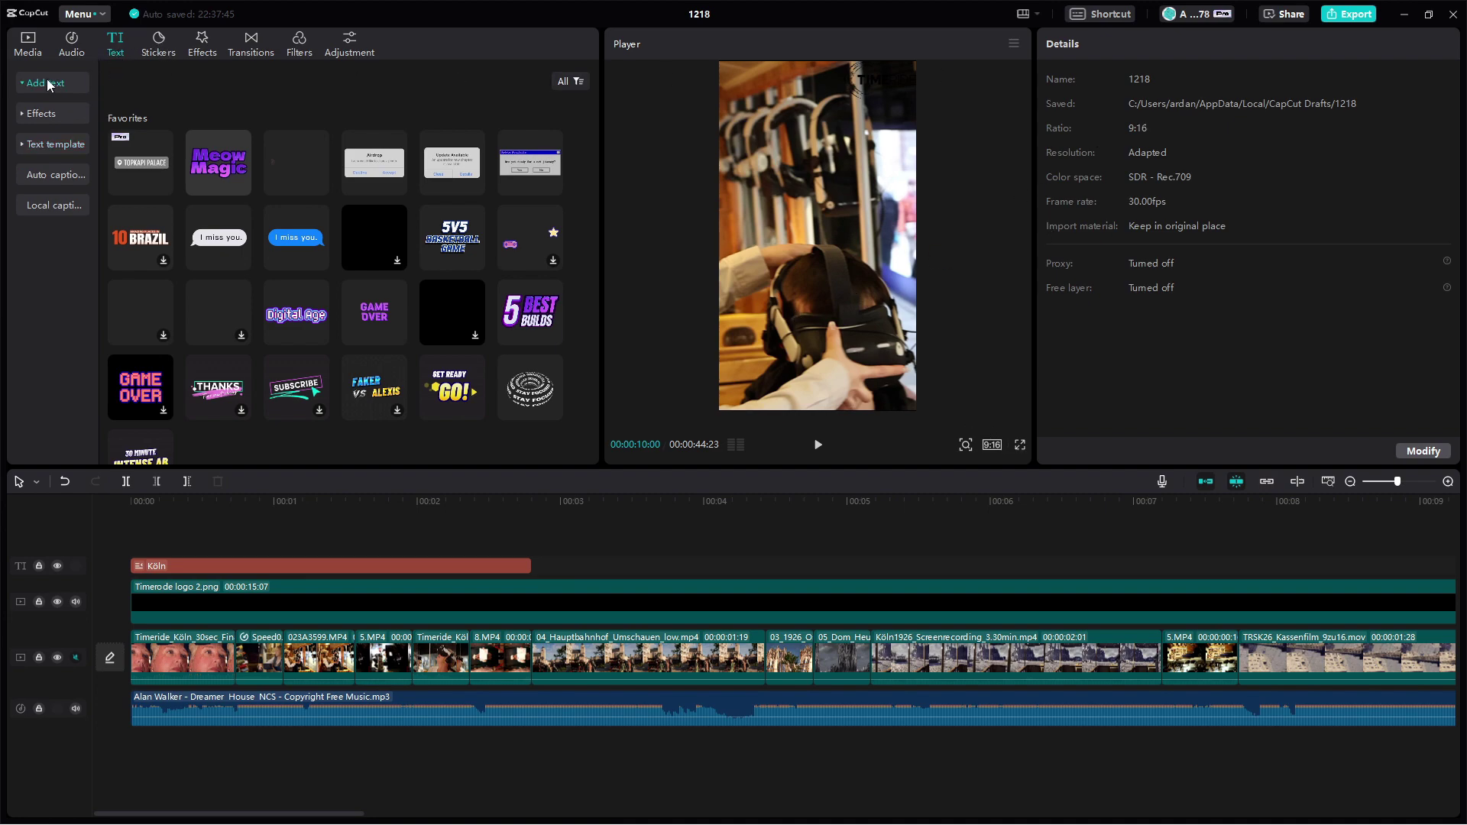
click(44, 84)
click(43, 112)
click(163, 144)
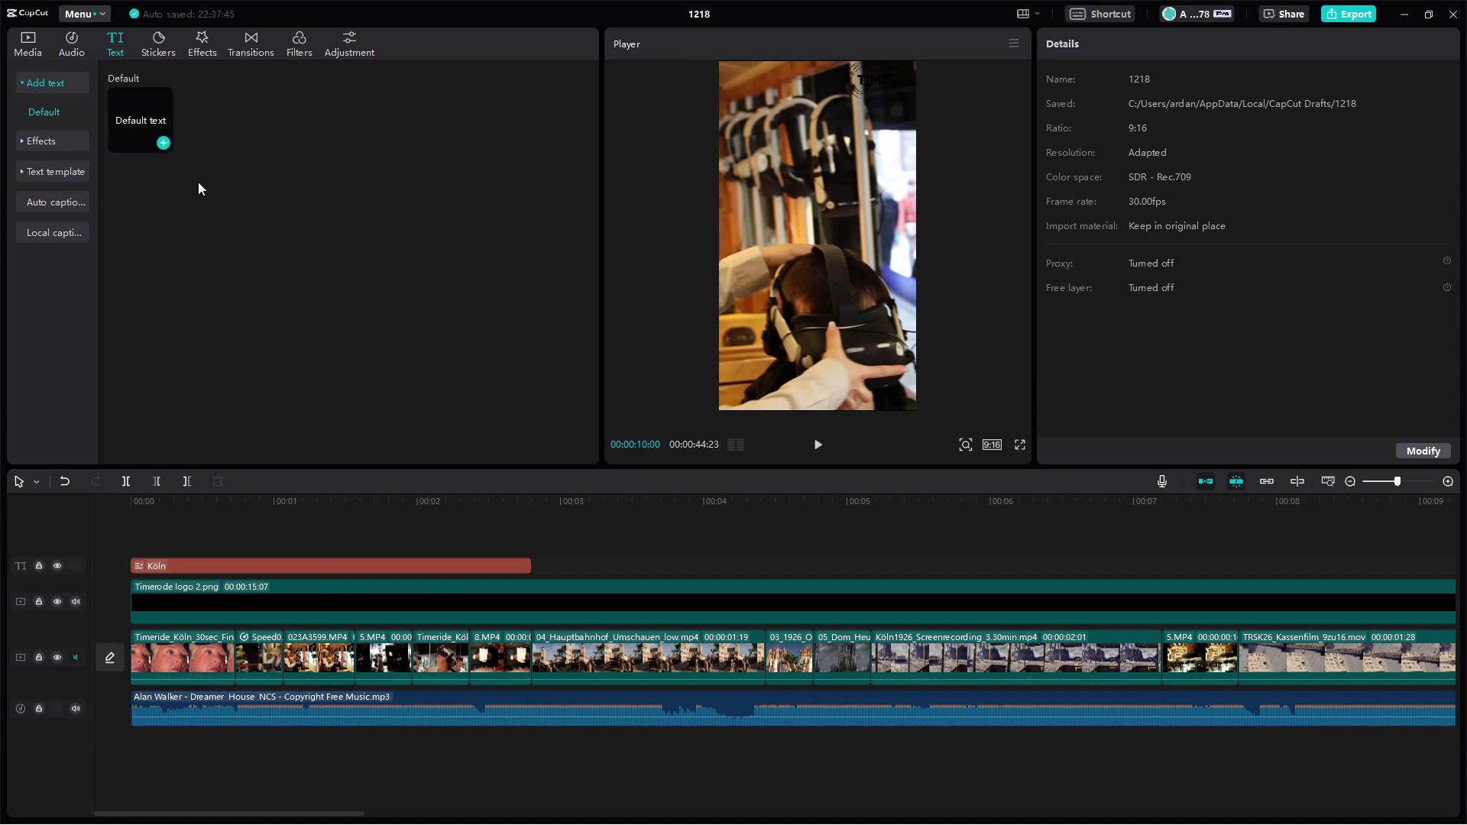
click(163, 145)
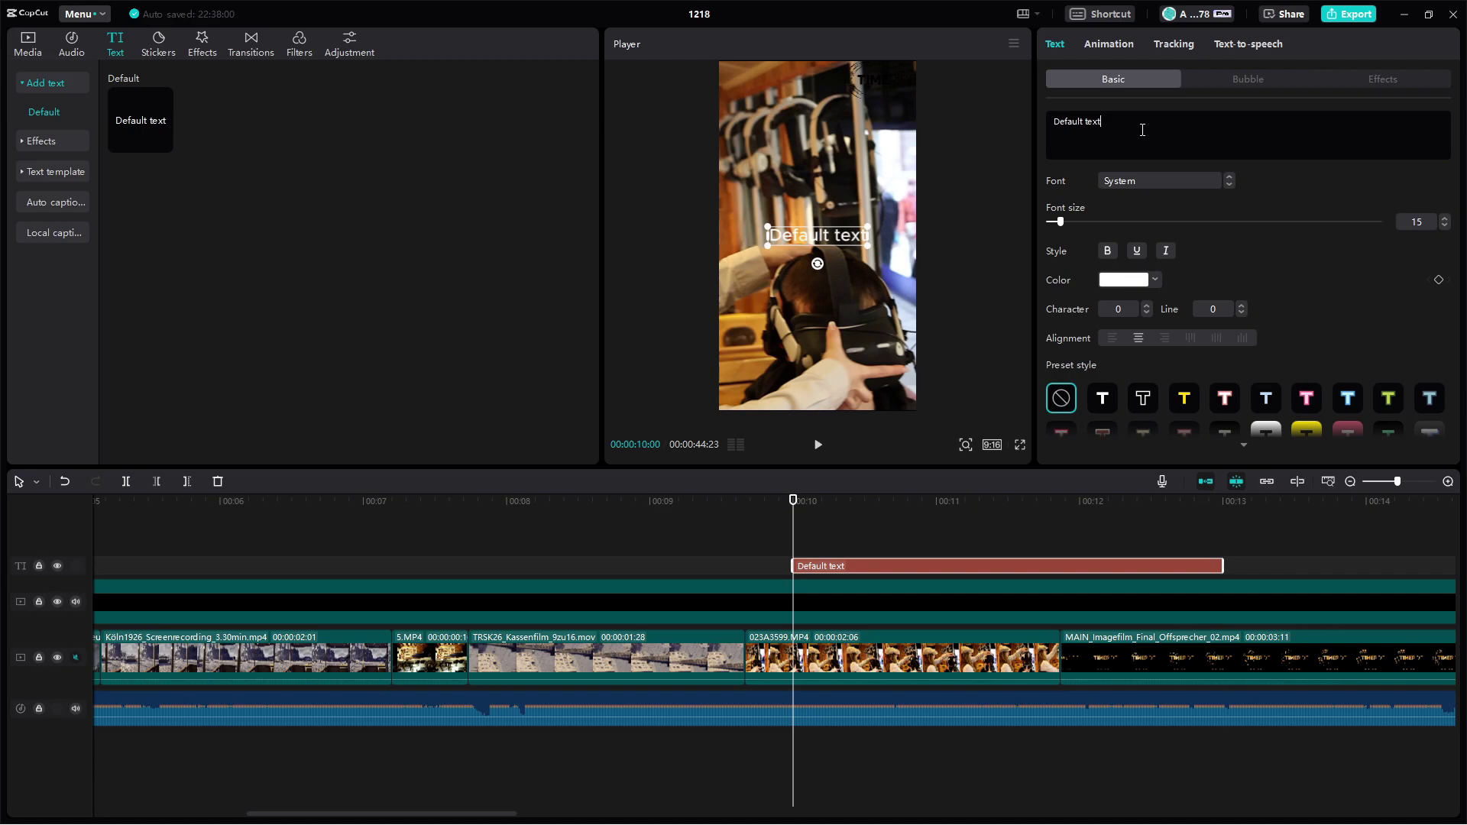
- Switch to Google Chrome and open ChatGPT
key(super)
text(google chrome)
key(Return)
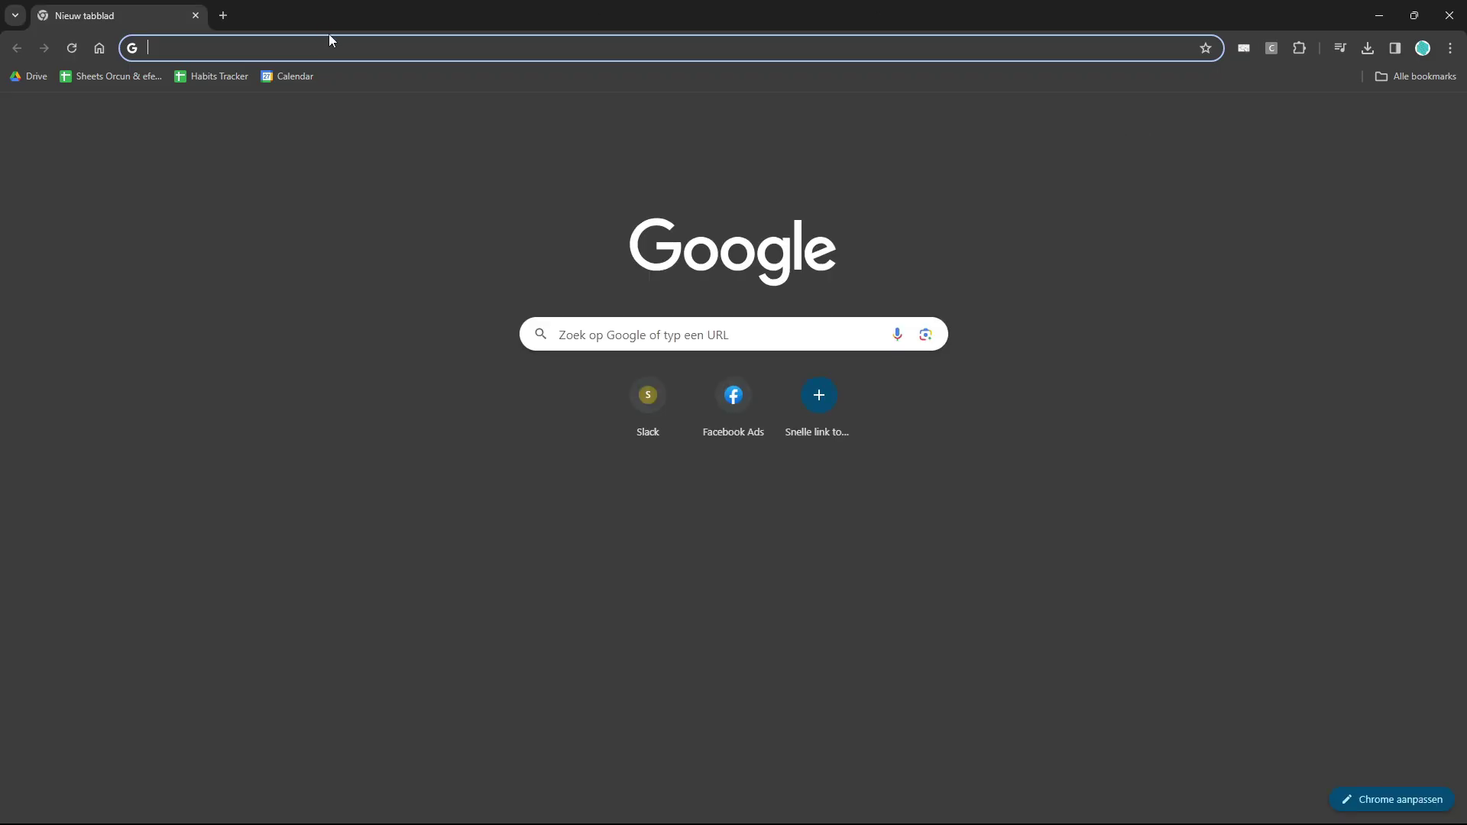
text(chat)
key(Return)
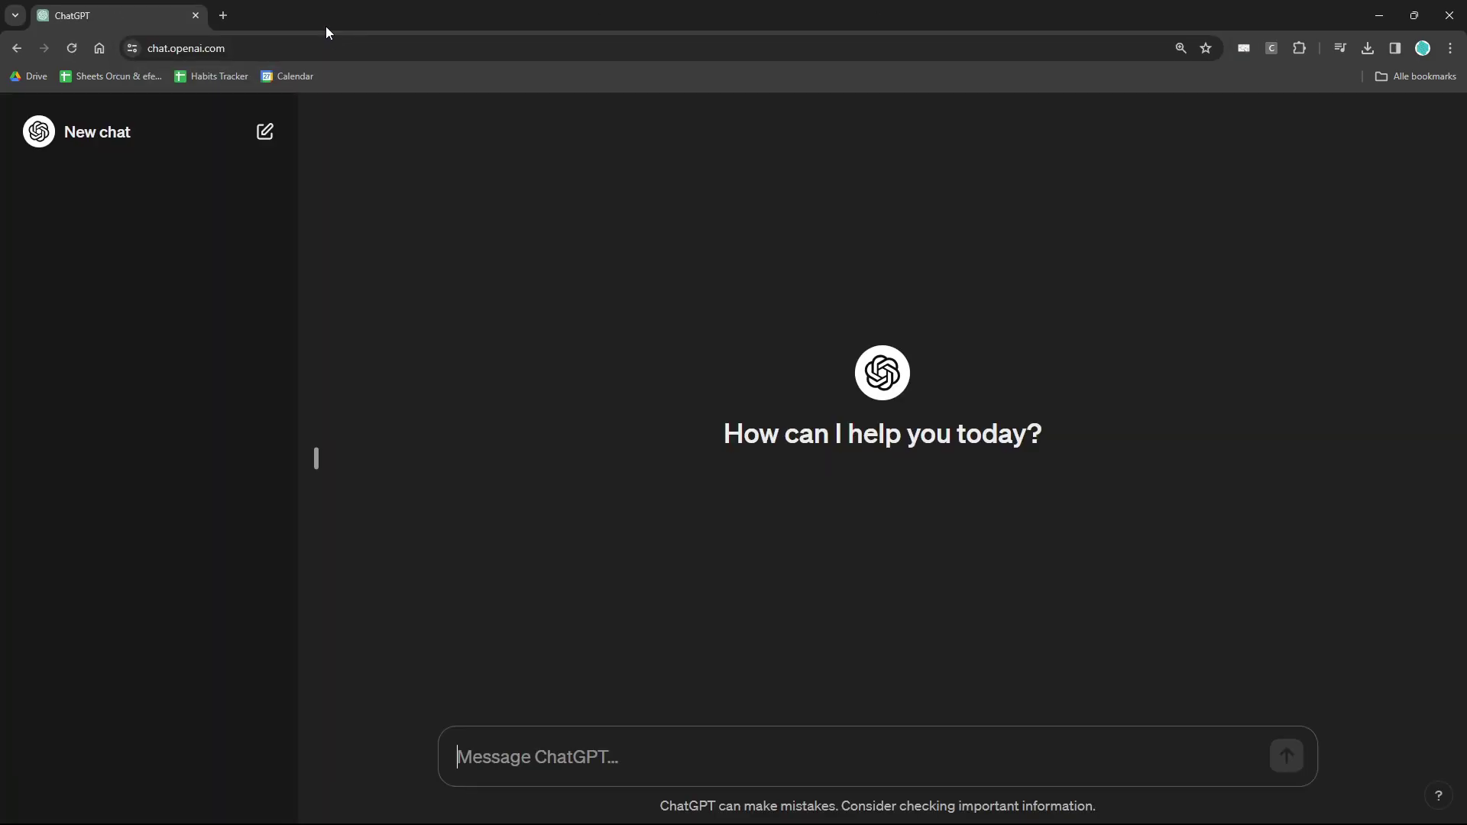
- Ask ChatGPT to translate "Click below to learn more" to German
text(ca)
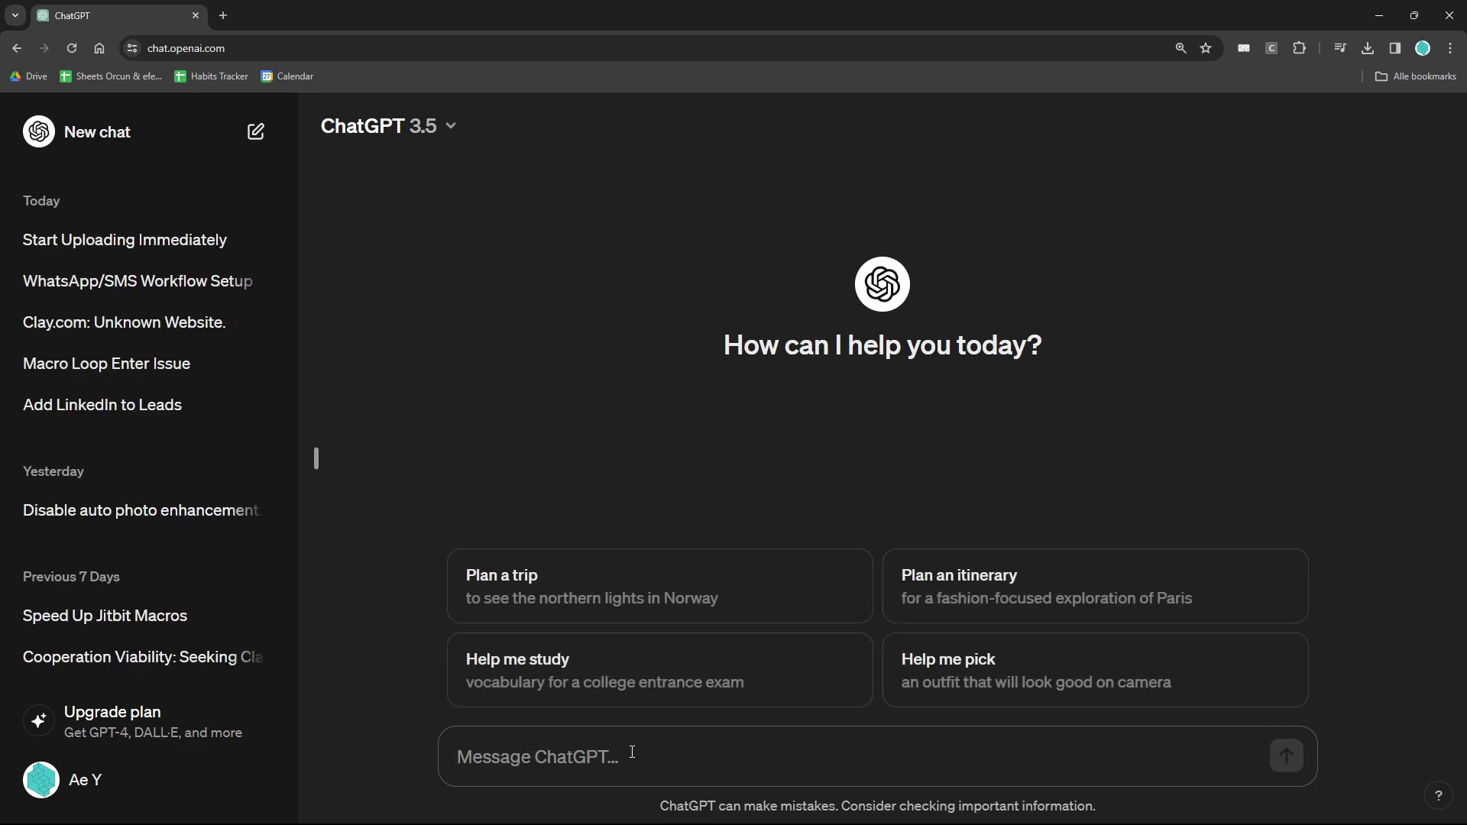
text(can you trans)
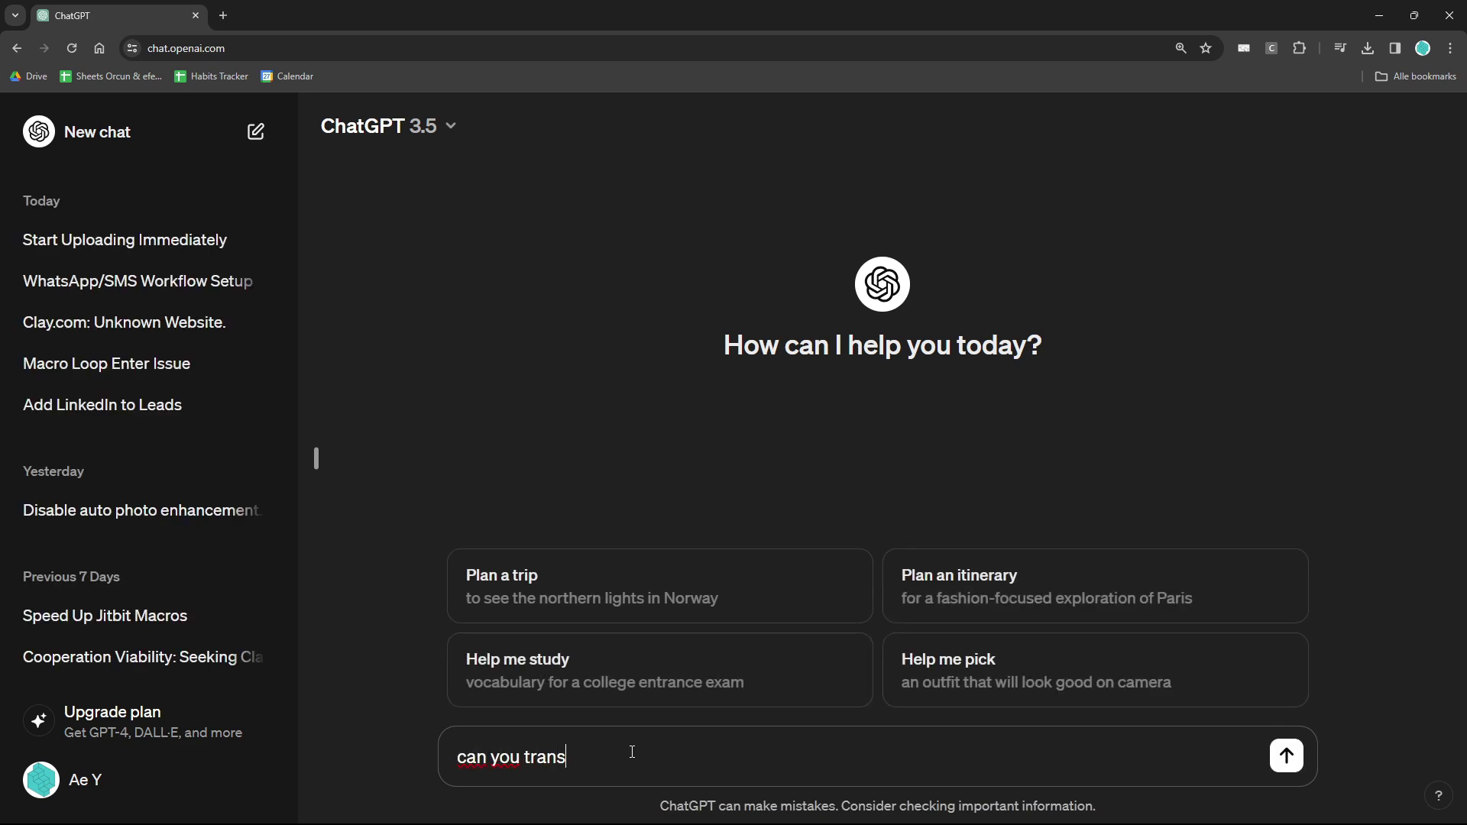
text(late this to german)
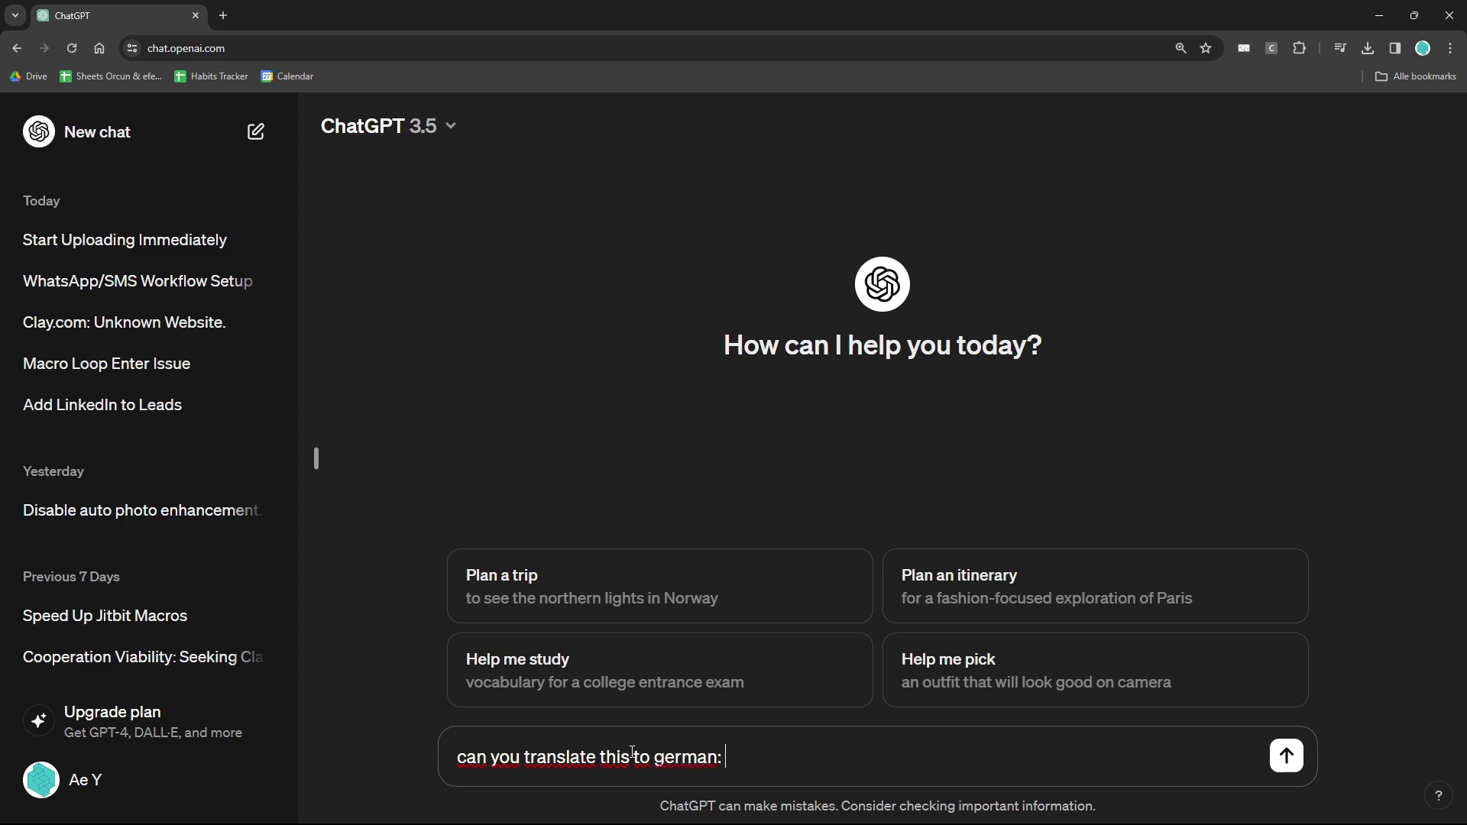
text(: Click below to learn )
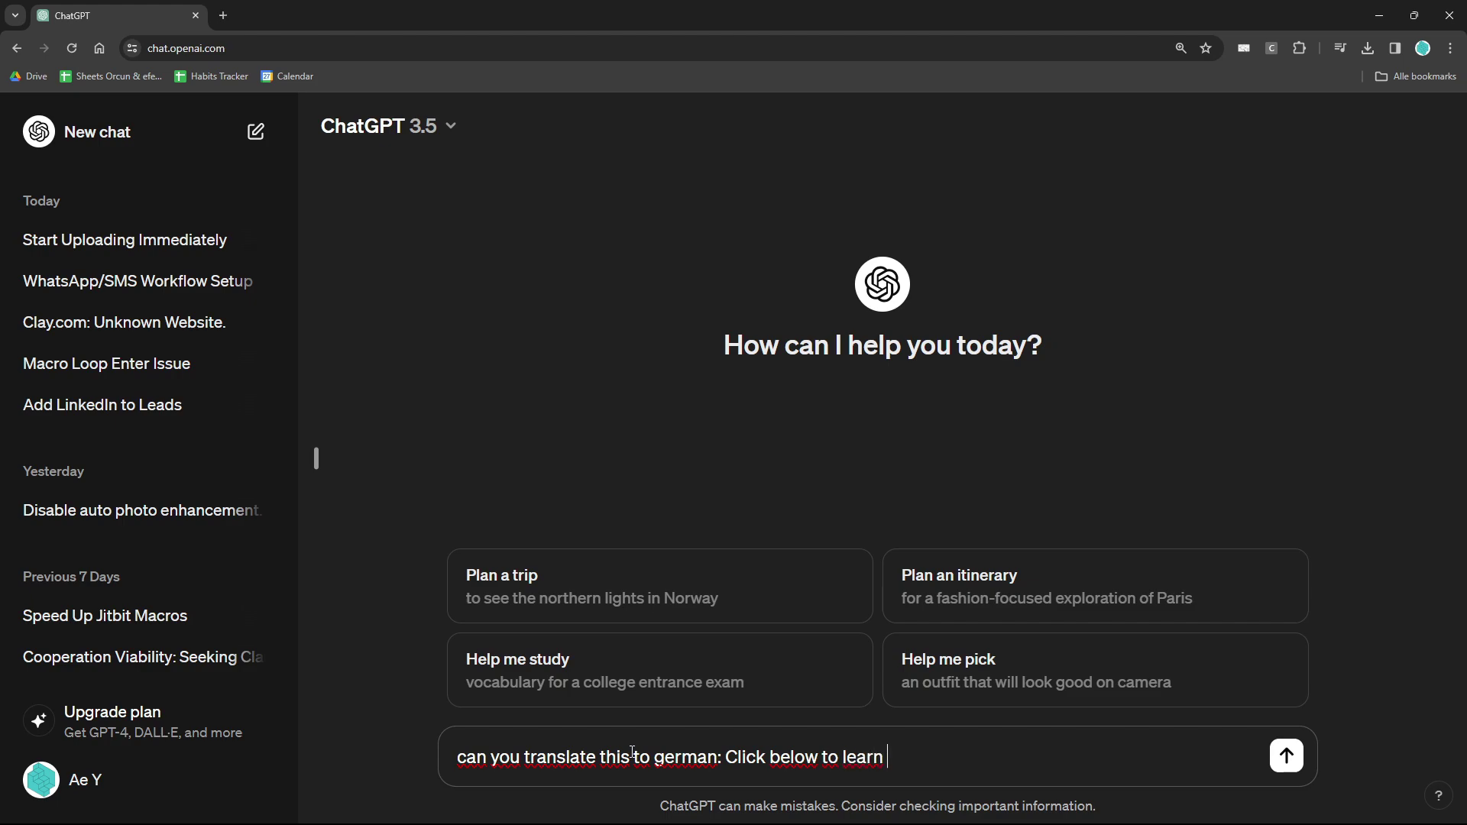
text(more)
key(Return)
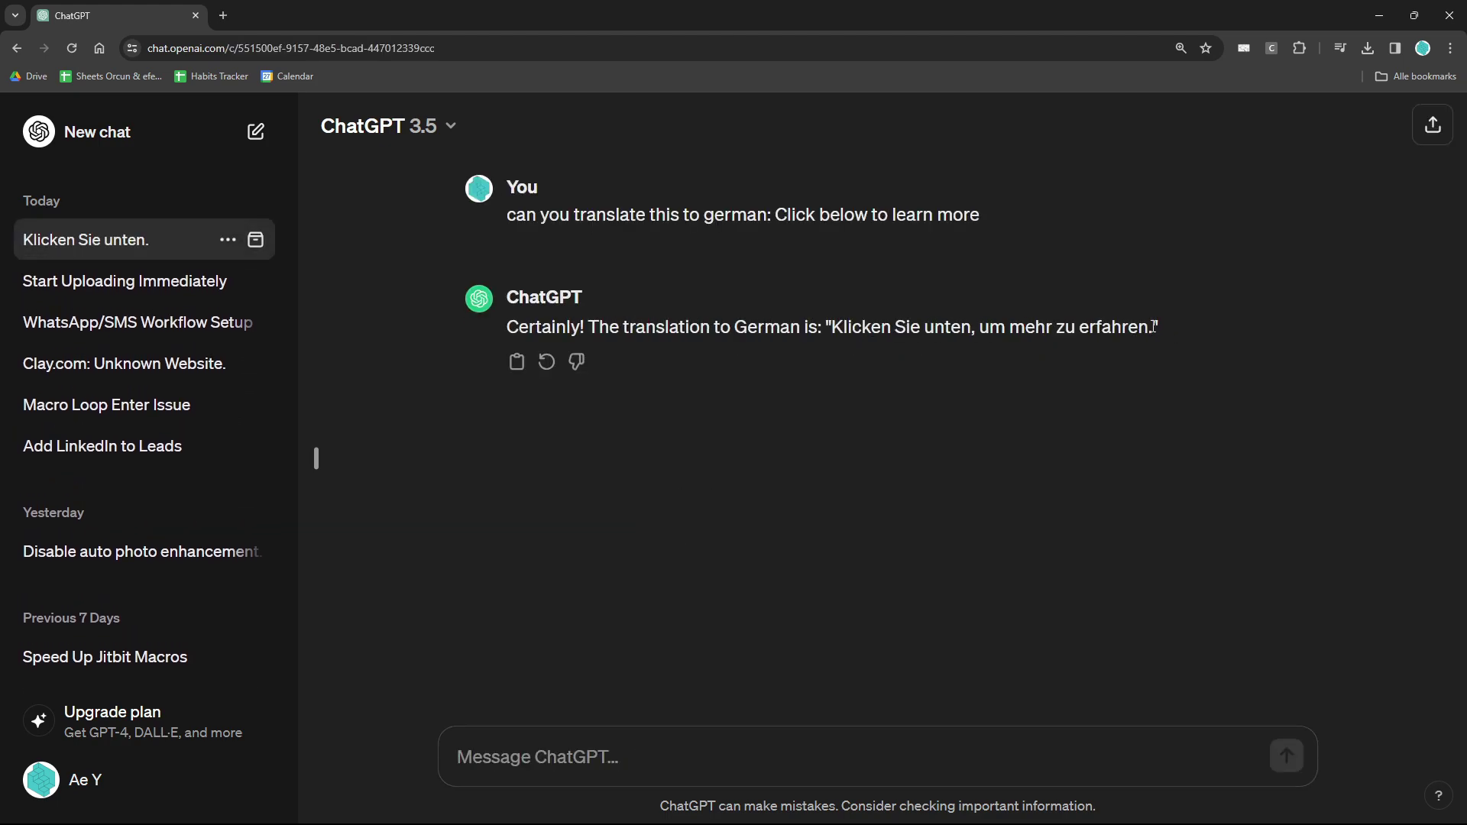
- Copy the German translation into CapCut's new text in place of "Default text", with a line break before "um mehr zu erfahren"
drag(1154, 327, 835, 336)
key(ctrl+c)
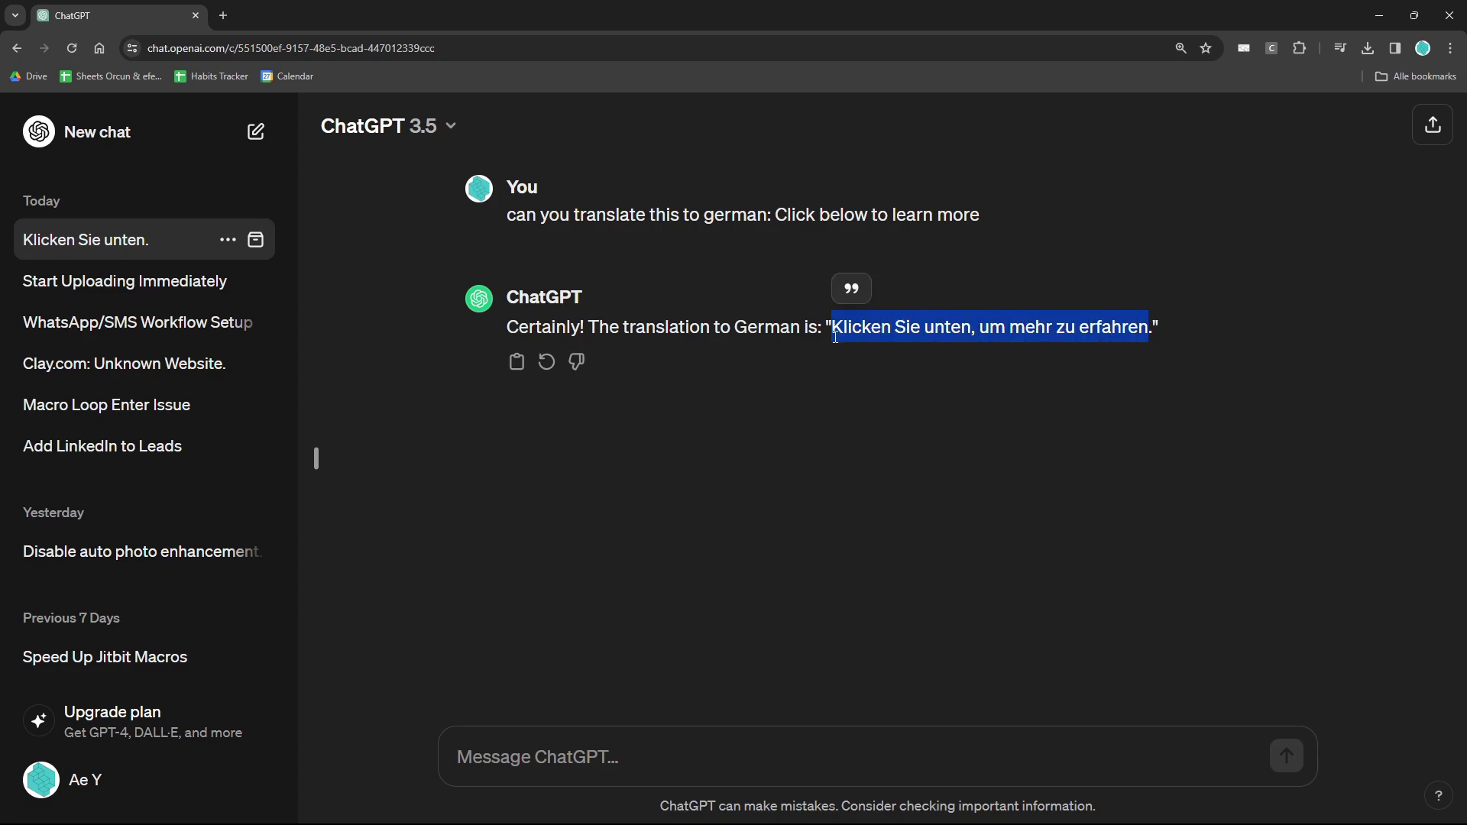
key(alt+Tab)
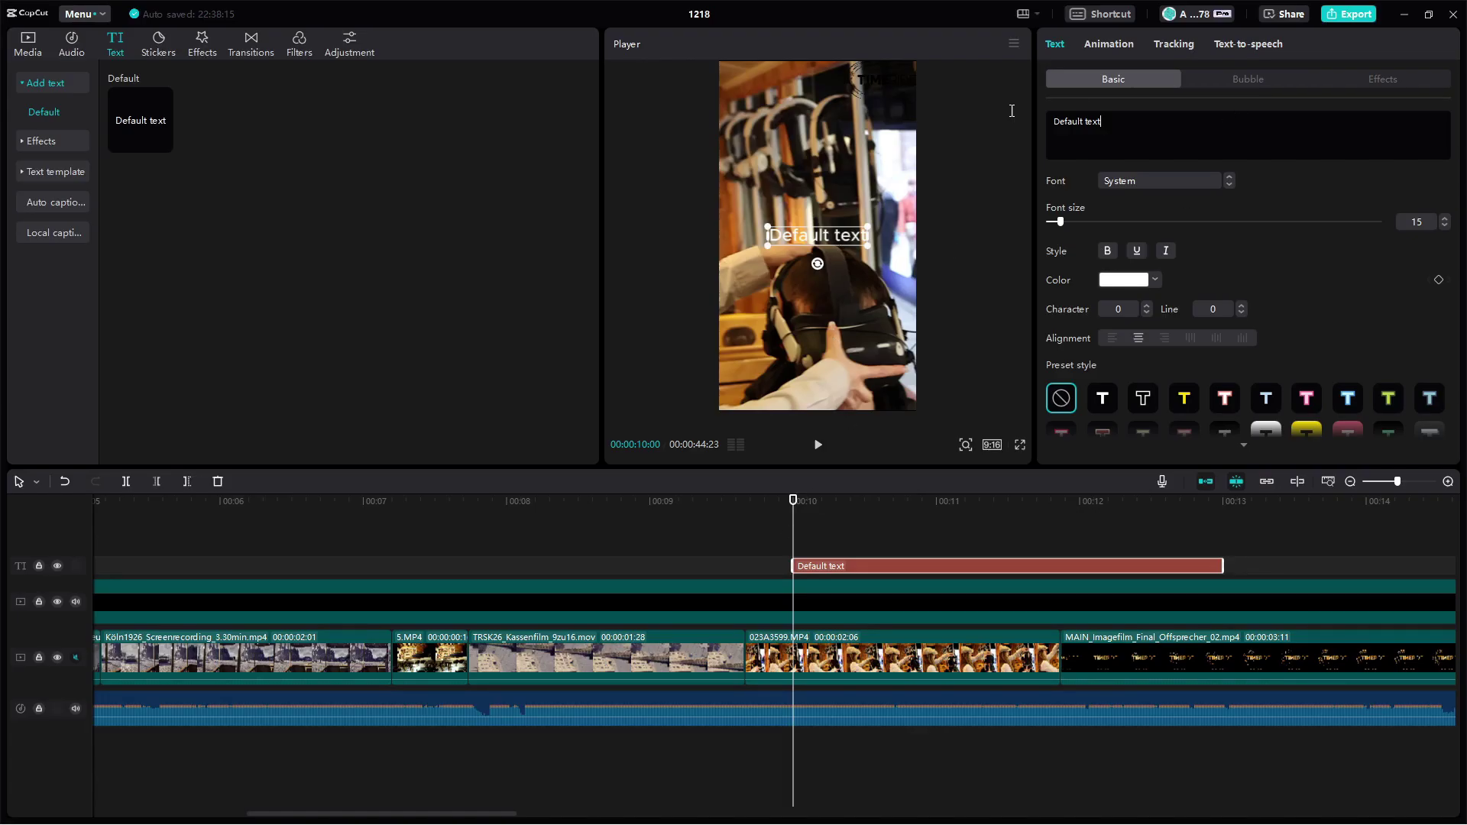
key(ctrl+a)
key(ctrl+v)
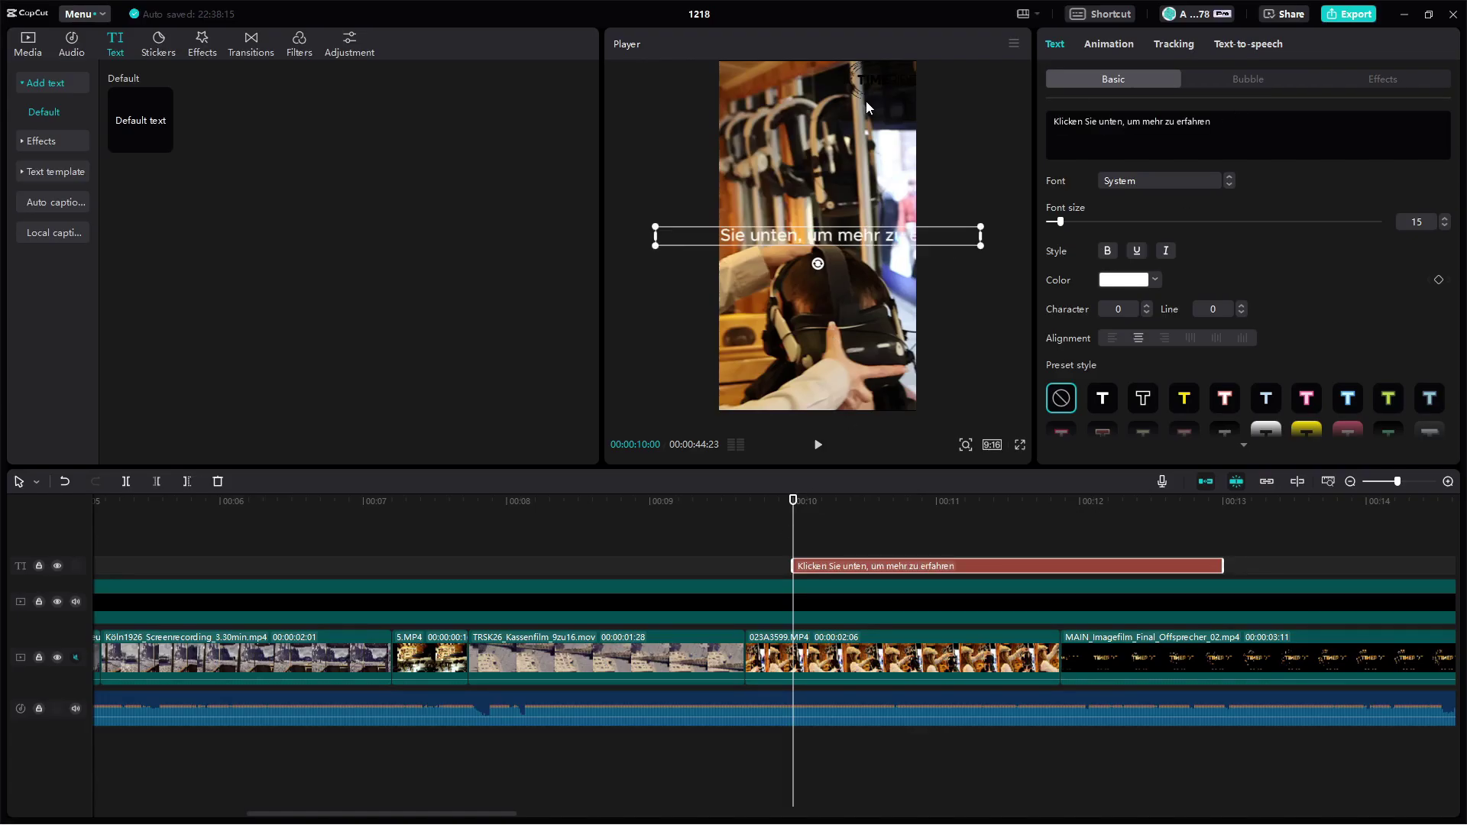
click(1129, 124)
key(Return)
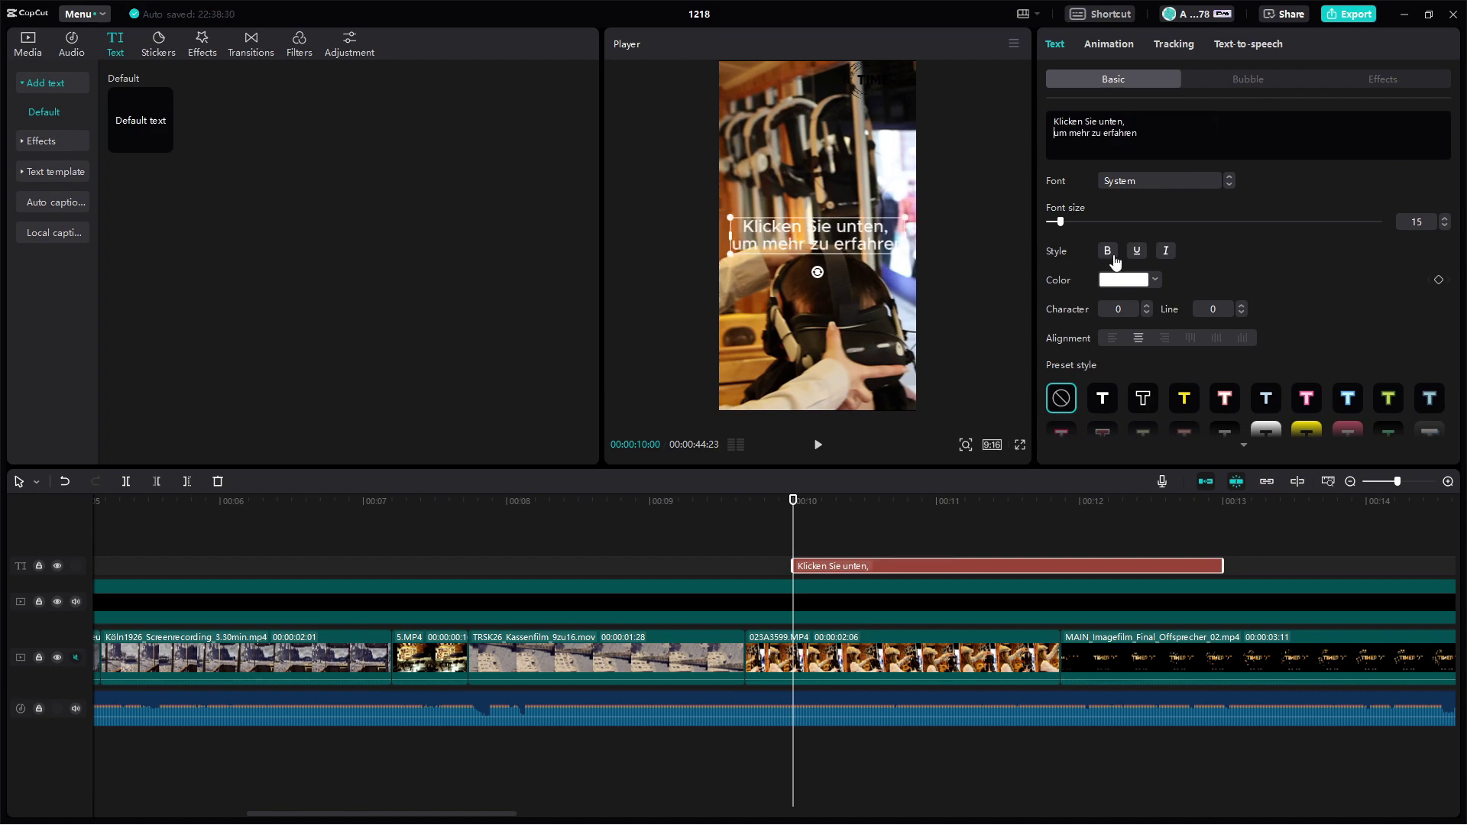
- Try several system fonts on the call-to-action text, set it to GrenadierNF, and enlarge the text slightly in the preview
click(1192, 178)
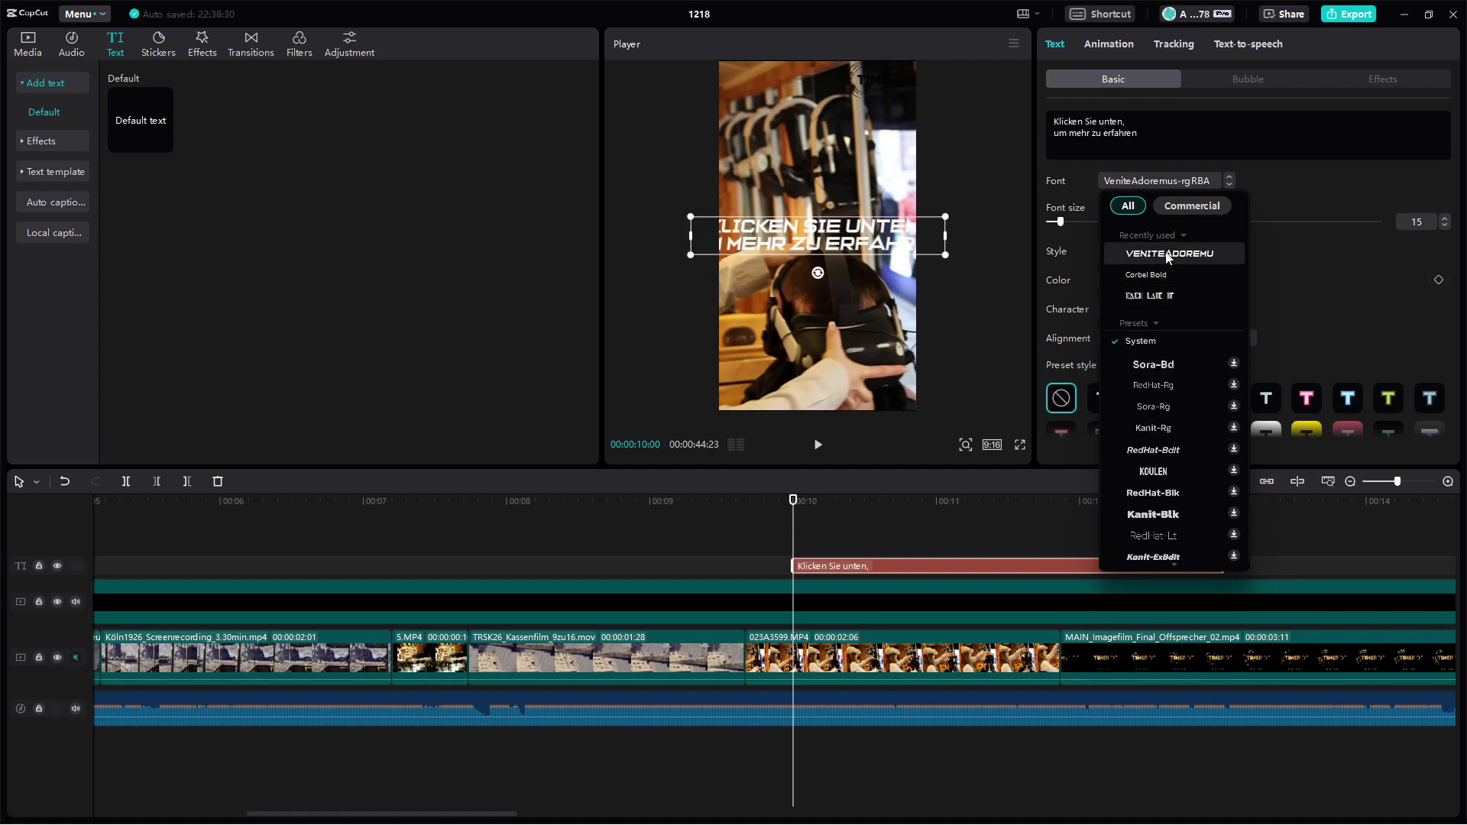
scroll(1164, 302, down, 8)
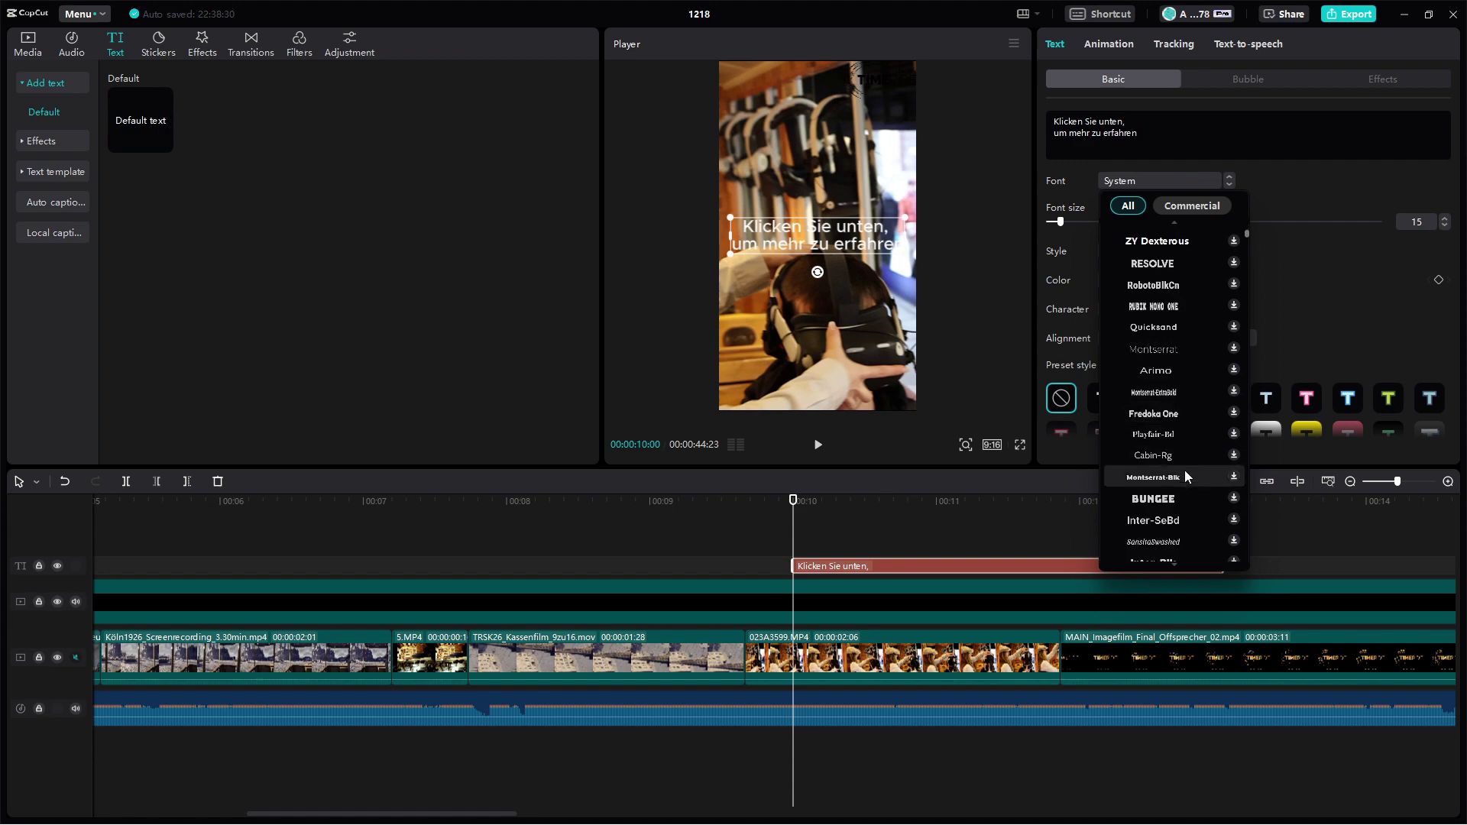
drag(1246, 244, 1253, 440)
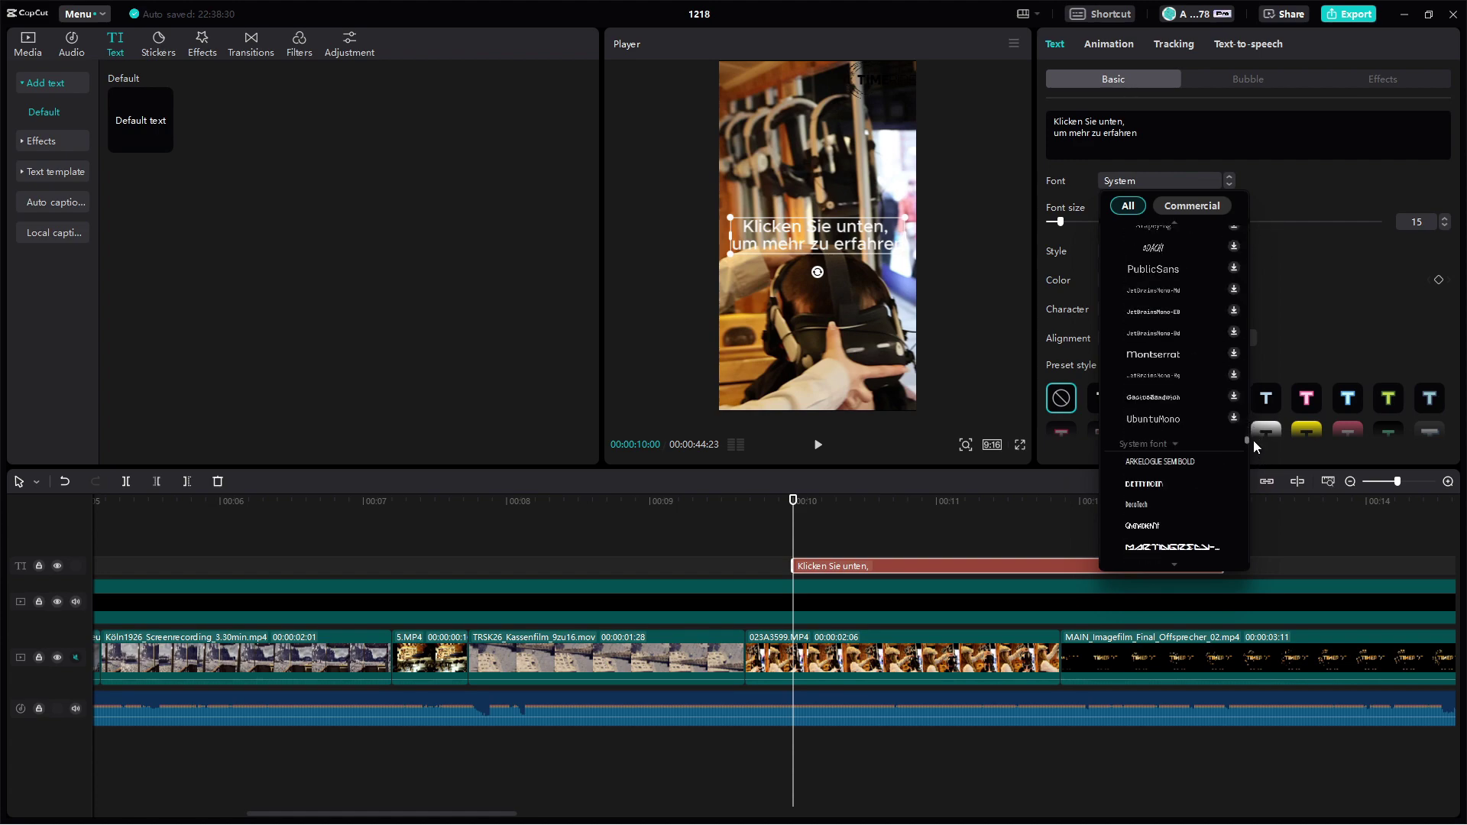
click(1143, 457)
click(1172, 393)
click(1171, 415)
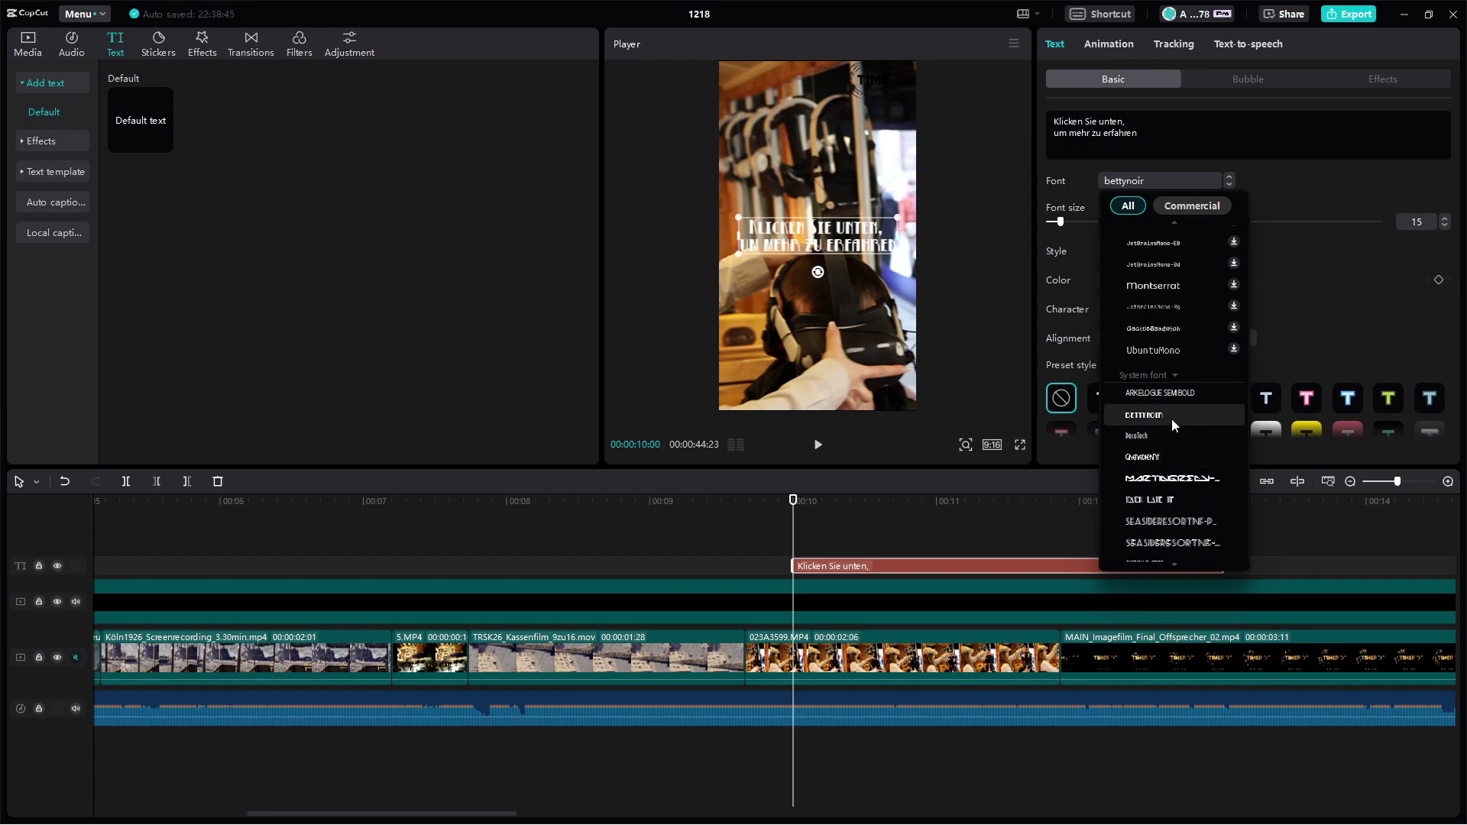
click(1175, 436)
click(1175, 455)
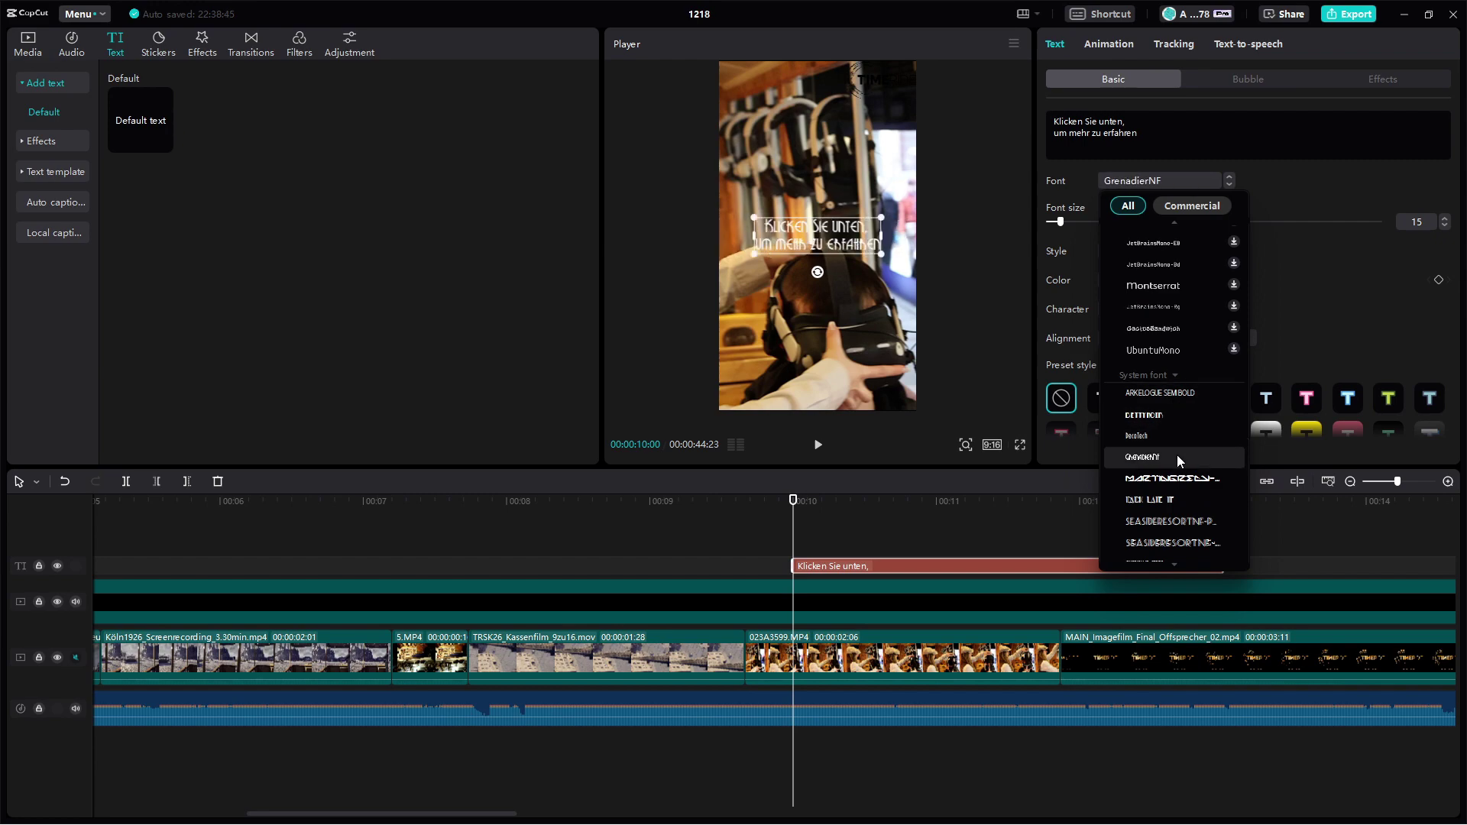
key(Escape)
drag(882, 254, 886, 255)
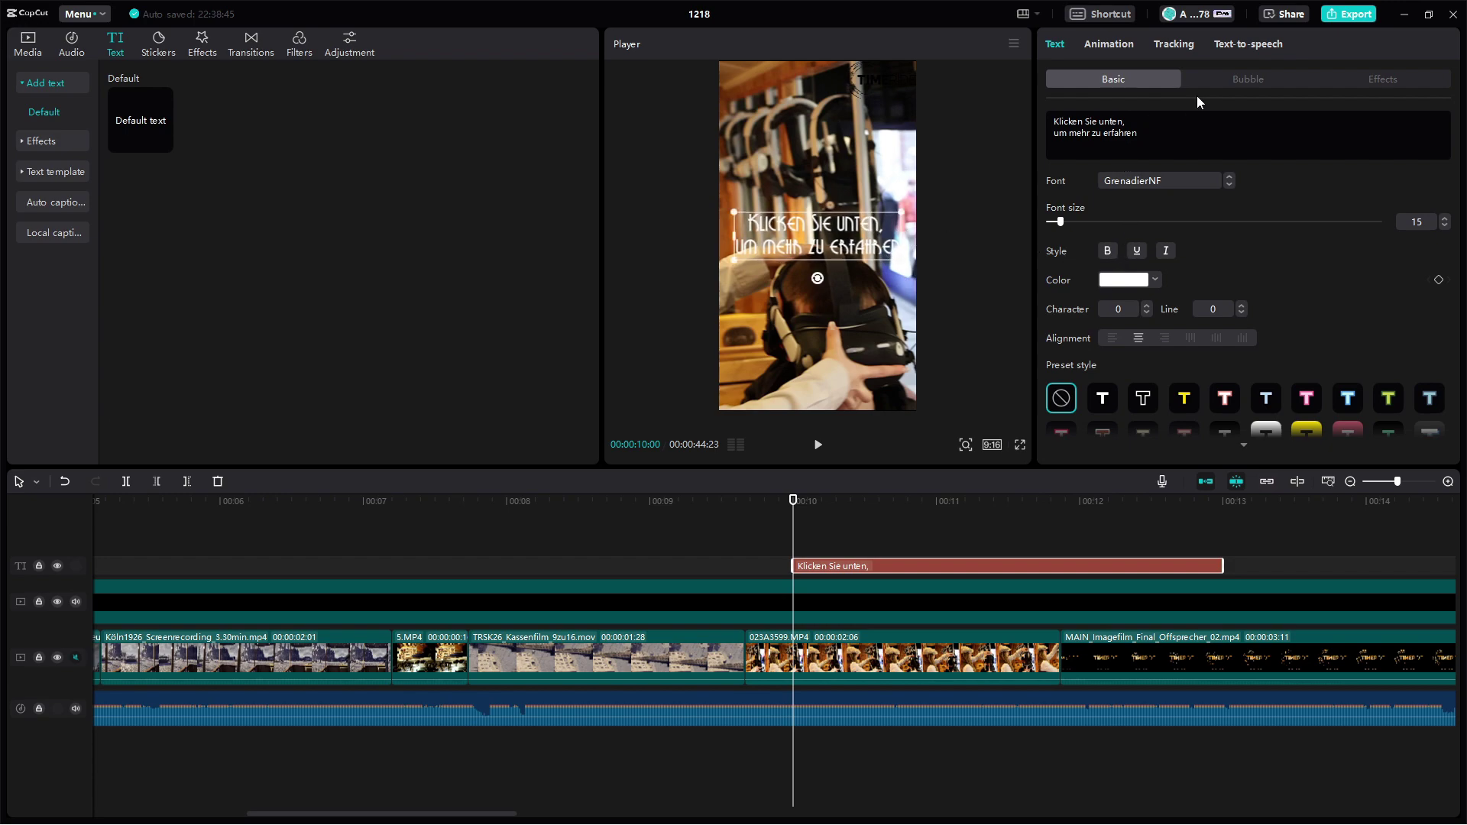
- Apply the white preset style with a black outline to the call-to-action text
click(1109, 43)
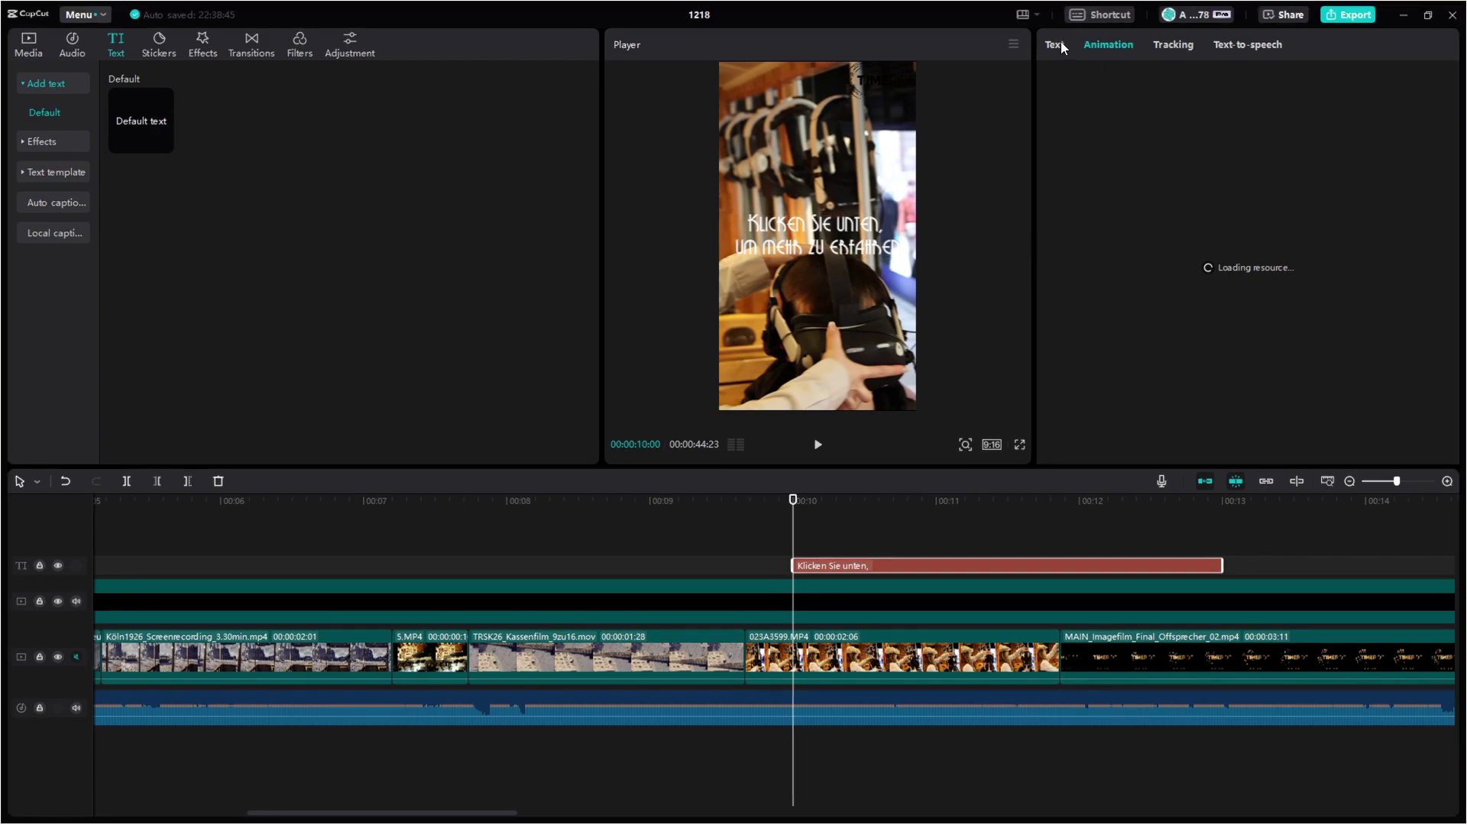
click(1060, 43)
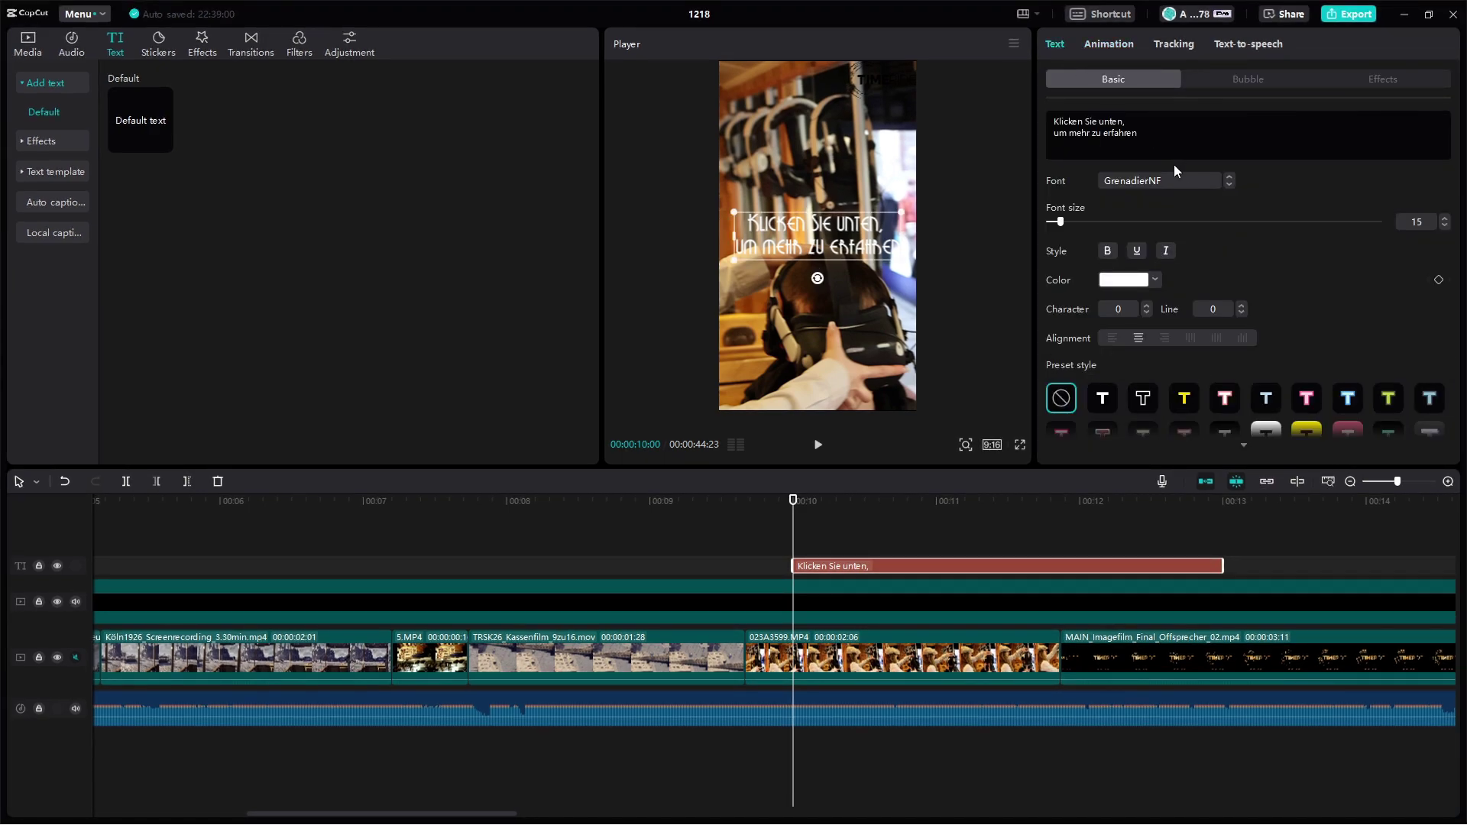
click(1107, 400)
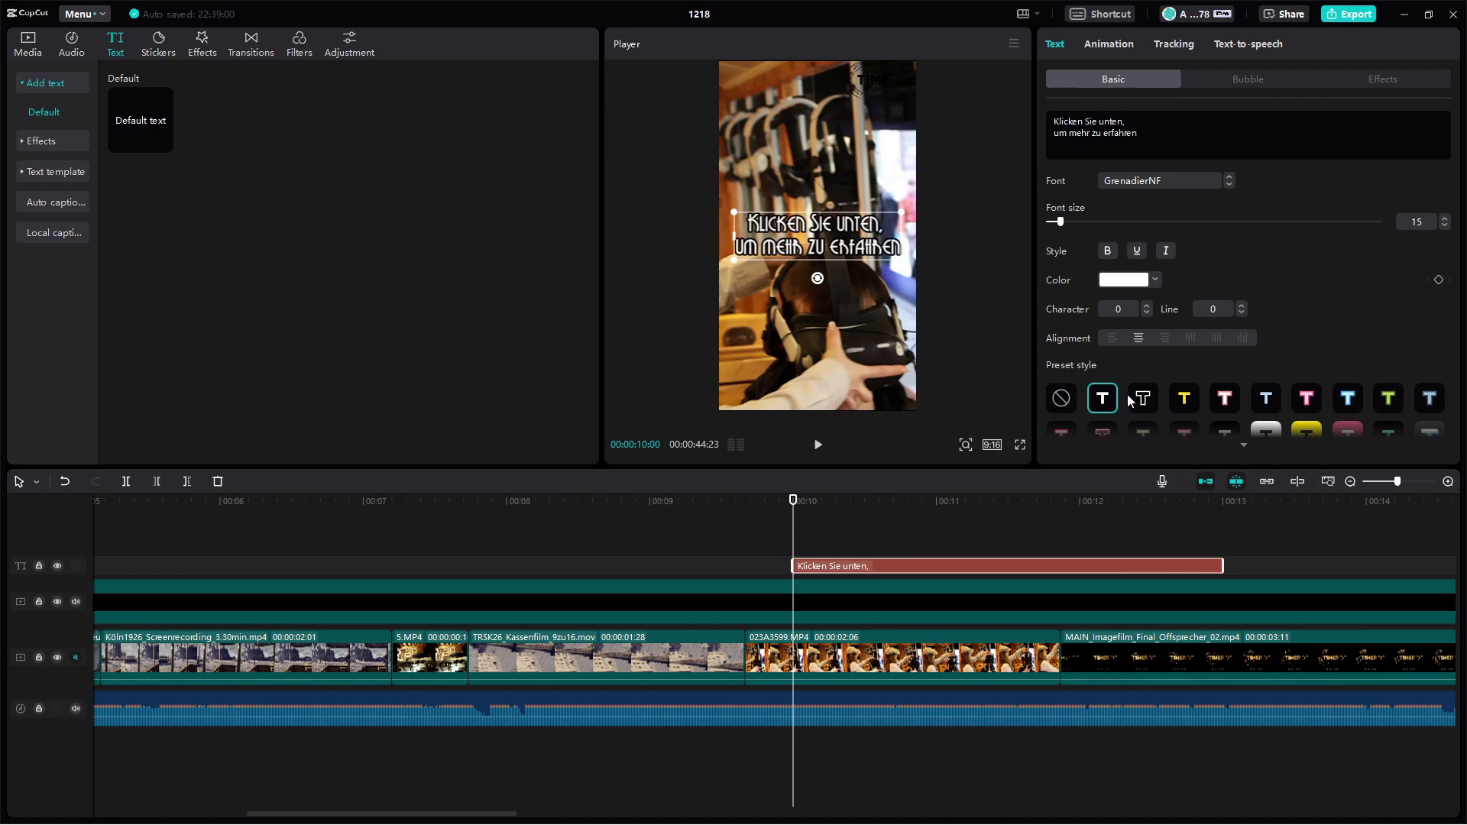
- Play the opening from the beginning of the timeline to check how long the Köln tag stays on screen
drag(534, 501, 6, 527)
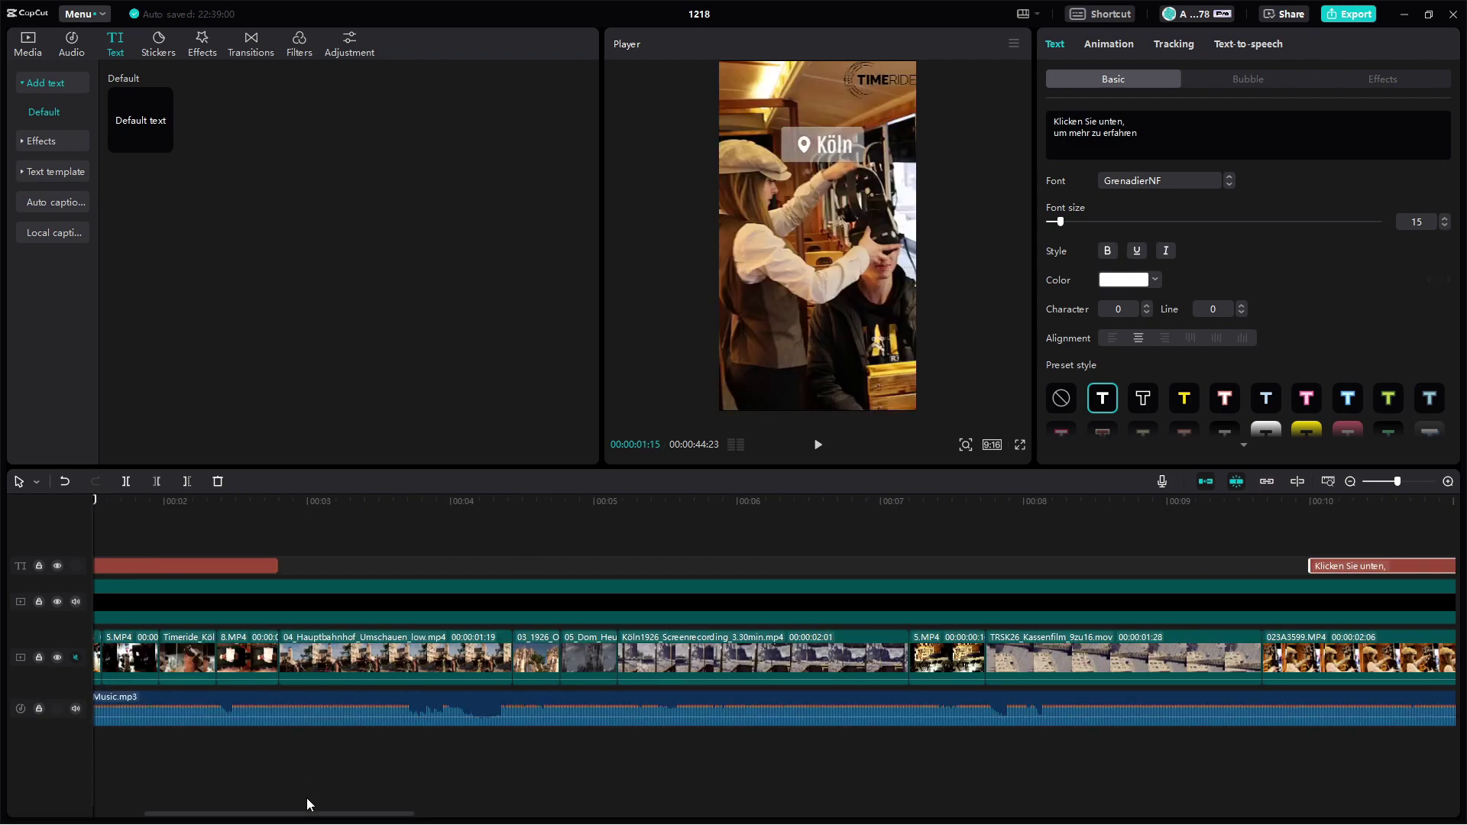
drag(299, 814, 95, 811)
click(139, 503)
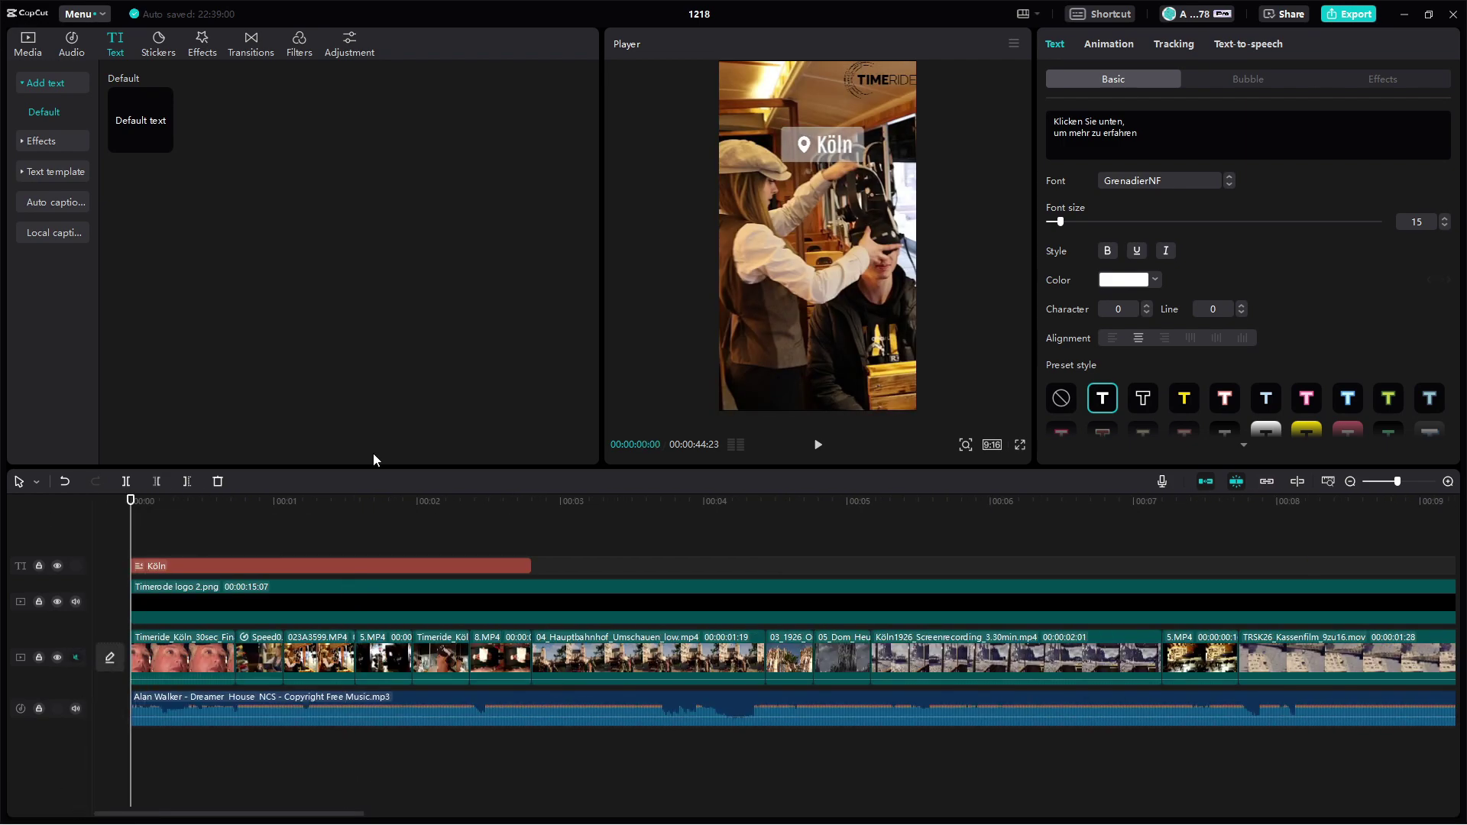
click(817, 445)
click(817, 447)
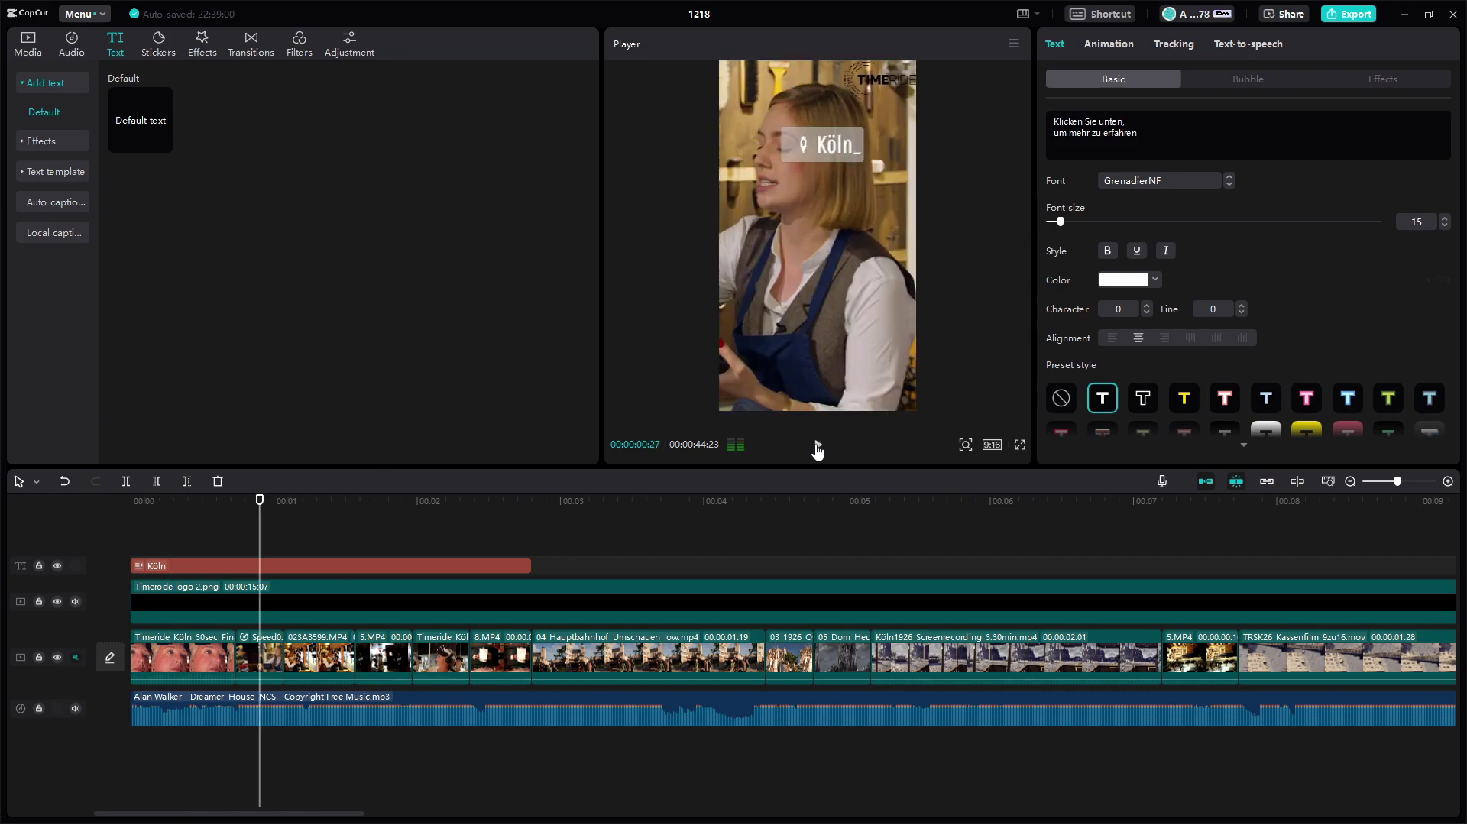
click(817, 445)
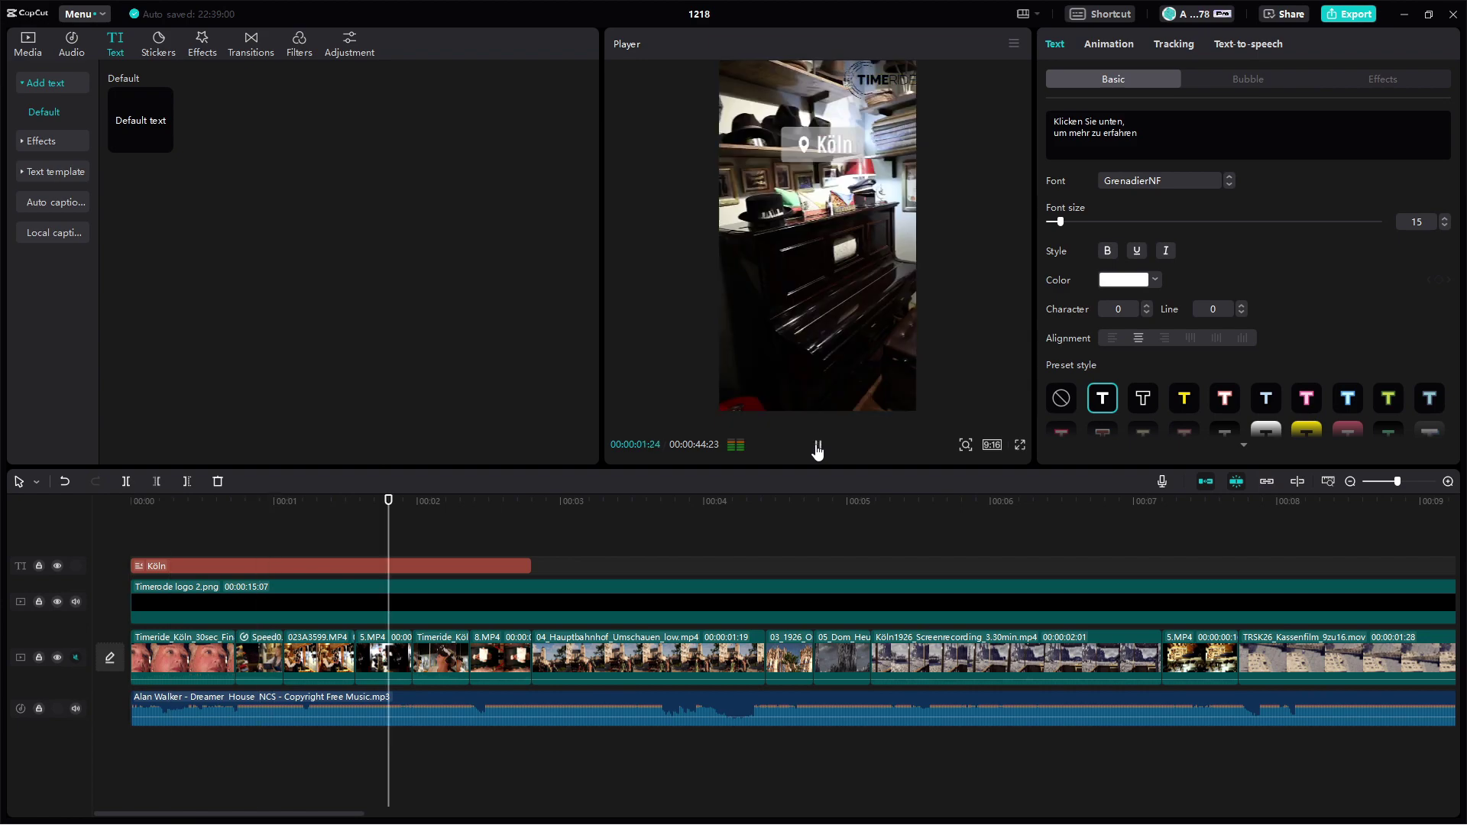
click(817, 447)
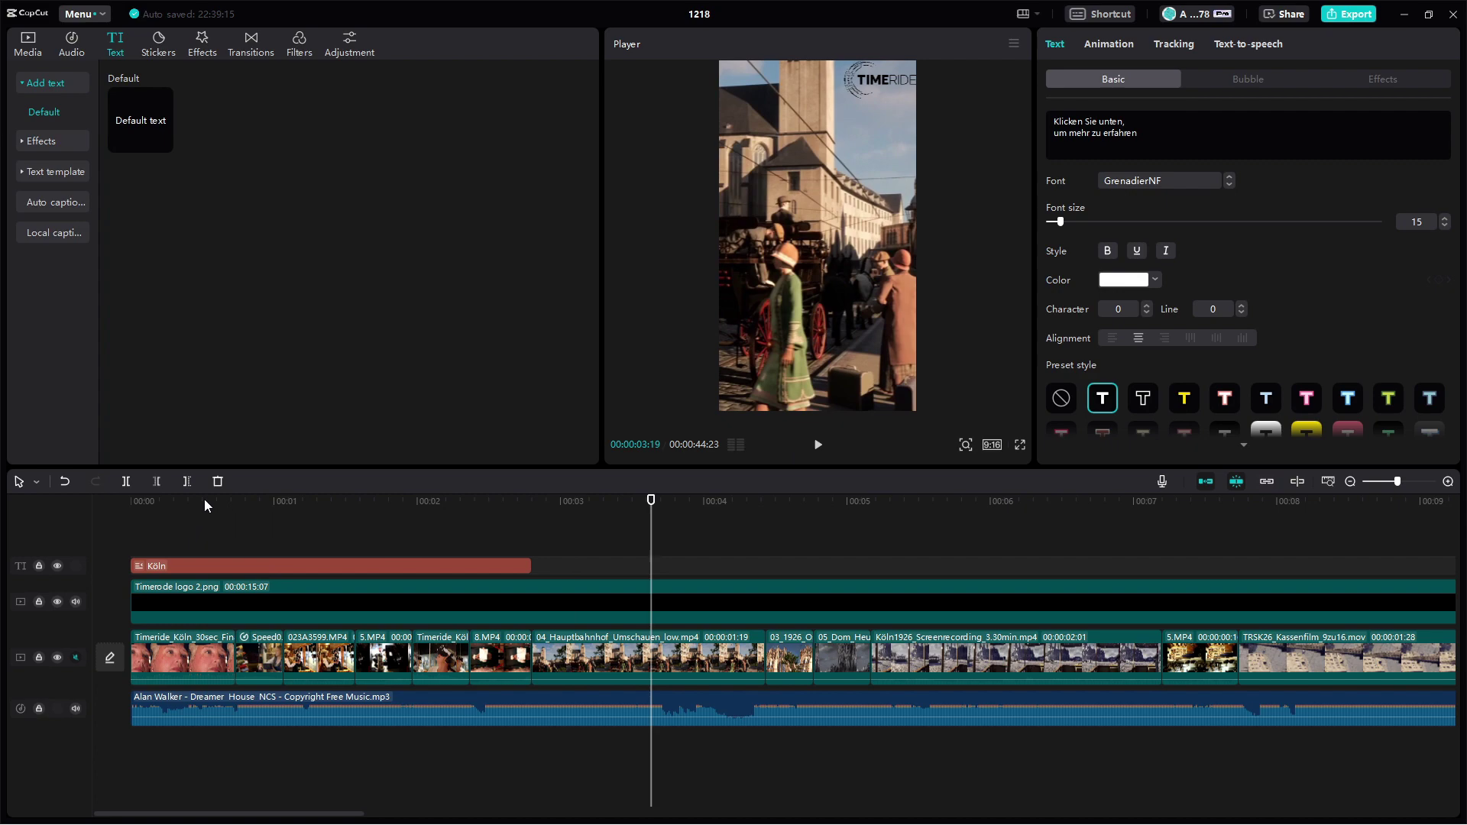
click(139, 501)
click(818, 446)
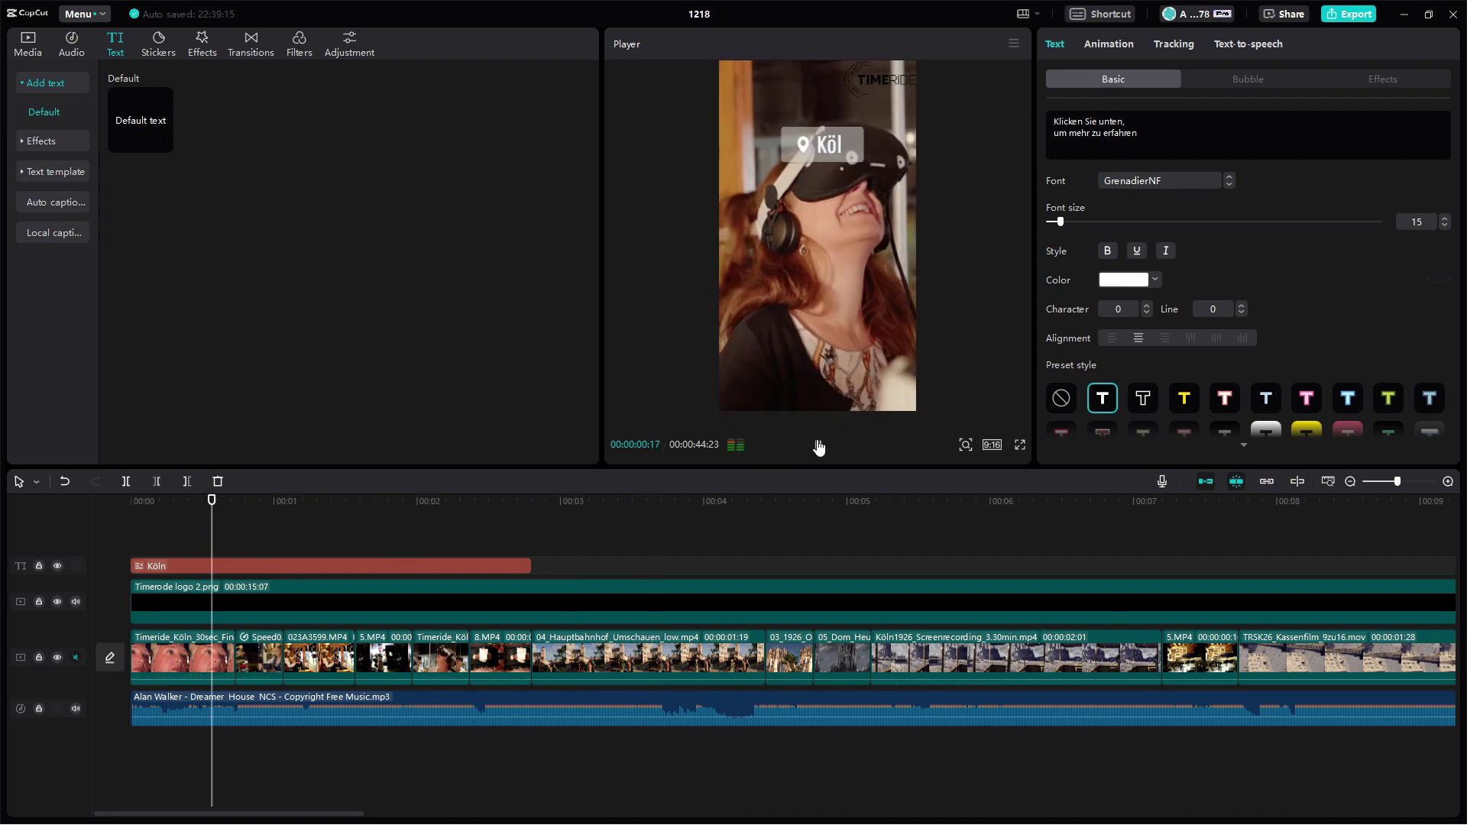
key(space)
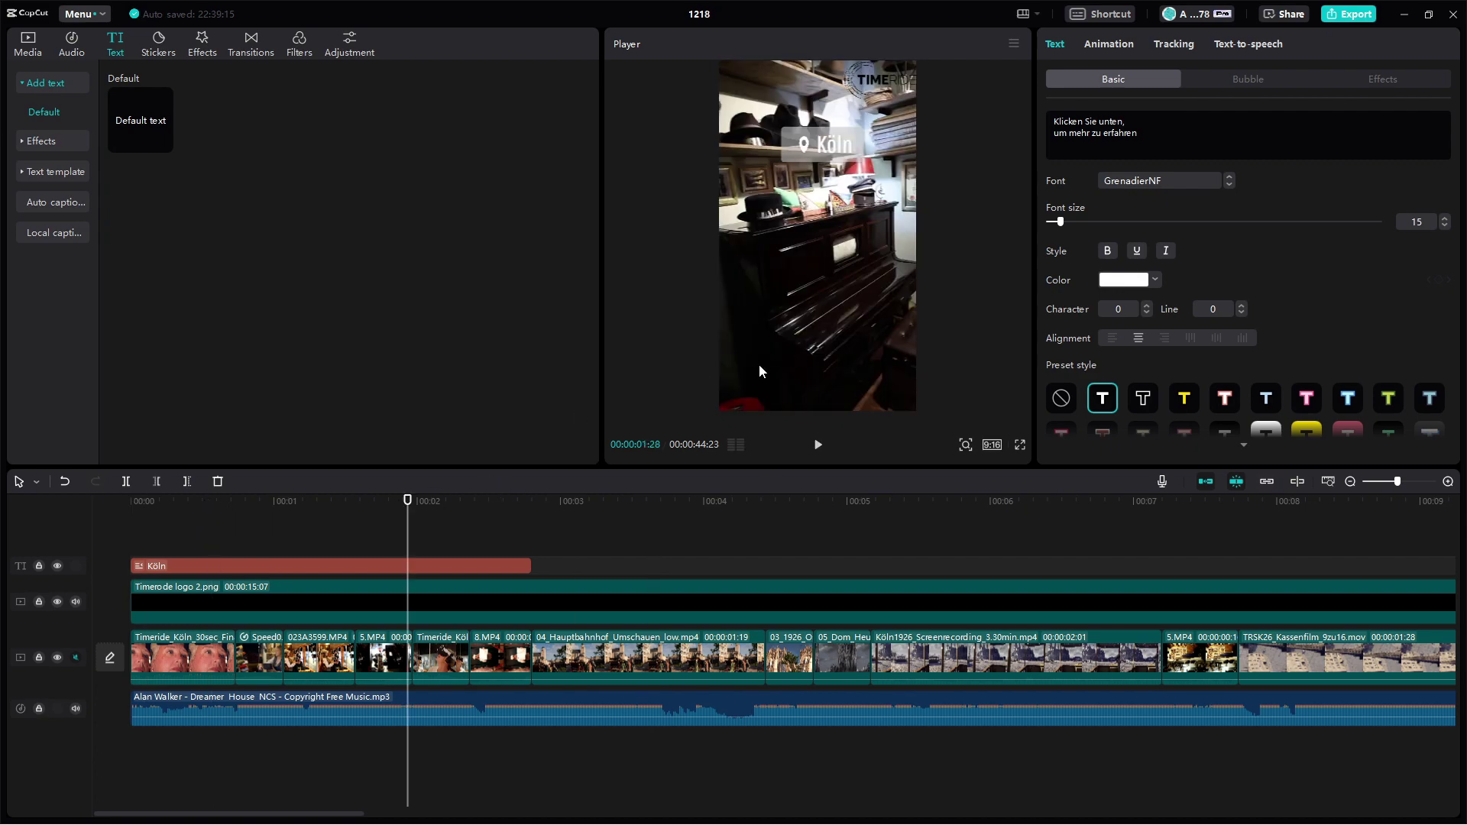
- Trim the end of the Köln tag back to the start of the first 5.MP4 clip and return to the timeline's beginning
click(382, 566)
drag(531, 566, 356, 575)
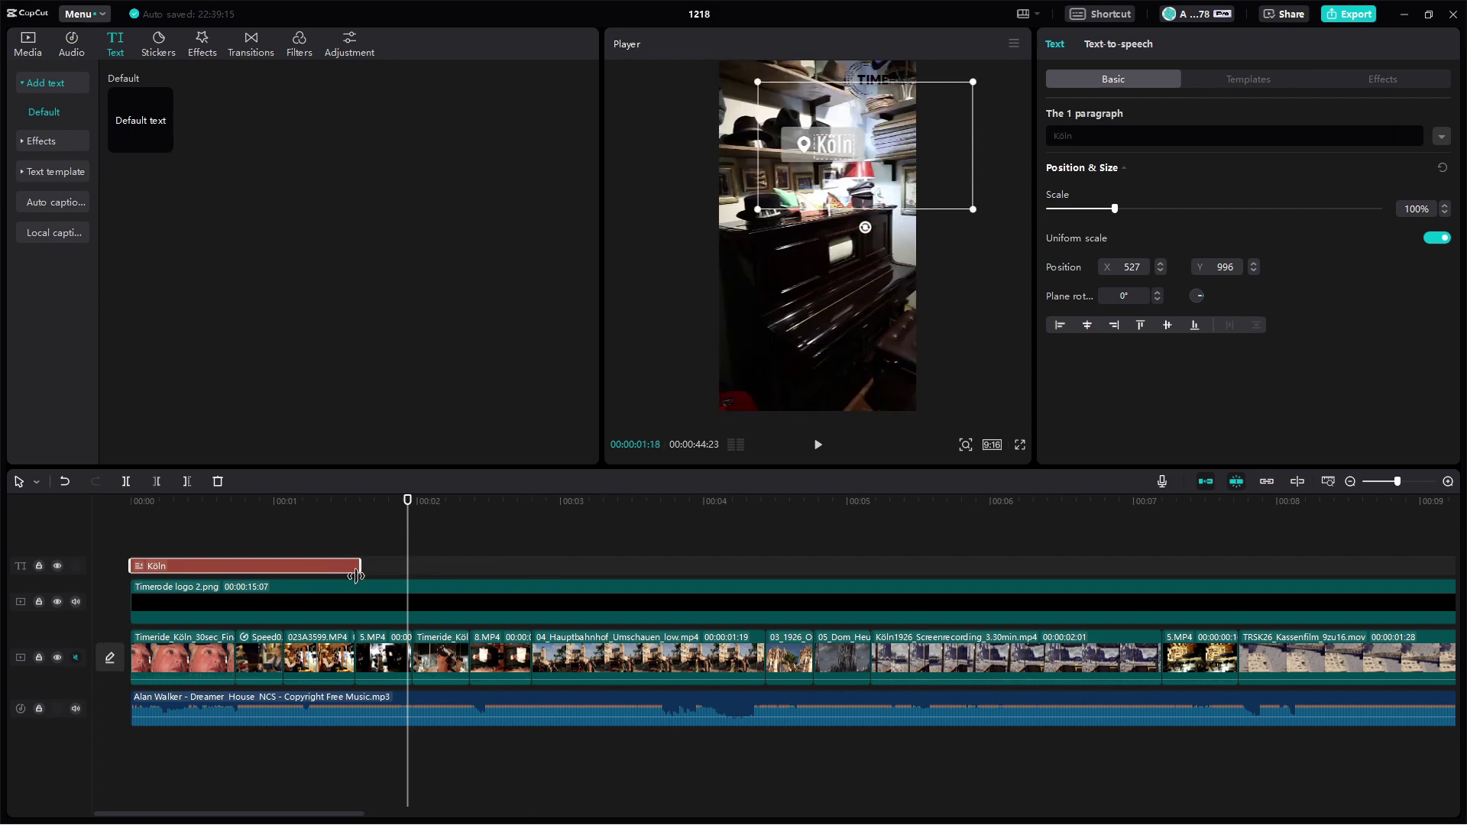
drag(145, 501, 131, 501)
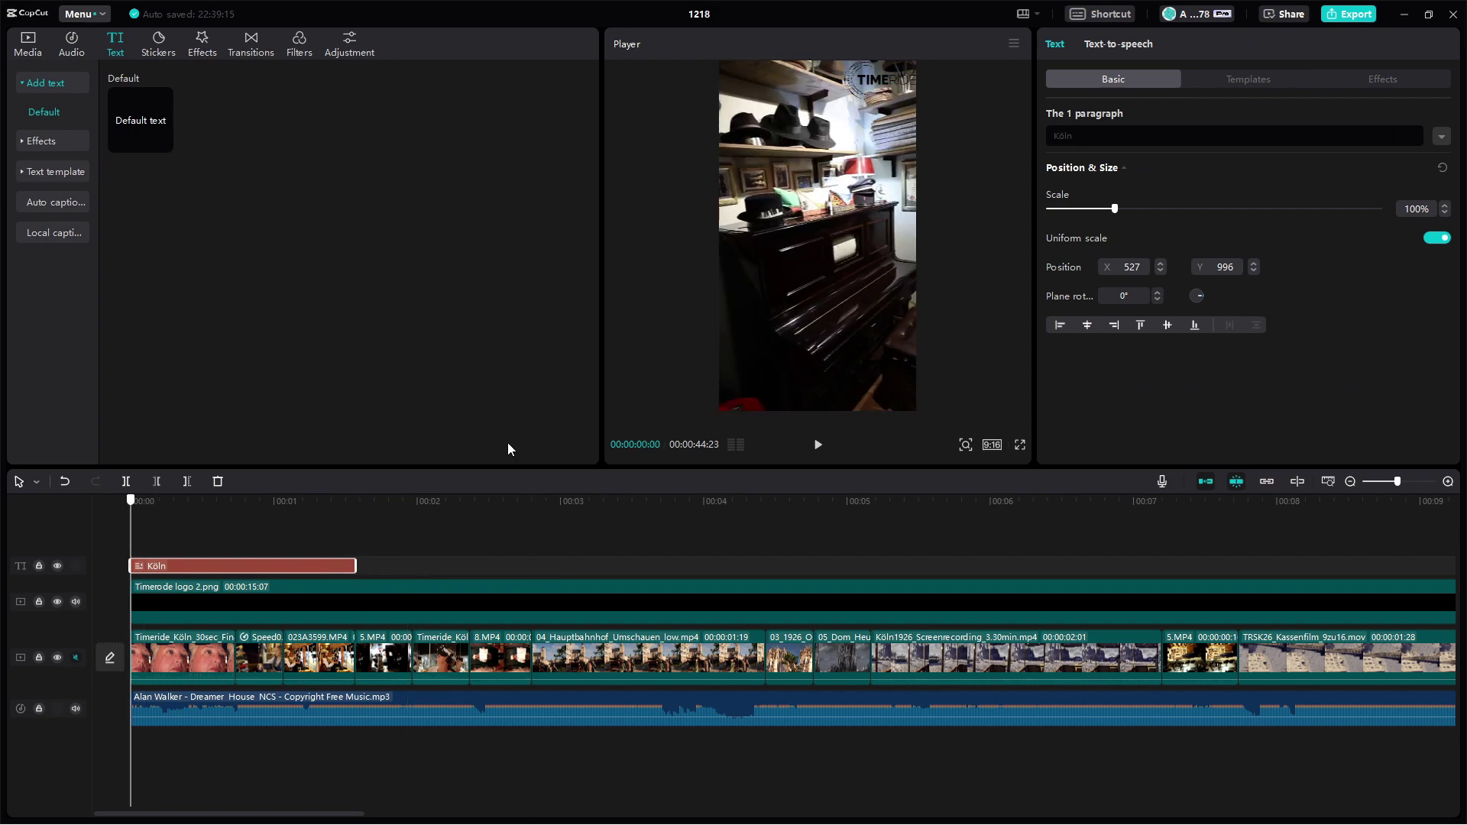
- Play the video from the beginning through to the closing clips to check the Köln tag and call-to-action timing
click(816, 448)
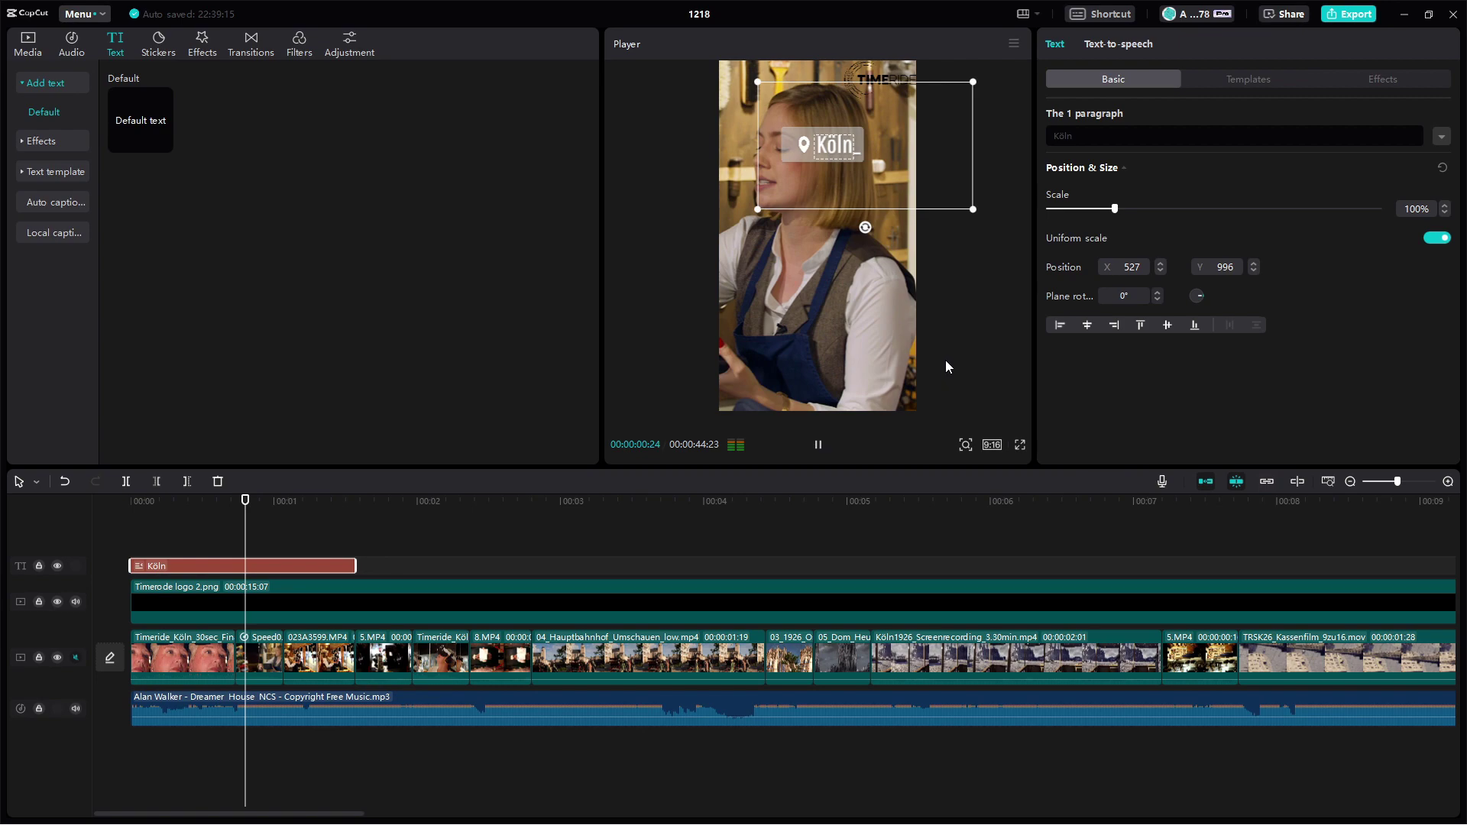
click(830, 434)
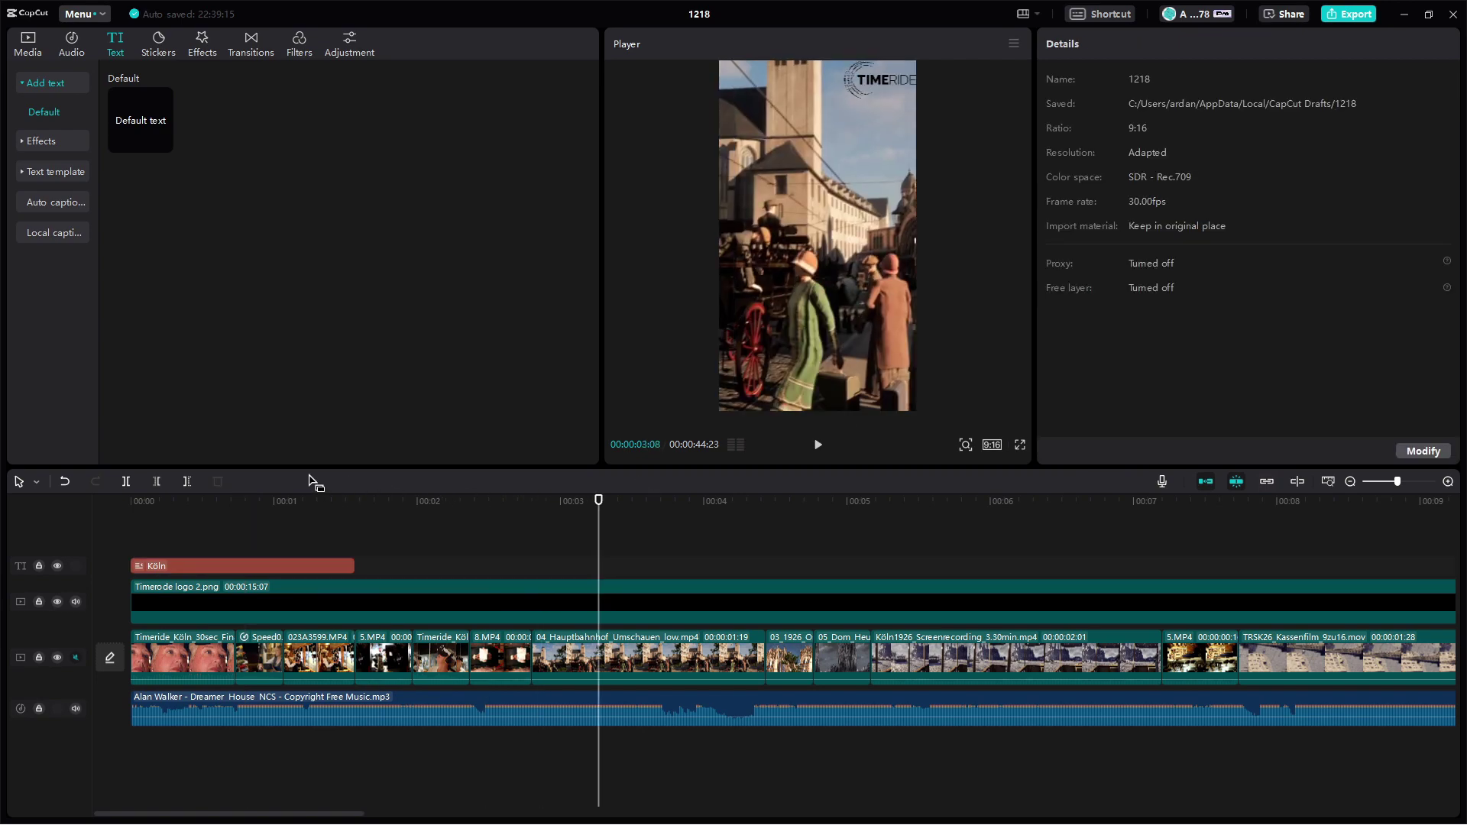
click(231, 498)
click(816, 444)
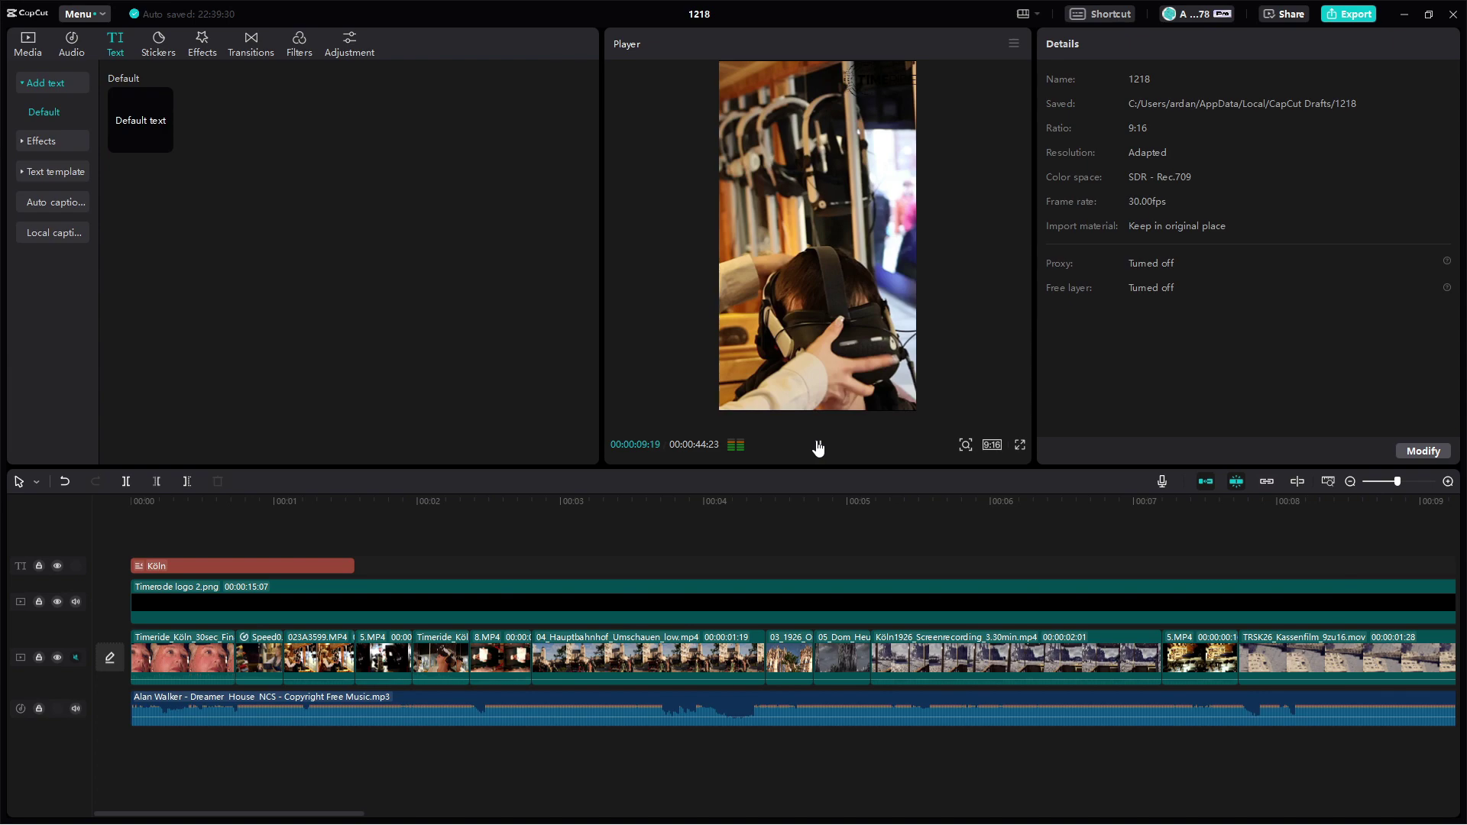
click(817, 445)
- Move the "Klicken Sie unten, um mehr zu erfahren" text to start with the last 023A3599.MP4 clip, and return to the timeline's beginning
drag(693, 569, 645, 568)
click(463, 501)
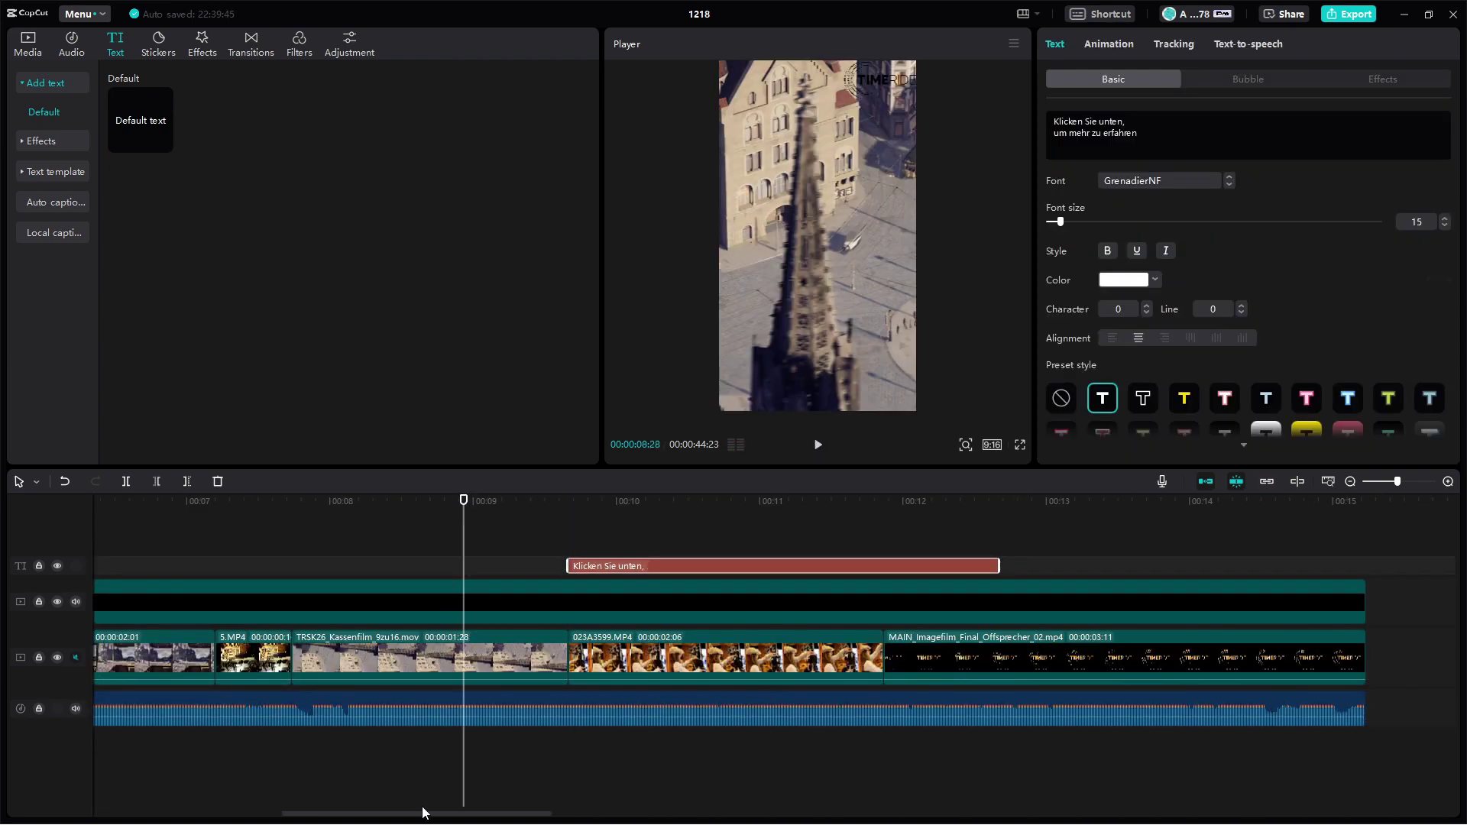
drag(422, 811, 61, 779)
drag(155, 501, 113, 499)
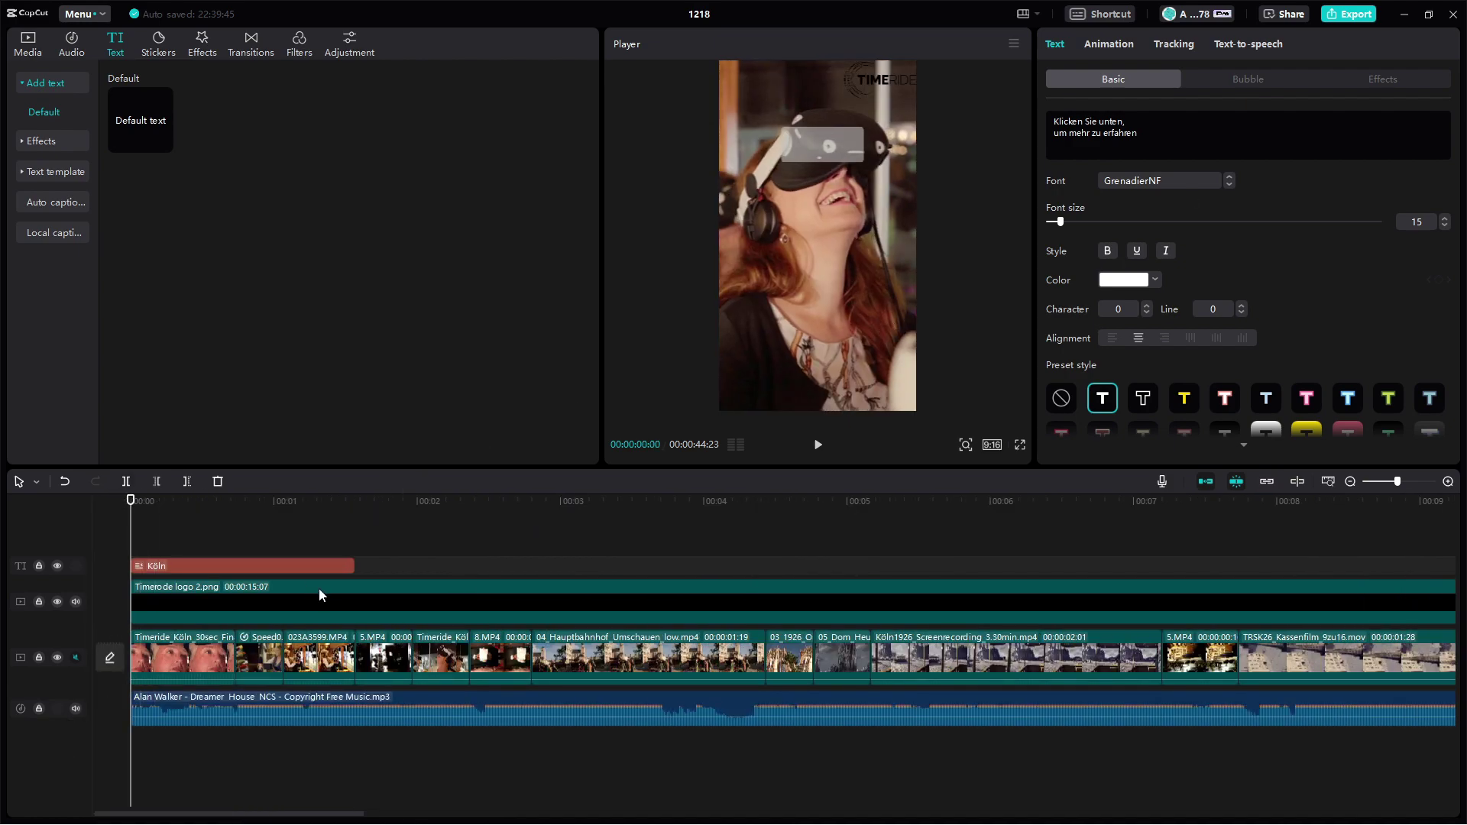
- Paste a copy of the "Klicken Sie unten" text above the Köln tag, starting at the beginning of the timeline
drag(206, 813, 504, 577)
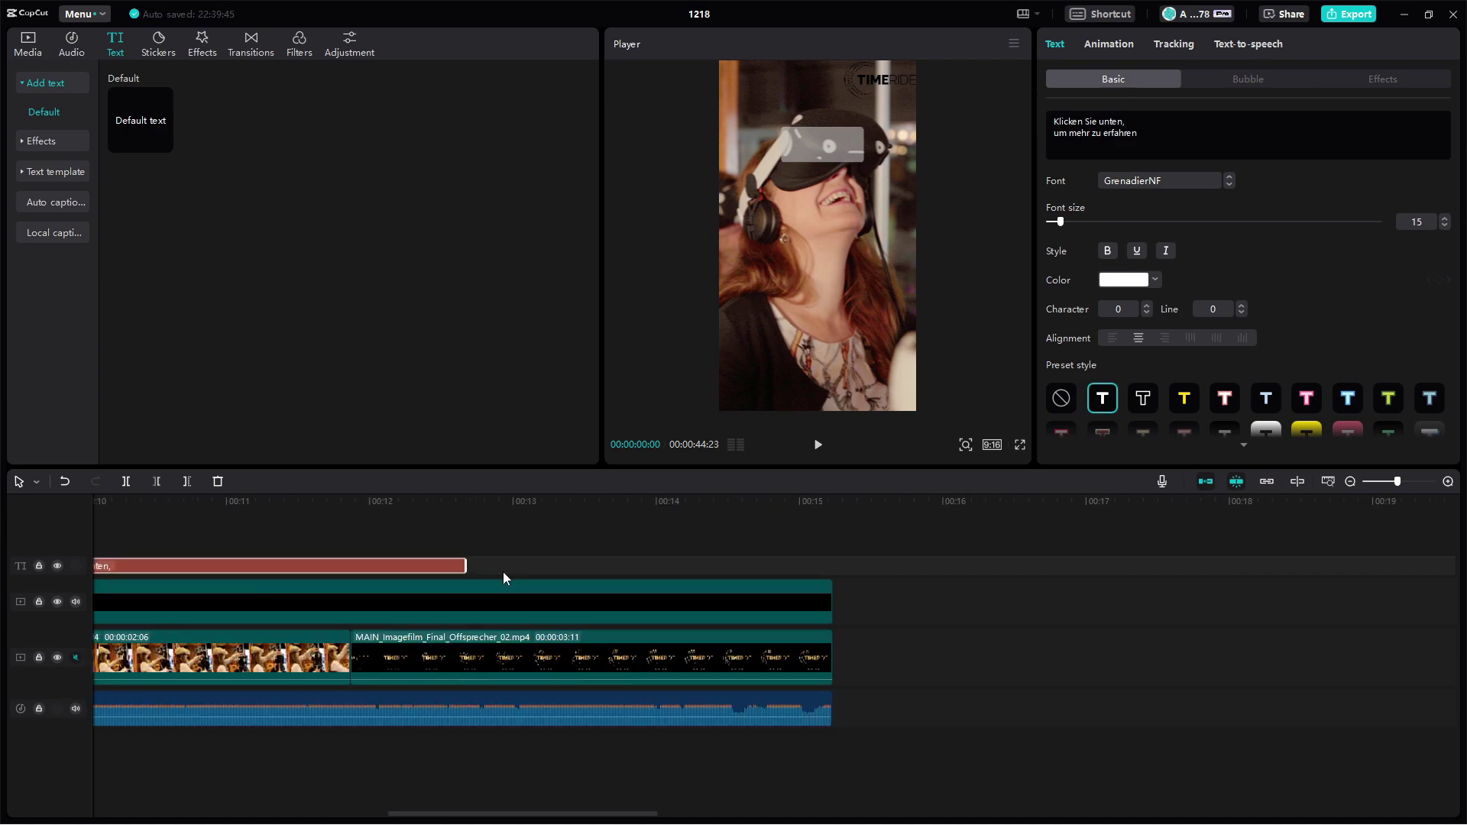
drag(459, 814, 72, 769)
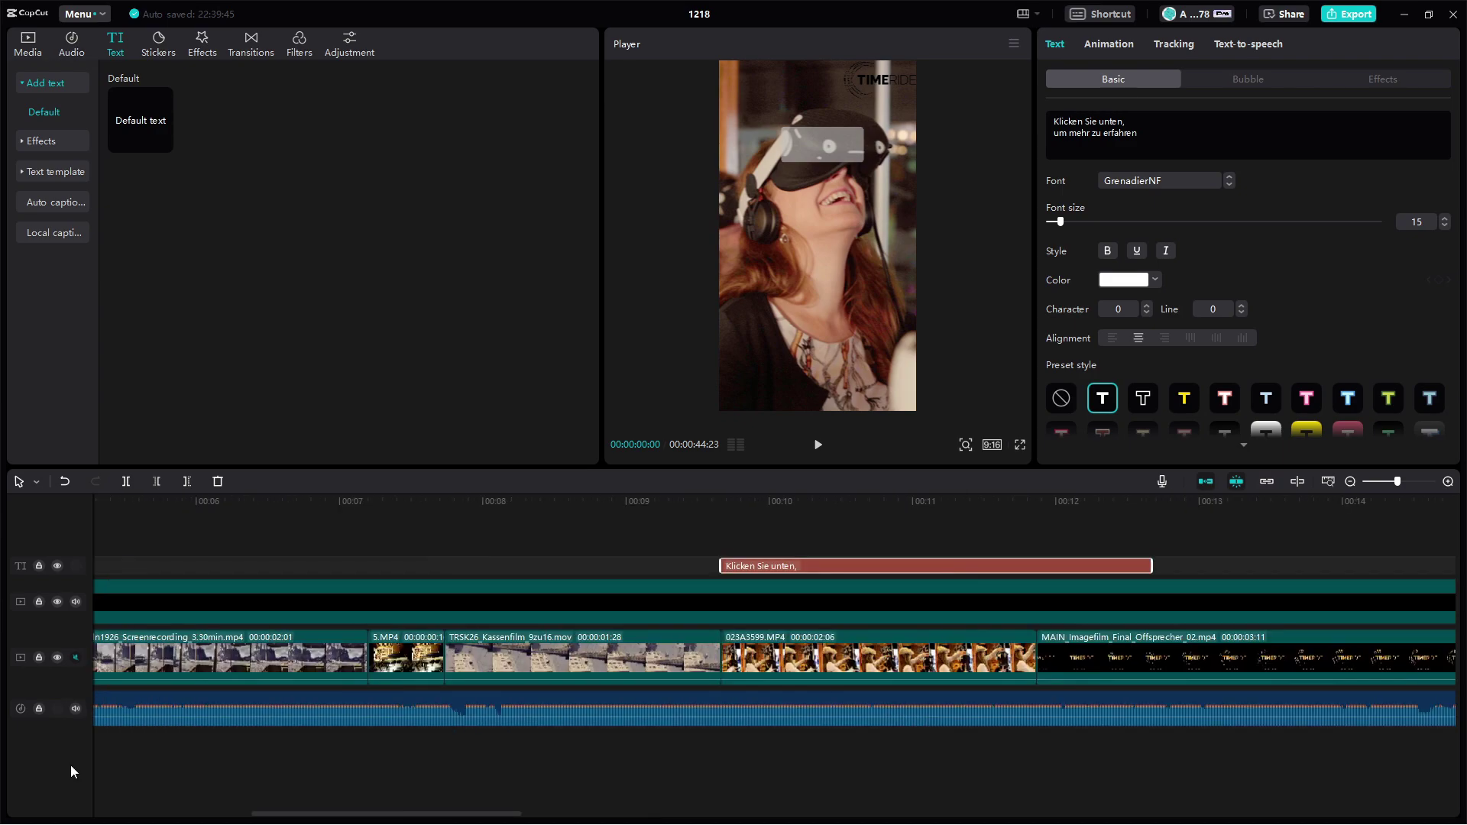
click(178, 547)
click(149, 536)
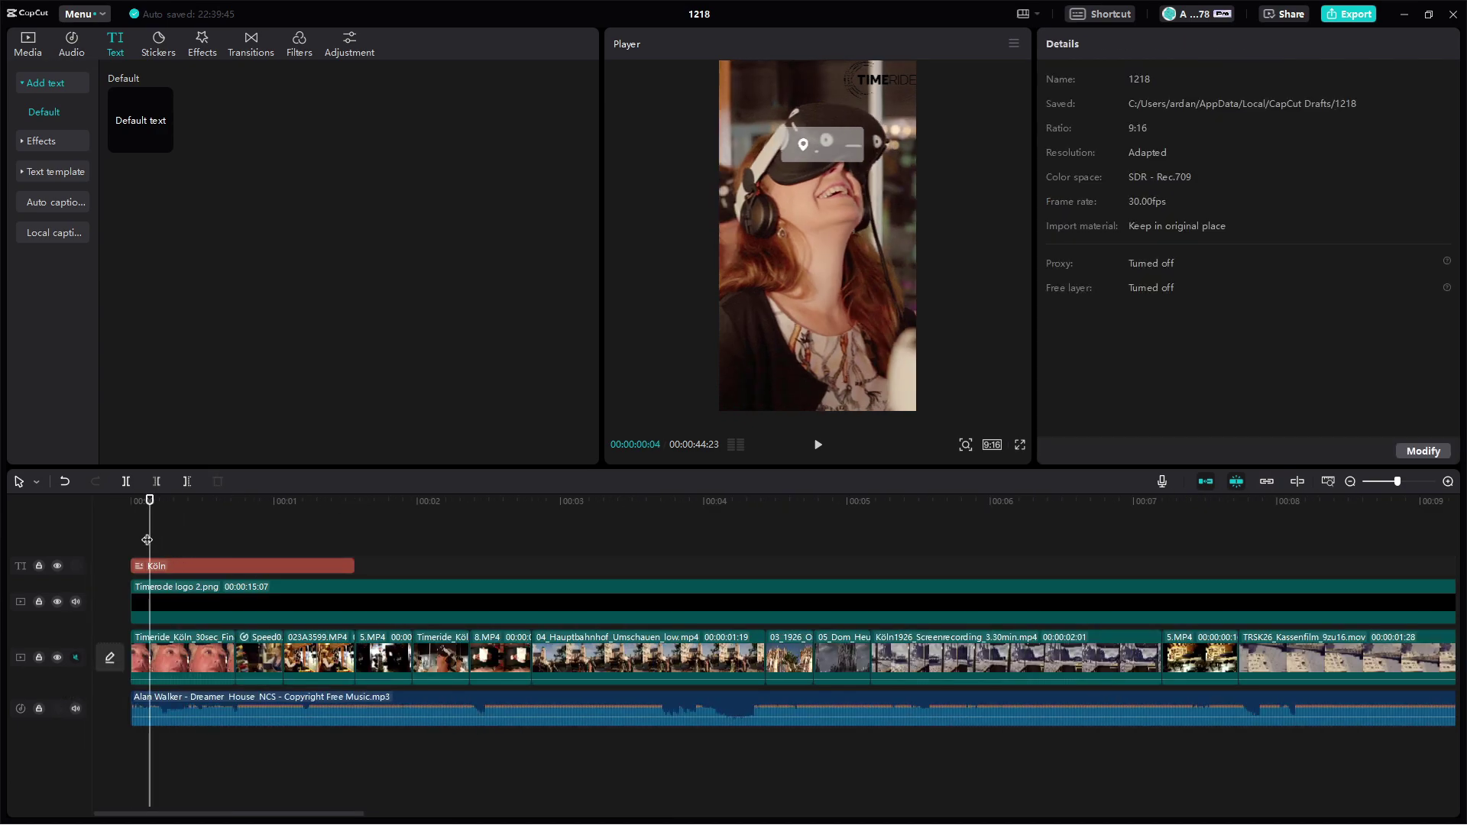
key(ctrl+v)
drag(179, 549, 172, 552)
- Switch to ChatGPT and send the message "Your first mention takes you here" in the existing translation chat
key(alt+Tab)
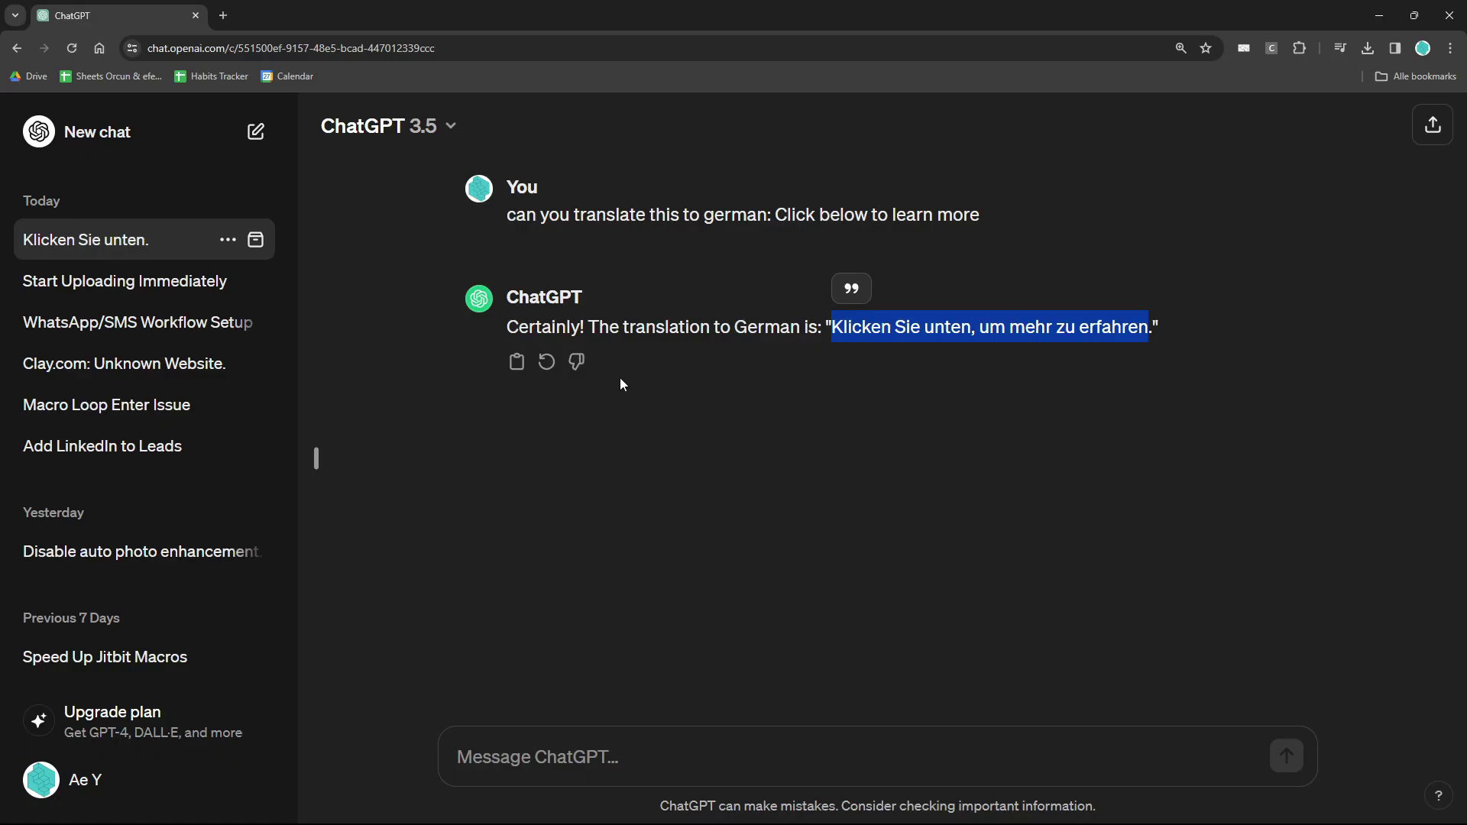
click(550, 758)
text(Your f)
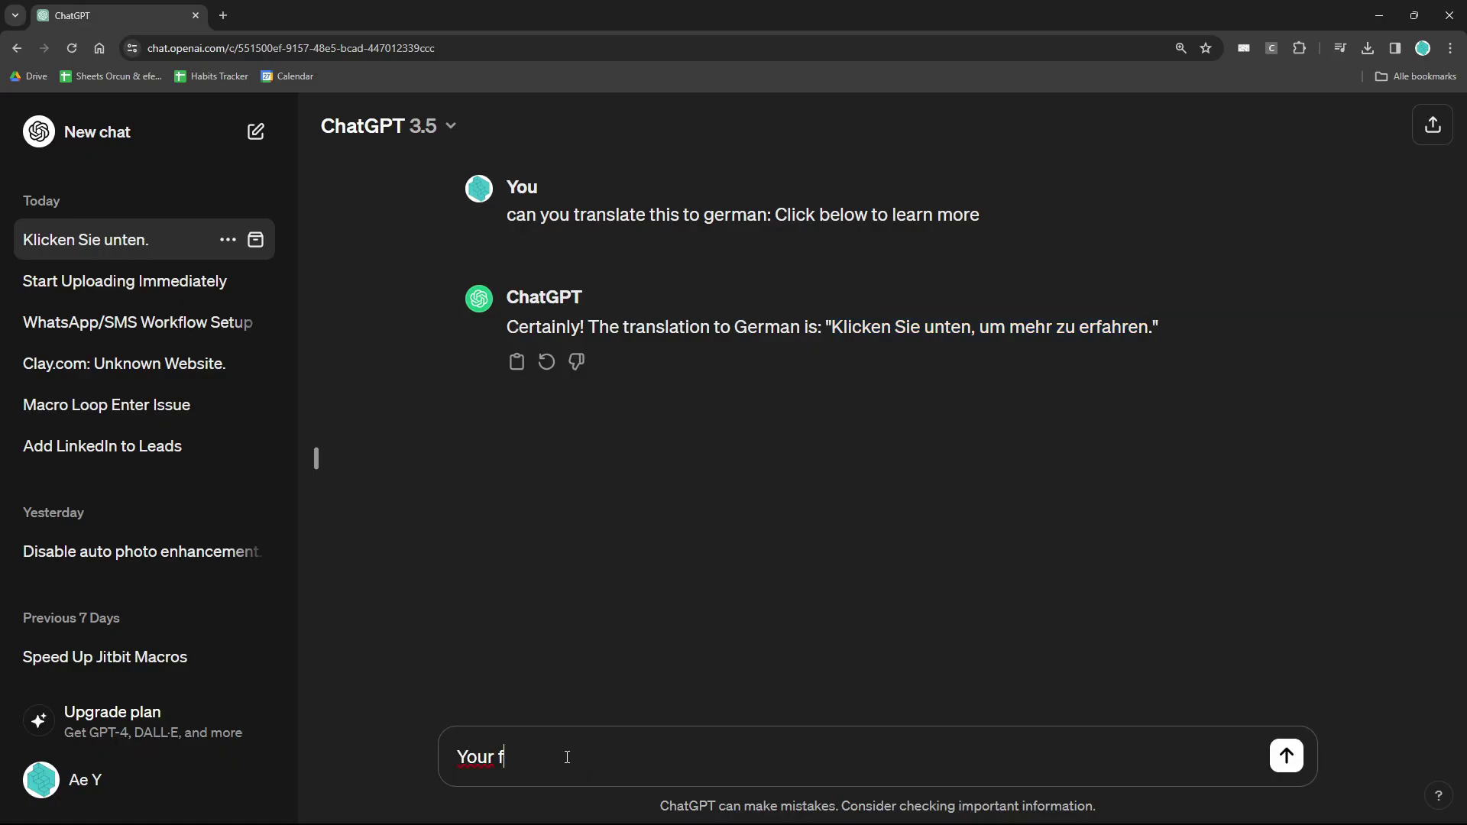
text(irst mention ta)
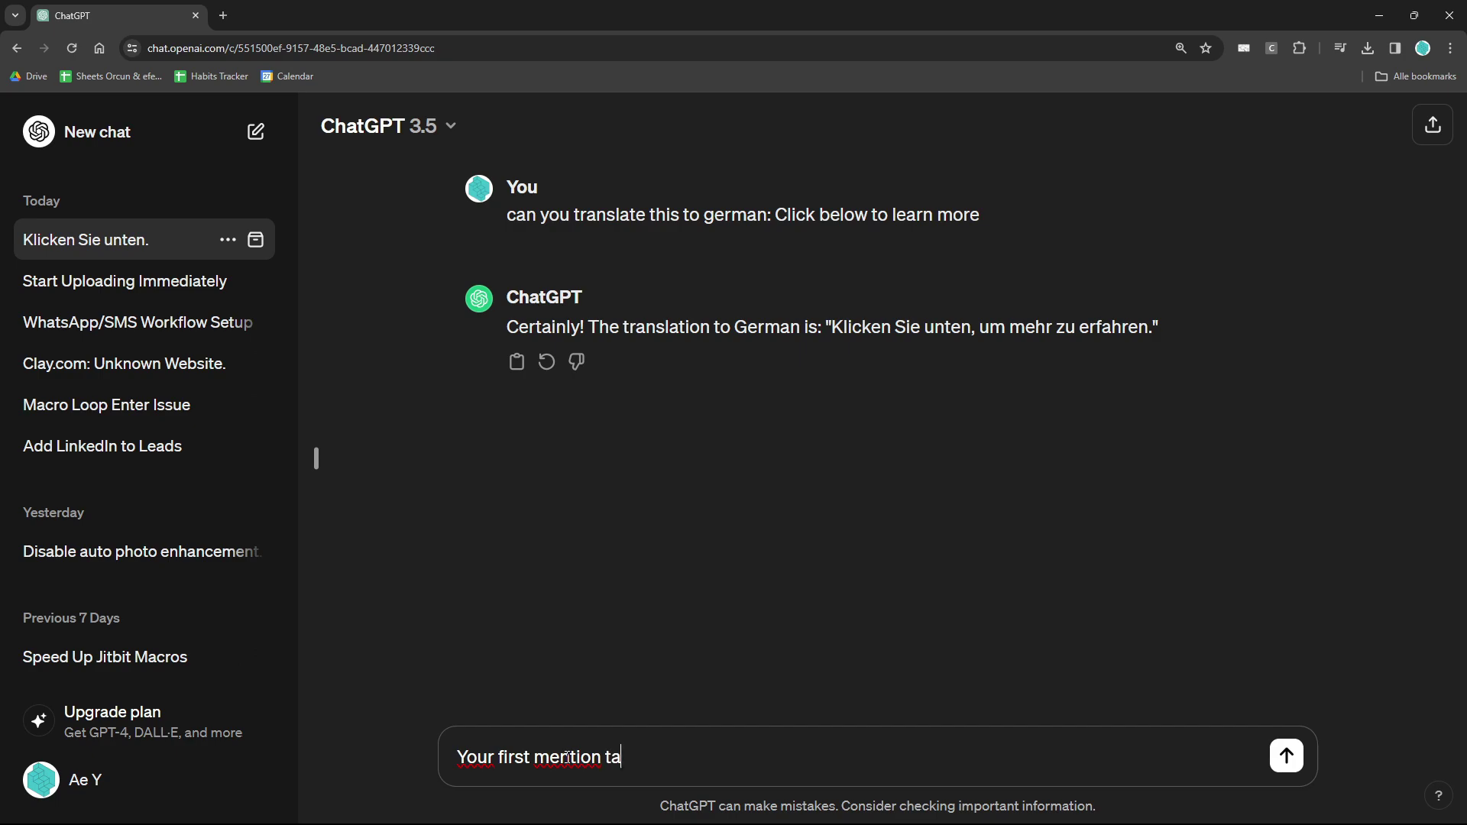
text(kes you here)
key(Return)
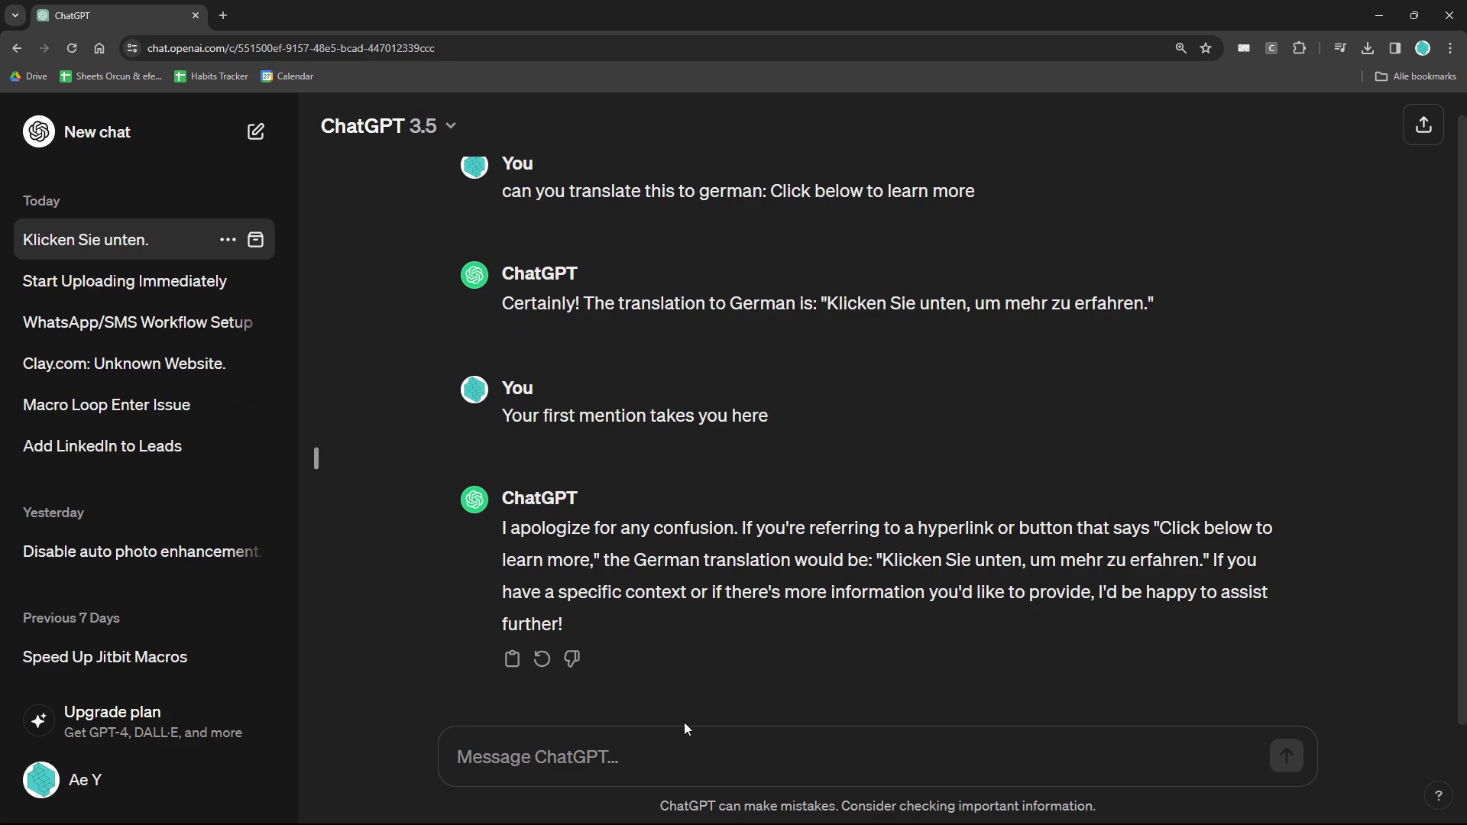
- Ask ChatGPT: please translate to german "Your first mention takes you here"
text(please translate tp)
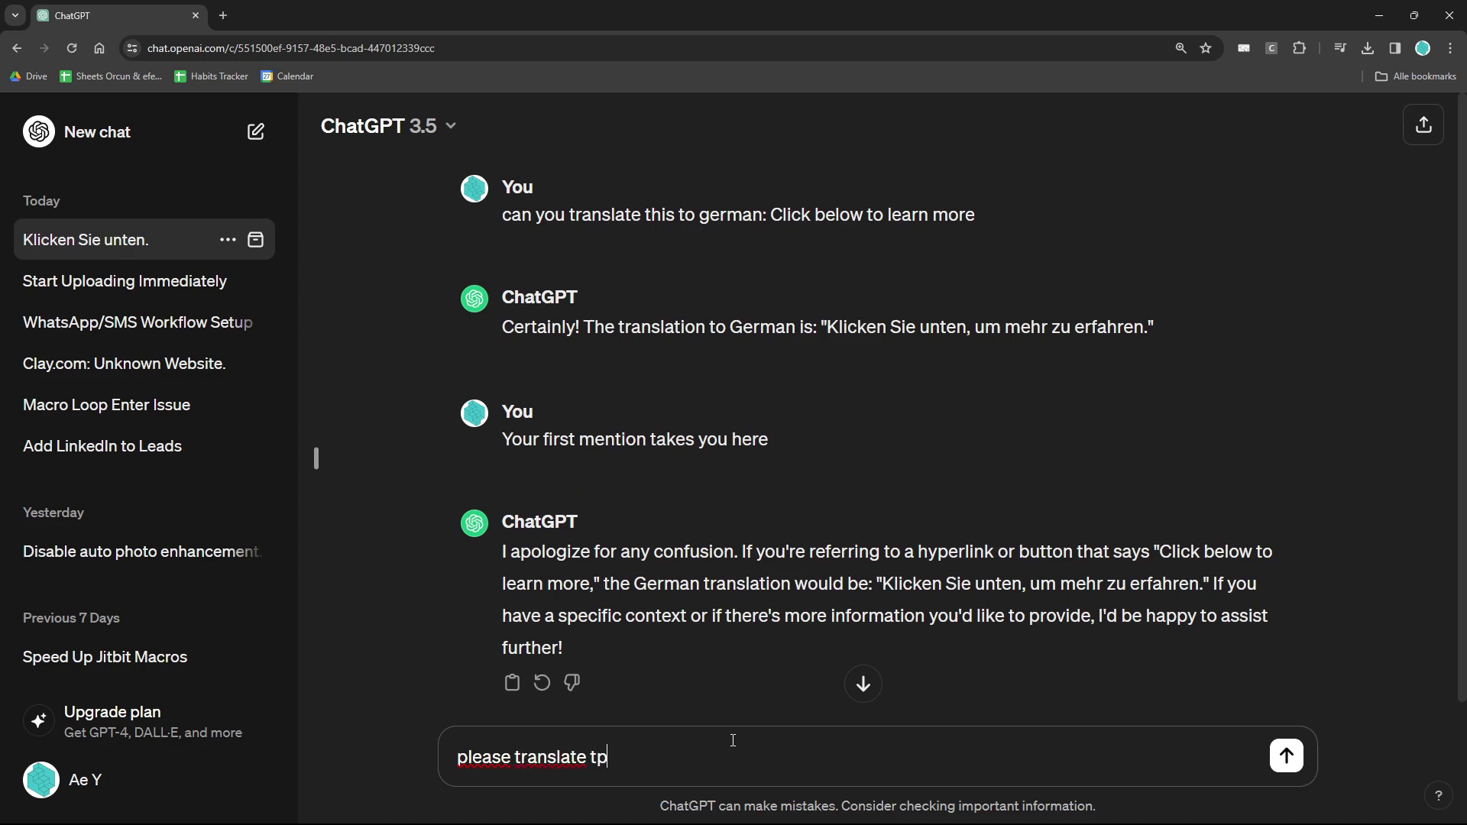
key(BackSpace)
text(o german)
drag(808, 443, 501, 441)
key(ctrl+c)
click(719, 759)
text(")
key(ctrl+v)
text(")
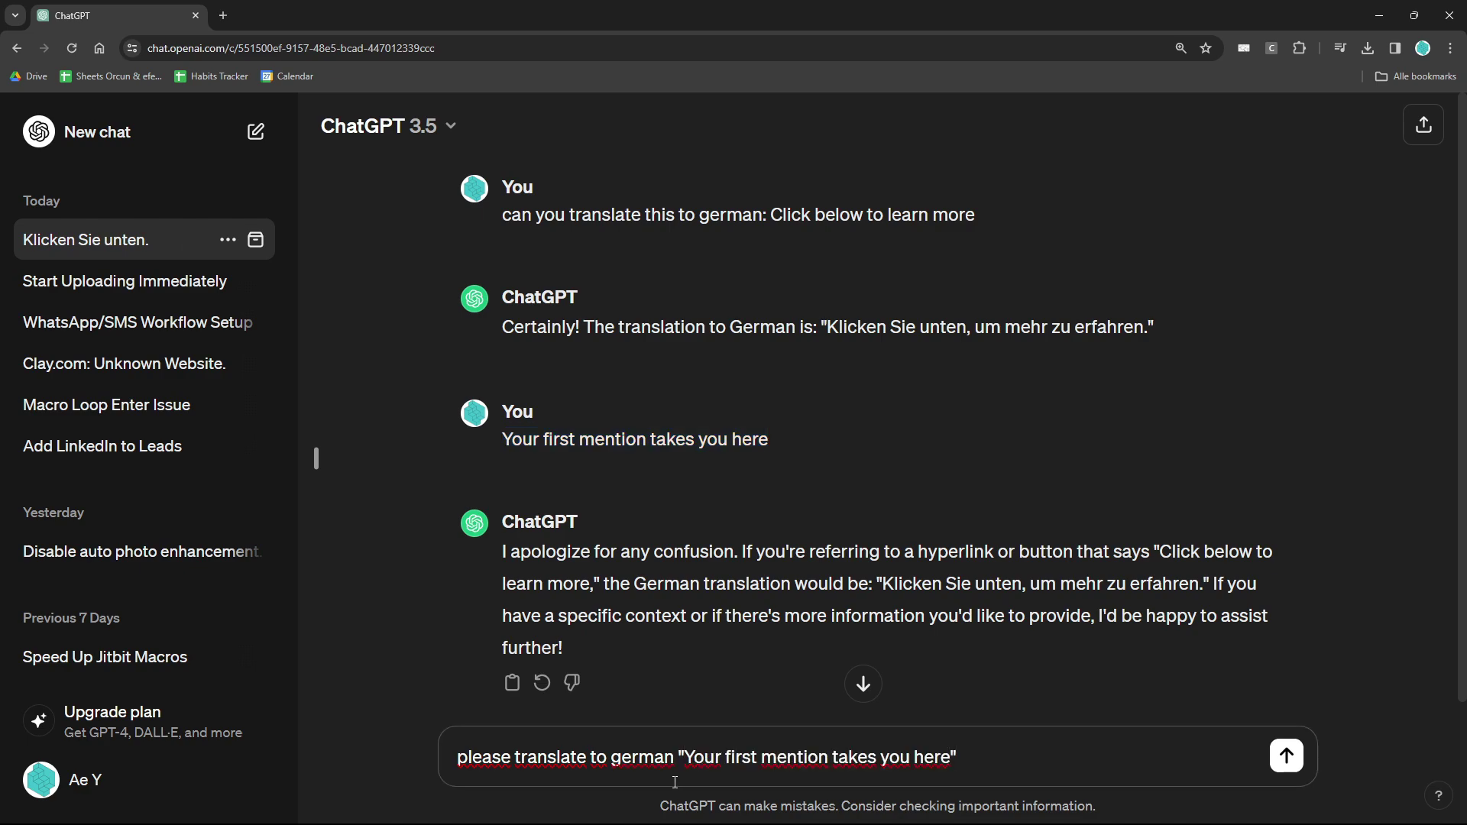
key(Return)
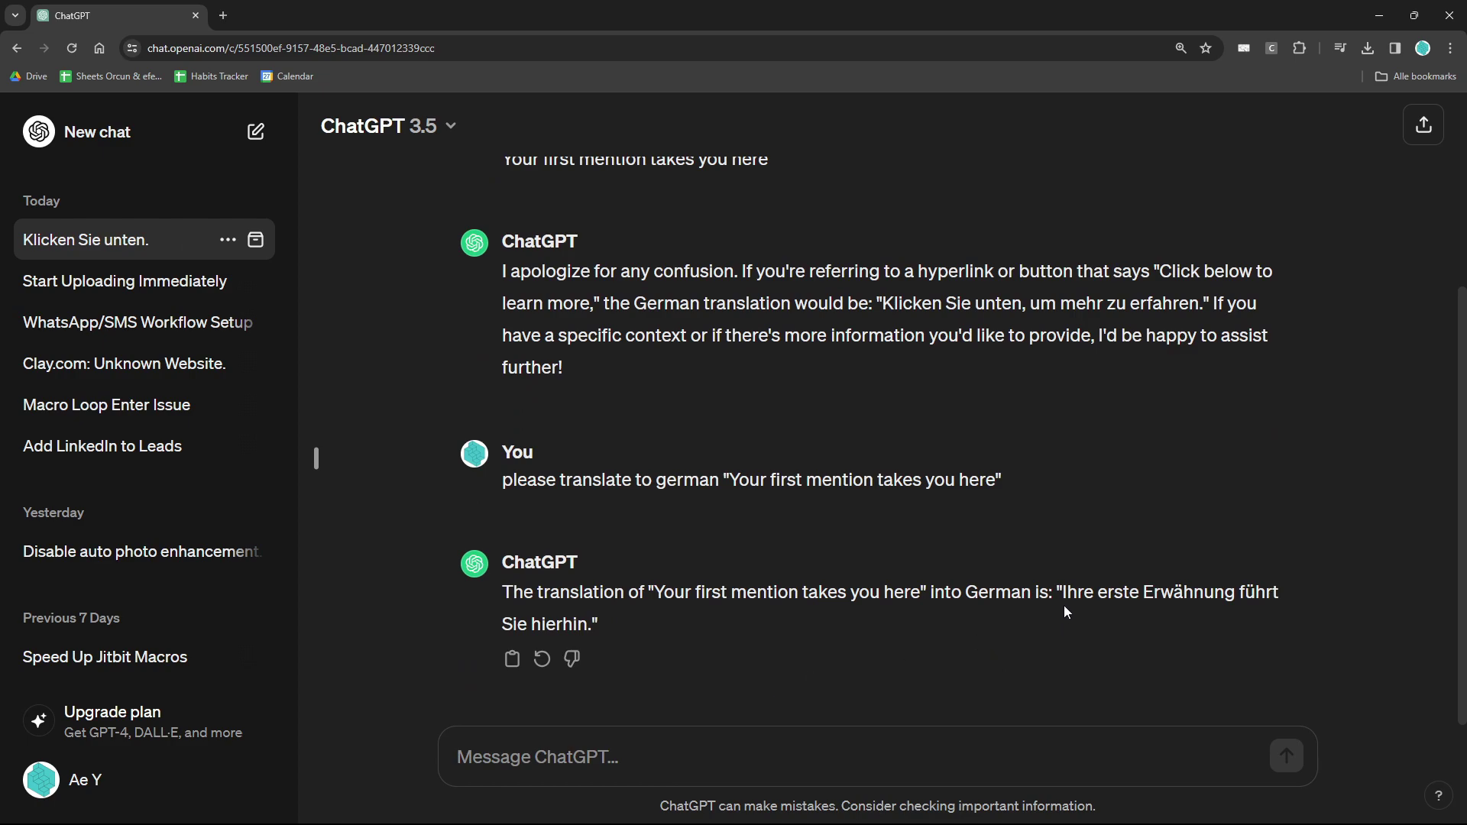
- Copy the German translation into the duplicated opening text in CapCut, as two lines: "Ihre erste Erwähnung" and "führt Sie hierhin"
drag(1065, 594, 611, 631)
key(ctrl+c)
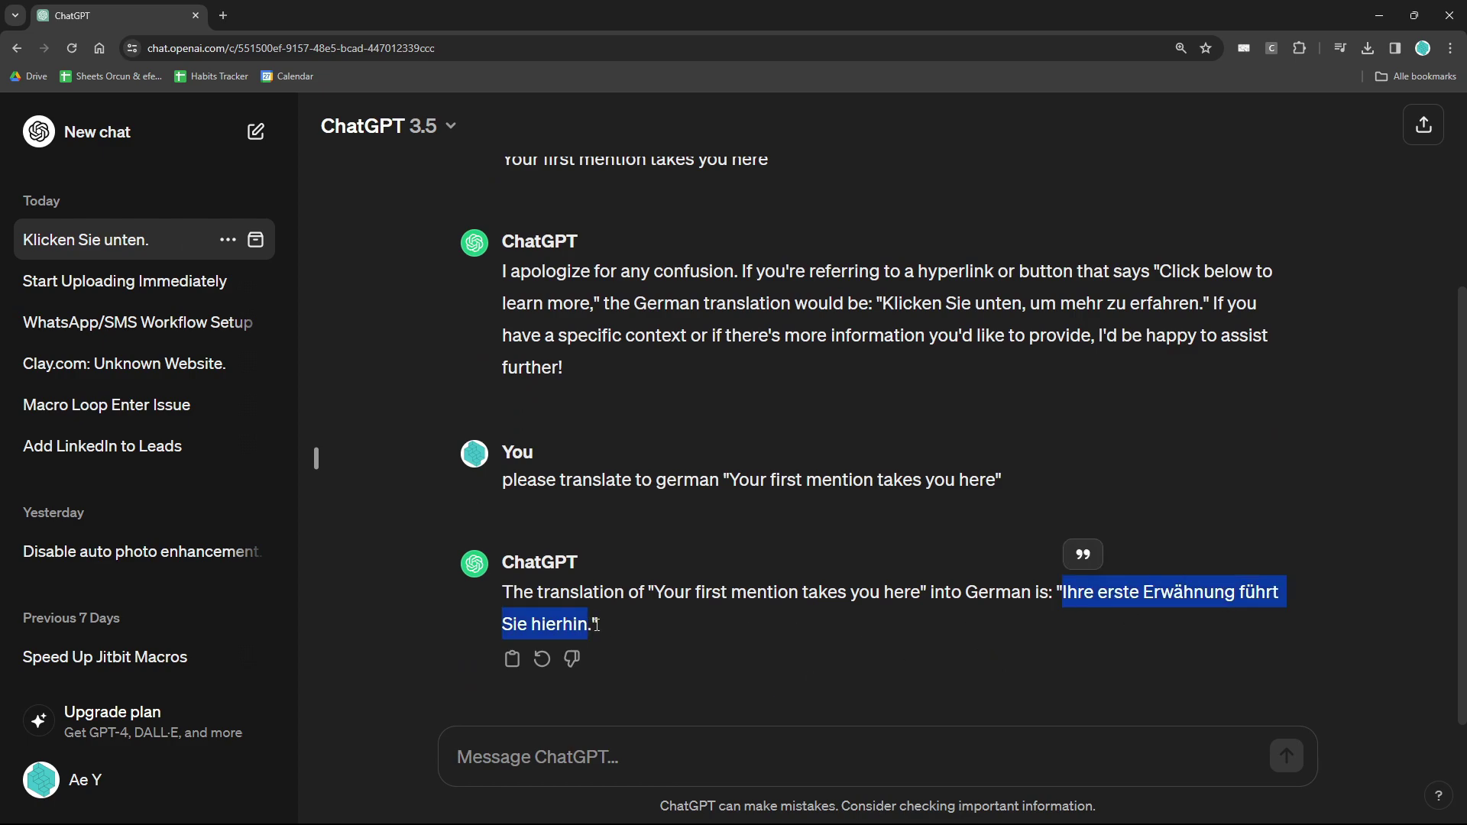
key(alt+Tab)
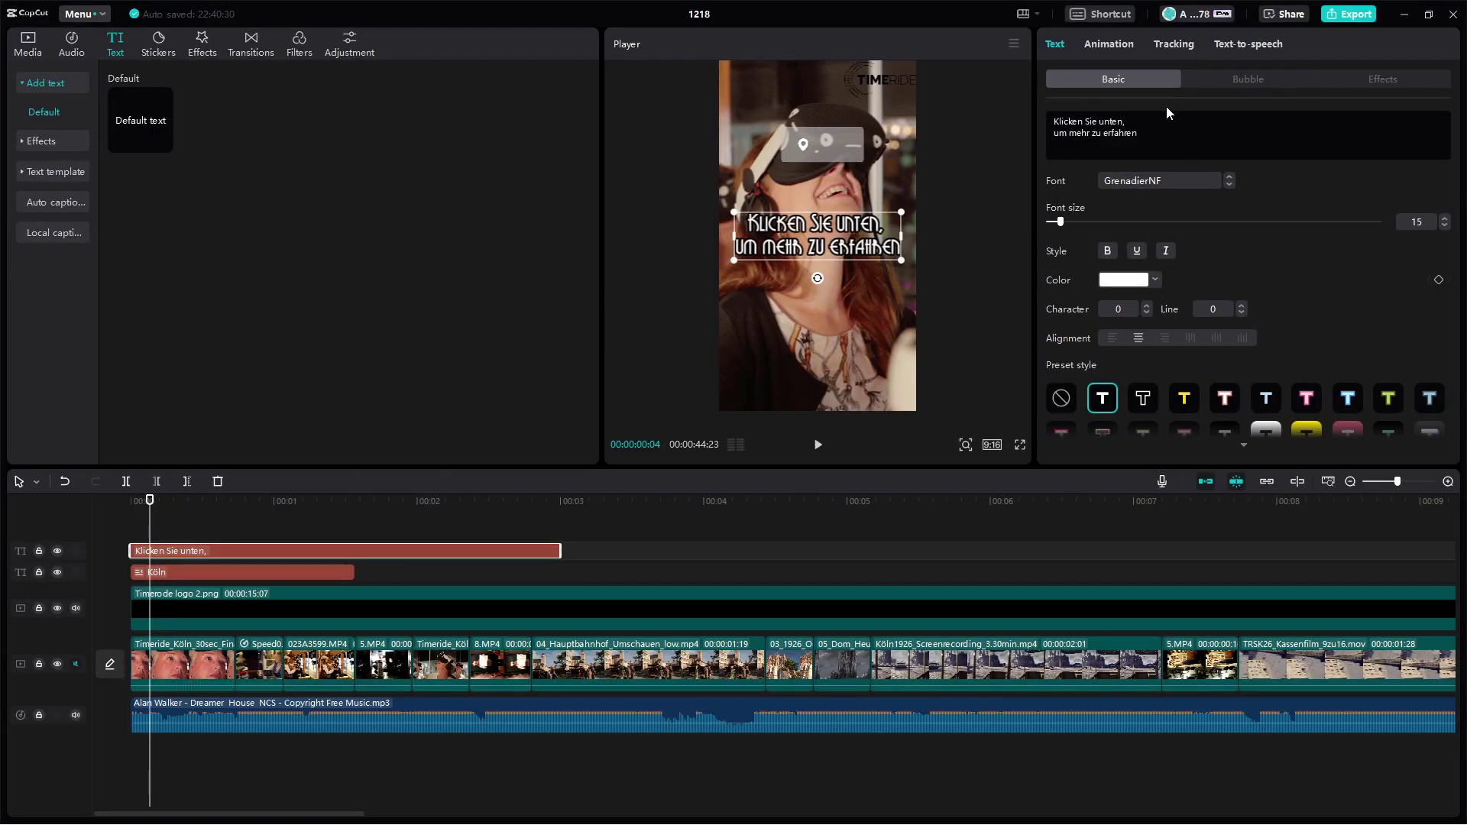
drag(1154, 133, 969, 80)
key(ctrl+v)
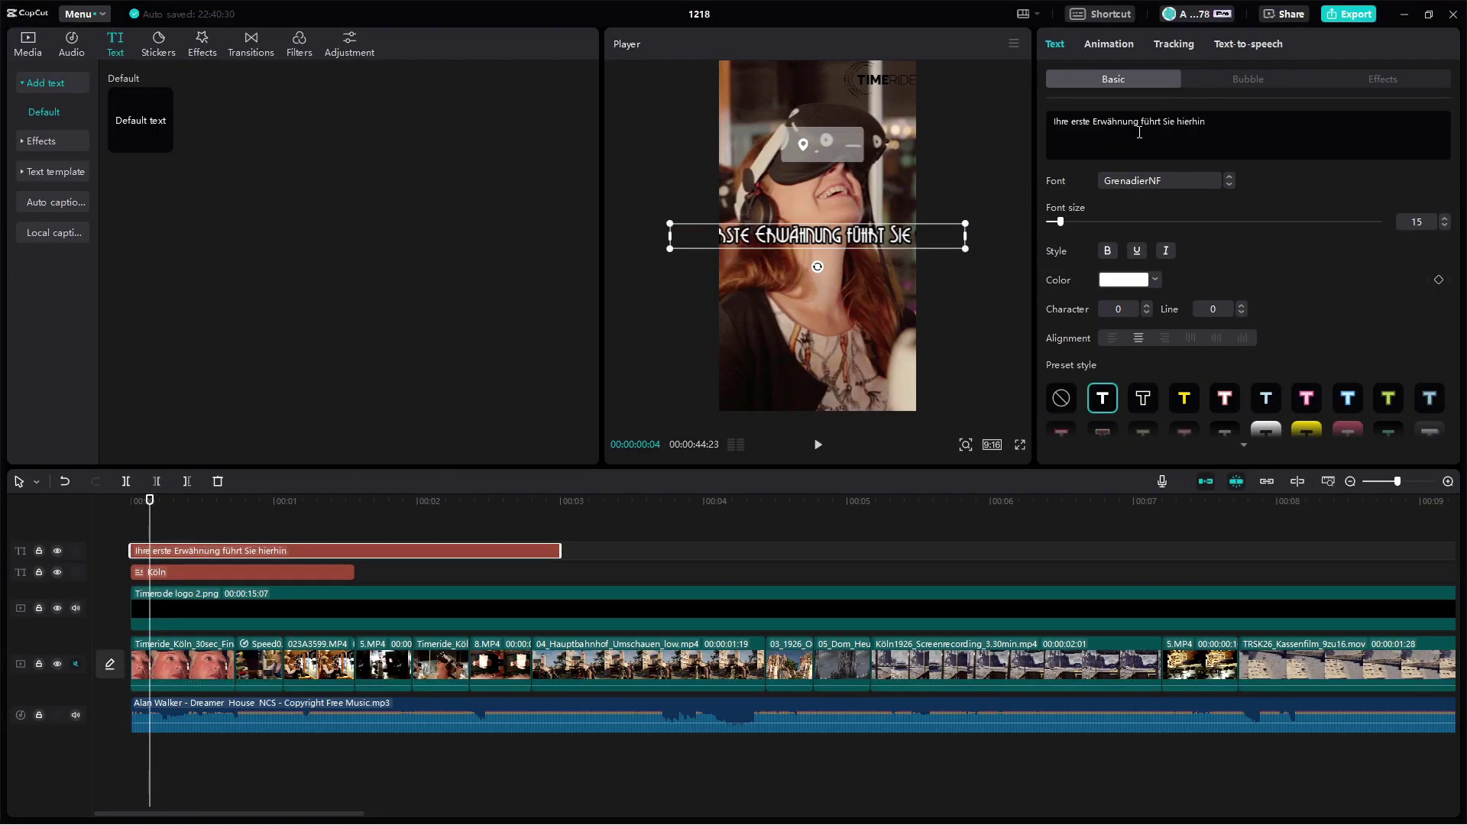
click(1139, 132)
key(Return)
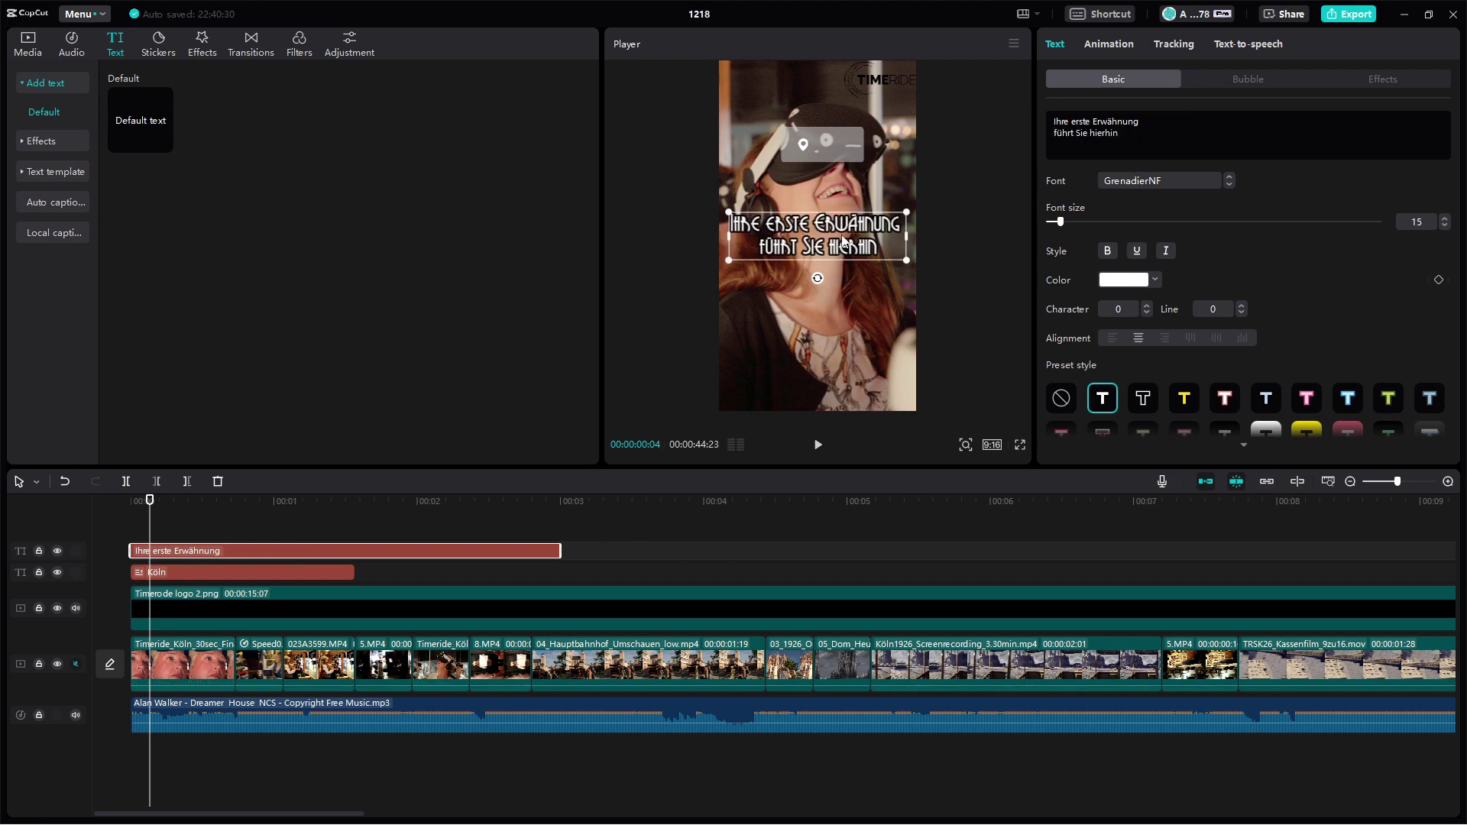
- Play the opening from the timeline's beginning to check how long the new text stays on screen
click(131, 503)
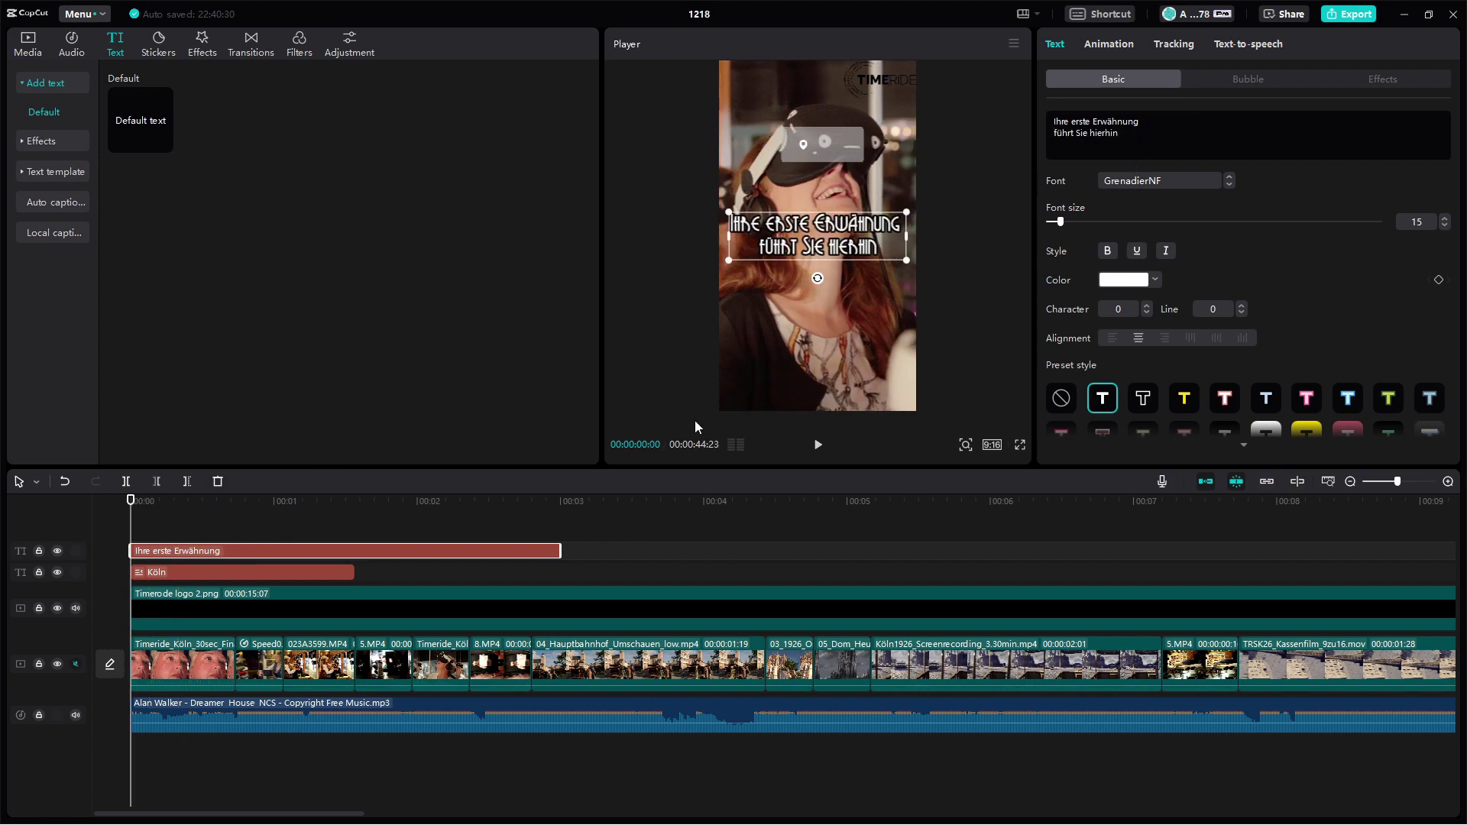
click(817, 445)
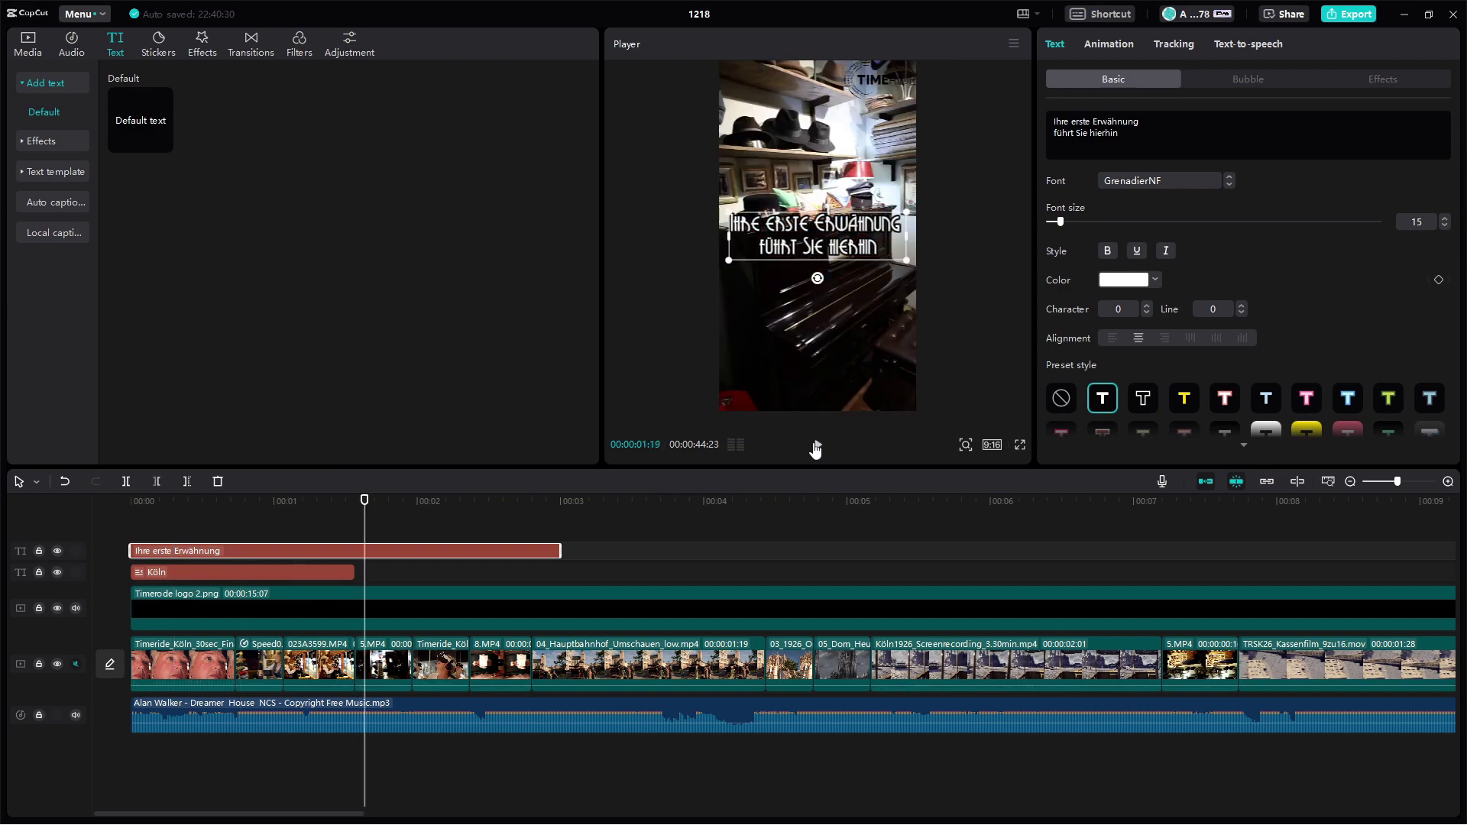
click(816, 448)
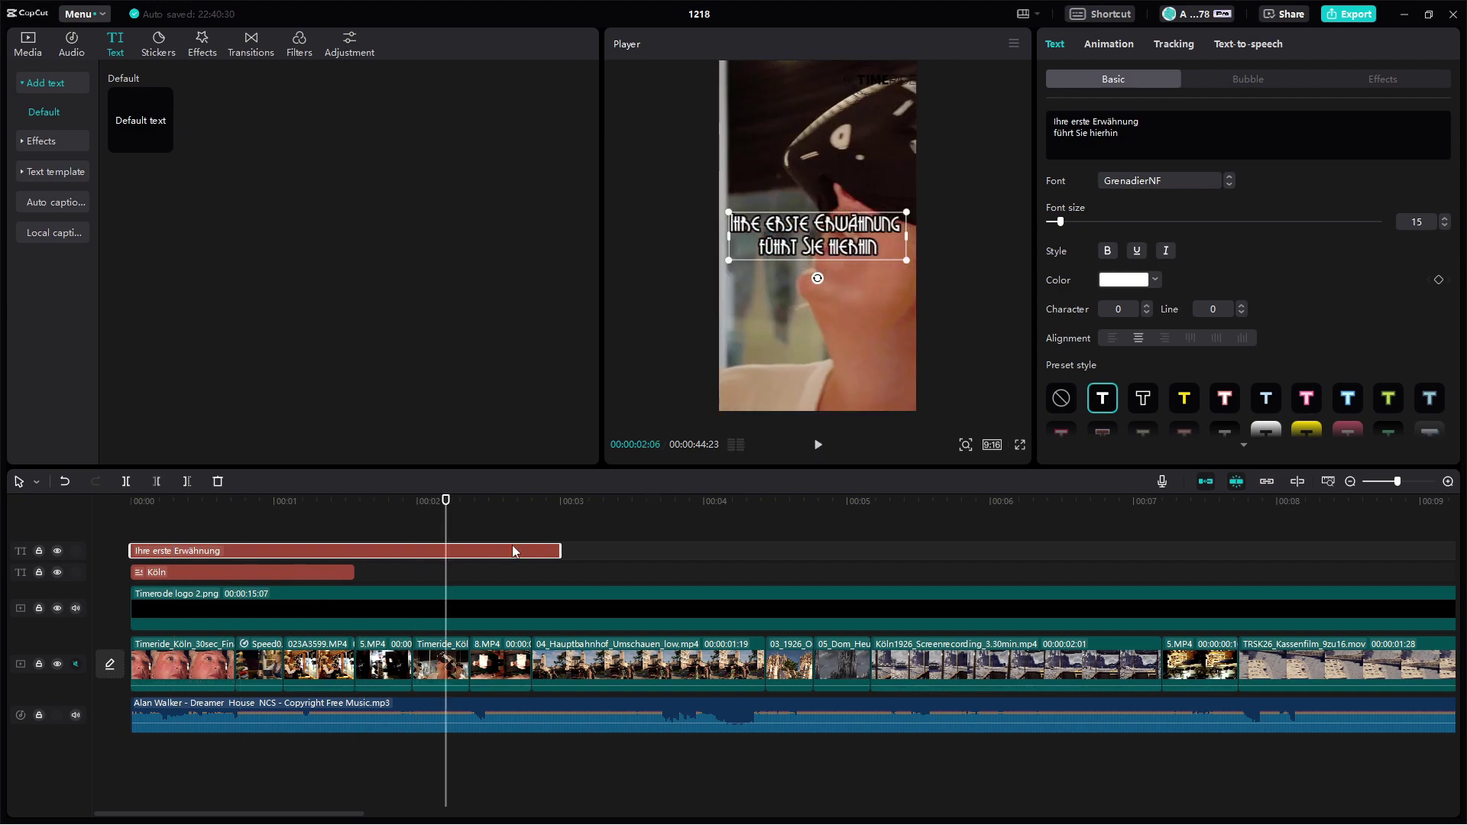
- Trim the end of the "Ihre erste Erwähnung" text back to the end of the Köln tag
click(334, 574)
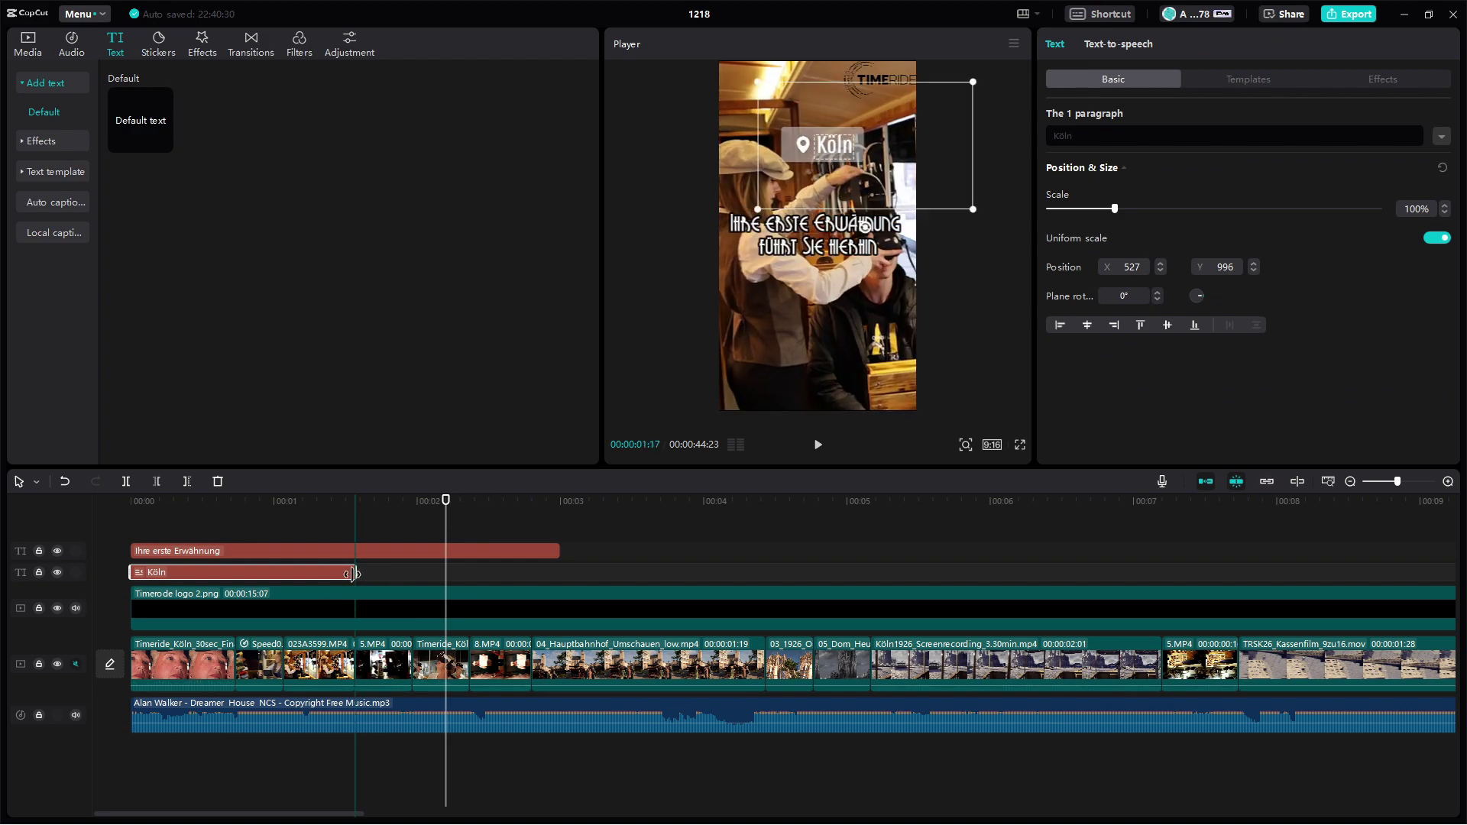
click(466, 555)
drag(560, 550, 356, 550)
- Play the video from the beginning to the end card to check when both German texts disappear
click(159, 498)
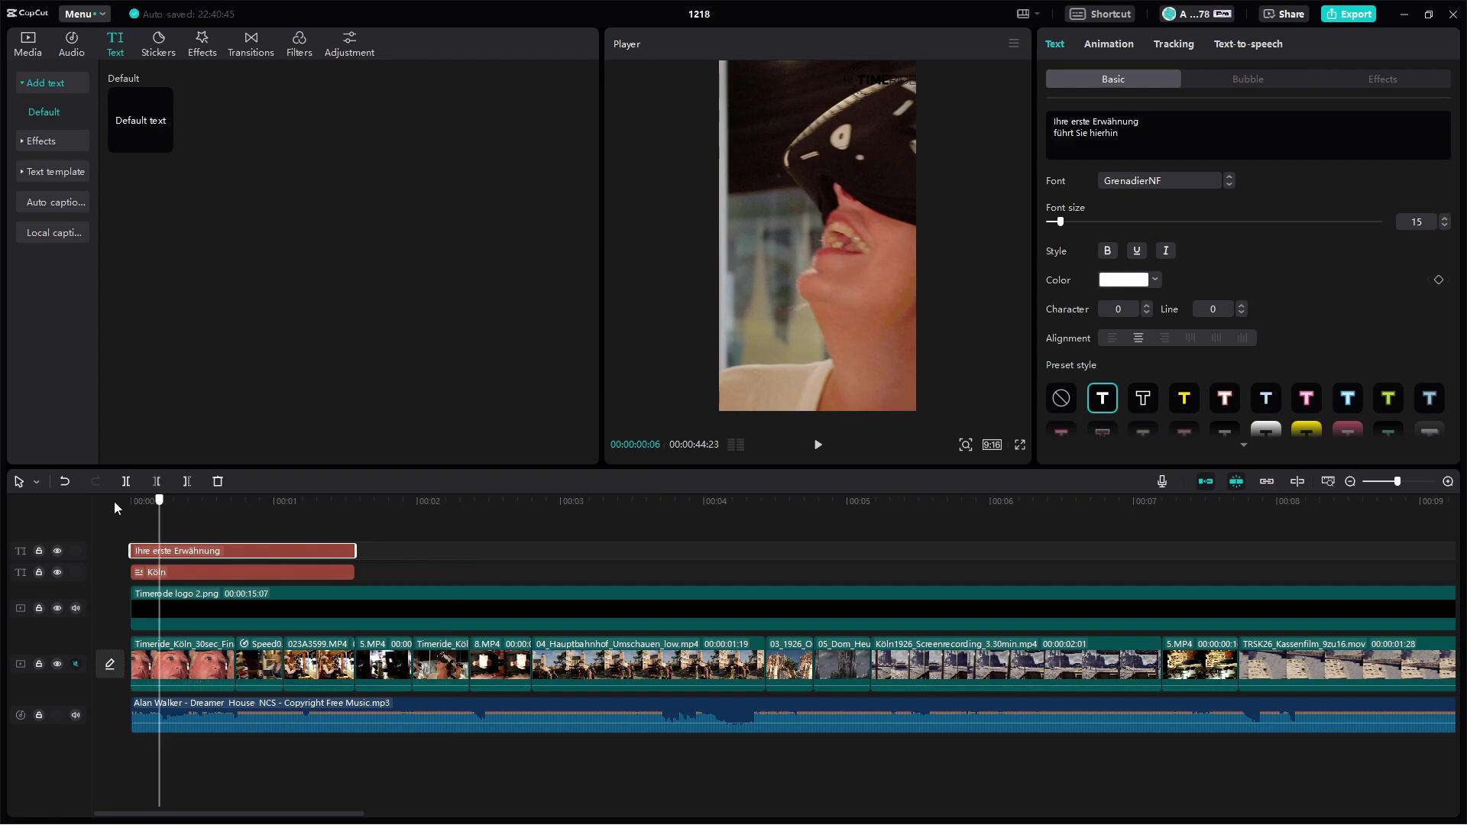
click(115, 504)
click(816, 445)
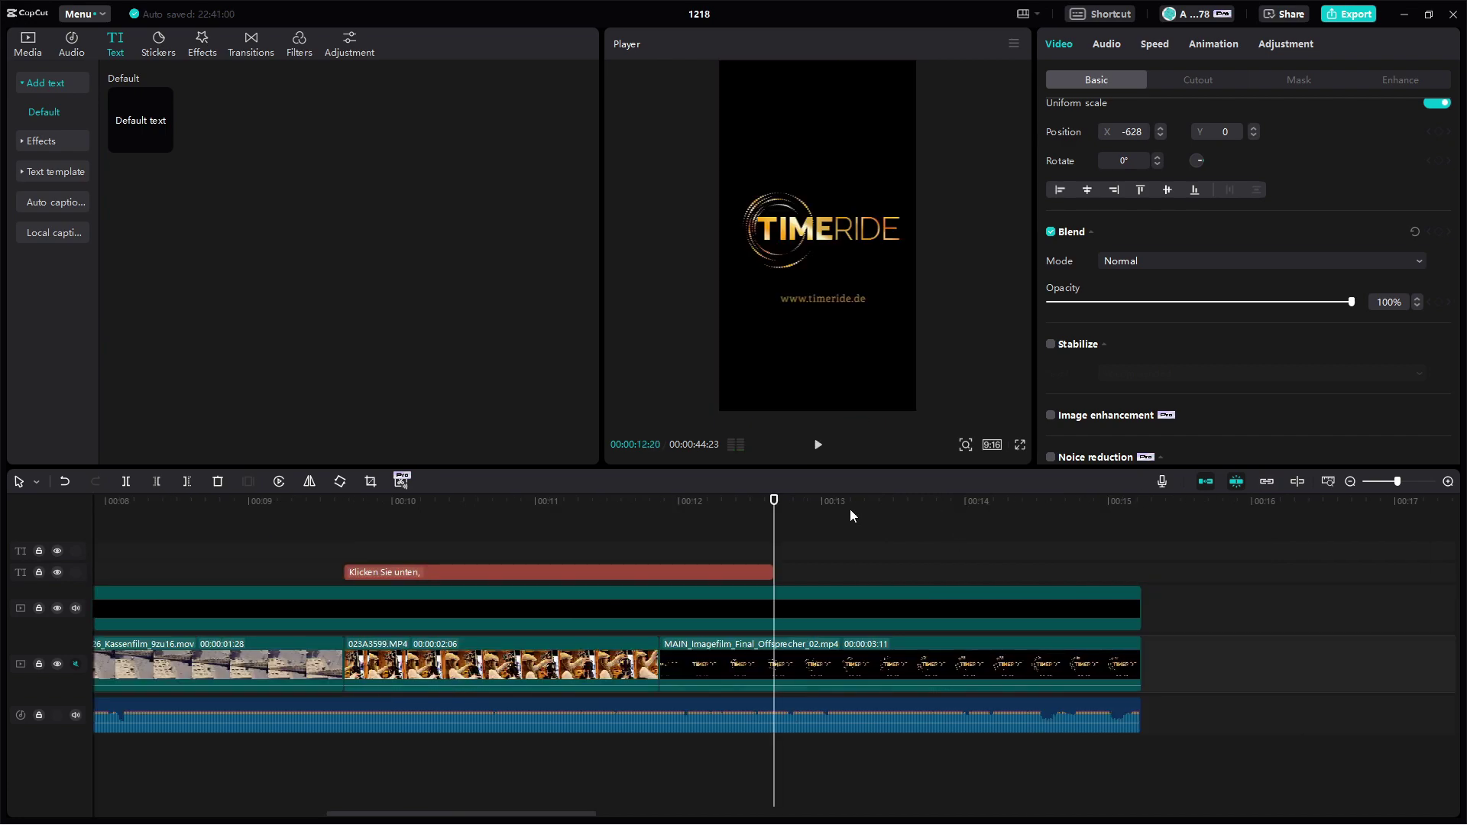
- Trim the end of the "Klicken Sie unten" text back to the start of the MAIN_Imagefilm_Final_Offsprecher_02.mp4 clip
click(729, 570)
drag(772, 572, 655, 580)
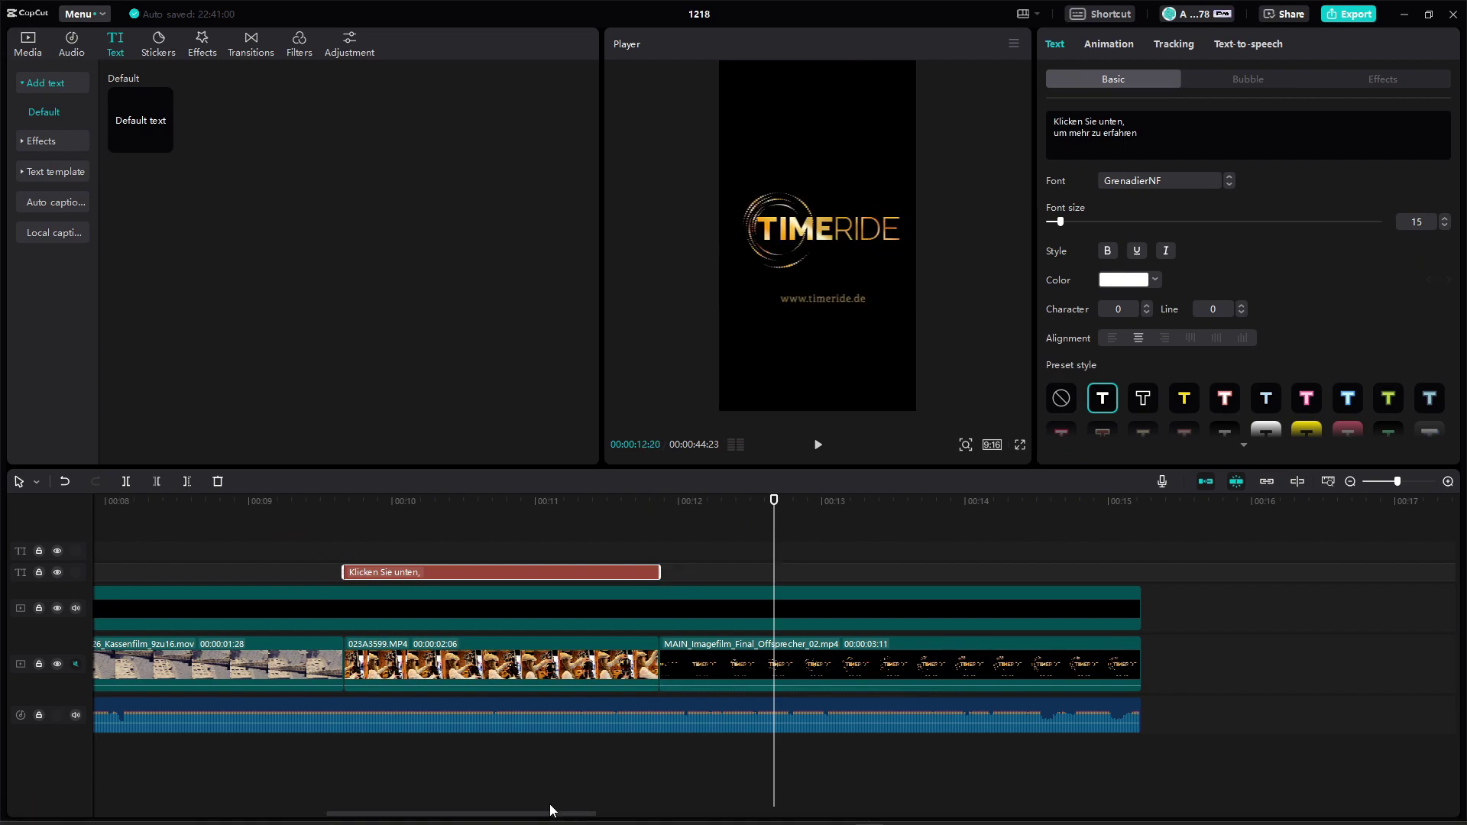
drag(549, 814, 149, 801)
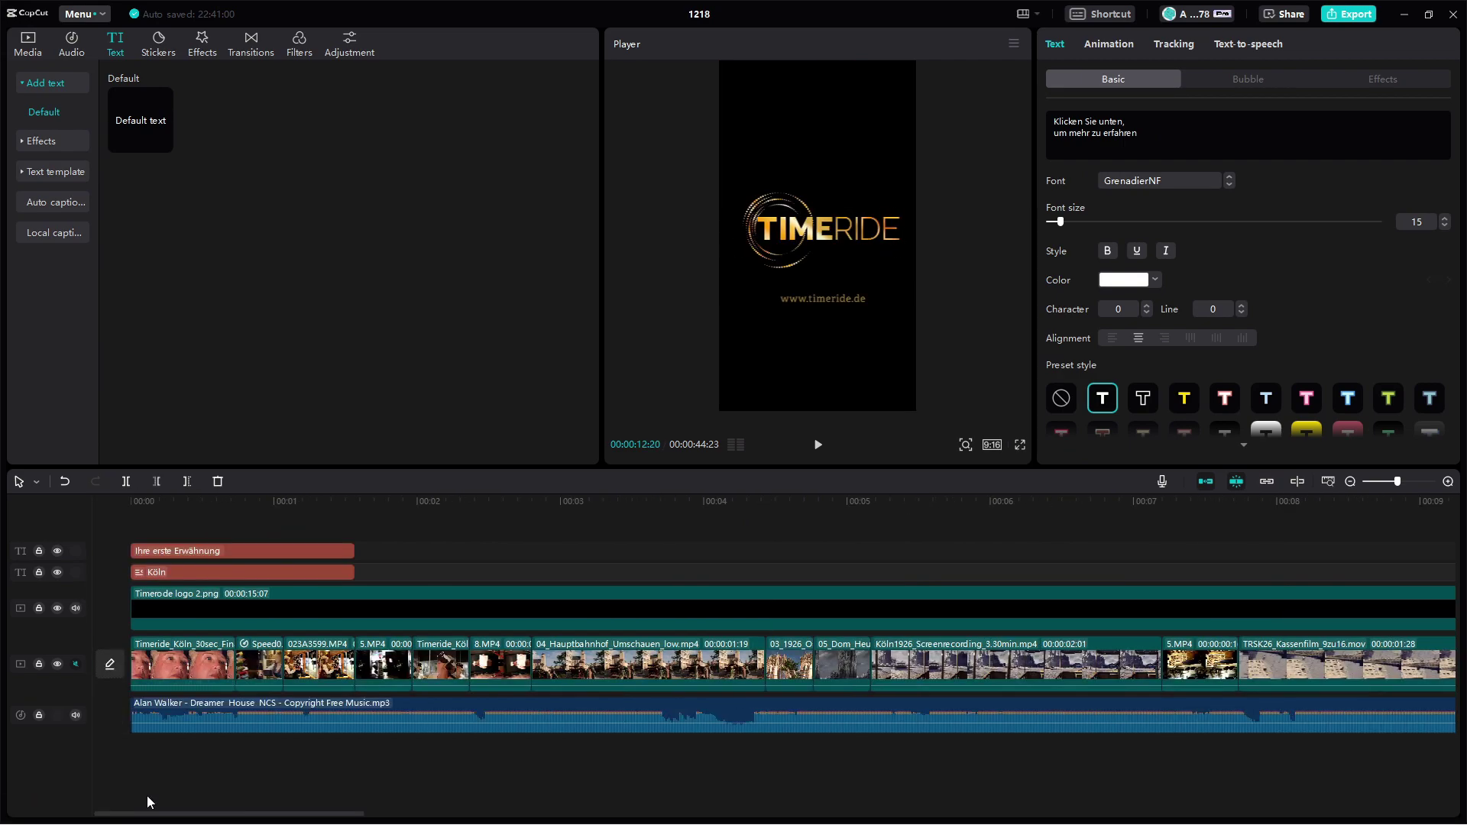
- Play the opening again to check the trimmed text together with the Köln tag
click(136, 502)
click(816, 444)
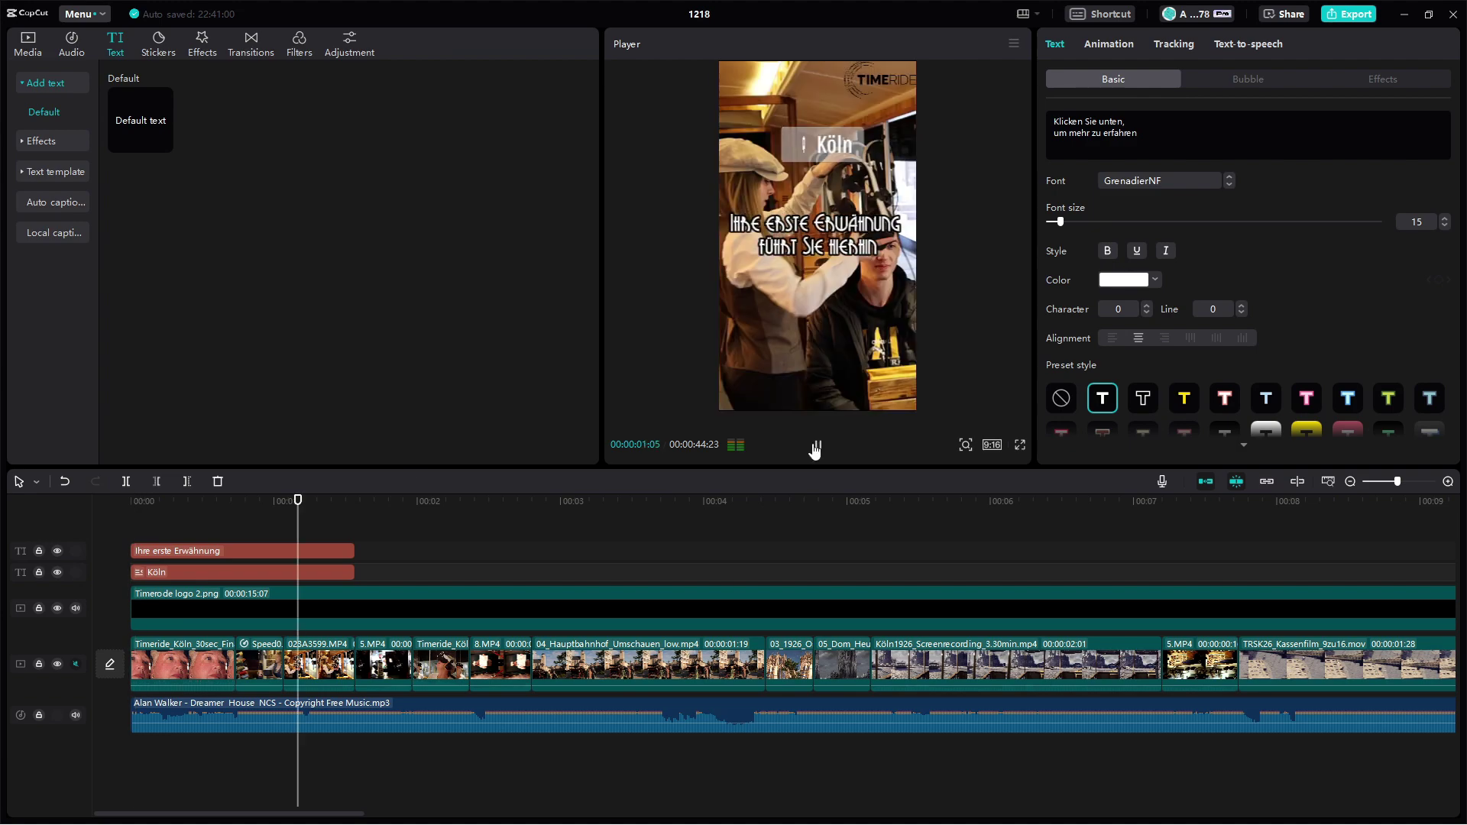
click(815, 448)
- Select the "Ihre erste Erwähnung" text and skim through the opening clips to judge how its look fits the footage
drag(170, 501, 128, 501)
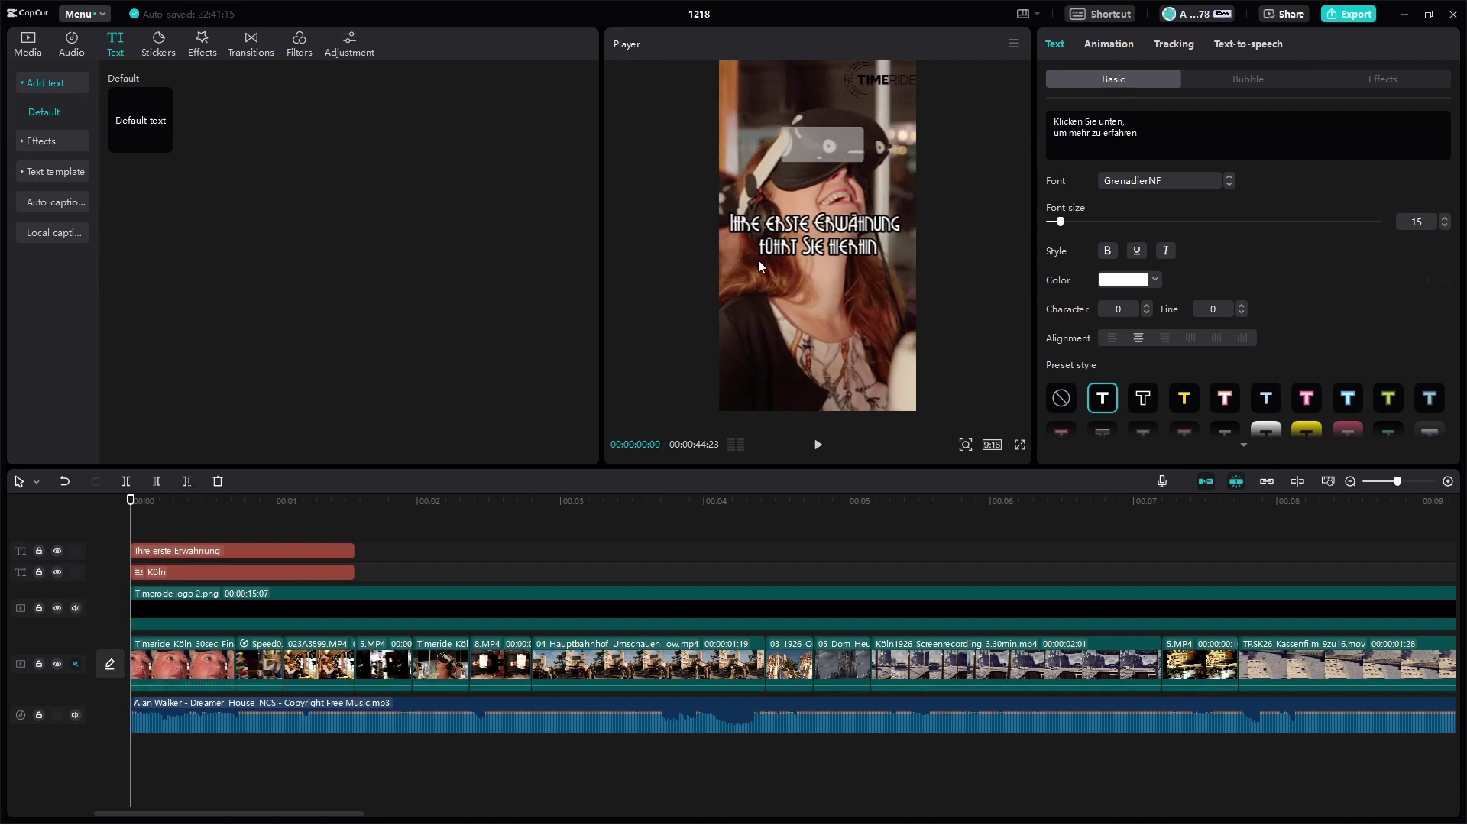
click(812, 223)
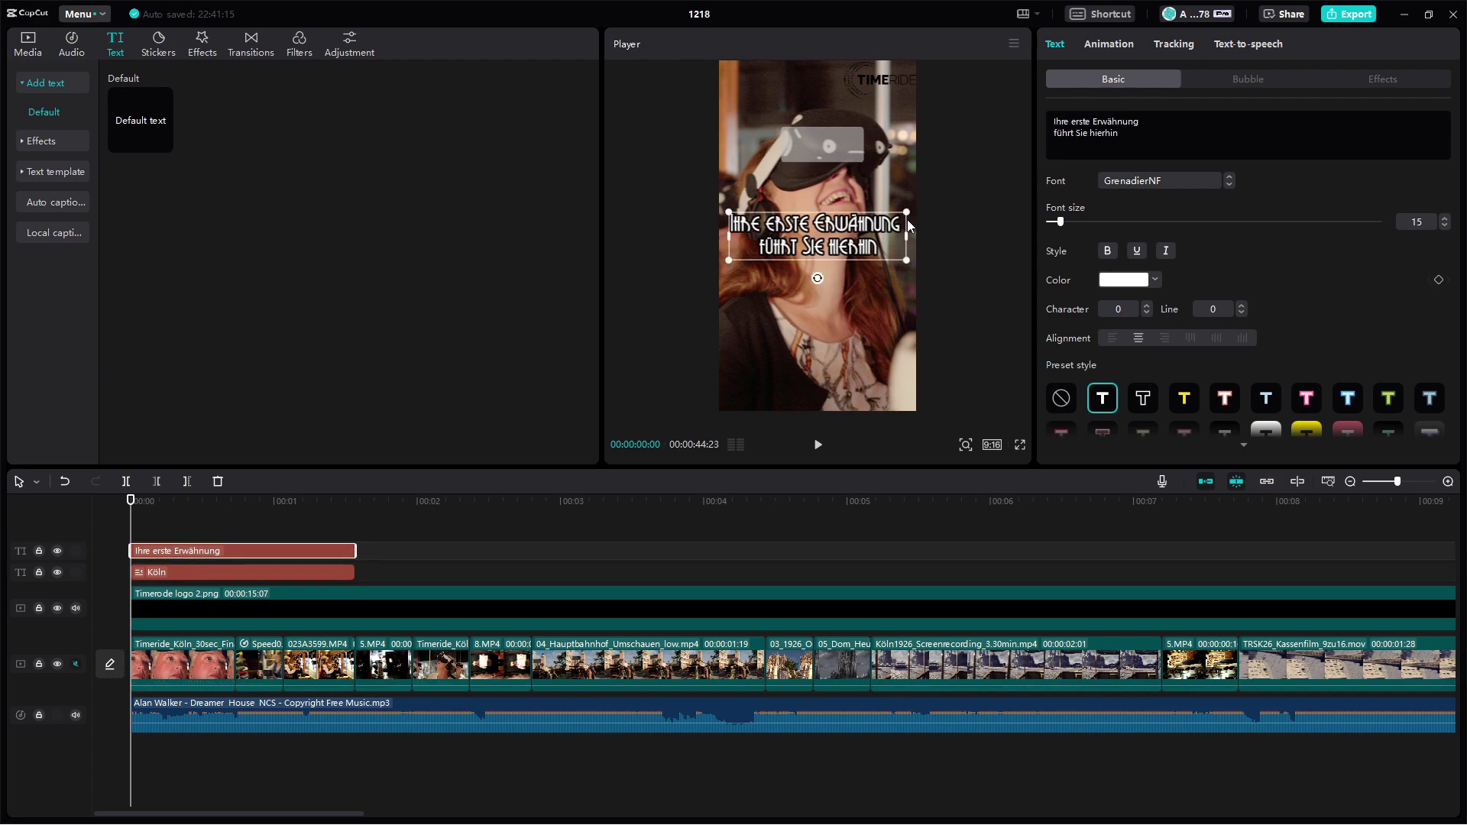
click(222, 504)
click(298, 508)
click(402, 510)
click(501, 509)
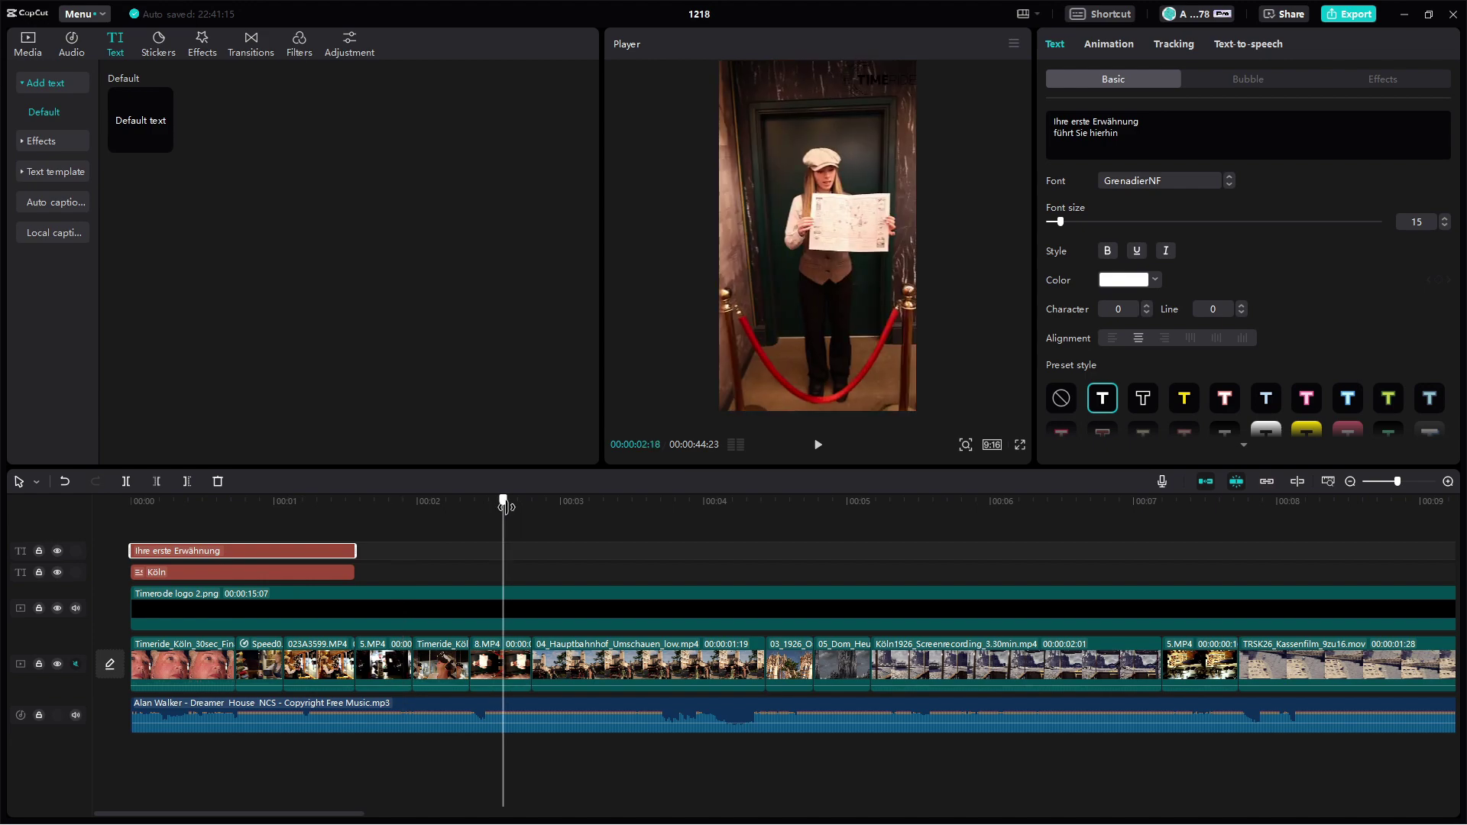
click(602, 509)
drag(671, 504, 589, 502)
drag(100, 448, 159, 482)
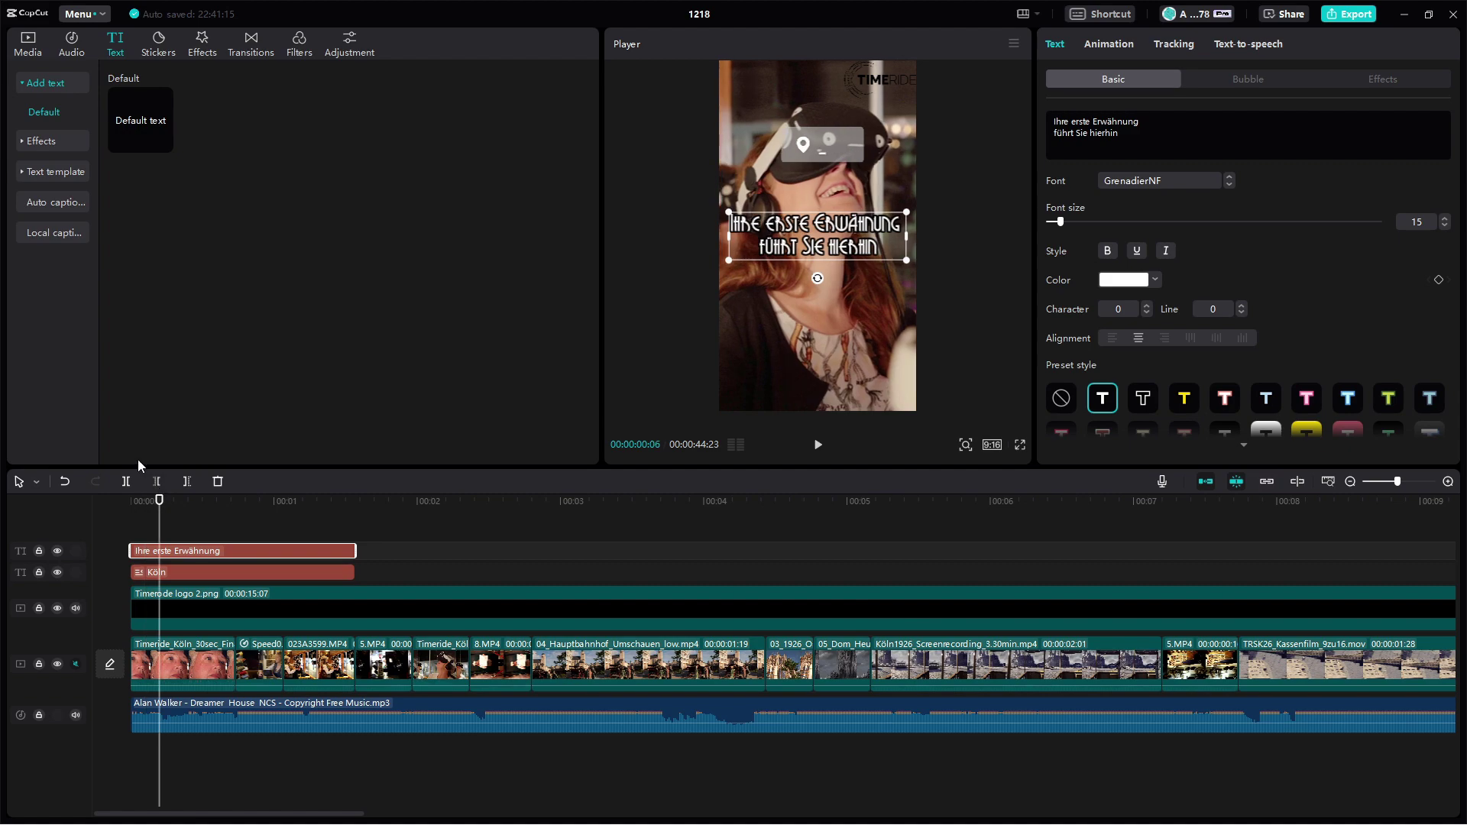
- Preview the MAIN_Imagefilm and Timeride_Köln source videos from the imported media to compare their footage
click(28, 44)
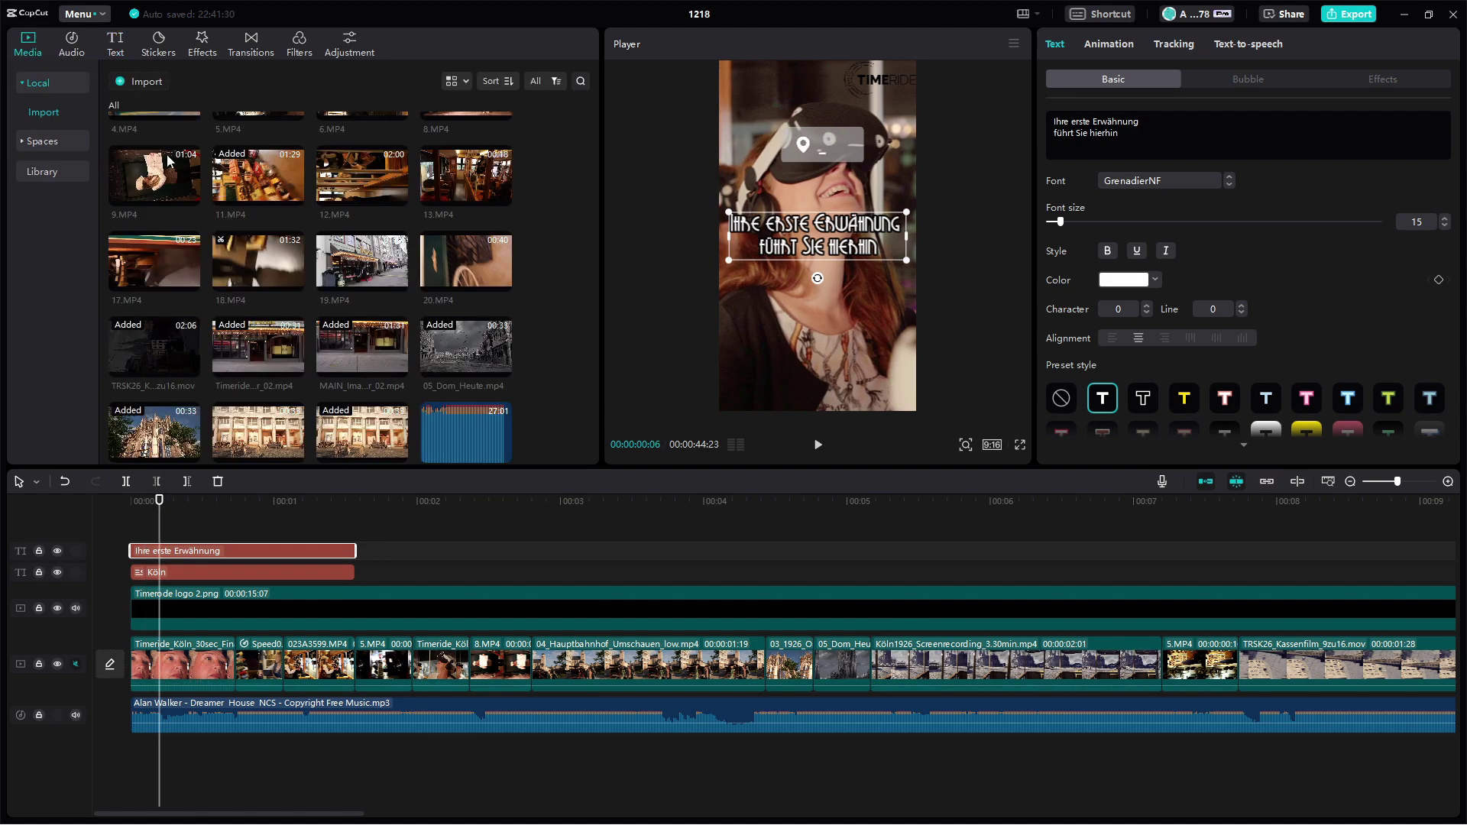
click(375, 354)
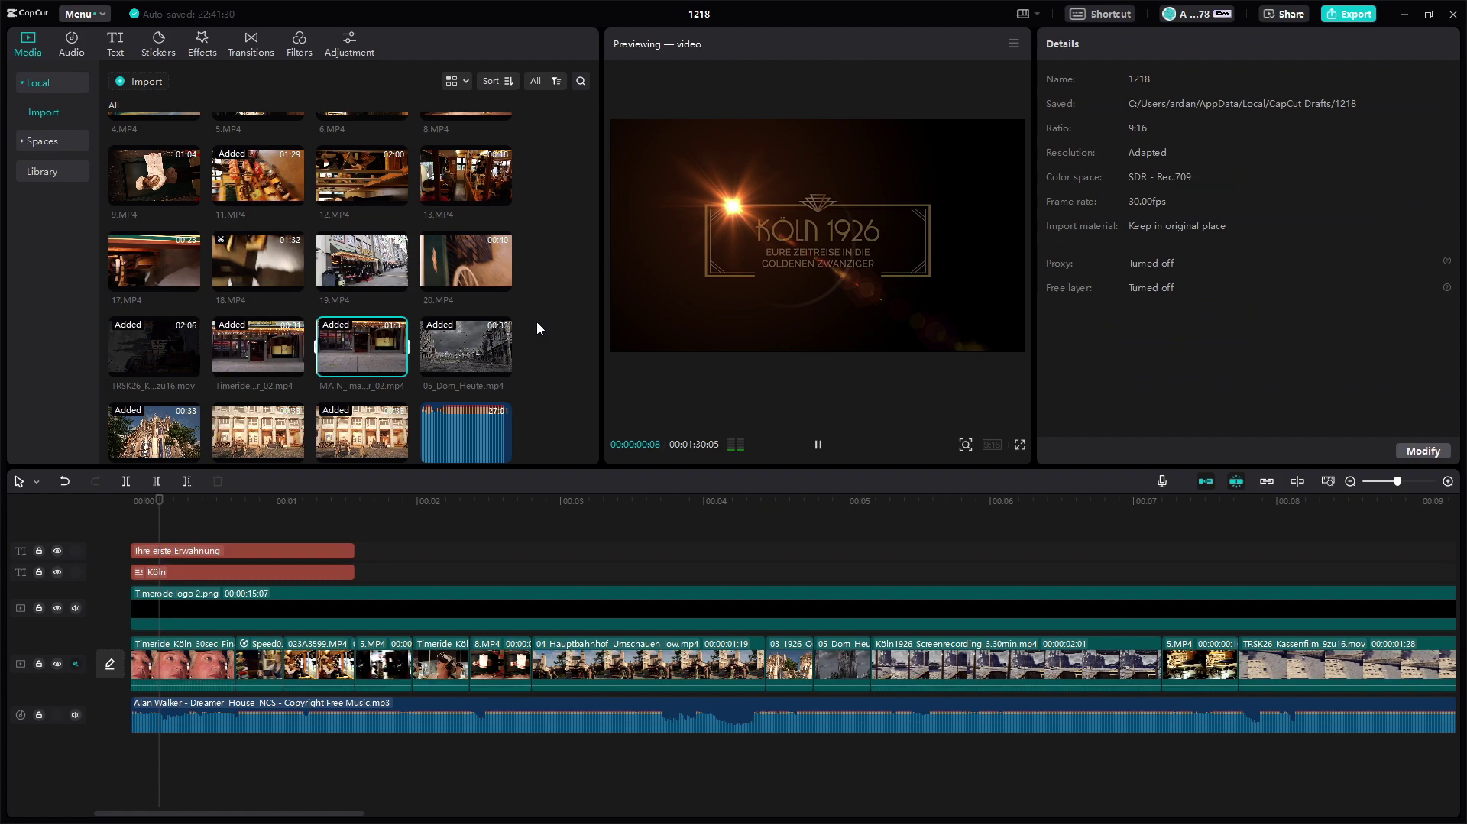
click(264, 351)
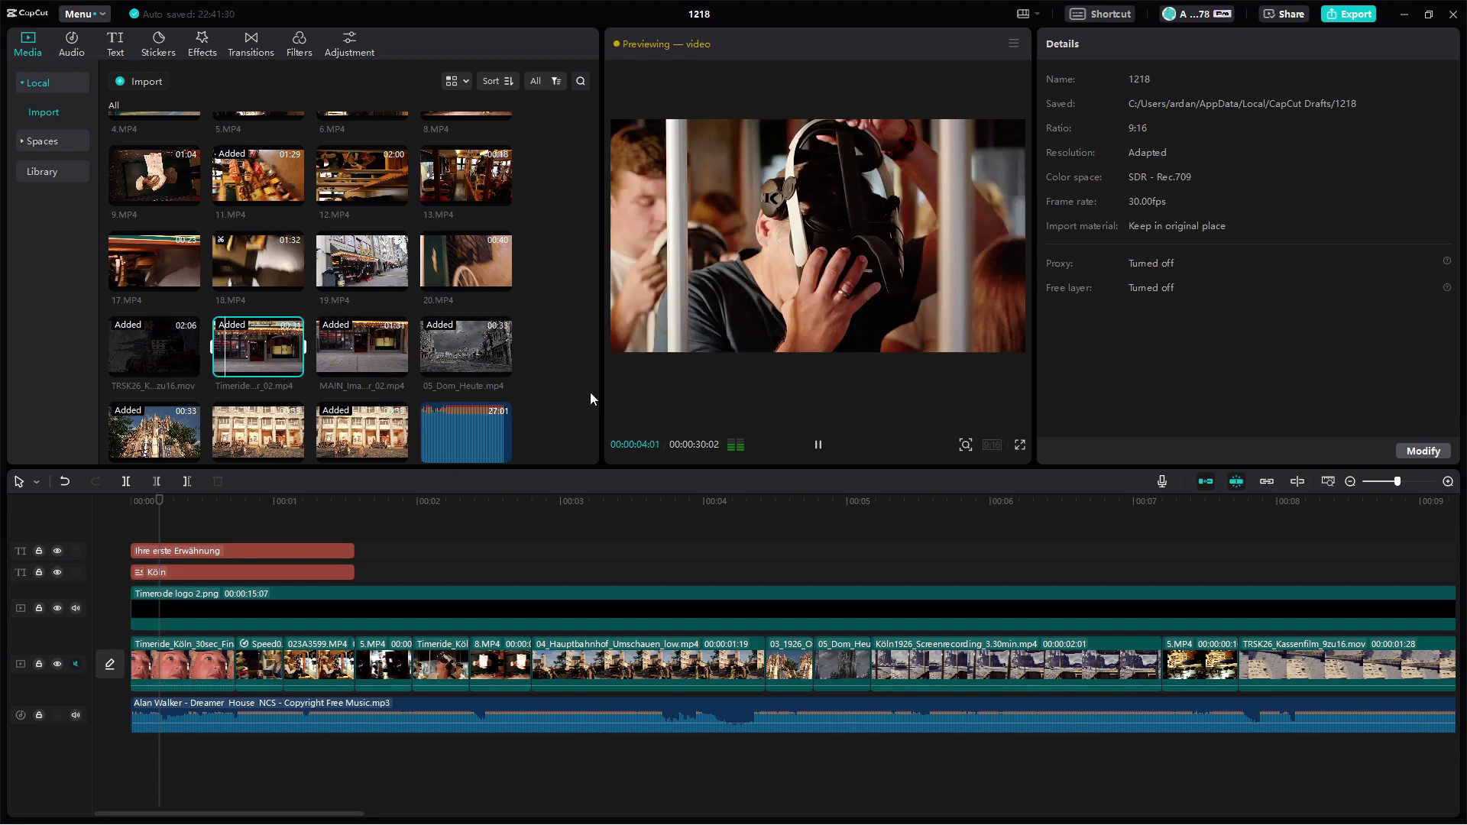
click(817, 444)
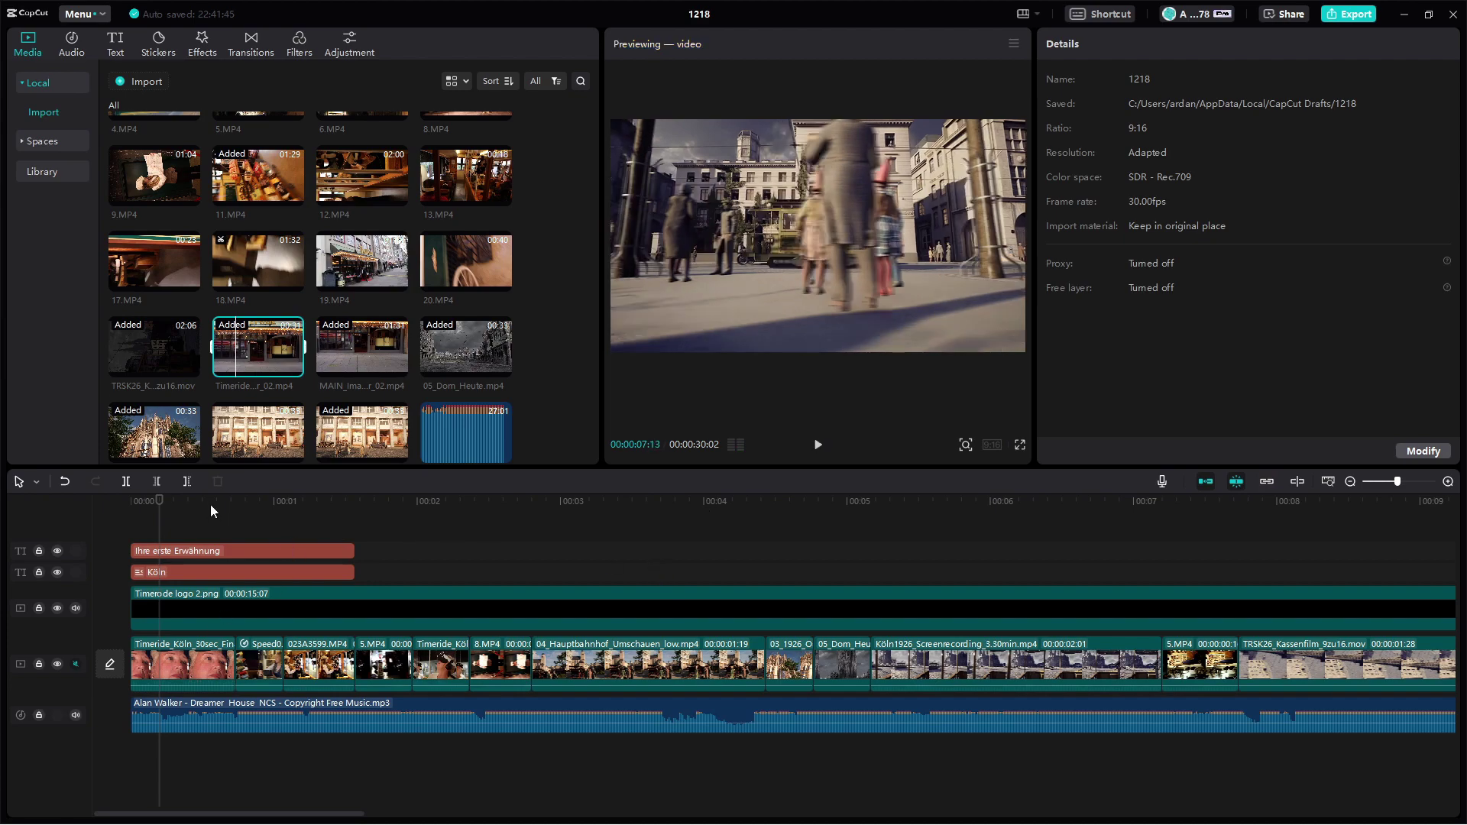
- Skim the first seconds of the timeline to examine the opening text, the Köln tag and the cuts into the historical scenes
mouse_move(159, 502)
mouse_down()
mouse_move(131, 501)
mouse_move(205, 505)
mouse_move(153, 502)
mouse_up()
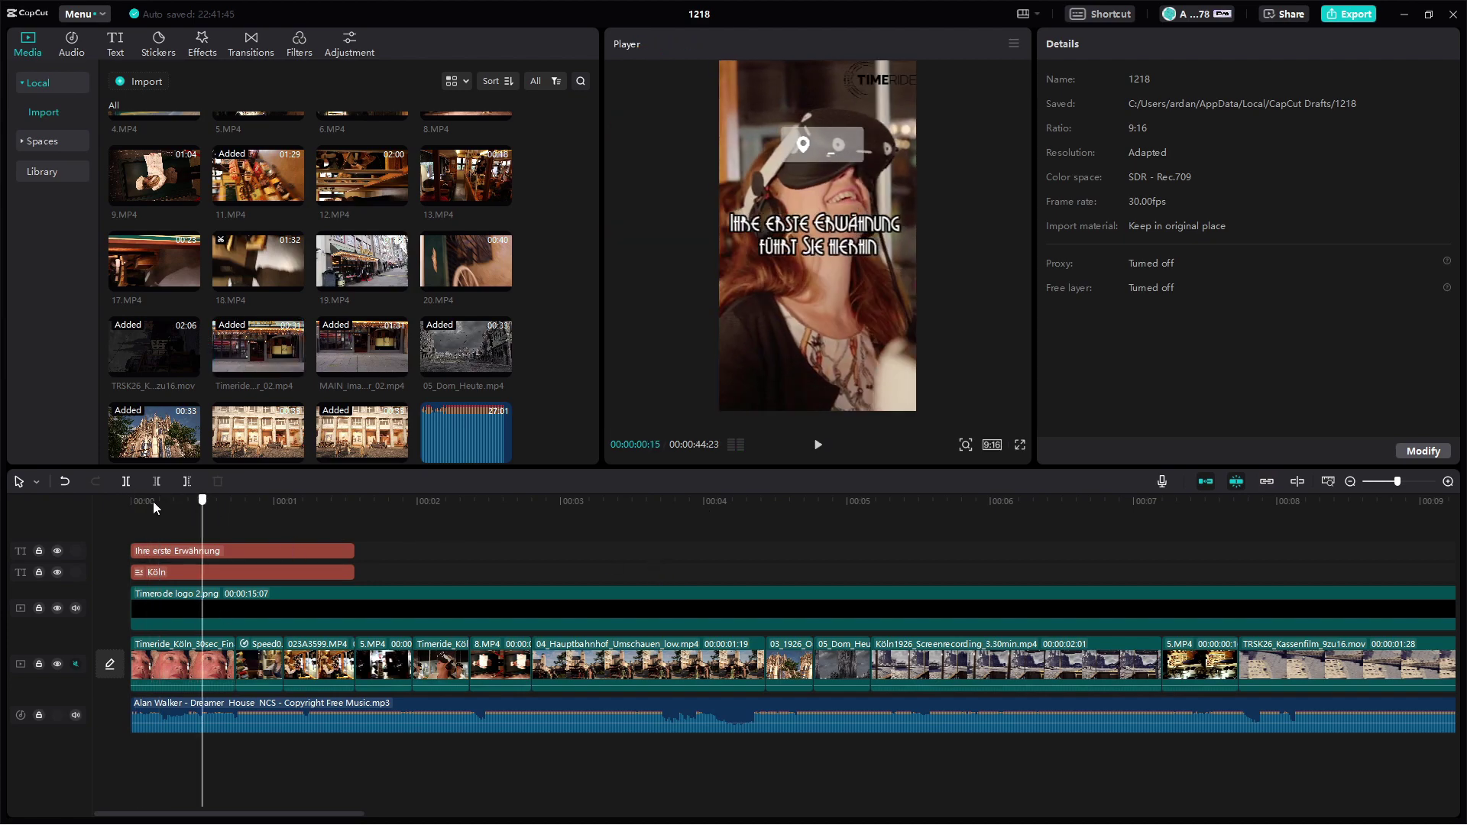
click(147, 501)
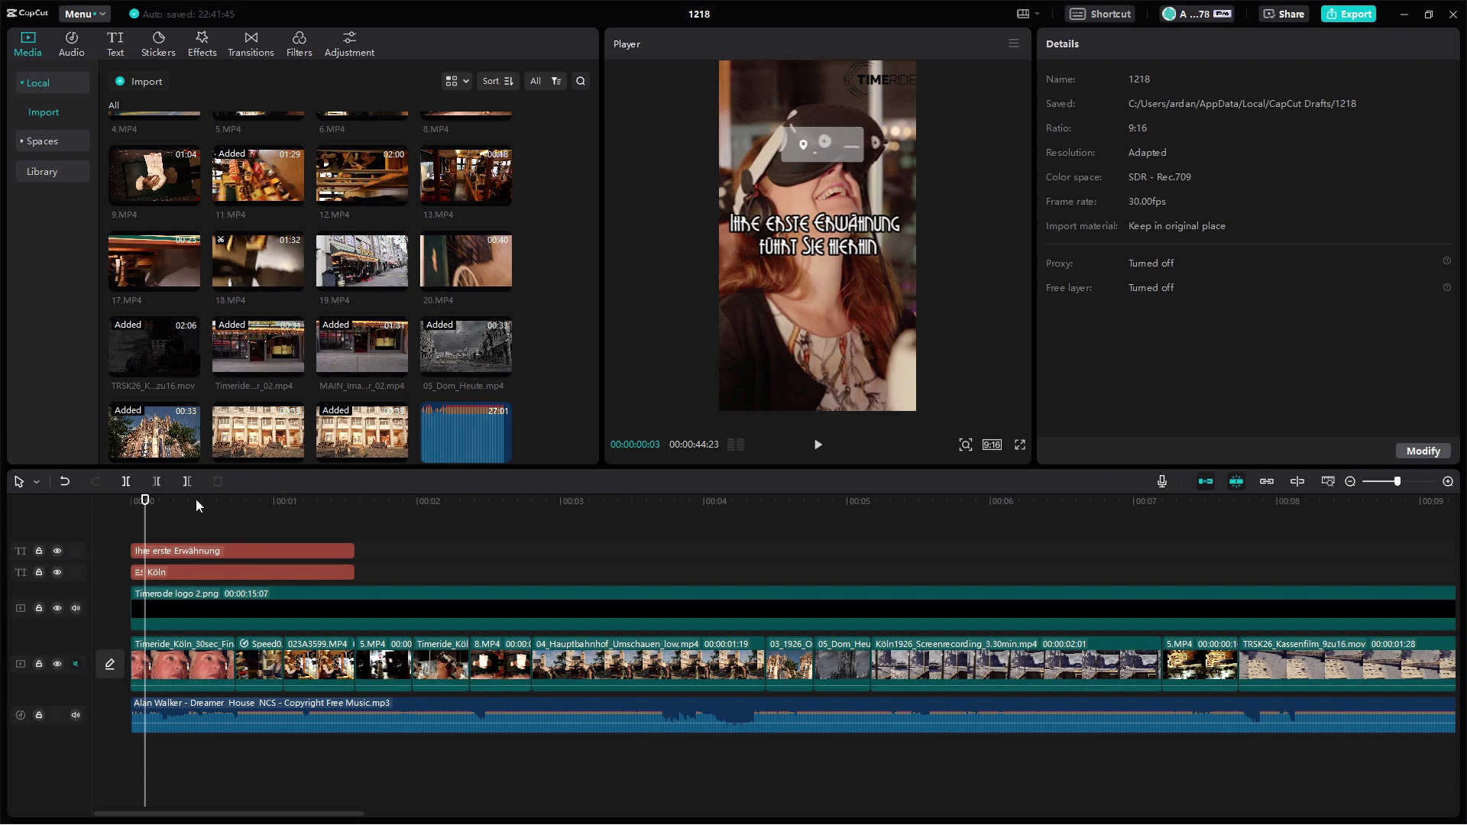
mouse_move(153, 505)
mouse_down()
mouse_move(132, 502)
mouse_move(263, 504)
mouse_move(112, 511)
mouse_move(150, 511)
mouse_up()
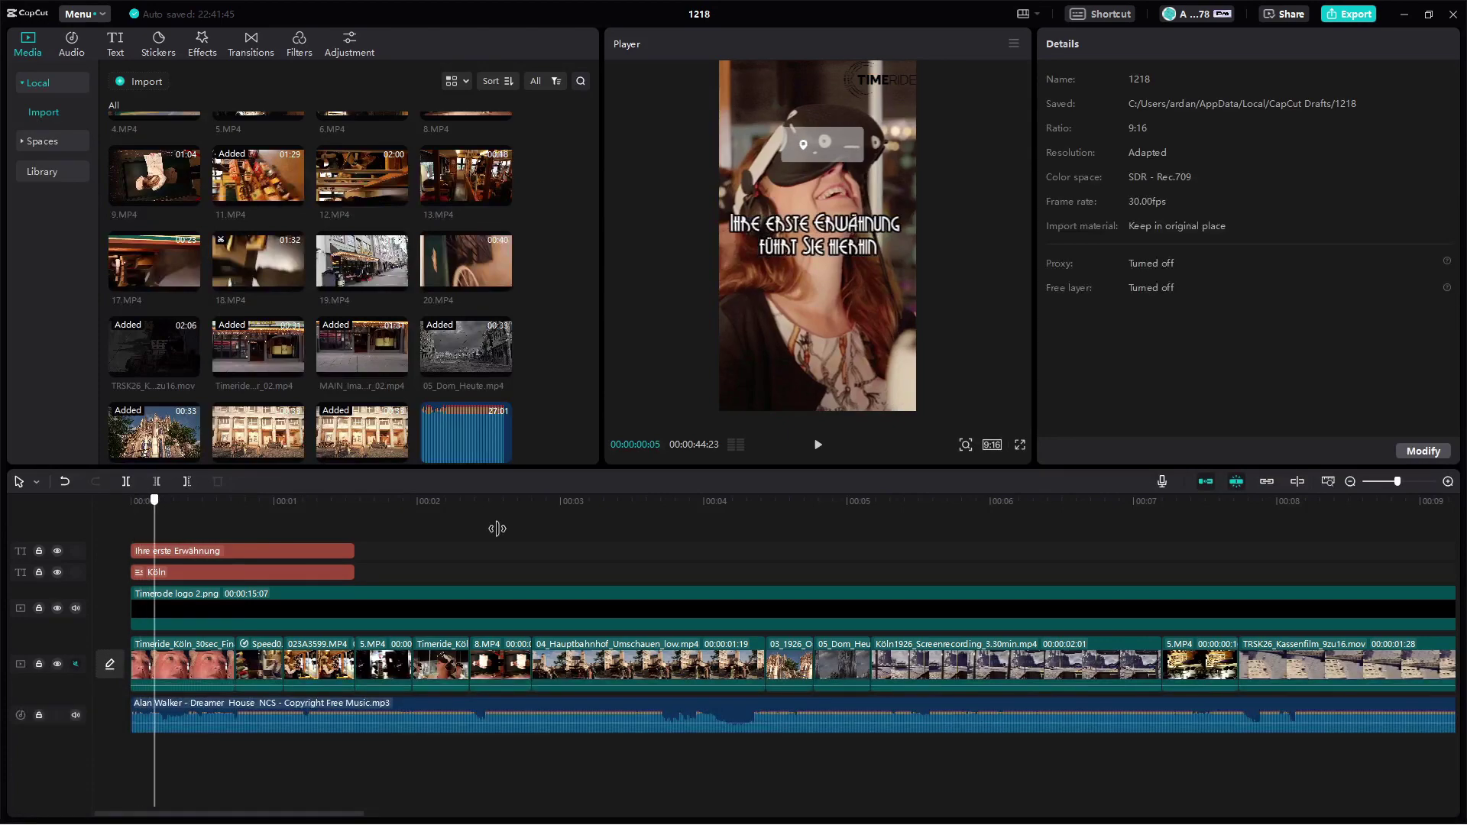
click(495, 524)
click(517, 543)
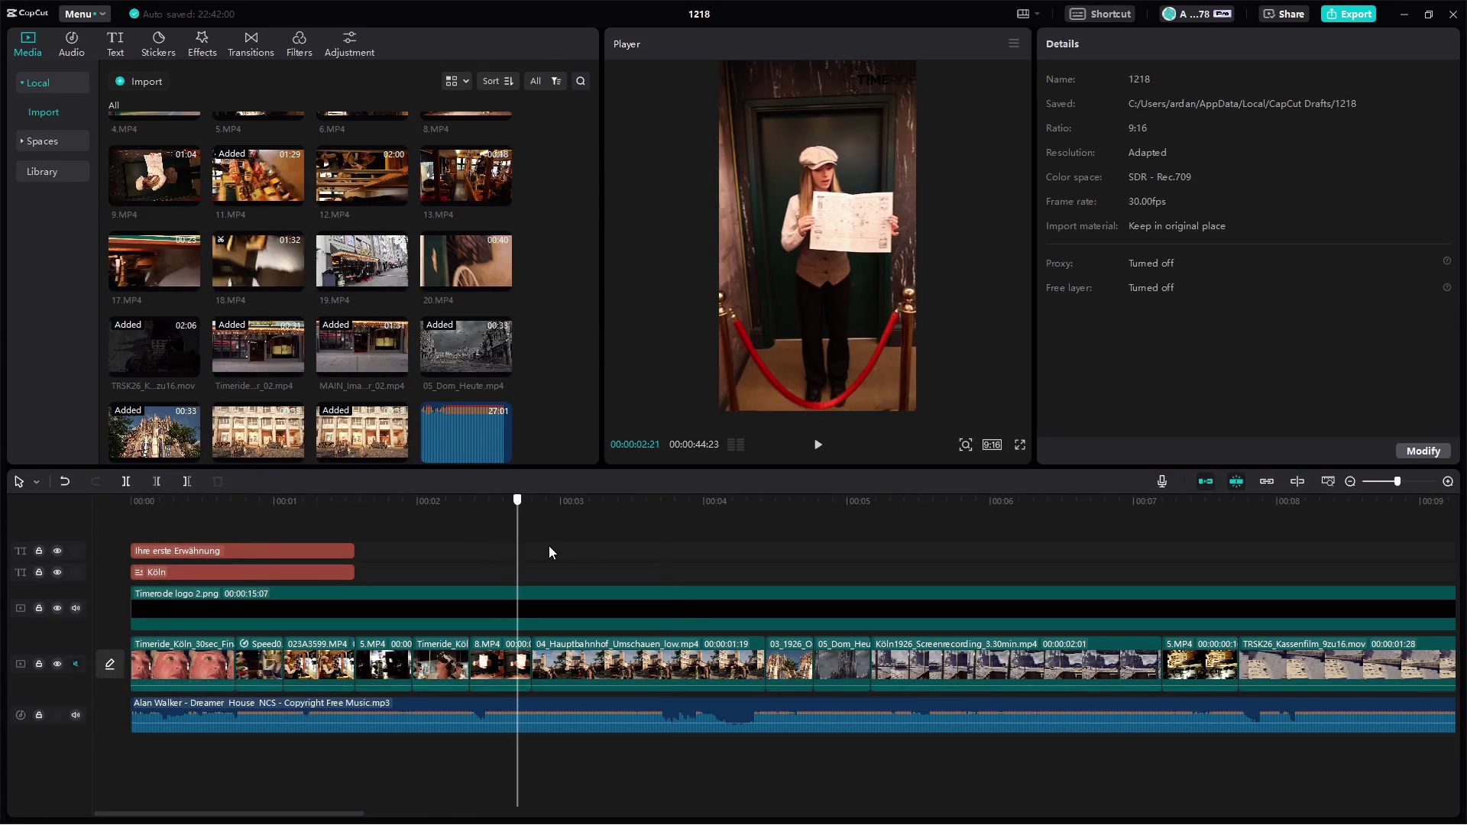
click(642, 529)
click(651, 533)
click(527, 535)
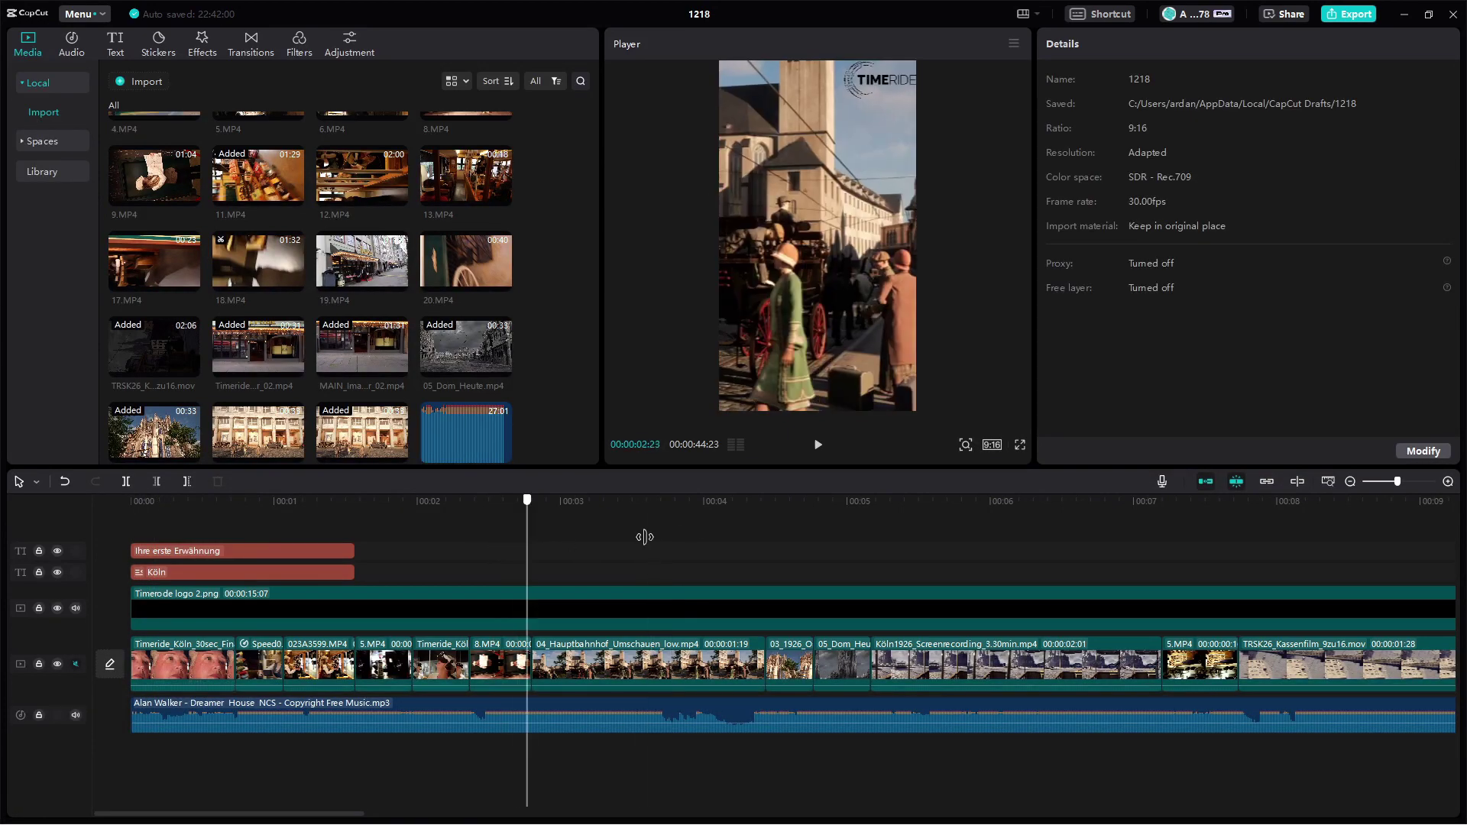
drag(707, 564, 130, 639)
- Inspect individual clips from 5.MP4 to 04_Hauptbahnhof_Umschauen_low.mp4 and the closing section up to the end card
click(501, 658)
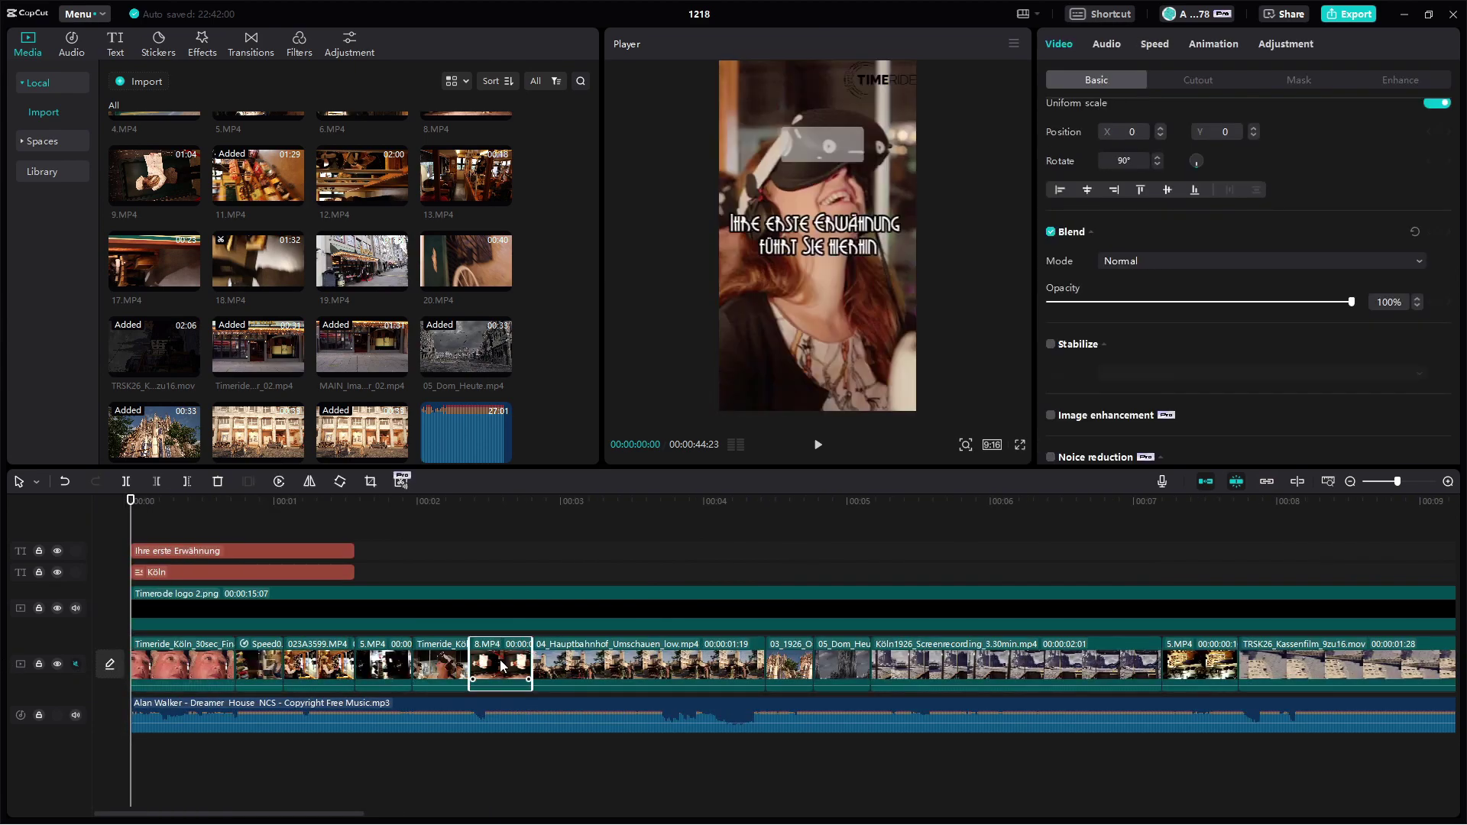
click(451, 659)
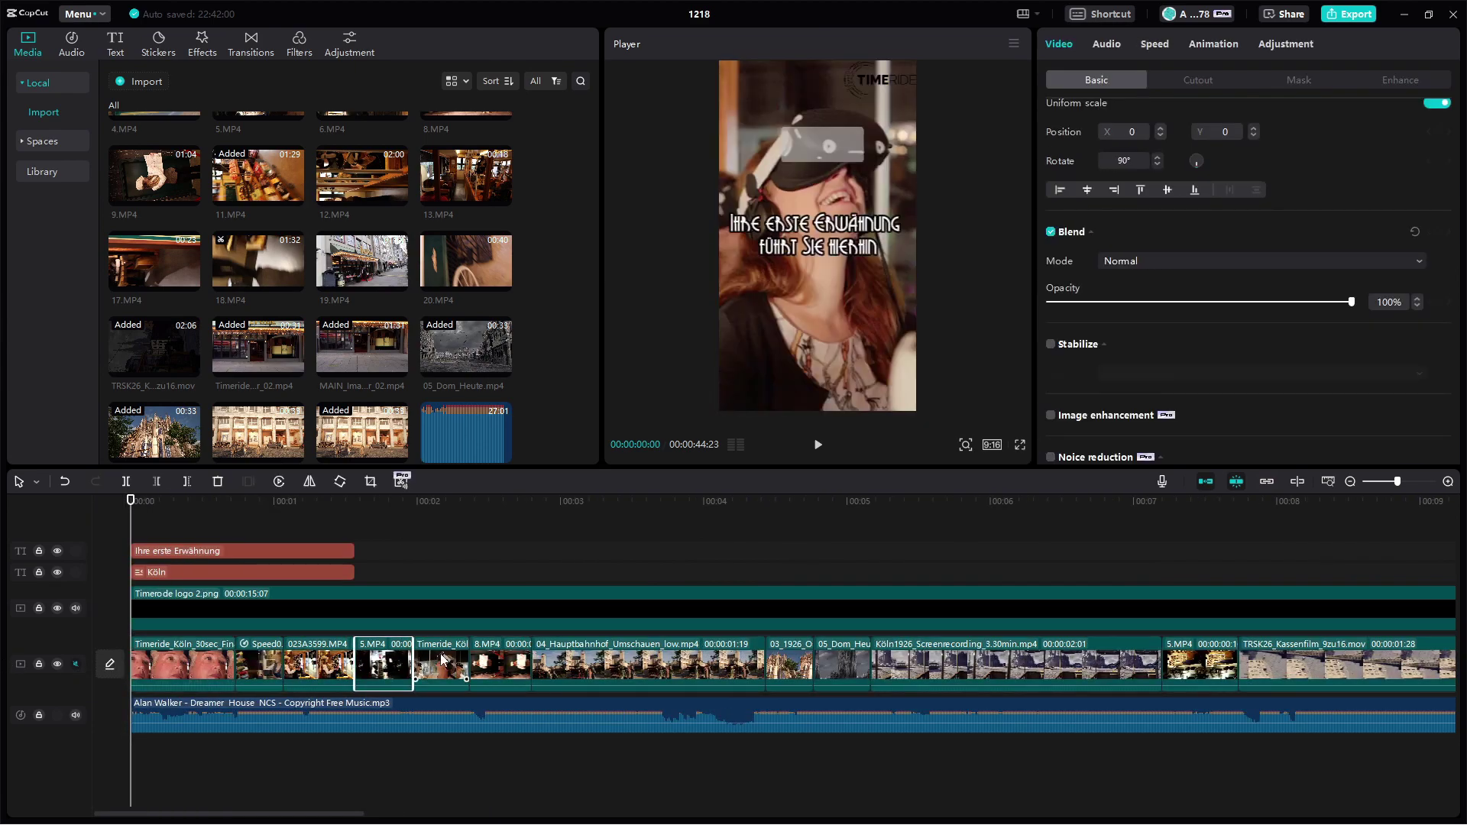
click(566, 663)
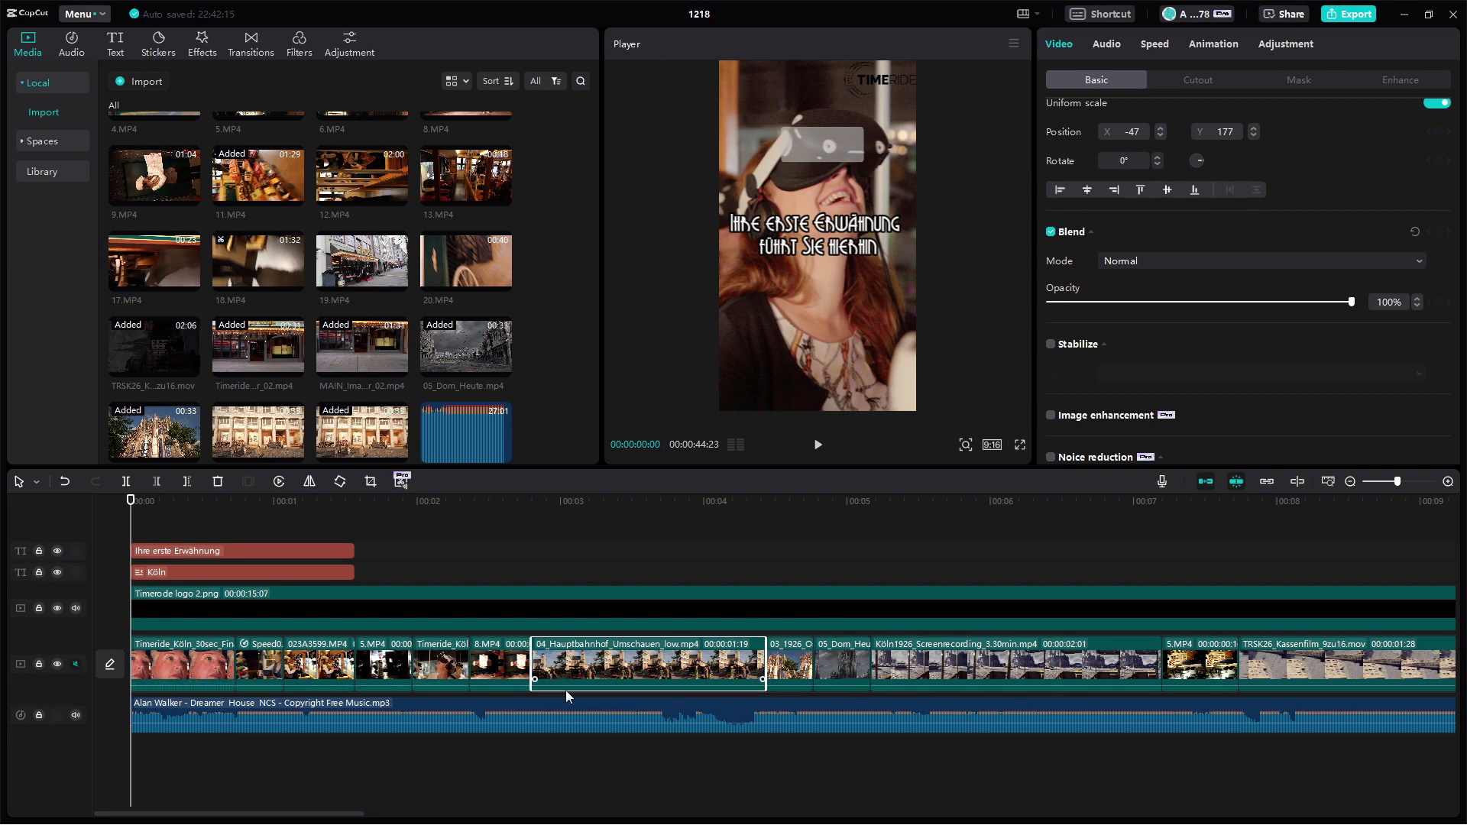
drag(311, 818, 555, 802)
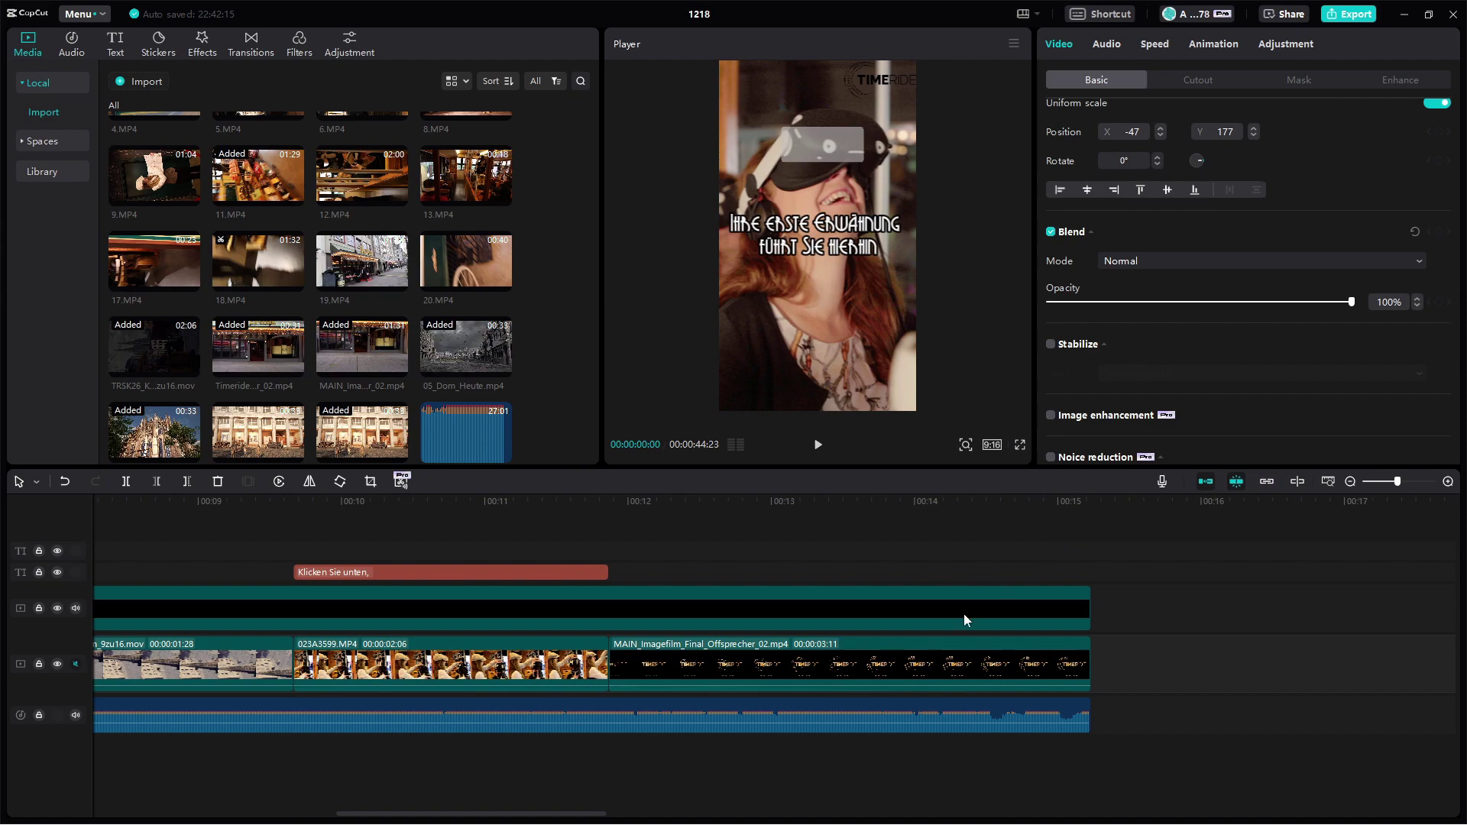
click(750, 663)
drag(676, 506, 1048, 498)
drag(521, 513, 188, 555)
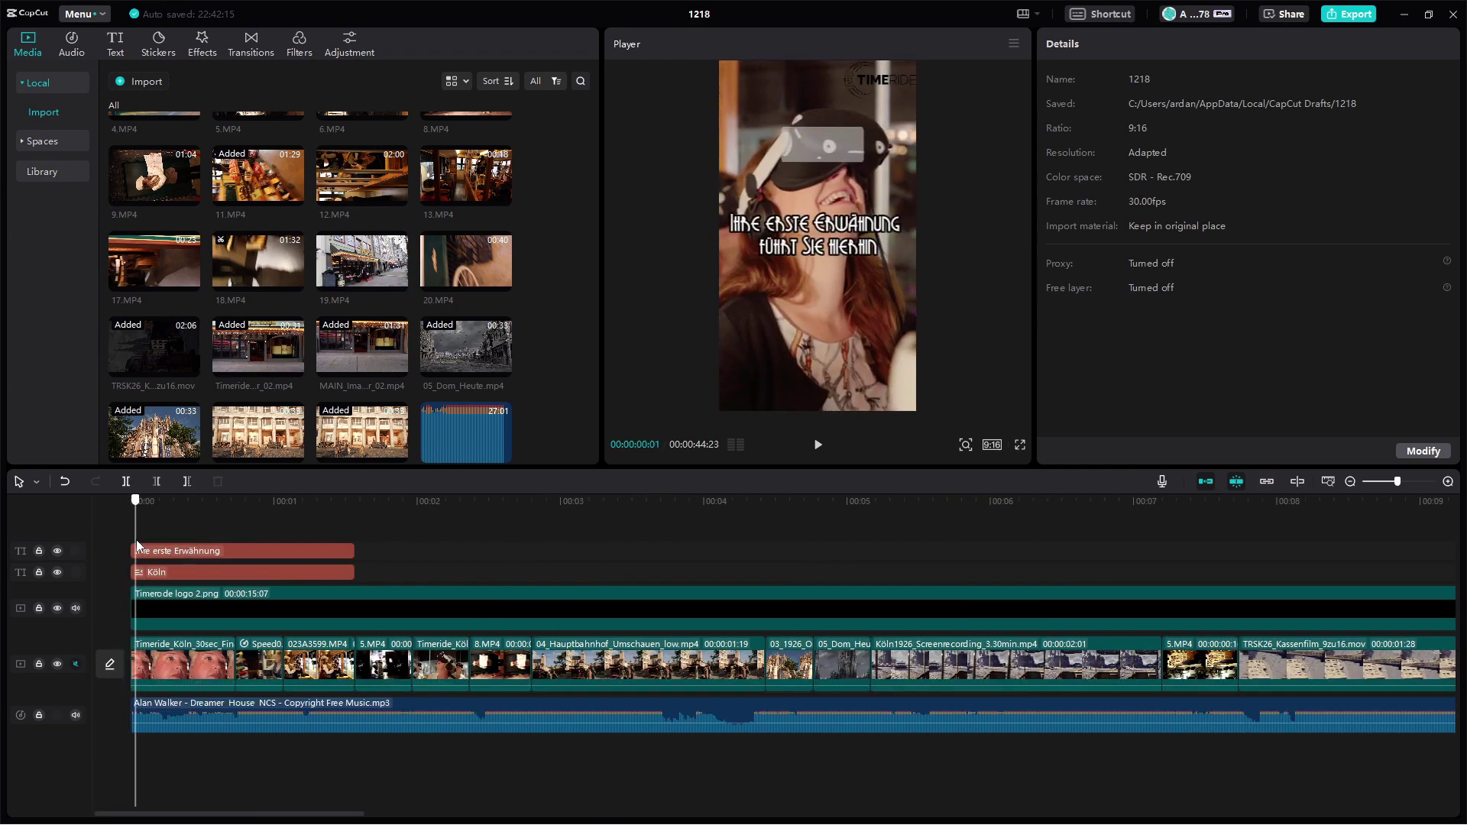
- Play the opening section again and step through its frames to check the text and Köln tag, ending at the video's start
key(space)
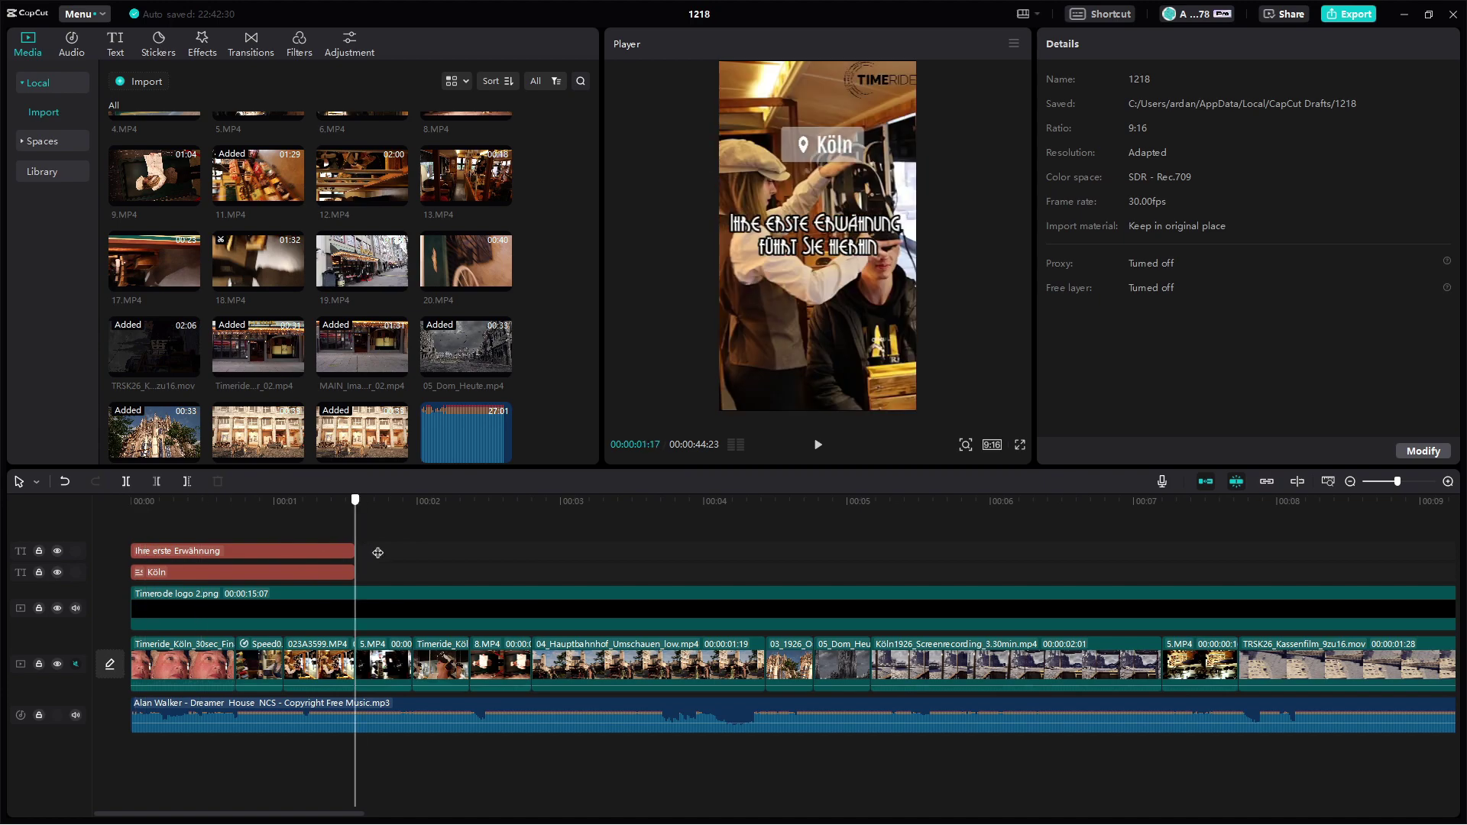
drag(142, 565, 137, 564)
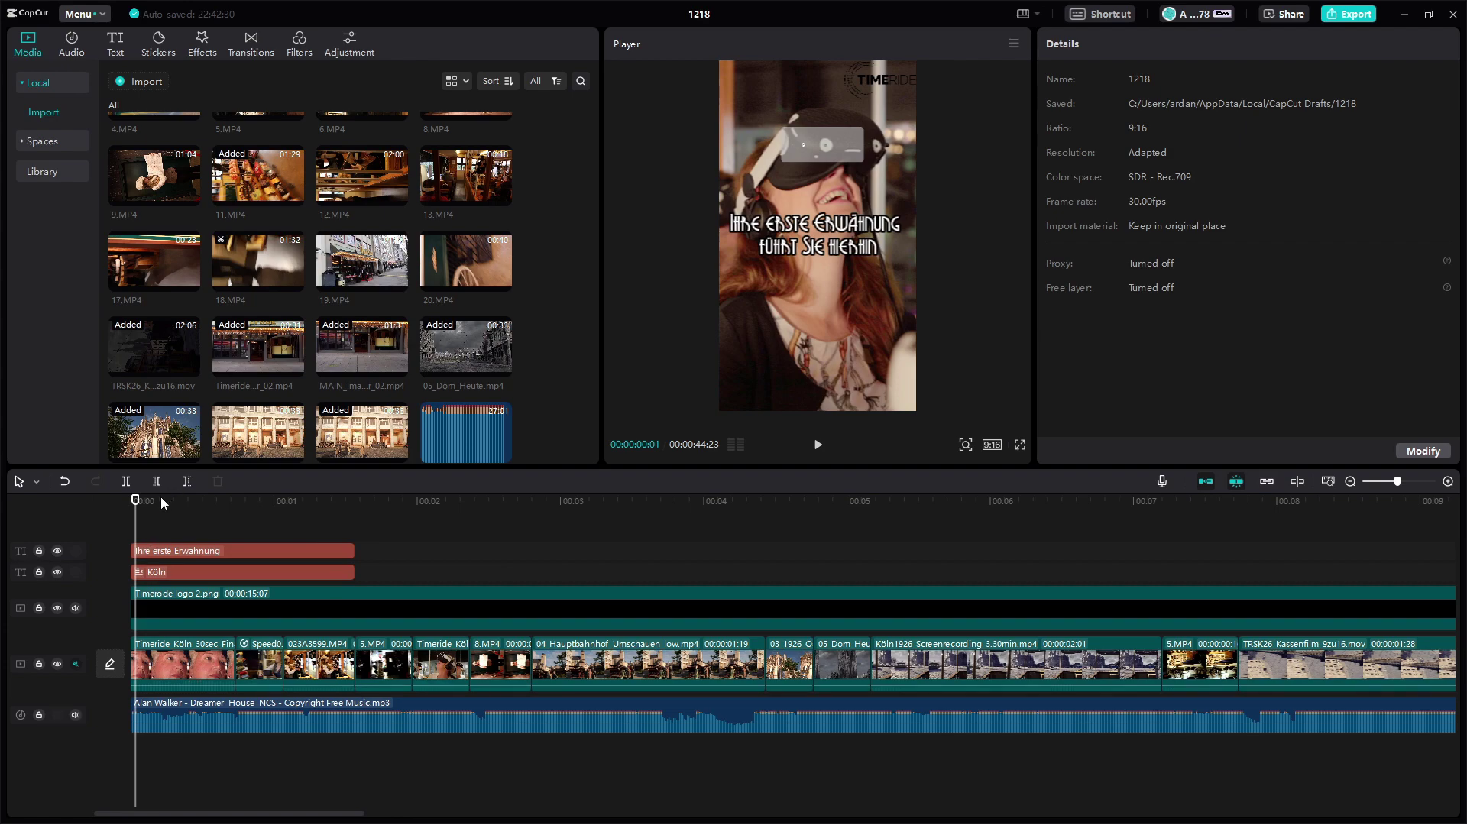
key(Right)
key(Right)
key(Right)
key(Right)
key(Right)
key(Right)
key(Right)
key(Right)
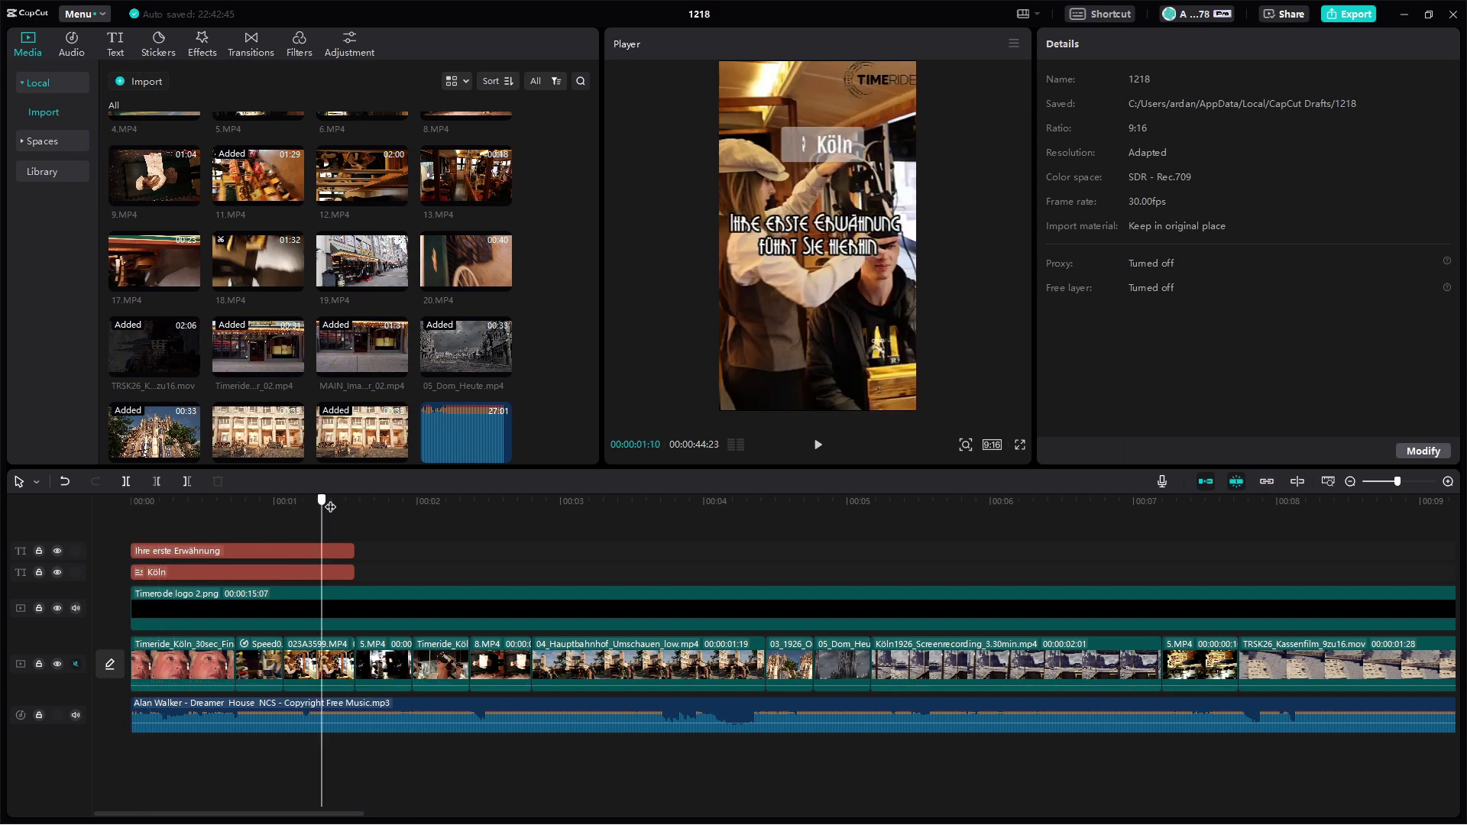
click(486, 510)
key(Home)
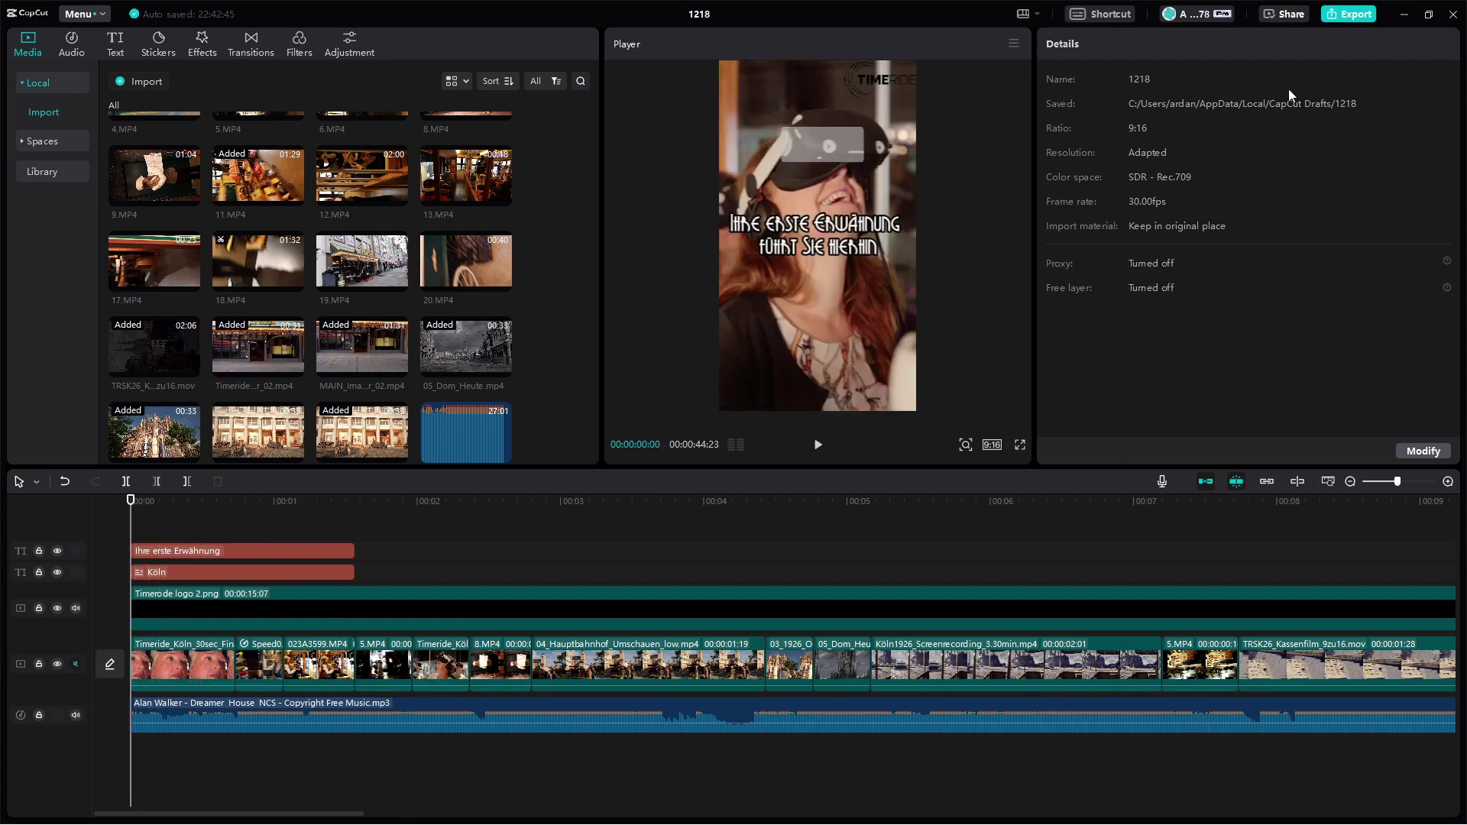
click(1351, 17)
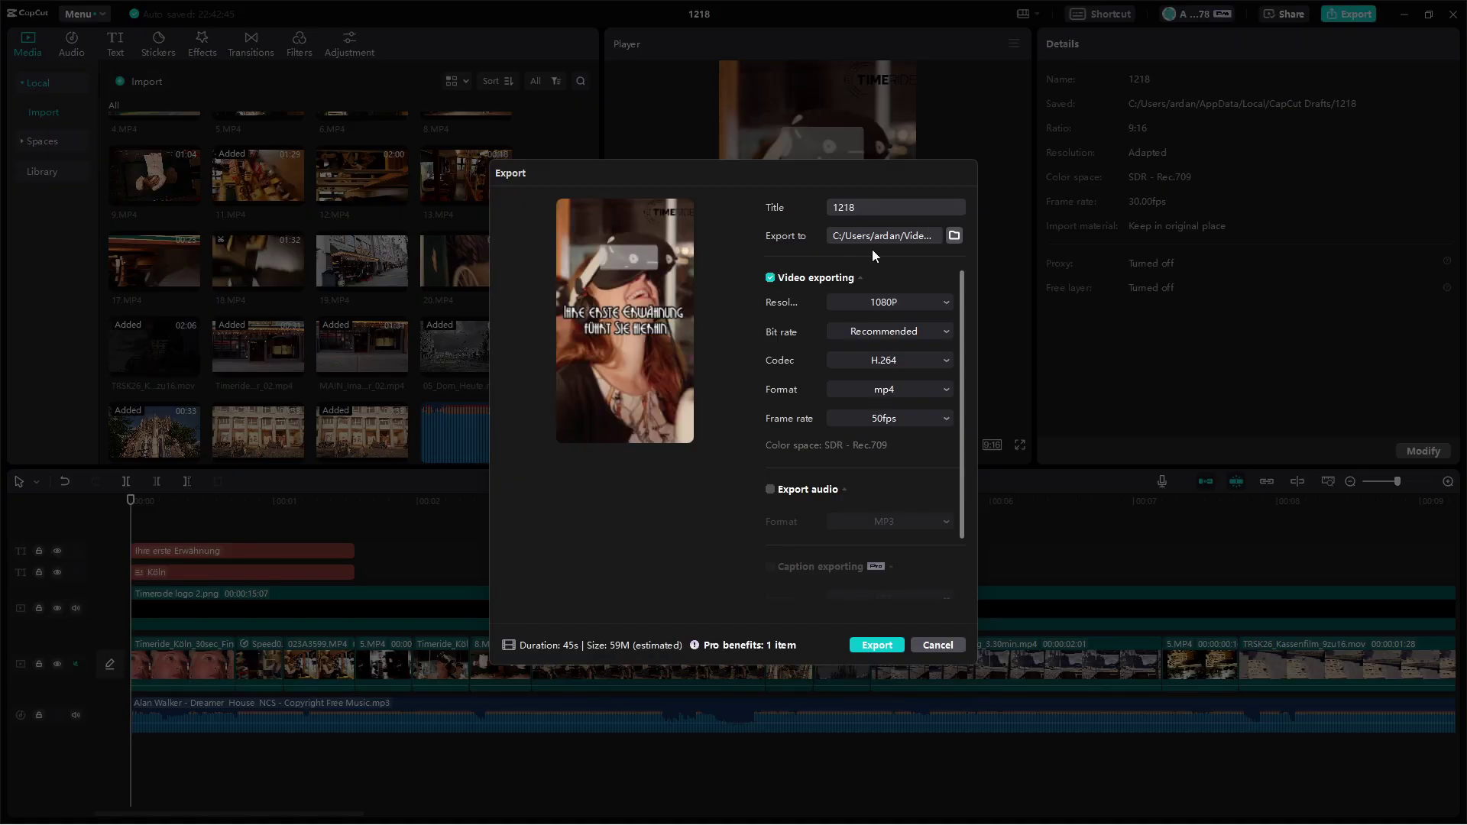
click(955, 236)
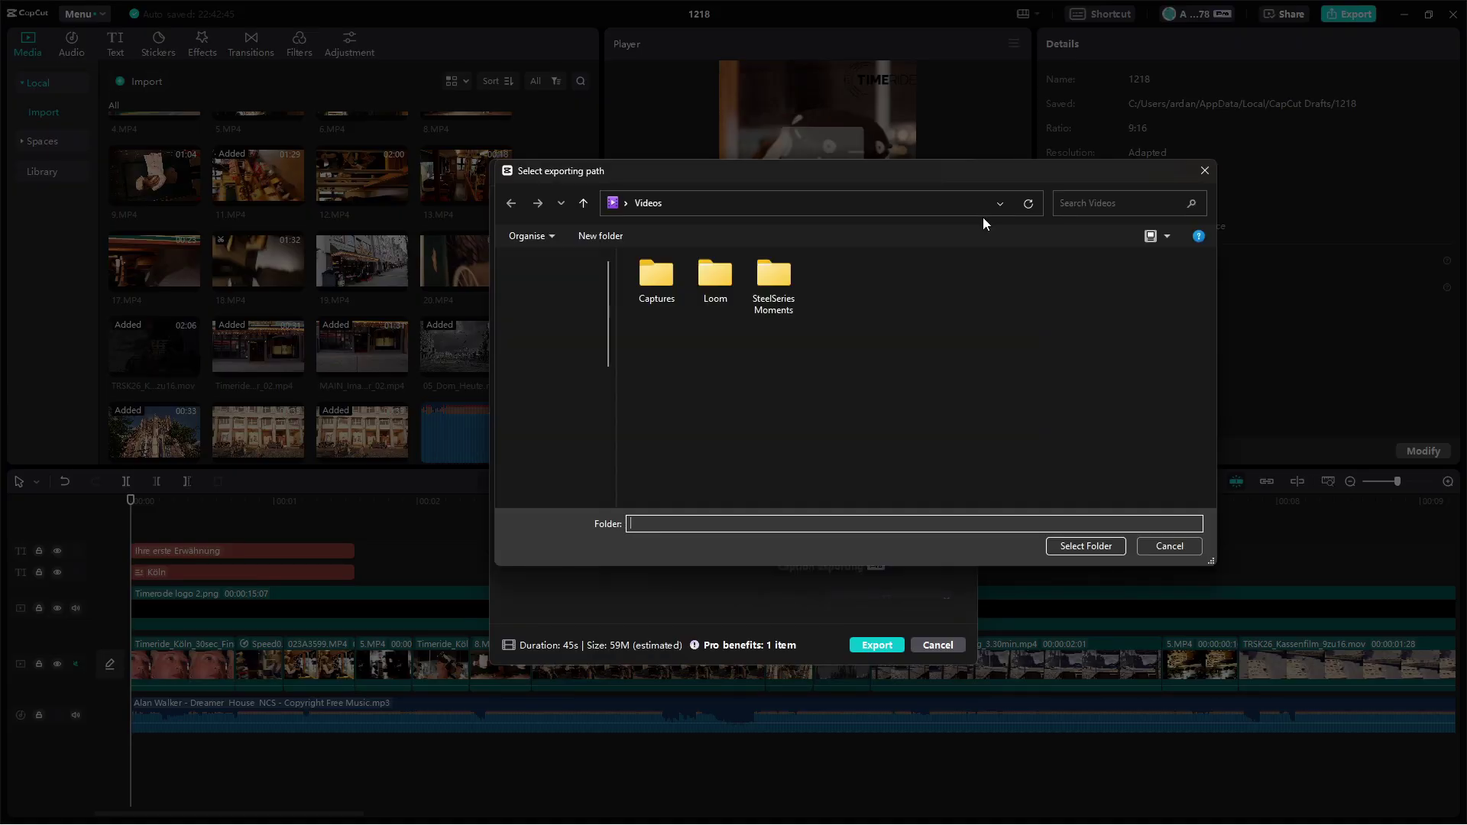
click(1200, 171)
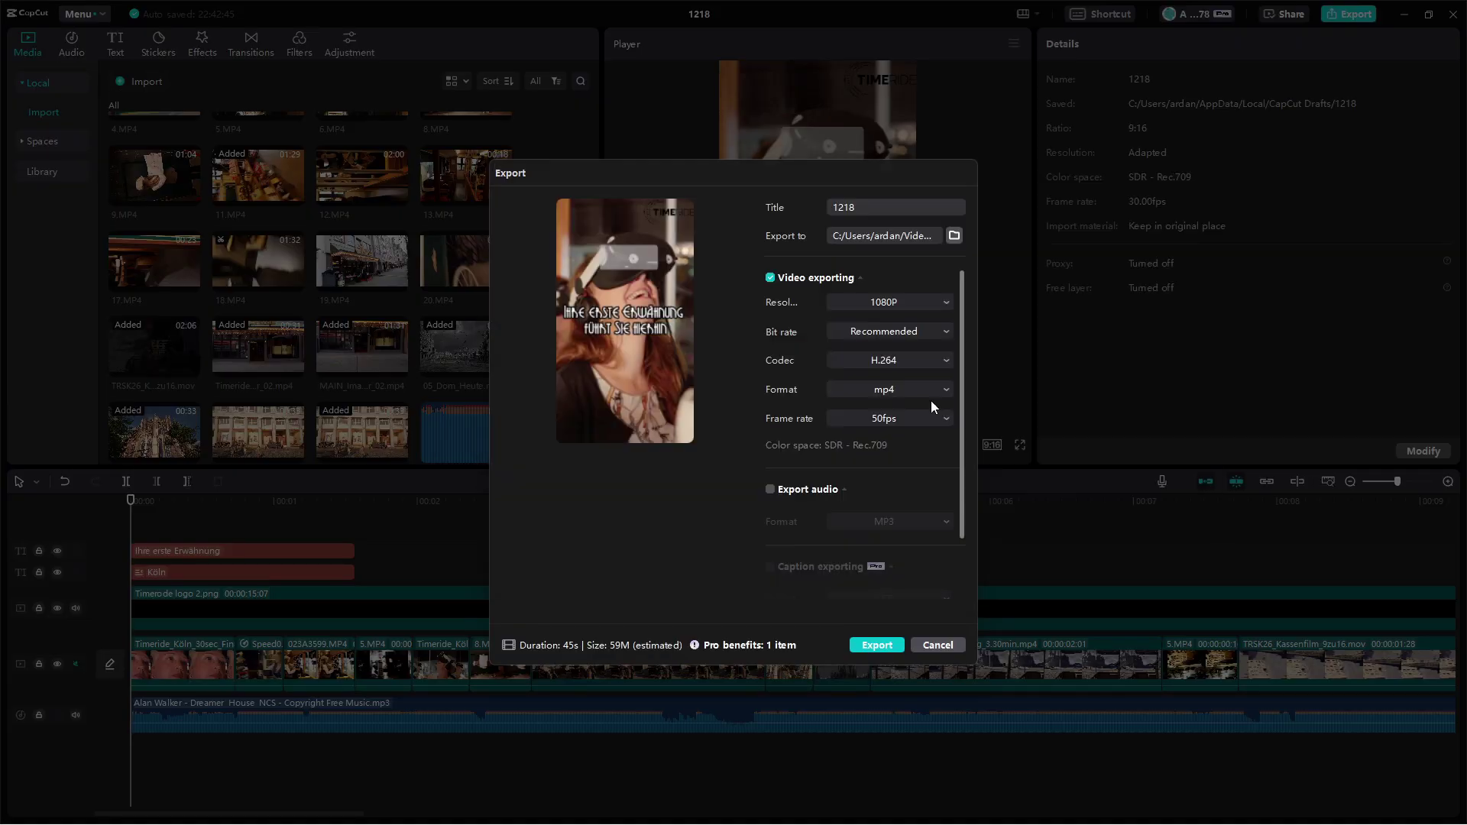
click(887, 645)
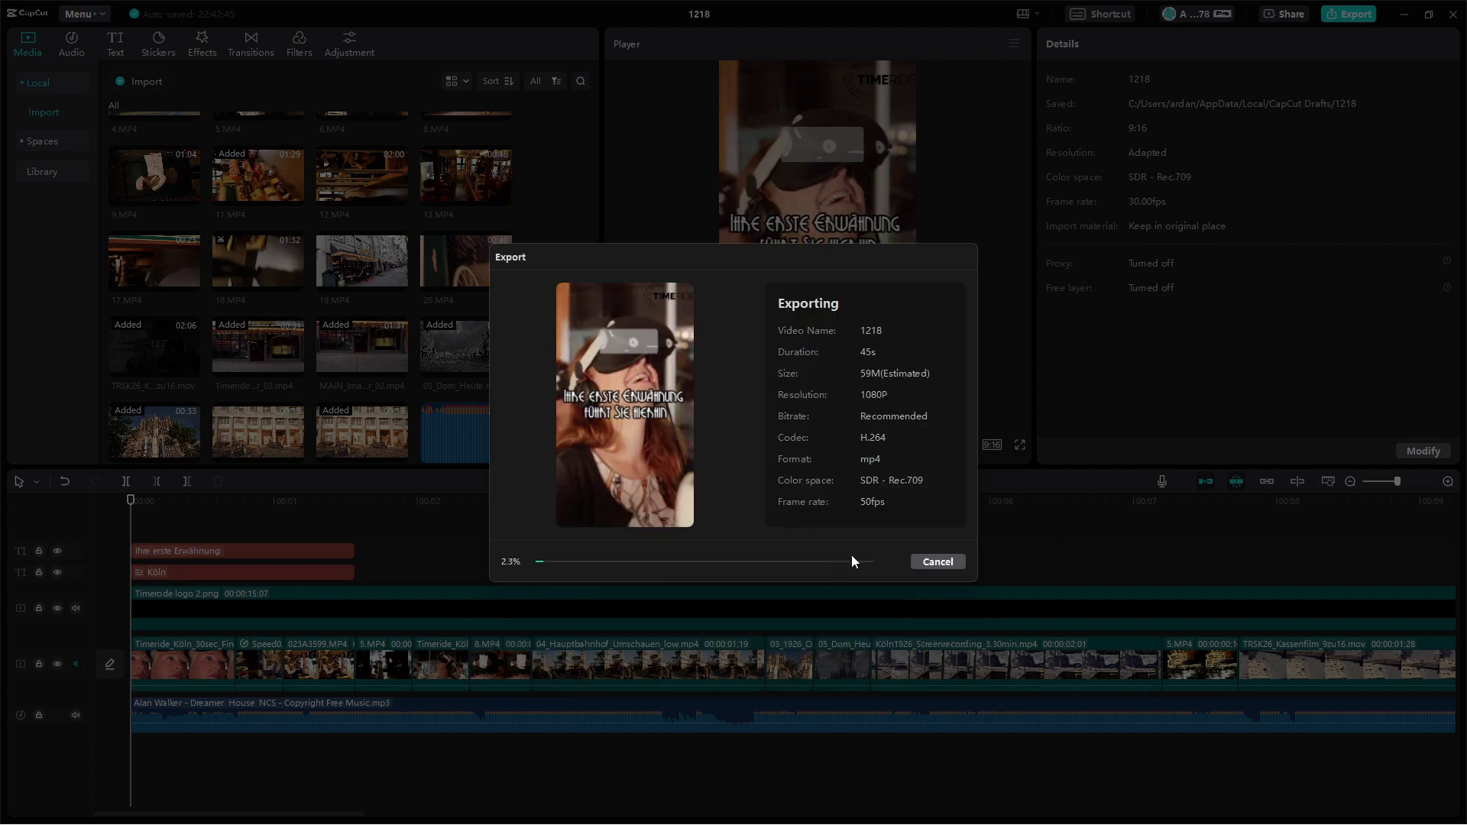
click(933, 564)
click(691, 481)
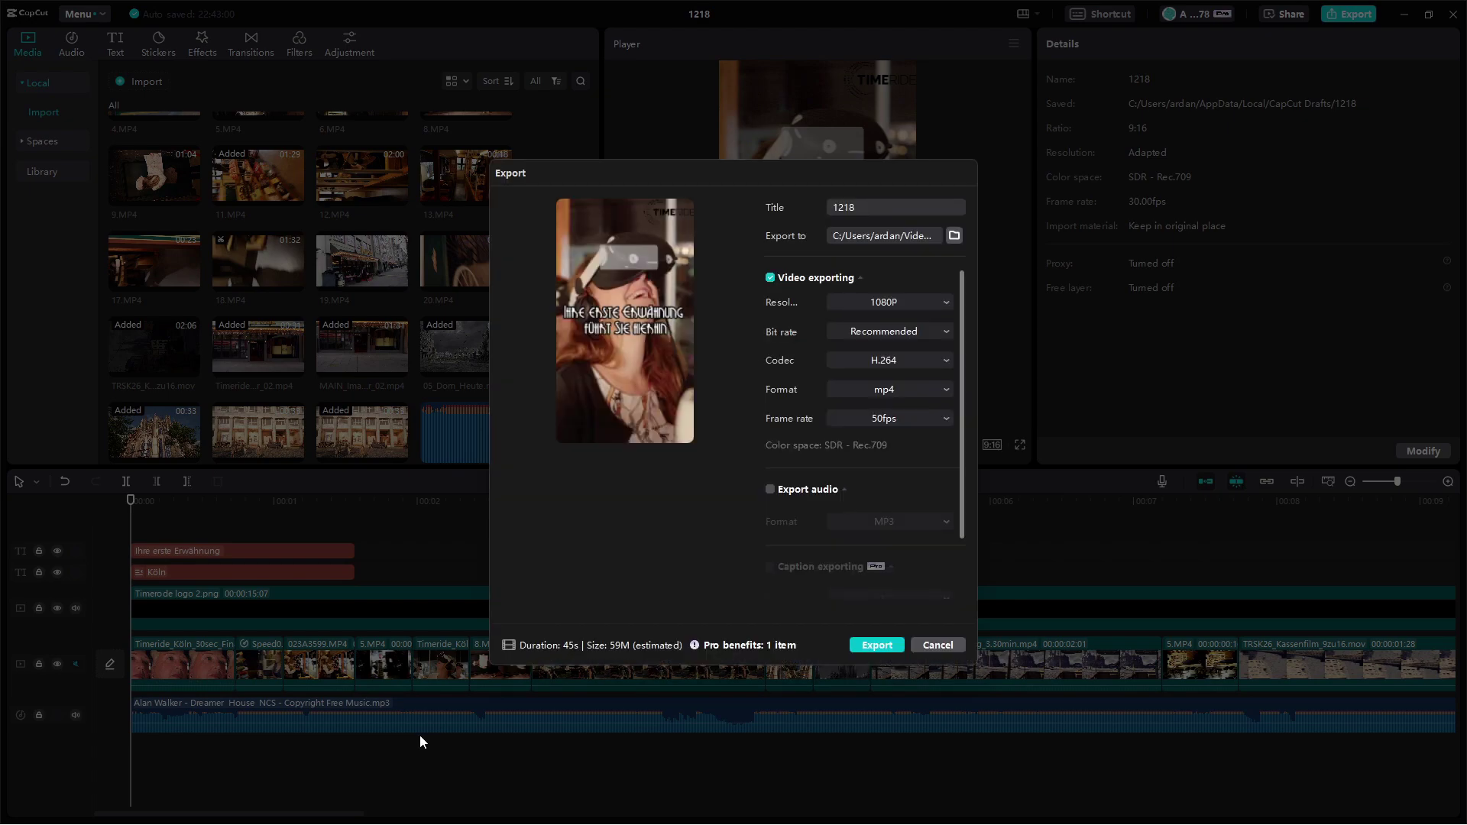
click(937, 649)
- Delete the leftover 11.MP4 and 2.MP4 clips and any other remnants after the end card so the project ends with it
drag(157, 501, 1102, 514)
drag(880, 702, 684, 586)
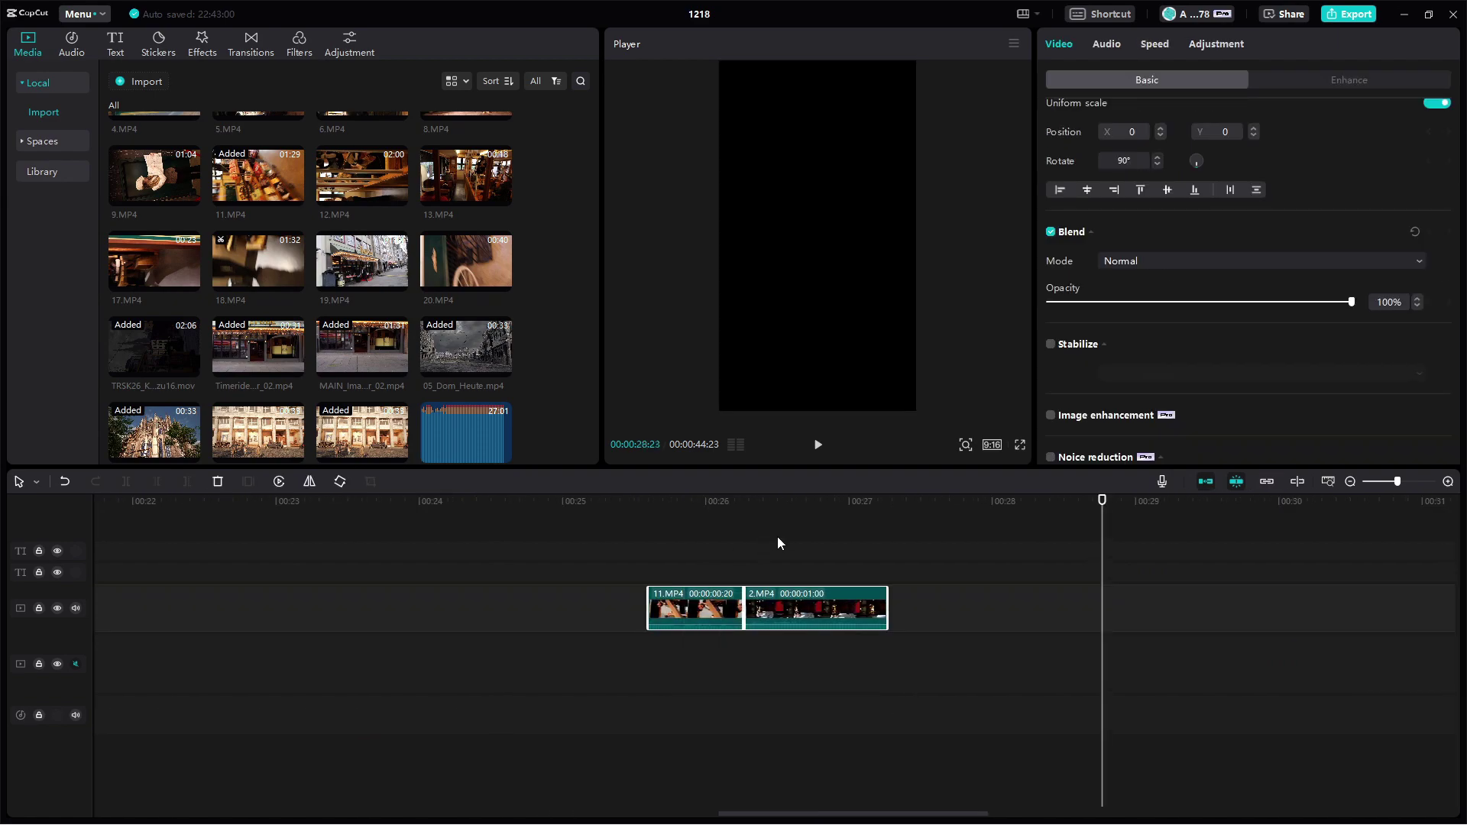
key(Delete)
click(857, 662)
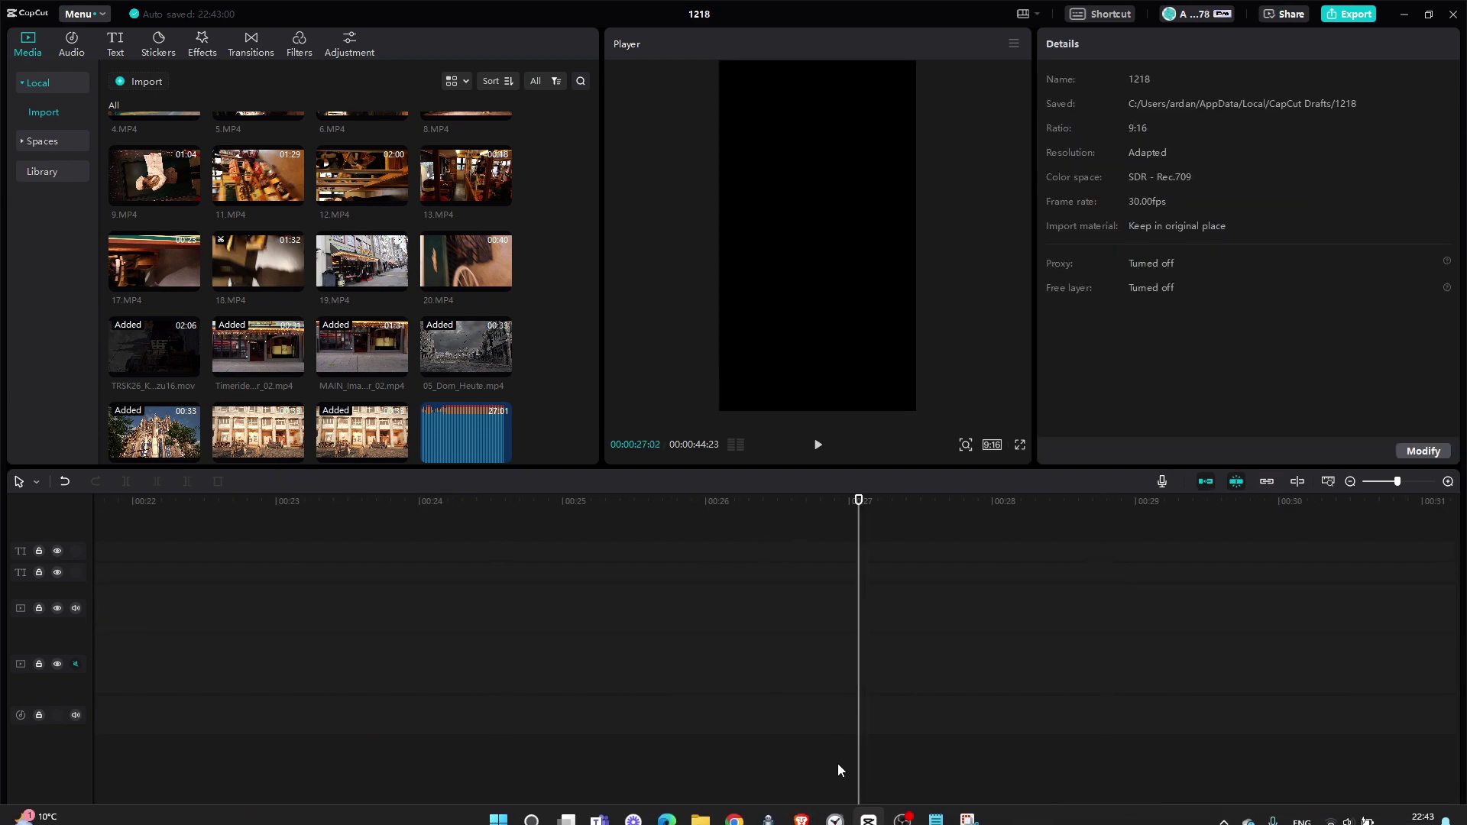
drag(982, 812, 1455, 799)
drag(933, 635, 868, 569)
key(Delete)
click(874, 569)
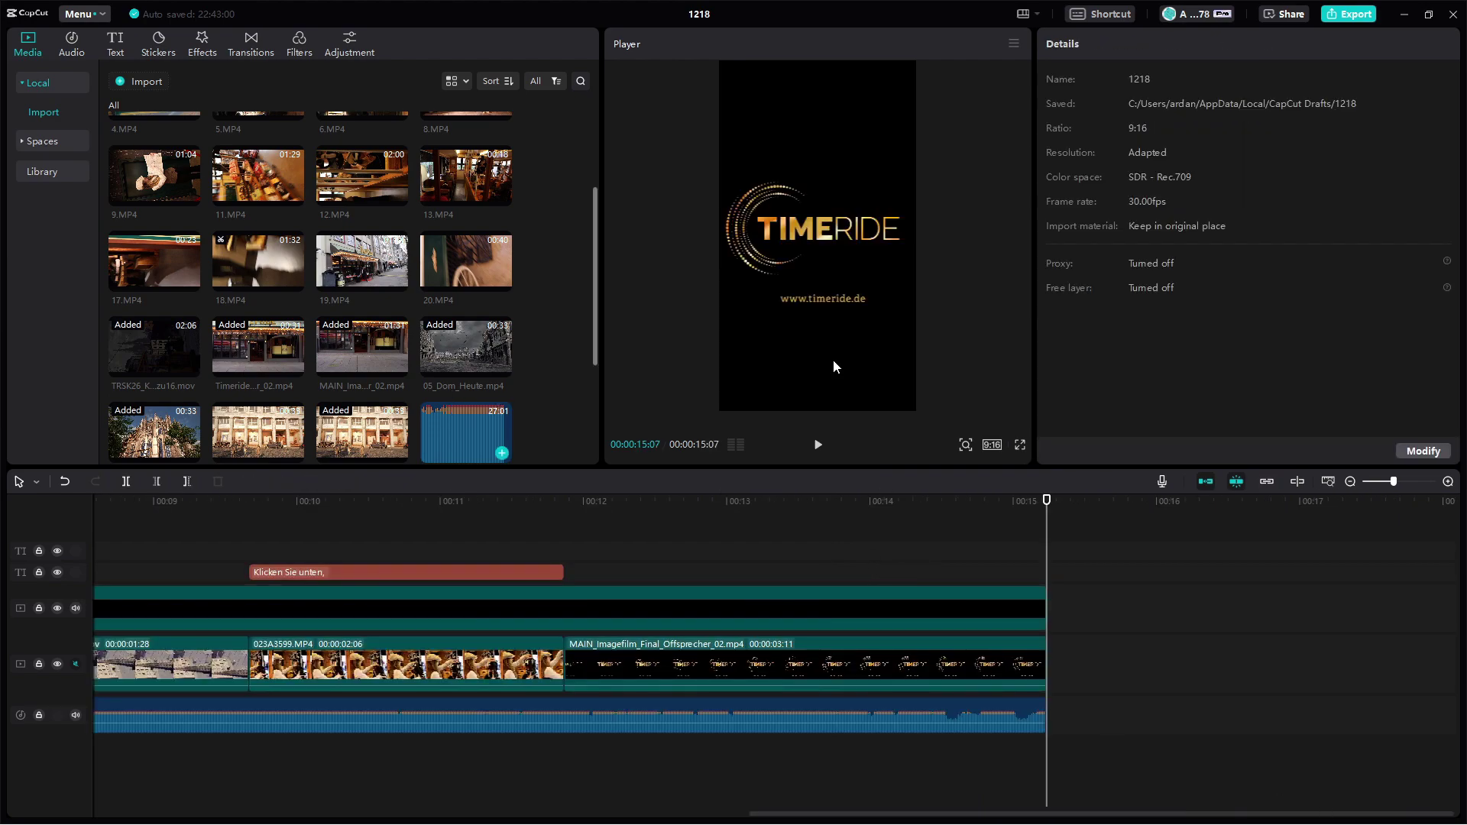
- Export the video as 1218 at 1080P, recommended bit rate, H.264, mp4 and 50fps, and pause the finished video's preview
click(1329, 22)
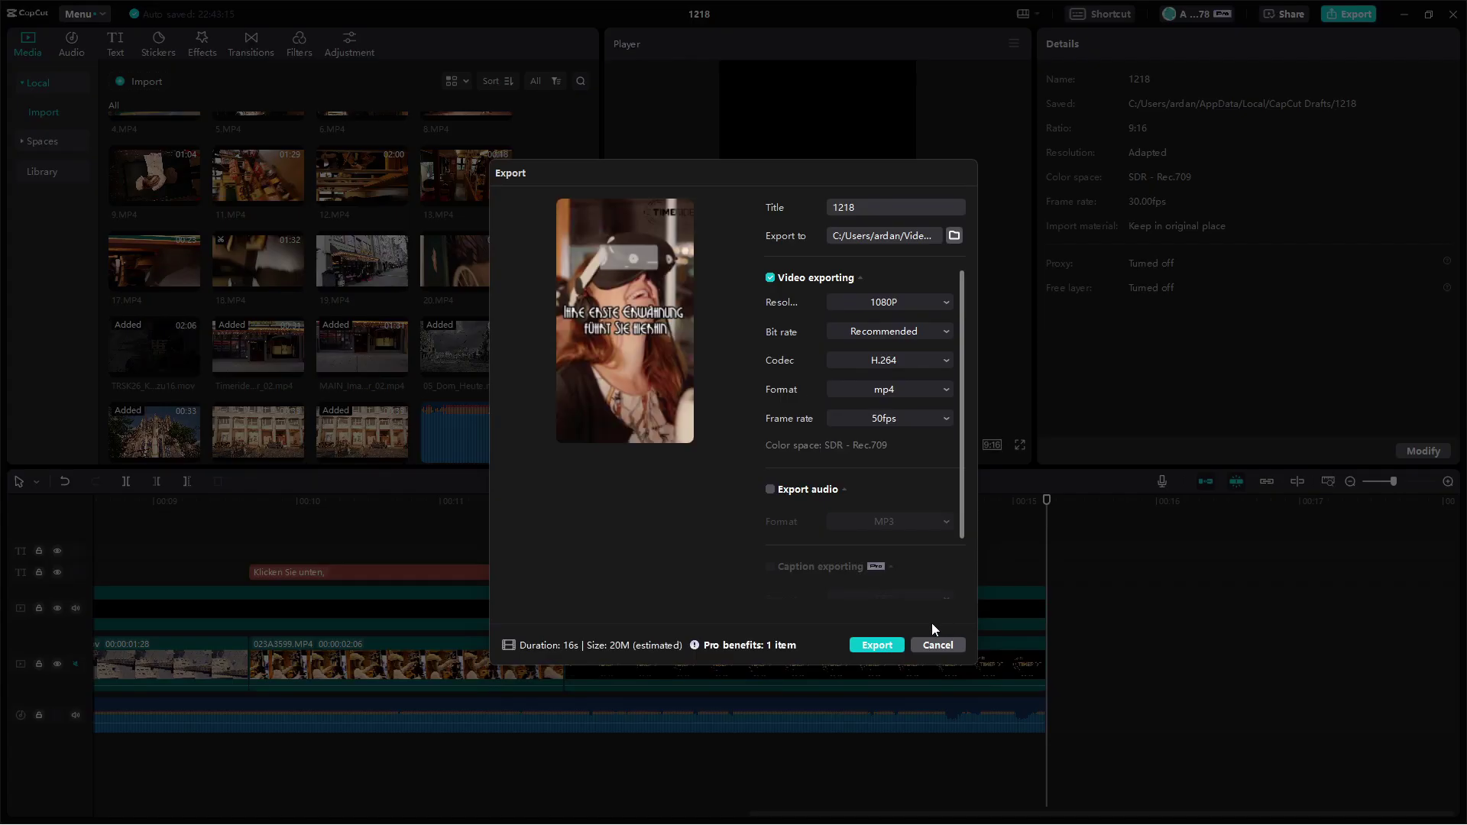
click(874, 642)
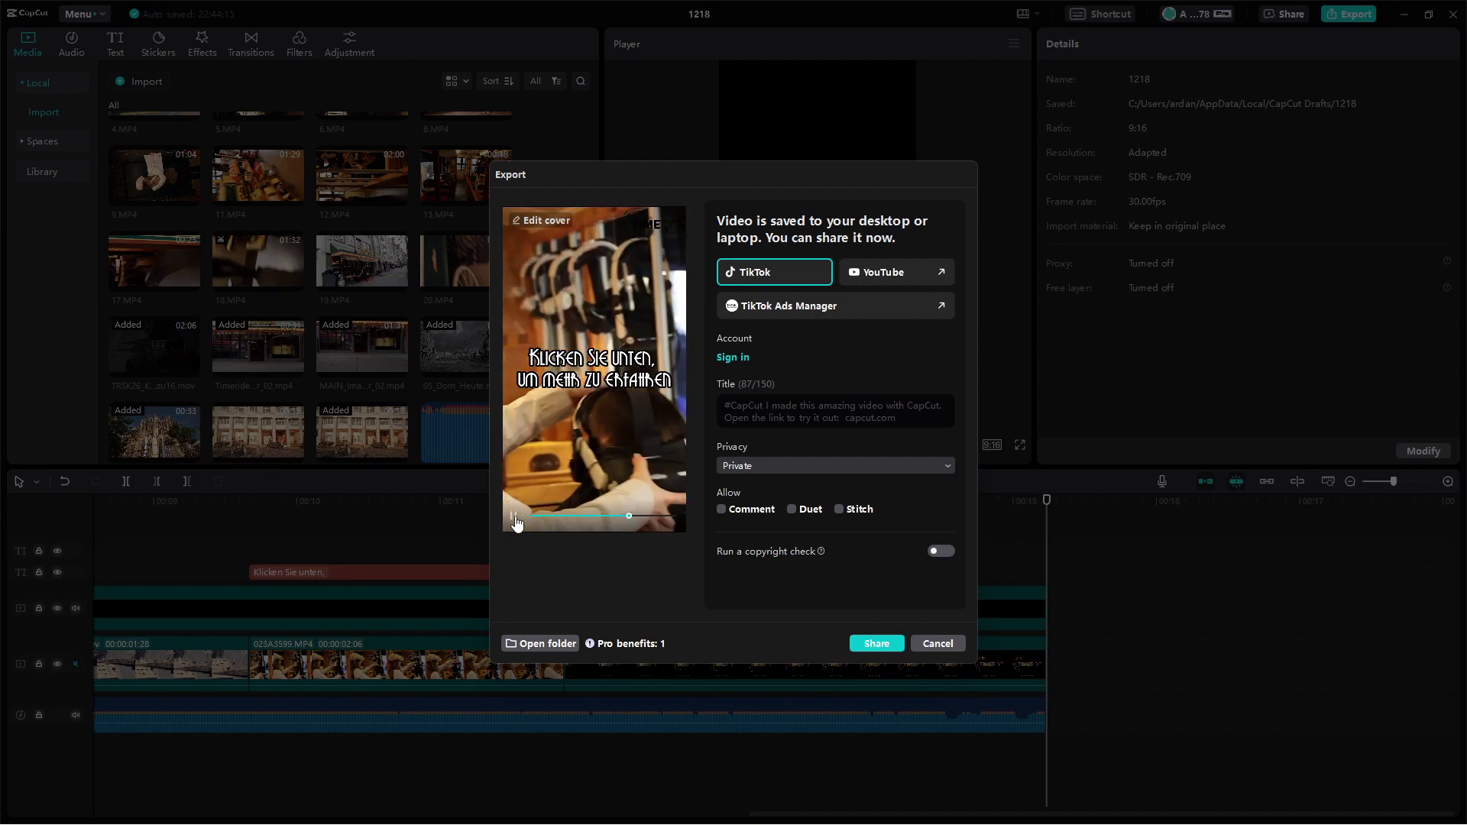
click(513, 516)
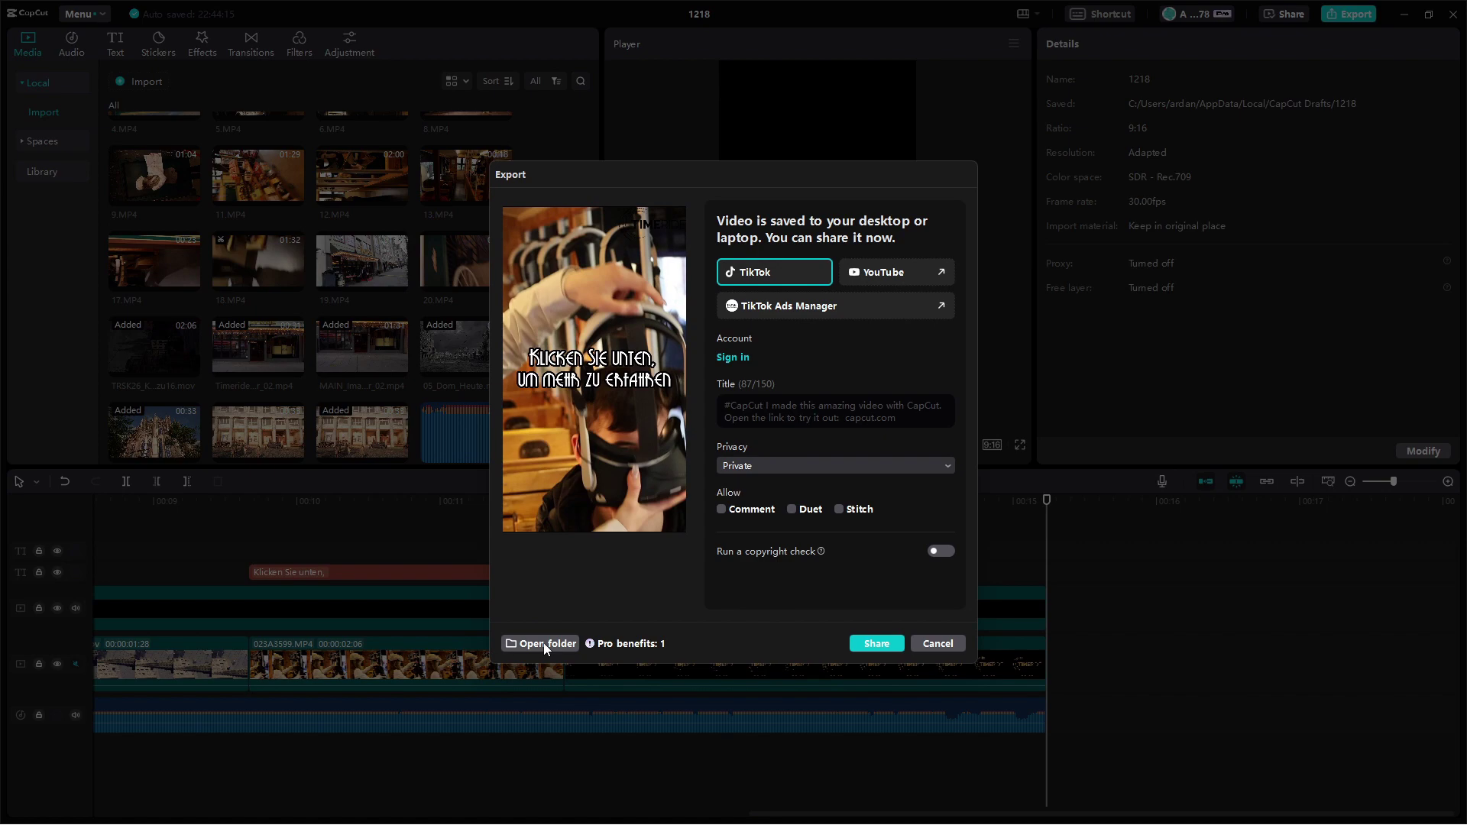
- Open the export folder and play the exported 1218 video in a maximized Media Player window
click(542, 643)
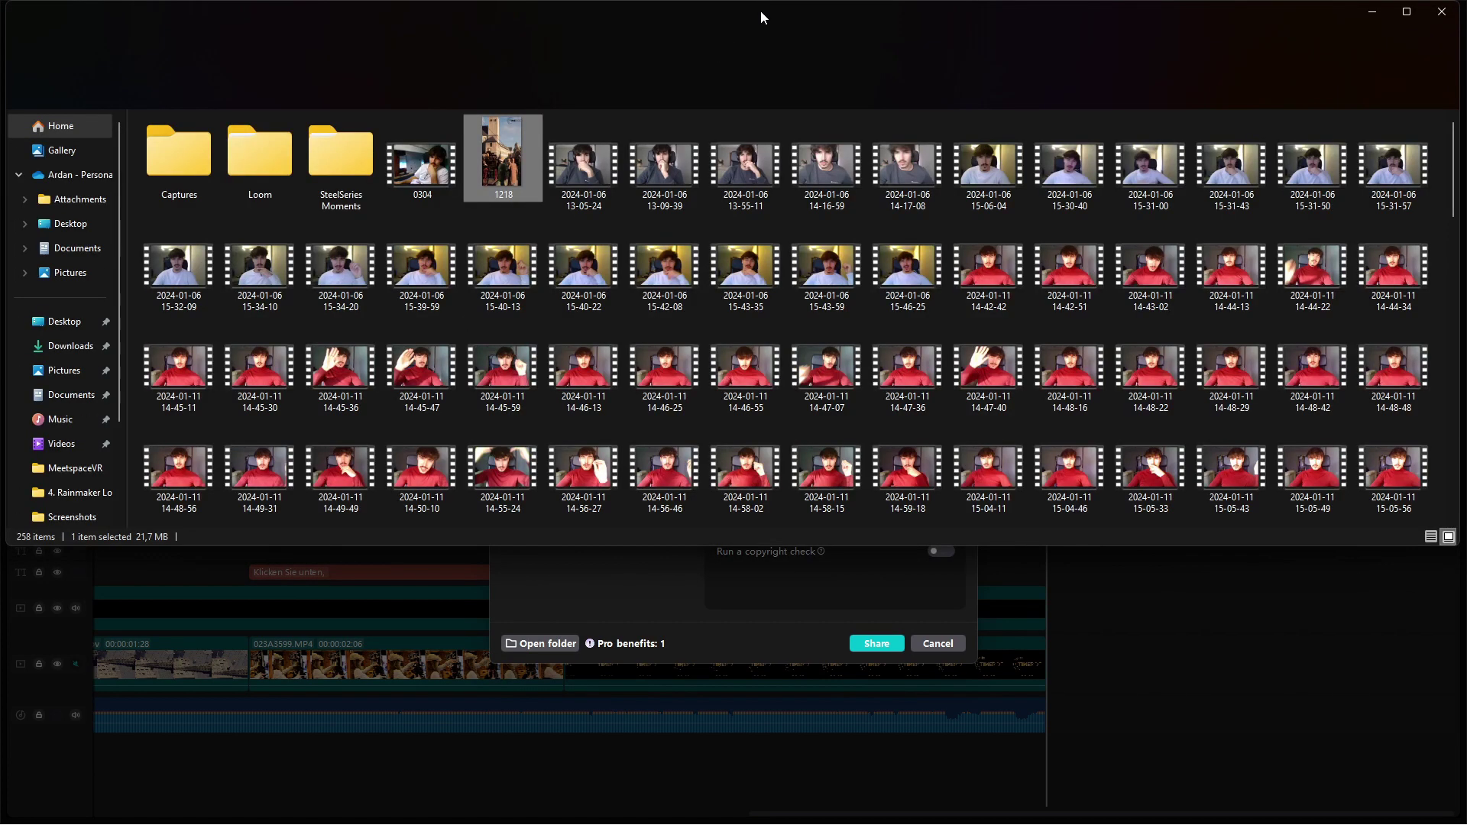
double_click(759, 11)
double_click(521, 176)
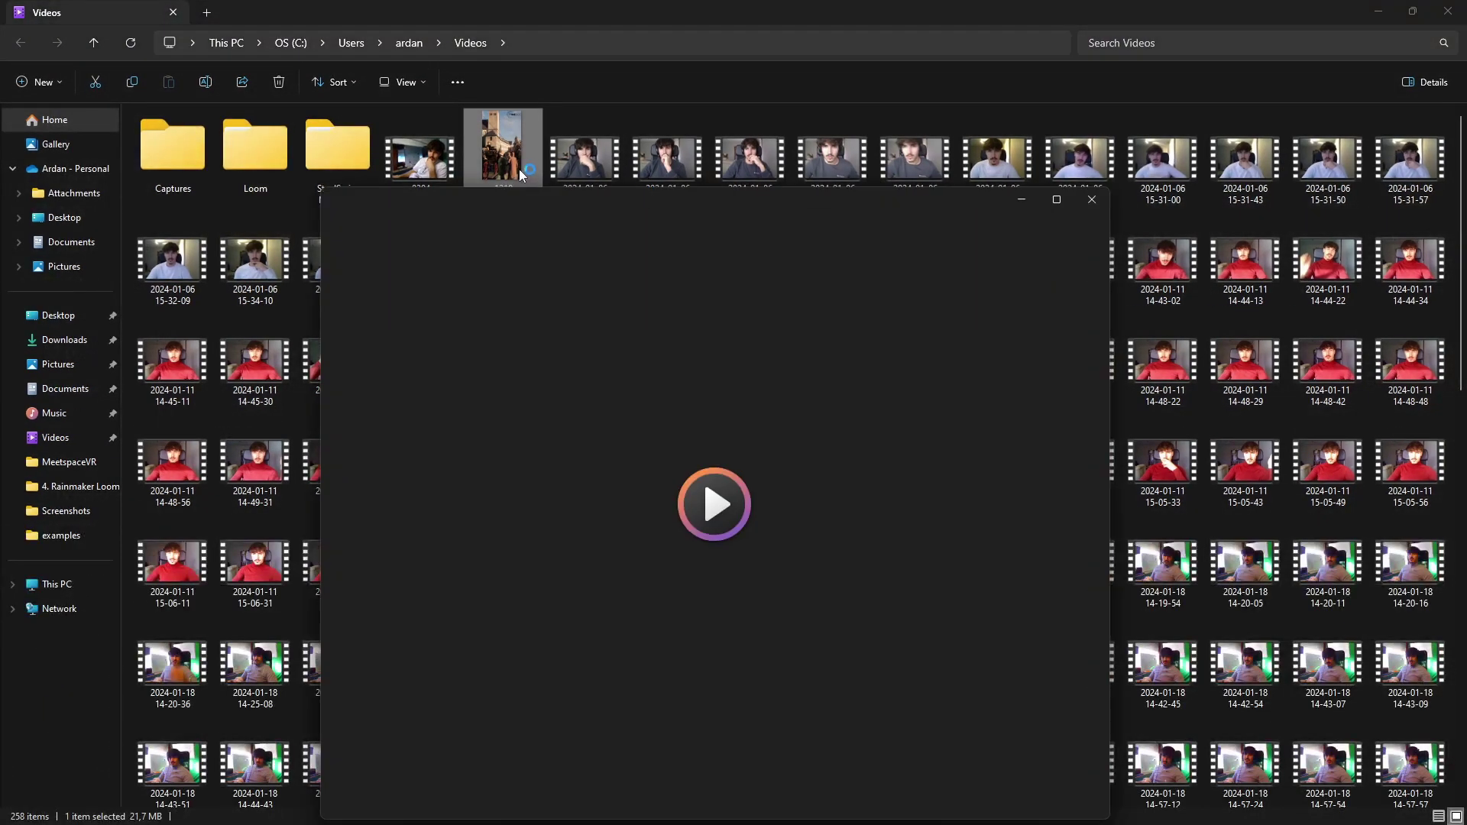
double_click(659, 199)
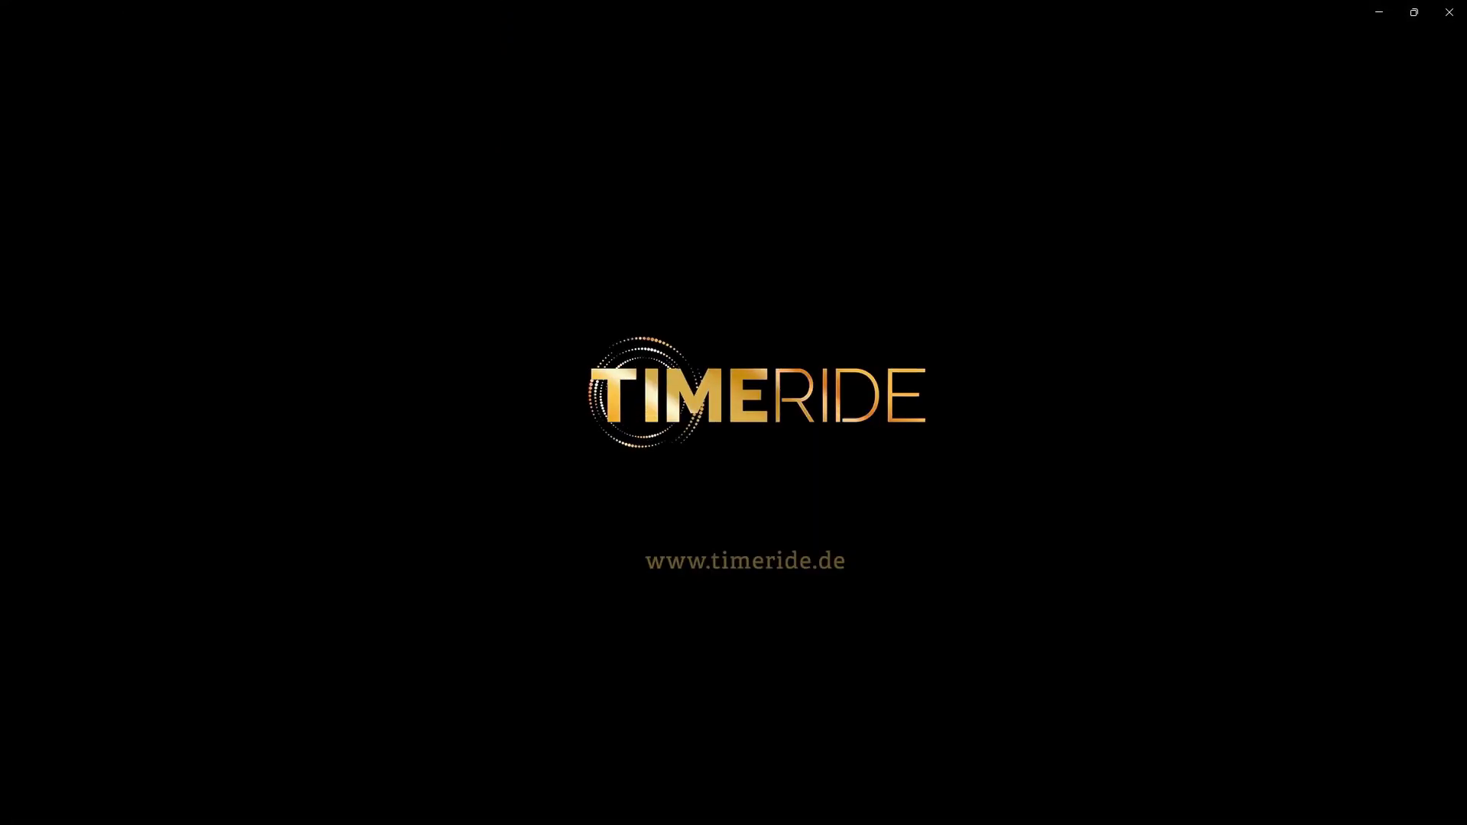
- Replay the exported video from near its start and rewatch the cathedral and tram scenes to check the result
click(698, 745)
drag(698, 749, 141, 672)
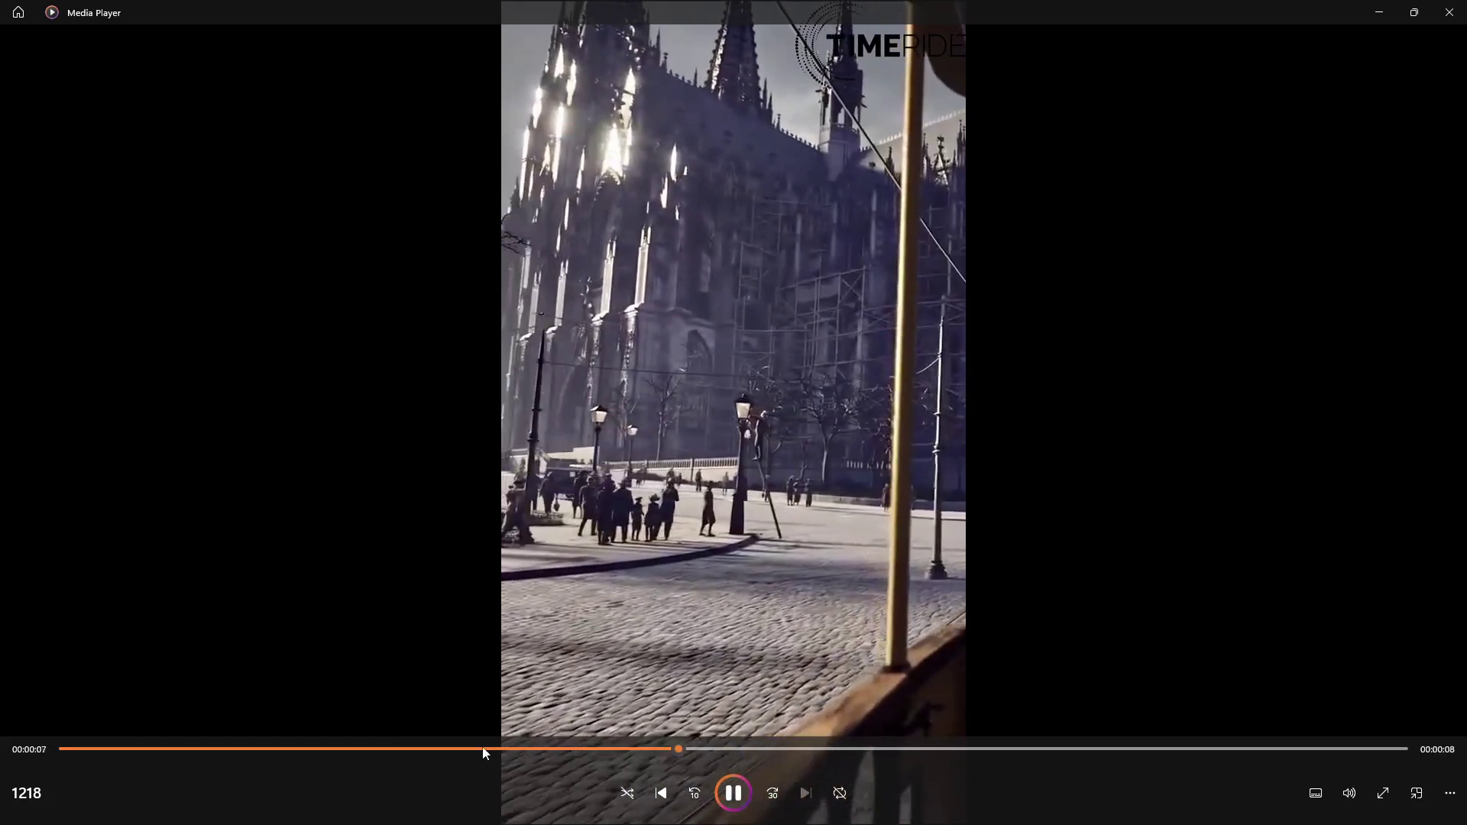
click(483, 749)
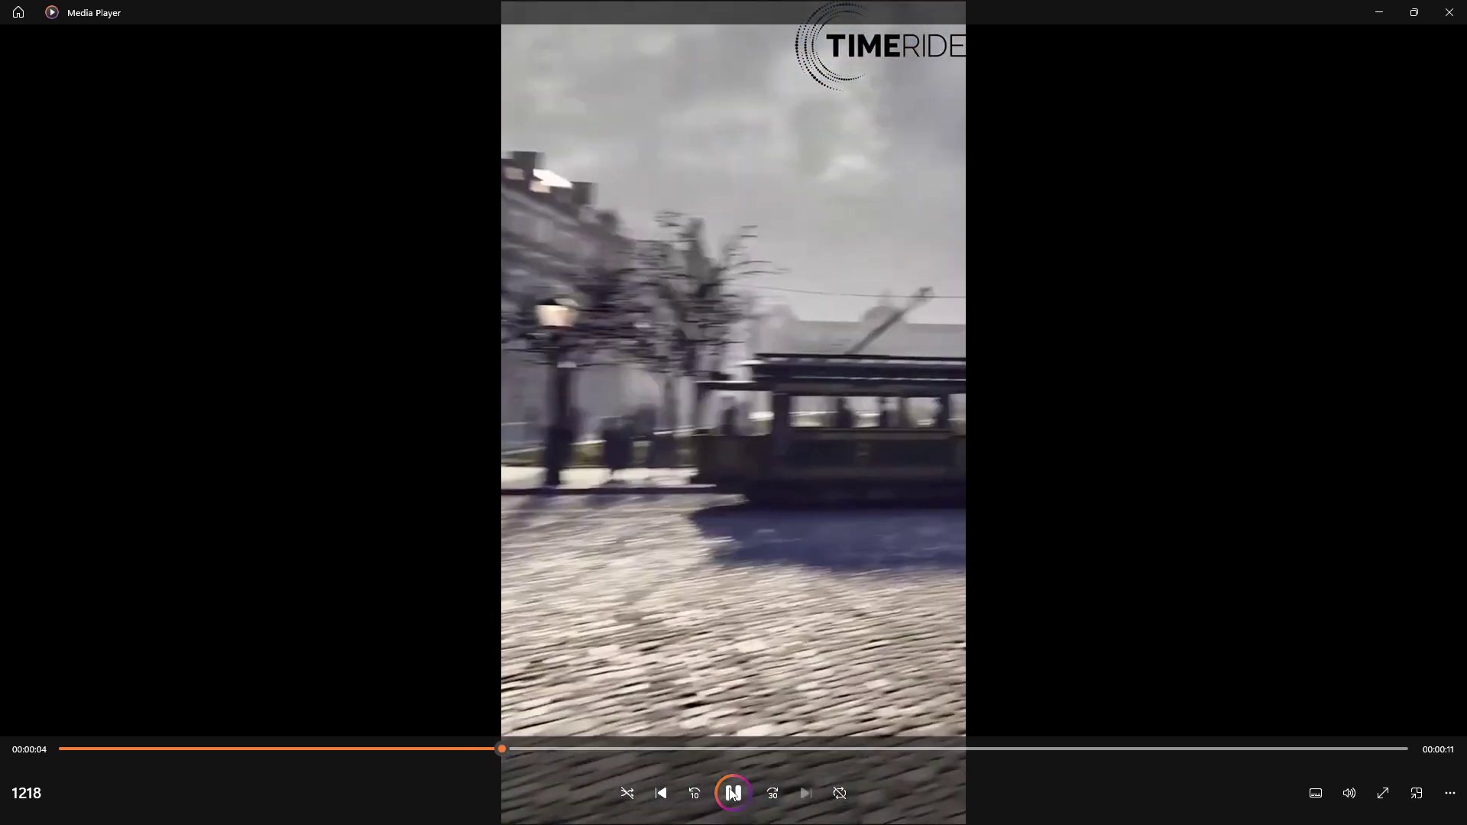
click(415, 749)
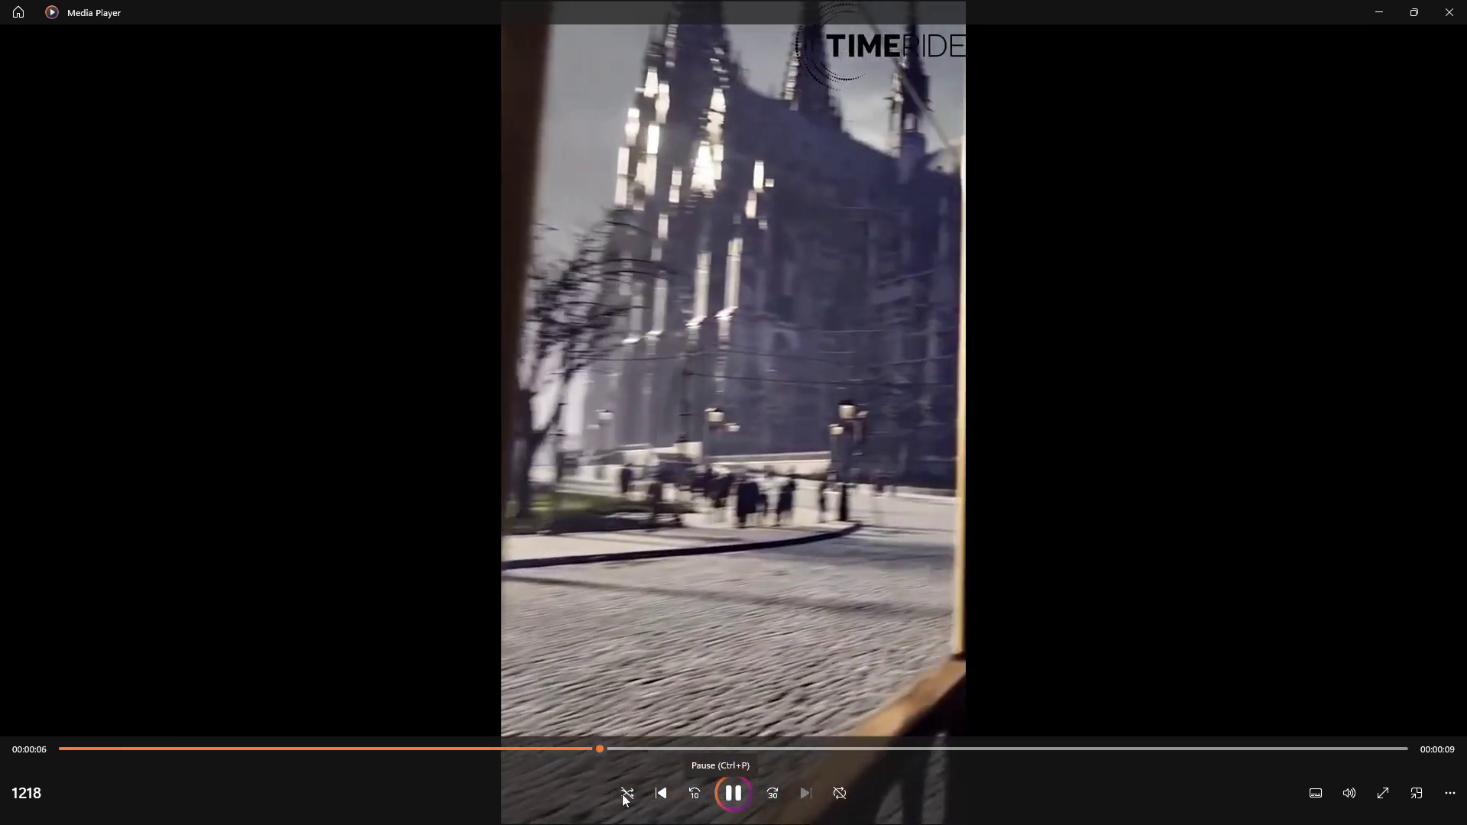
- Replay the exported video from the cathedral scene through to the TimeRide end card and close the player
click(420, 748)
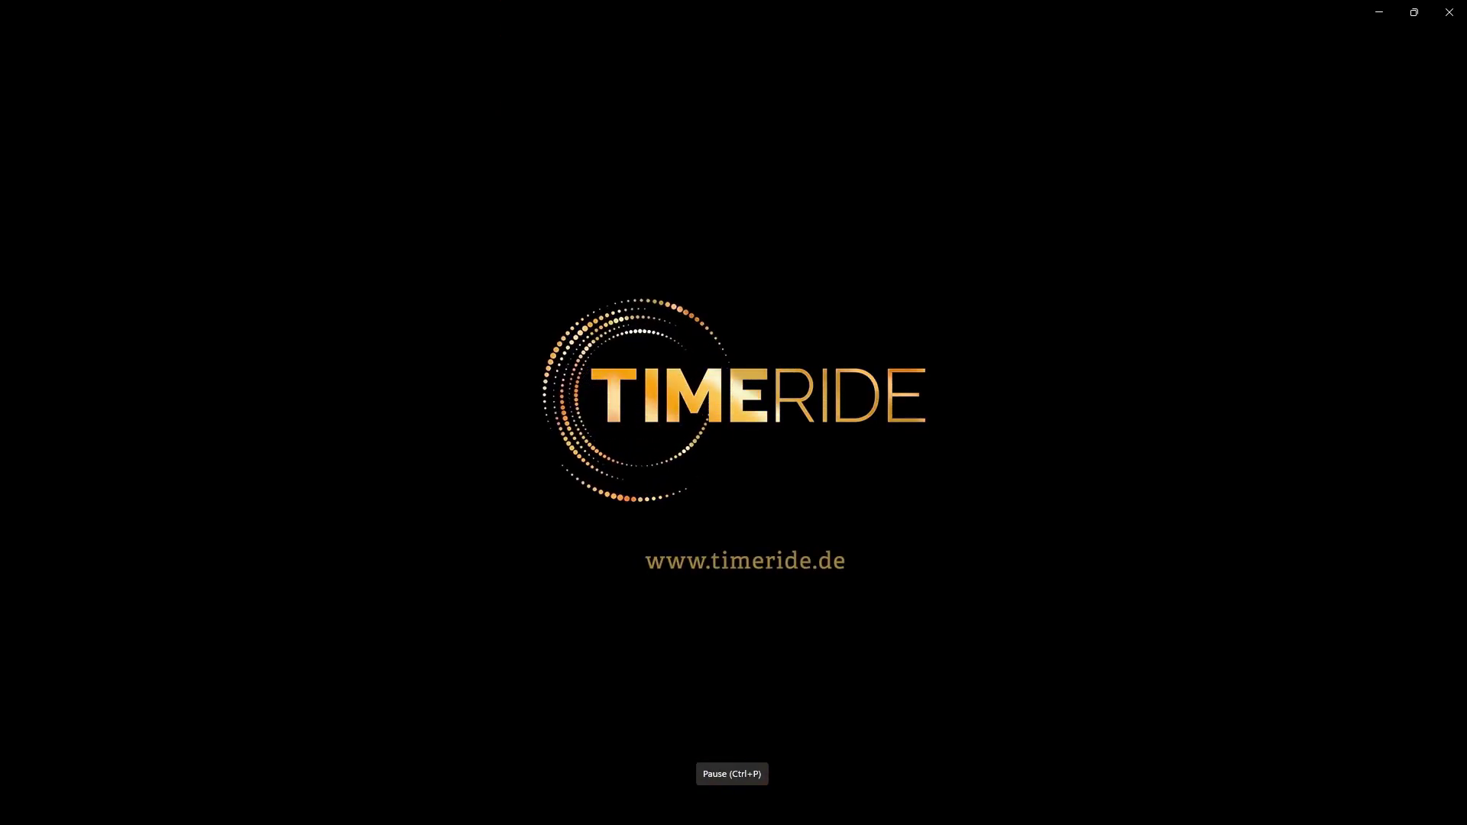
mouse_move(1038, 357)
click(1449, 11)
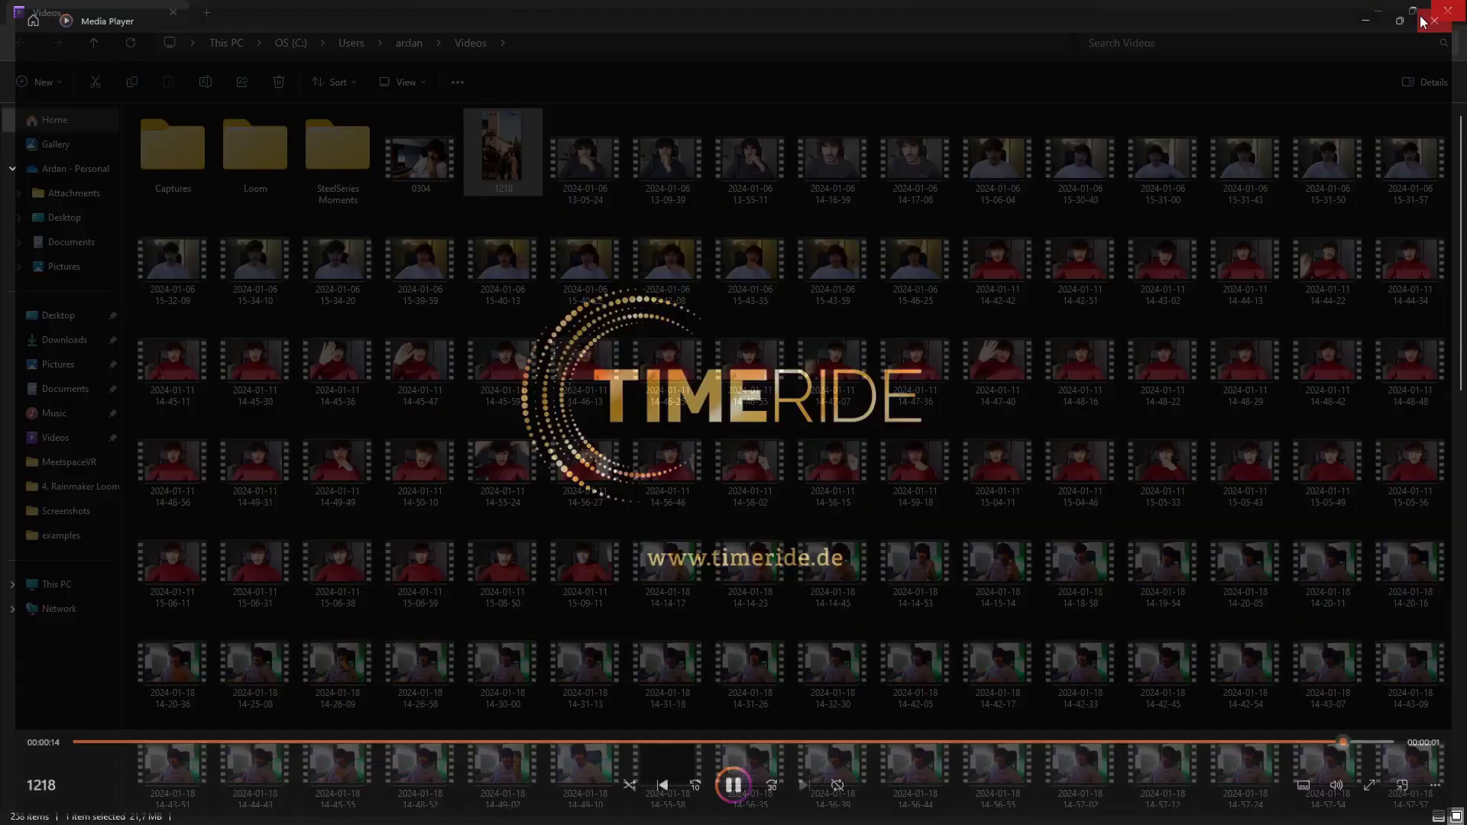
- Return to the CapCut project, dismiss the export dialog, and clear the "Ihre erste Erwähnung" title at the timeline's start
key(alt+Tab)
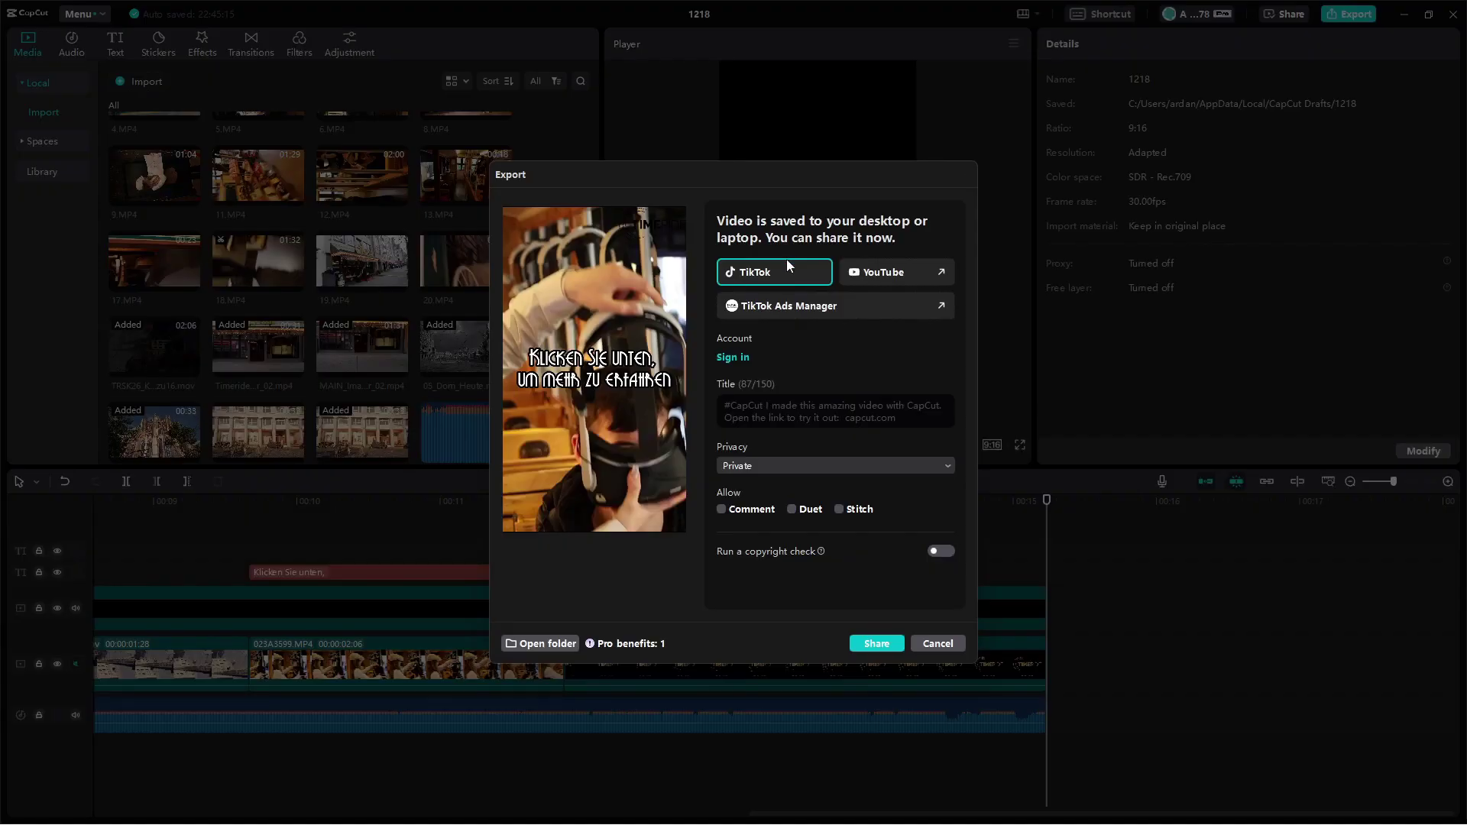
click(937, 650)
drag(306, 498, 91, 517)
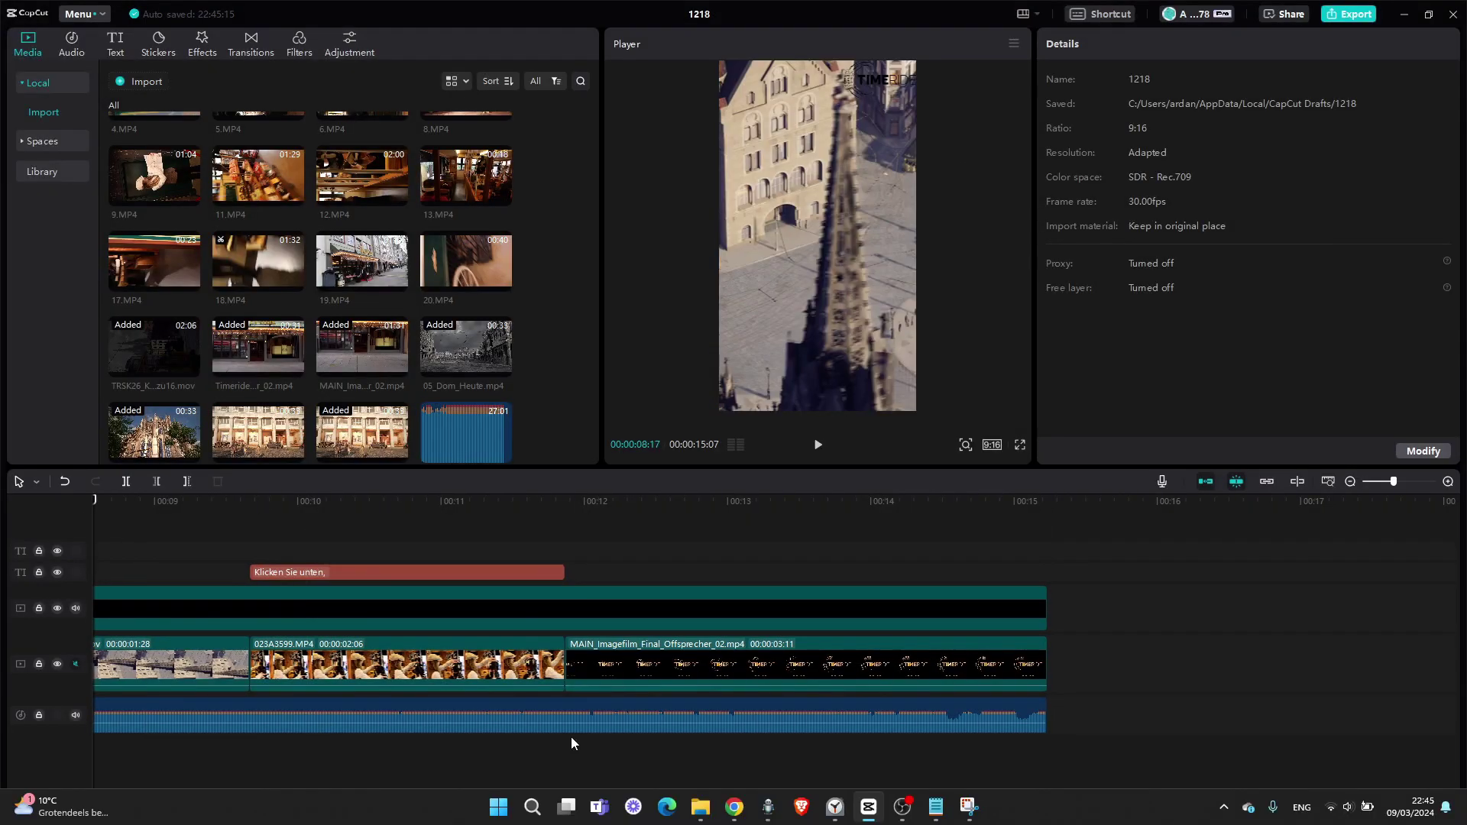
drag(805, 812, 37, 813)
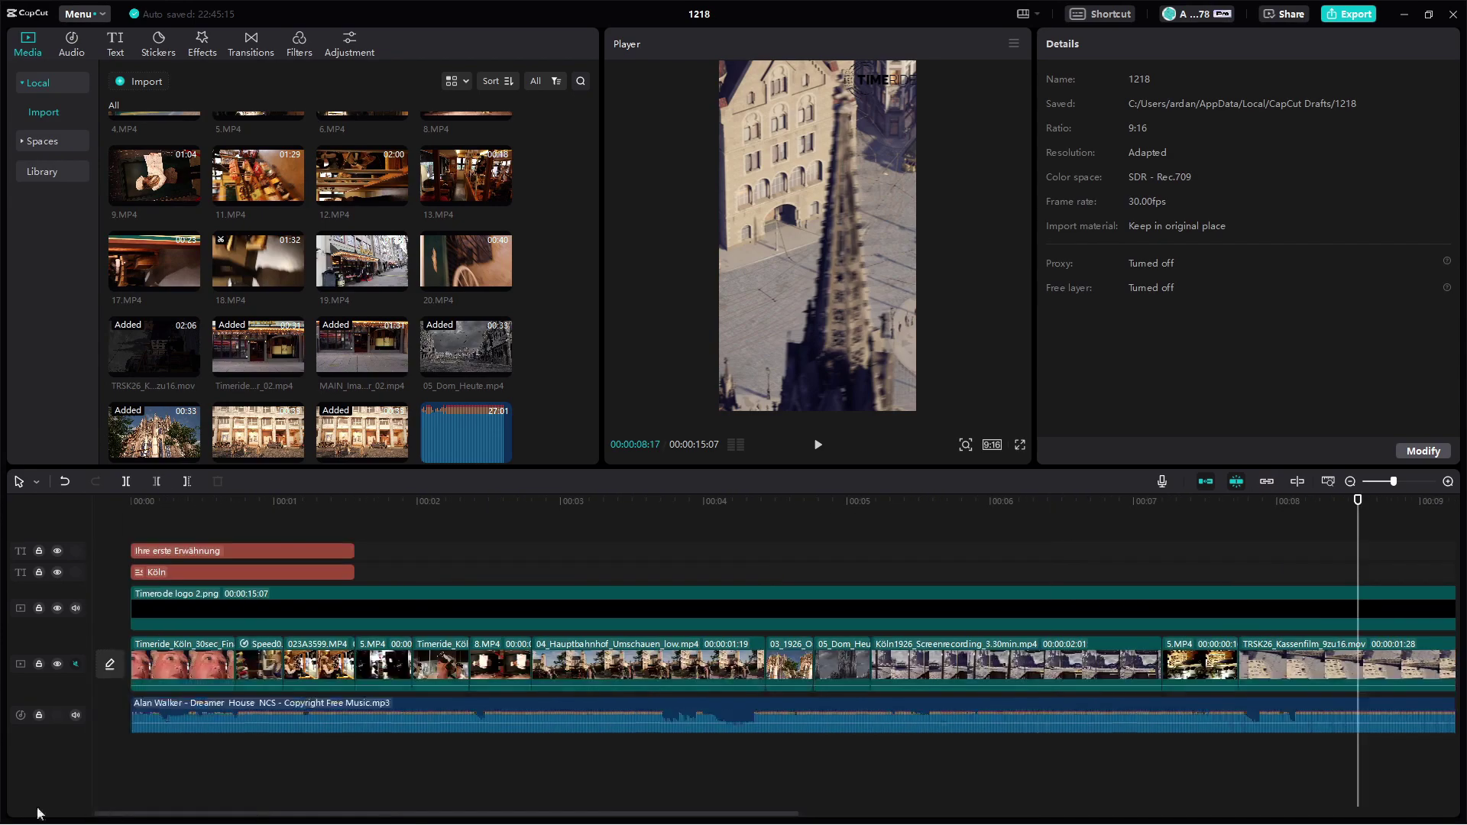
drag(177, 502, 126, 501)
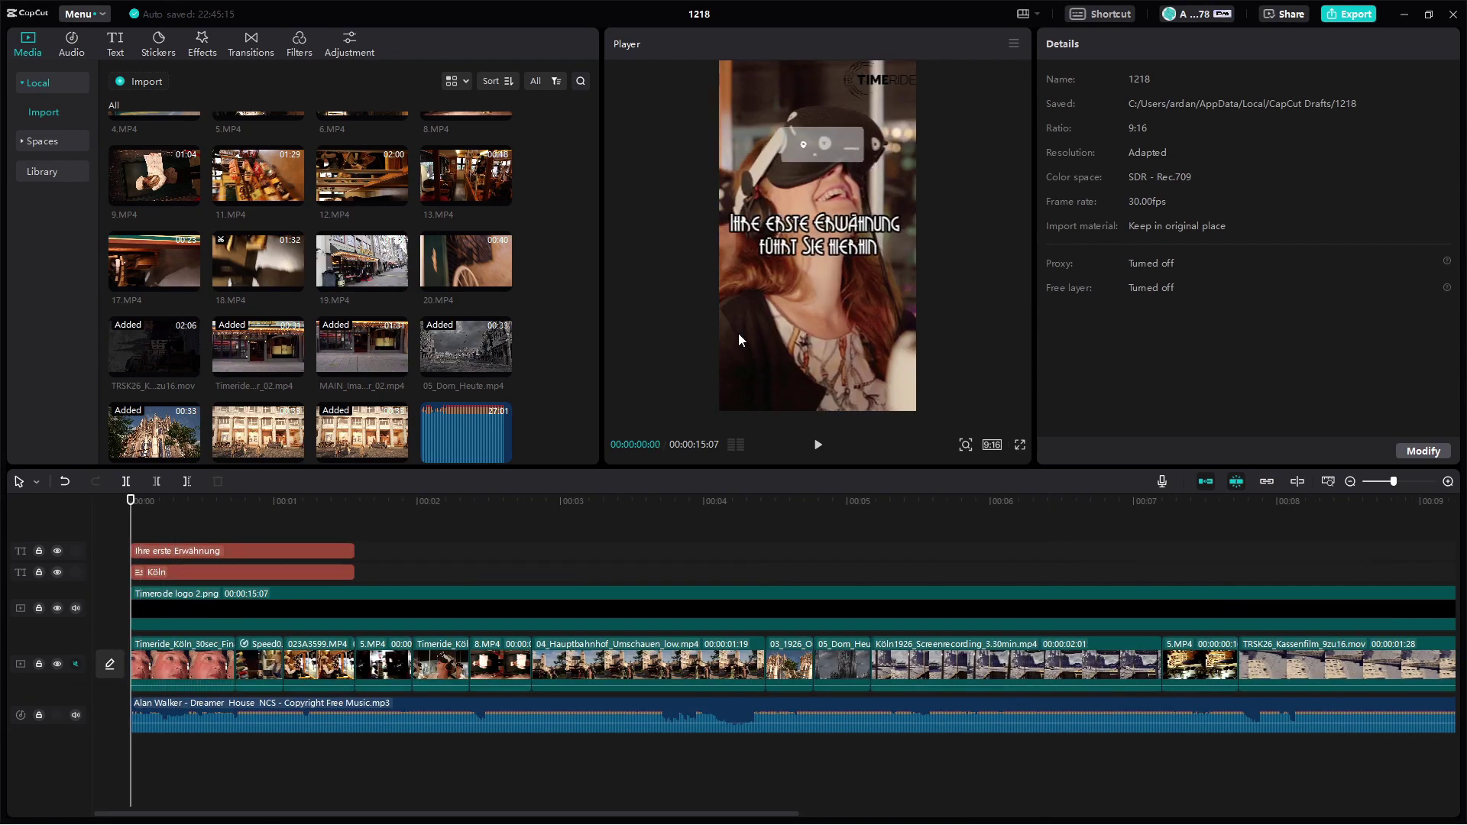
double_click(805, 245)
- Switch to ChatGPT, request a German translation of "This is your sign to visit Timeride", and copy the translated sentence
key(alt+Tab)
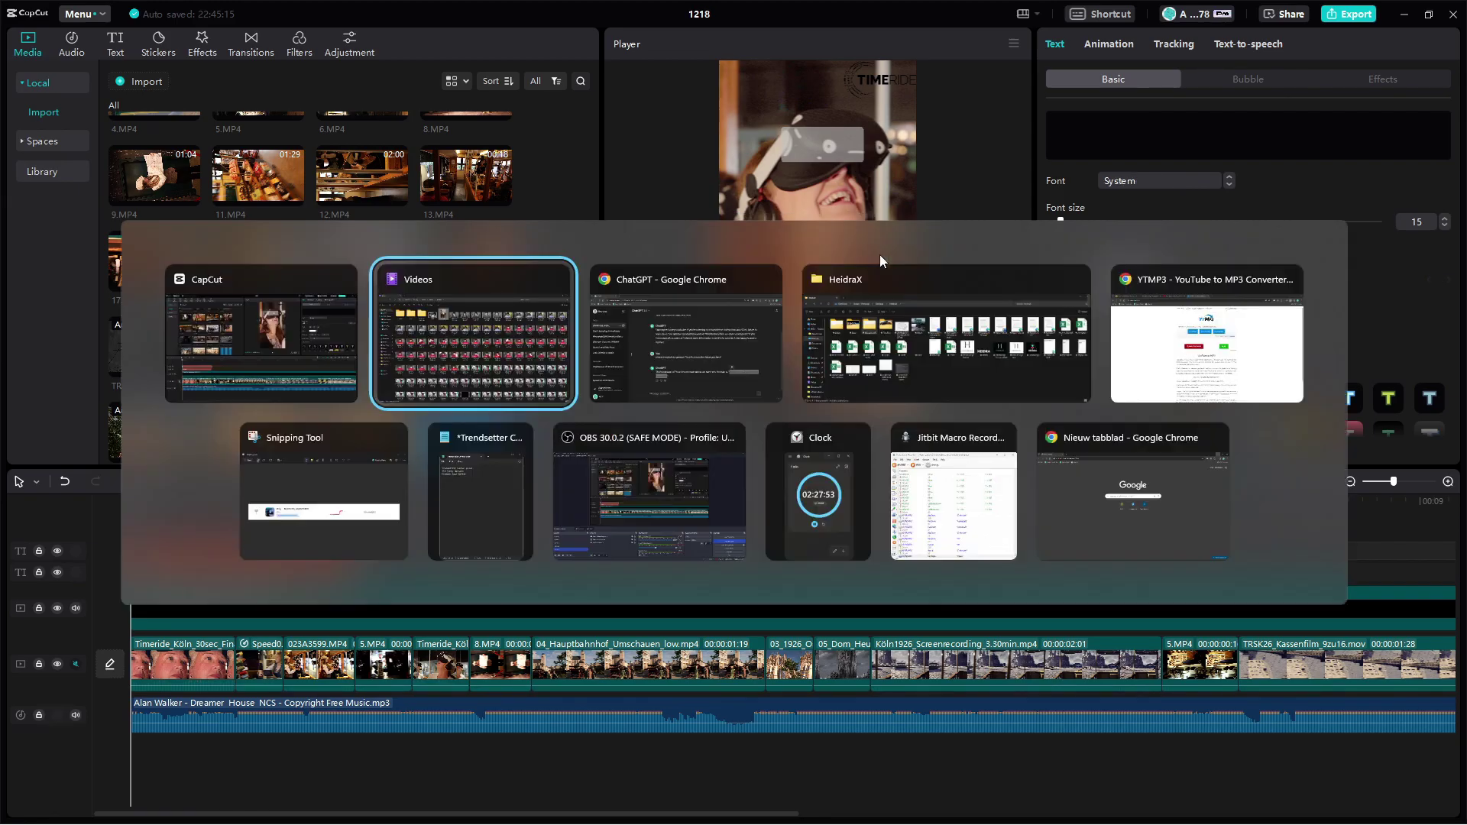
key(alt+Tab)
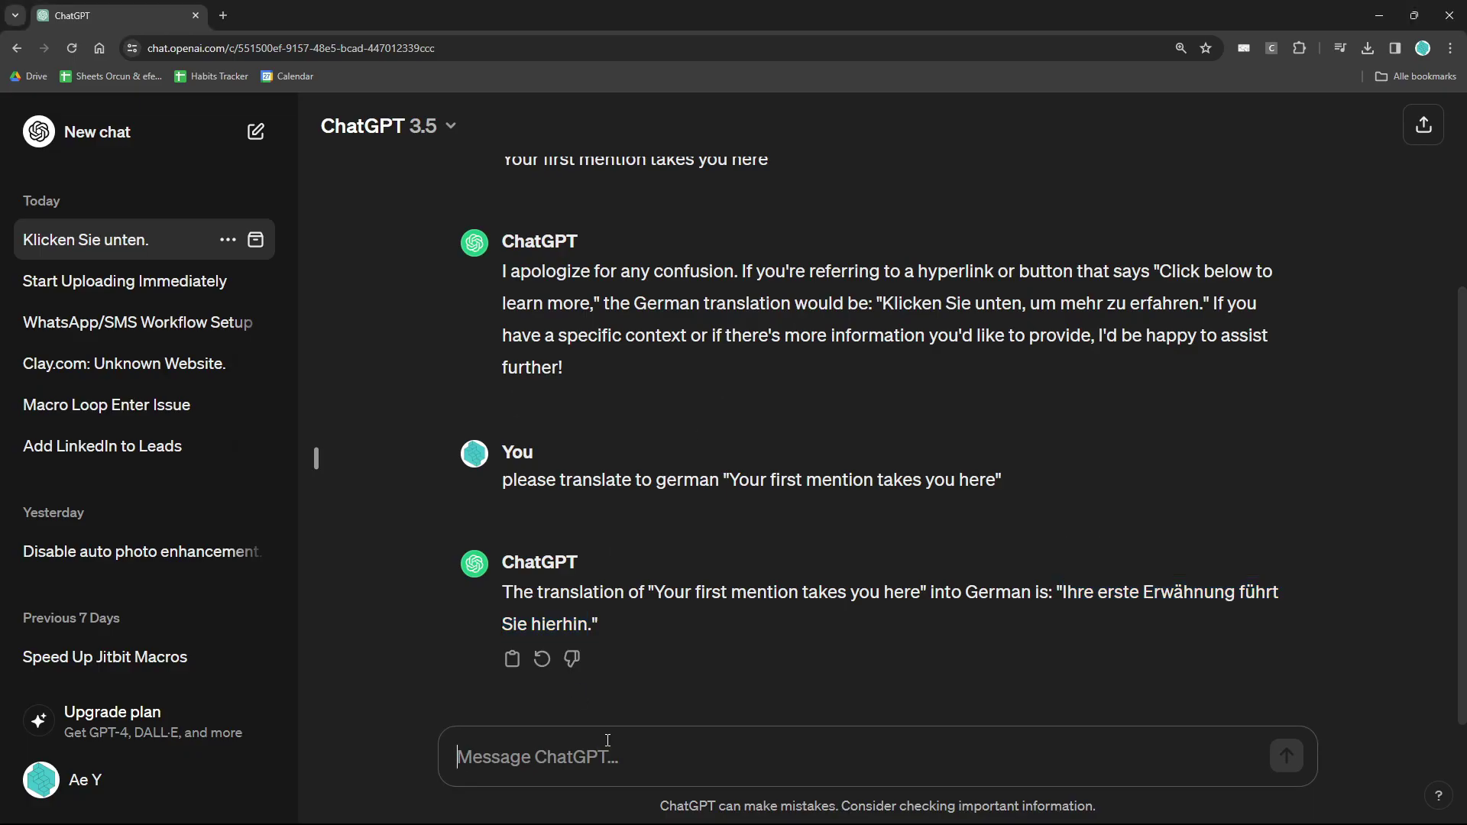
text(Plase translat)
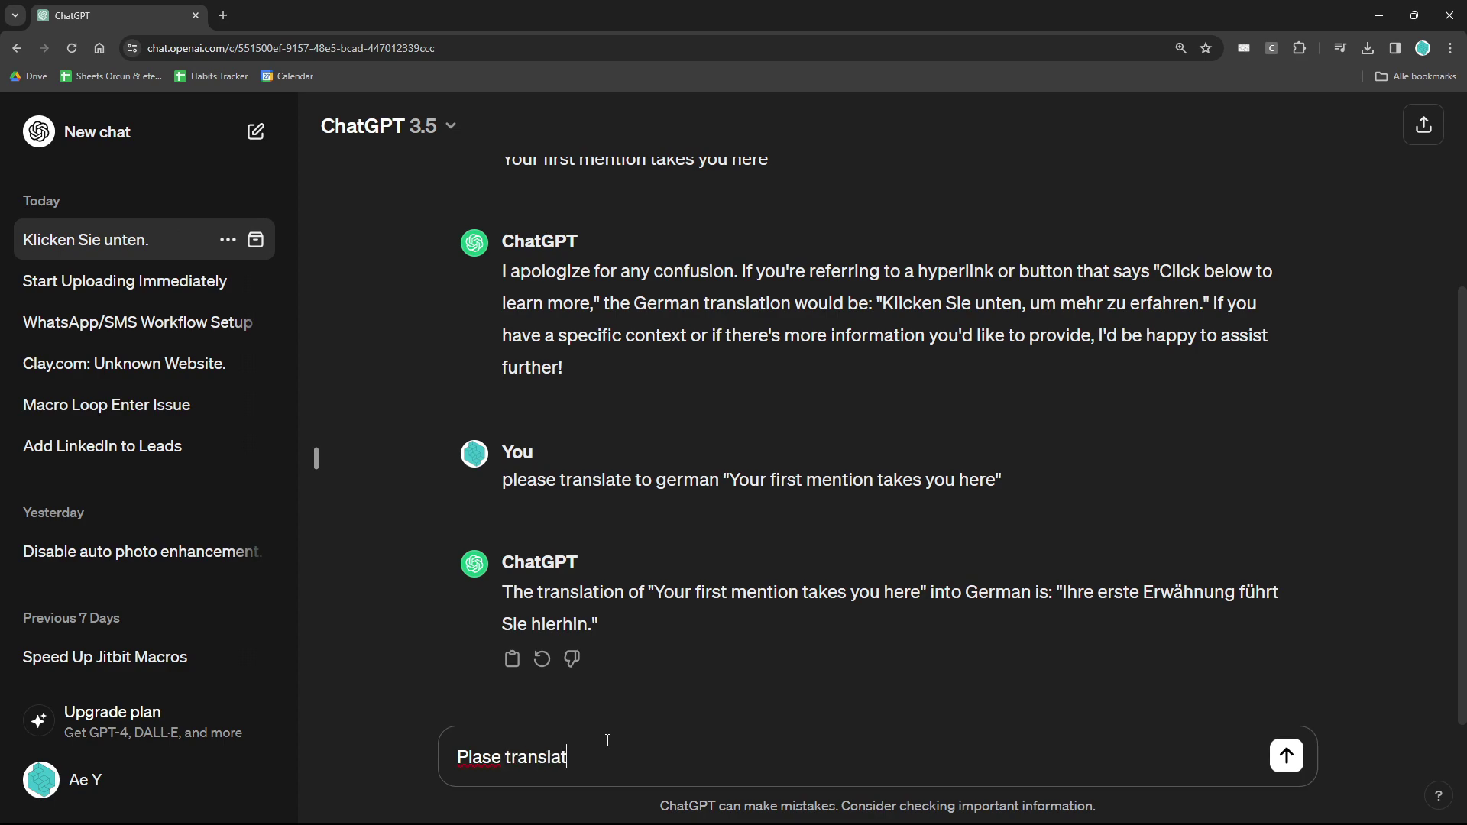
text(e to german: This is)
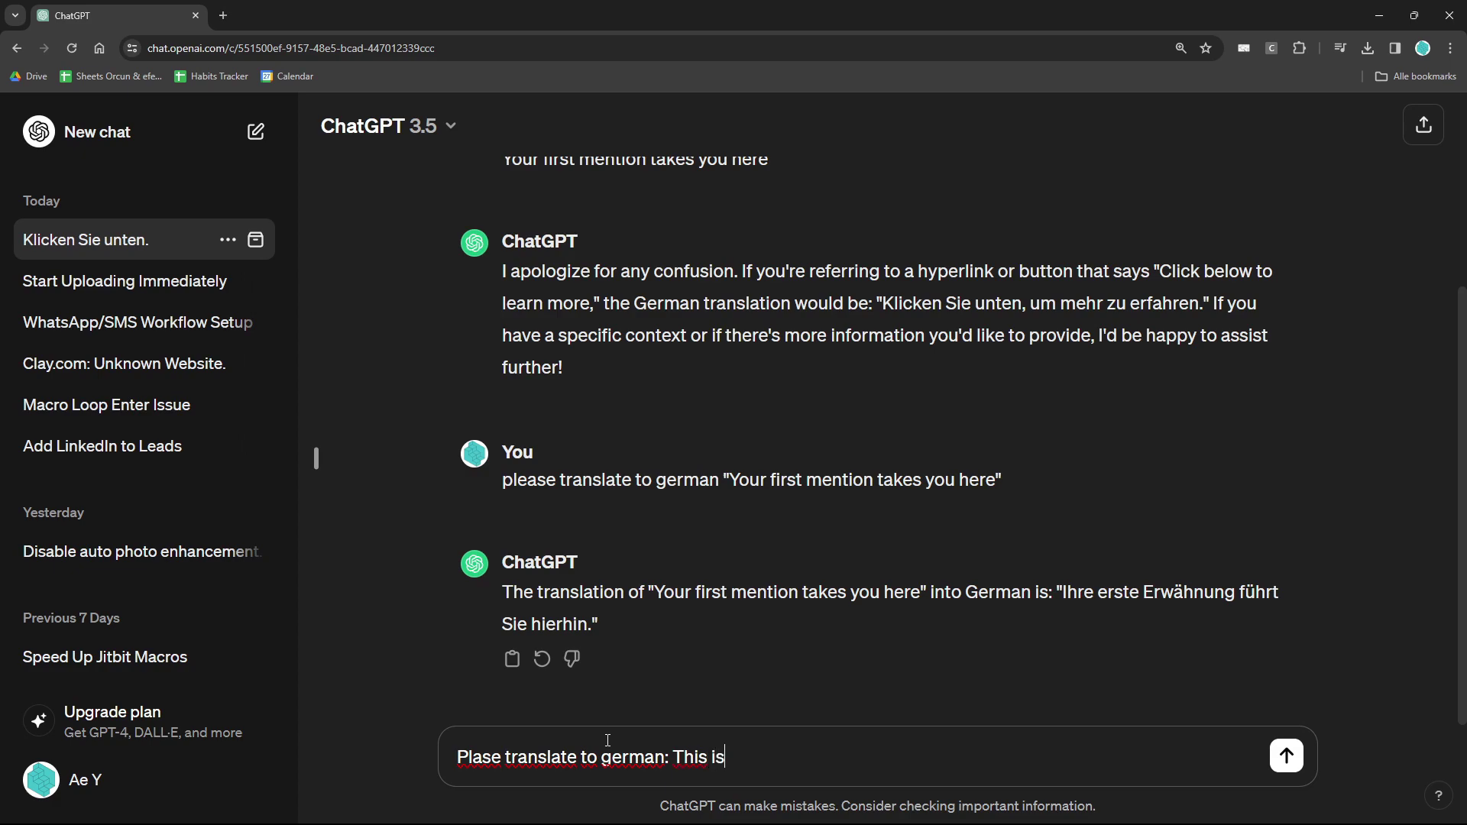
text( your sign to visit Timeride)
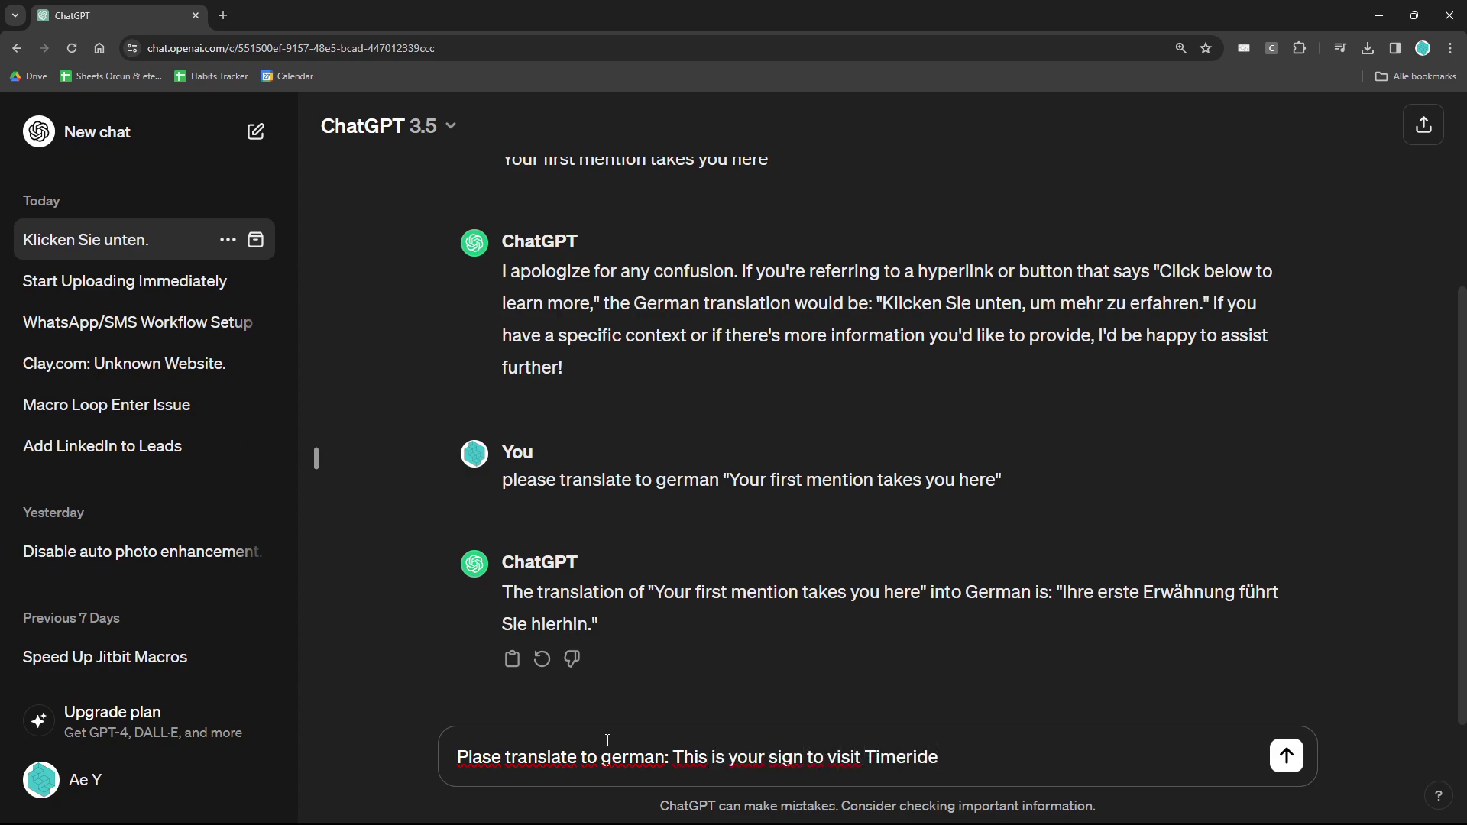
key(Return)
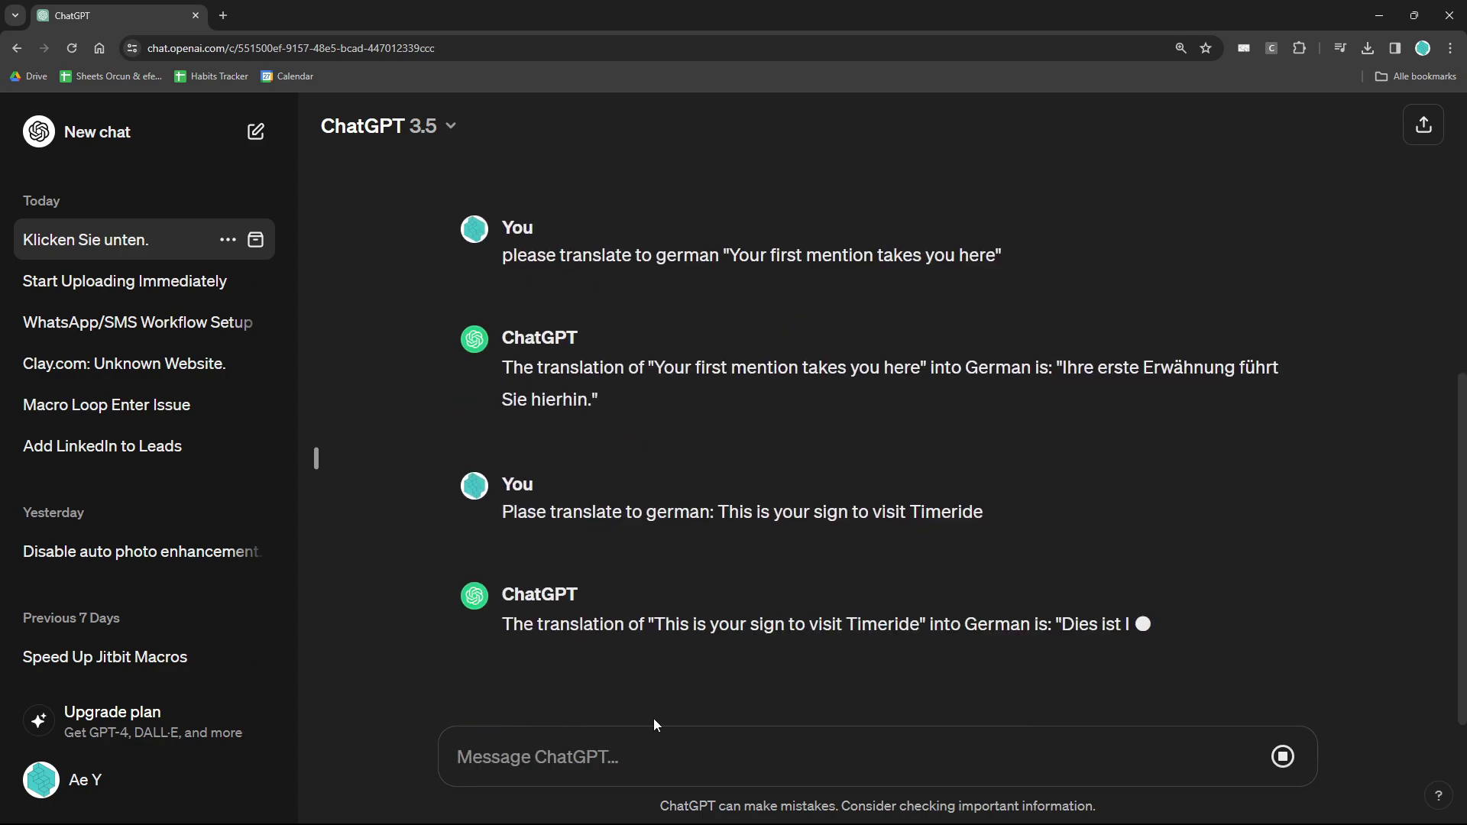
drag(1078, 599, 678, 629)
key(ctrl+c)
- Back in CapCut, set the opening title to "Dies ist Ihr Zeichen, Timeride zu besuchen", split after the comma, slightly below the frame's centre
key(alt+Tab)
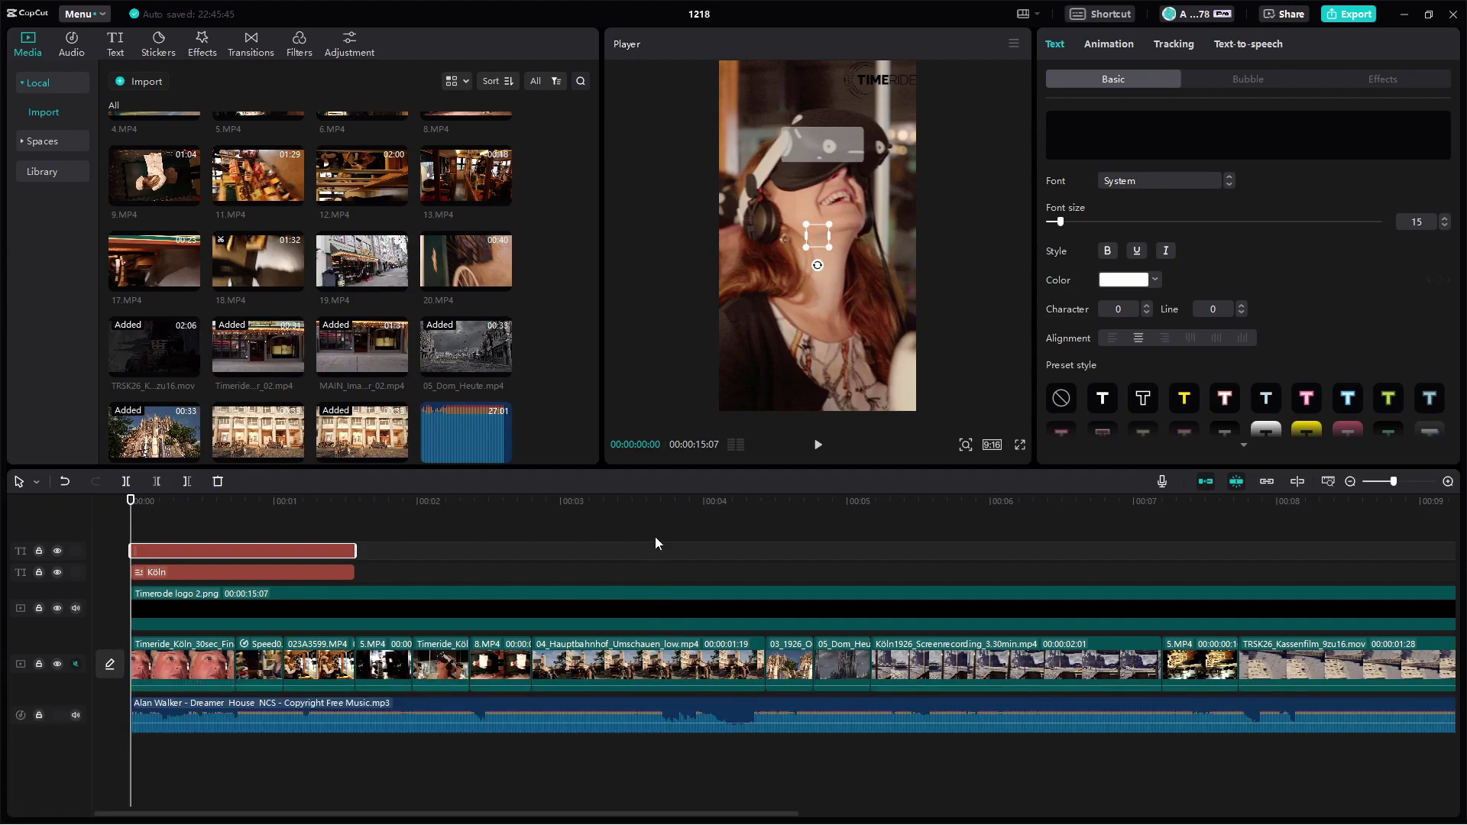
key(ctrl+v)
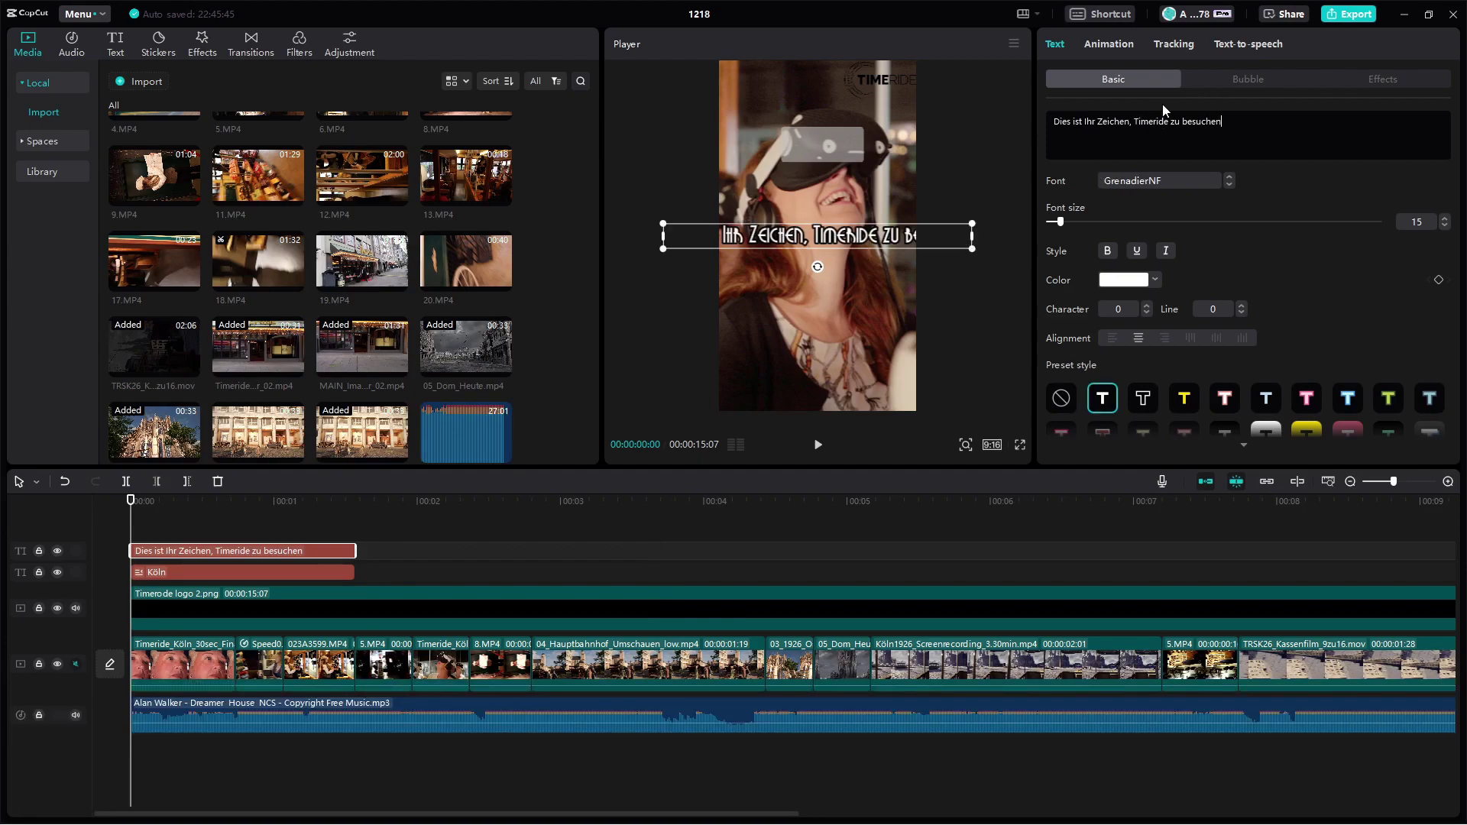
key(Return)
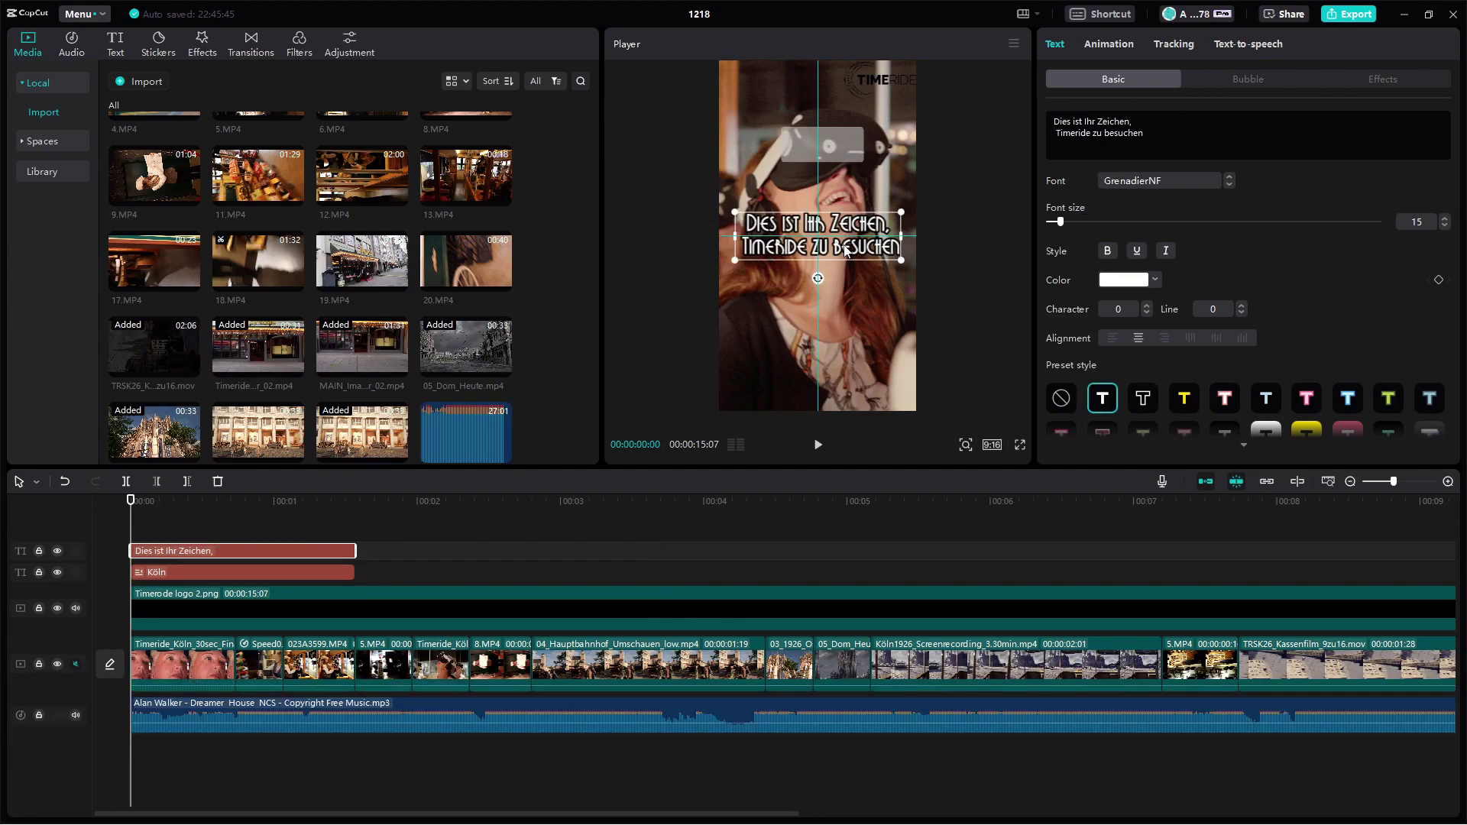
click(197, 501)
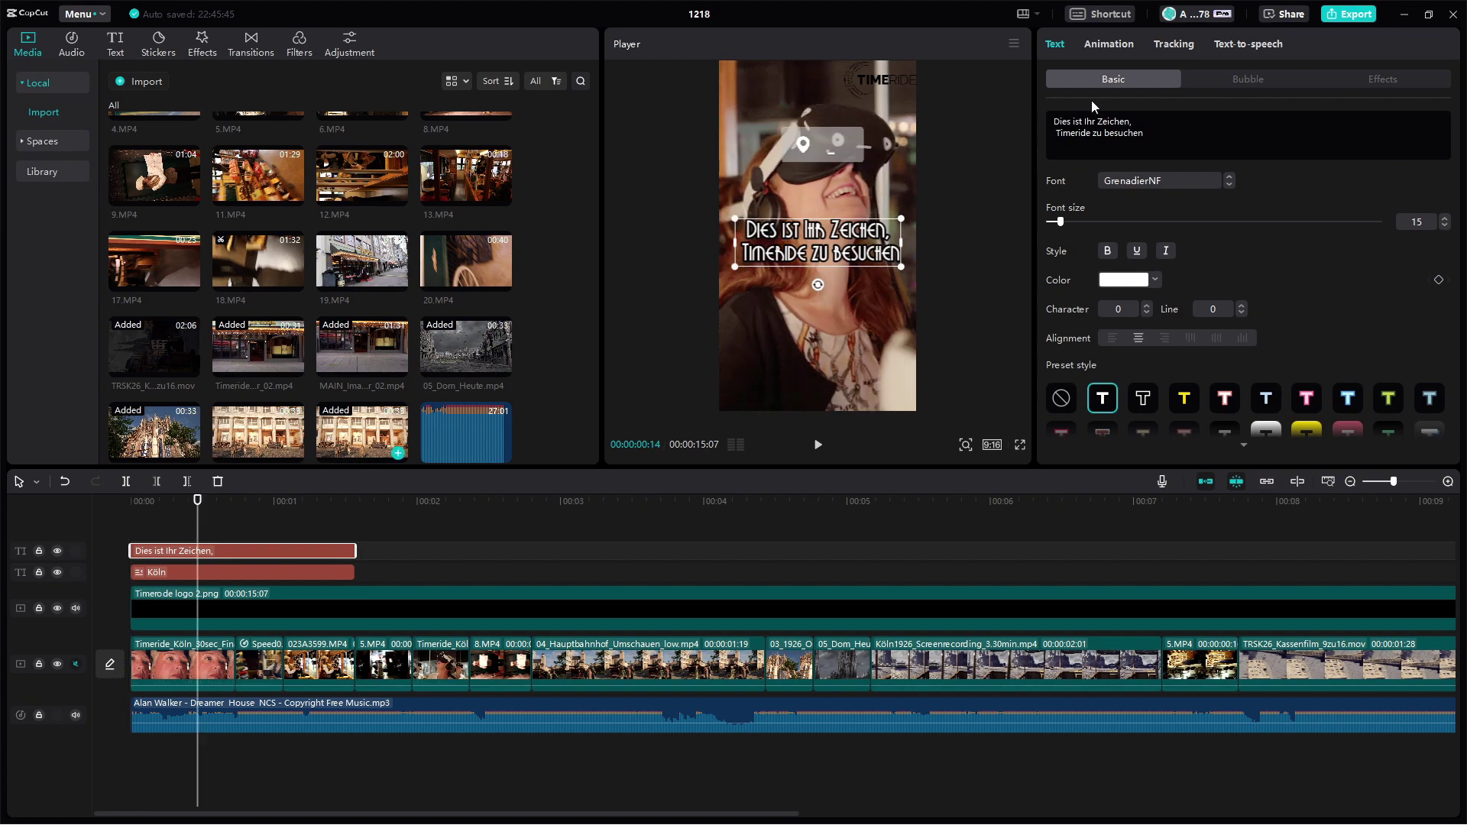
- Export the revised video as 1218(1) at 1080P, recommended bit rate, H.264, mp4 and 50fps, and dismiss the sharing dialog
click(1350, 14)
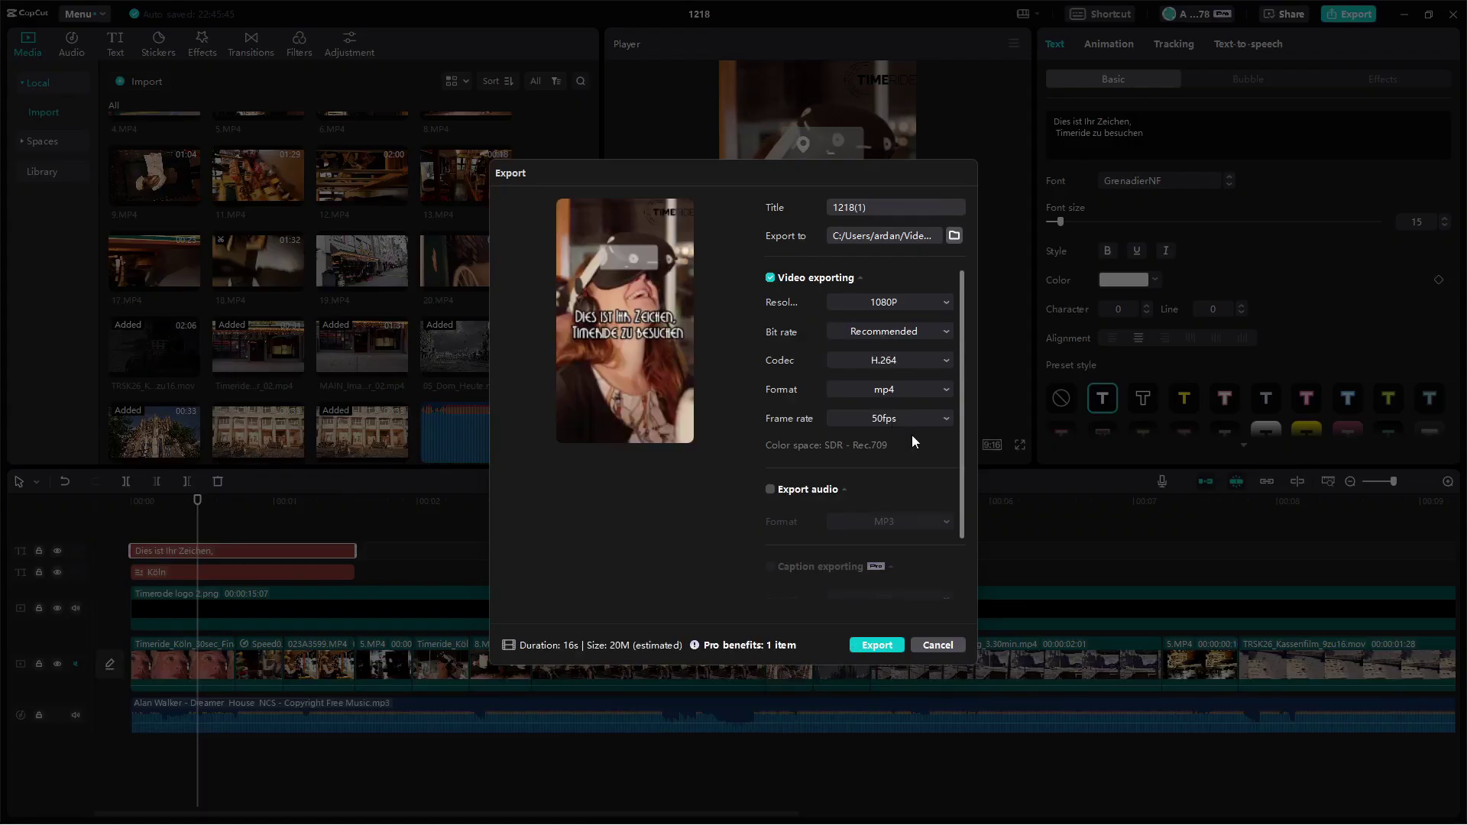
click(877, 646)
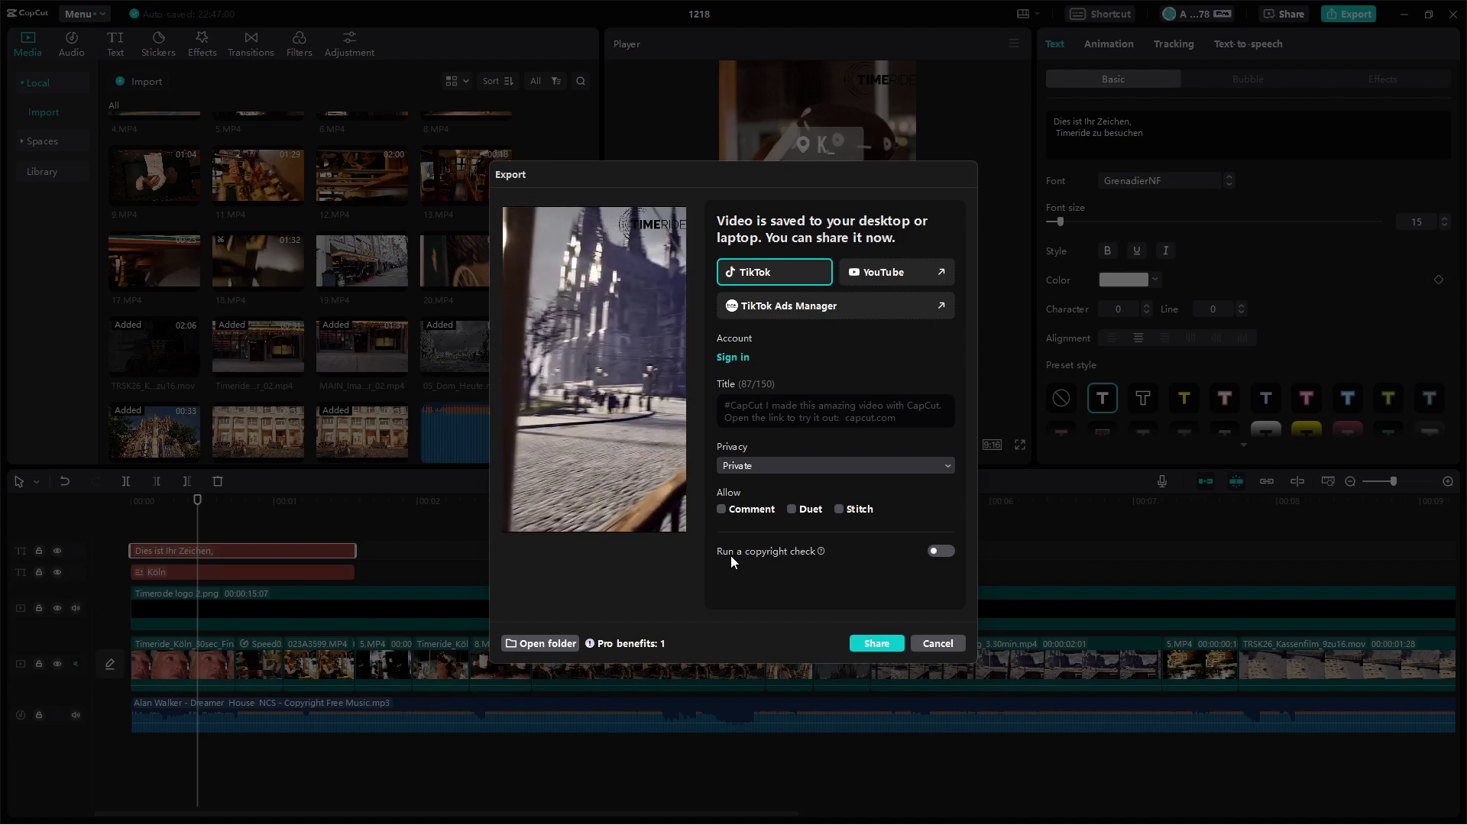
click(937, 644)
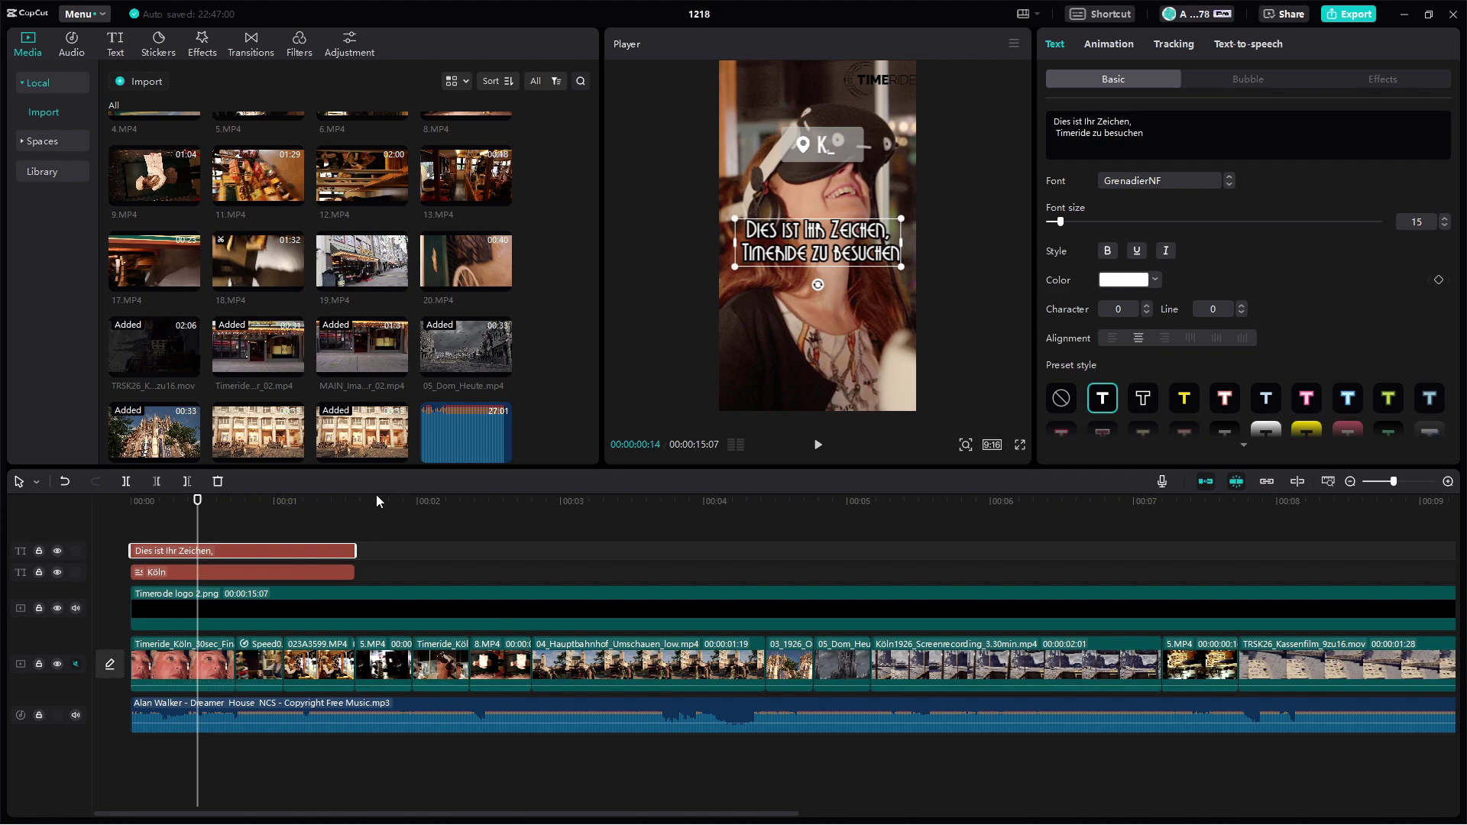
- Scrub from the timeline's start to the TRSK26 aerial clip, examining the new title, the Köln tag and the clip cuts
click(130, 500)
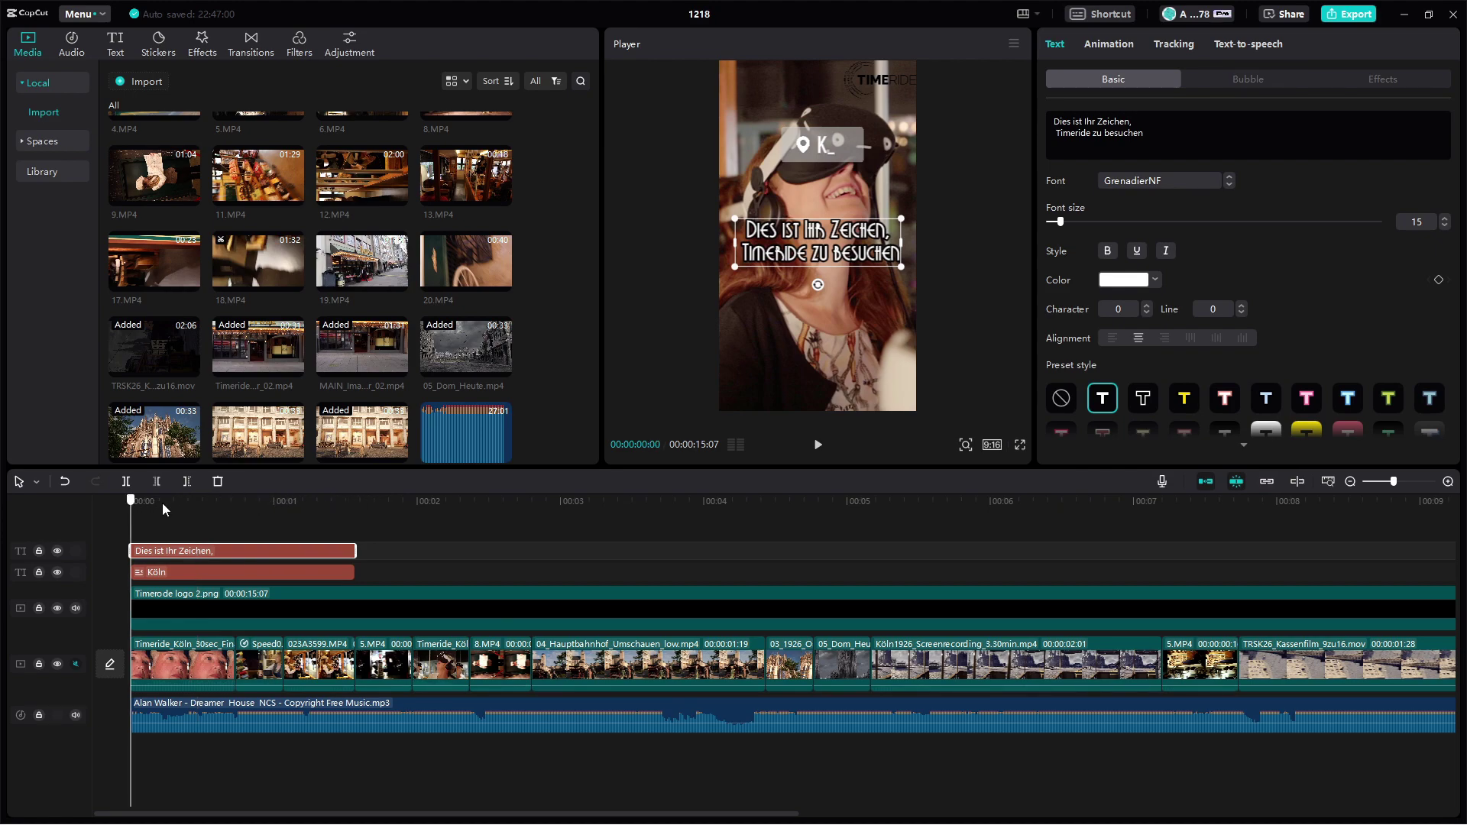
drag(162, 503, 284, 500)
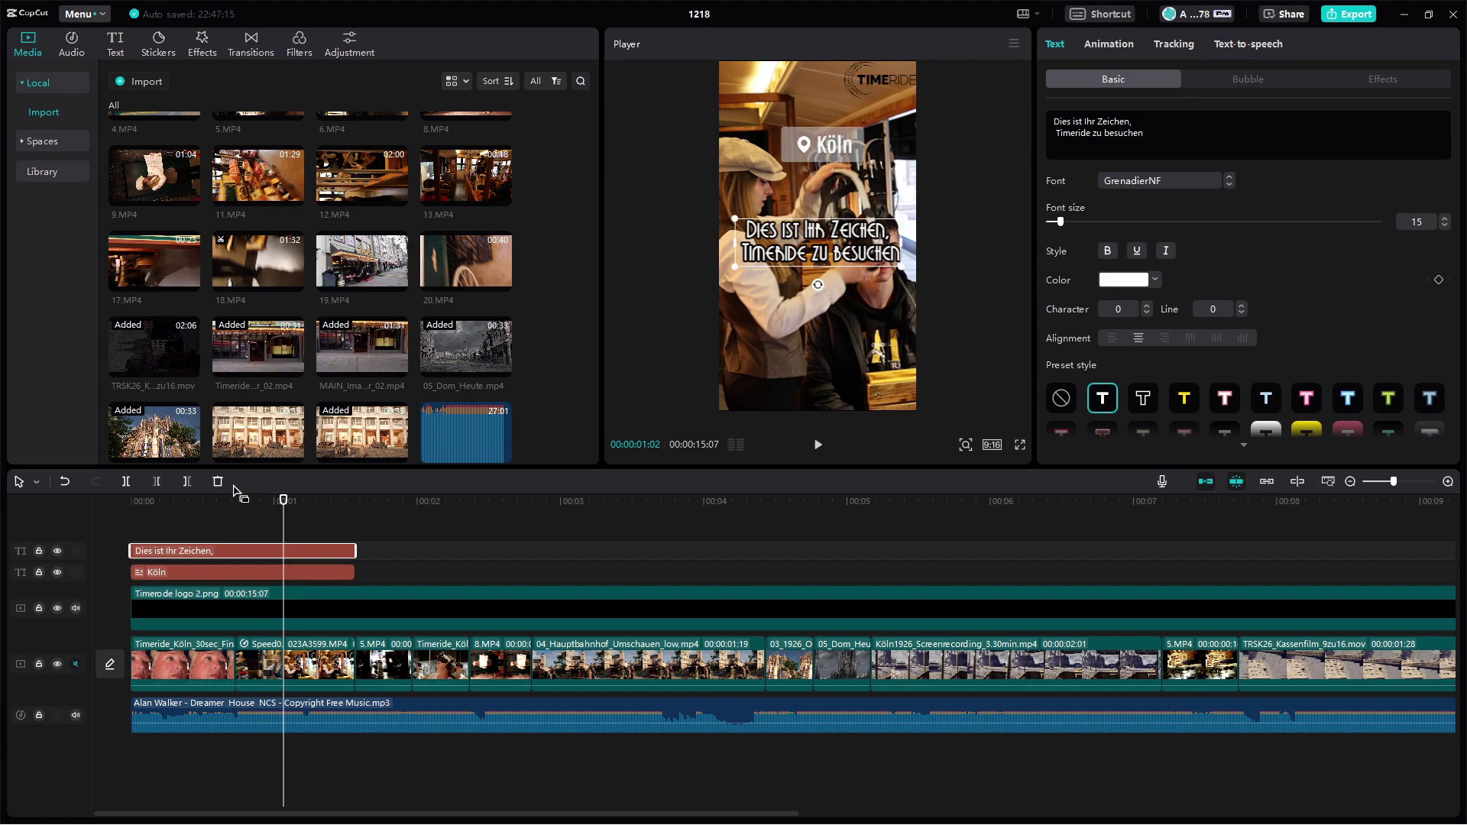
click(168, 504)
click(133, 503)
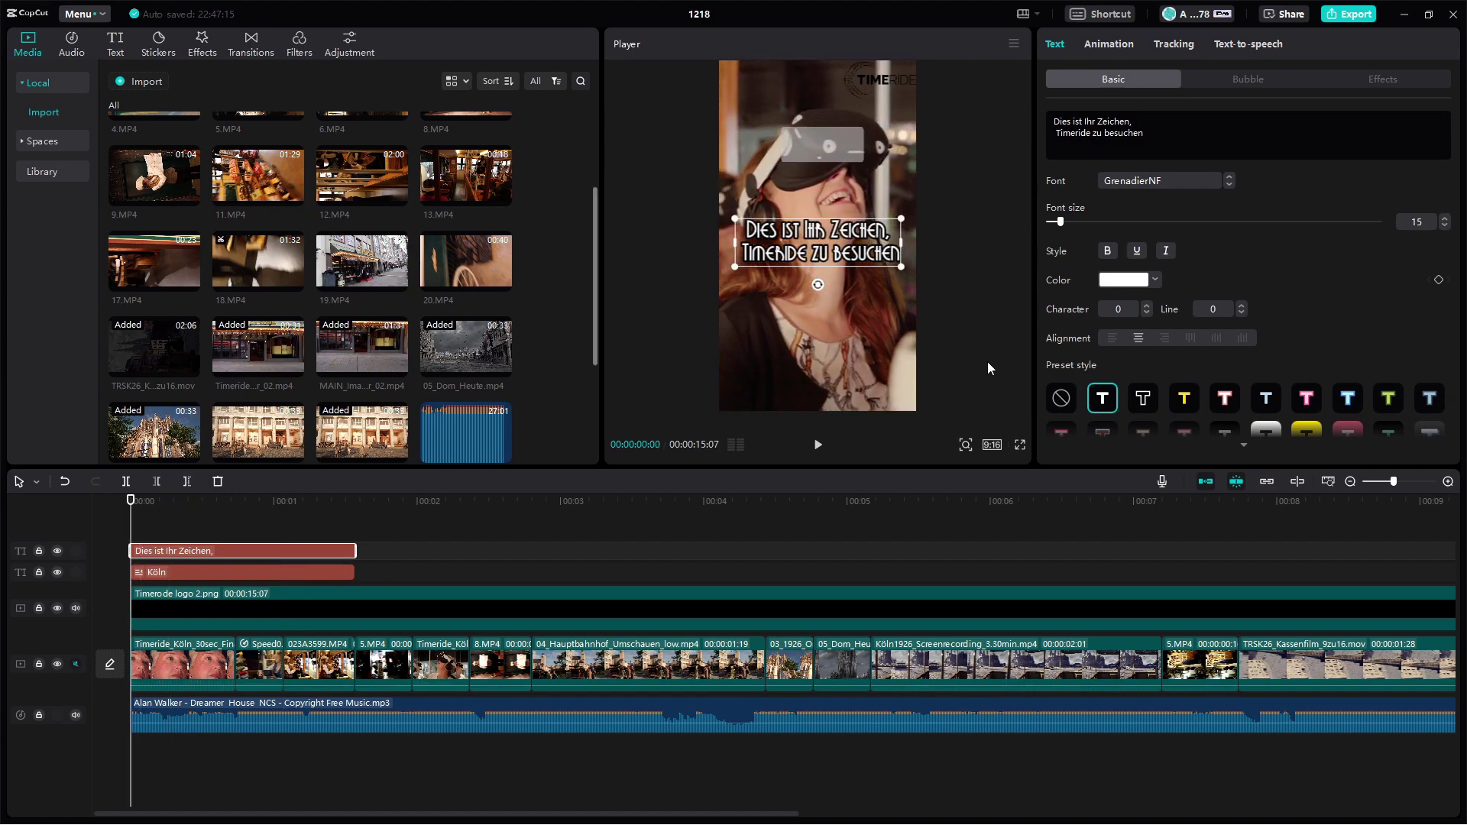
click(987, 361)
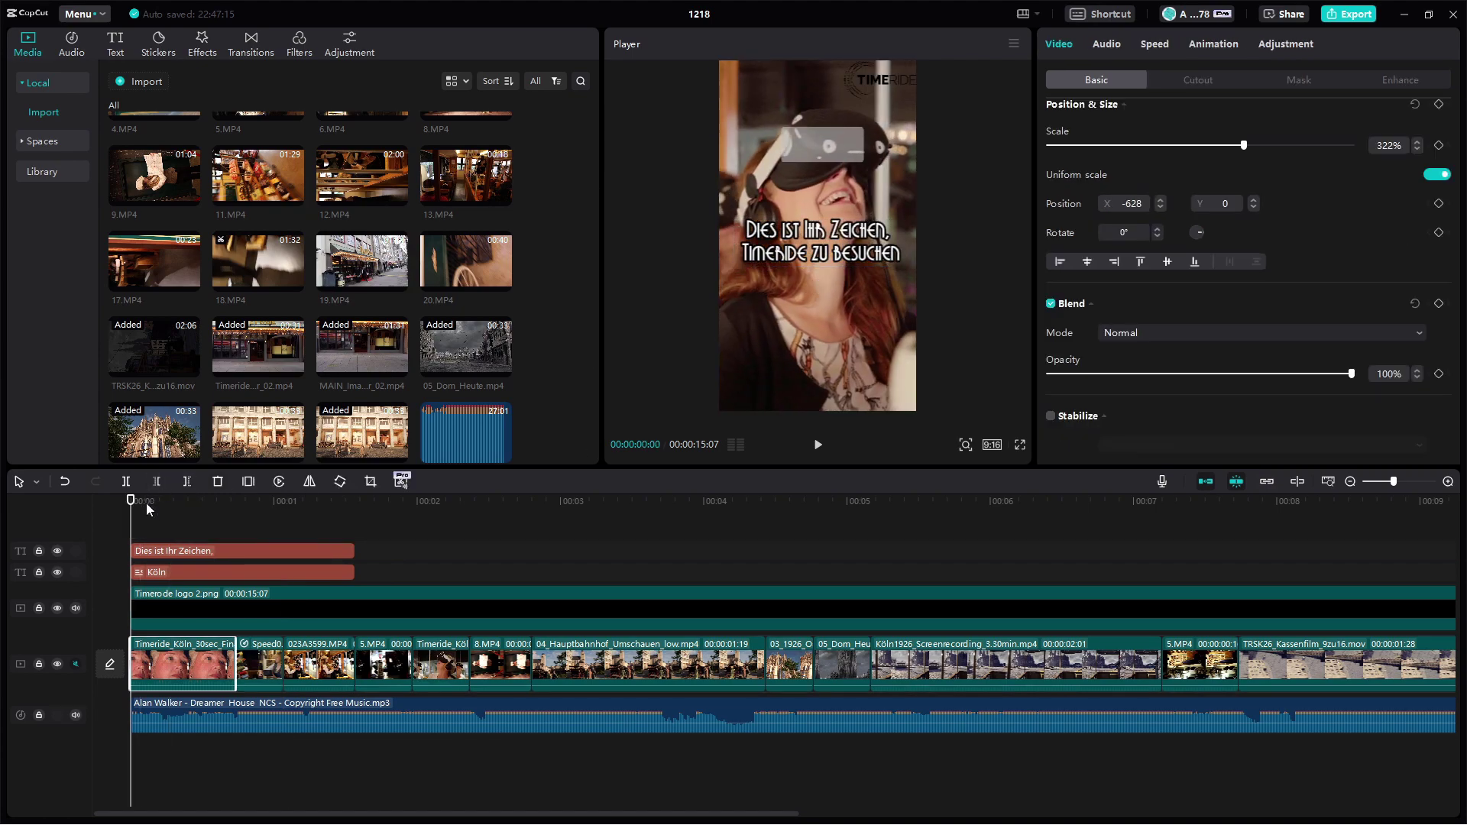
drag(145, 502, 188, 509)
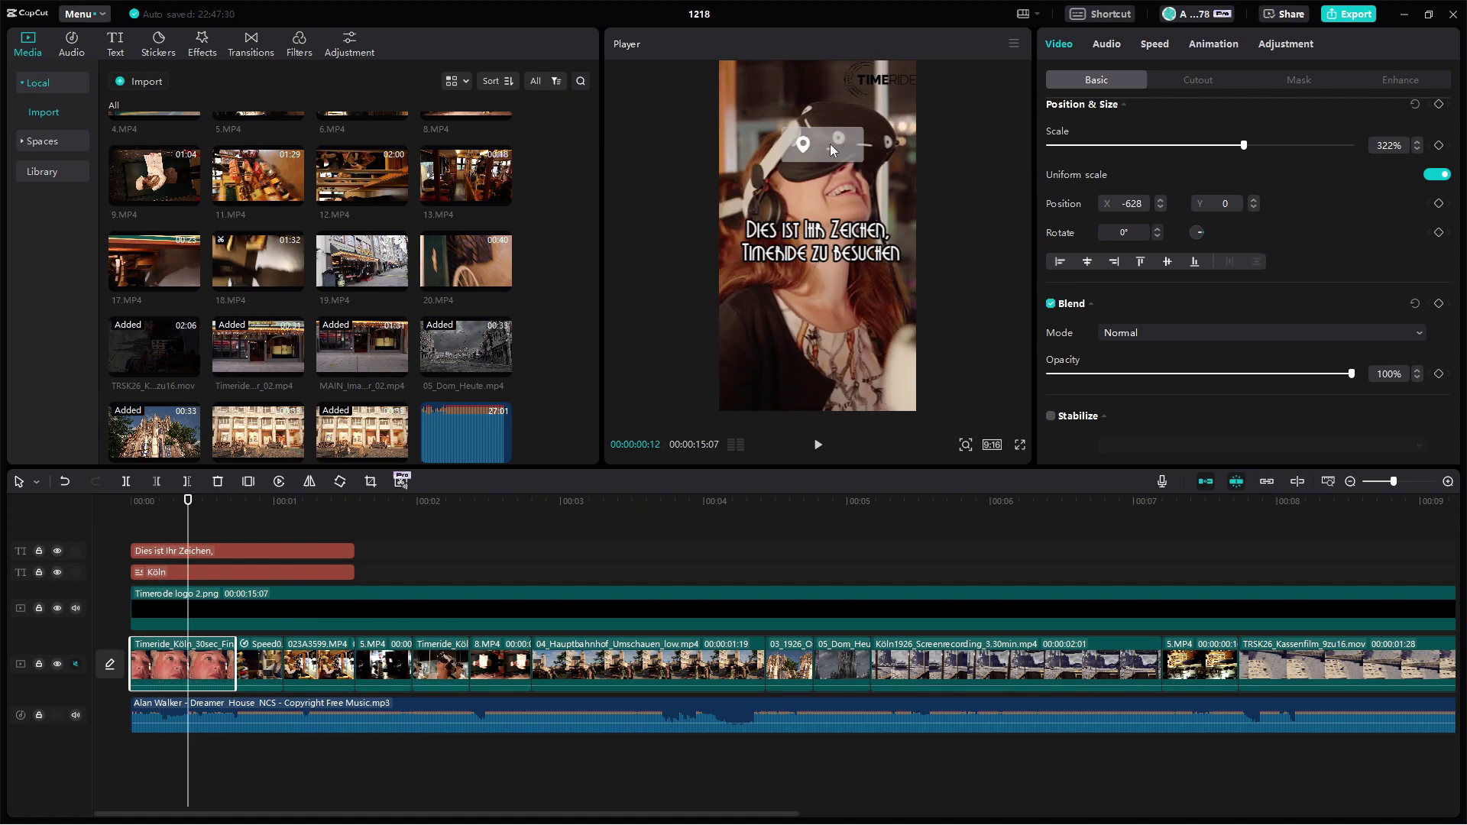
drag(188, 504, 235, 507)
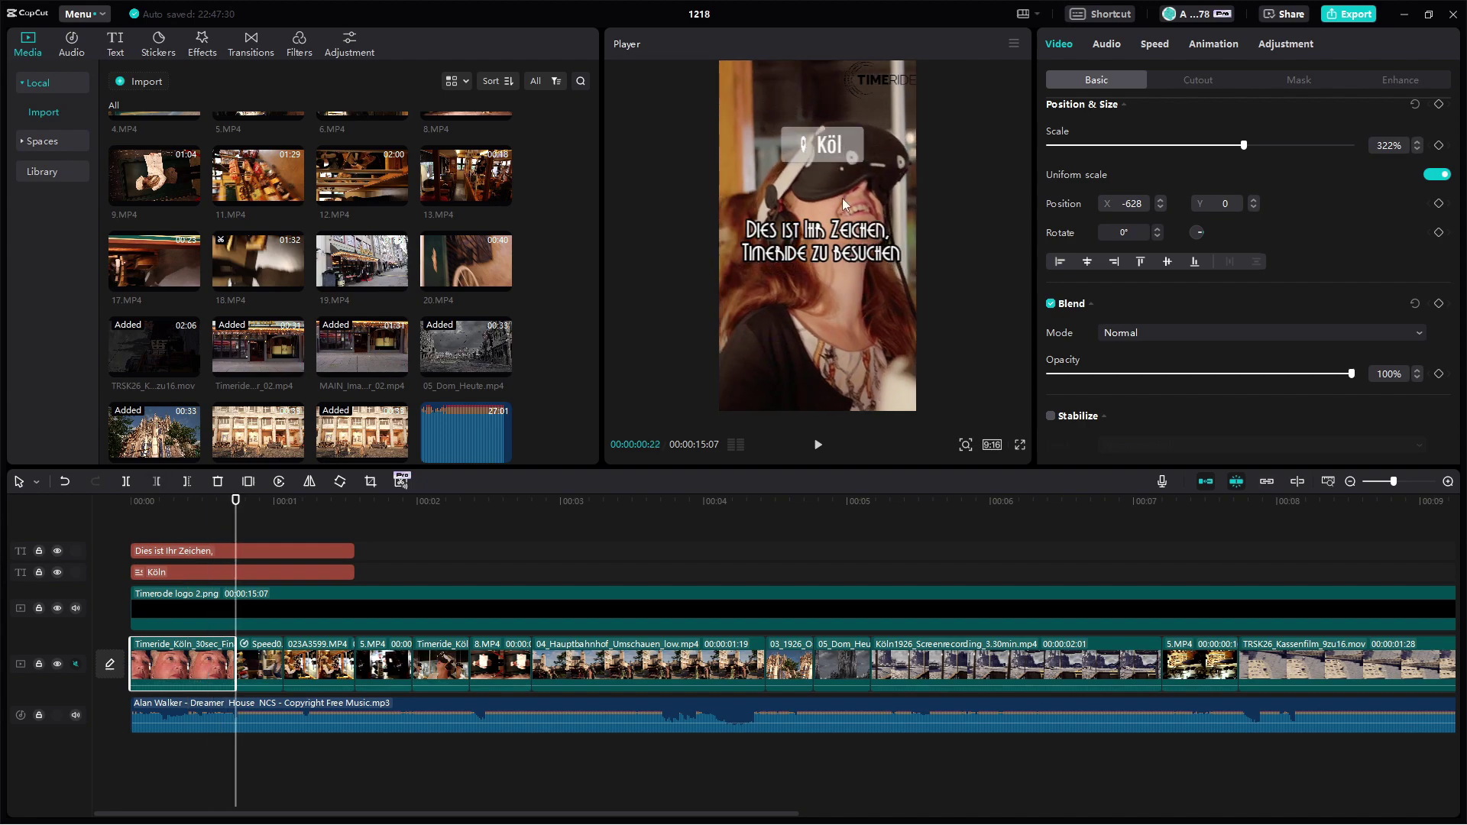
key(Right)
key(Right)
key(Right)
key(Right)
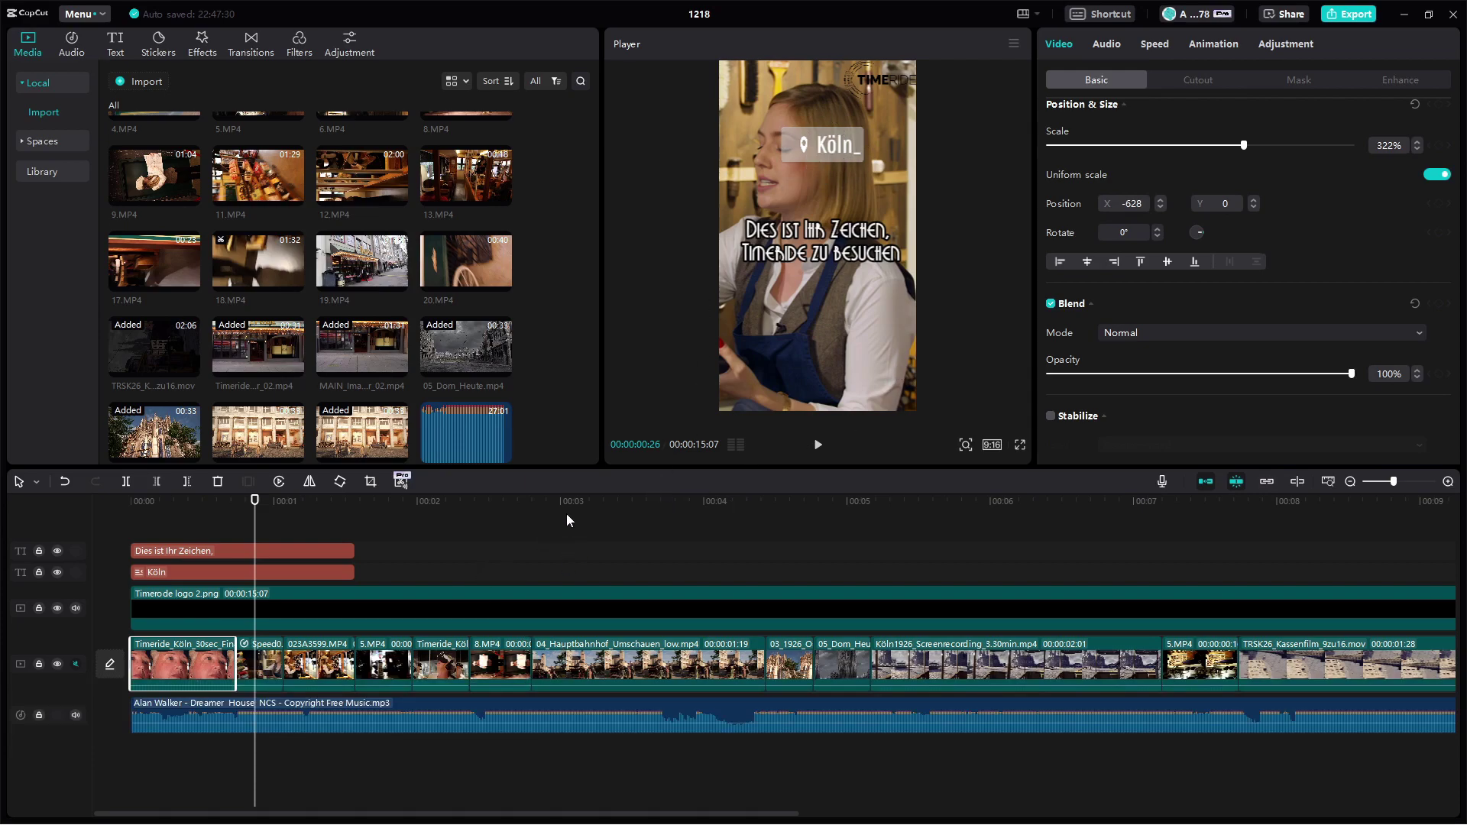
drag(221, 504, 405, 493)
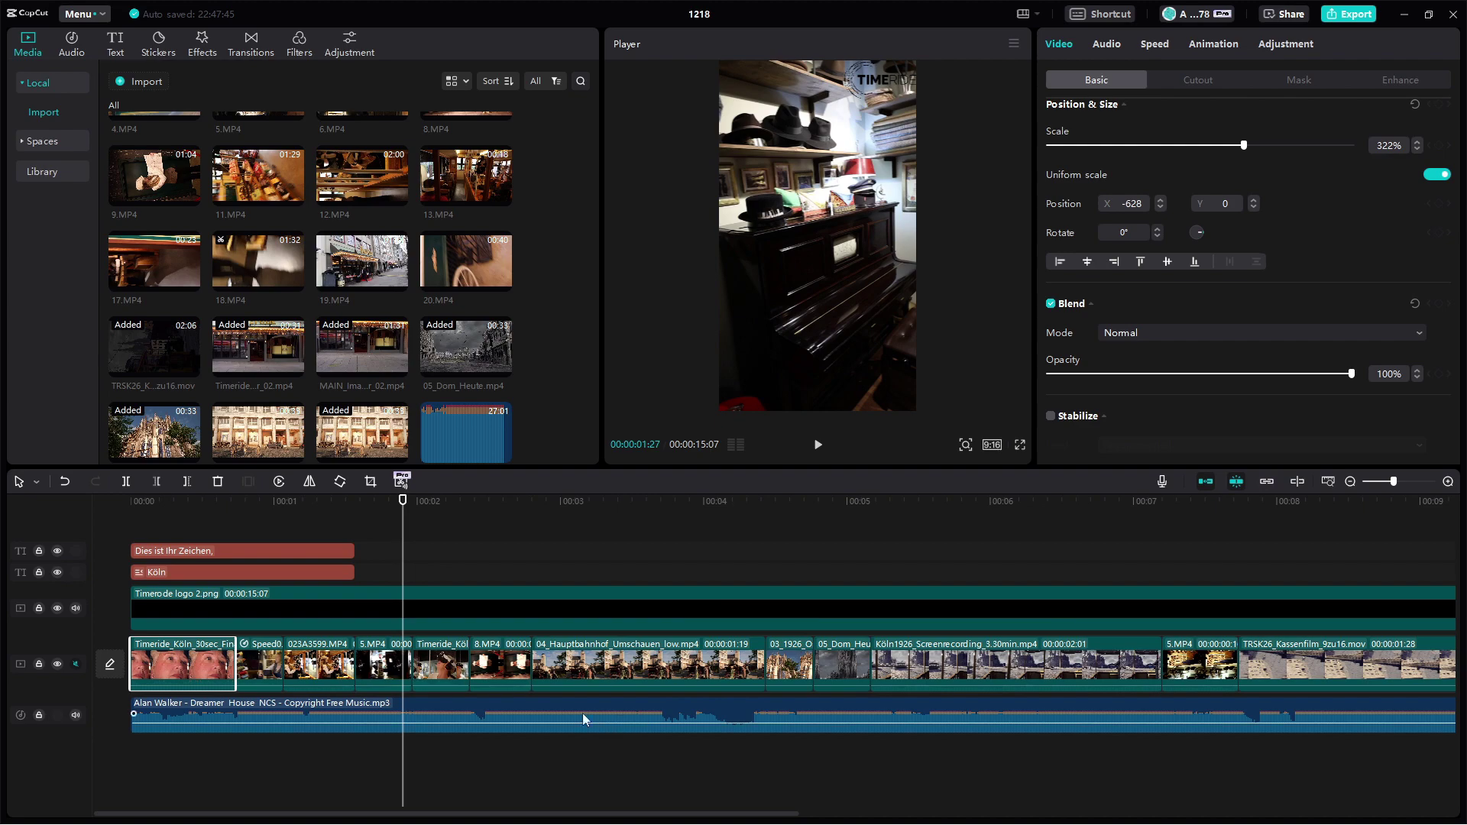
drag(162, 502, 1238, 505)
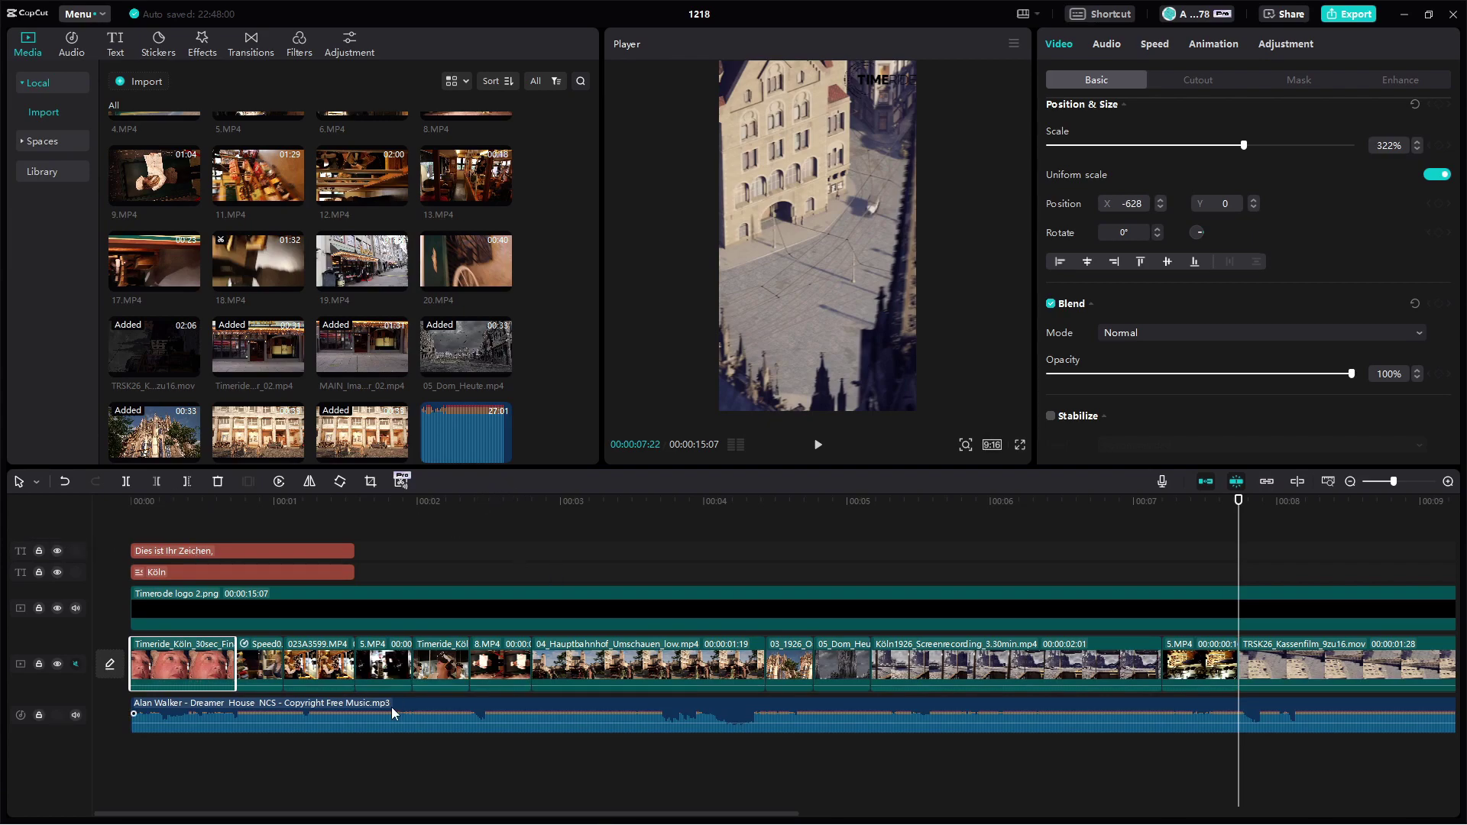
key(alt+Tab)
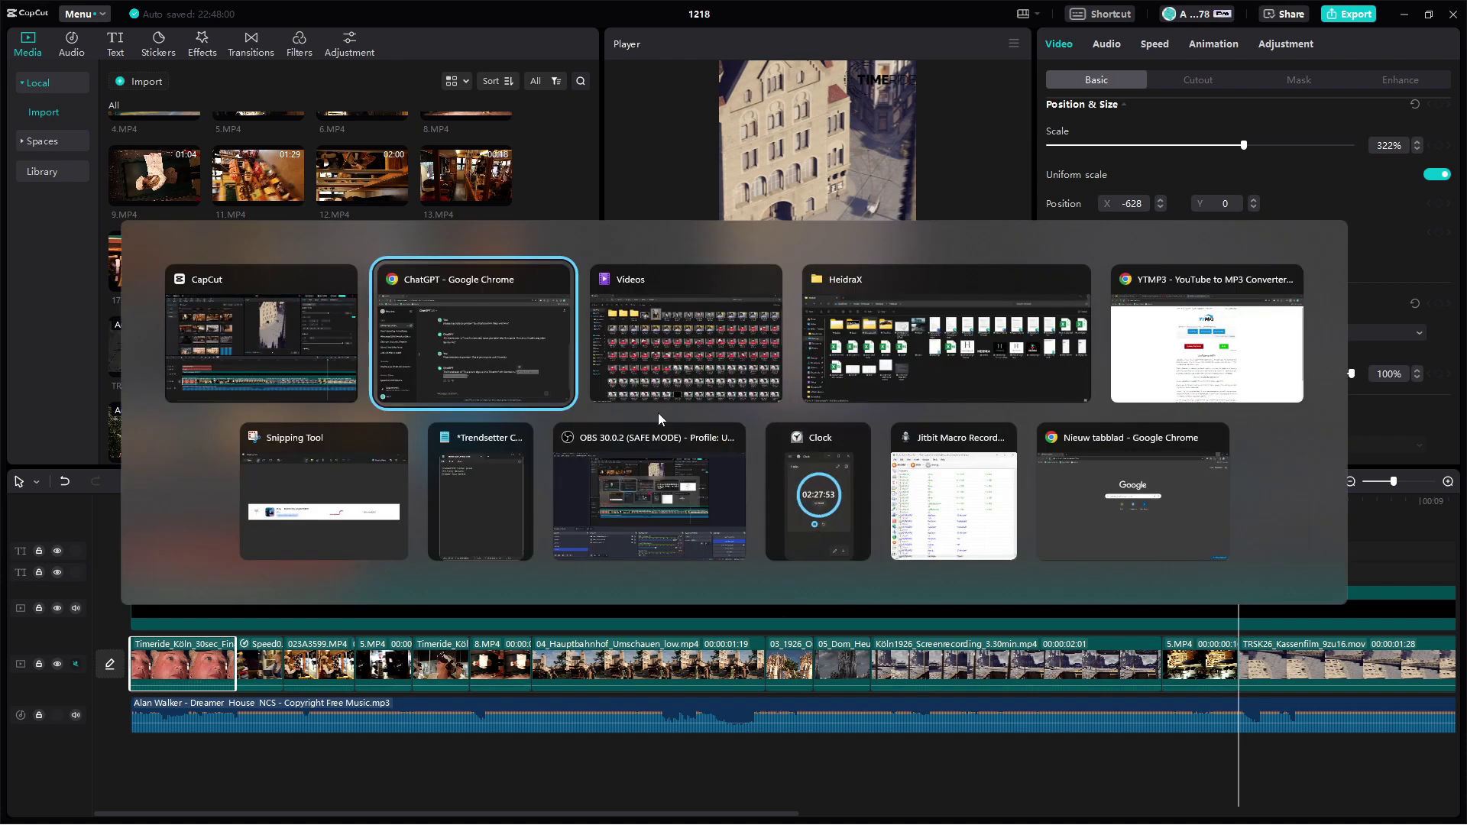
click(635, 504)
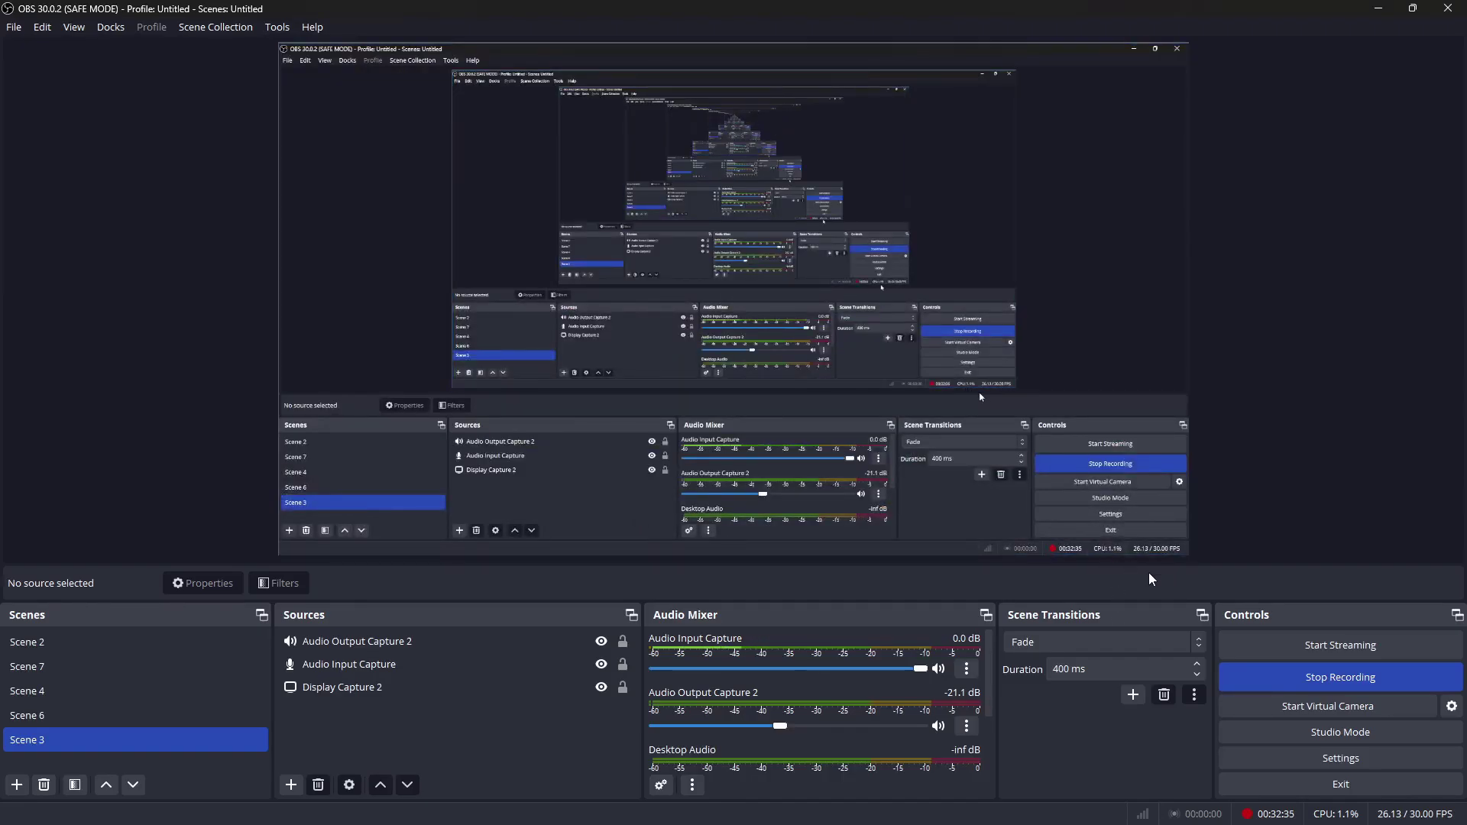